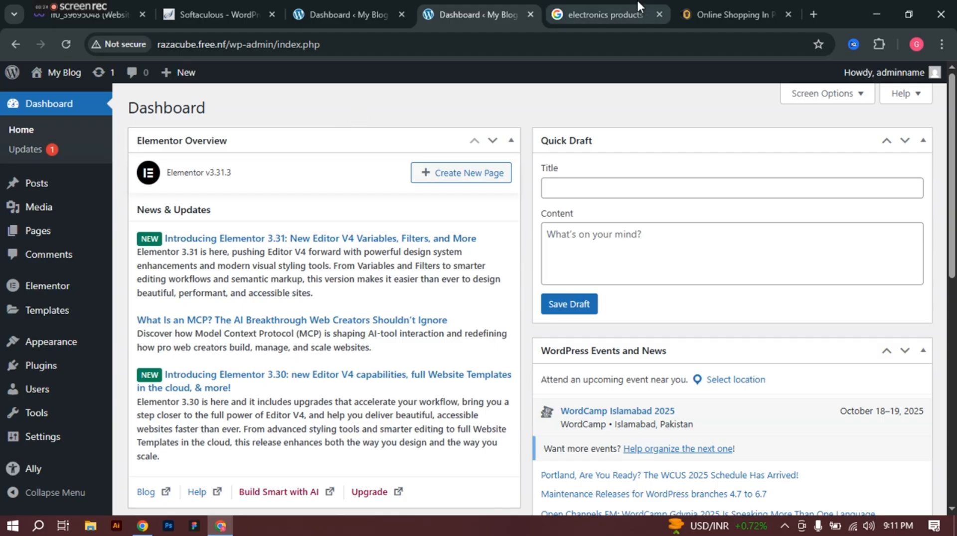
Step: Bring up the Shophive electronics store and browse its department menus and product grid
{"action": "left_click", "coordinate": [605, 1]}
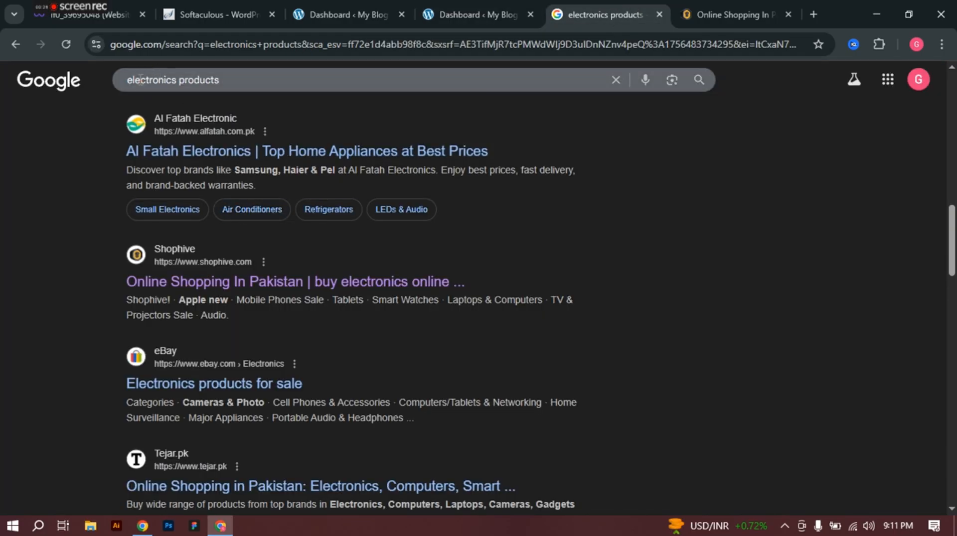
{"action": "left_click", "coordinate": [714, 2]}
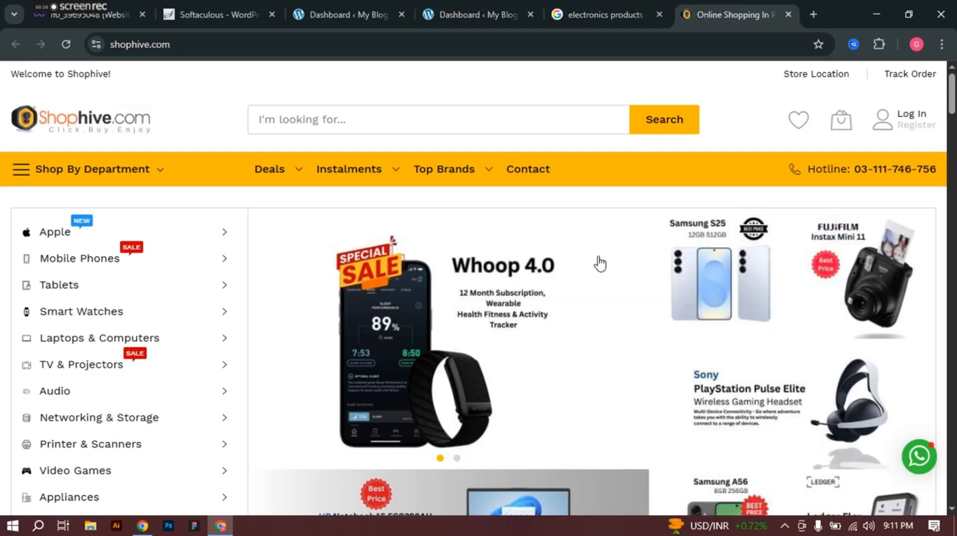
{"action": "mouse_move", "coordinate": [180, 245]}
{"action": "scroll", "coordinate": [180, 245], "scroll_direction": "down", "scroll_amount": 3}
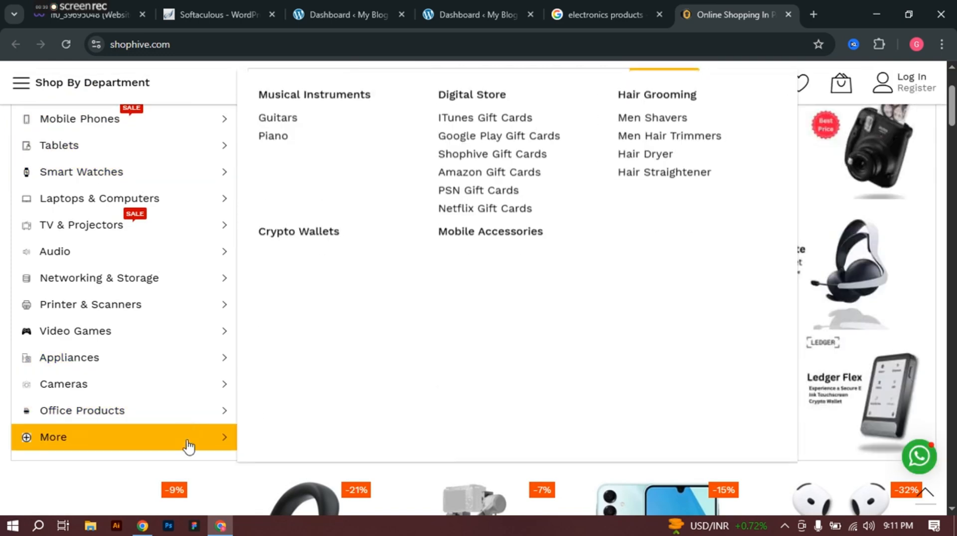
{"action": "mouse_move", "coordinate": [210, 236]}
{"action": "scroll", "coordinate": [421, 241], "scroll_direction": "up", "scroll_amount": 3}
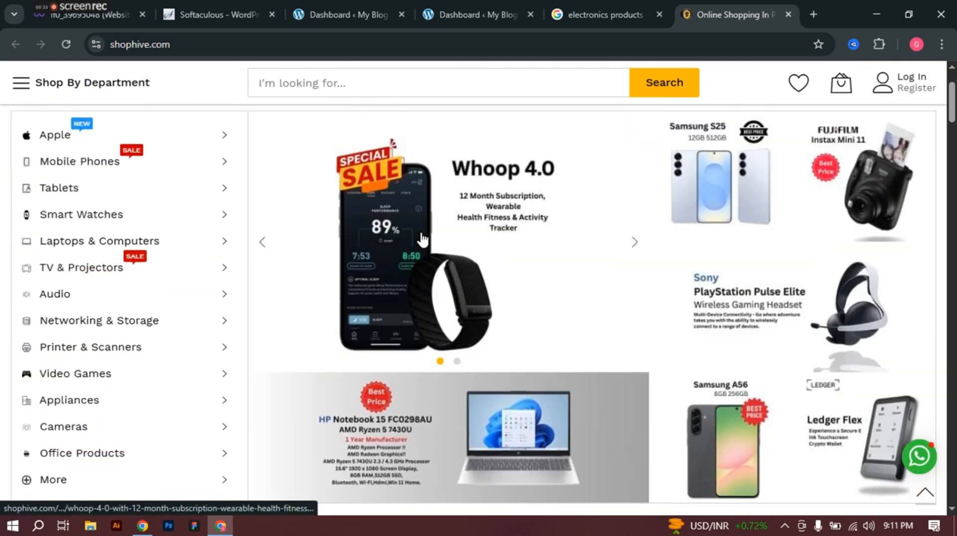
{"action": "mouse_move", "coordinate": [369, 175]}
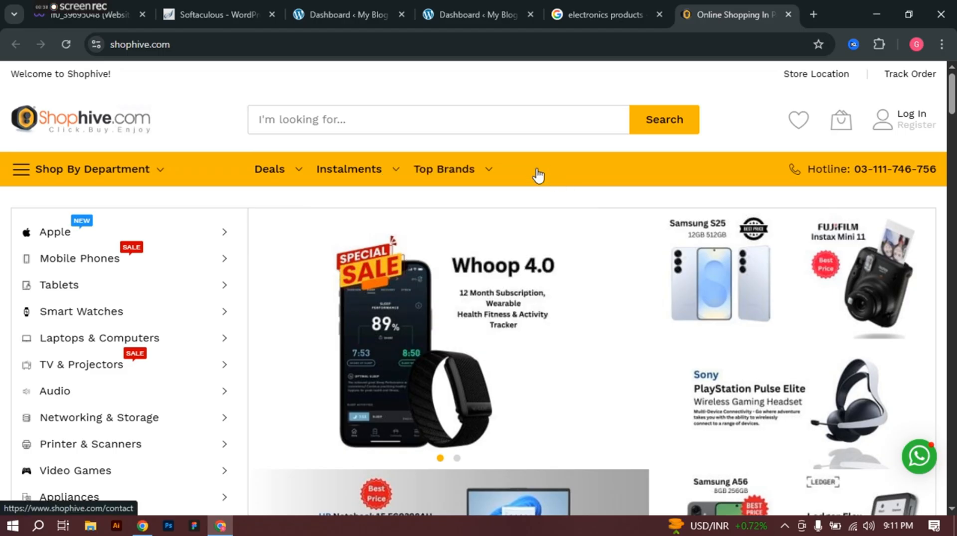
{"action": "mouse_move", "coordinate": [104, 180]}
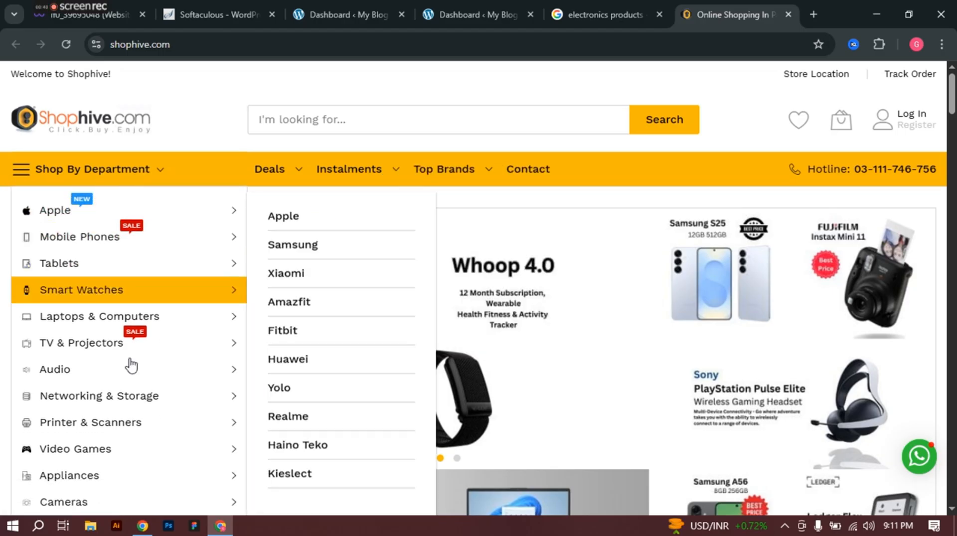
{"action": "mouse_move", "coordinate": [176, 216]}
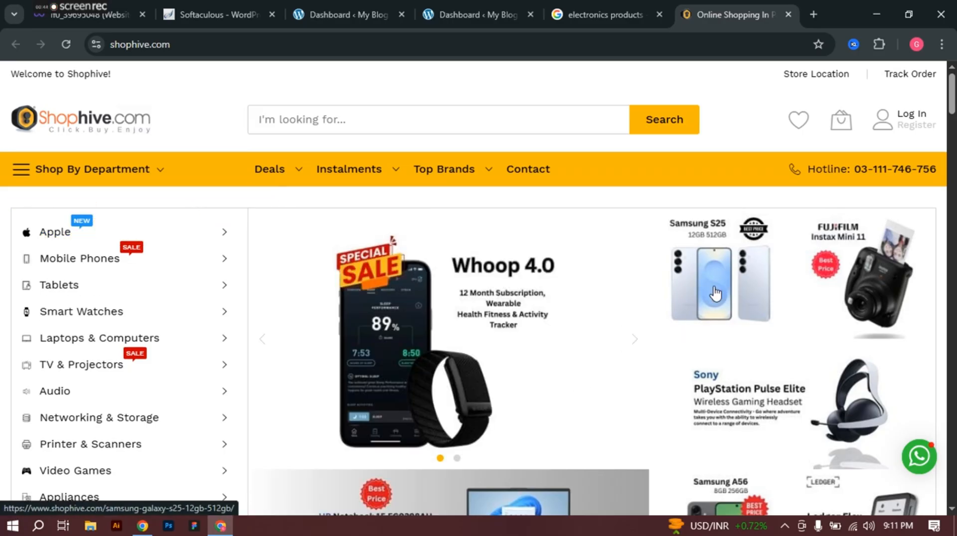
{"action": "scroll", "coordinate": [598, 284], "scroll_direction": "down", "scroll_amount": 10}
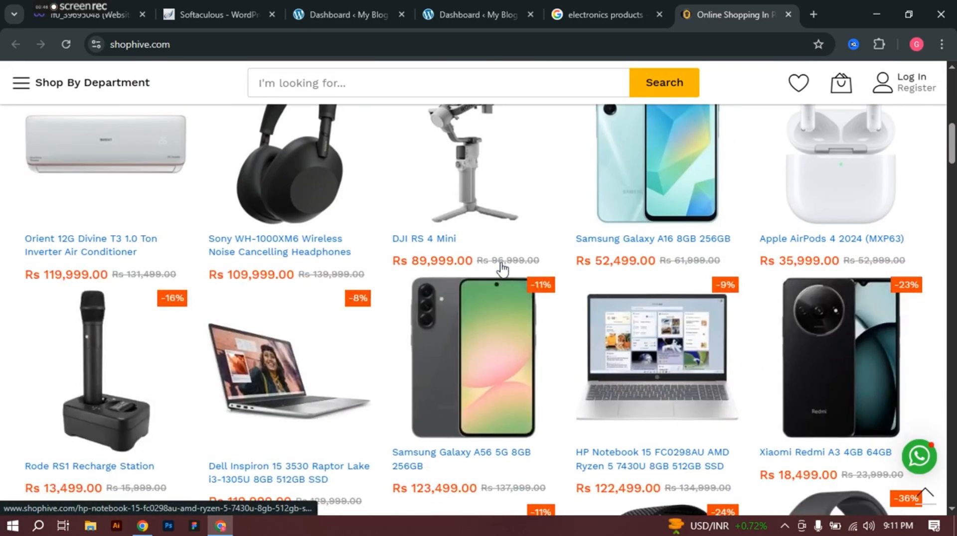
{"action": "mouse_move", "coordinate": [503, 269]}
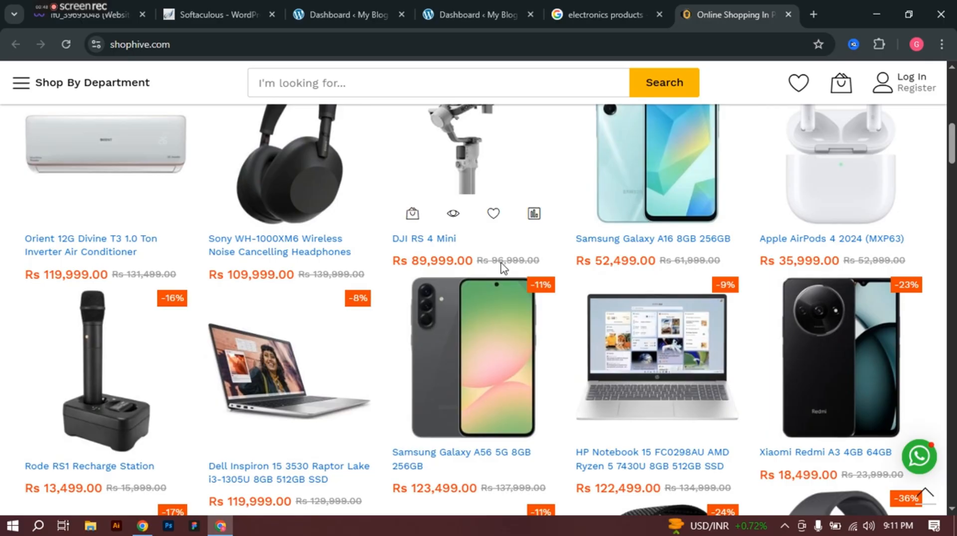
{"action": "scroll", "coordinate": [502, 268], "scroll_direction": "up", "scroll_amount": 10}
Step: Update the Twenty Twenty-Five theme from version 1.2 to 1.3 in Appearance > Themes
{"action": "left_click", "coordinate": [340, 4]}
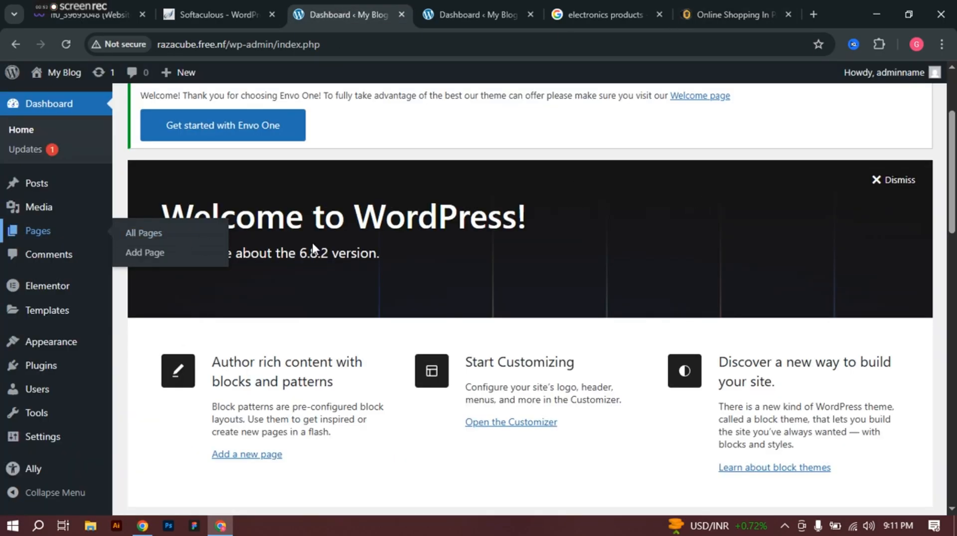
{"action": "scroll", "coordinate": [312, 247], "scroll_direction": "up", "scroll_amount": 3}
{"action": "scroll", "coordinate": [38, 363], "scroll_direction": "down", "scroll_amount": 2}
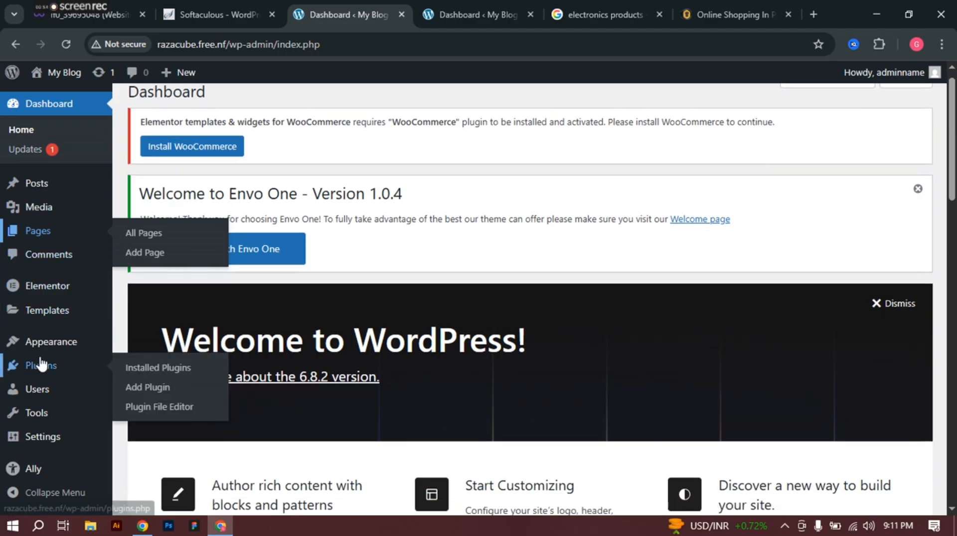
{"action": "mouse_move", "coordinate": [56, 342]}
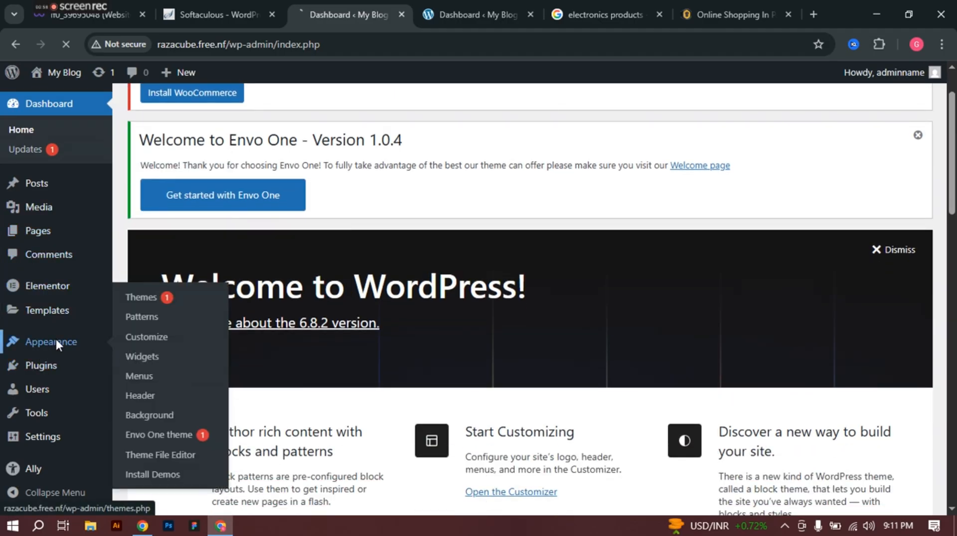
{"action": "left_click", "coordinate": [56, 340]}
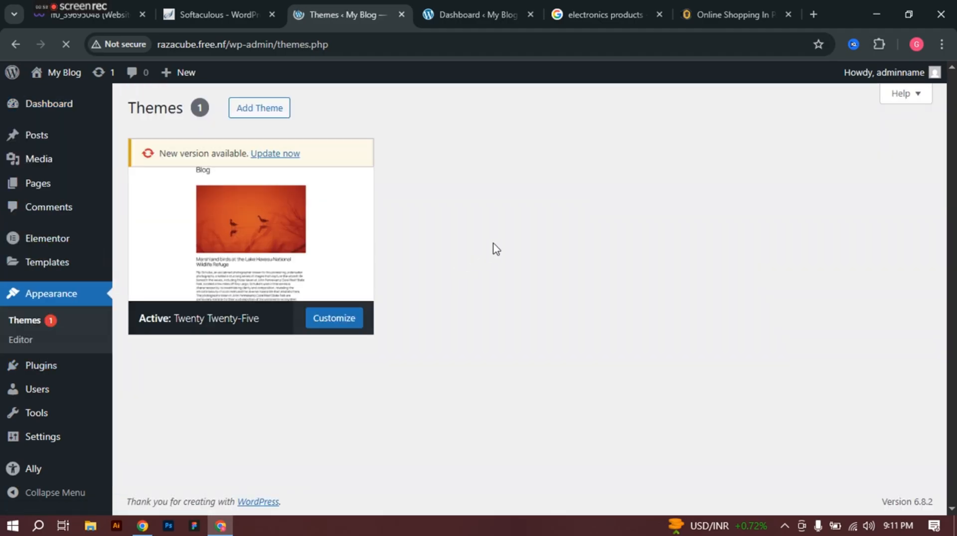
{"action": "left_click", "coordinate": [315, 184]}
{"action": "scroll", "coordinate": [446, 279], "scroll_direction": "up", "scroll_amount": 4}
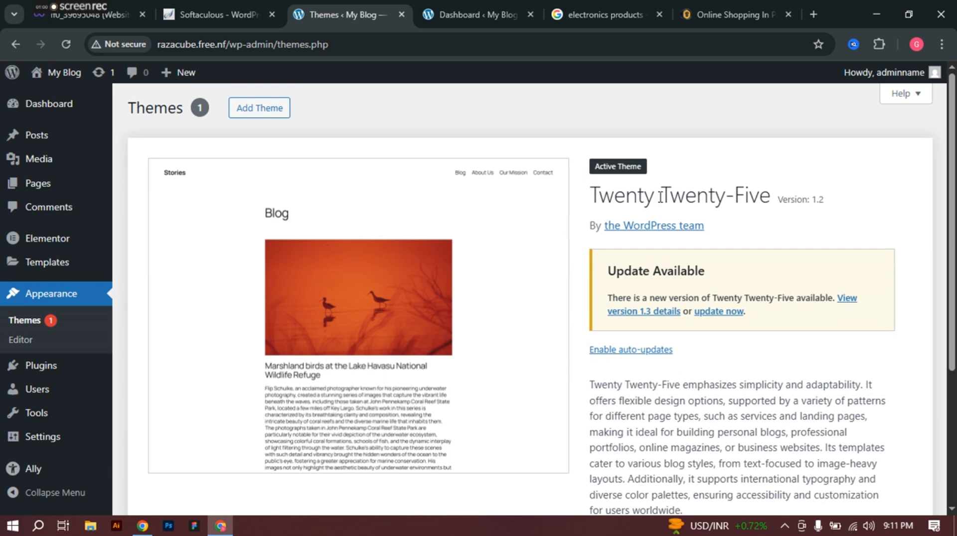
{"action": "left_click", "coordinate": [736, 321]}
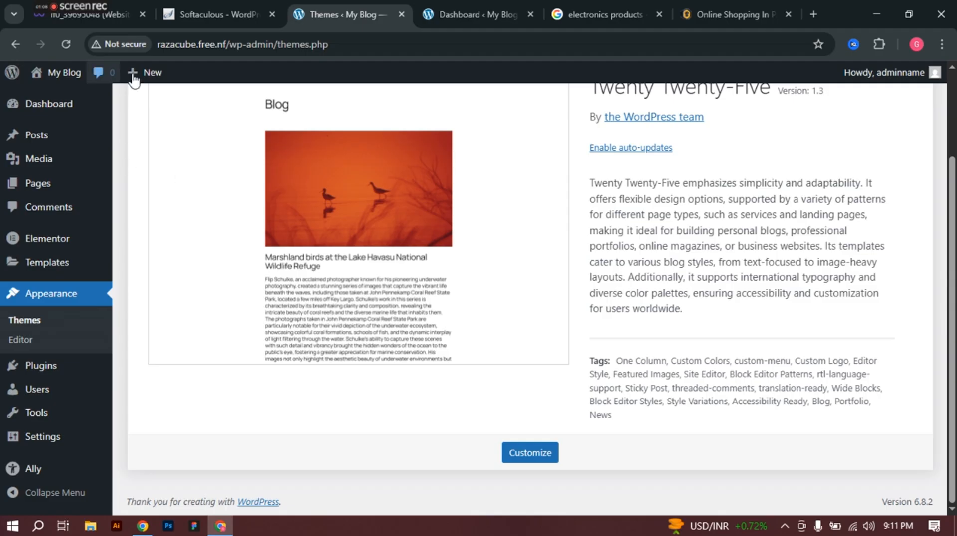
{"action": "scroll", "coordinate": [299, 166], "scroll_direction": "up", "scroll_amount": 2}
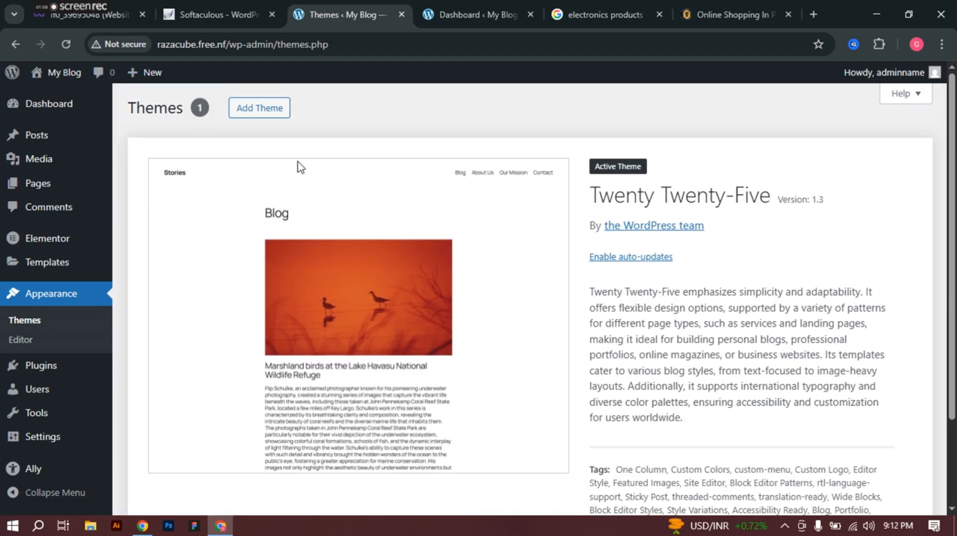
Step: Browse the Popular themes grid in the Add Themes catalogue
{"action": "left_click", "coordinate": [250, 114]}
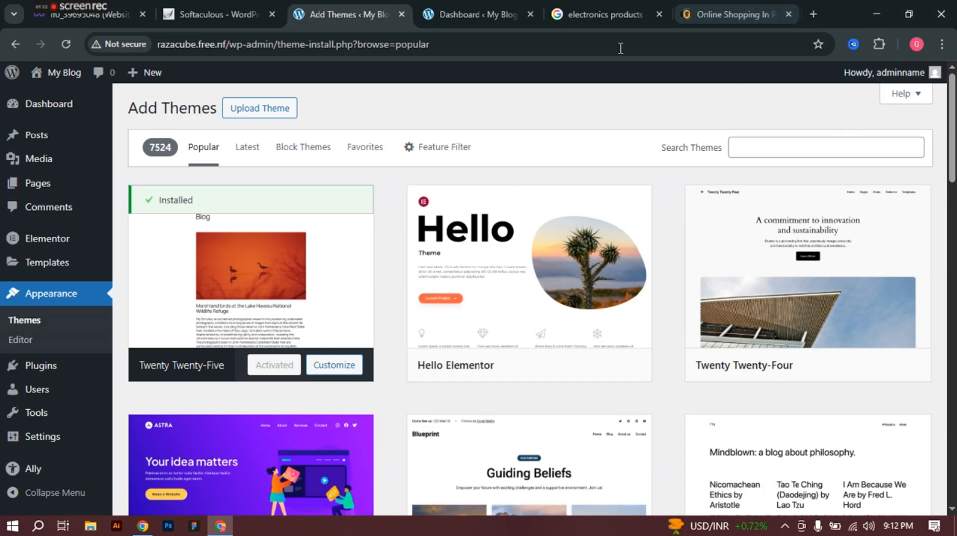
{"action": "mouse_move", "coordinate": [637, 303]}
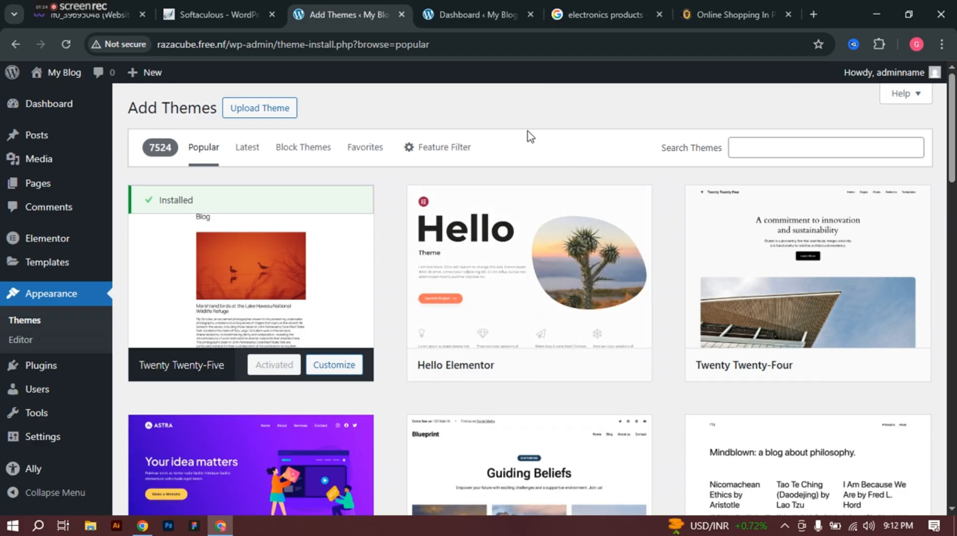
{"action": "scroll", "coordinate": [505, 116], "scroll_direction": "down", "scroll_amount": 8}
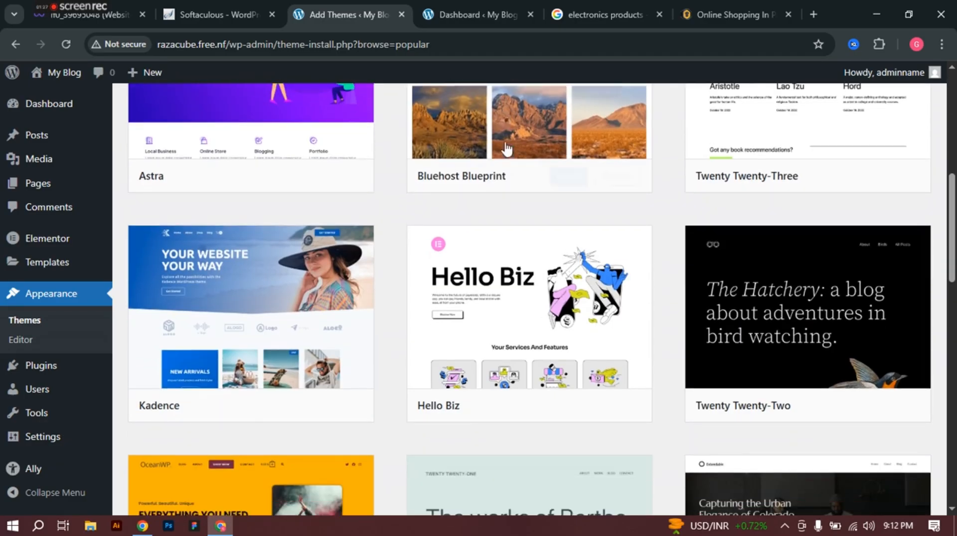
{"action": "mouse_move", "coordinate": [296, 341]}
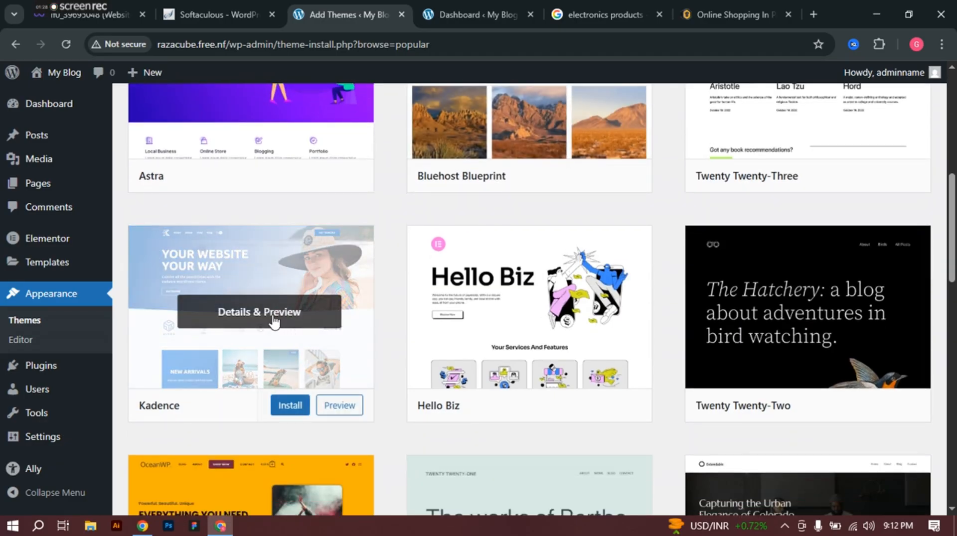
{"action": "scroll", "coordinate": [274, 322], "scroll_direction": "down", "scroll_amount": 5}
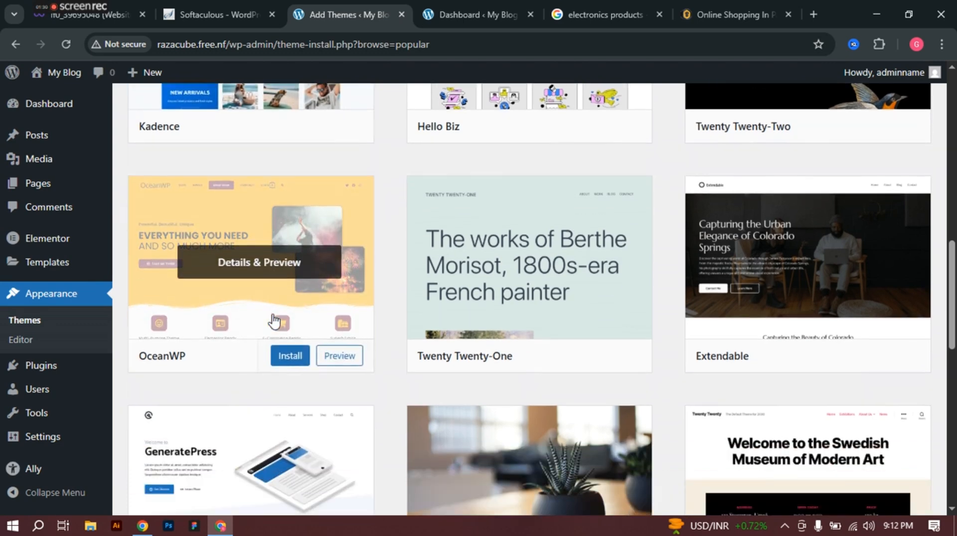
{"action": "scroll", "coordinate": [274, 321], "scroll_direction": "down", "scroll_amount": 5}
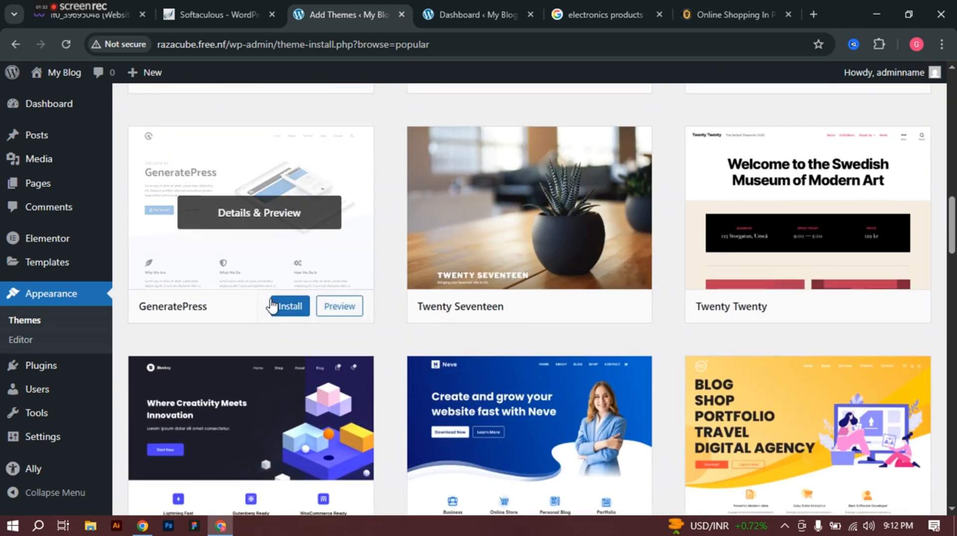
{"action": "scroll", "coordinate": [272, 305], "scroll_direction": "down", "scroll_amount": 1}
Step: Review the Shophive product grid zoomed out, then return to the Add Themes catalogue
{"action": "left_click", "coordinate": [725, 11]}
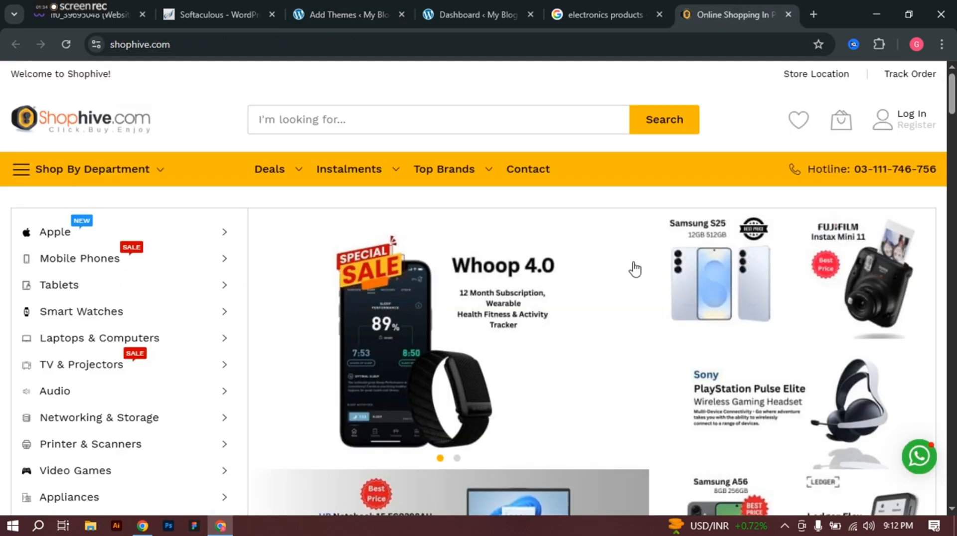
{"action": "scroll", "coordinate": [728, 313], "scroll_direction": "down", "scroll_amount": 15}
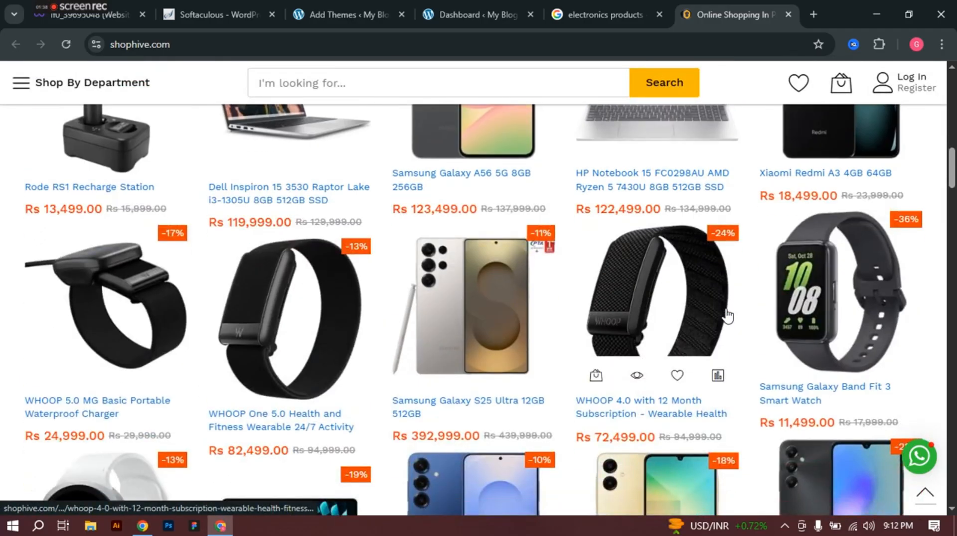
{"action": "key", "text": "ctrl+minus"}
{"action": "key", "text": "ctrl+minus"}
{"action": "key", "text": "ctrl+minus"}
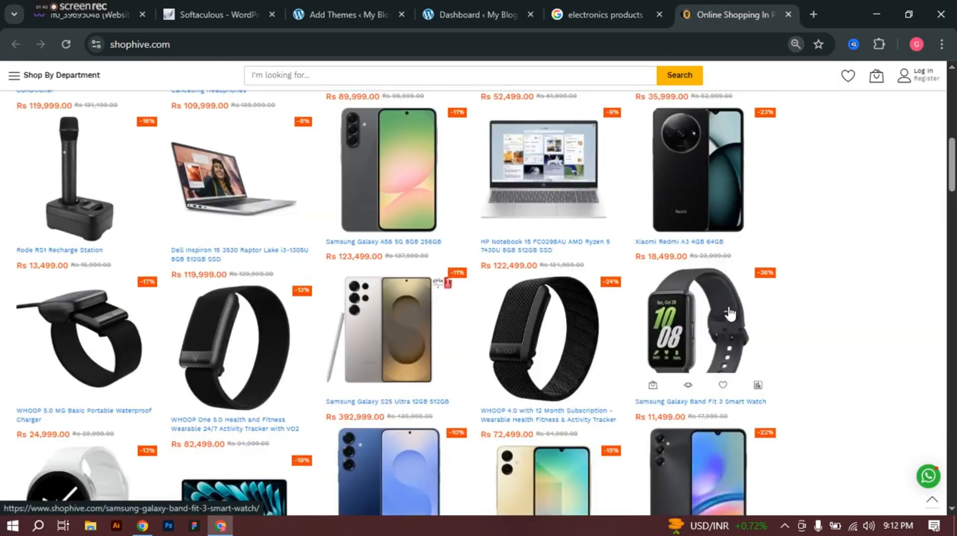
{"action": "scroll", "coordinate": [727, 309], "scroll_direction": "up", "scroll_amount": 15}
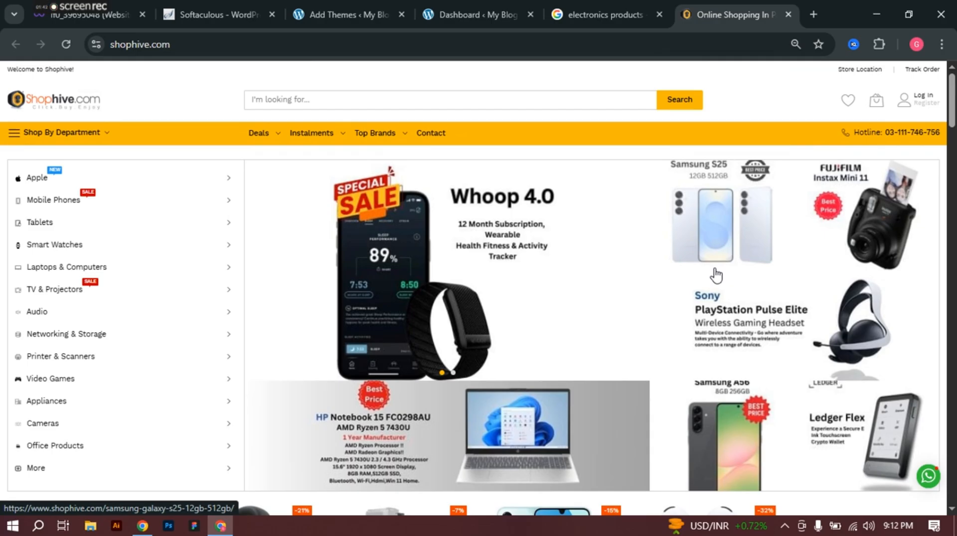
{"action": "key", "text": "ctrl+plus"}
{"action": "key", "text": "ctrl+plus"}
{"action": "key", "text": "ctrl+plus"}
{"action": "key", "text": "ctrl+plus"}
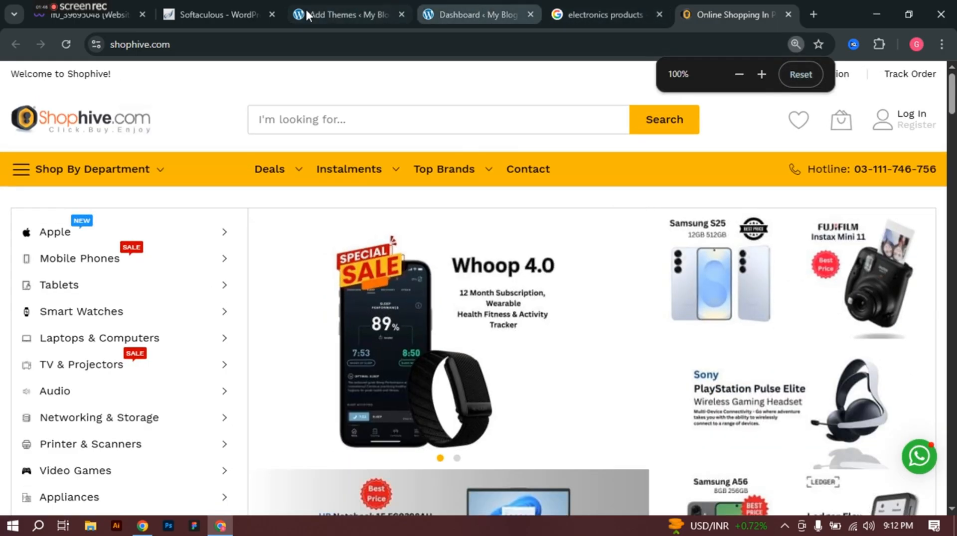
{"action": "left_click", "coordinate": [305, 9]}
{"action": "scroll", "coordinate": [449, 309], "scroll_direction": "down", "scroll_amount": 5}
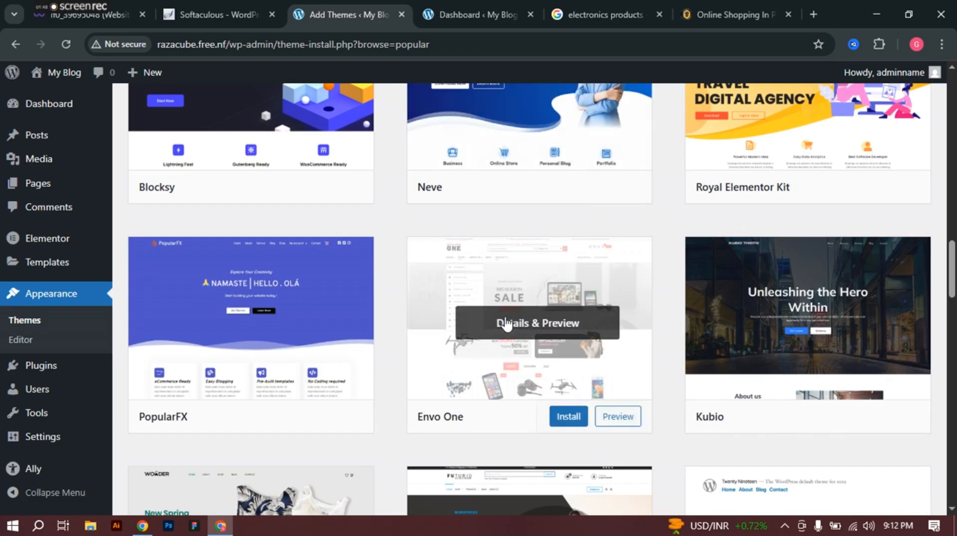
Step: Scroll the Popular themes grid until the Envo One theme card is visible
{"action": "left_click_drag", "start_coordinate": [463, 10], "coordinate": [321, 3]}
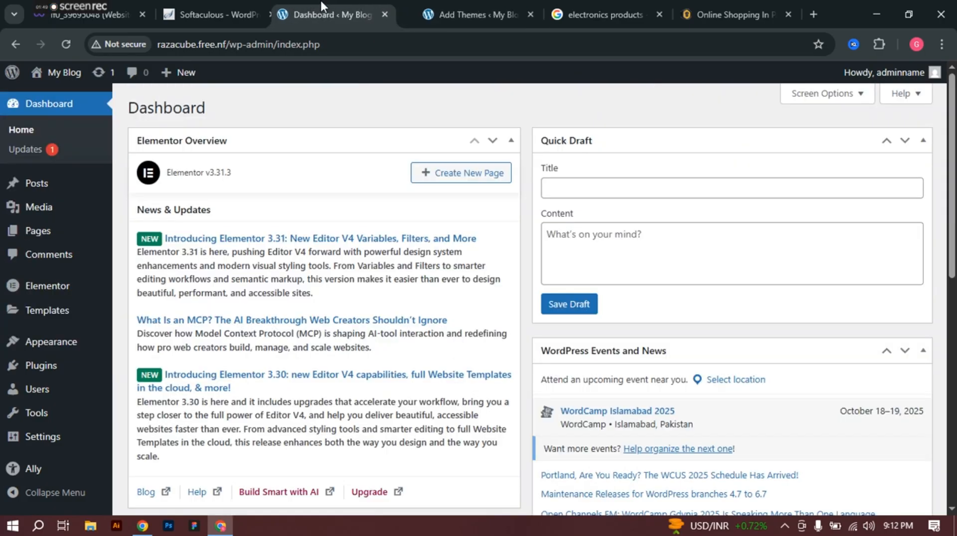
{"action": "left_click", "coordinate": [465, 4]}
{"action": "scroll", "coordinate": [504, 280], "scroll_direction": "down", "scroll_amount": 6}
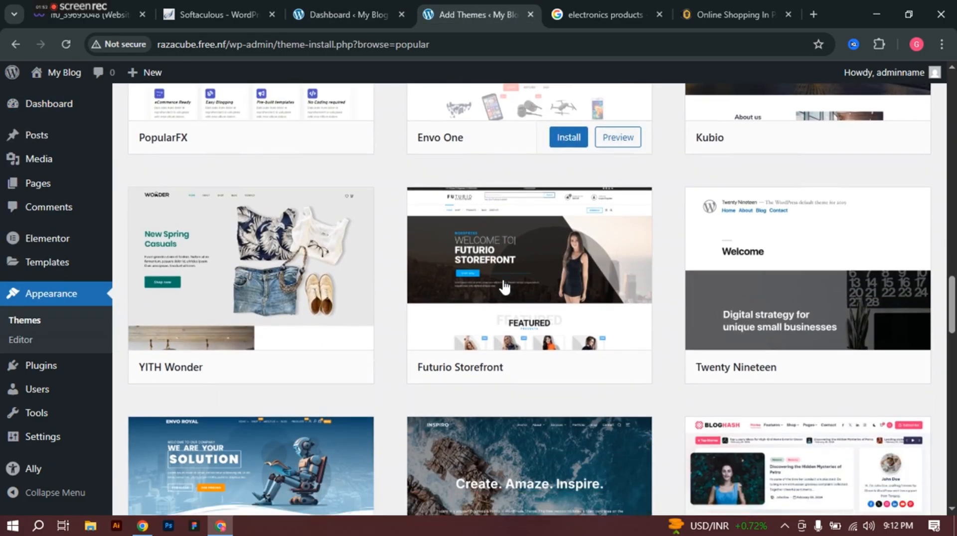
{"action": "scroll", "coordinate": [503, 284], "scroll_direction": "down", "scroll_amount": 1}
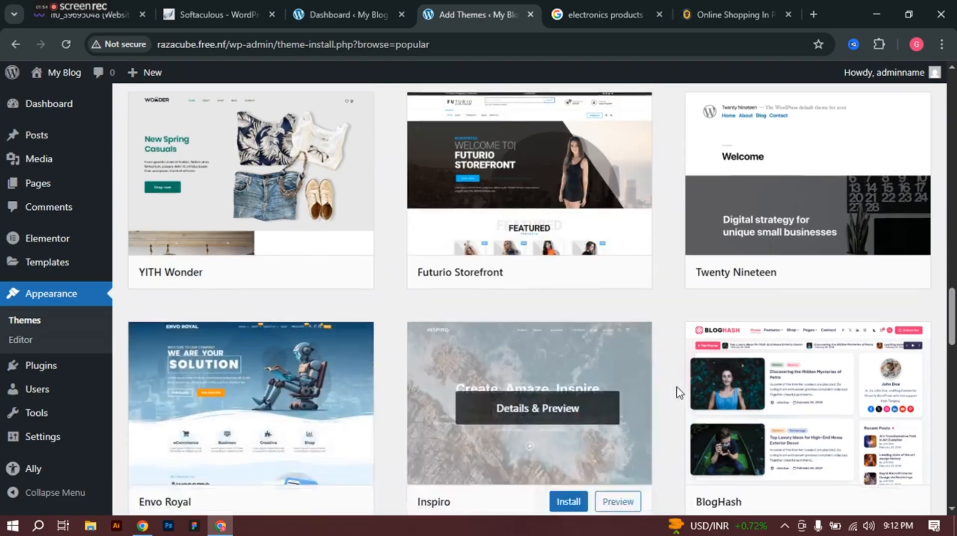
{"action": "scroll", "coordinate": [678, 391], "scroll_direction": "down", "scroll_amount": 5}
{"action": "scroll", "coordinate": [680, 391], "scroll_direction": "down", "scroll_amount": 9}
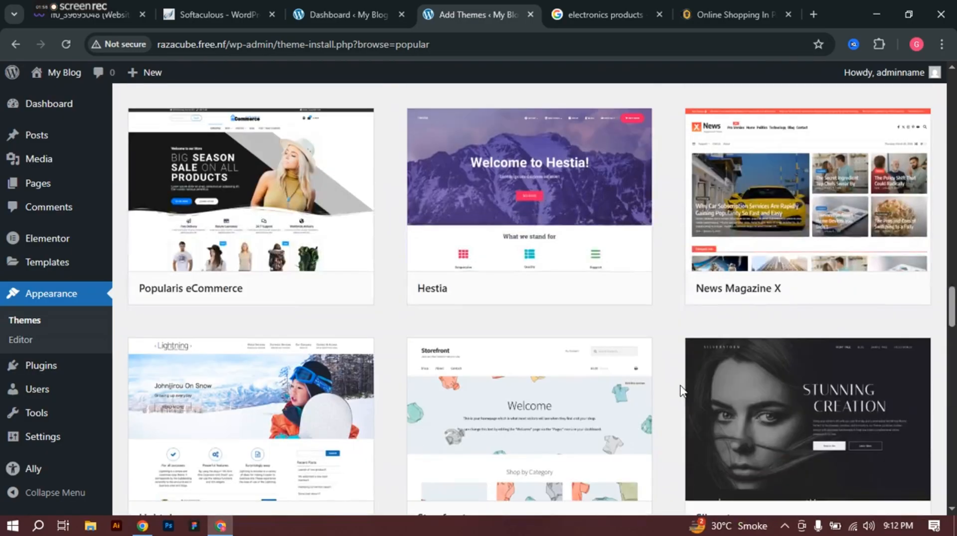
{"action": "mouse_move", "coordinate": [797, 209]}
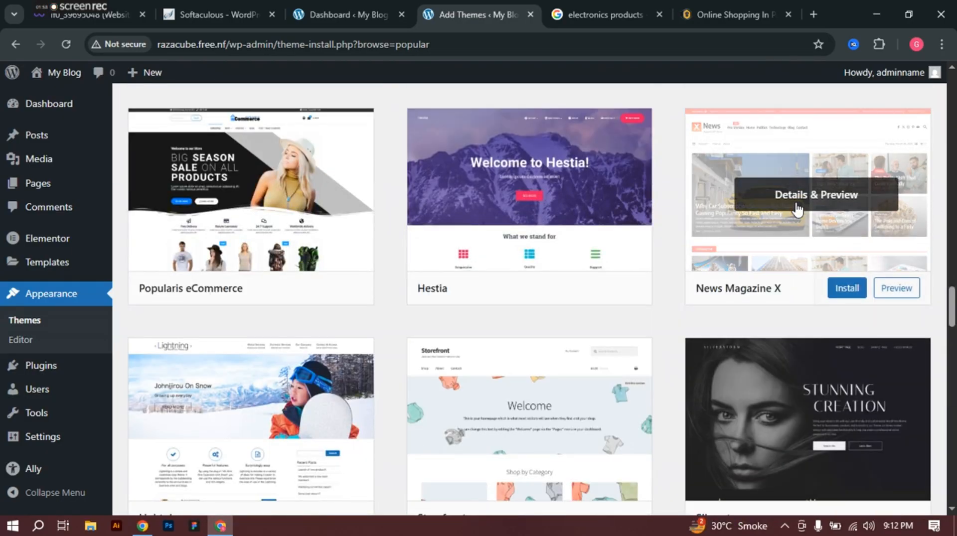
{"action": "scroll", "coordinate": [299, 222], "scroll_direction": "down", "scroll_amount": 5}
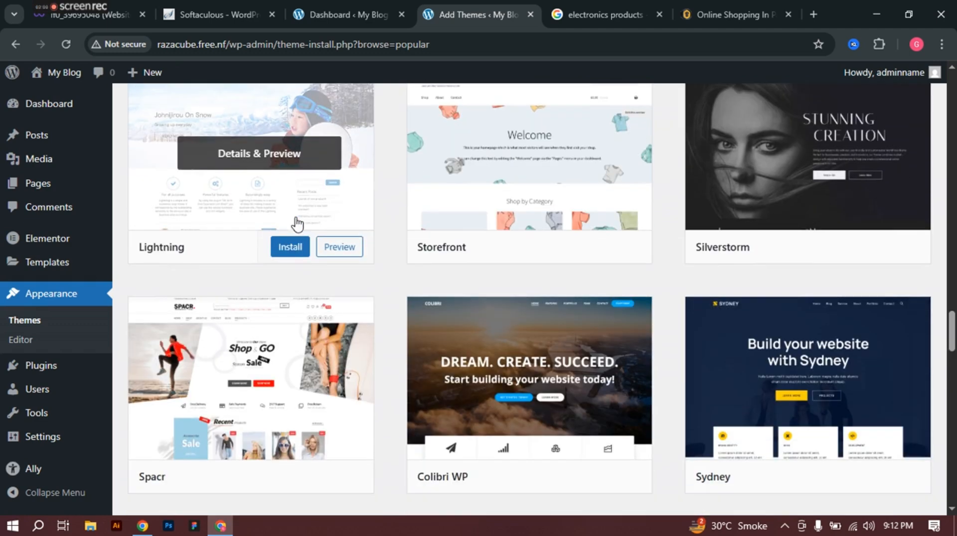
{"action": "scroll", "coordinate": [297, 225], "scroll_direction": "down", "scroll_amount": 2}
{"action": "mouse_move", "coordinate": [235, 310]}
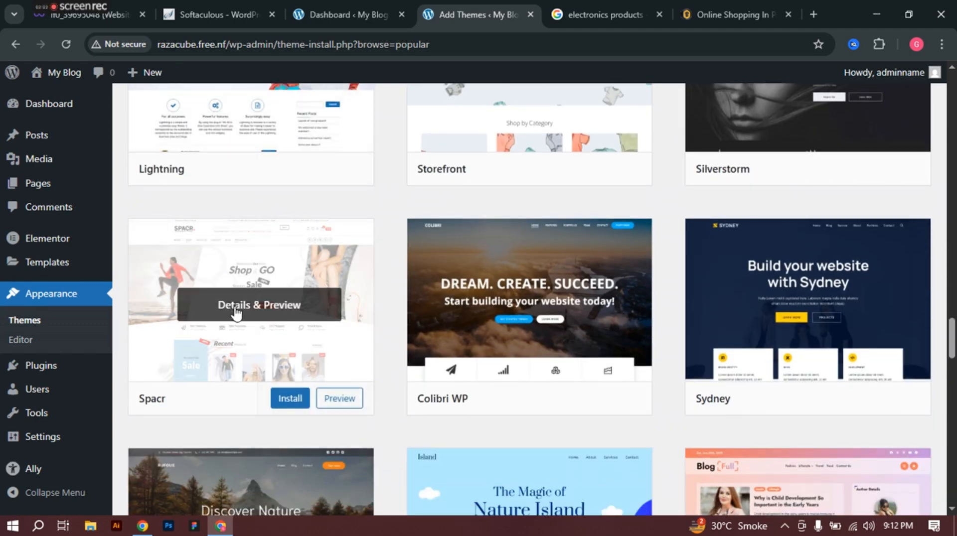
{"action": "scroll", "coordinate": [235, 310], "scroll_direction": "down", "scroll_amount": 8}
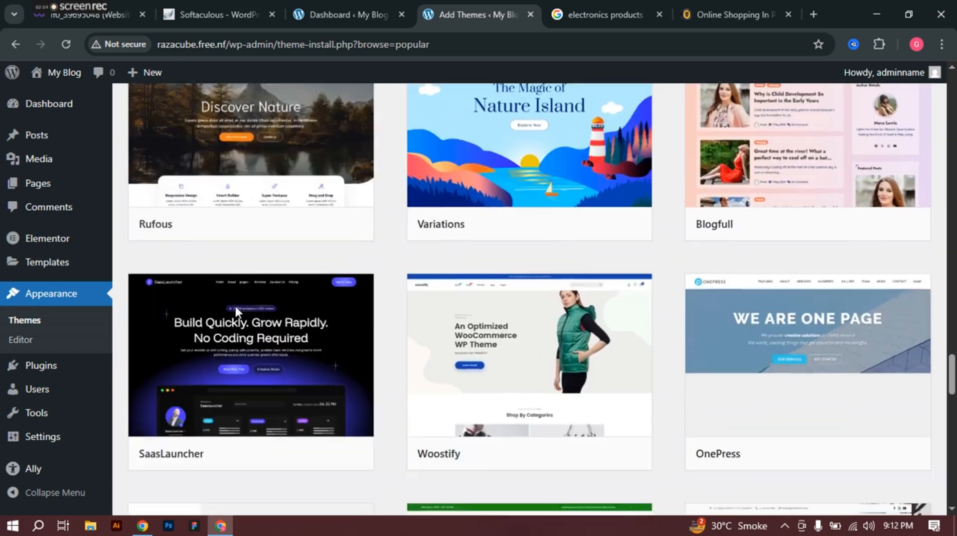
{"action": "scroll", "coordinate": [236, 307], "scroll_direction": "down", "scroll_amount": 11}
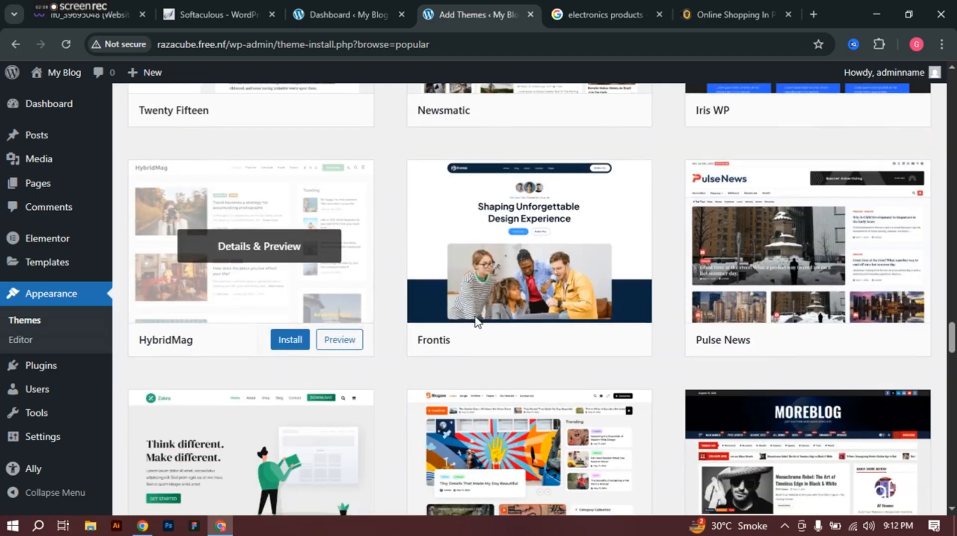
{"action": "scroll", "coordinate": [455, 336], "scroll_direction": "down", "scroll_amount": 4}
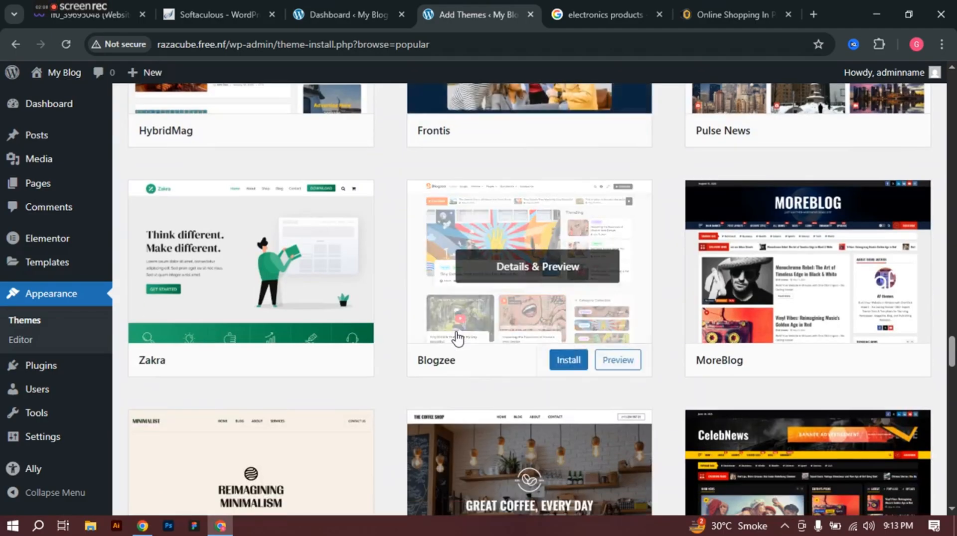
{"action": "scroll", "coordinate": [456, 339], "scroll_direction": "up", "scroll_amount": 20}
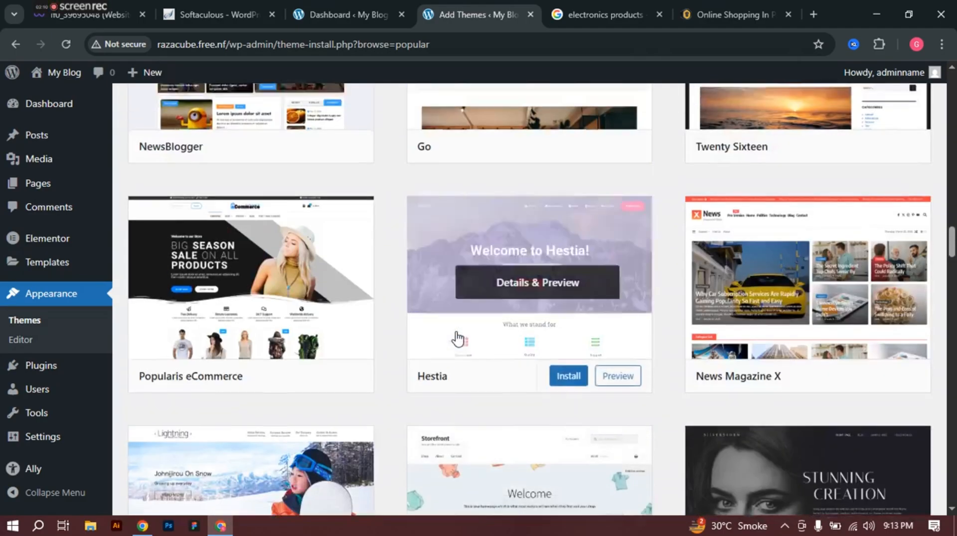
{"action": "scroll", "coordinate": [456, 339], "scroll_direction": "up", "scroll_amount": 18}
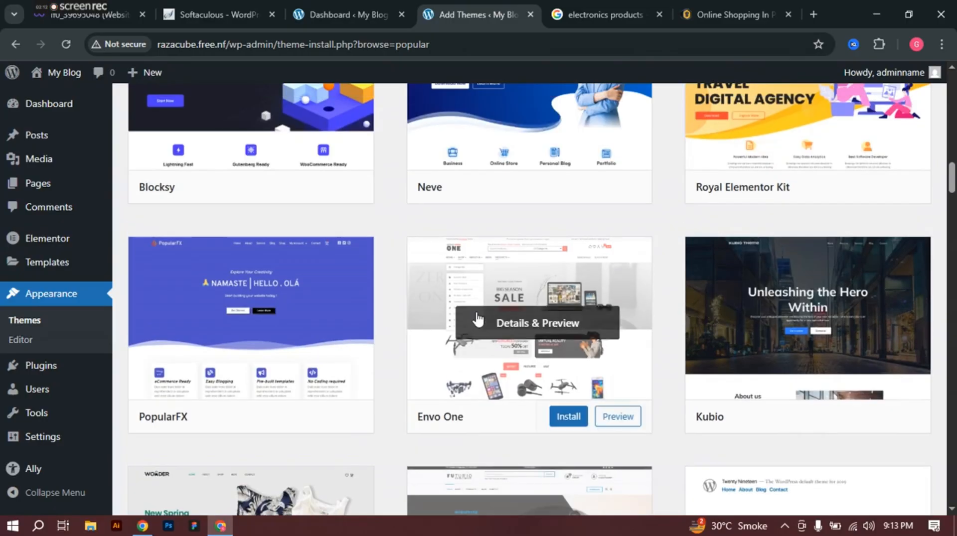
{"action": "scroll", "coordinate": [503, 298], "scroll_direction": "up", "scroll_amount": 1}
{"action": "scroll", "coordinate": [529, 363], "scroll_direction": "down", "scroll_amount": 1}
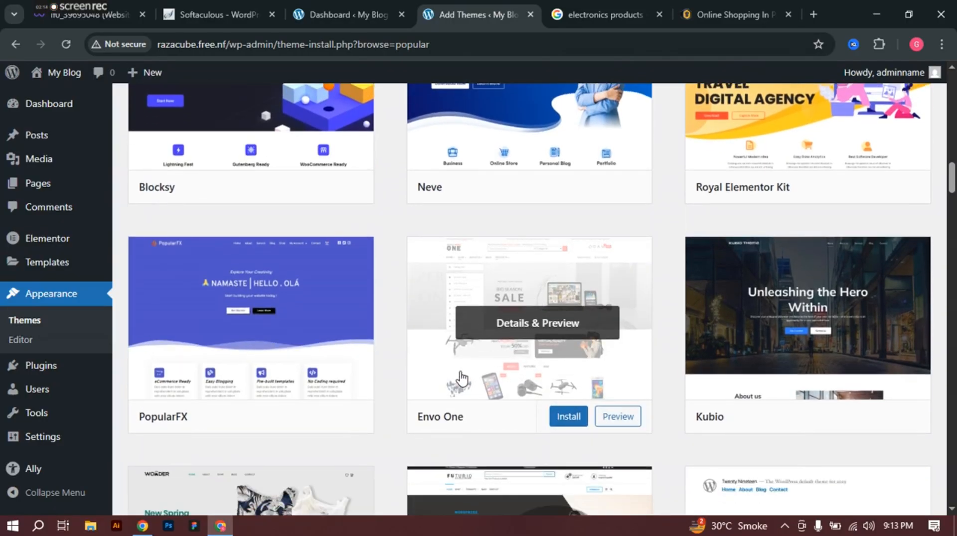
Step: Install the Envo One theme and activate it
{"action": "left_click", "coordinate": [566, 423]}
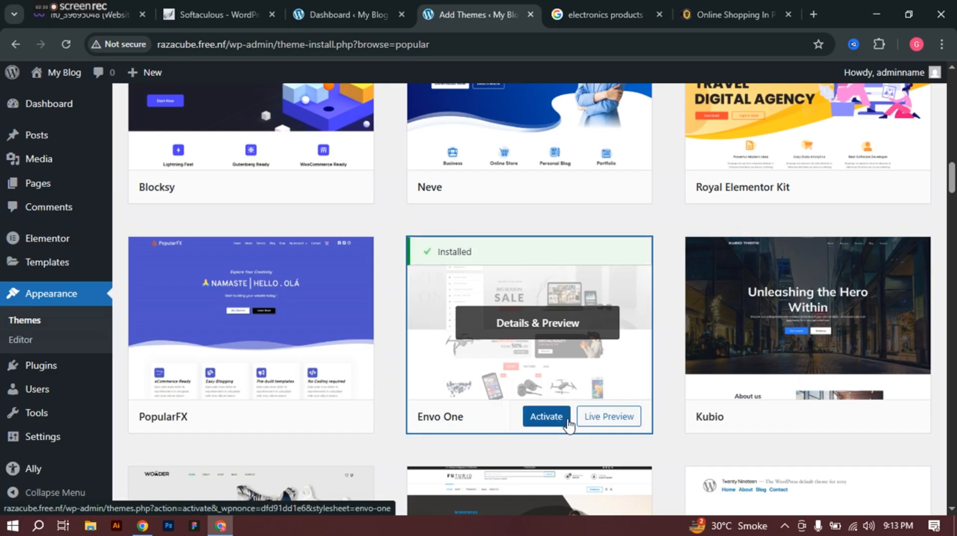
{"action": "left_click", "coordinate": [544, 423]}
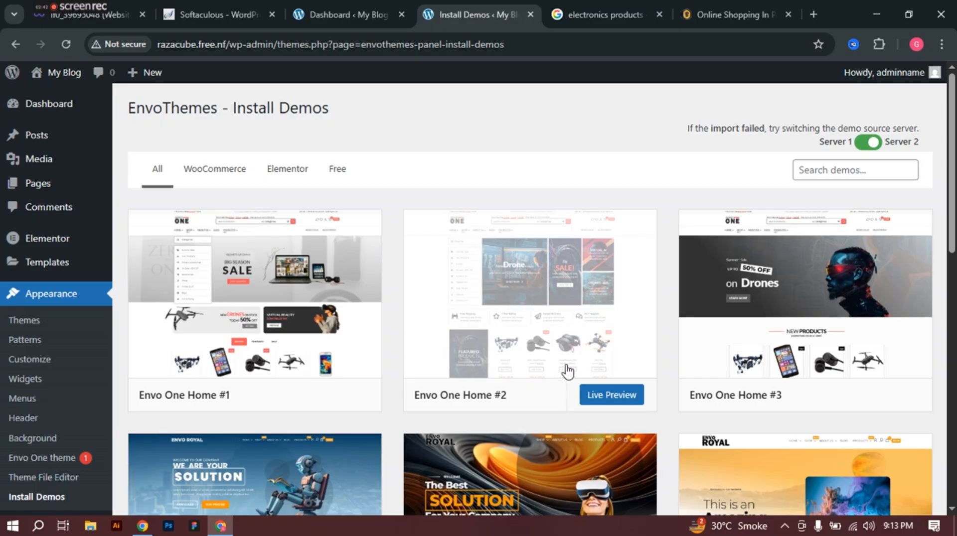
Step: Check the required plugins for the Envo Royal Woo Home #2 demo, then close its dialog
{"action": "scroll", "coordinate": [577, 270], "scroll_direction": "down", "scroll_amount": 1}
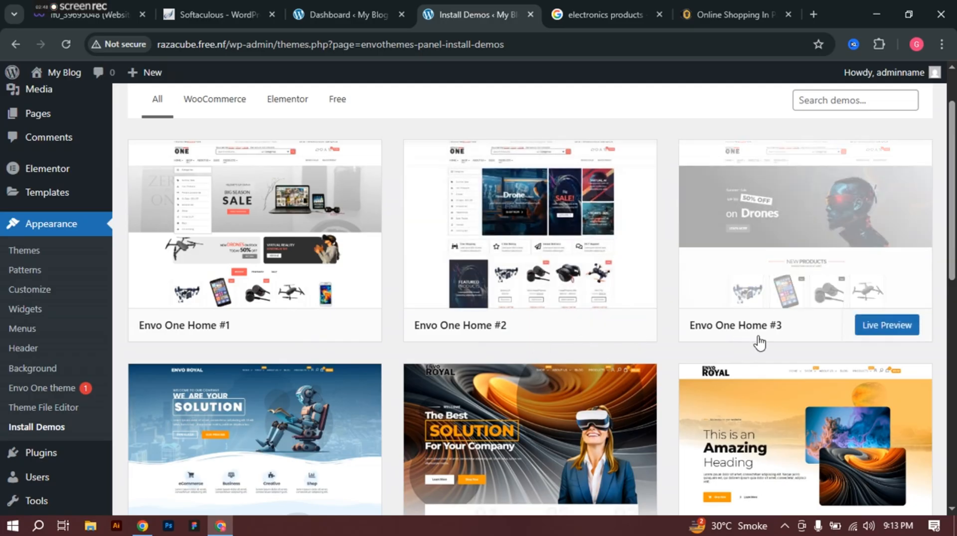
{"action": "scroll", "coordinate": [768, 339], "scroll_direction": "down", "scroll_amount": 1}
{"action": "scroll", "coordinate": [768, 341], "scroll_direction": "down", "scroll_amount": 2}
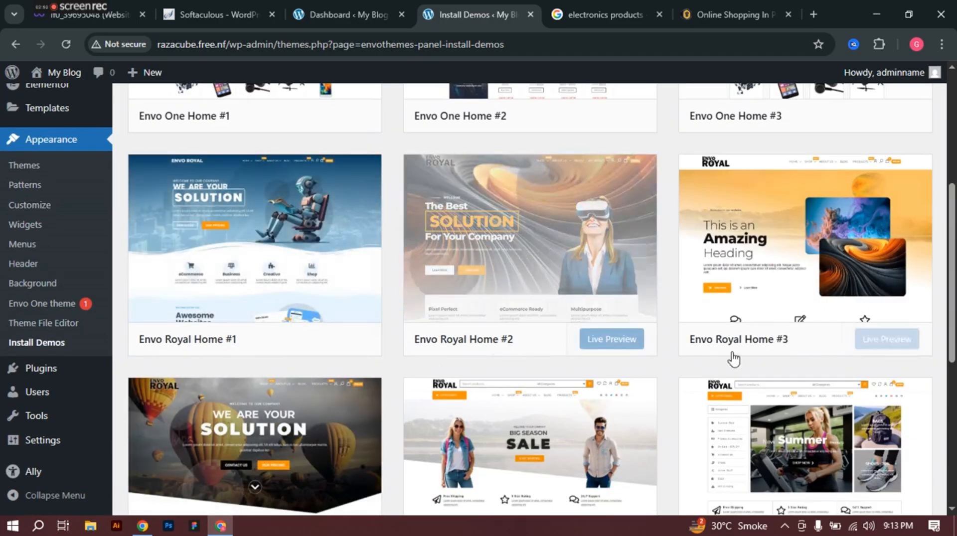
{"action": "scroll", "coordinate": [828, 354], "scroll_direction": "down", "scroll_amount": 1}
{"action": "scroll", "coordinate": [829, 354], "scroll_direction": "down", "scroll_amount": 1}
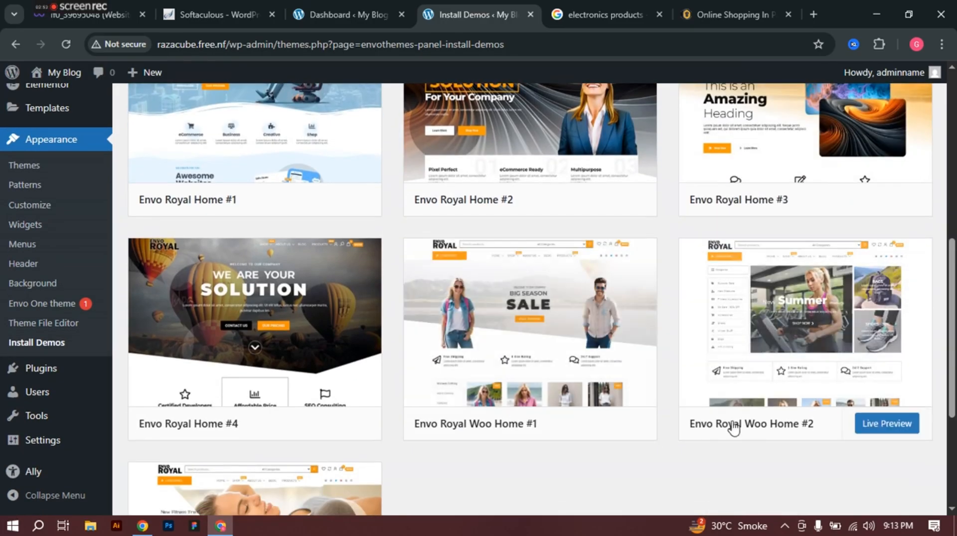
{"action": "scroll", "coordinate": [560, 473], "scroll_direction": "down", "scroll_amount": 3}
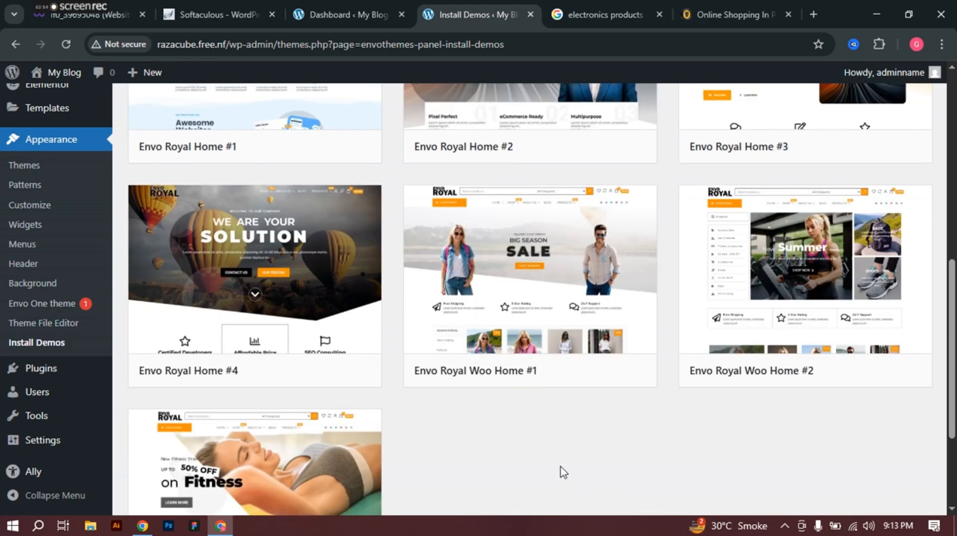
{"action": "scroll", "coordinate": [469, 381], "scroll_direction": "up", "scroll_amount": 4}
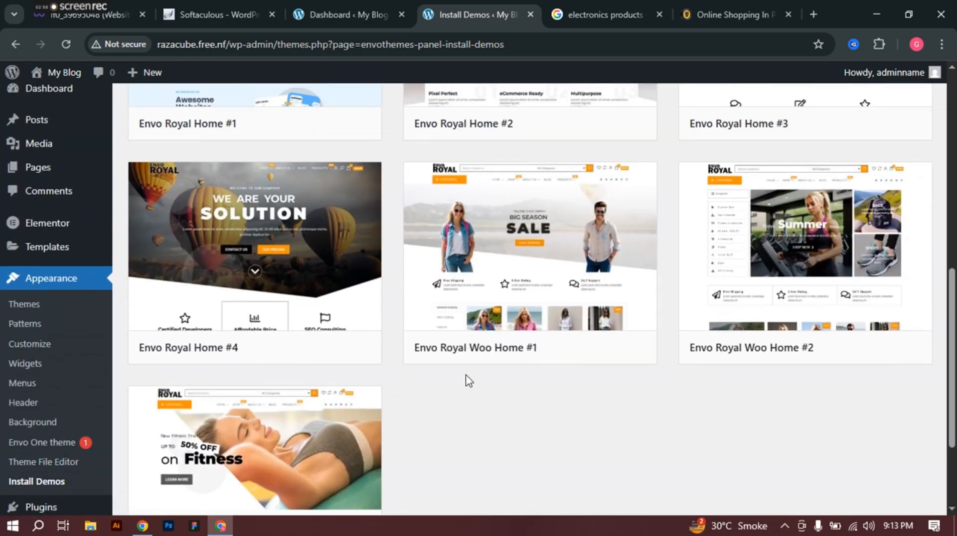
{"action": "scroll", "coordinate": [596, 478], "scroll_direction": "up", "scroll_amount": 3}
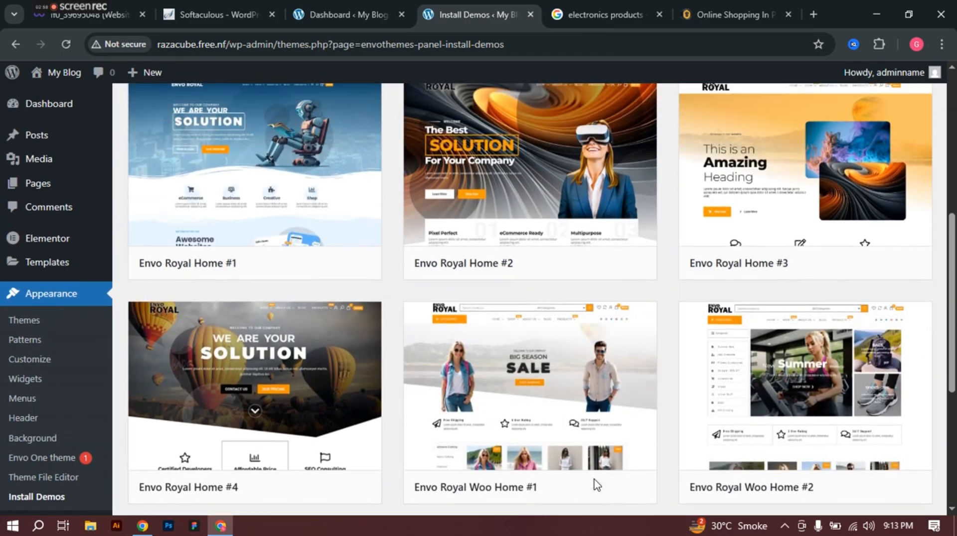
{"action": "scroll", "coordinate": [744, 344], "scroll_direction": "down", "scroll_amount": 3}
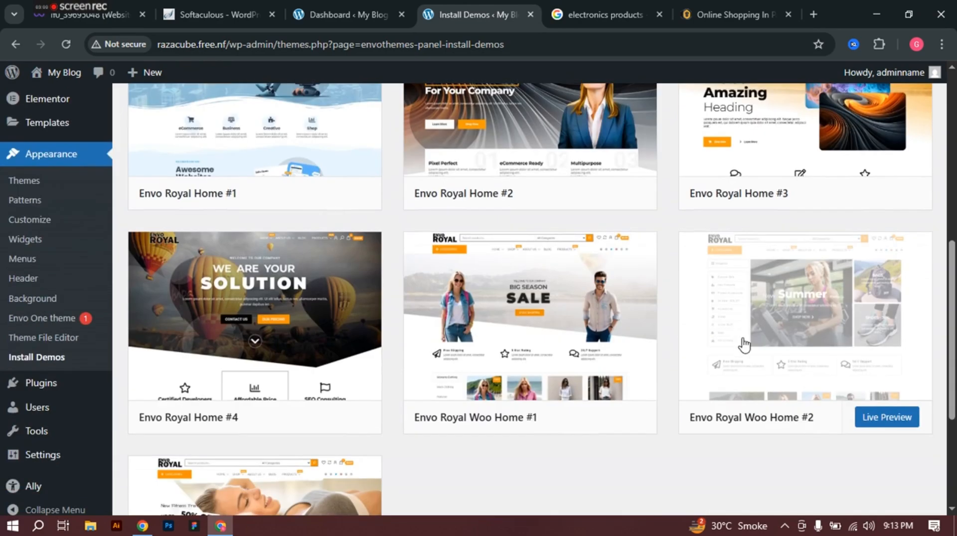
{"action": "left_click", "coordinate": [836, 330]}
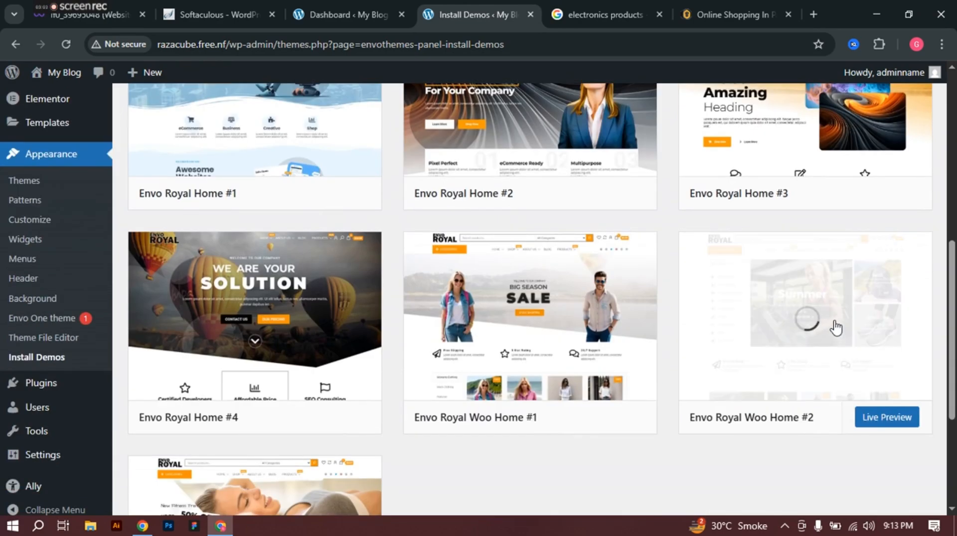
{"action": "scroll", "coordinate": [622, 112], "scroll_direction": "down", "scroll_amount": 3}
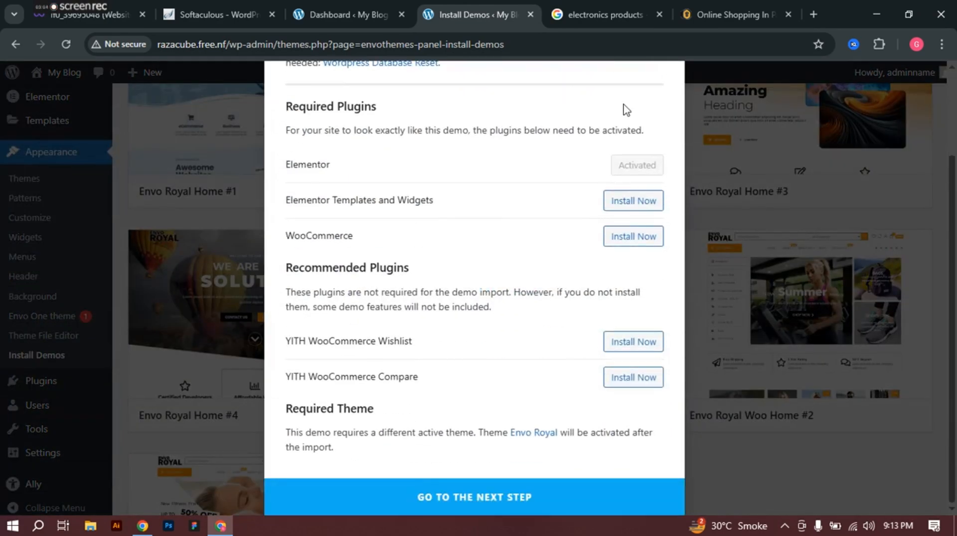
{"action": "scroll", "coordinate": [678, 118], "scroll_direction": "up", "scroll_amount": 3}
{"action": "left_click", "coordinate": [670, 77]}
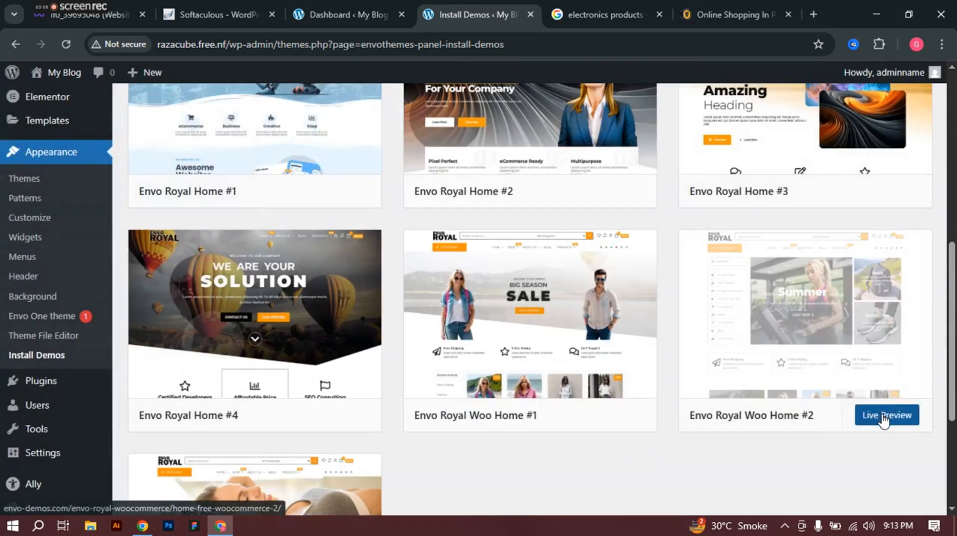
Step: Open live previews of Envo Royal Woo Home #2, Envo One Home #2 and Envo One Home #1
{"action": "left_click", "coordinate": [883, 414]}
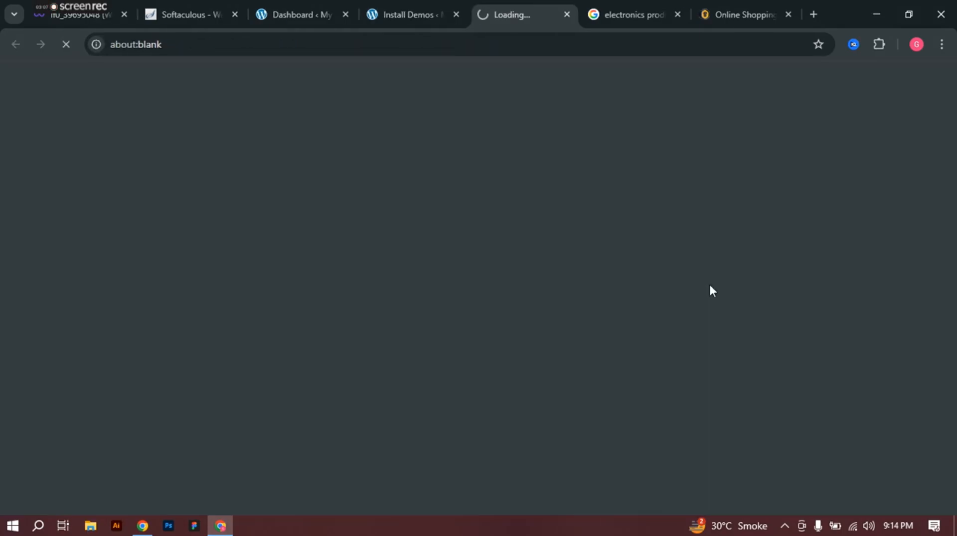
{"action": "left_click", "coordinate": [414, 12]}
{"action": "scroll", "coordinate": [575, 278], "scroll_direction": "up", "scroll_amount": 8}
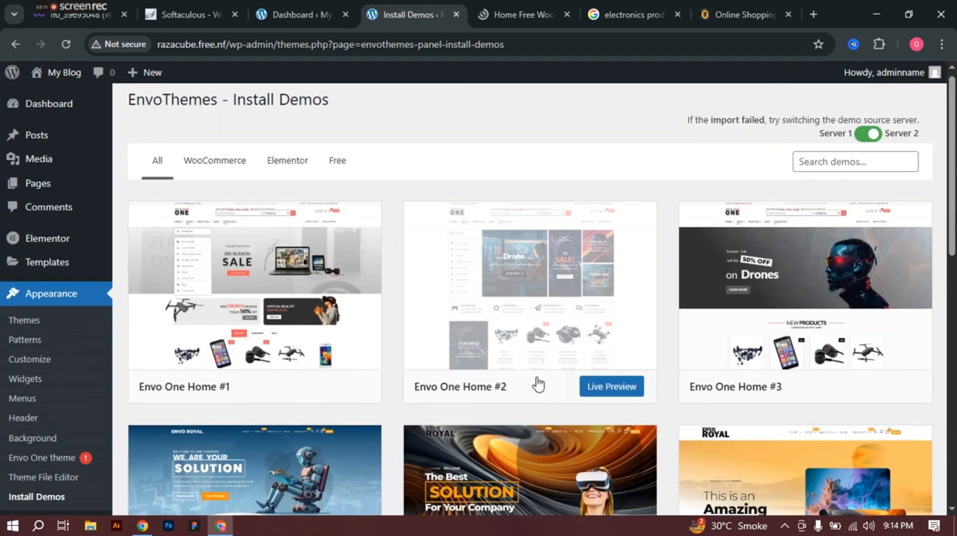
{"action": "left_click", "coordinate": [608, 388]}
{"action": "left_click", "coordinate": [364, 1]}
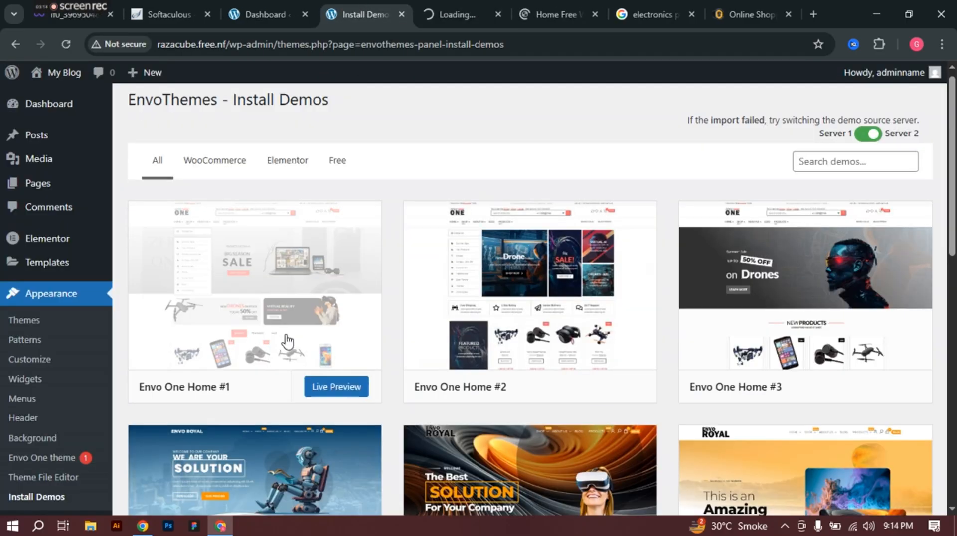
{"action": "left_click", "coordinate": [335, 386]}
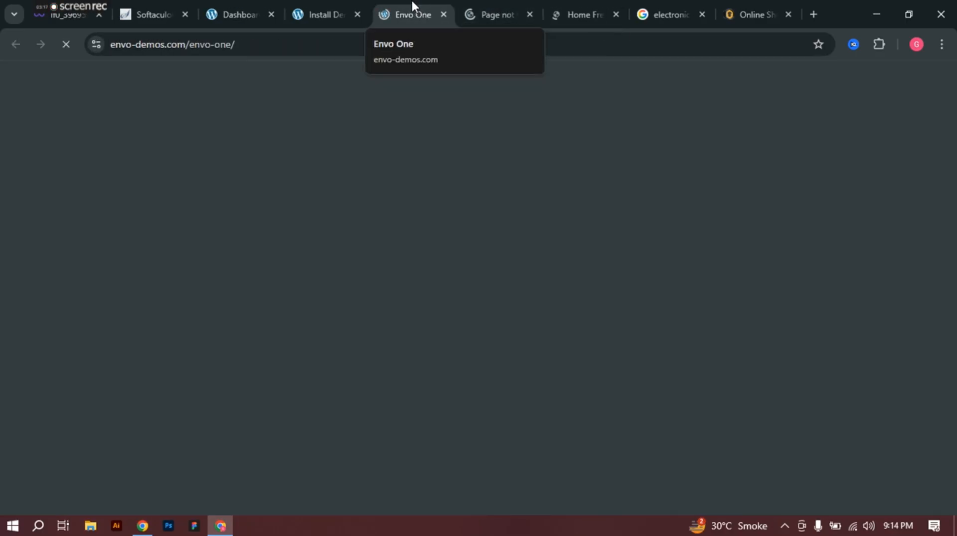
Step: Scroll through the Envo Royal WooCommerce demo homepage
{"action": "left_click", "coordinate": [566, 2]}
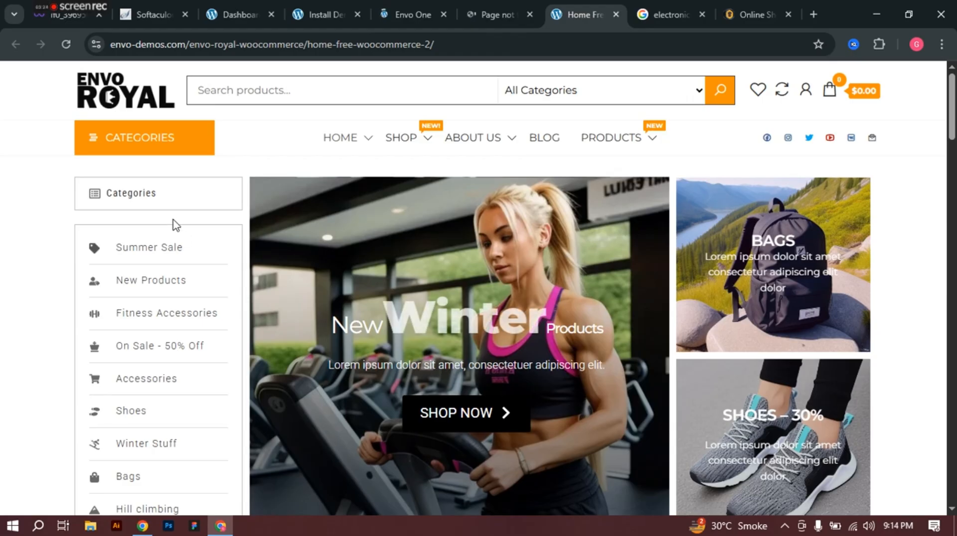
{"action": "scroll", "coordinate": [173, 286], "scroll_direction": "down", "scroll_amount": 4}
{"action": "scroll", "coordinate": [160, 304], "scroll_direction": "up", "scroll_amount": 4}
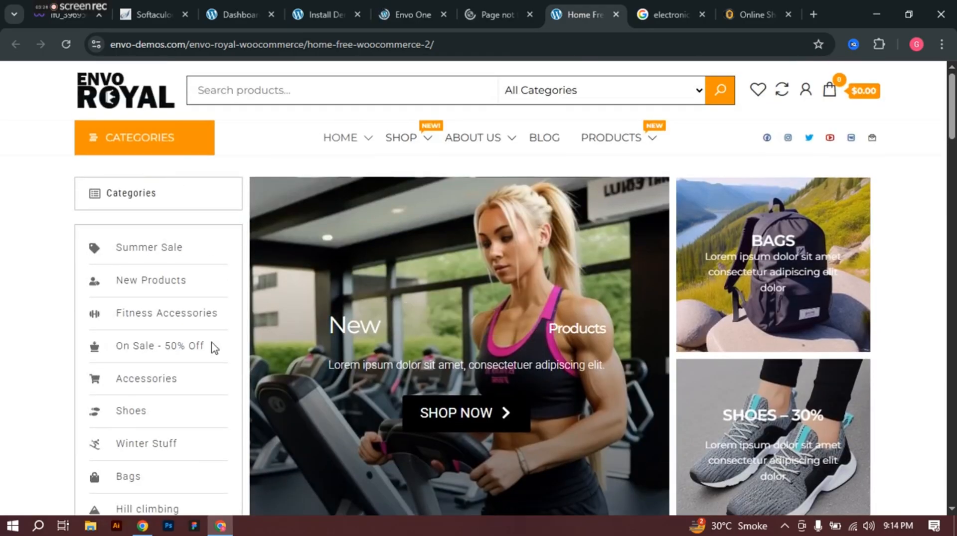
{"action": "scroll", "coordinate": [516, 305], "scroll_direction": "down", "scroll_amount": 9}
{"action": "scroll", "coordinate": [515, 306], "scroll_direction": "down", "scroll_amount": 3}
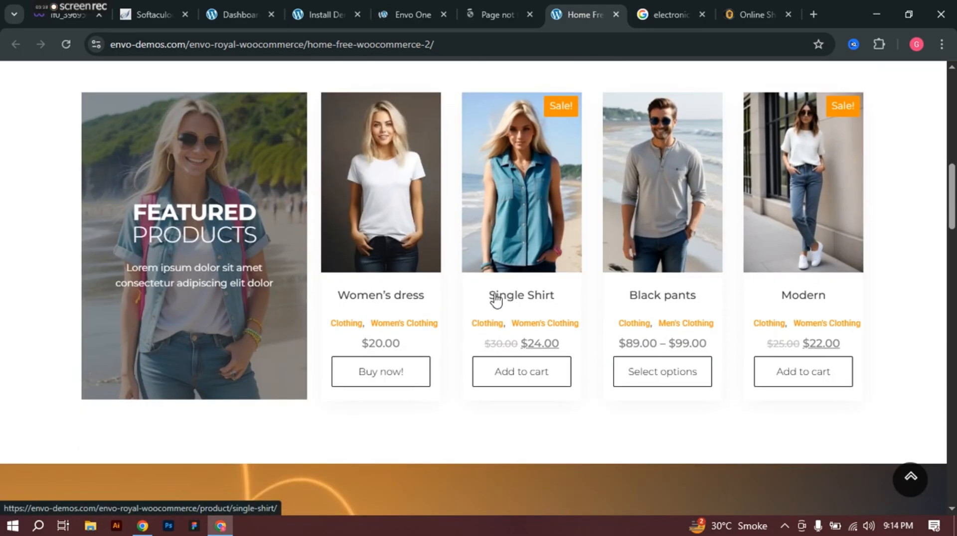
{"action": "scroll", "coordinate": [318, 209], "scroll_direction": "down", "scroll_amount": 4}
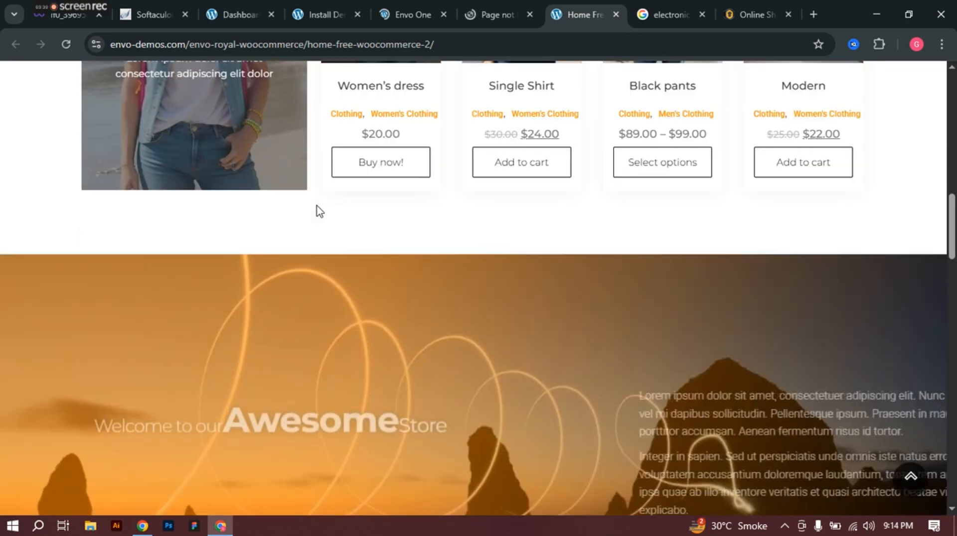
{"action": "scroll", "coordinate": [319, 210], "scroll_direction": "down", "scroll_amount": 3}
{"action": "scroll", "coordinate": [318, 205], "scroll_direction": "down", "scroll_amount": 15}
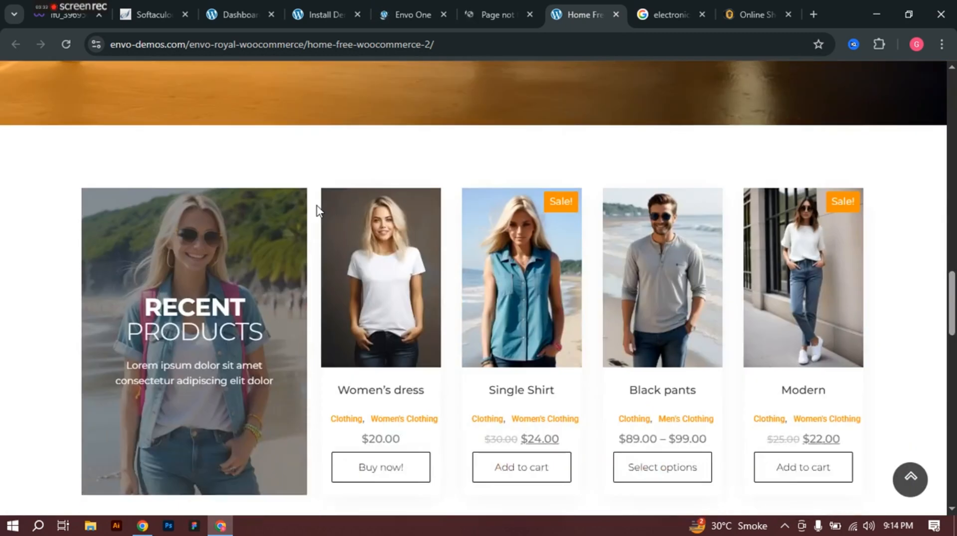
{"action": "scroll", "coordinate": [321, 209], "scroll_direction": "down", "scroll_amount": 5}
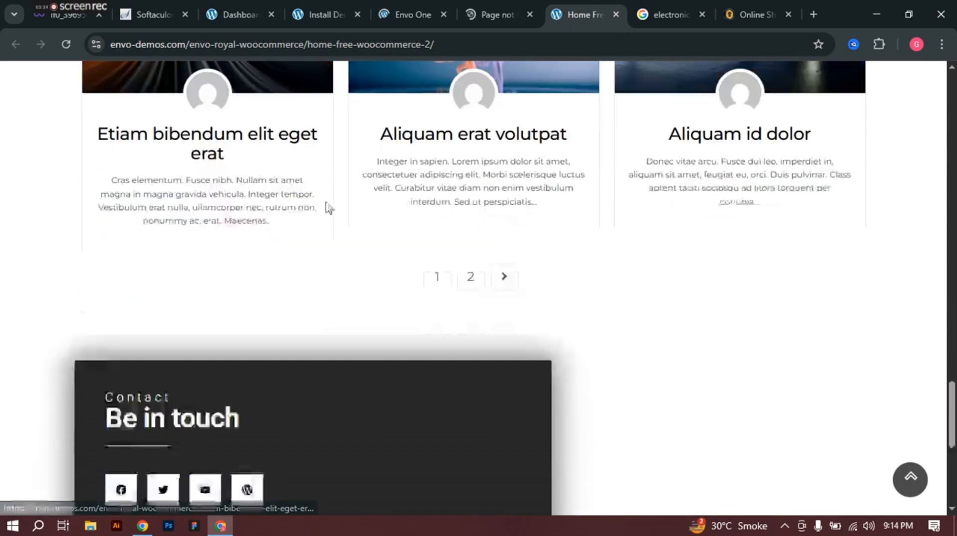
Step: Bring up the other open Envo One demo page
{"action": "left_click", "coordinate": [504, 1]}
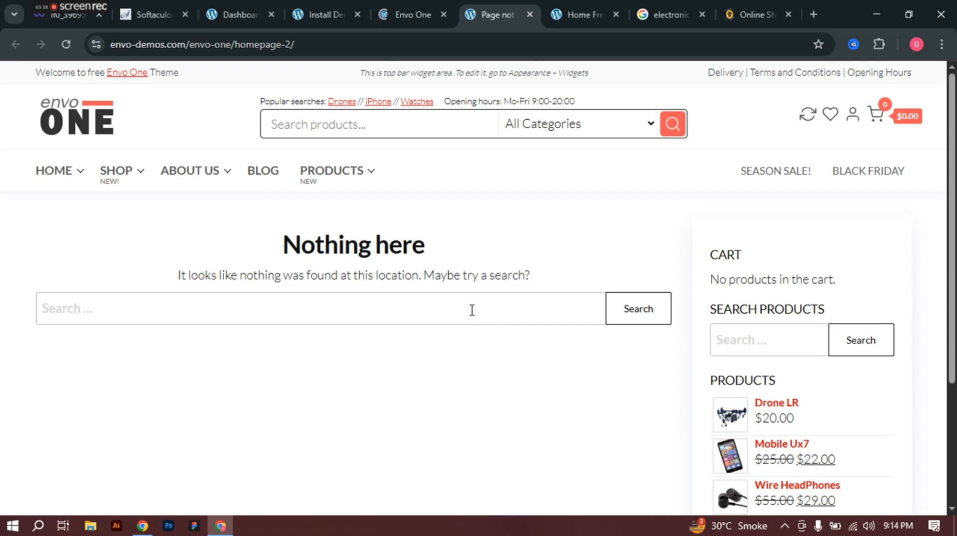
{"action": "scroll", "coordinate": [348, 304], "scroll_direction": "down", "scroll_amount": 3}
{"action": "scroll", "coordinate": [347, 303], "scroll_direction": "up", "scroll_amount": 3}
Step: Open the Envo One demo homepage and scroll through its electronics products
{"action": "left_click", "coordinate": [55, 171]}
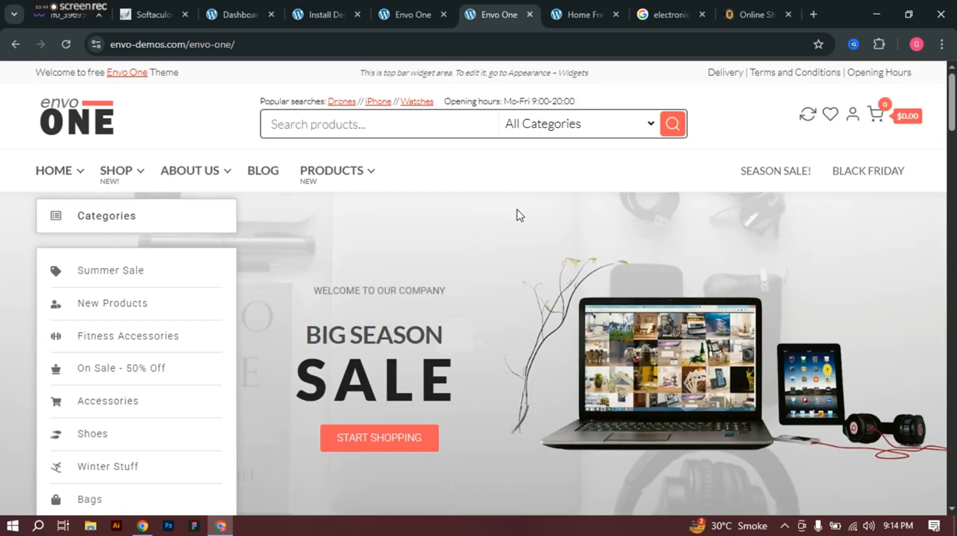
{"action": "scroll", "coordinate": [540, 224], "scroll_direction": "down", "scroll_amount": 7}
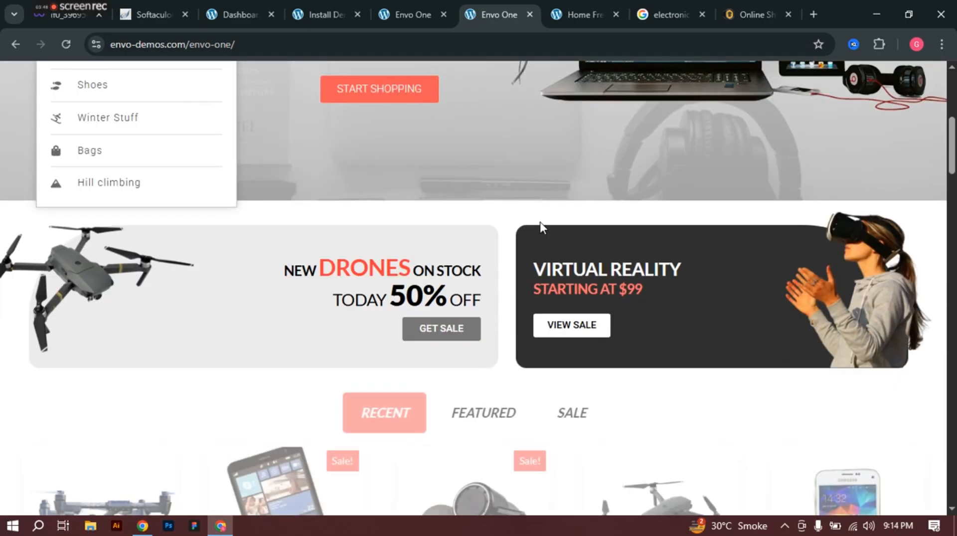
{"action": "scroll", "coordinate": [540, 223], "scroll_direction": "down", "scroll_amount": 1}
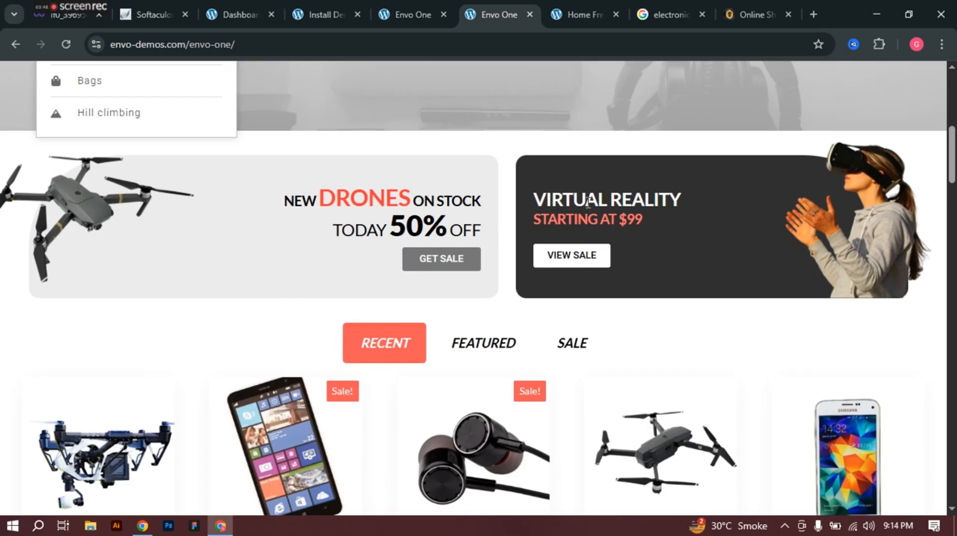
{"action": "scroll", "coordinate": [591, 204], "scroll_direction": "down", "scroll_amount": 6}
{"action": "scroll", "coordinate": [173, 214], "scroll_direction": "down", "scroll_amount": 1}
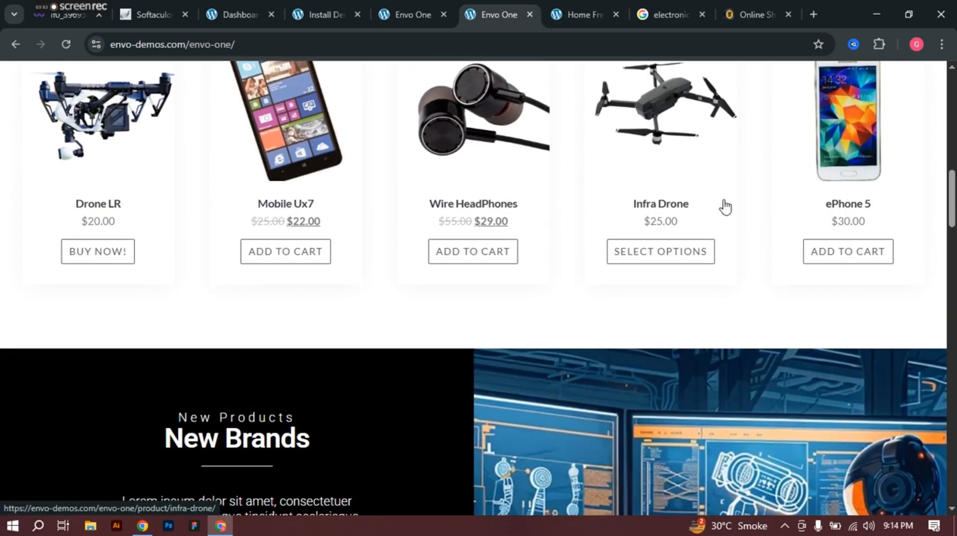
{"action": "scroll", "coordinate": [319, 195], "scroll_direction": "up", "scroll_amount": 1}
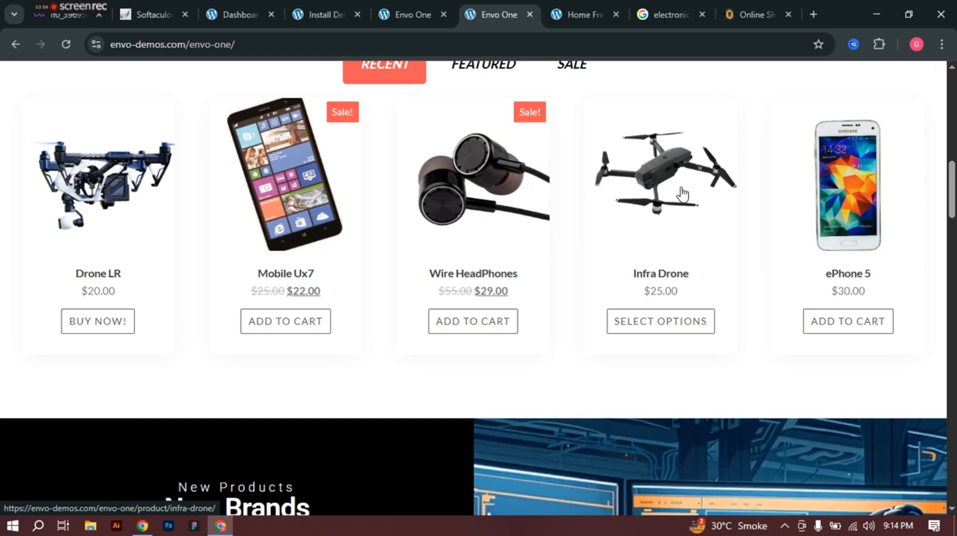
{"action": "scroll", "coordinate": [837, 210], "scroll_direction": "down", "scroll_amount": 4}
{"action": "scroll", "coordinate": [850, 261], "scroll_direction": "up", "scroll_amount": 5}
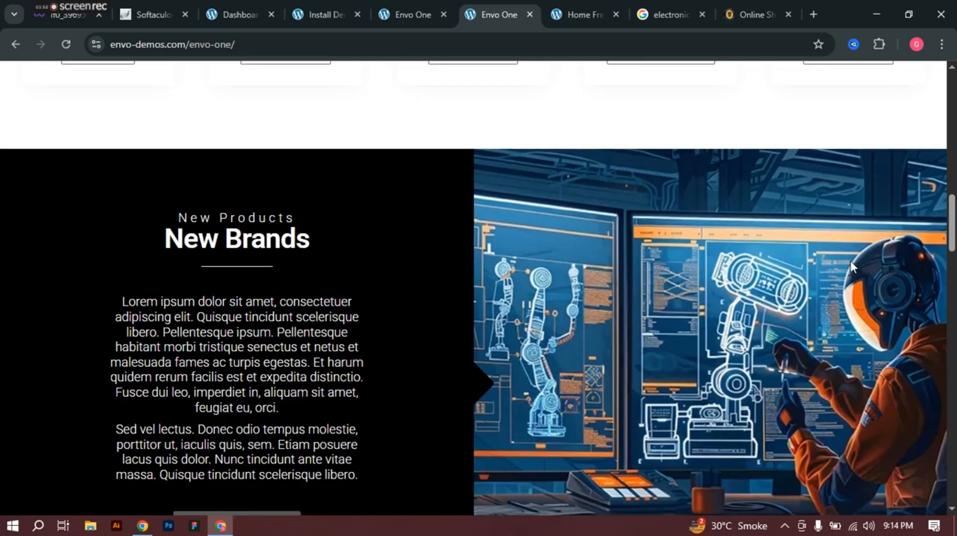
{"action": "scroll", "coordinate": [853, 229], "scroll_direction": "down", "scroll_amount": 10}
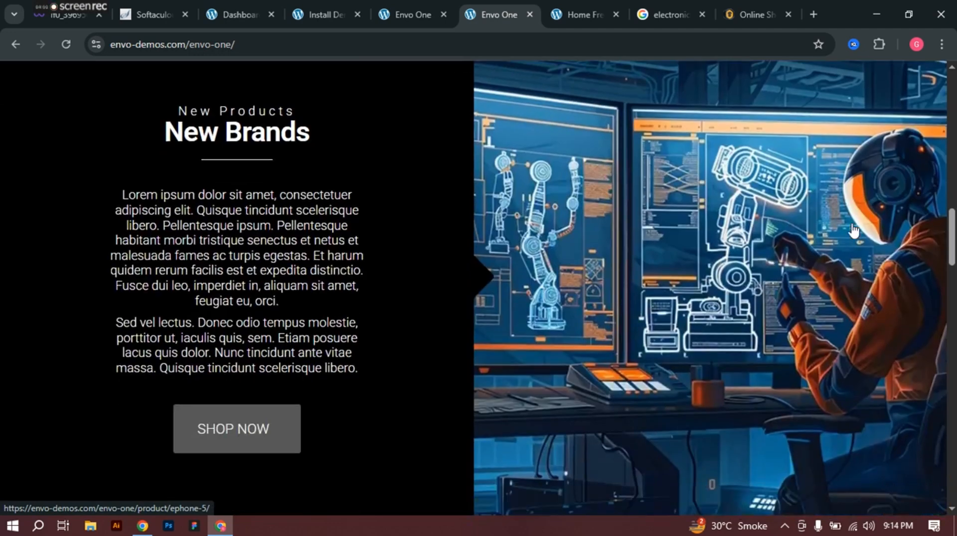
{"action": "scroll", "coordinate": [852, 230], "scroll_direction": "down", "scroll_amount": 5}
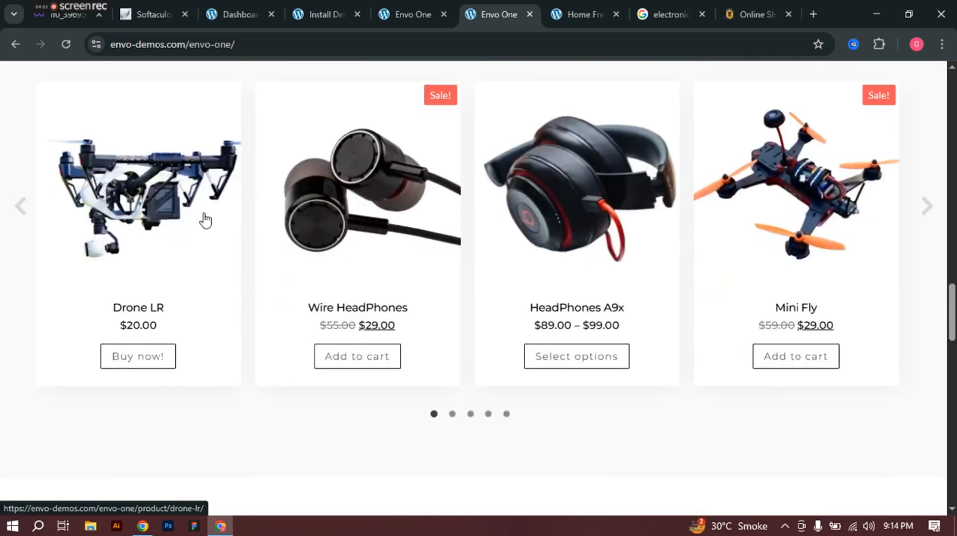
{"action": "scroll", "coordinate": [592, 190], "scroll_direction": "down", "scroll_amount": 5}
{"action": "scroll", "coordinate": [698, 189], "scroll_direction": "up", "scroll_amount": 5}
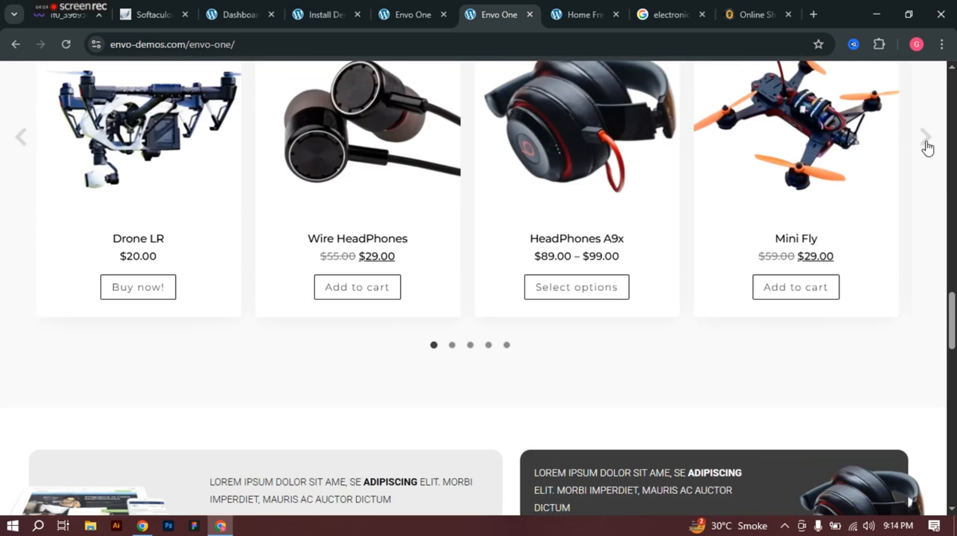
Step: Advance the Featured Products carousel through six products
{"action": "left_click", "coordinate": [921, 146]}
{"action": "scroll", "coordinate": [931, 224], "scroll_direction": "up", "scroll_amount": 3}
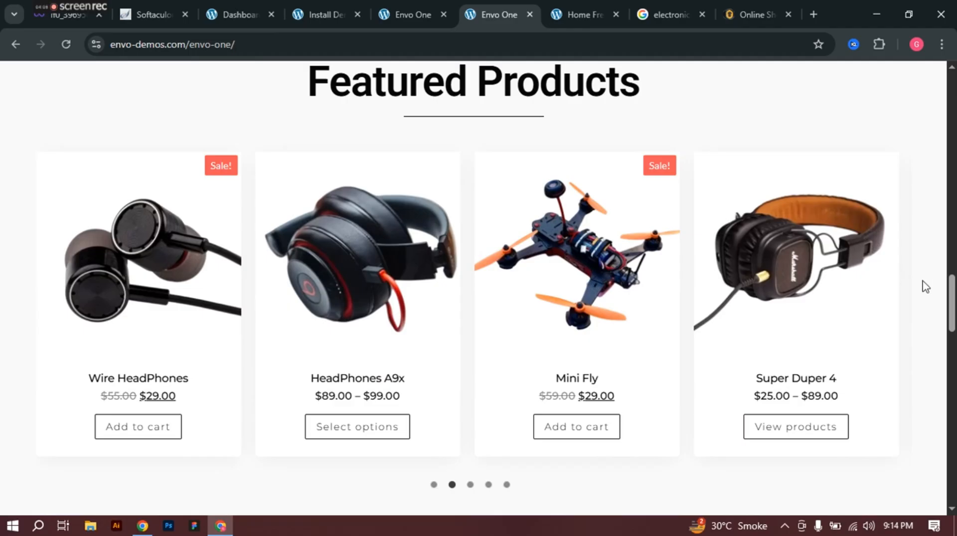
{"action": "left_click", "coordinate": [926, 287]}
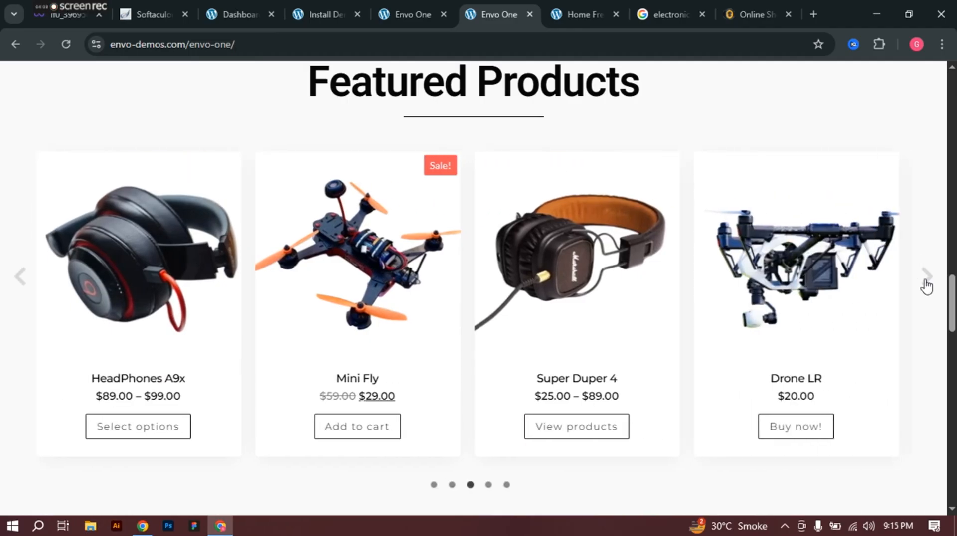
{"action": "left_click", "coordinate": [926, 277]}
{"action": "left_click", "coordinate": [926, 277]}
{"action": "left_click", "coordinate": [926, 277]}
{"action": "left_click", "coordinate": [925, 277]}
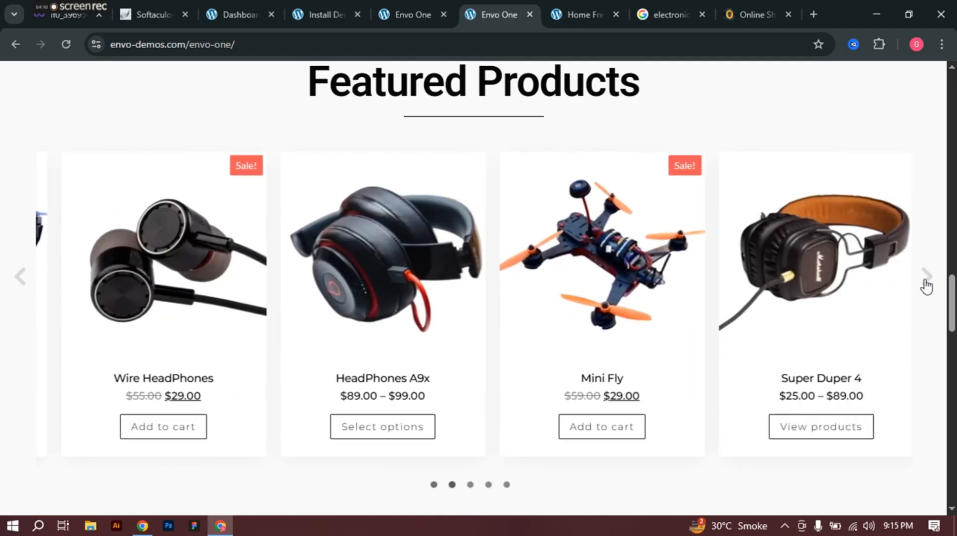
Step: Scroll down to the product lists and Contact Us section, then back up
{"action": "scroll", "coordinate": [926, 287], "scroll_direction": "down", "scroll_amount": 15}
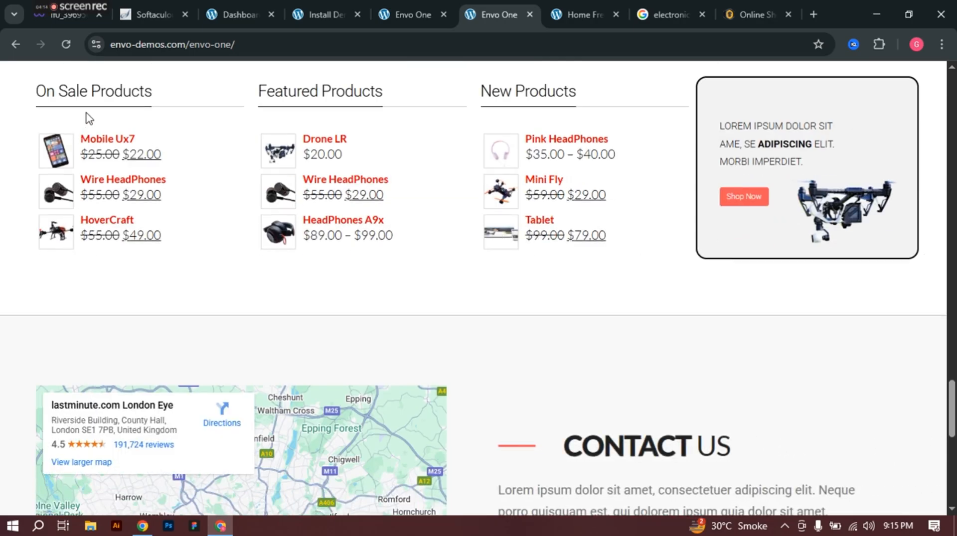
{"action": "scroll", "coordinate": [488, 119], "scroll_direction": "down", "scroll_amount": 8}
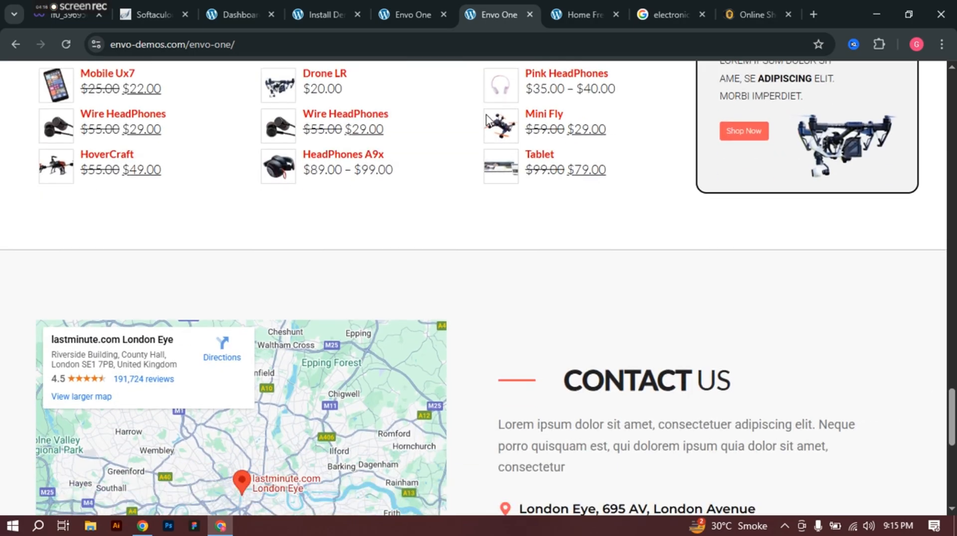
{"action": "scroll", "coordinate": [363, 217], "scroll_direction": "down", "scroll_amount": 2}
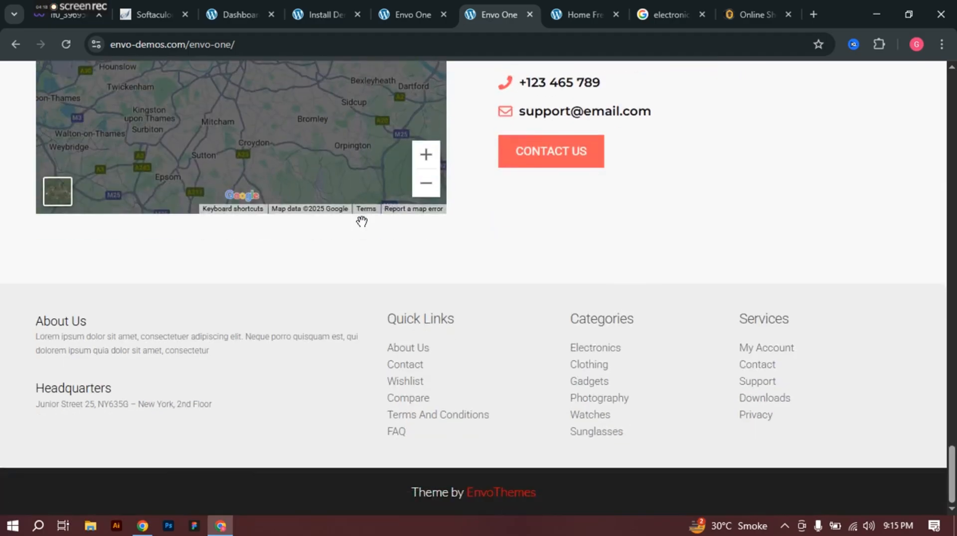
{"action": "scroll", "coordinate": [389, 254], "scroll_direction": "up", "scroll_amount": 20}
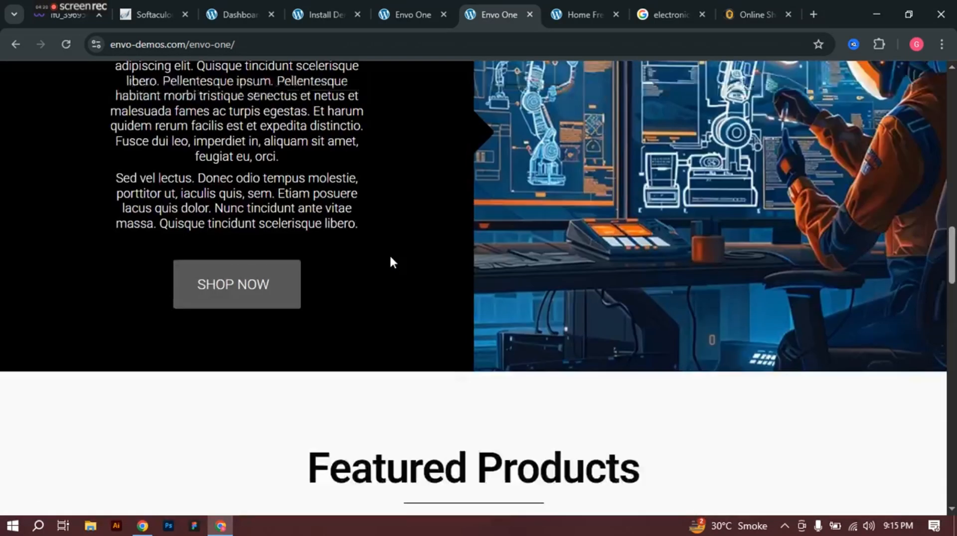
{"action": "scroll", "coordinate": [393, 261], "scroll_direction": "up", "scroll_amount": 12}
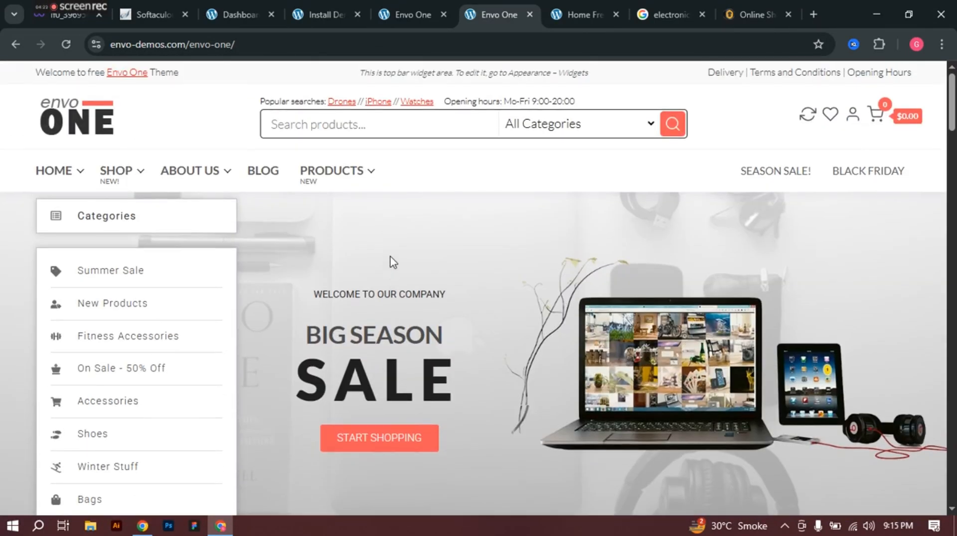
Step: Compare the two Envo One demo pages and close the duplicate tab
{"action": "left_click", "coordinate": [394, 2]}
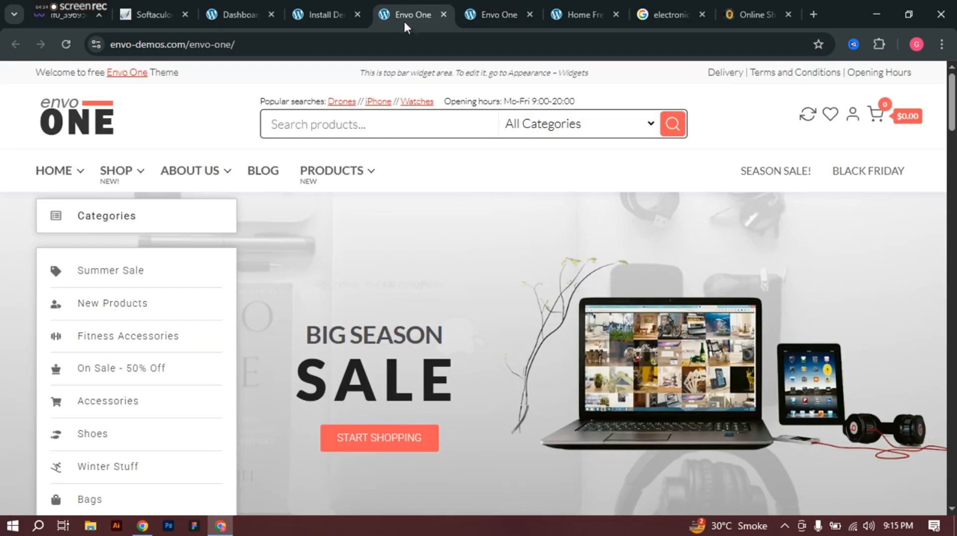
{"action": "scroll", "coordinate": [453, 199], "scroll_direction": "down", "scroll_amount": 5}
{"action": "scroll", "coordinate": [457, 200], "scroll_direction": "down", "scroll_amount": 16}
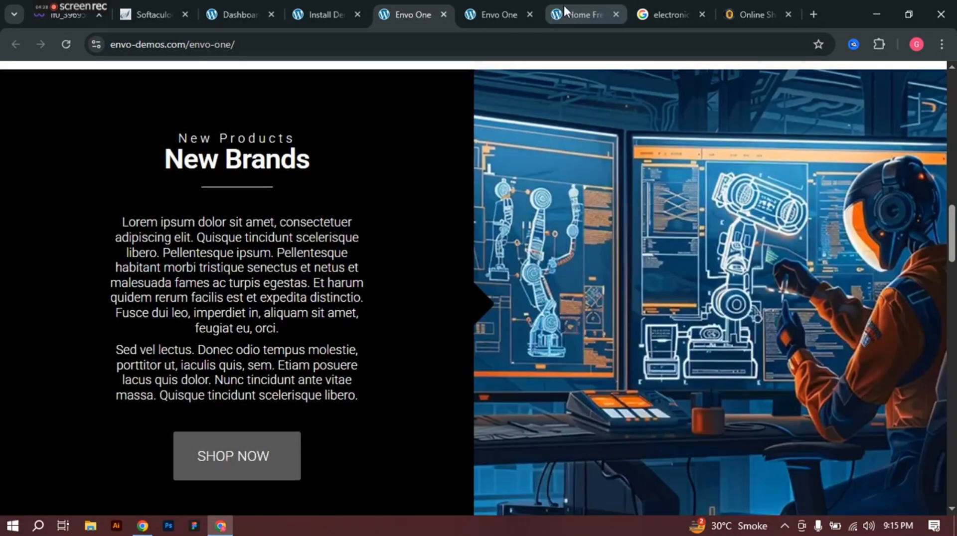
{"action": "left_click", "coordinate": [494, 14]}
{"action": "left_click", "coordinate": [529, 15]}
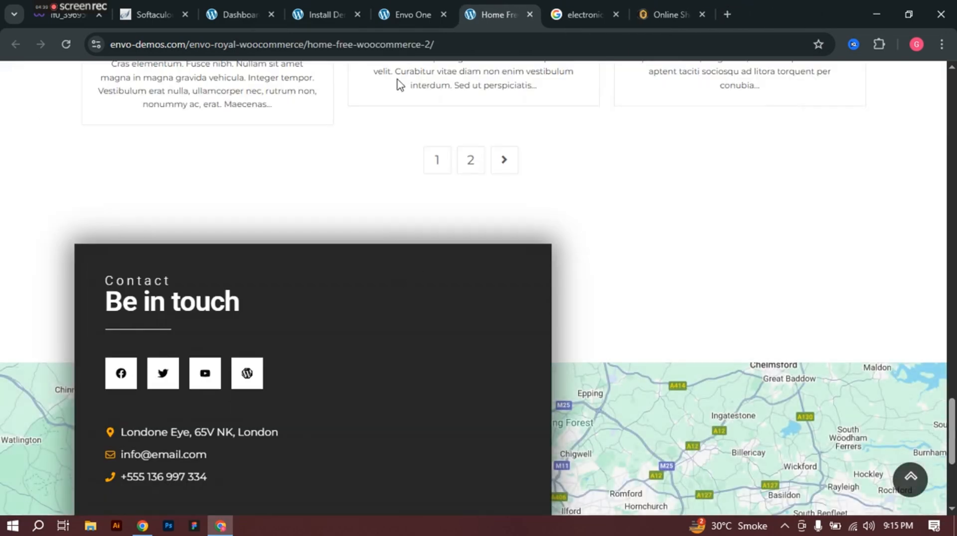
{"action": "left_click", "coordinate": [461, 12]}
Step: Return to the WordPress Install Demos page and scroll through the demo grid
{"action": "left_click", "coordinate": [377, 13]}
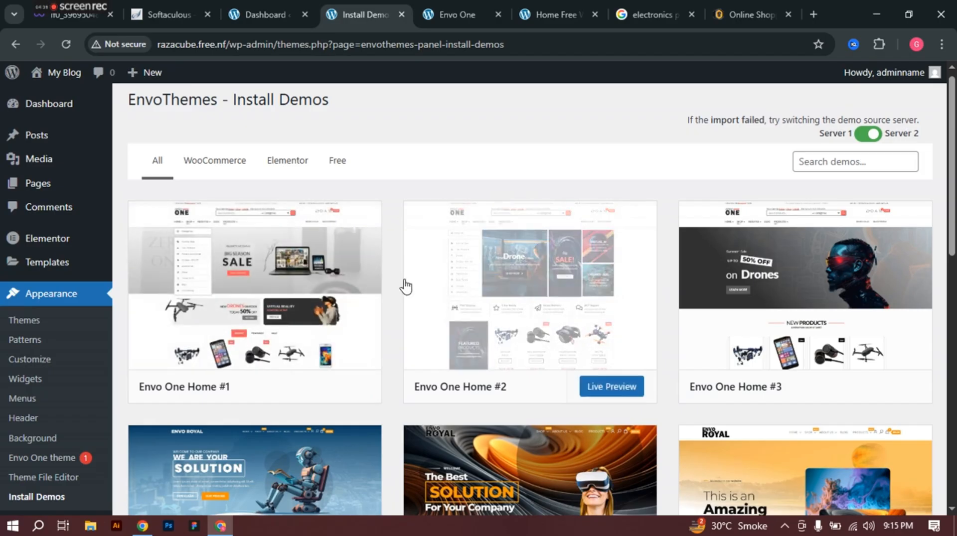
{"action": "scroll", "coordinate": [805, 299], "scroll_direction": "down", "scroll_amount": 4}
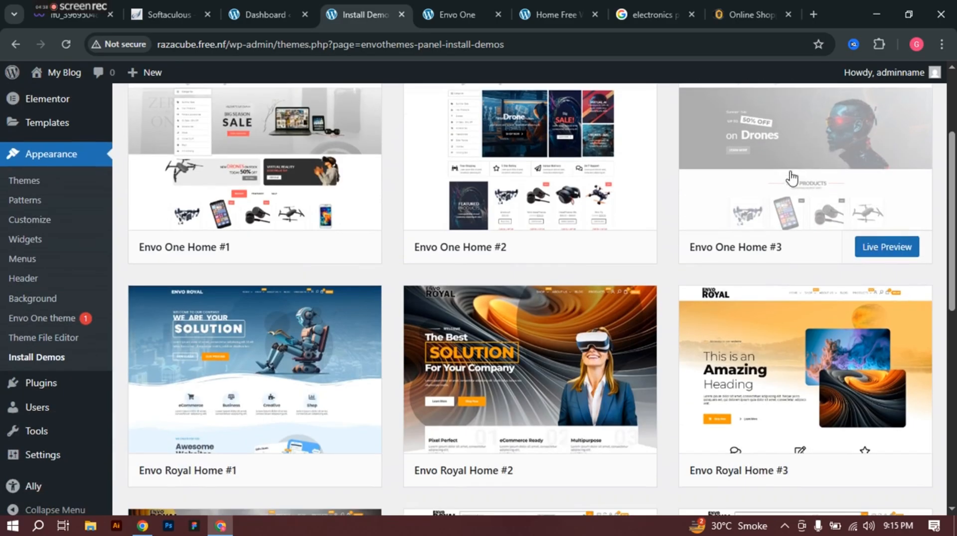
{"action": "scroll", "coordinate": [252, 306], "scroll_direction": "down", "scroll_amount": 6}
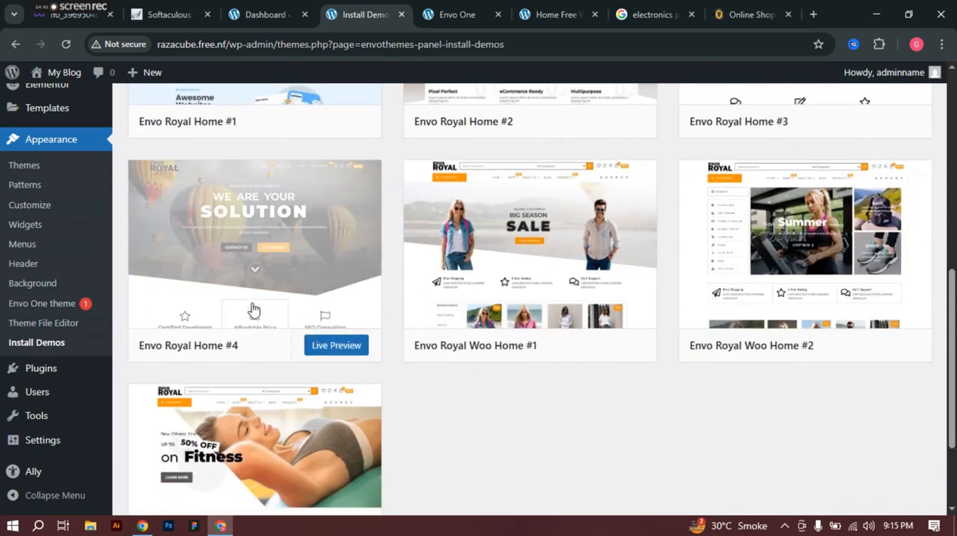
{"action": "scroll", "coordinate": [842, 271], "scroll_direction": "up", "scroll_amount": 10}
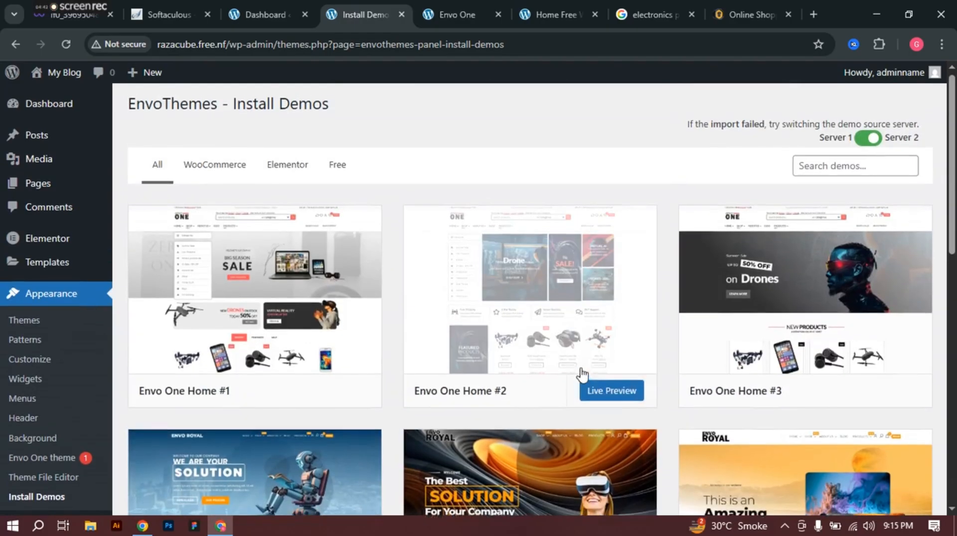
Step: Close the Home Free demo tab and recheck the Envo One demo before returning to the installer
{"action": "left_click", "coordinate": [548, 15]}
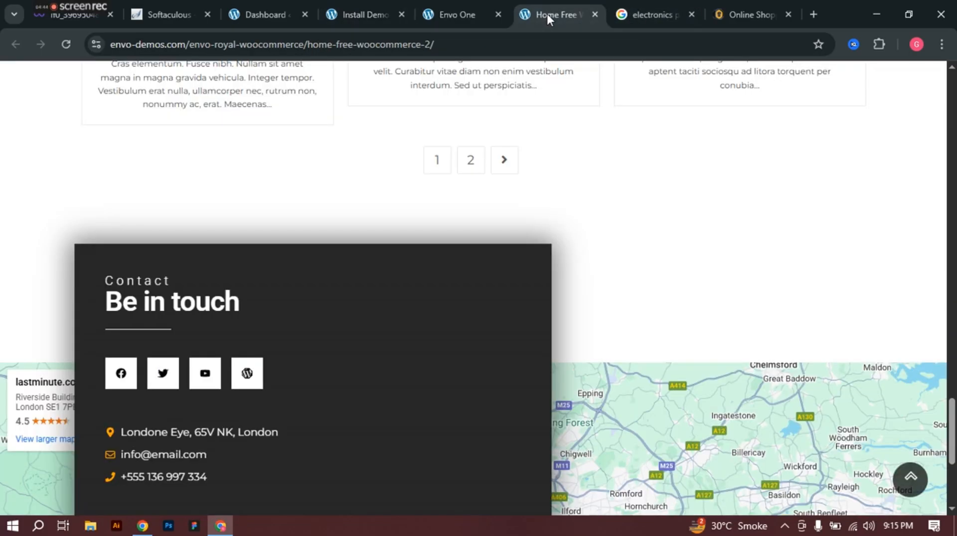
{"action": "left_click", "coordinate": [595, 15]}
{"action": "left_click", "coordinate": [444, 8]}
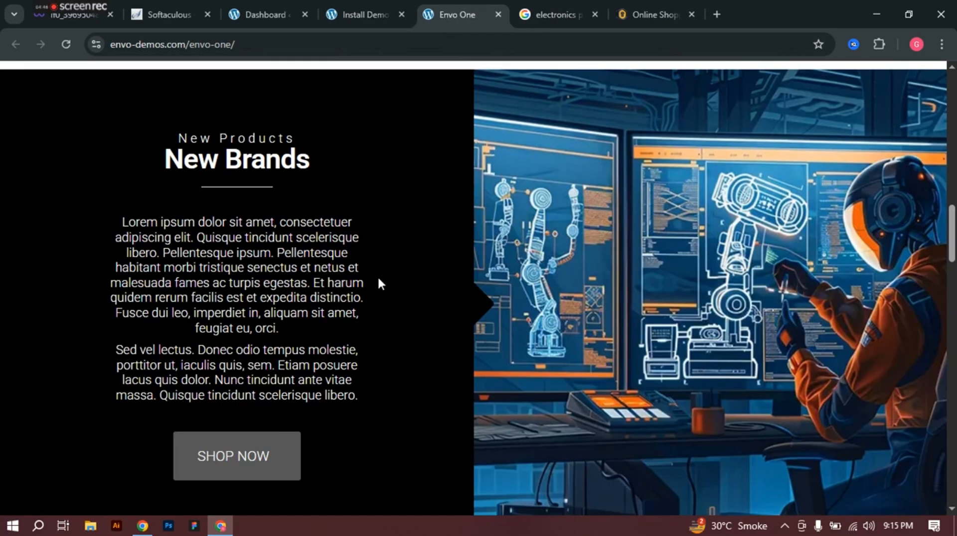
{"action": "scroll", "coordinate": [379, 224], "scroll_direction": "up", "scroll_amount": 10}
{"action": "left_click", "coordinate": [406, 2]}
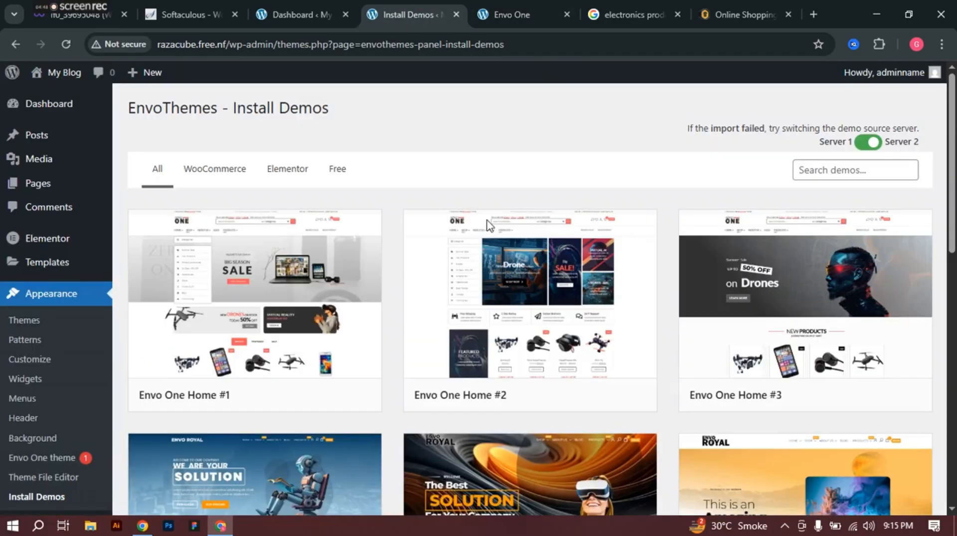
{"action": "left_click", "coordinate": [510, 4]}
{"action": "scroll", "coordinate": [478, 292], "scroll_direction": "up", "scroll_amount": 5}
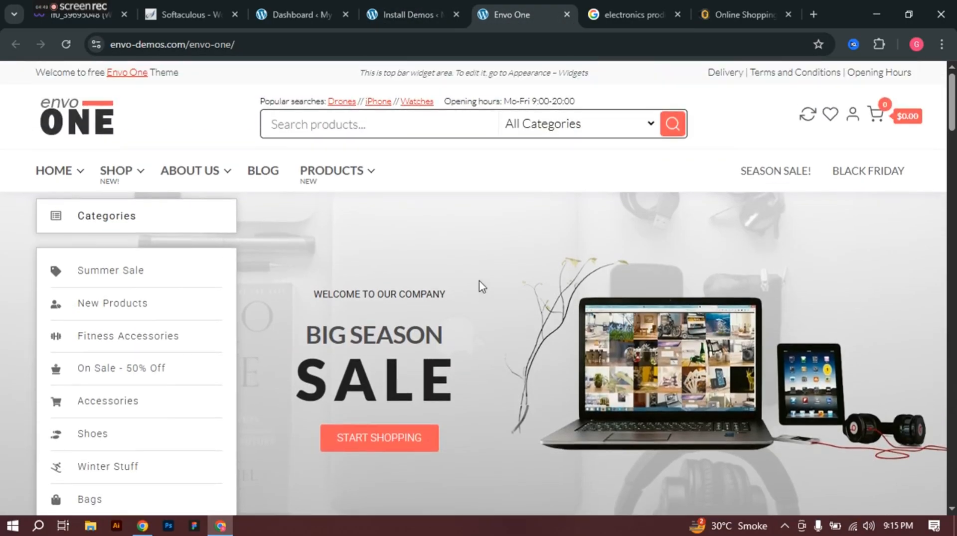
{"action": "left_click", "coordinate": [375, 15]}
Step: Start the Envo One Home #1 import and install WooCommerce, Elementor Templates for WooCommerce, YITH Wishlist and YITH Compare
{"action": "left_click", "coordinate": [242, 300]}
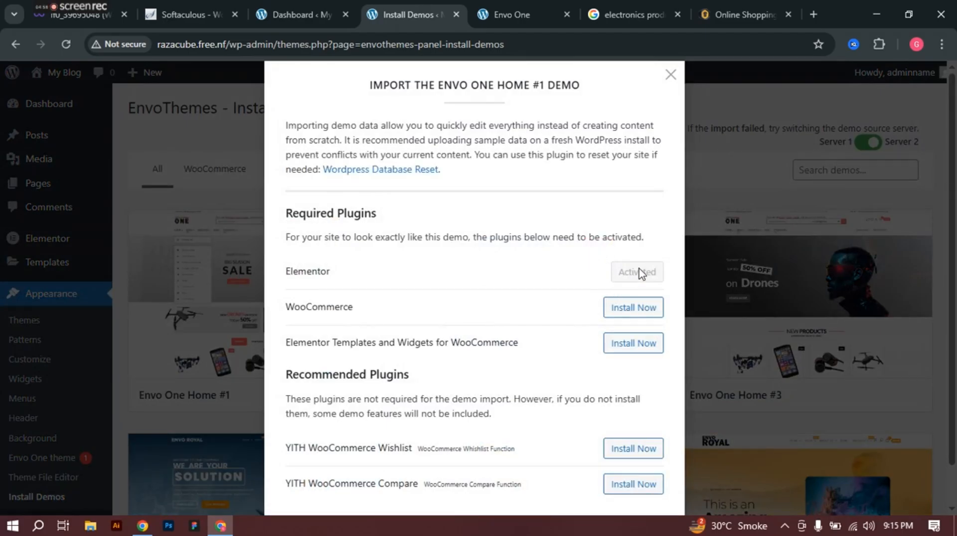
{"action": "left_click", "coordinate": [646, 312]}
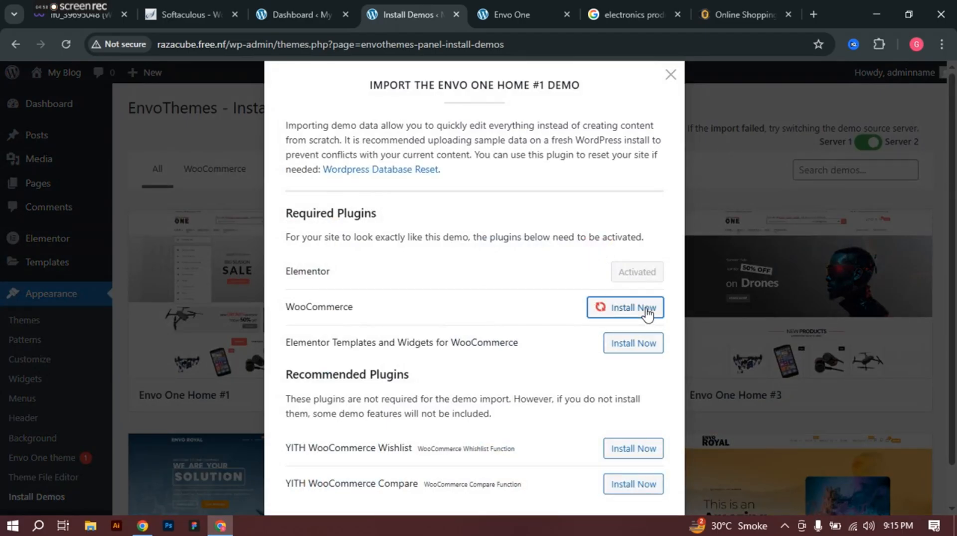
{"action": "left_click", "coordinate": [648, 348]}
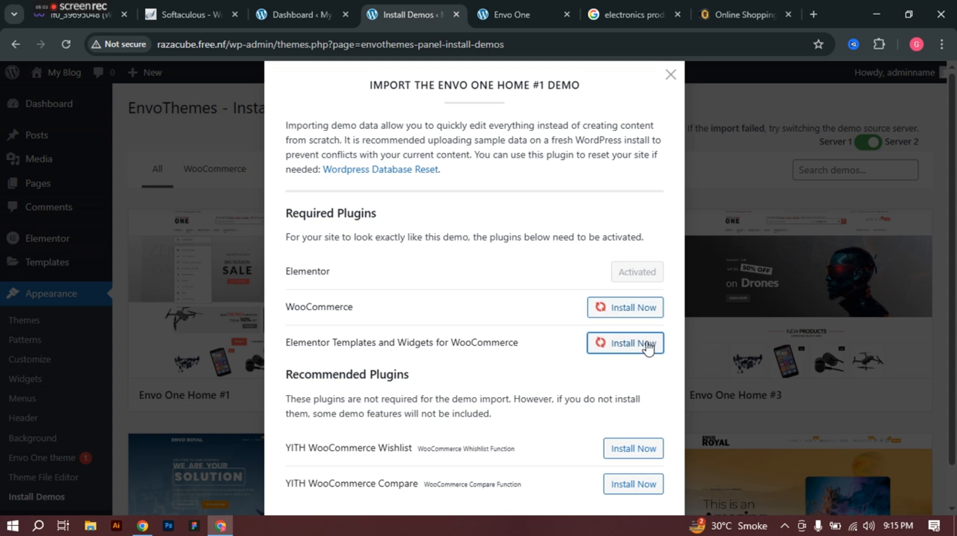
{"action": "scroll", "coordinate": [647, 389], "scroll_direction": "down", "scroll_amount": 1}
{"action": "left_click", "coordinate": [637, 413]}
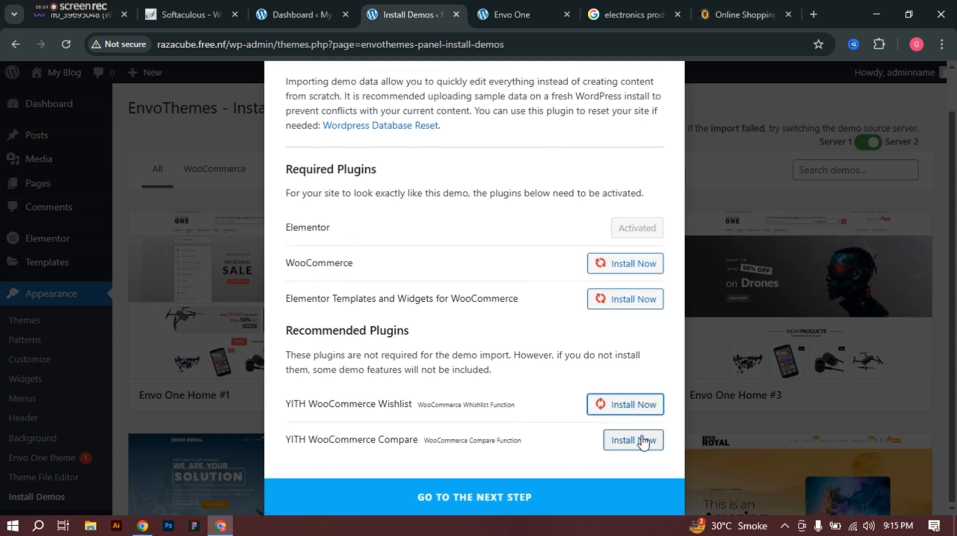
{"action": "left_click", "coordinate": [641, 441]}
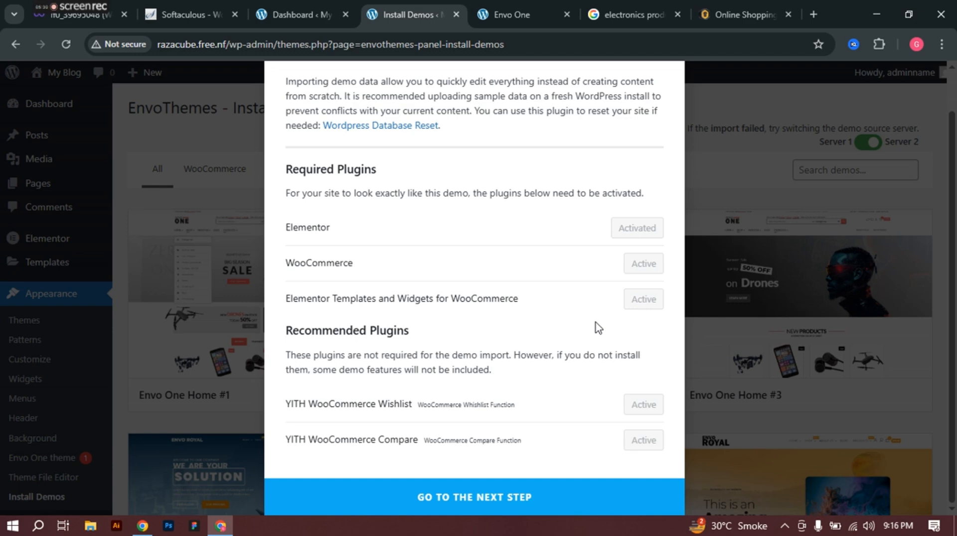
{"action": "left_click", "coordinate": [751, 2]}
{"action": "scroll", "coordinate": [439, 255], "scroll_direction": "down", "scroll_amount": 5}
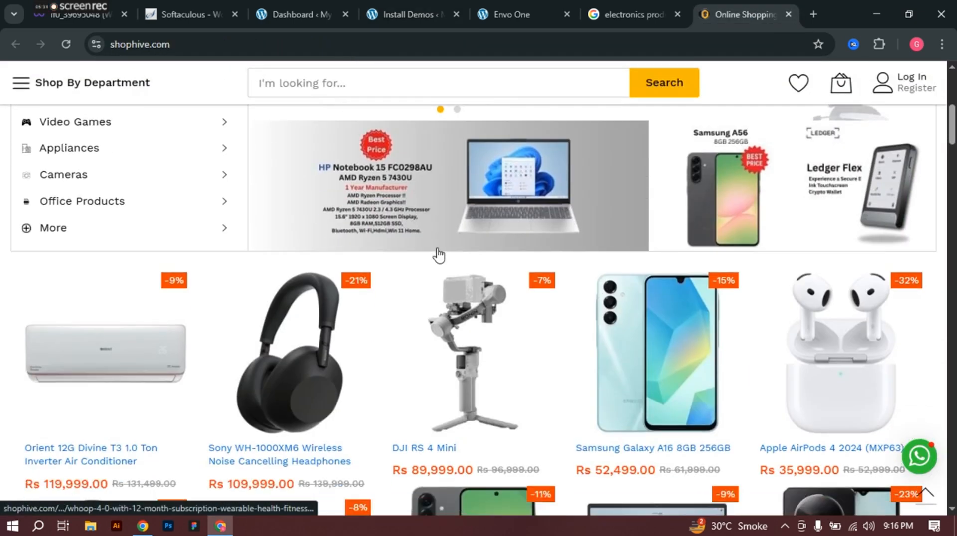
{"action": "scroll", "coordinate": [438, 255], "scroll_direction": "up", "scroll_amount": 6}
{"action": "scroll", "coordinate": [438, 255], "scroll_direction": "down", "scroll_amount": 10}
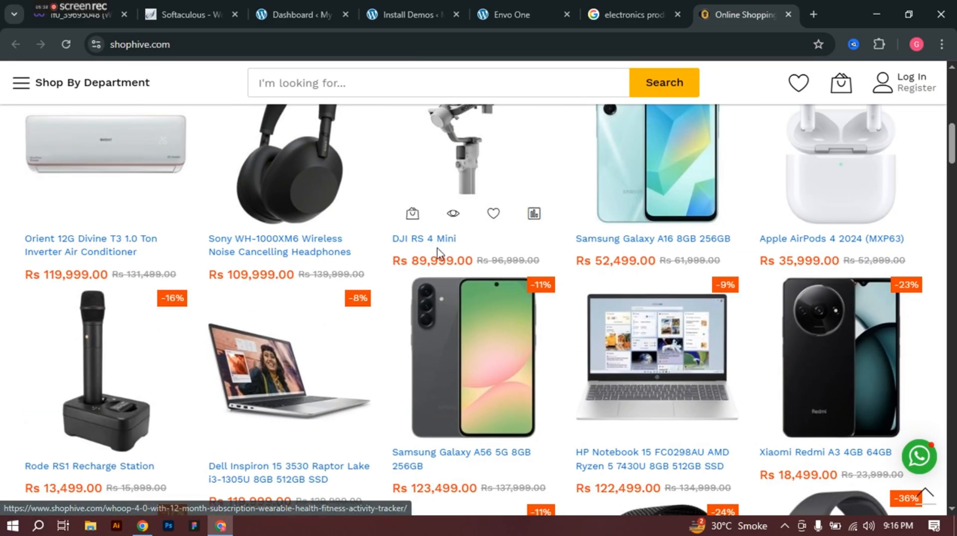
{"action": "scroll", "coordinate": [293, 219], "scroll_direction": "up", "scroll_amount": 2}
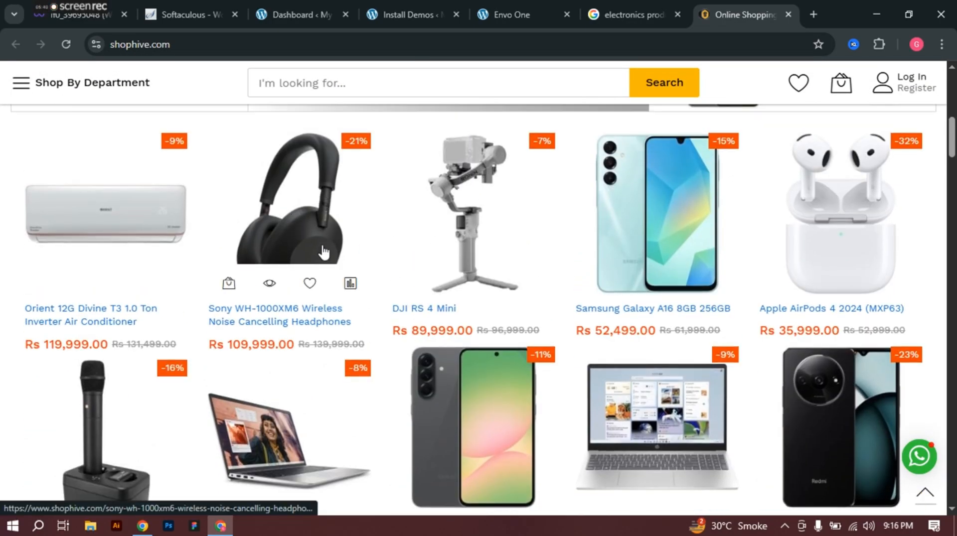
{"action": "scroll", "coordinate": [645, 286], "scroll_direction": "up", "scroll_amount": 5}
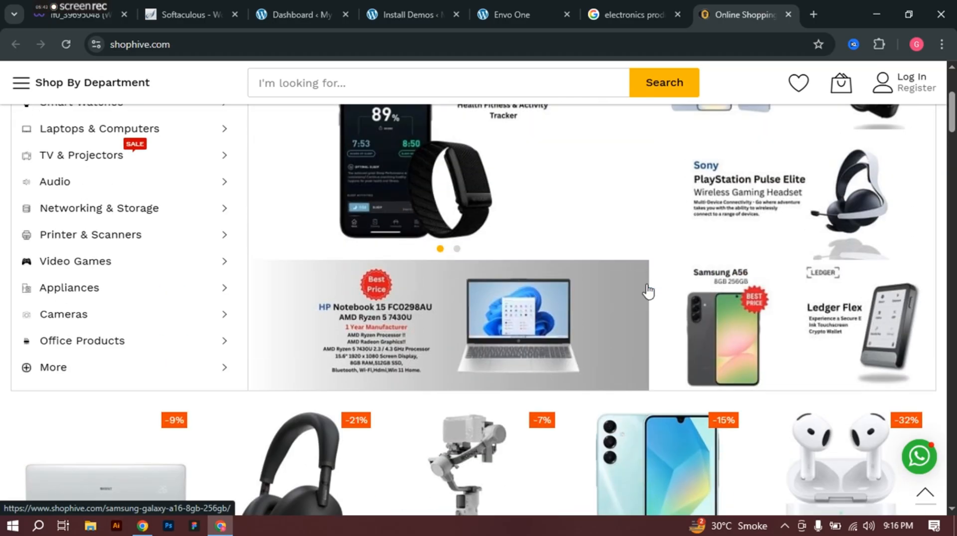
{"action": "left_click", "coordinate": [492, 6]}
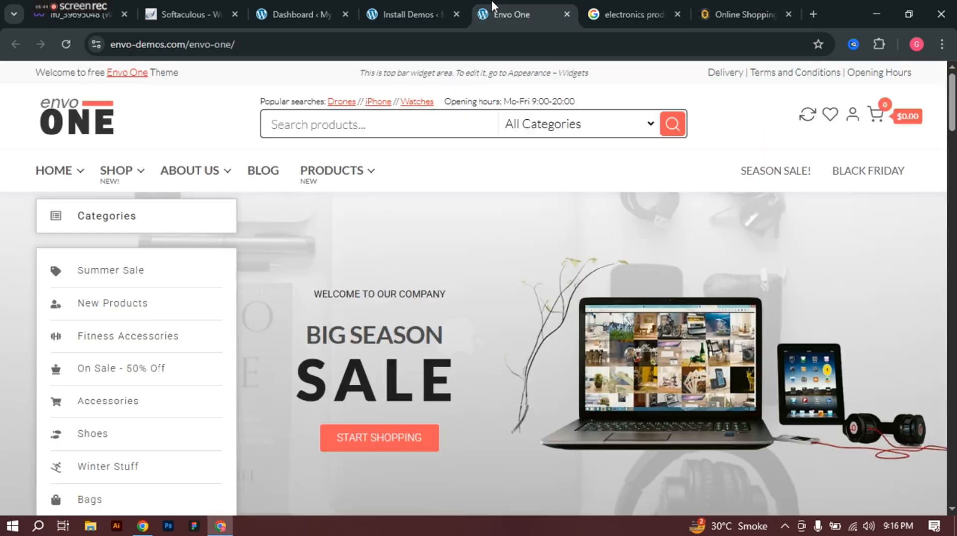
{"action": "left_click", "coordinate": [413, 6]}
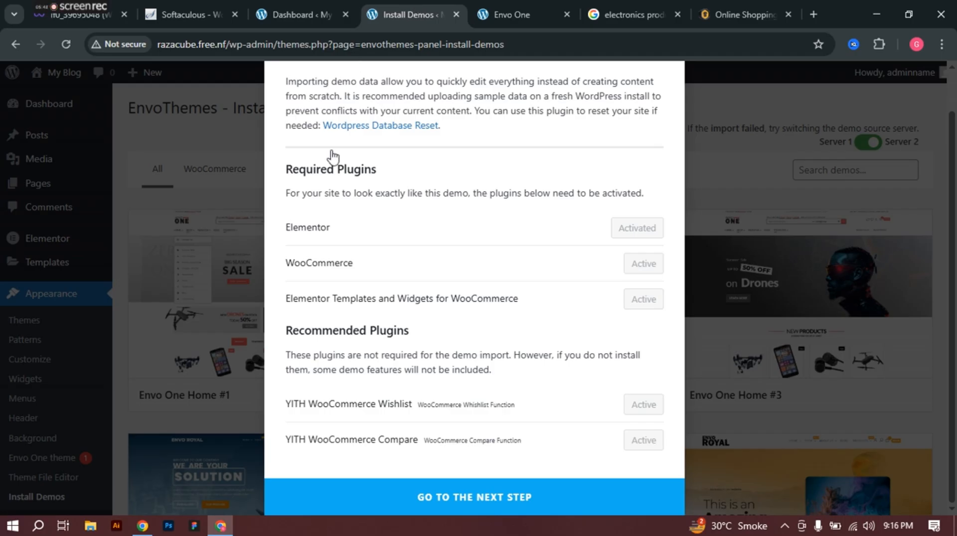
Step: Import Envo One Home #1 with XML data, customizer settings and widgets, then open the result in a new tab
{"action": "left_click", "coordinate": [486, 498]}
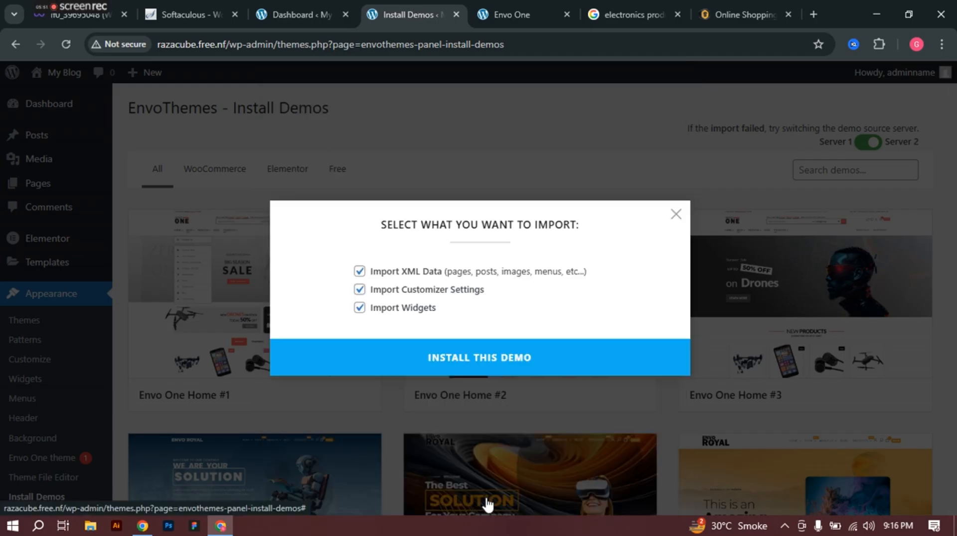
{"action": "left_click", "coordinate": [476, 365]}
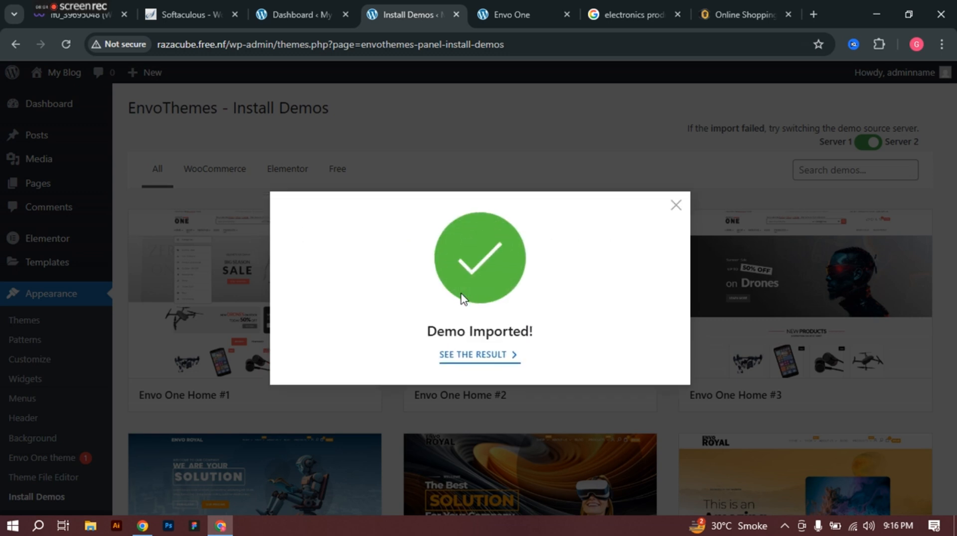
{"action": "left_click", "coordinate": [473, 356]}
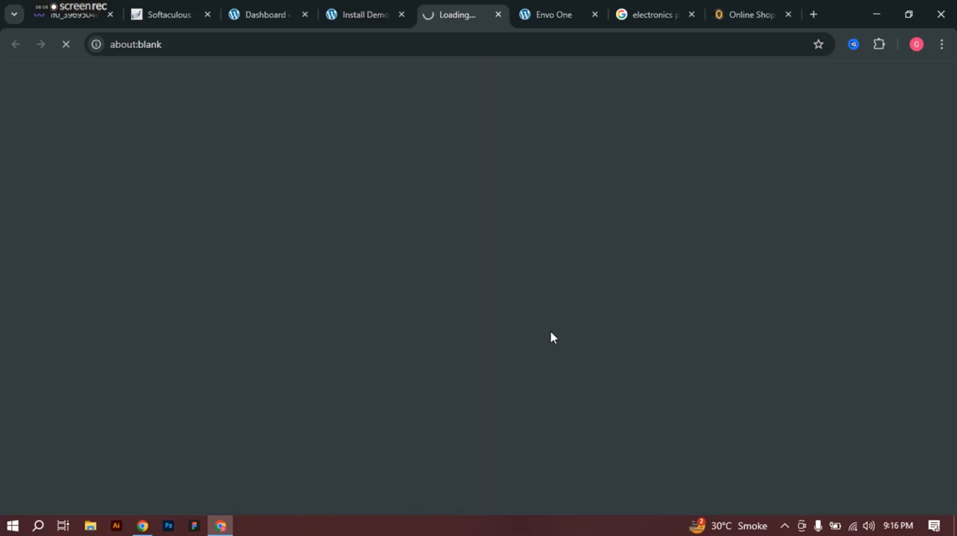
Step: Close the Envo One tab, try the new site's PRODUCTS and home links, then close the Page not found tab
{"action": "left_click", "coordinate": [594, 14]}
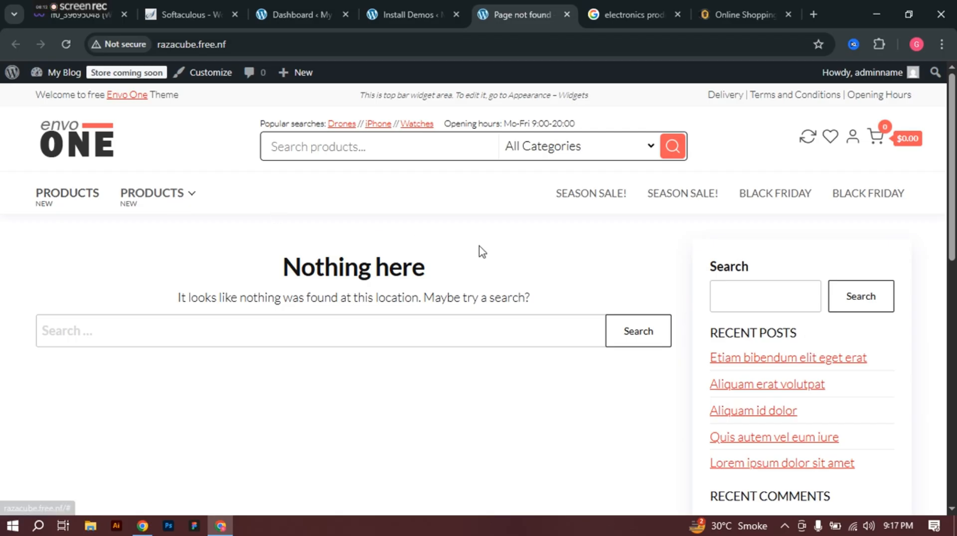
{"action": "scroll", "coordinate": [572, 277], "scroll_direction": "down", "scroll_amount": 4}
{"action": "scroll", "coordinate": [270, 285], "scroll_direction": "up", "scroll_amount": 4}
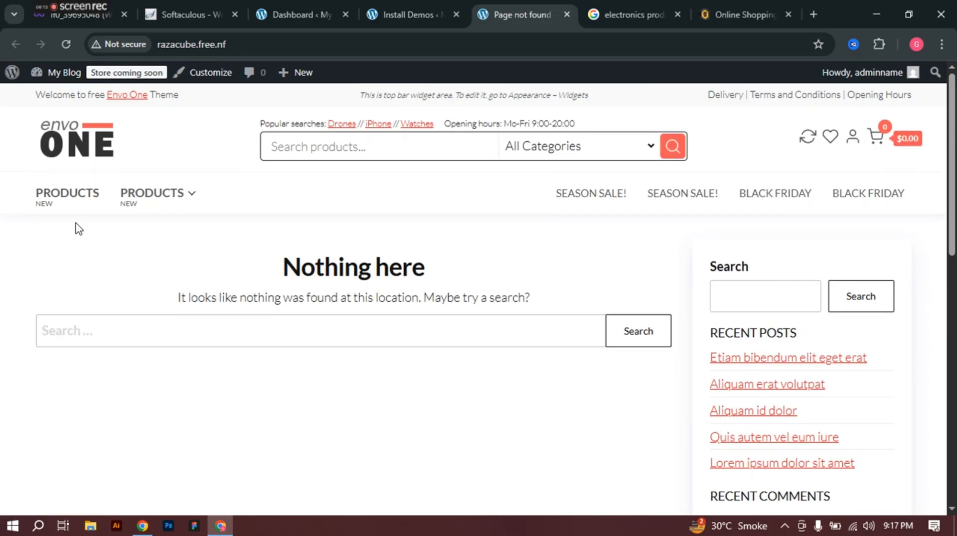
{"action": "left_click", "coordinate": [45, 199]}
{"action": "left_click", "coordinate": [66, 143]}
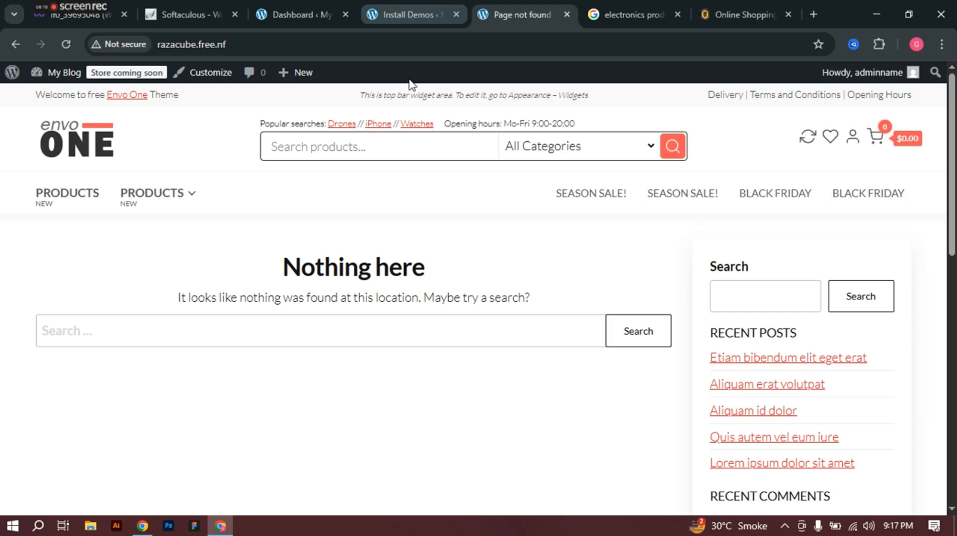
{"action": "left_click", "coordinate": [406, 11]}
{"action": "left_click", "coordinate": [566, 15]}
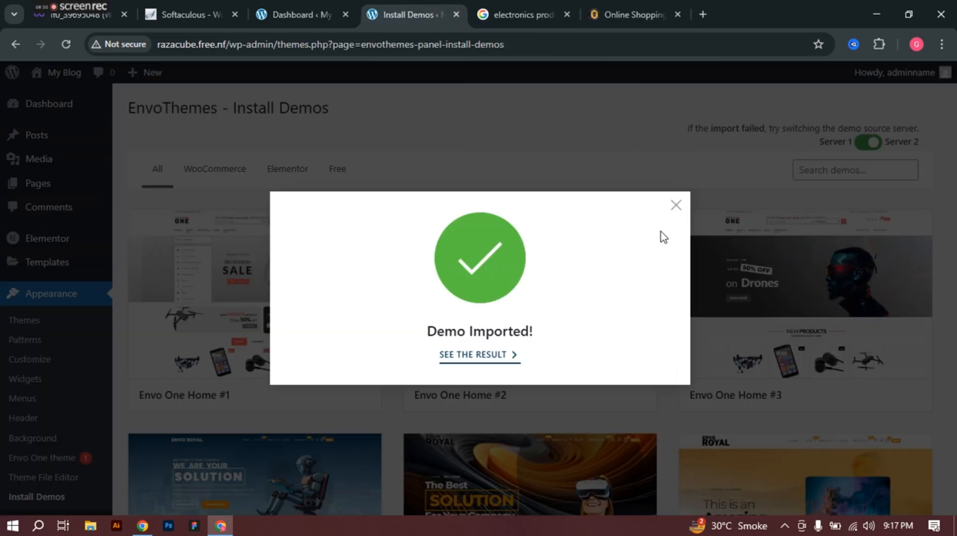
Step: Dismiss the Demo Imported message and reach Install Demos via Recommended Actions and One Click Demo Import
{"action": "left_click", "coordinate": [675, 205]}
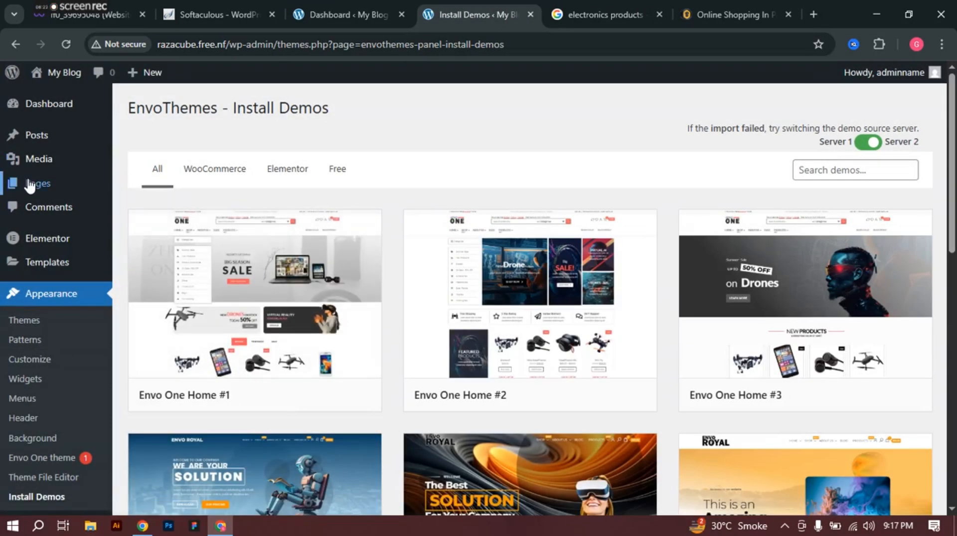
{"action": "mouse_move", "coordinate": [40, 186]}
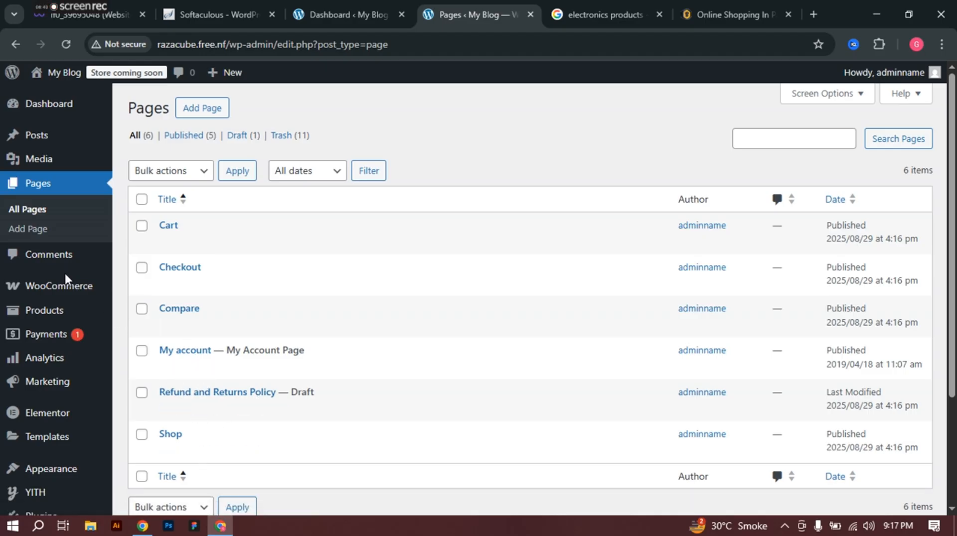
{"action": "mouse_move", "coordinate": [54, 421]}
{"action": "scroll", "coordinate": [54, 422], "scroll_direction": "down", "scroll_amount": 1}
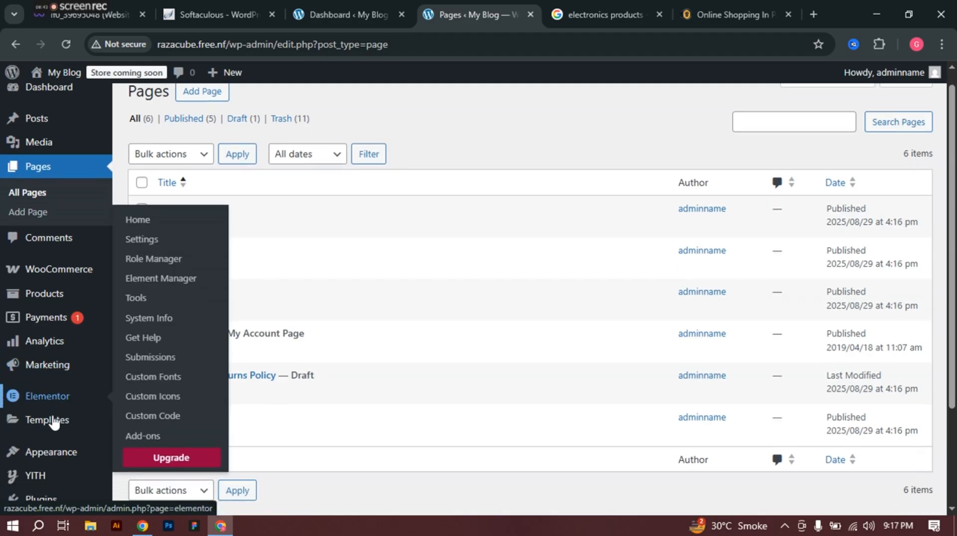
{"action": "scroll", "coordinate": [54, 423], "scroll_direction": "down", "scroll_amount": 1}
{"action": "mouse_move", "coordinate": [52, 402]}
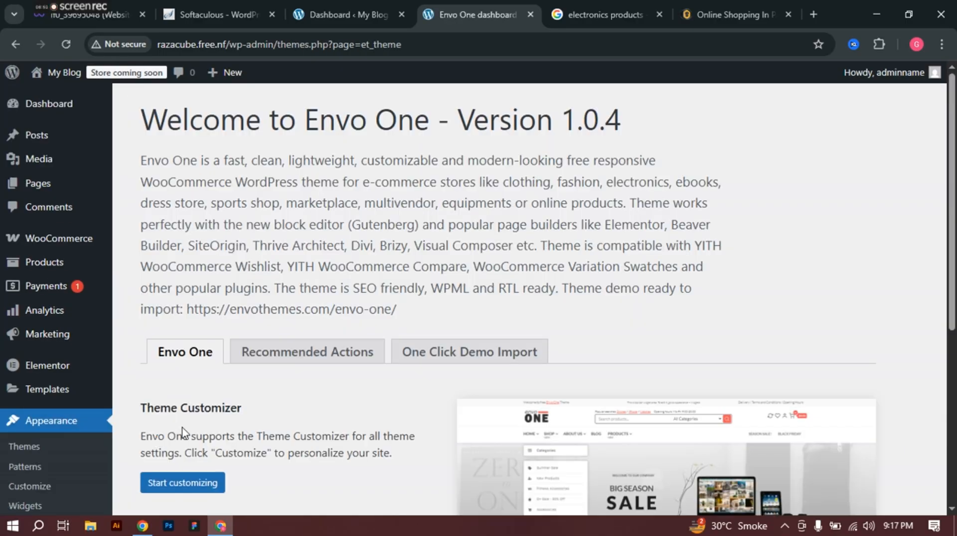
{"action": "scroll", "coordinate": [182, 431], "scroll_direction": "down", "scroll_amount": 5}
{"action": "scroll", "coordinate": [301, 269], "scroll_direction": "up", "scroll_amount": 3}
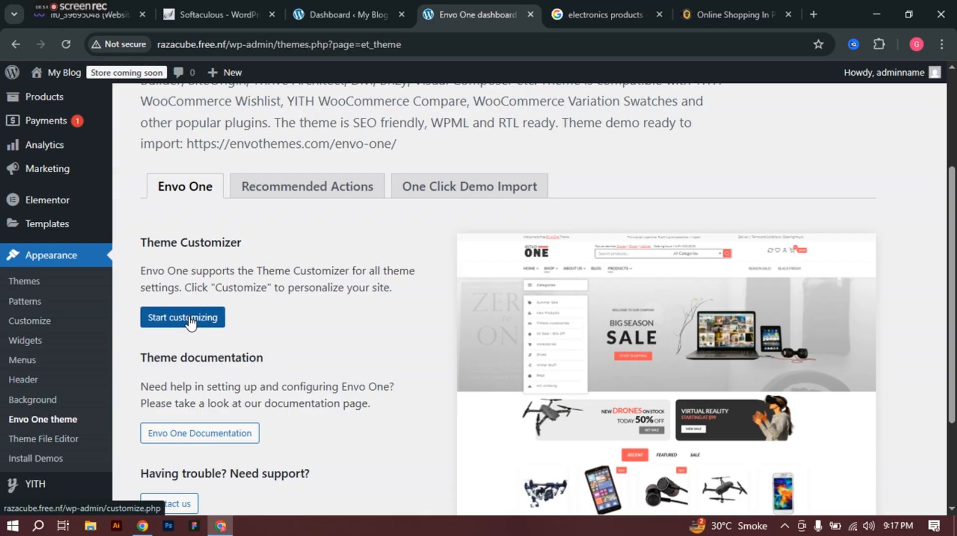
{"action": "left_click", "coordinate": [275, 200]}
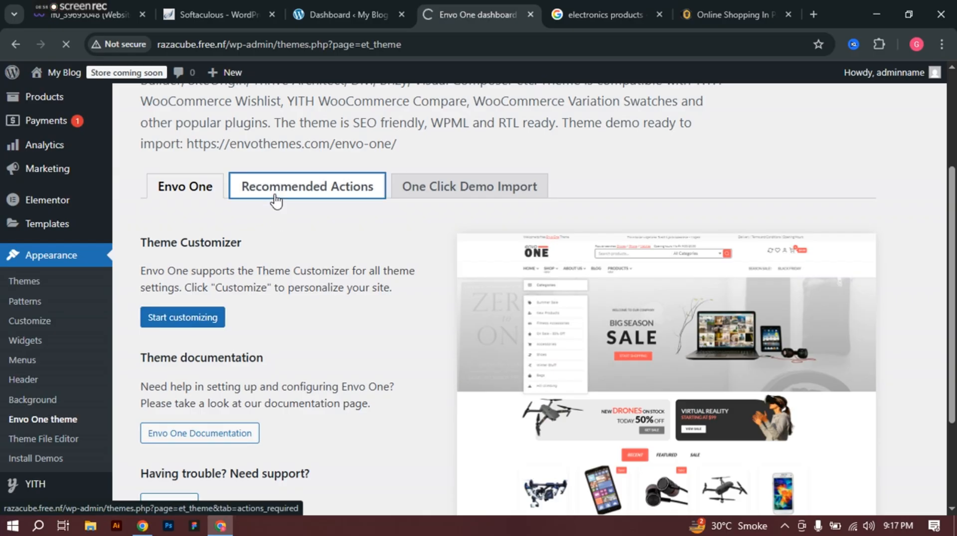
{"action": "scroll", "coordinate": [310, 266], "scroll_direction": "down", "scroll_amount": 1}
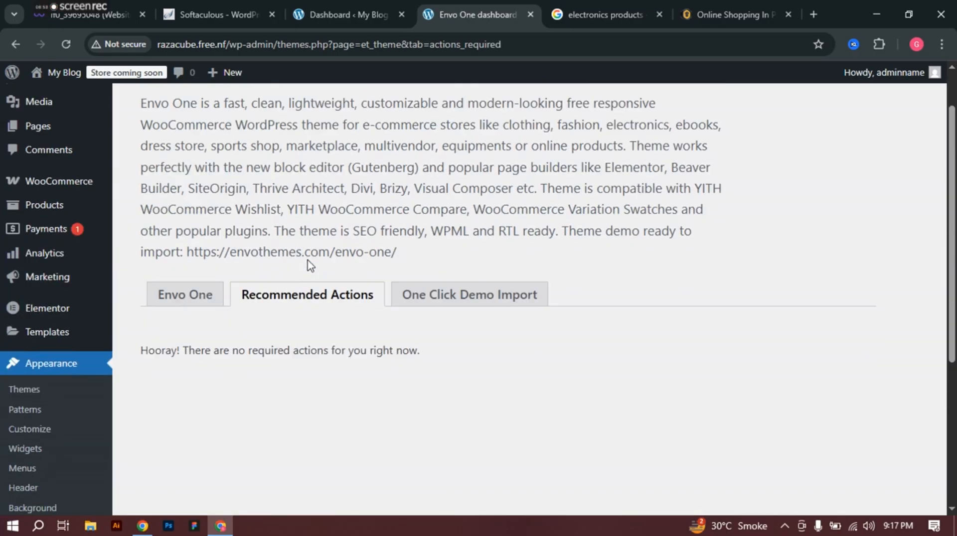
{"action": "scroll", "coordinate": [310, 265], "scroll_direction": "down", "scroll_amount": 3}
{"action": "left_click", "coordinate": [478, 145]}
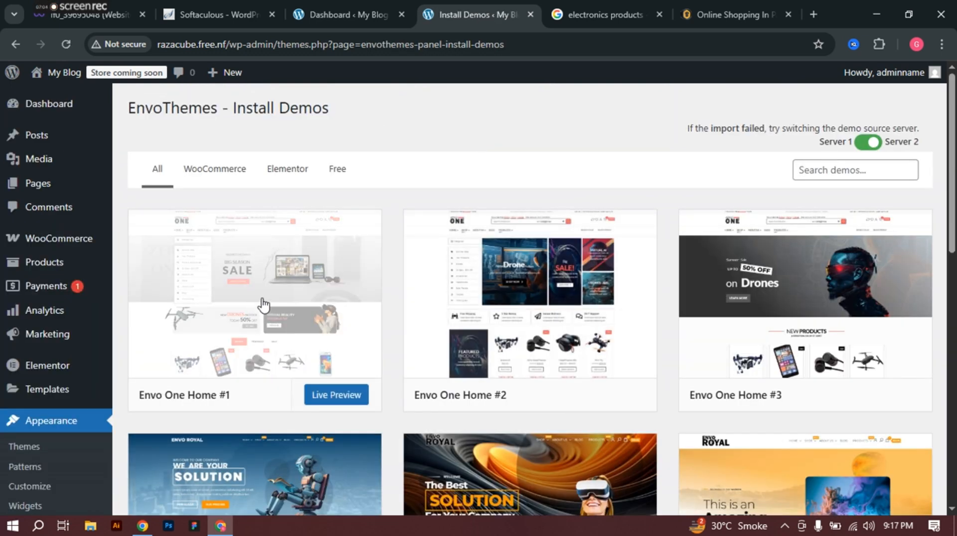
Step: Import Envo One Home #1 again past the plugins check and dismiss the Demo Imported message
{"action": "left_click", "coordinate": [263, 305]}
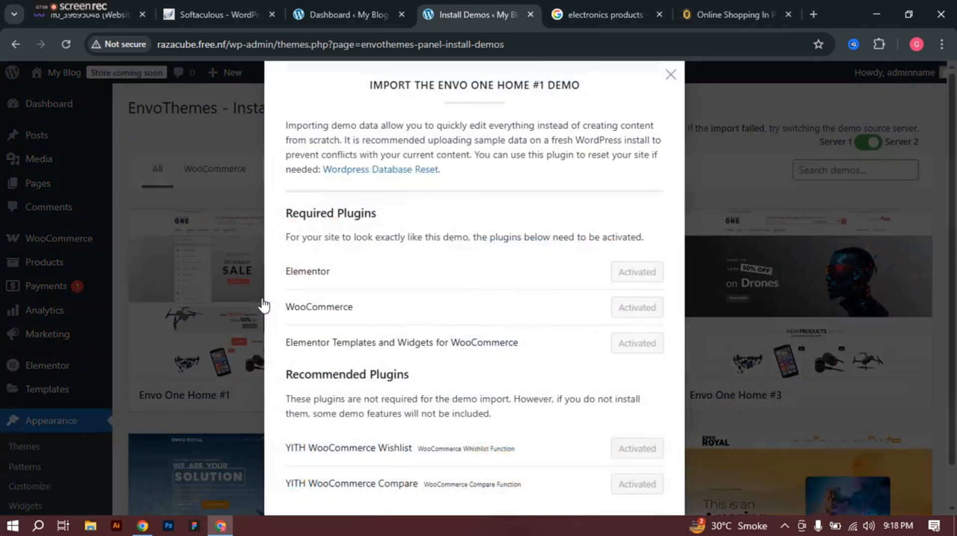
{"action": "scroll", "coordinate": [436, 271], "scroll_direction": "down", "scroll_amount": 1}
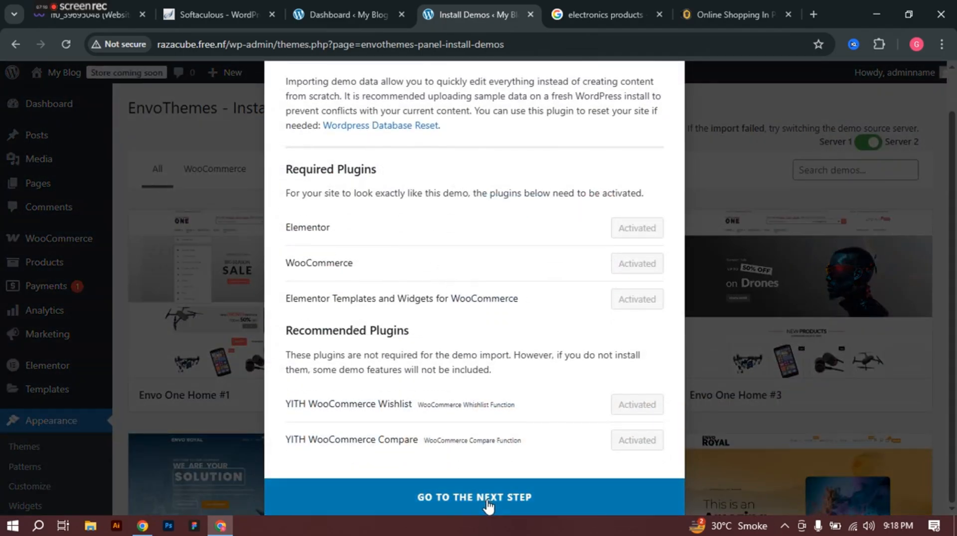
{"action": "left_click", "coordinate": [489, 508]}
{"action": "left_click", "coordinate": [484, 364]}
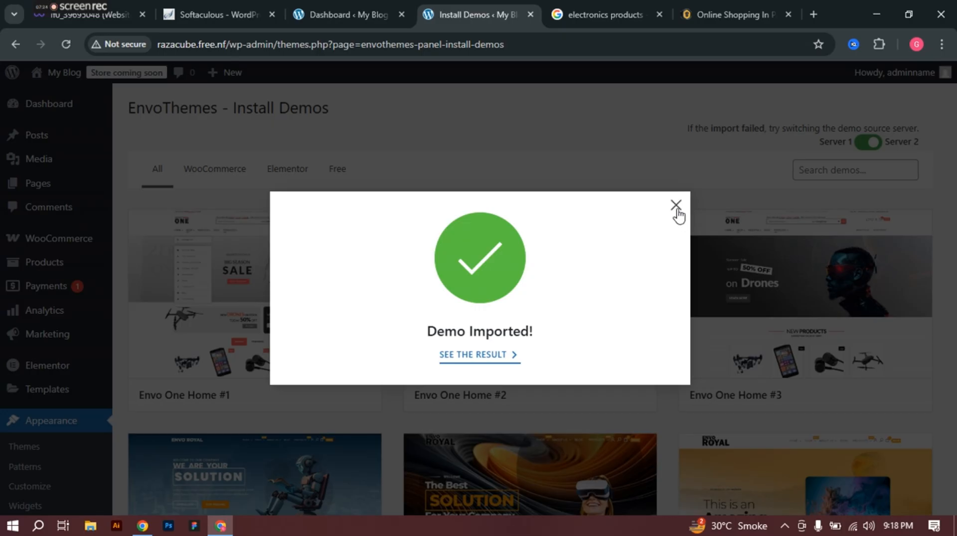
{"action": "left_click", "coordinate": [676, 208]}
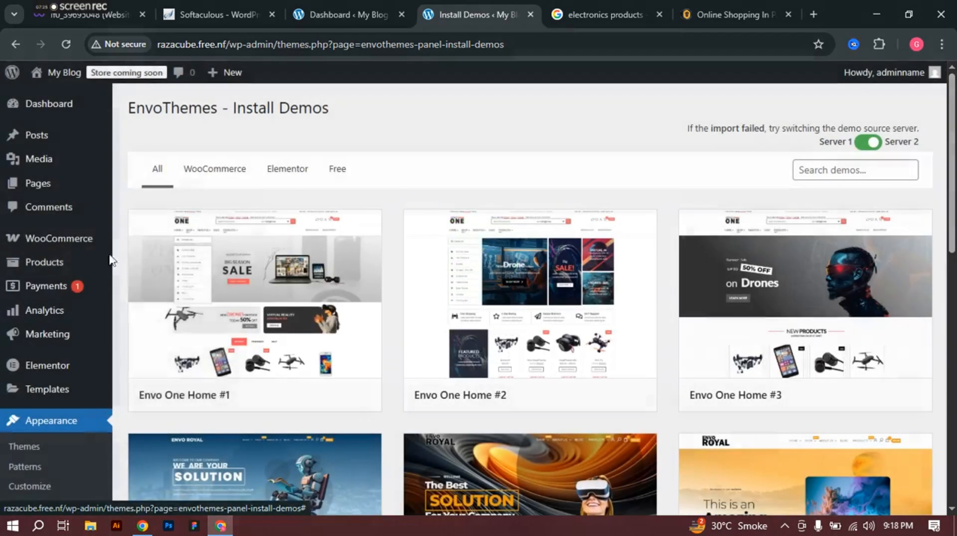
Step: Open All Pages and filter the list to Drafts, then to the Trash (11) pages
{"action": "left_click", "coordinate": [75, 174]}
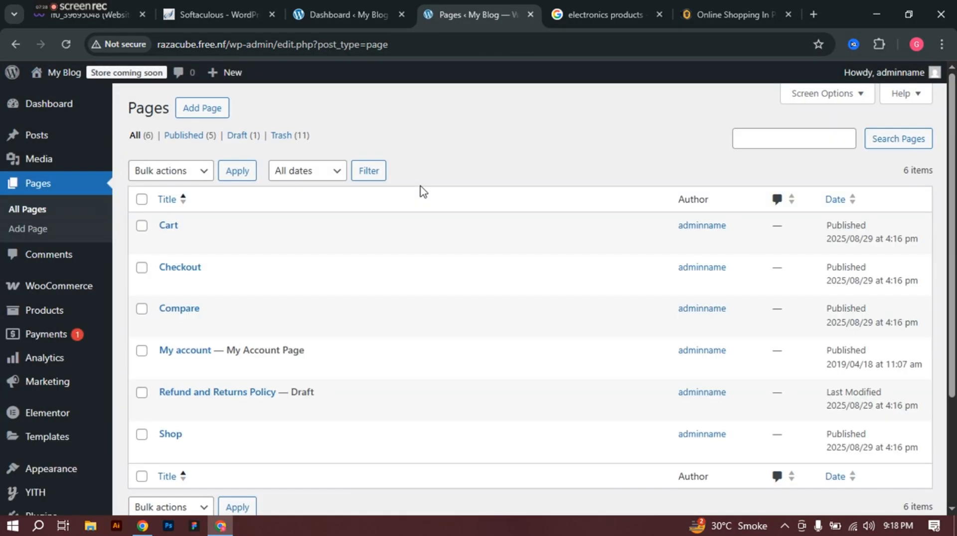
{"action": "scroll", "coordinate": [249, 348], "scroll_direction": "down", "scroll_amount": 2}
{"action": "scroll", "coordinate": [223, 372], "scroll_direction": "up", "scroll_amount": 2}
{"action": "left_click", "coordinate": [237, 136]}
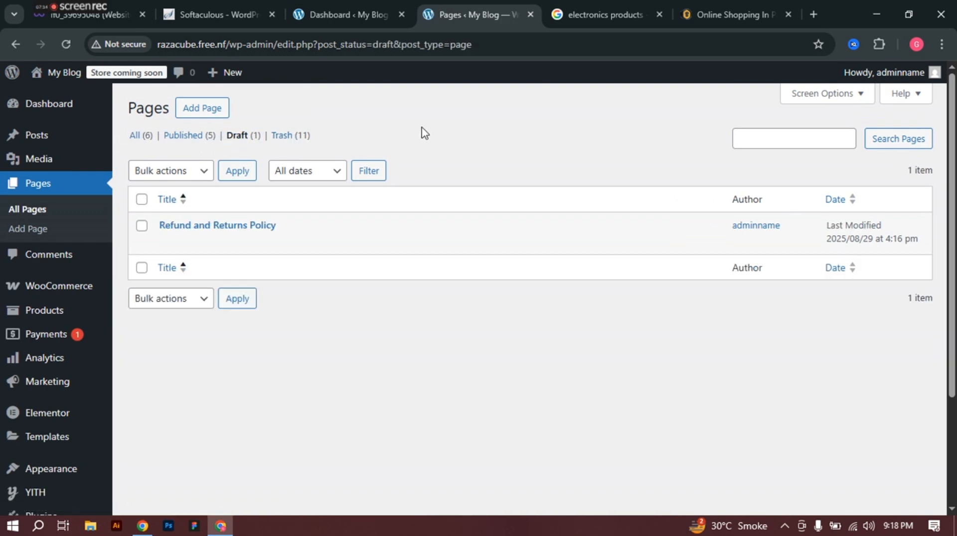
{"action": "left_click", "coordinate": [282, 136]}
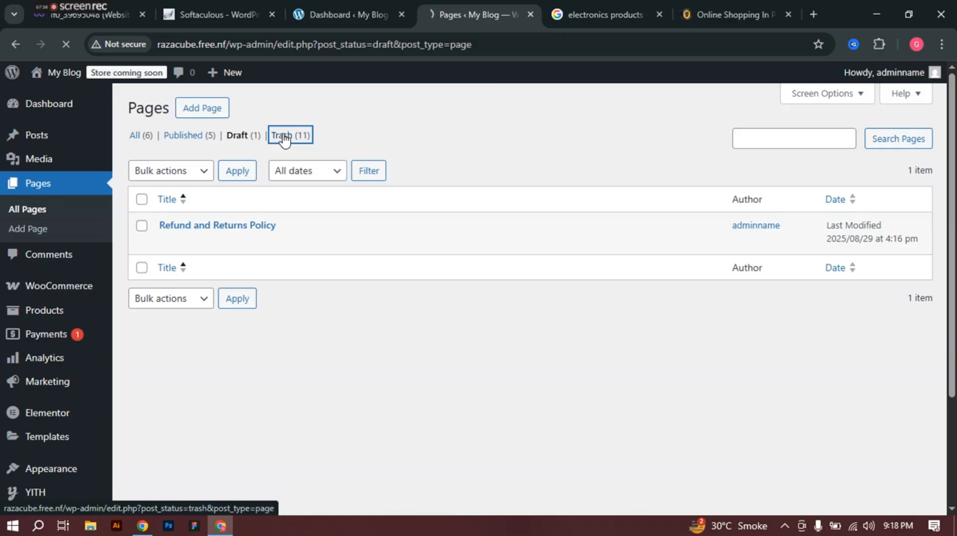
{"action": "scroll", "coordinate": [476, 142], "scroll_direction": "down", "scroll_amount": 5}
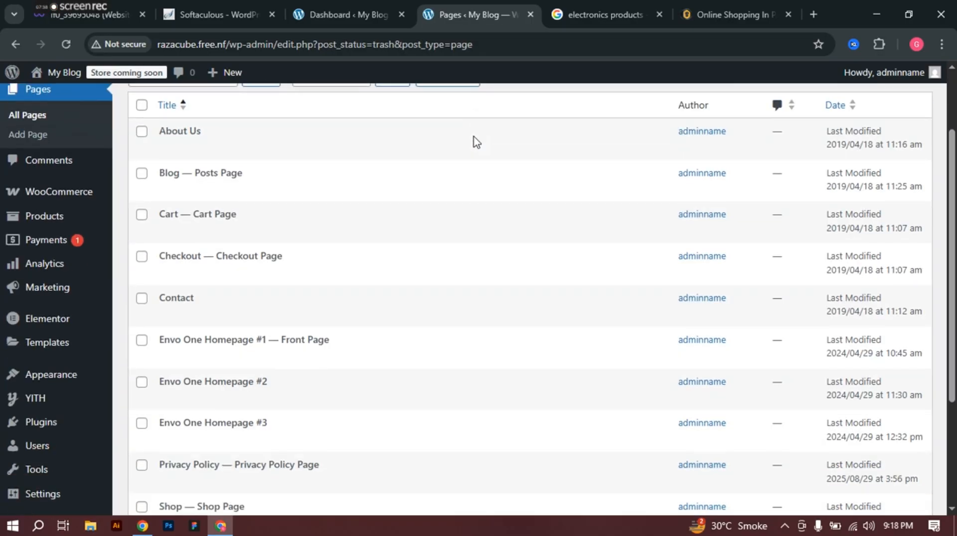
{"action": "scroll", "coordinate": [476, 142], "scroll_direction": "up", "scroll_amount": 5}
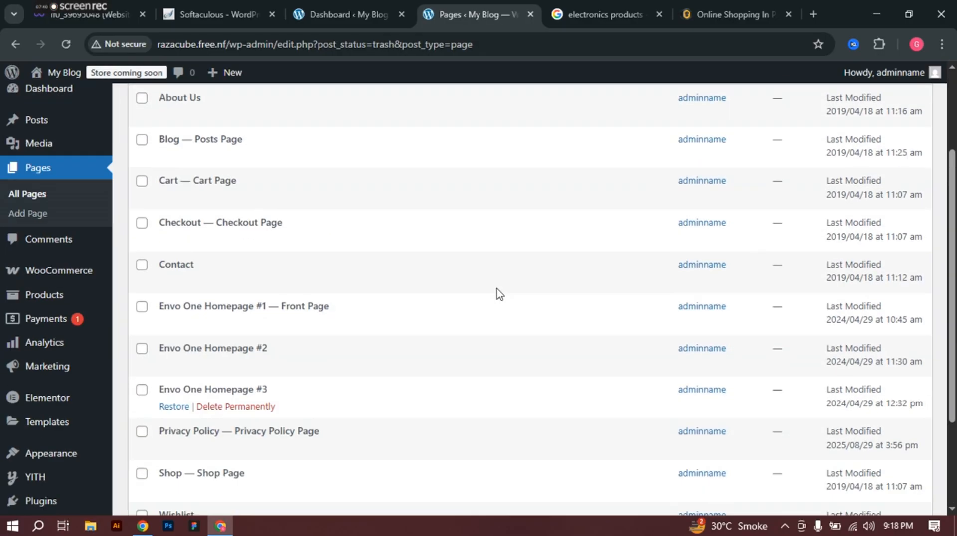
Step: Select all trashed pages, apply Delete permanently, and return to All (6) pages
{"action": "left_click", "coordinate": [141, 199]}
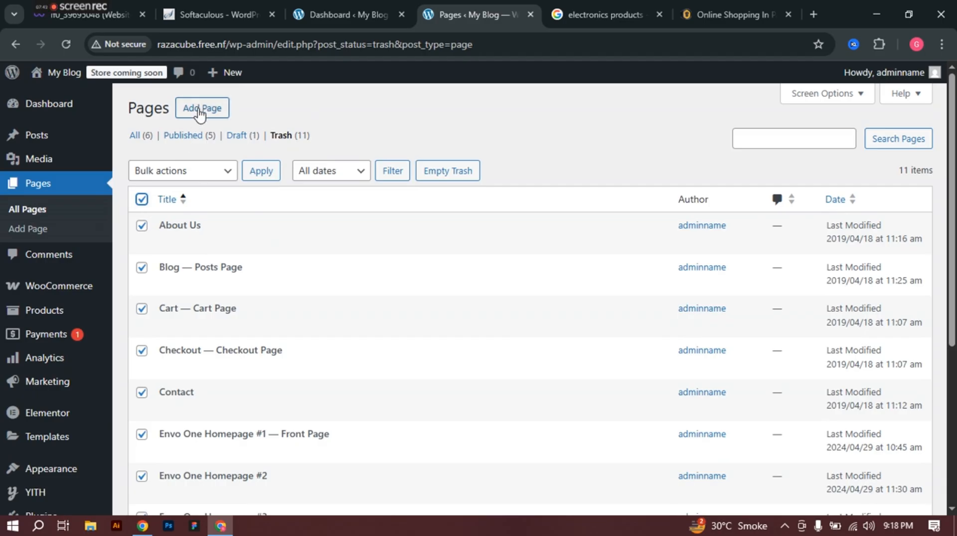
{"action": "left_click", "coordinate": [205, 170]}
{"action": "left_click", "coordinate": [179, 228]}
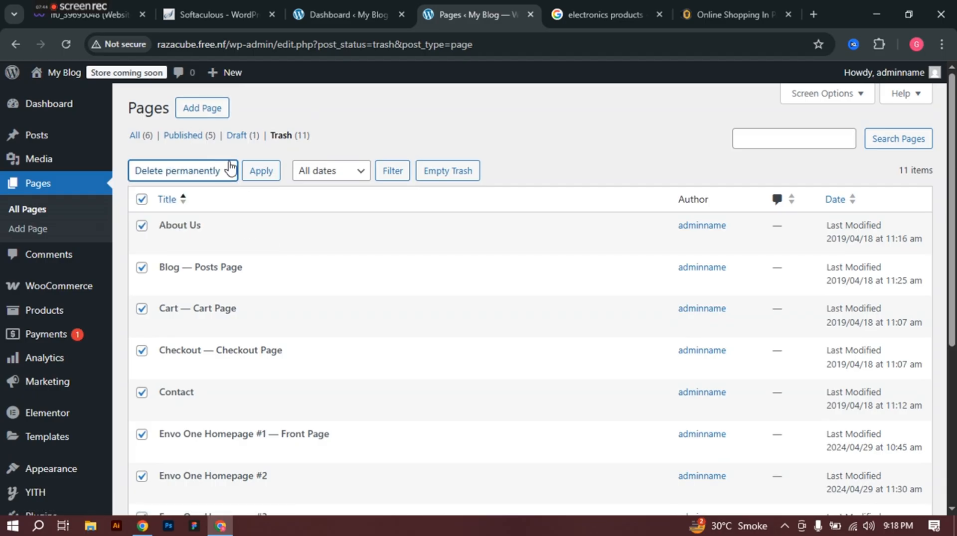
{"action": "scroll", "coordinate": [208, 378], "scroll_direction": "down", "scroll_amount": 2}
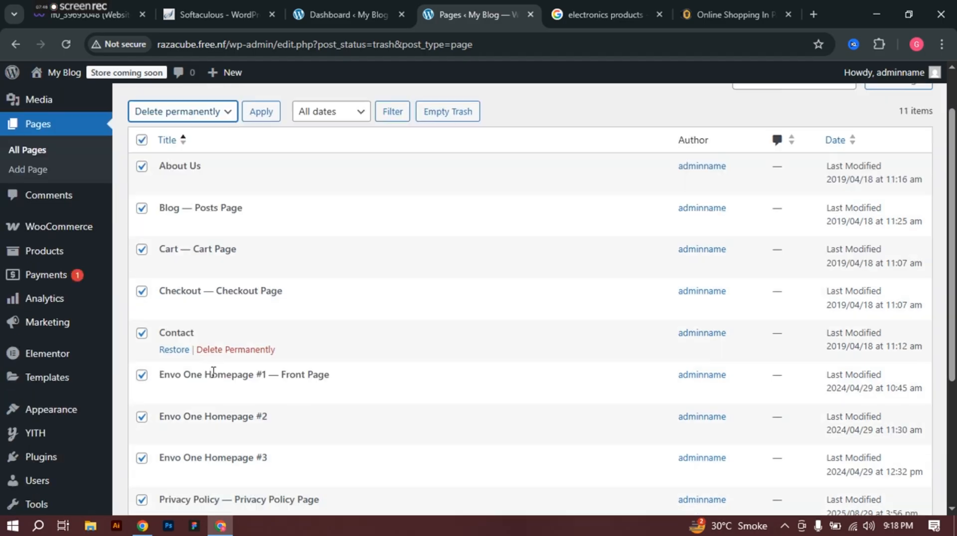
{"action": "scroll", "coordinate": [213, 336], "scroll_direction": "up", "scroll_amount": 3}
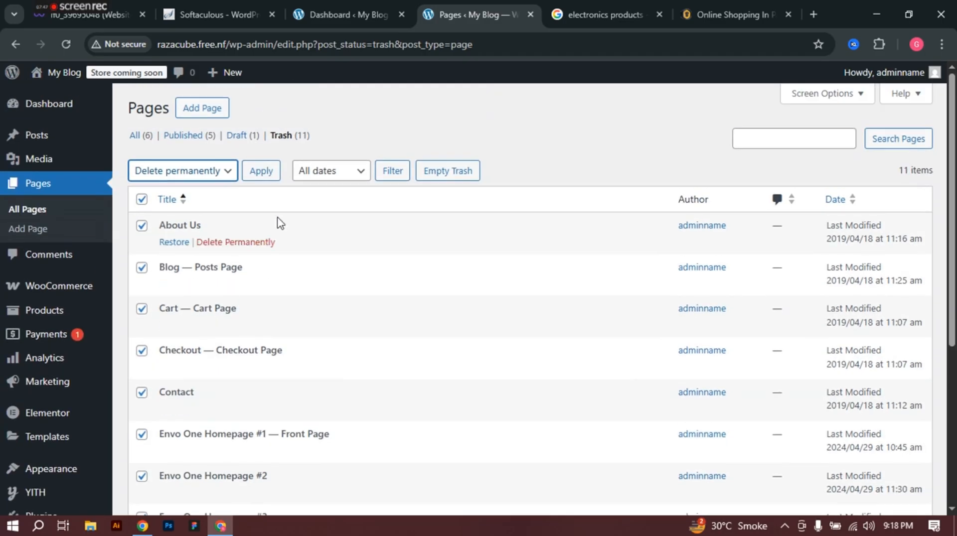
{"action": "left_click", "coordinate": [258, 174]}
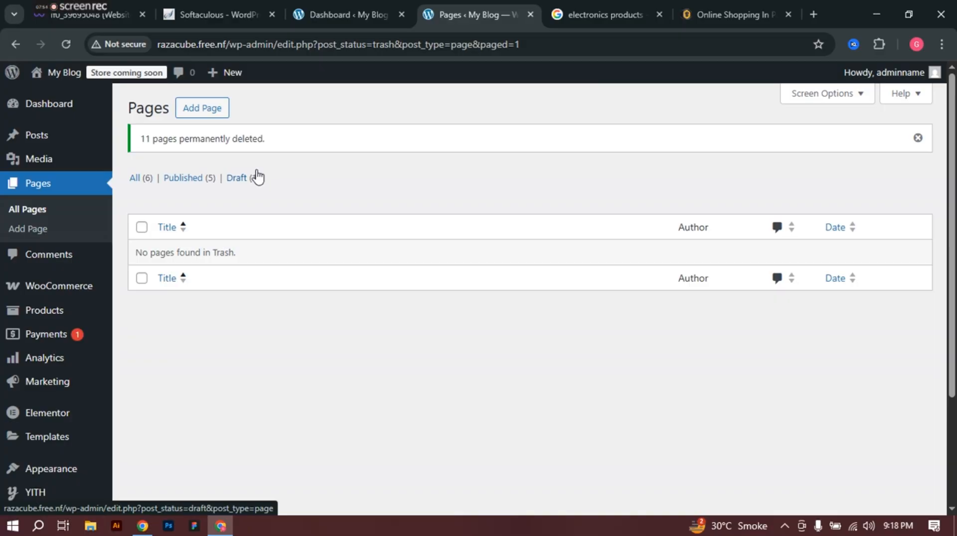
{"action": "left_click", "coordinate": [138, 180]}
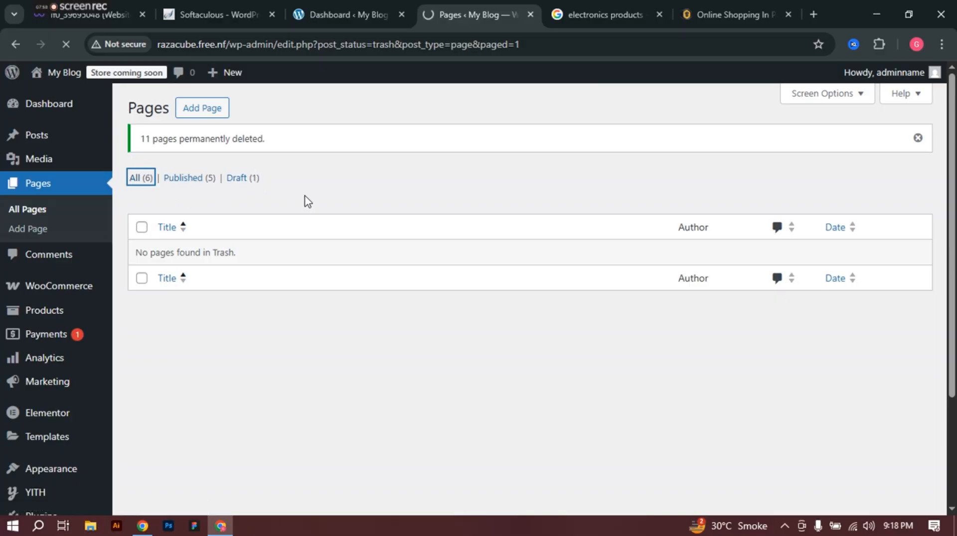
{"action": "scroll", "coordinate": [312, 224], "scroll_direction": "down", "scroll_amount": 3}
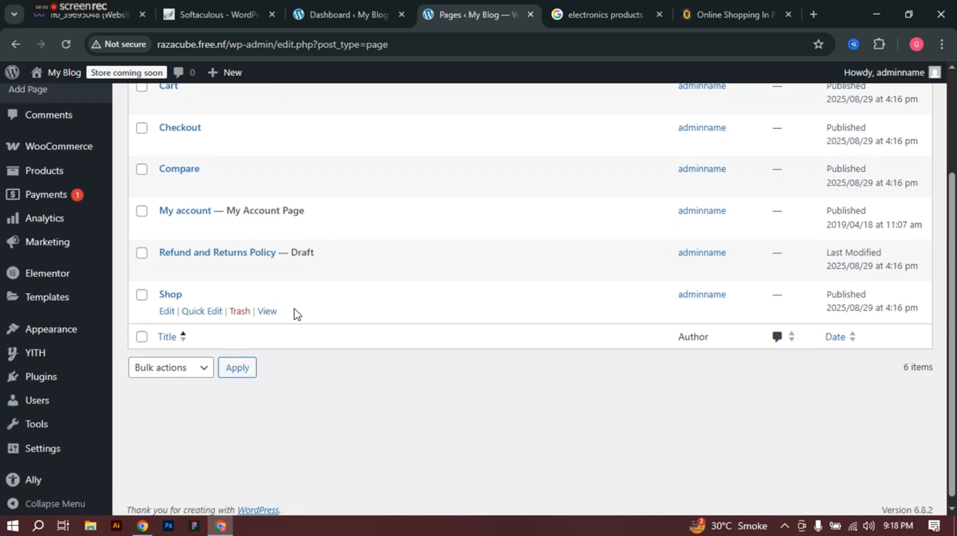
Step: From Appearance > Install Demos, re-import Envo One Home #1 past the required plugins check
{"action": "scroll", "coordinate": [294, 309], "scroll_direction": "up", "scroll_amount": 3}
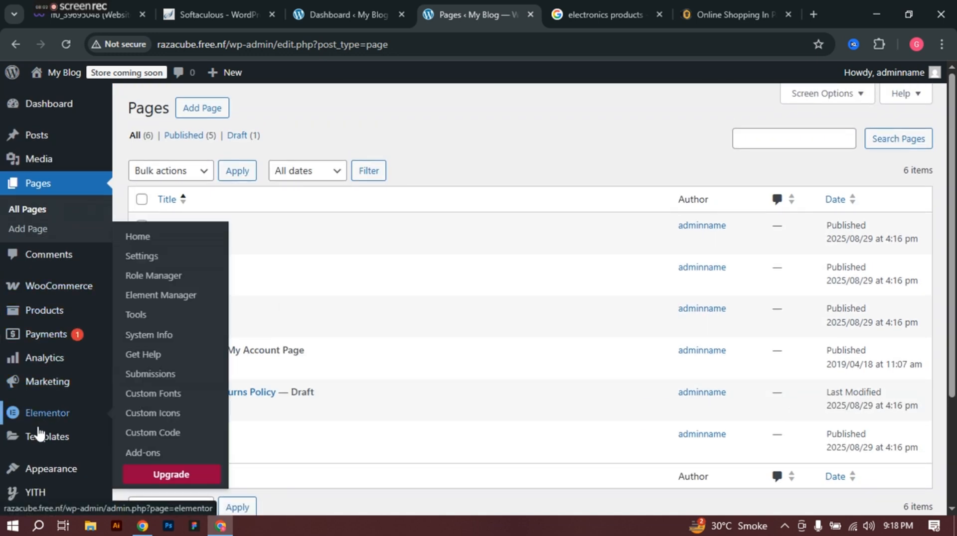
{"action": "mouse_move", "coordinate": [65, 476]}
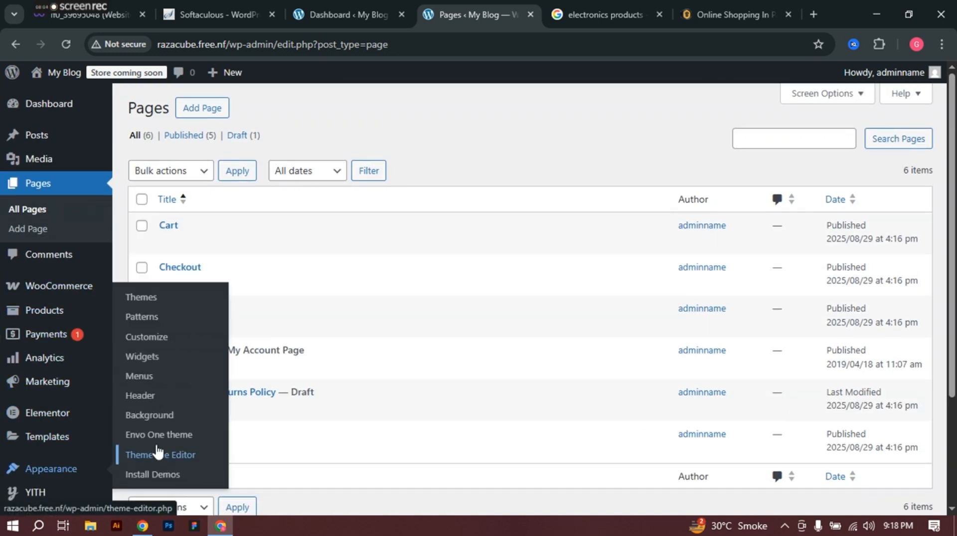
{"action": "left_click", "coordinate": [146, 475]}
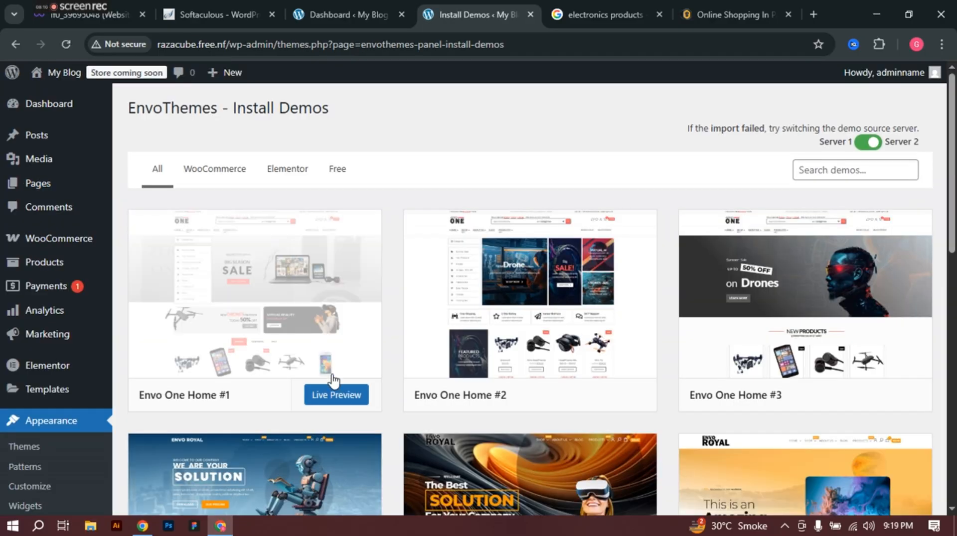
{"action": "left_click", "coordinate": [268, 305]}
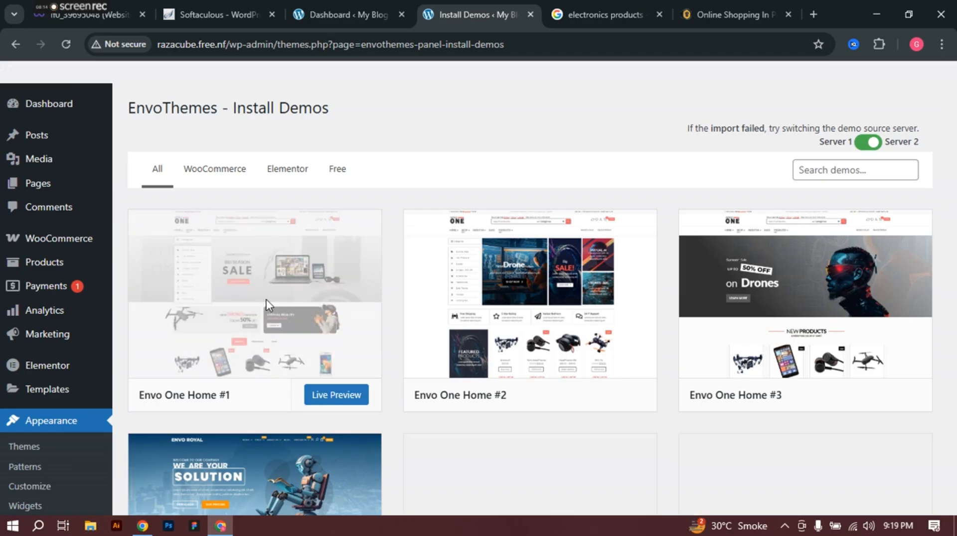
{"action": "scroll", "coordinate": [643, 305], "scroll_direction": "down", "scroll_amount": 1}
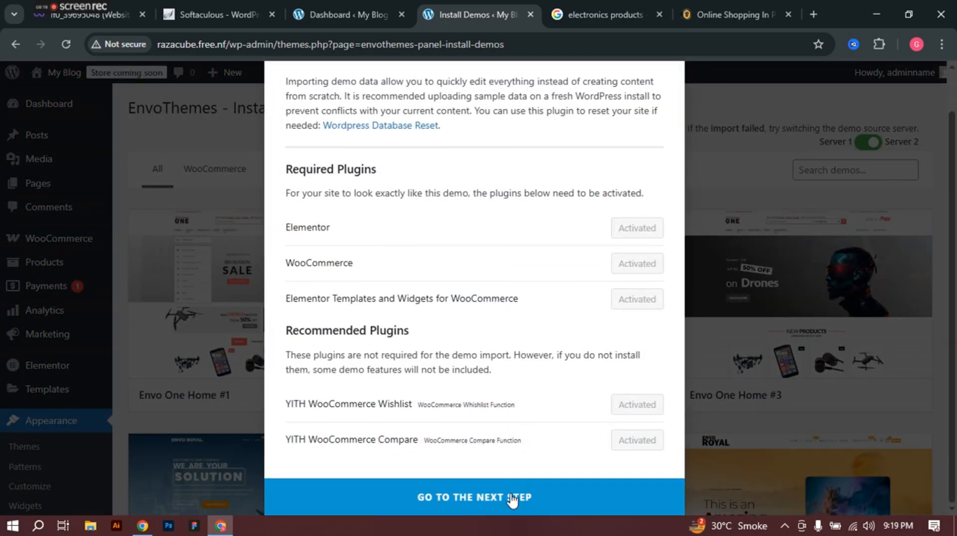
{"action": "left_click", "coordinate": [533, 494]}
{"action": "left_click", "coordinate": [445, 362]}
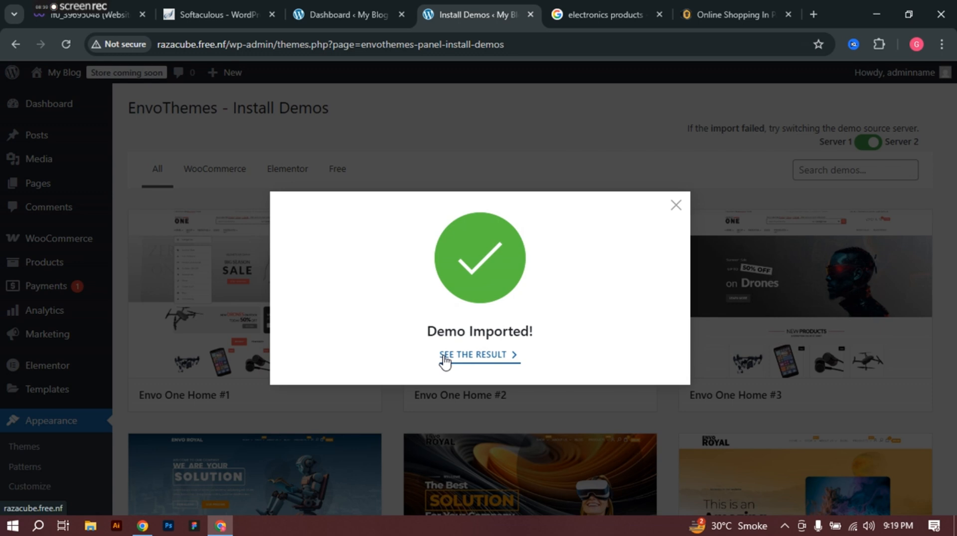
Step: Open the imported storefront in a new tab, preview its SHOP, ABOUT US and PRODUCTS submenus, then return
{"action": "left_click", "coordinate": [468, 357]}
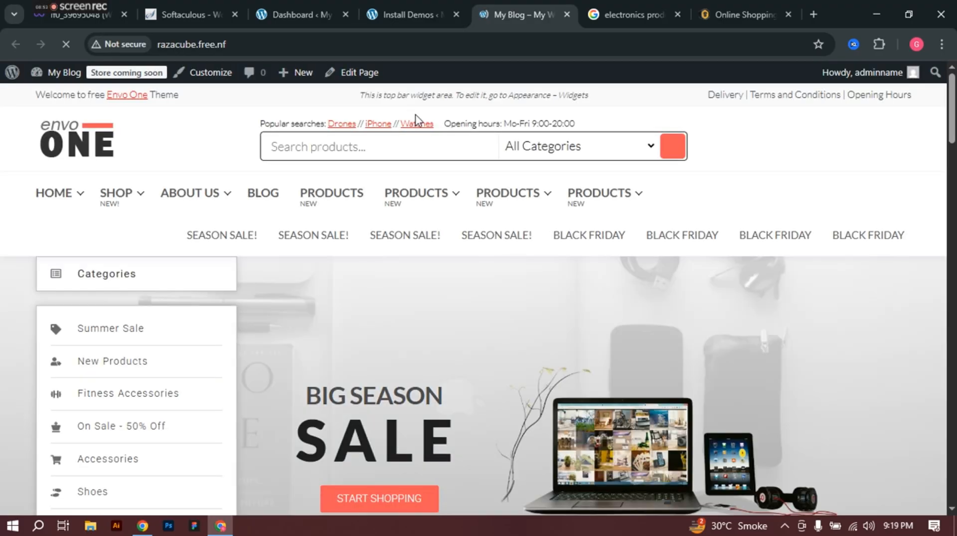
{"action": "scroll", "coordinate": [406, 278], "scroll_direction": "down", "scroll_amount": 2}
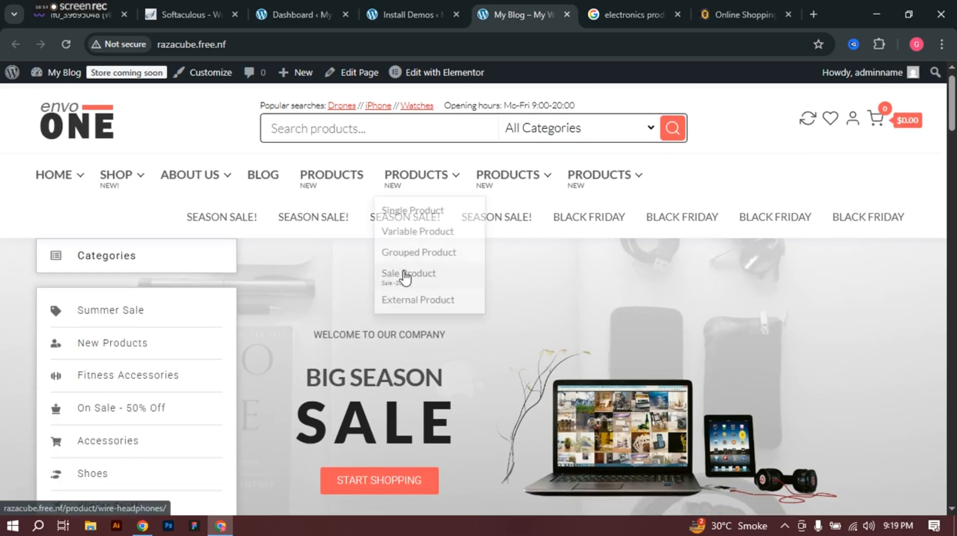
{"action": "scroll", "coordinate": [406, 278], "scroll_direction": "down", "scroll_amount": 2}
{"action": "scroll", "coordinate": [50, 192], "scroll_direction": "up", "scroll_amount": 3}
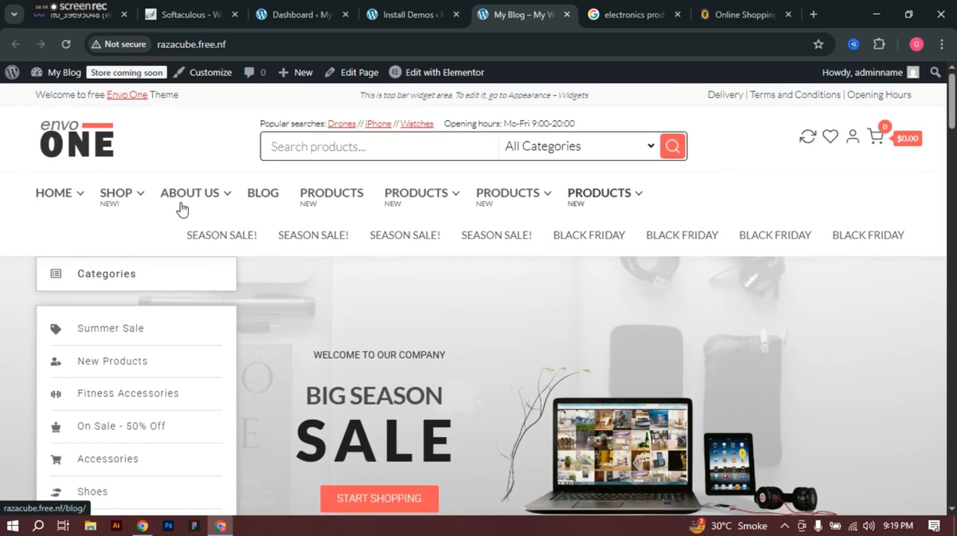
{"action": "mouse_move", "coordinate": [55, 202]}
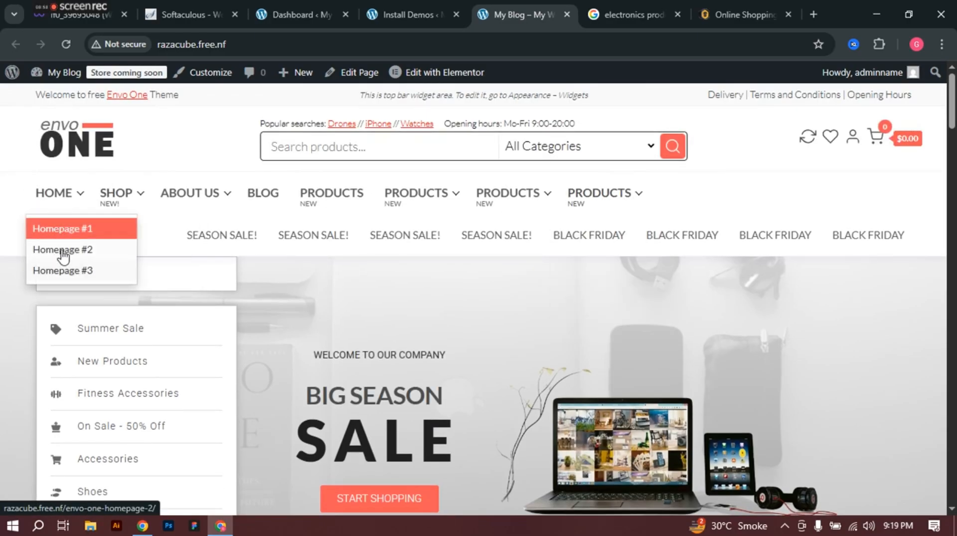
{"action": "mouse_move", "coordinate": [129, 199]}
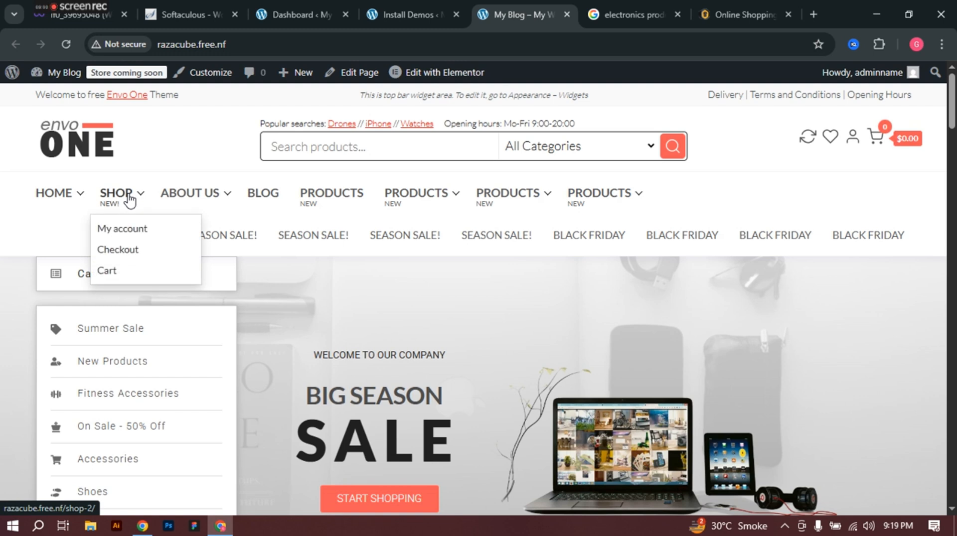
{"action": "mouse_move", "coordinate": [180, 202]}
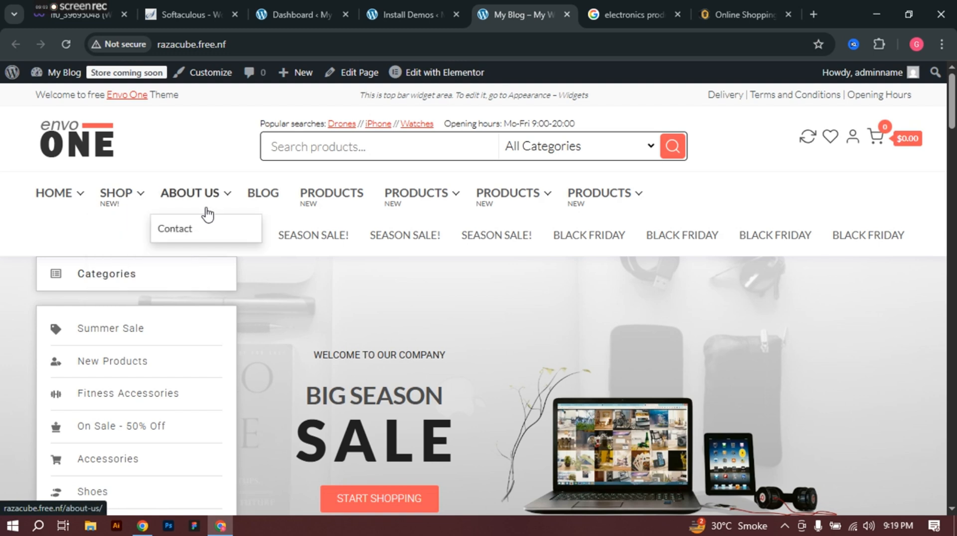
{"action": "mouse_move", "coordinate": [403, 198]}
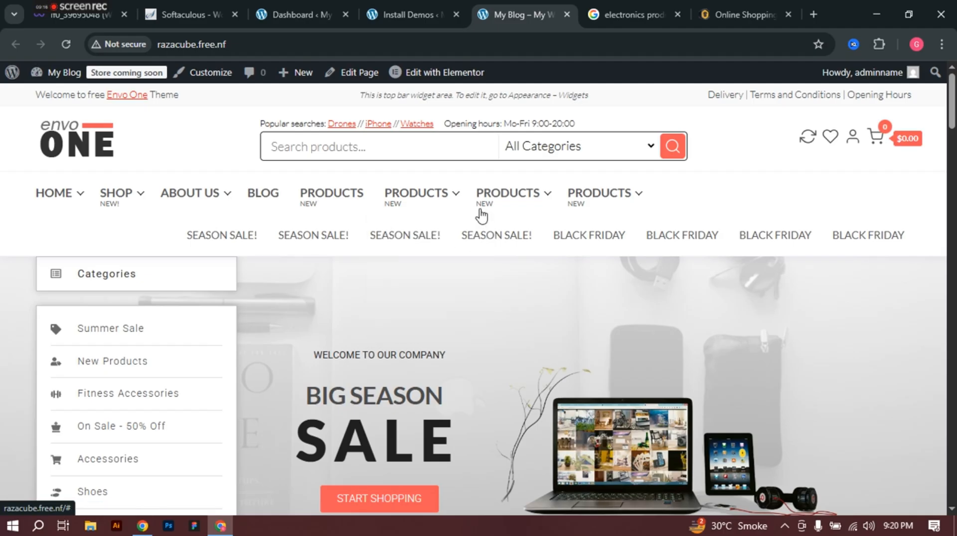
{"action": "mouse_move", "coordinate": [532, 205]}
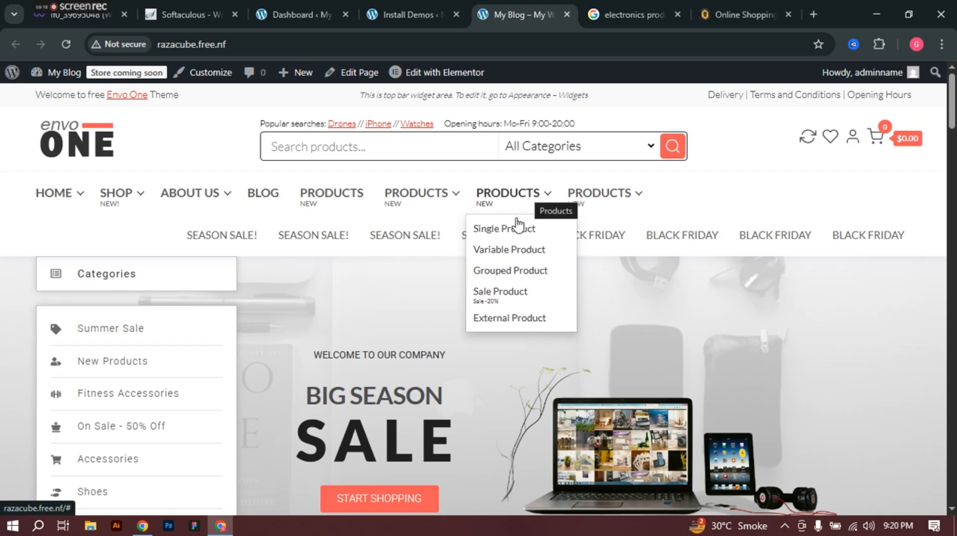
{"action": "mouse_move", "coordinate": [600, 196]}
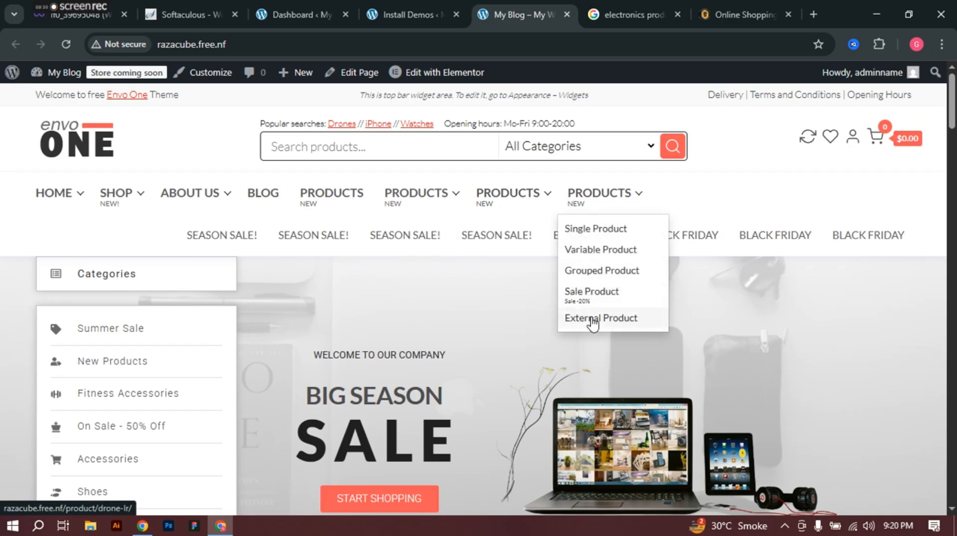
{"action": "left_click", "coordinate": [417, 2]}
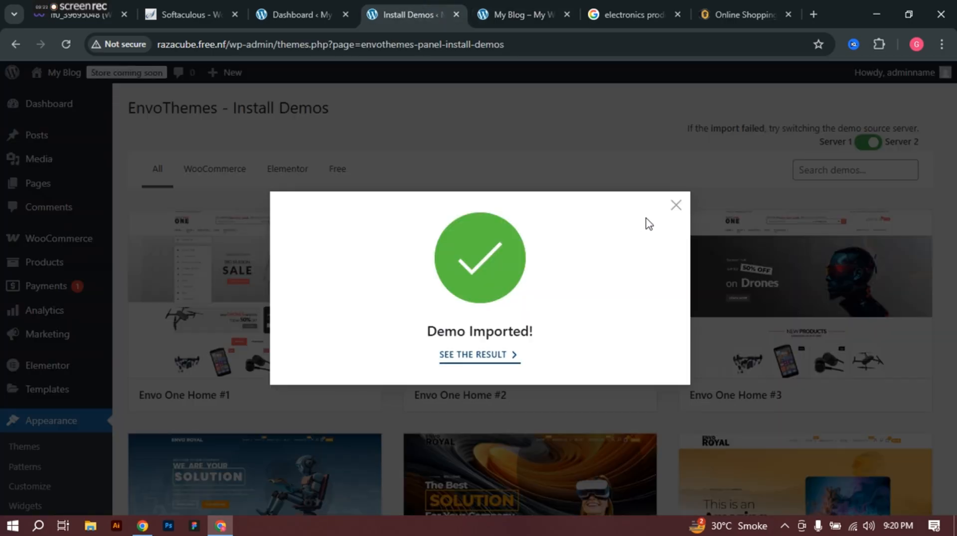
Step: Dismiss Demo Imported and open All Pages, scrolling down to the Envo One homepages
{"action": "left_click", "coordinate": [677, 206]}
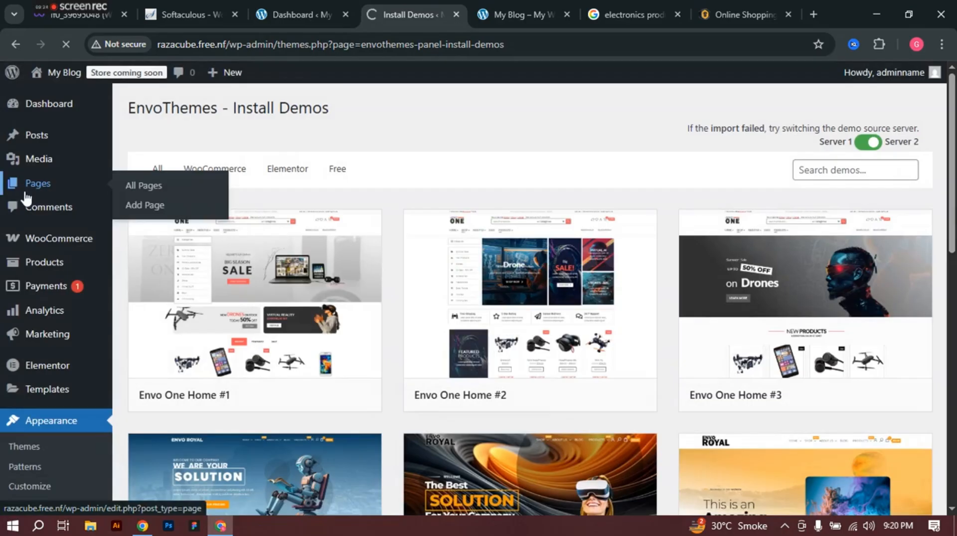
{"action": "left_click", "coordinate": [25, 198]}
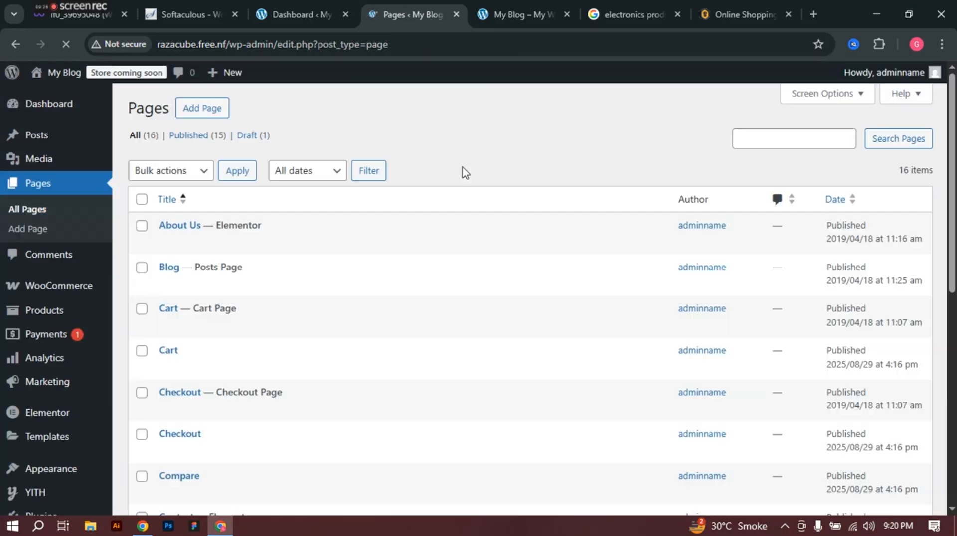
{"action": "scroll", "coordinate": [360, 271], "scroll_direction": "down", "scroll_amount": 5}
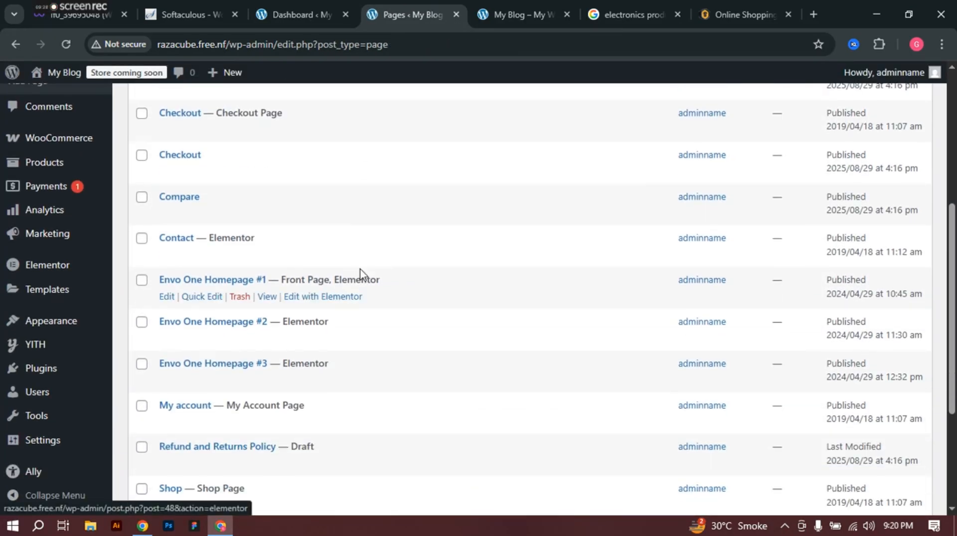
{"action": "scroll", "coordinate": [312, 269], "scroll_direction": "down", "scroll_amount": 3}
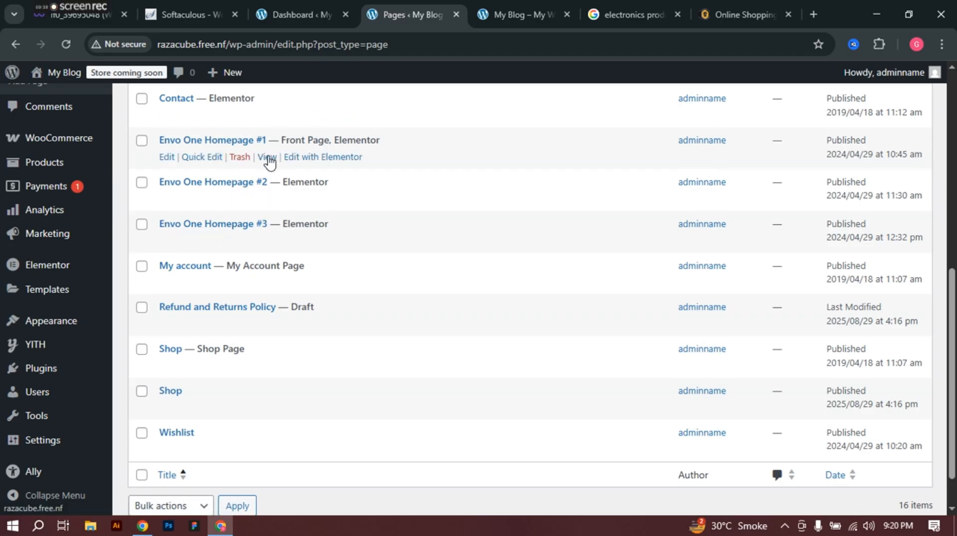
Step: Glance at the storefront front page, then return to the Pages list
{"action": "left_click", "coordinate": [490, 19]}
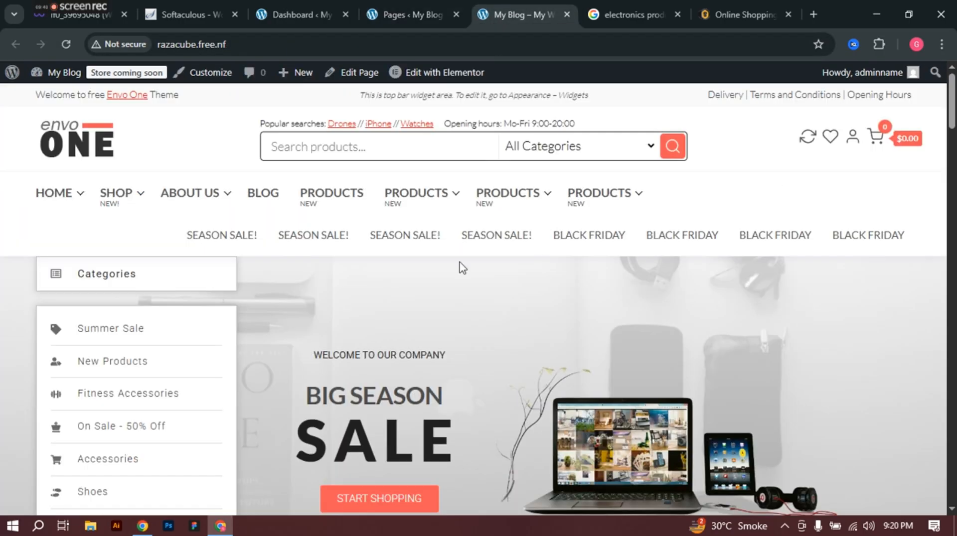
{"action": "scroll", "coordinate": [499, 239], "scroll_direction": "down", "scroll_amount": 5}
{"action": "scroll", "coordinate": [524, 223], "scroll_direction": "up", "scroll_amount": 5}
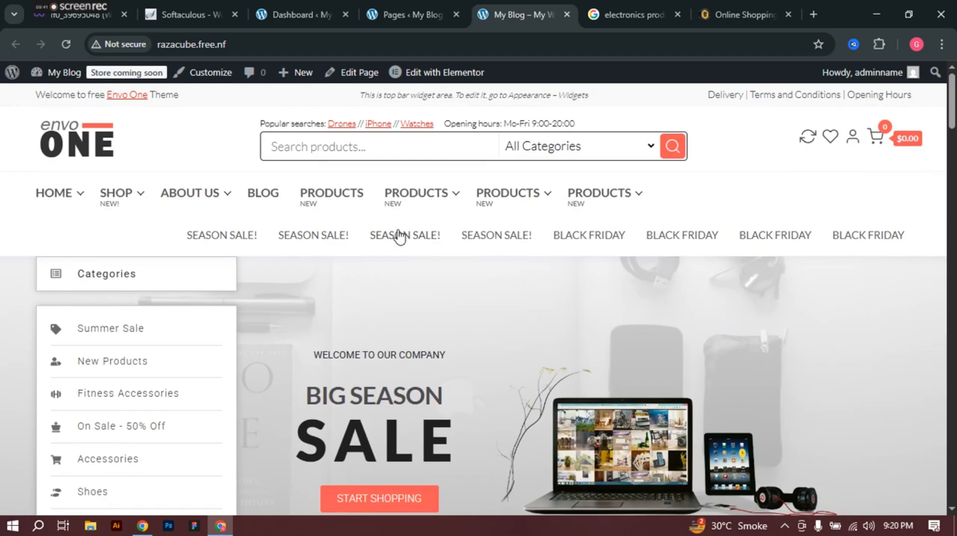
{"action": "left_click", "coordinate": [398, 13]}
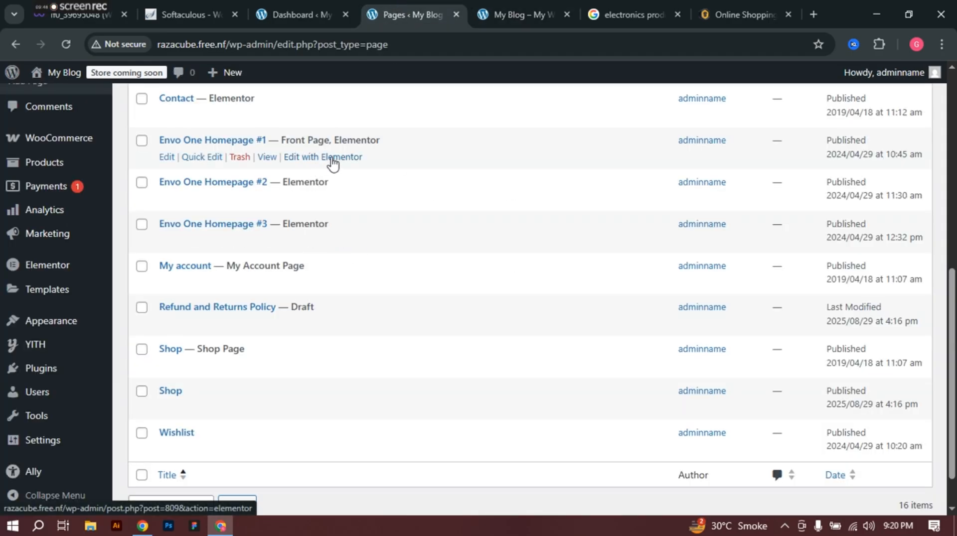
Step: Open Envo One Homepage #1's Elementor editor in a new tab and close the storefront tab
{"action": "right_click", "coordinate": [332, 158]}
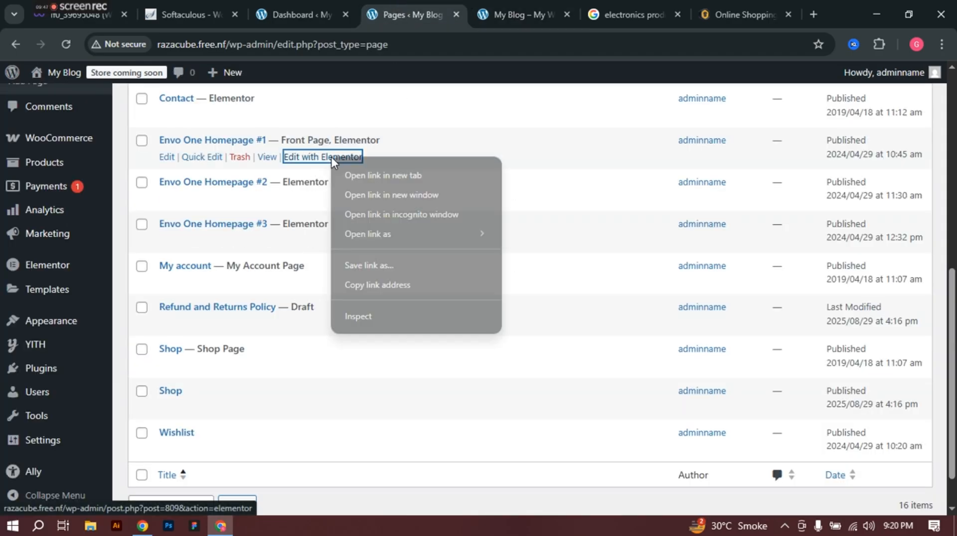
{"action": "left_click", "coordinate": [355, 173]}
{"action": "left_click", "coordinate": [468, 4]}
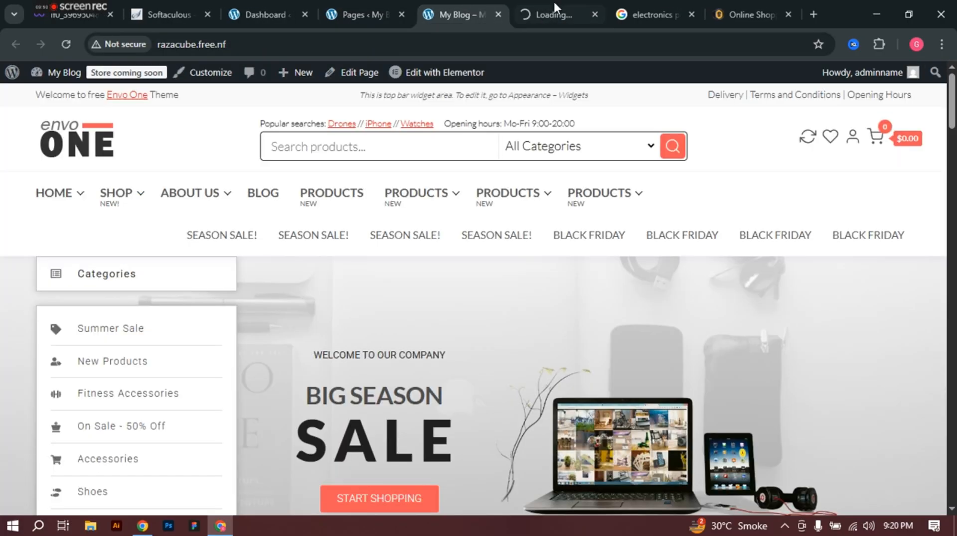
{"action": "left_click", "coordinate": [527, 4]}
{"action": "left_click", "coordinate": [467, 3]}
{"action": "left_click", "coordinate": [497, 14]}
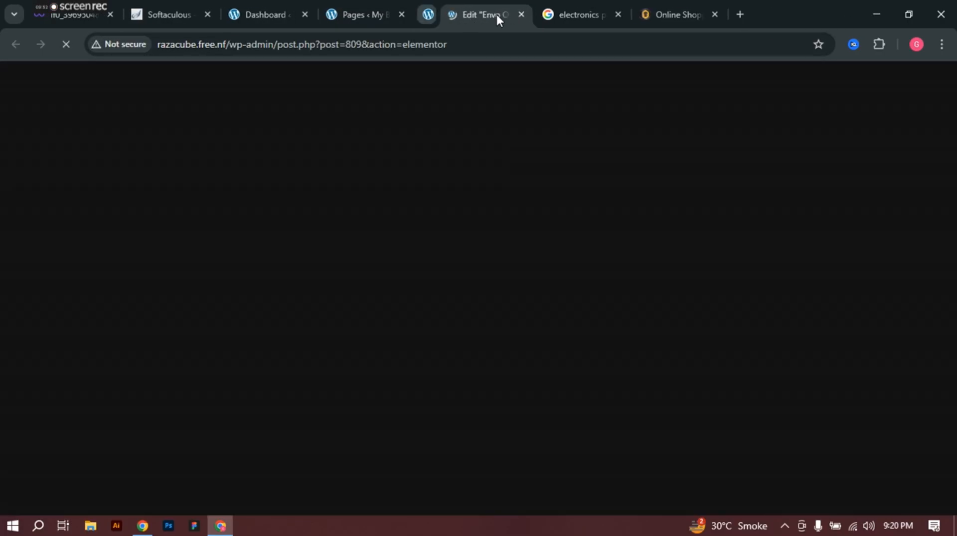
Step: Close the Pages list and electronics search tabs, then open the site front in a new tab
{"action": "left_click", "coordinate": [352, 9]}
{"action": "left_click", "coordinate": [281, 5]}
{"action": "left_click", "coordinate": [369, 13]}
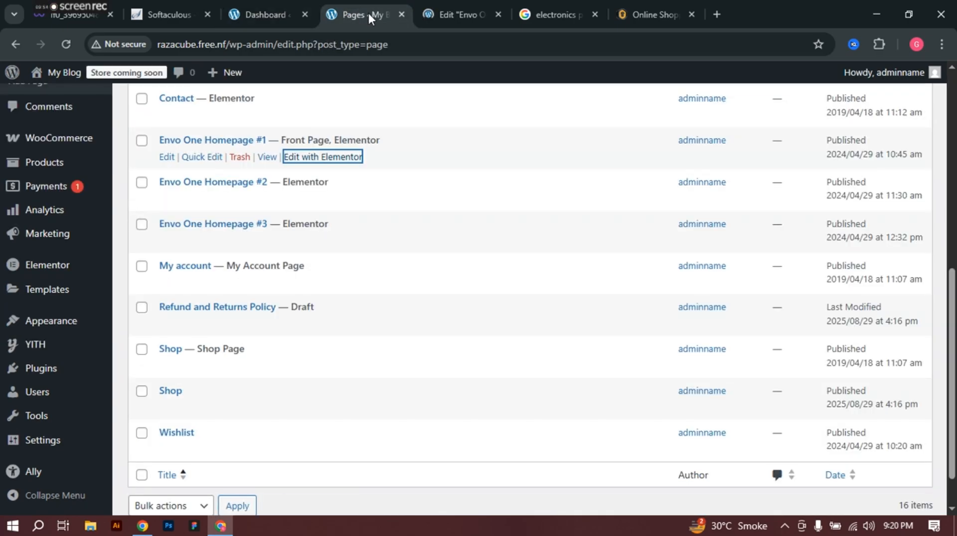
{"action": "left_click", "coordinate": [401, 15]}
{"action": "left_click", "coordinate": [337, 2]}
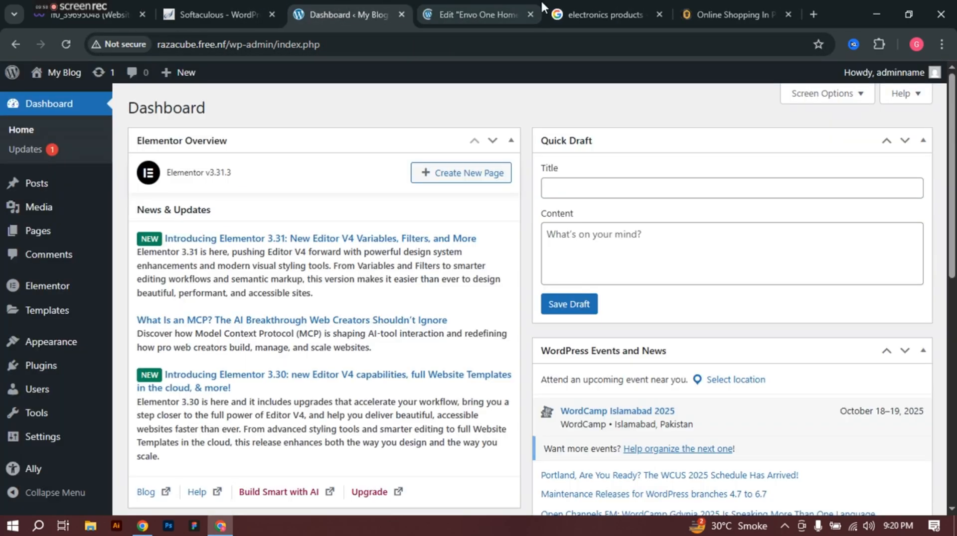
{"action": "left_click", "coordinate": [633, 3]}
{"action": "left_click", "coordinate": [657, 14]}
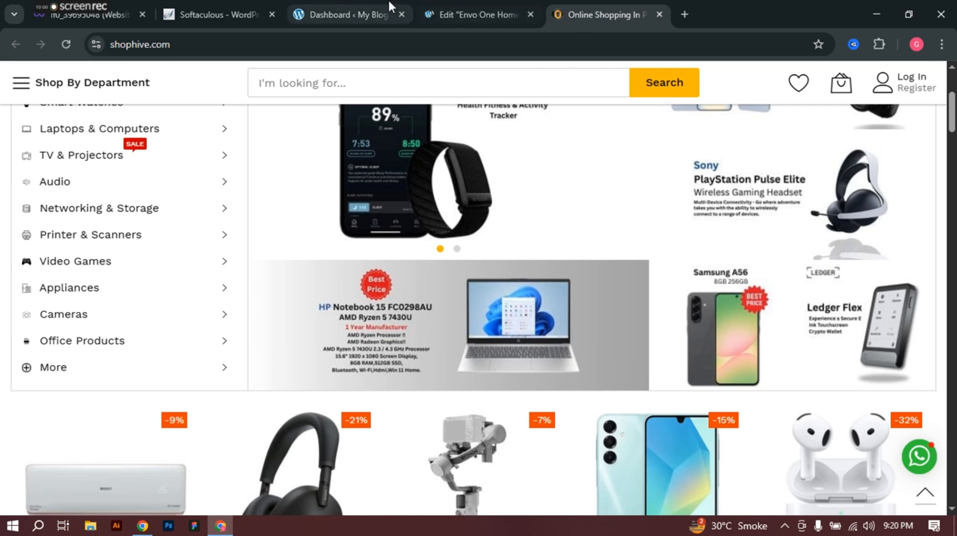
{"action": "left_click", "coordinate": [353, 4]}
{"action": "right_click", "coordinate": [68, 71]}
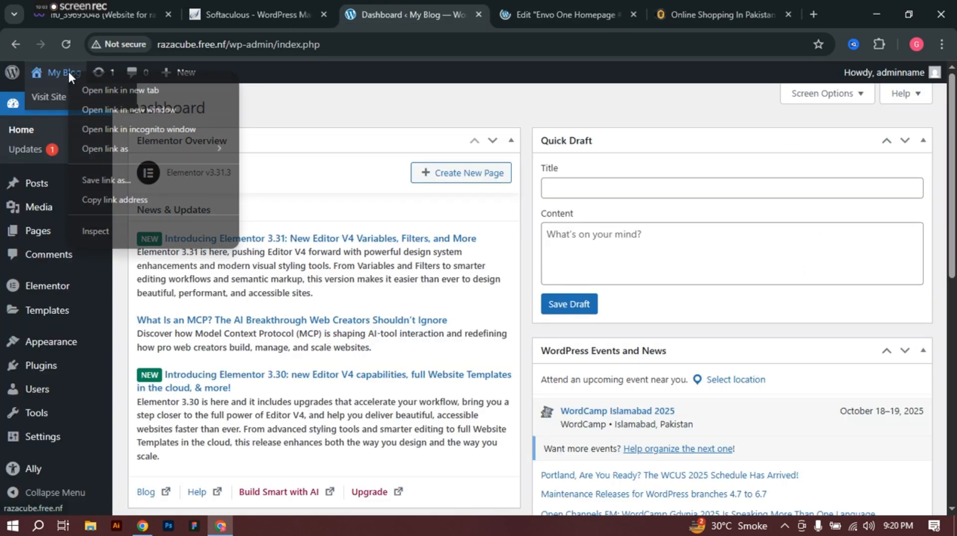
{"action": "left_click", "coordinate": [82, 89]}
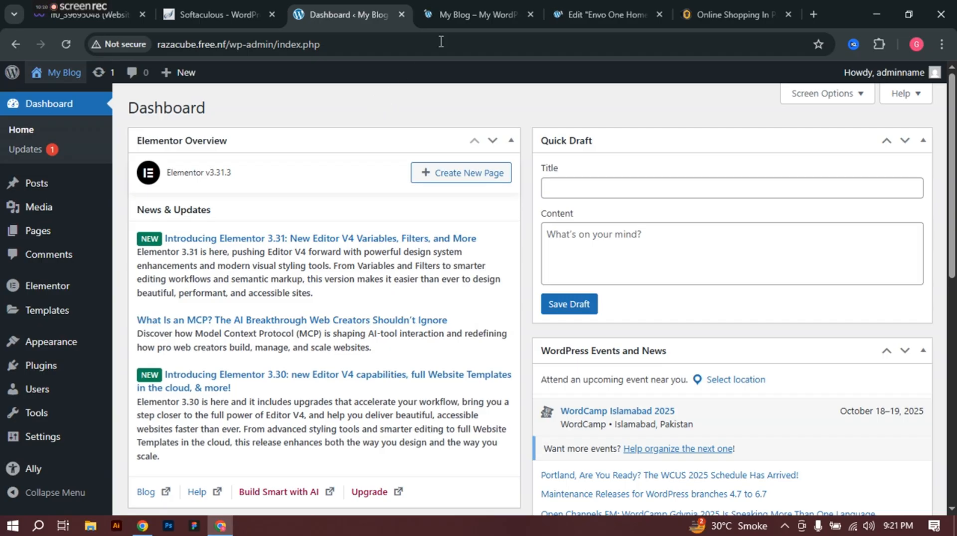
Step: Move the storefront tab after the Elementor editor tab and return to the dashboard
{"action": "left_click", "coordinate": [459, 8]}
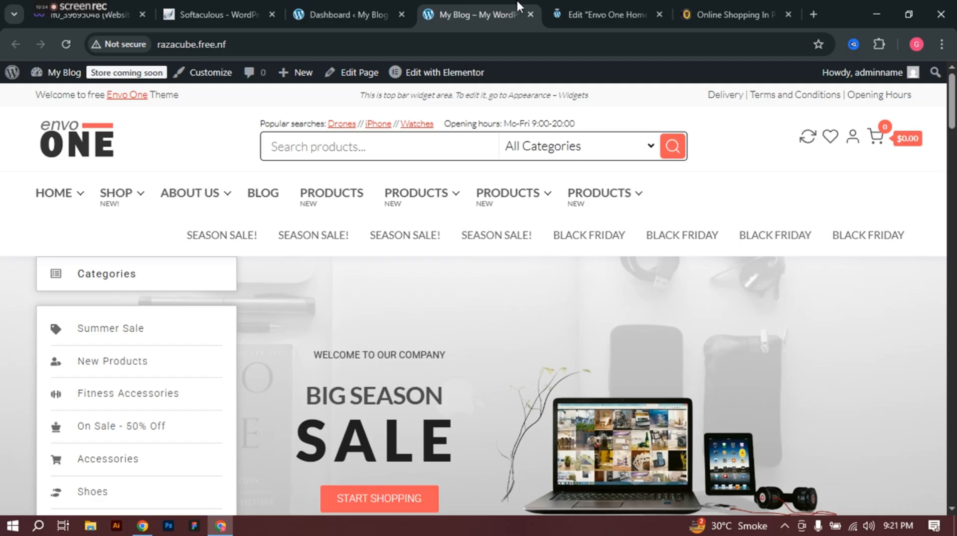
{"action": "left_click_drag", "start_coordinate": [468, 6], "coordinate": [553, 1]}
{"action": "left_click", "coordinate": [465, 2]}
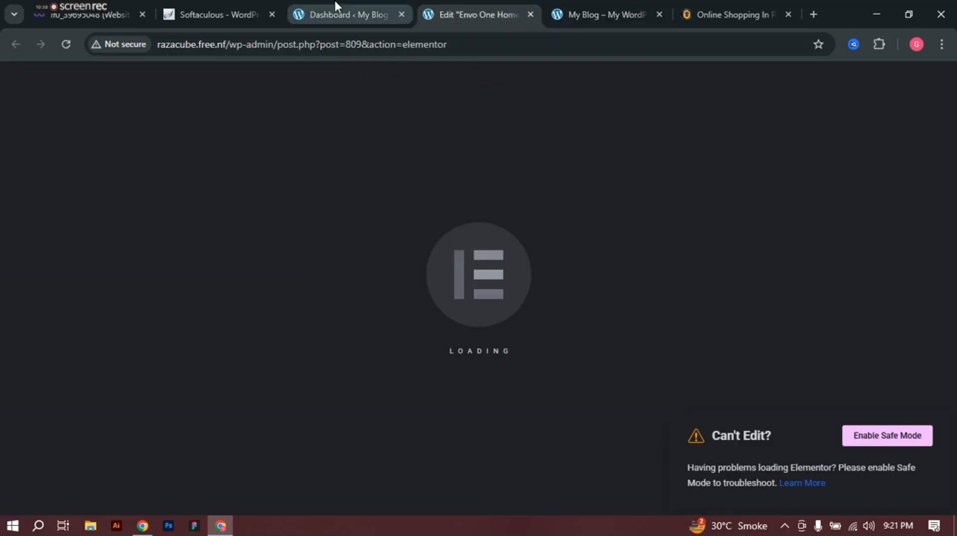
{"action": "left_click", "coordinate": [361, 14]}
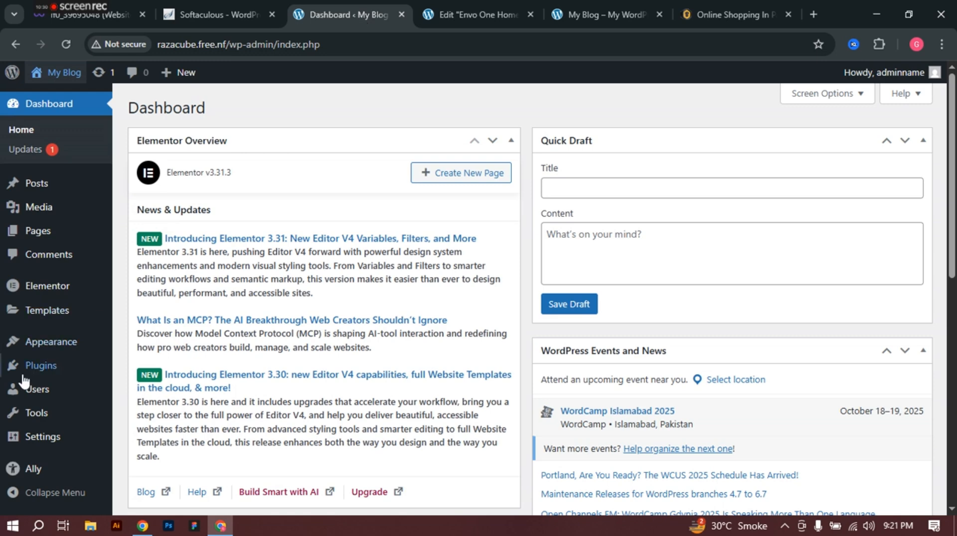
{"action": "scroll", "coordinate": [47, 289], "scroll_direction": "down", "scroll_amount": 5}
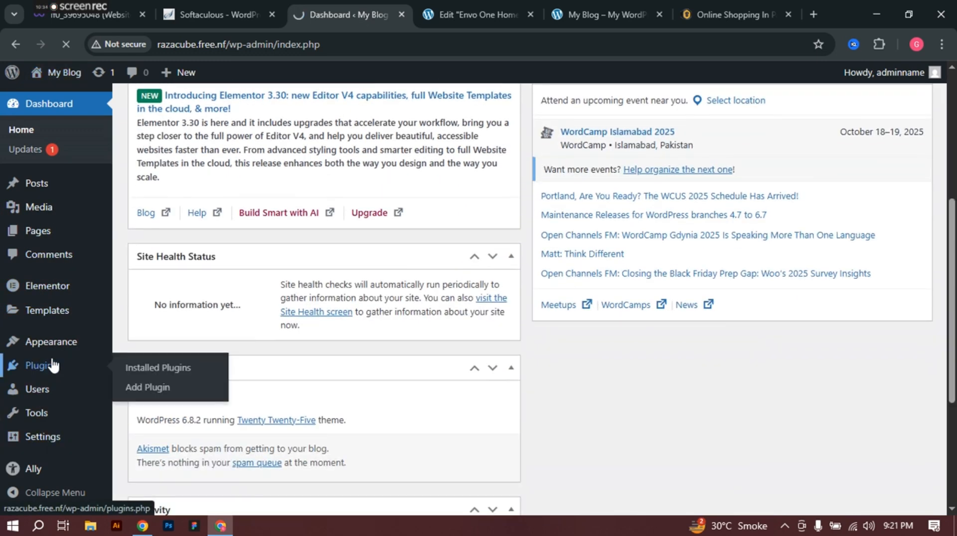
Step: Open the Installed Plugins list while the Elementor editor keeps loading
{"action": "left_click", "coordinate": [42, 367]}
{"action": "left_click", "coordinate": [503, 12]}
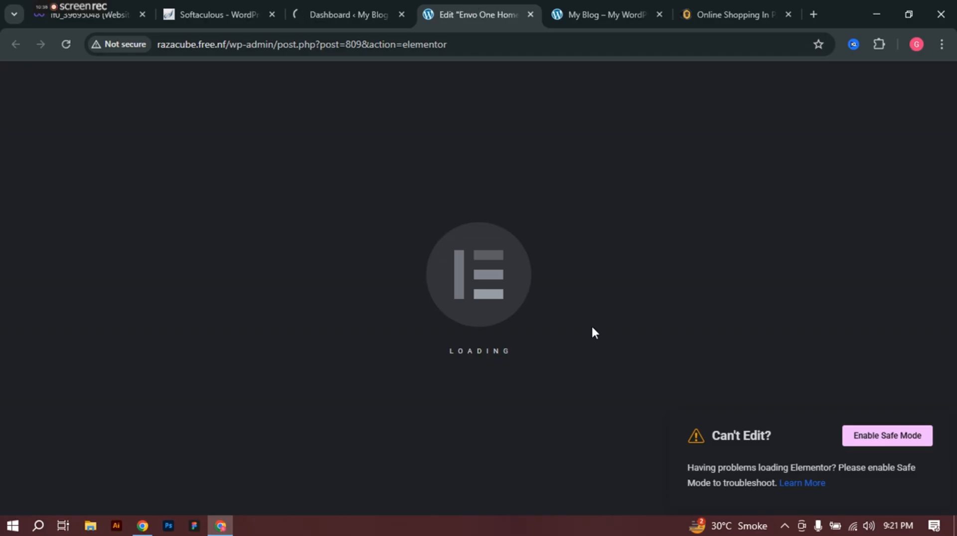
{"action": "left_click", "coordinate": [591, 2]}
{"action": "left_click", "coordinate": [492, 2]}
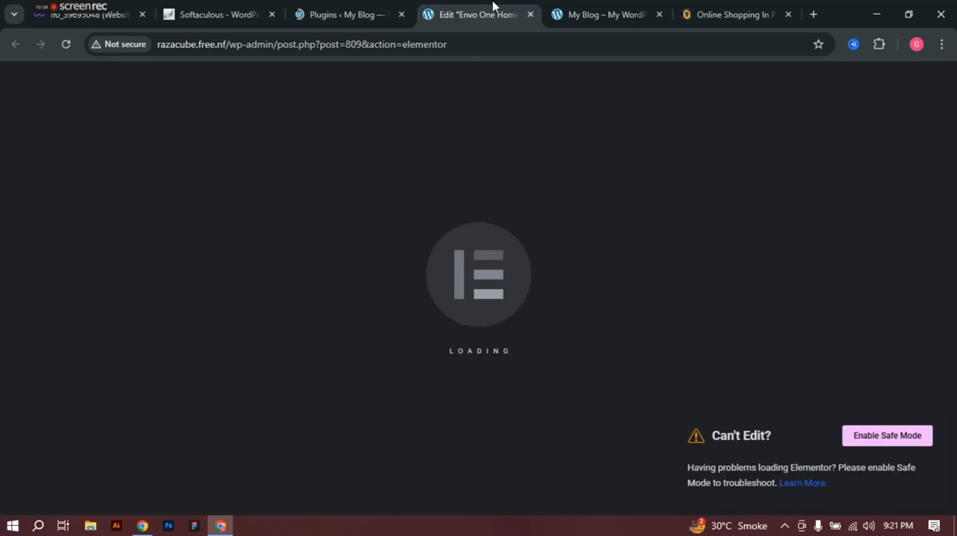
{"action": "left_click", "coordinate": [367, 1]}
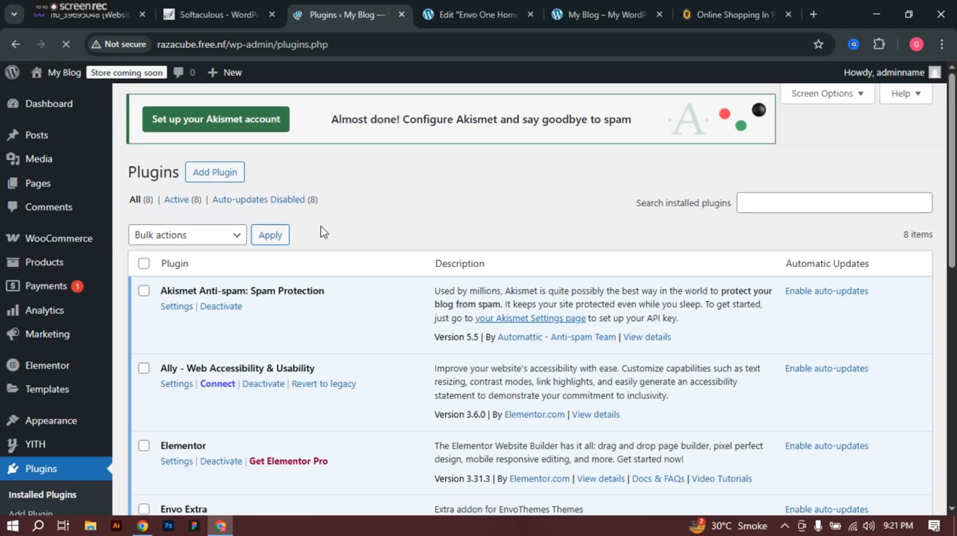
Step: Go to WooCommerce Settings > Payments from the admin sidebar
{"action": "scroll", "coordinate": [254, 299], "scroll_direction": "down", "scroll_amount": 8}
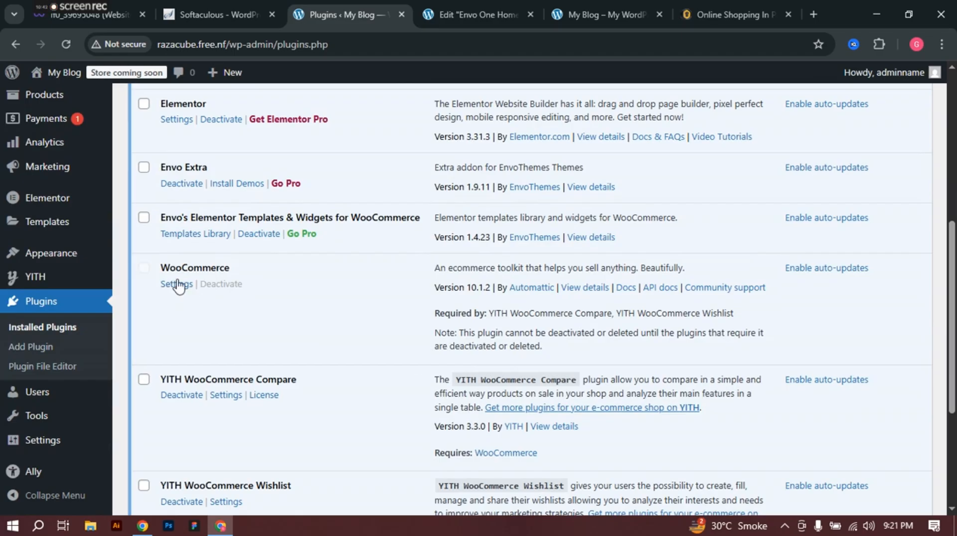
{"action": "scroll", "coordinate": [239, 305], "scroll_direction": "down", "scroll_amount": 3}
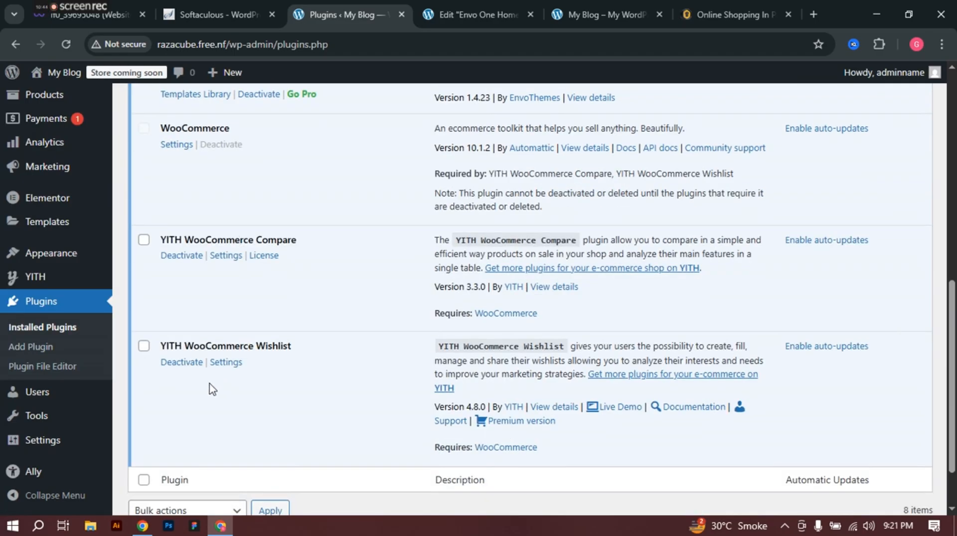
{"action": "scroll", "coordinate": [40, 281], "scroll_direction": "up", "scroll_amount": 3}
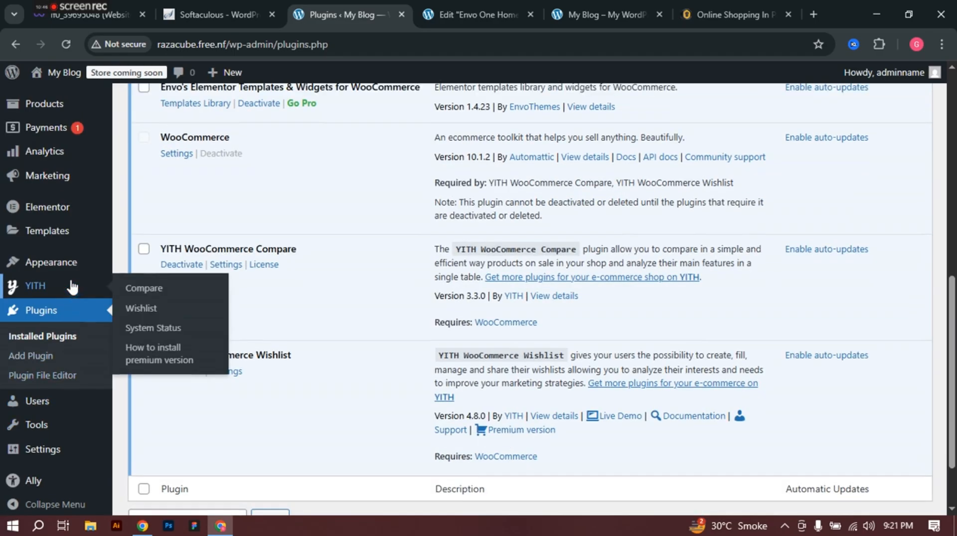
{"action": "mouse_move", "coordinate": [71, 219]}
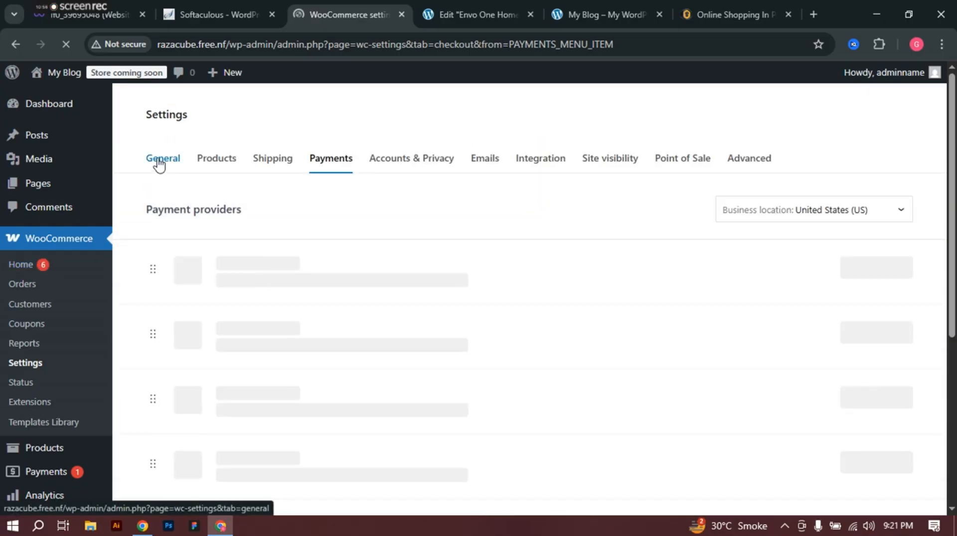
Step: On the General settings tab, autofill the store address from saved details
{"action": "left_click", "coordinate": [159, 165]}
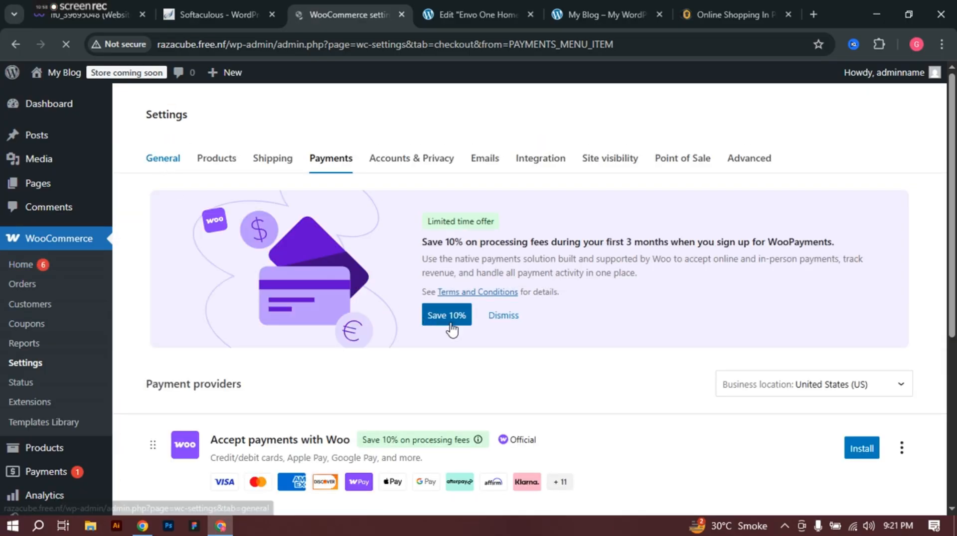
{"action": "scroll", "coordinate": [452, 284], "scroll_direction": "down", "scroll_amount": 1}
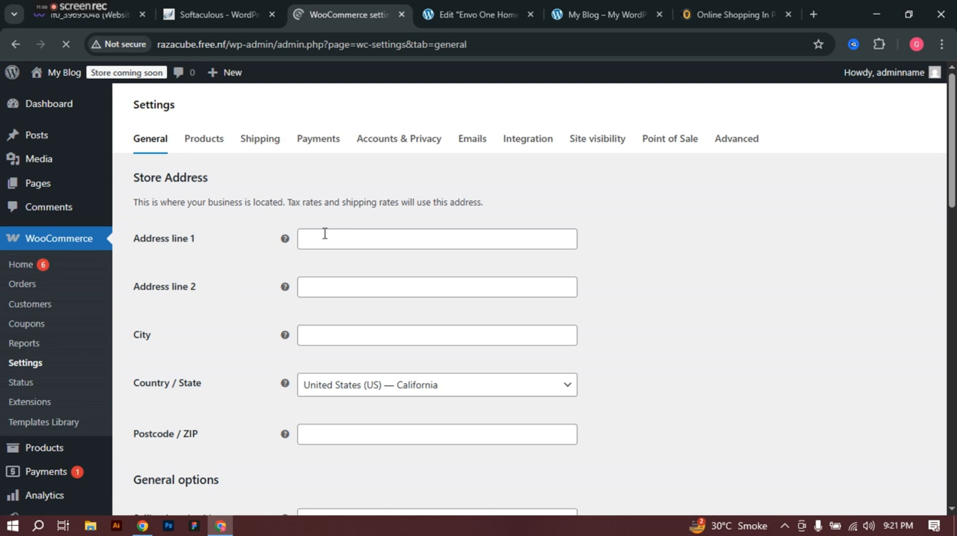
{"action": "left_click", "coordinate": [330, 238]}
{"action": "left_click", "coordinate": [426, 279]}
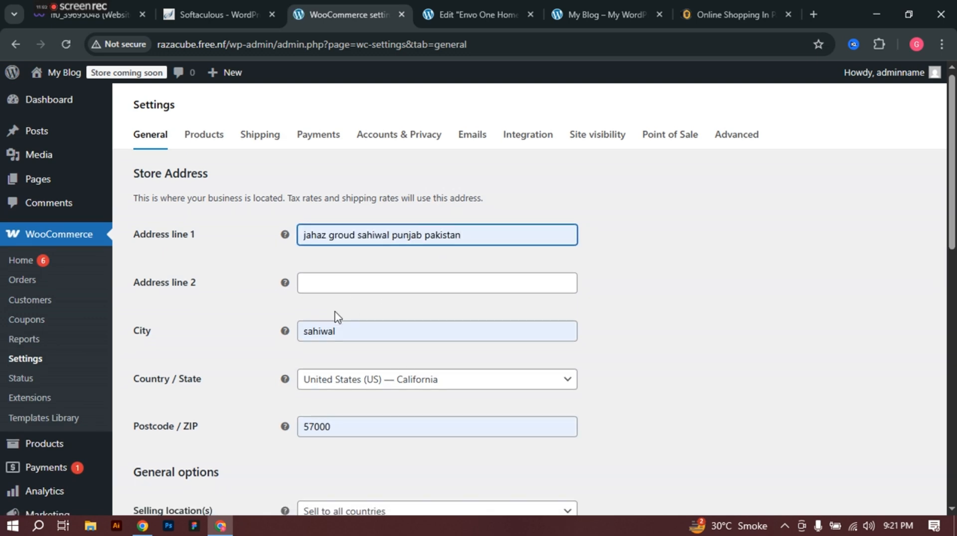
{"action": "scroll", "coordinate": [357, 308], "scroll_direction": "down", "scroll_amount": 4}
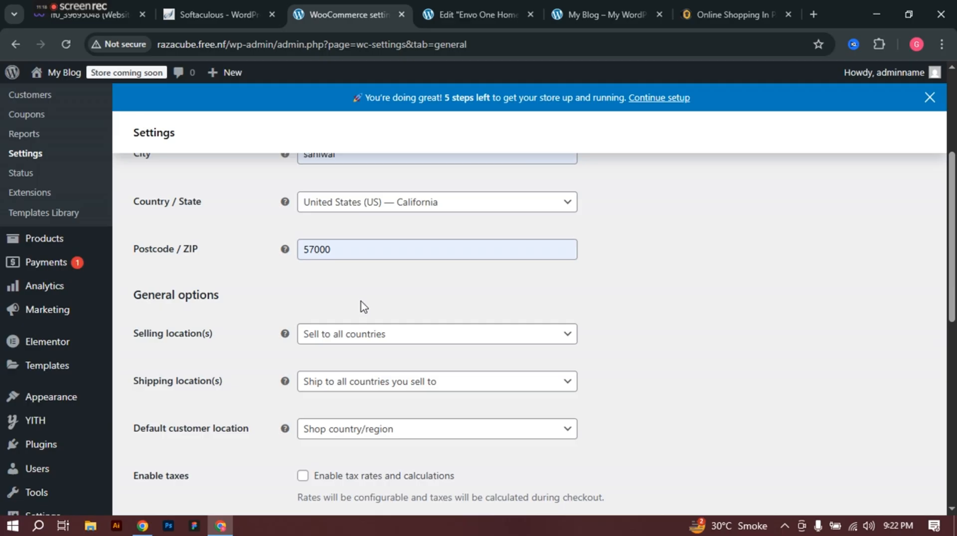
Step: Set the store country/state to Pakistan — Punjab by searching 'pakis'
{"action": "left_click", "coordinate": [394, 211]}
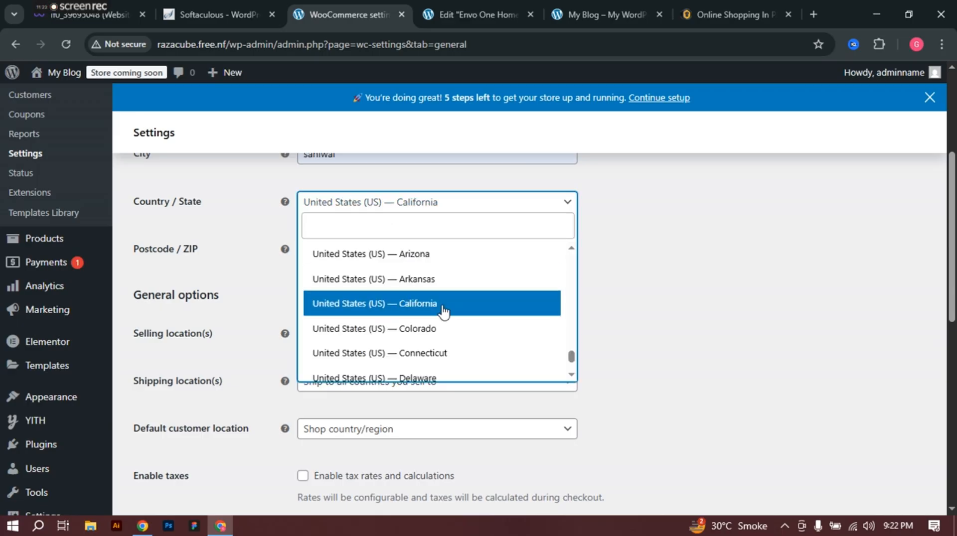
{"action": "scroll", "coordinate": [444, 306], "scroll_direction": "down", "scroll_amount": 3}
{"action": "scroll", "coordinate": [444, 310], "scroll_direction": "up", "scroll_amount": 6}
{"action": "scroll", "coordinate": [444, 310], "scroll_direction": "up", "scroll_amount": 15}
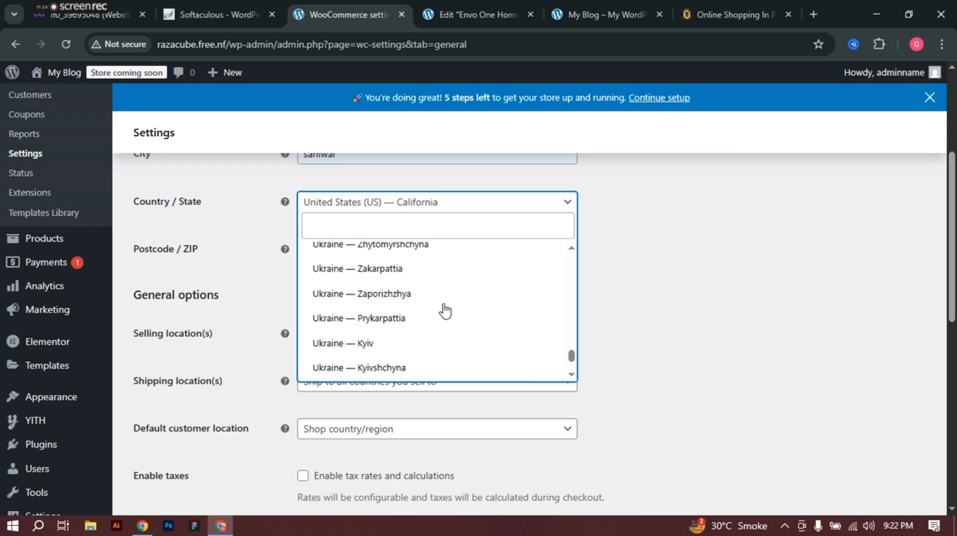
{"action": "scroll", "coordinate": [444, 310], "scroll_direction": "up", "scroll_amount": 15}
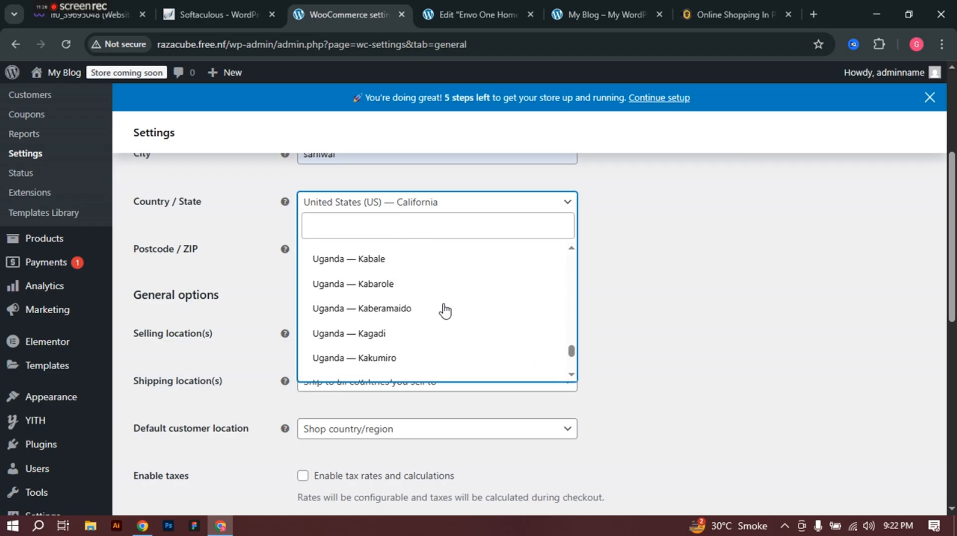
{"action": "scroll", "coordinate": [444, 310], "scroll_direction": "up", "scroll_amount": 4}
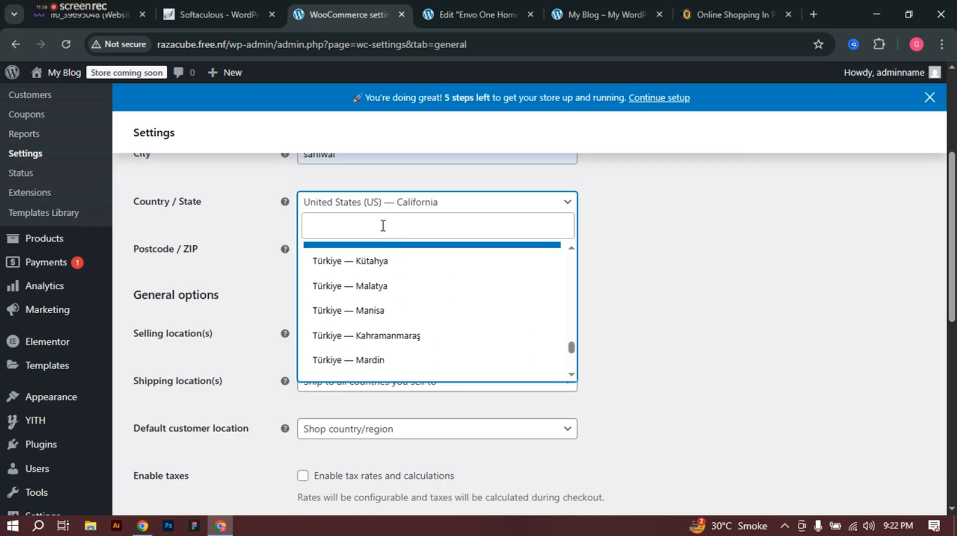
{"action": "left_click", "coordinate": [383, 225]}
{"action": "type", "text": "pakis"}
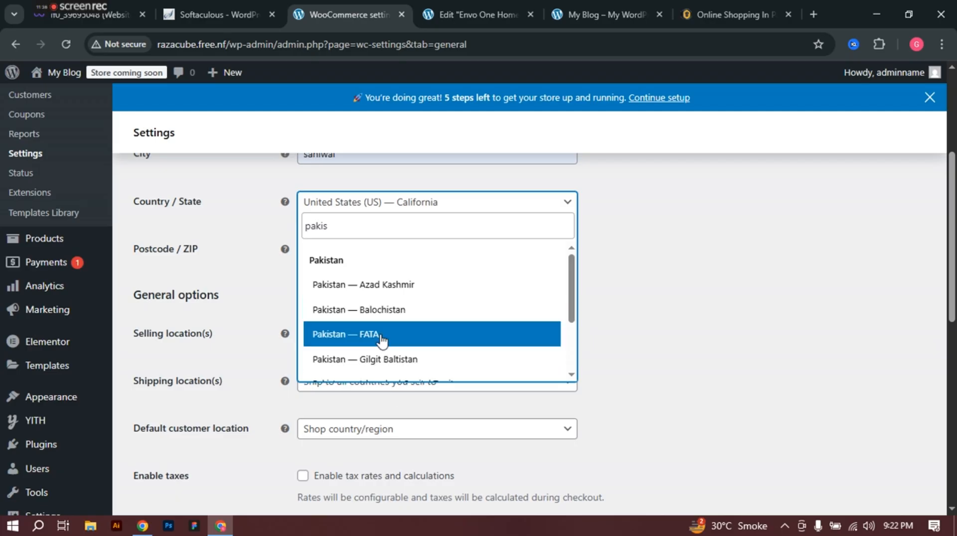
{"action": "scroll", "coordinate": [382, 339], "scroll_direction": "down", "scroll_amount": 2}
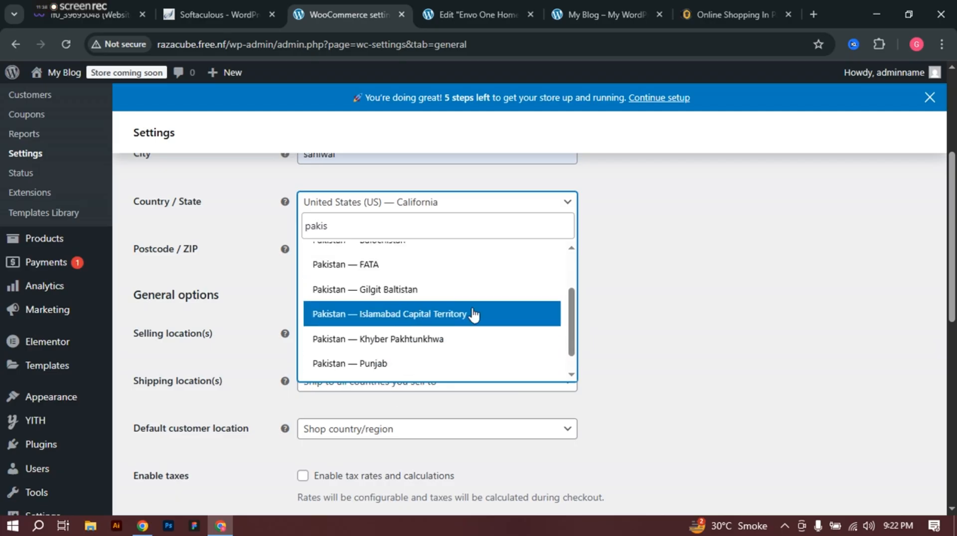
{"action": "scroll", "coordinate": [392, 359], "scroll_direction": "down", "scroll_amount": 1}
{"action": "left_click", "coordinate": [381, 339]}
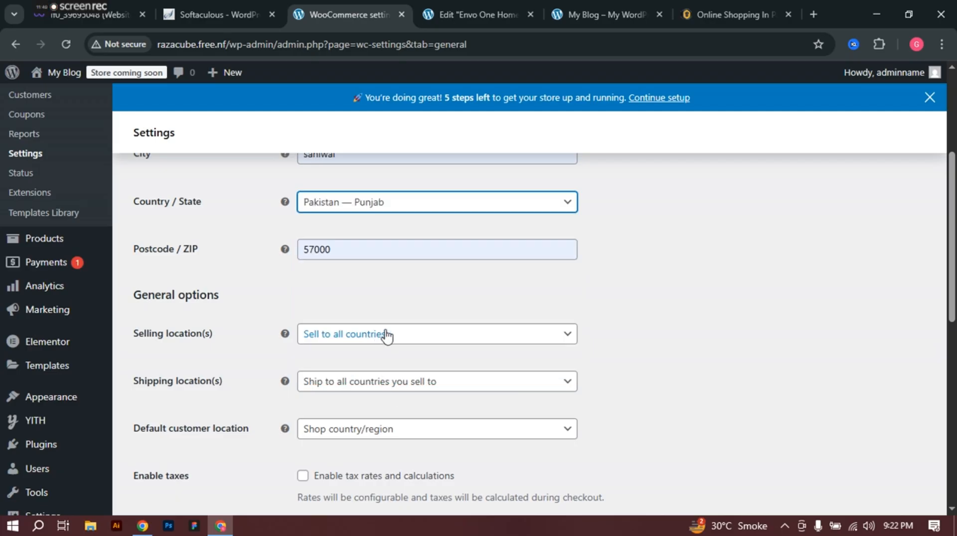
Step: Keep selling to all countries, with Shop country/region as default customer location
{"action": "scroll", "coordinate": [378, 259], "scroll_direction": "down", "scroll_amount": 1}
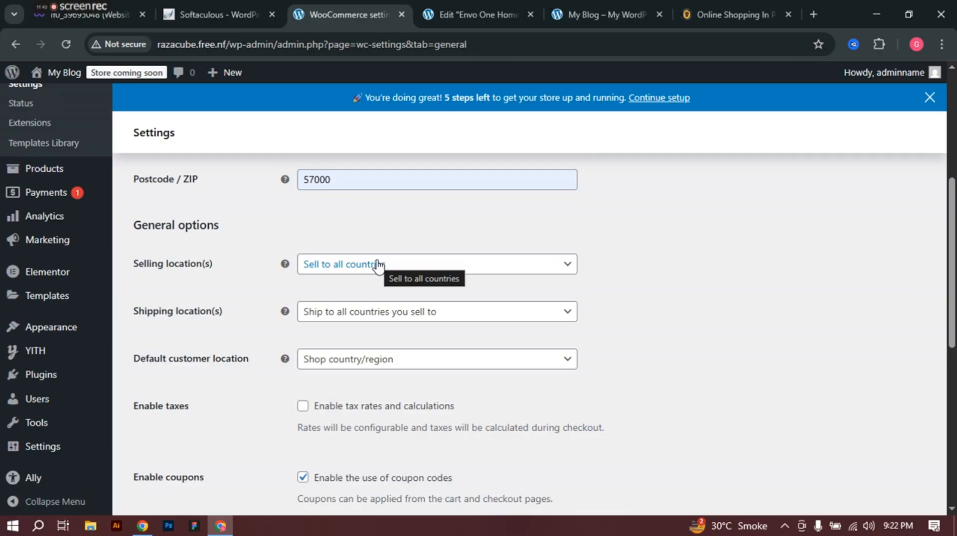
{"action": "scroll", "coordinate": [379, 265], "scroll_direction": "down", "scroll_amount": 1}
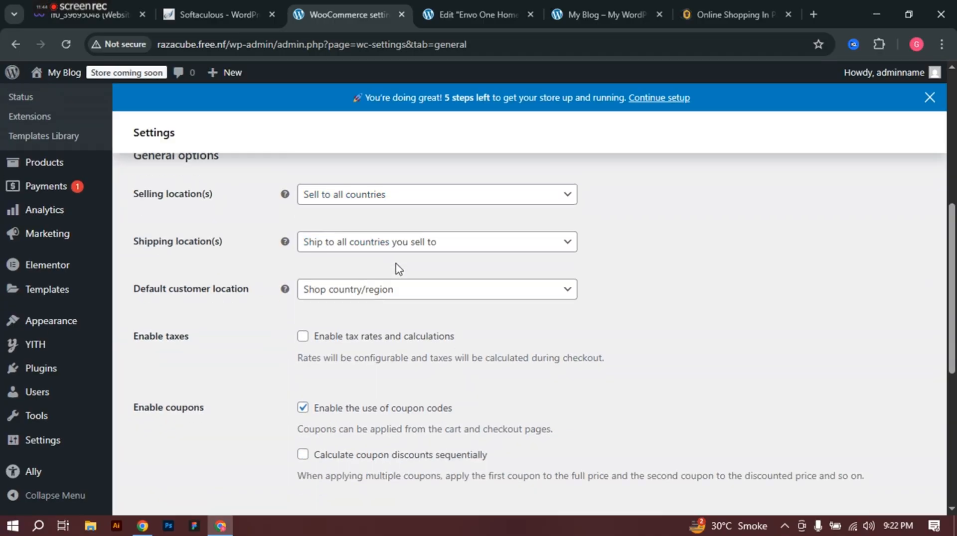
{"action": "left_click", "coordinate": [366, 197]}
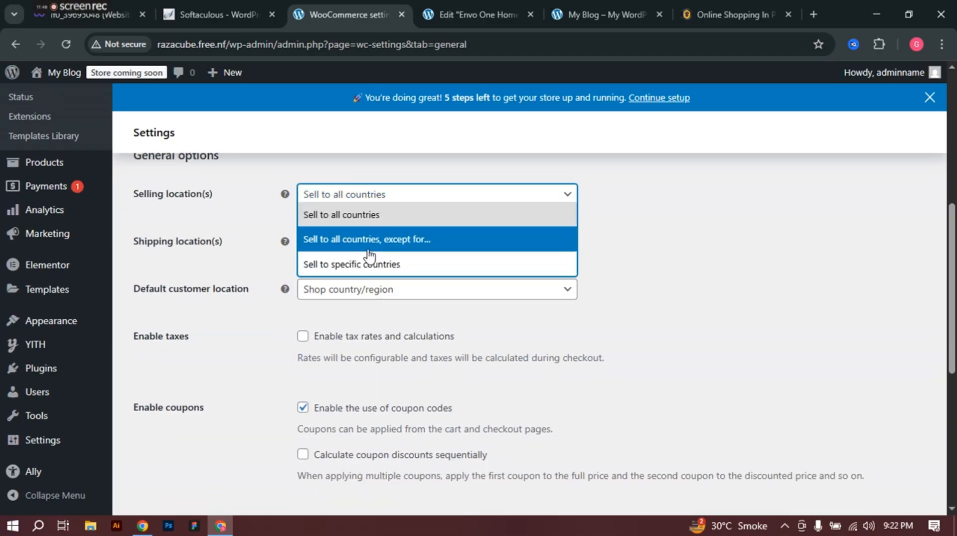
{"action": "left_click", "coordinate": [355, 218]}
{"action": "scroll", "coordinate": [356, 222], "scroll_direction": "down", "scroll_amount": 3}
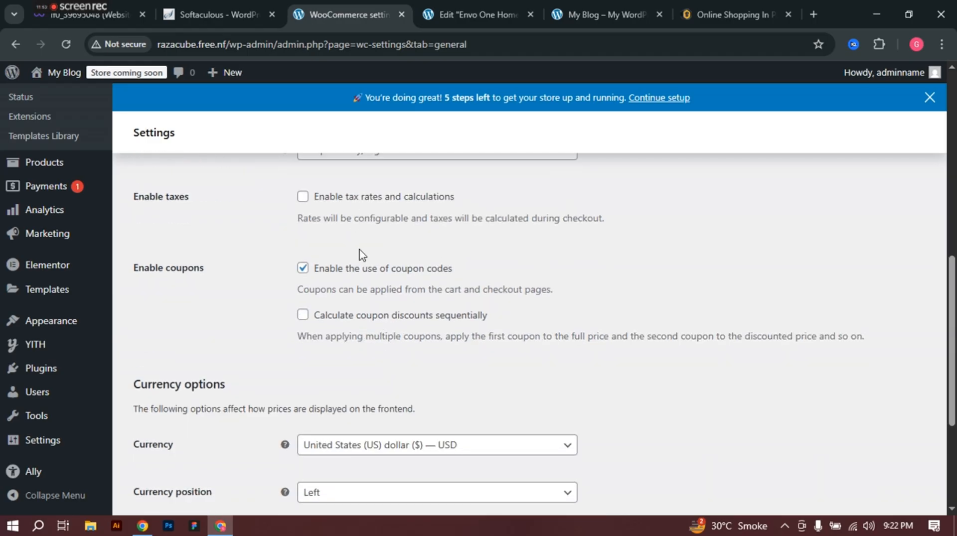
{"action": "scroll", "coordinate": [365, 258], "scroll_direction": "up", "scroll_amount": 4}
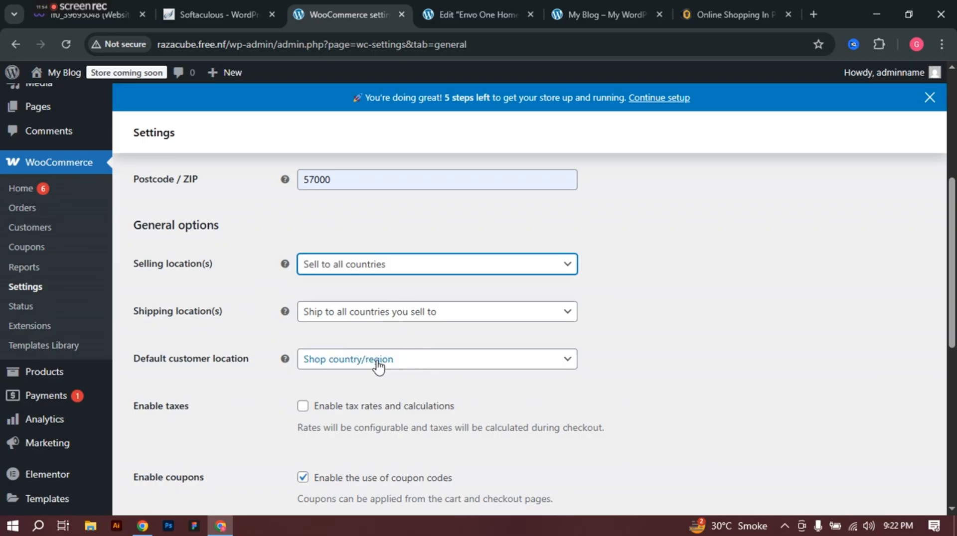
{"action": "scroll", "coordinate": [378, 364], "scroll_direction": "down", "scroll_amount": 1}
{"action": "left_click", "coordinate": [343, 293]}
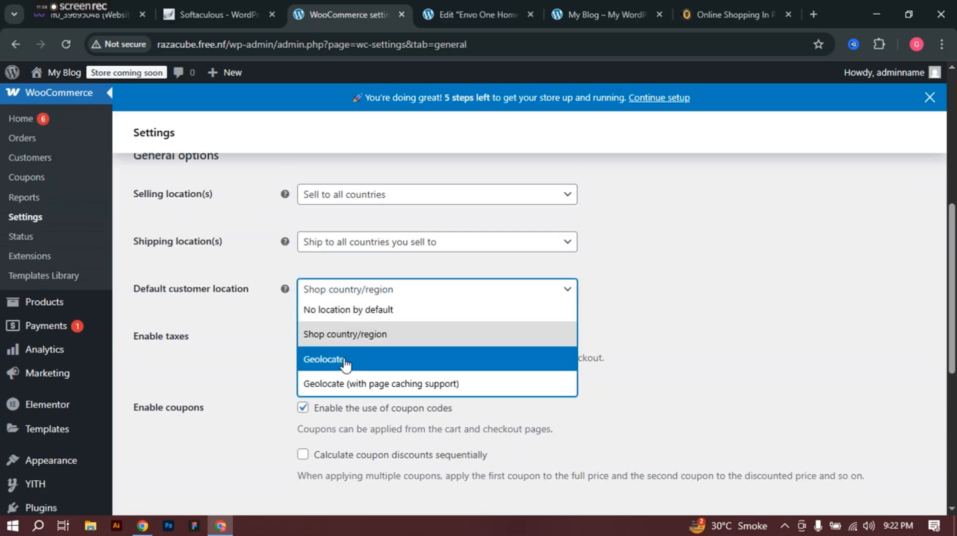
{"action": "left_click", "coordinate": [380, 287]}
{"action": "scroll", "coordinate": [338, 319], "scroll_direction": "down", "scroll_amount": 2}
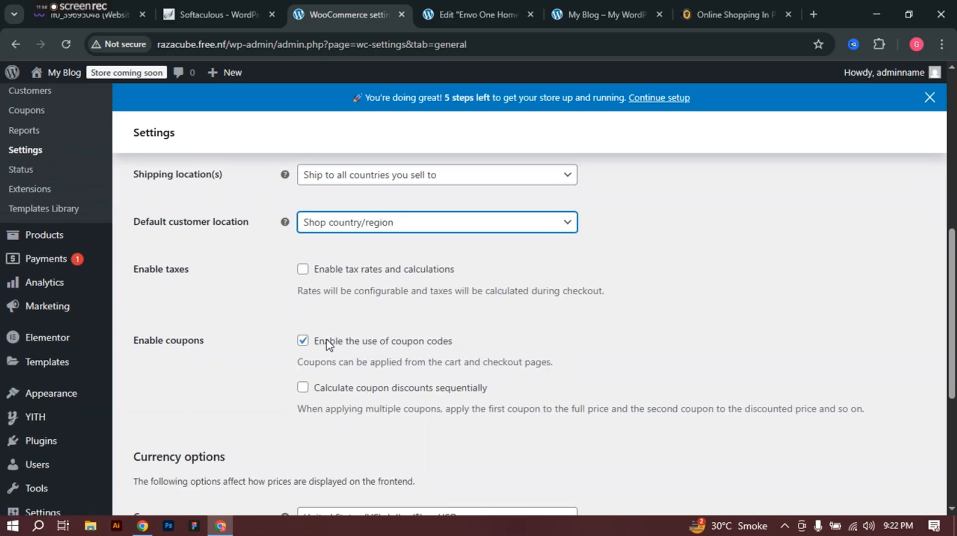
Step: Enable tax rates and calculations, clear the thousand and decimal separators, and save
{"action": "left_click", "coordinate": [305, 272]}
{"action": "scroll", "coordinate": [318, 286], "scroll_direction": "down", "scroll_amount": 4}
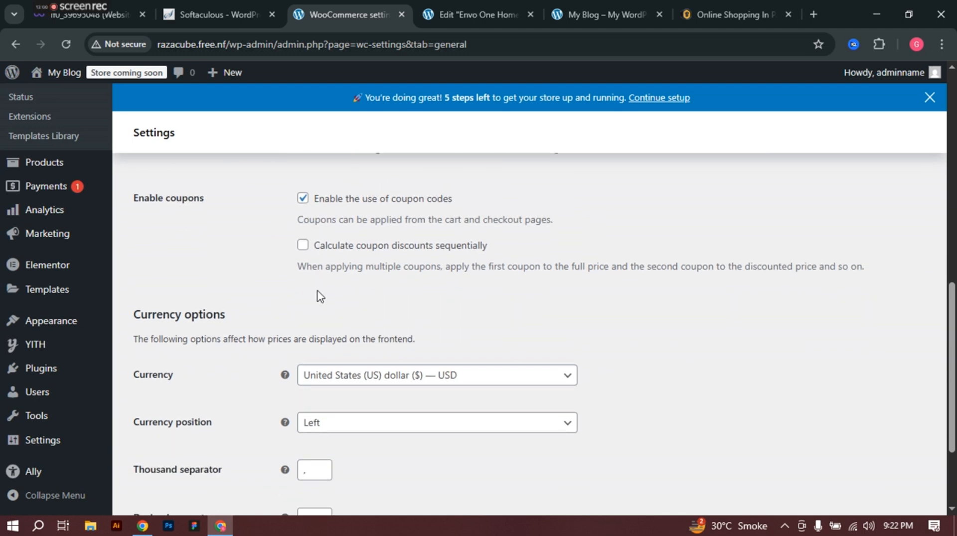
{"action": "scroll", "coordinate": [319, 279], "scroll_direction": "down", "scroll_amount": 3}
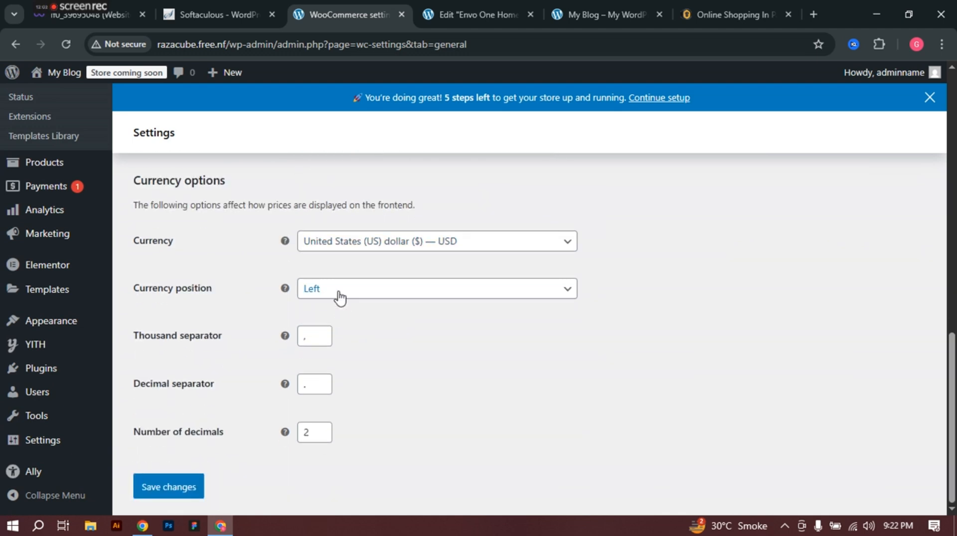
{"action": "double_click", "coordinate": [319, 335]}
{"action": "left_click", "coordinate": [321, 388]}
{"action": "key", "text": "BackSpace"}
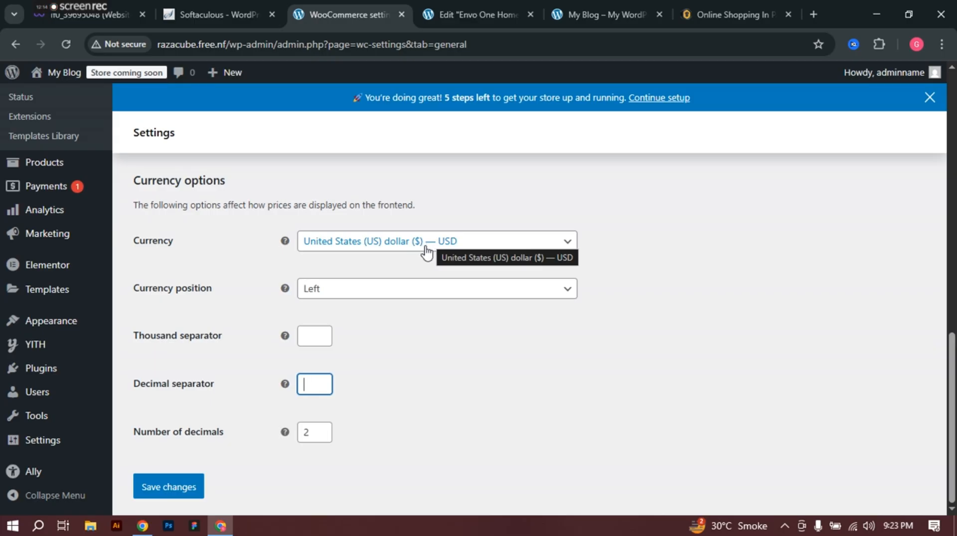
{"action": "left_click", "coordinate": [169, 491]}
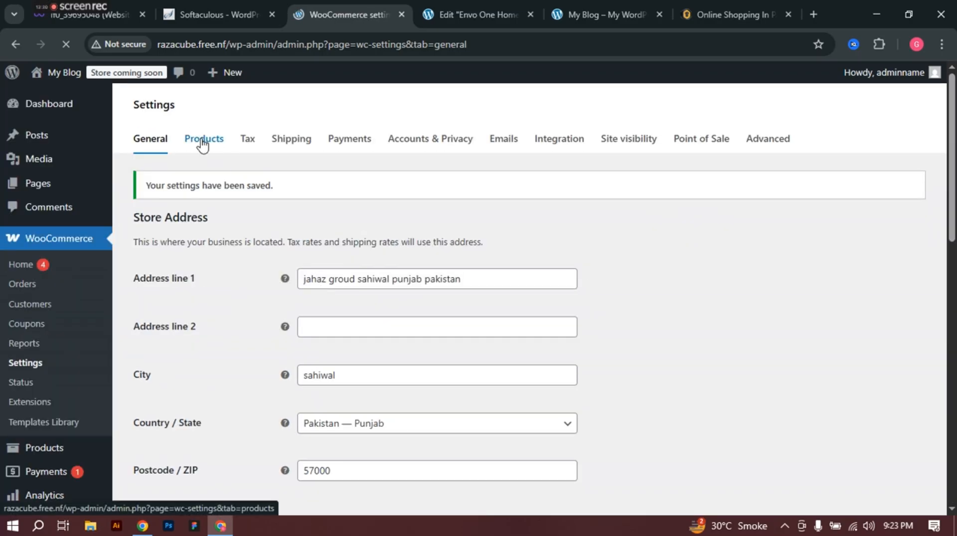
Step: Preview the shop on the storefront tab
{"action": "left_click", "coordinate": [604, 11]}
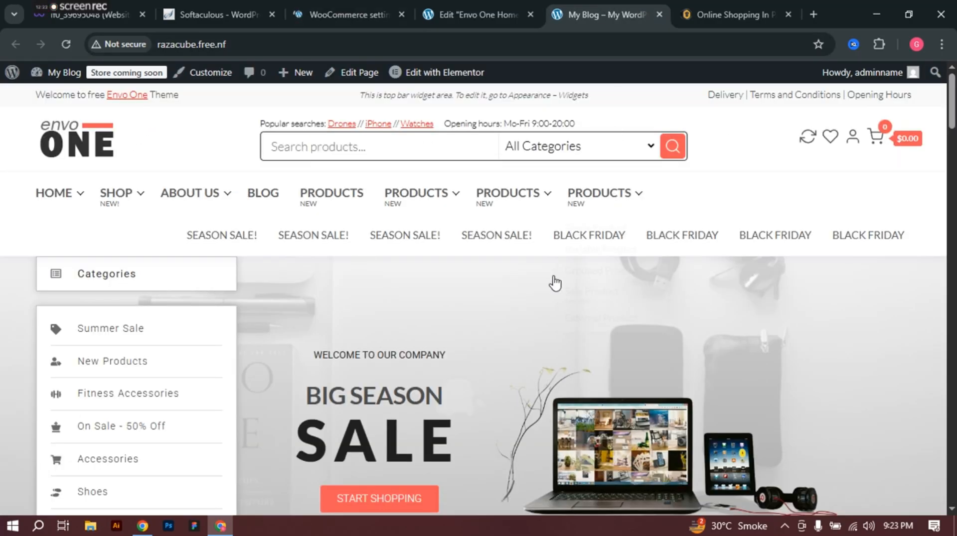
{"action": "scroll", "coordinate": [504, 312], "scroll_direction": "down", "scroll_amount": 5}
{"action": "scroll", "coordinate": [503, 313], "scroll_direction": "down", "scroll_amount": 7}
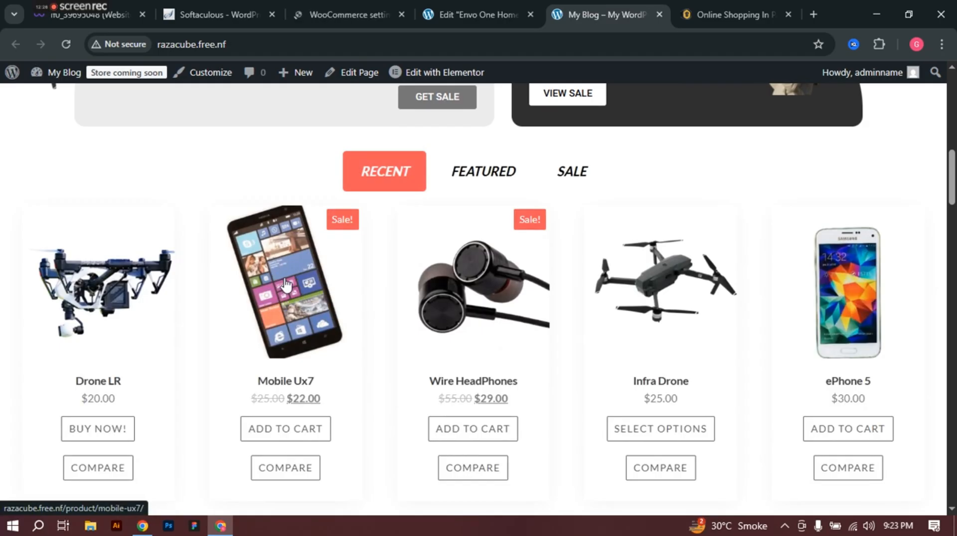
Step: Return to the WooCommerce settings and open the Tax tab
{"action": "left_click", "coordinate": [351, 3]}
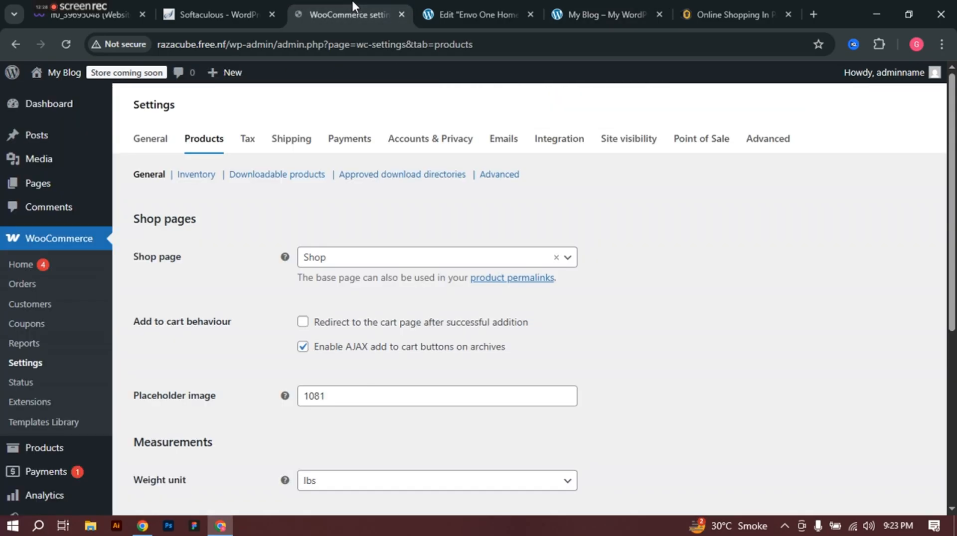
{"action": "scroll", "coordinate": [329, 263], "scroll_direction": "down", "scroll_amount": 2}
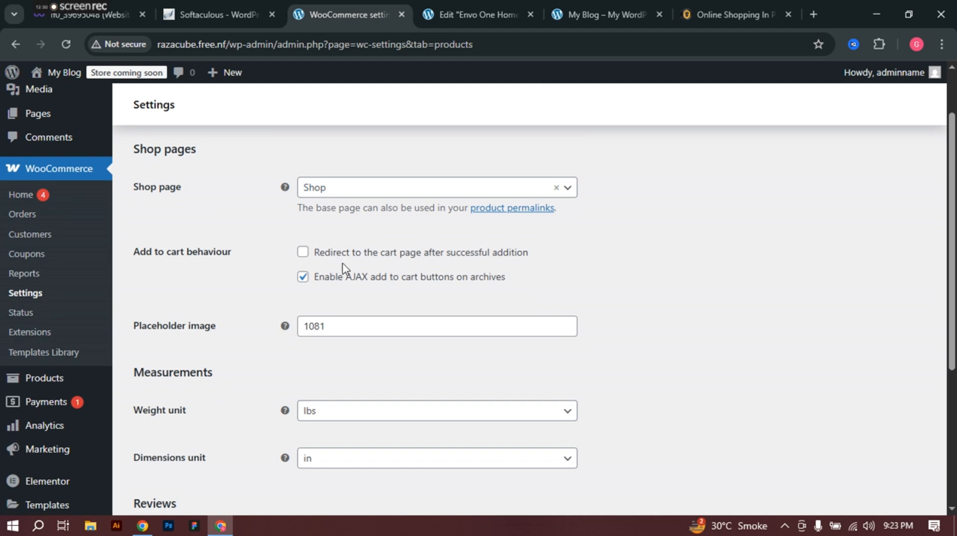
{"action": "scroll", "coordinate": [350, 272], "scroll_direction": "down", "scroll_amount": 1}
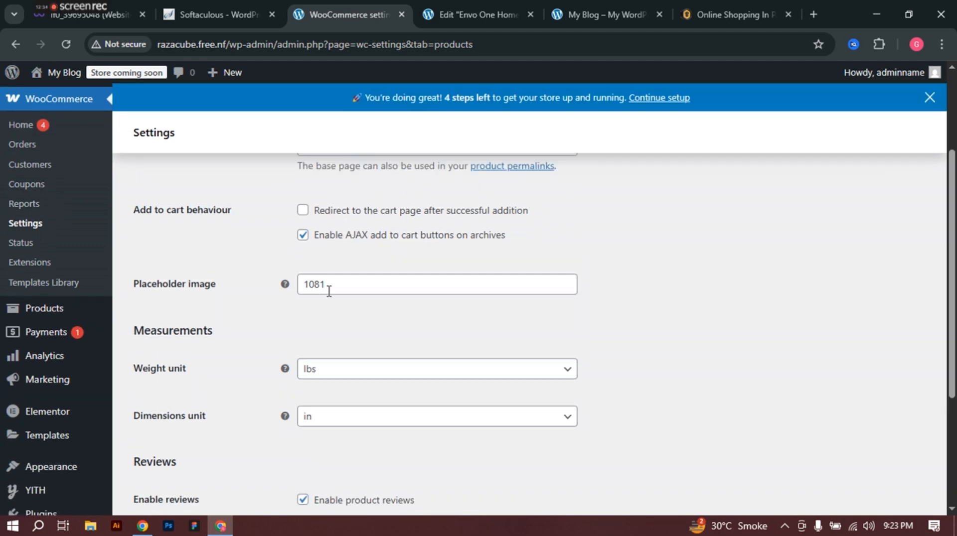
{"action": "scroll", "coordinate": [328, 292], "scroll_direction": "down", "scroll_amount": 3}
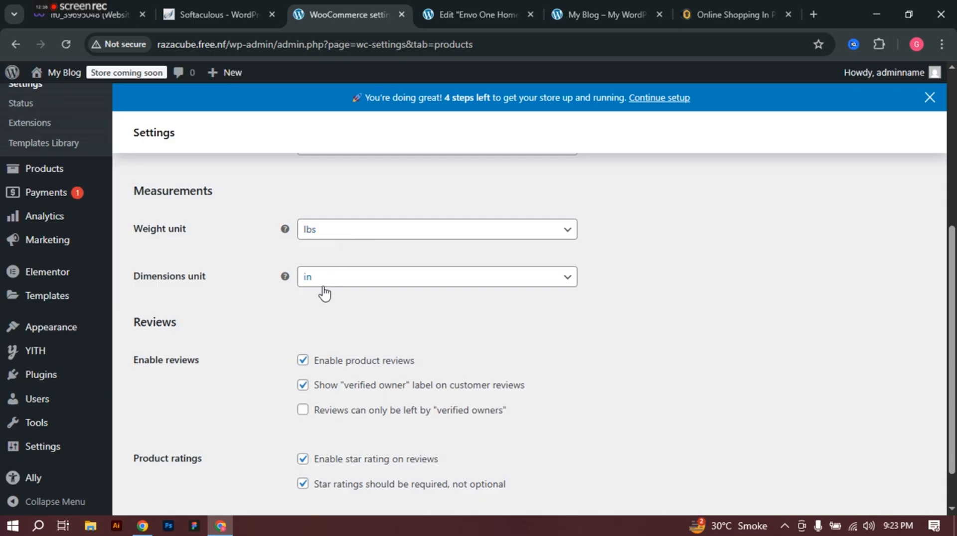
{"action": "scroll", "coordinate": [324, 294], "scroll_direction": "down", "scroll_amount": 1}
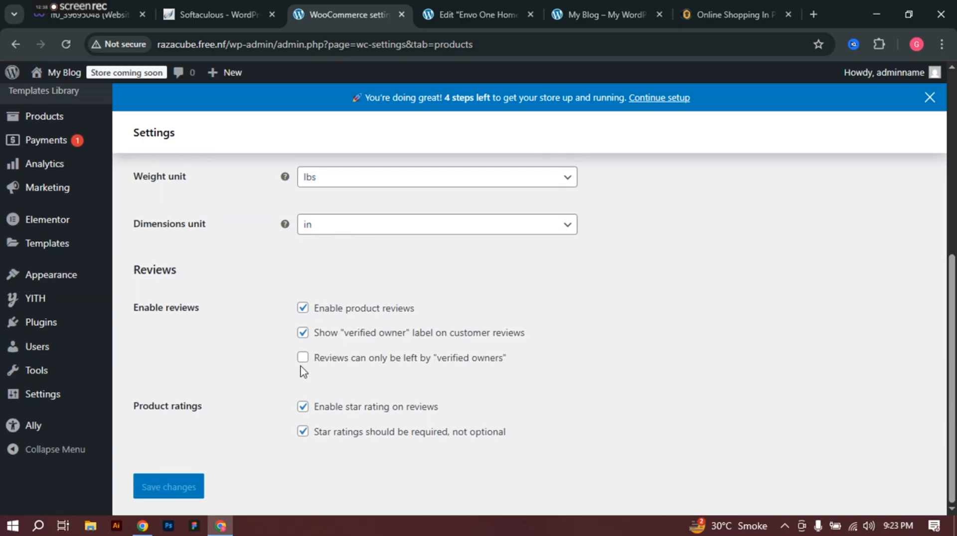
{"action": "scroll", "coordinate": [312, 375], "scroll_direction": "up", "scroll_amount": 7}
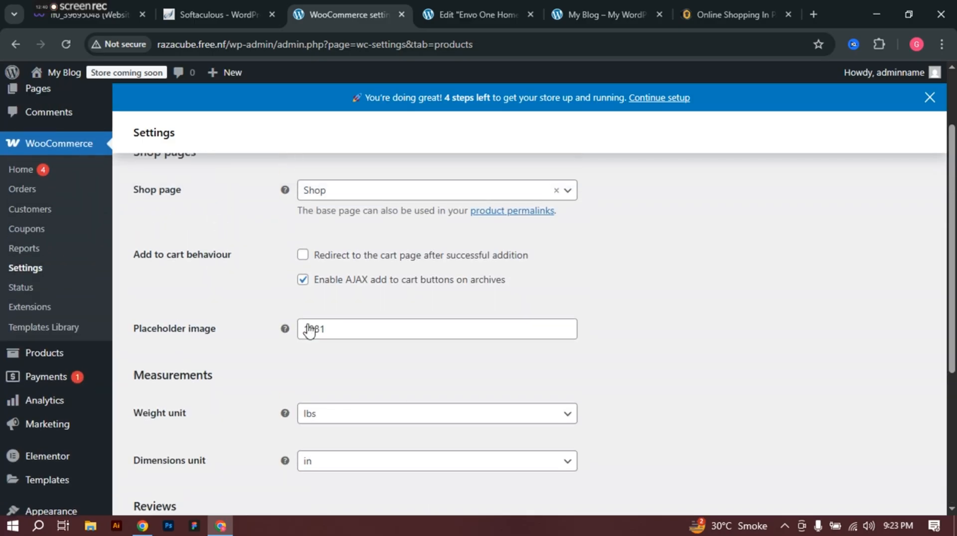
{"action": "left_click", "coordinate": [247, 169]}
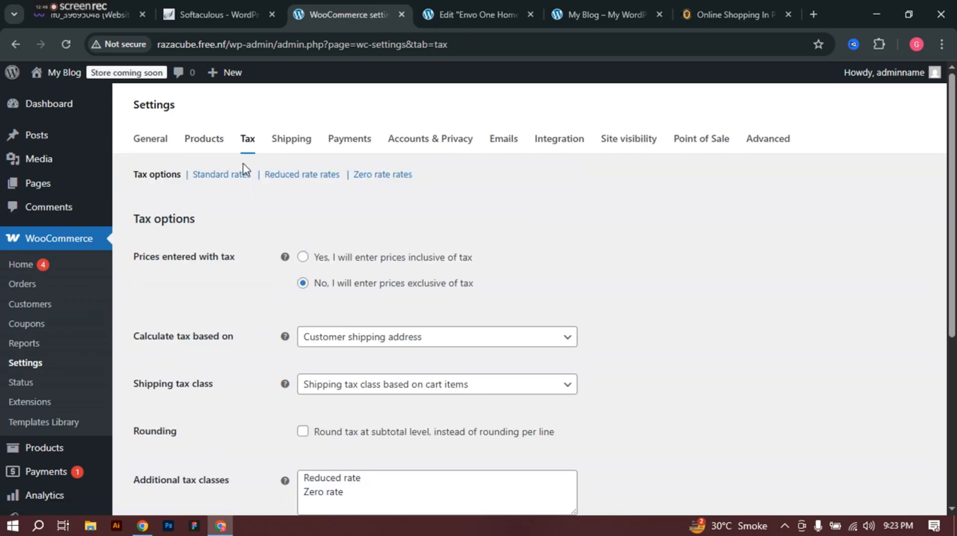
Step: Keep tax based on customer shipping address and round tax at subtotal level
{"action": "scroll", "coordinate": [613, 246], "scroll_direction": "down", "scroll_amount": 5}
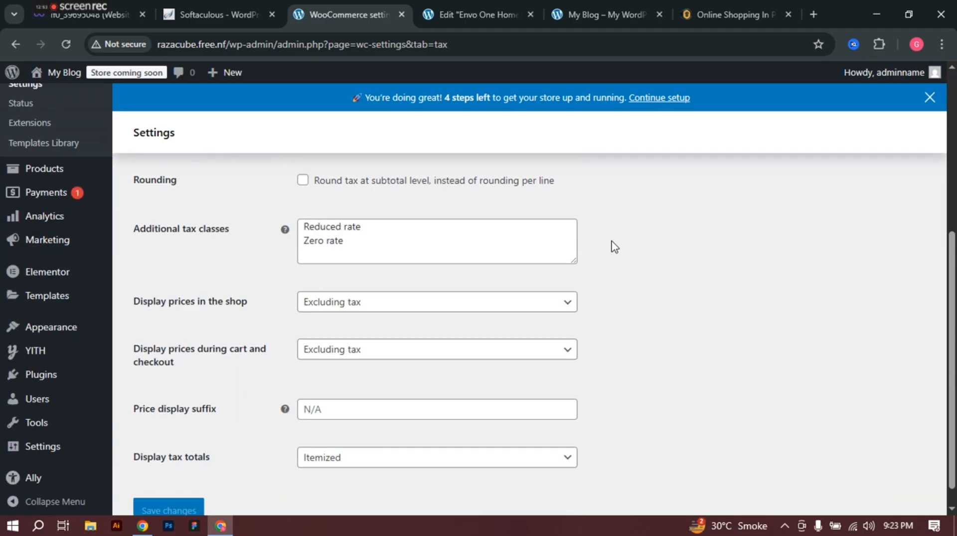
{"action": "scroll", "coordinate": [611, 249], "scroll_direction": "up", "scroll_amount": 3}
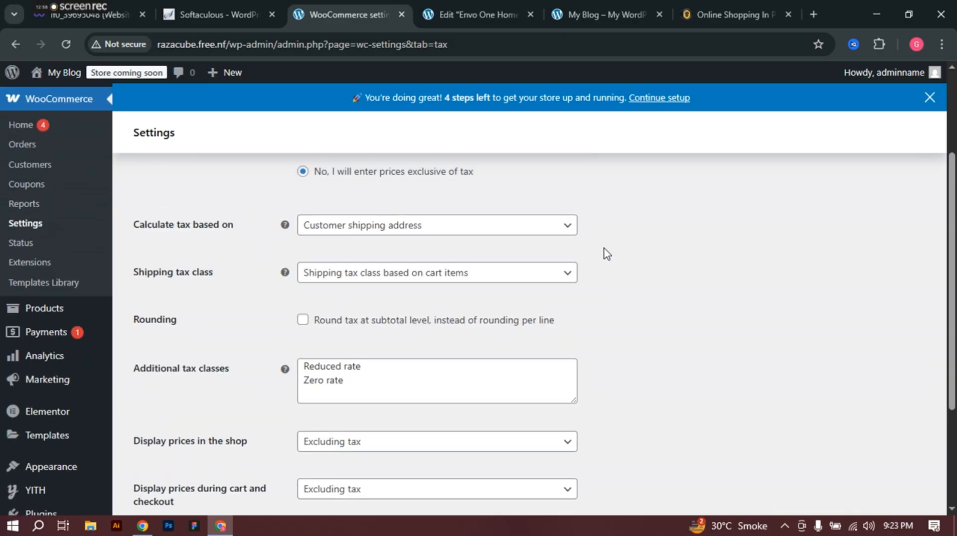
{"action": "left_click", "coordinate": [430, 230]}
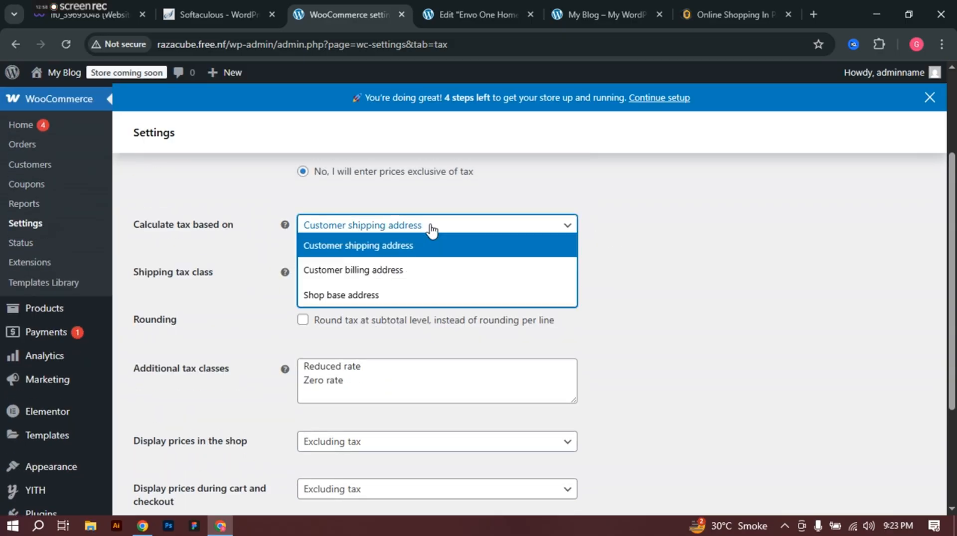
{"action": "left_click", "coordinate": [430, 230]}
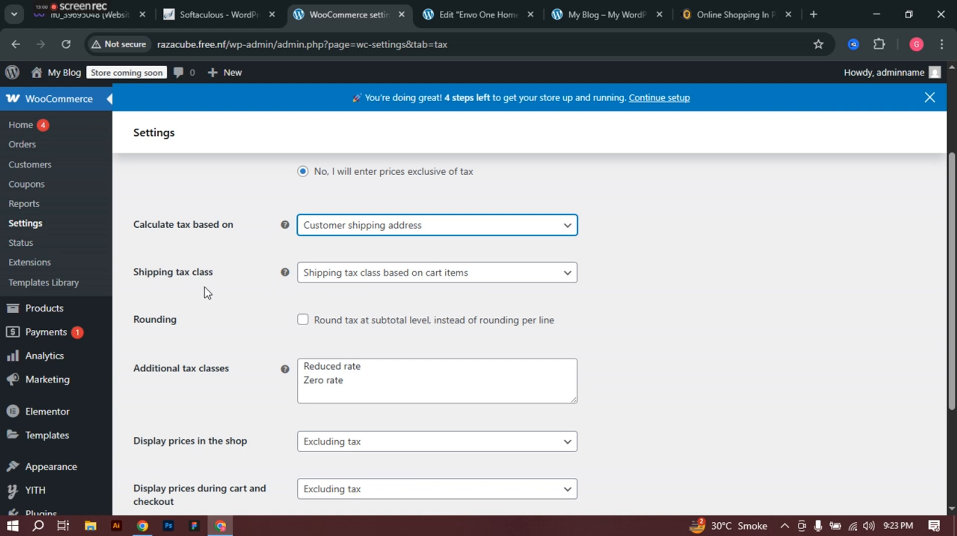
{"action": "scroll", "coordinate": [337, 263], "scroll_direction": "down", "scroll_amount": 1}
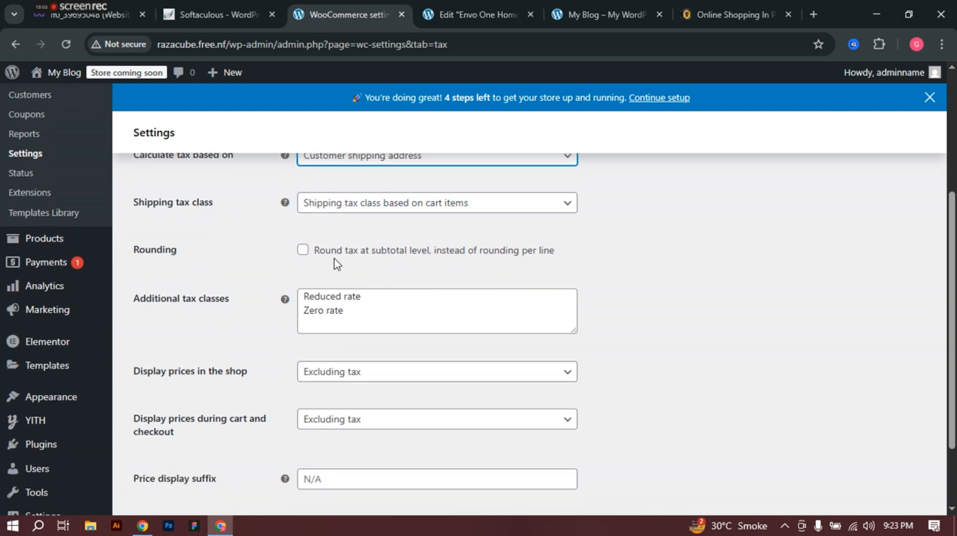
{"action": "left_click", "coordinate": [297, 253]}
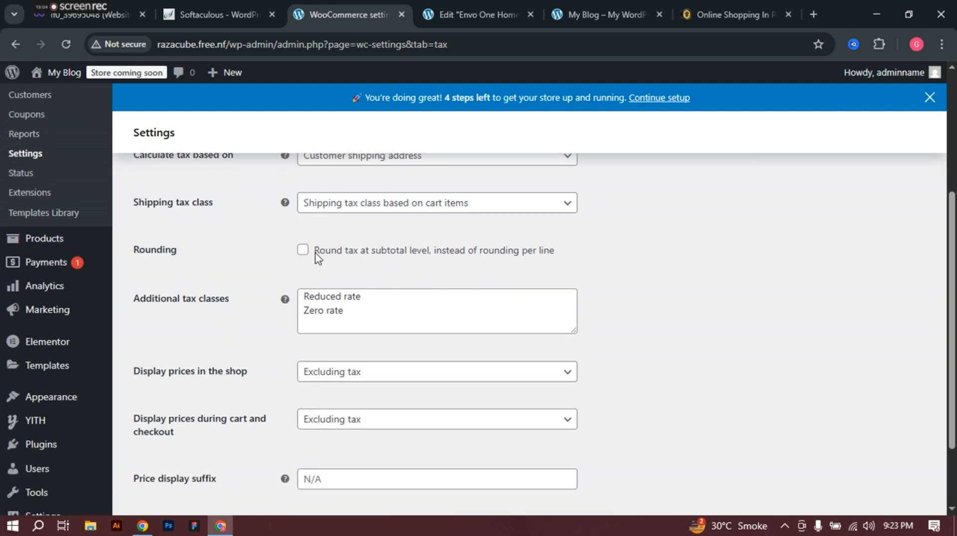
{"action": "scroll", "coordinate": [465, 224], "scroll_direction": "down", "scroll_amount": 2}
{"action": "scroll", "coordinate": [465, 227], "scroll_direction": "up", "scroll_amount": 1}
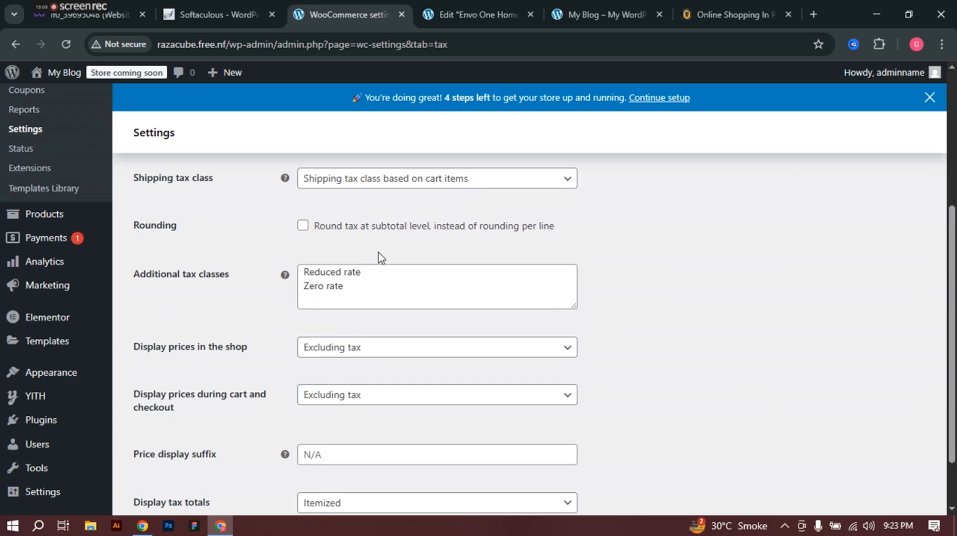
{"action": "left_click", "coordinate": [305, 229]}
Step: Enter product prices inclusive of tax and display shop and cart prices including tax
{"action": "scroll", "coordinate": [478, 289], "scroll_direction": "down", "scroll_amount": 1}
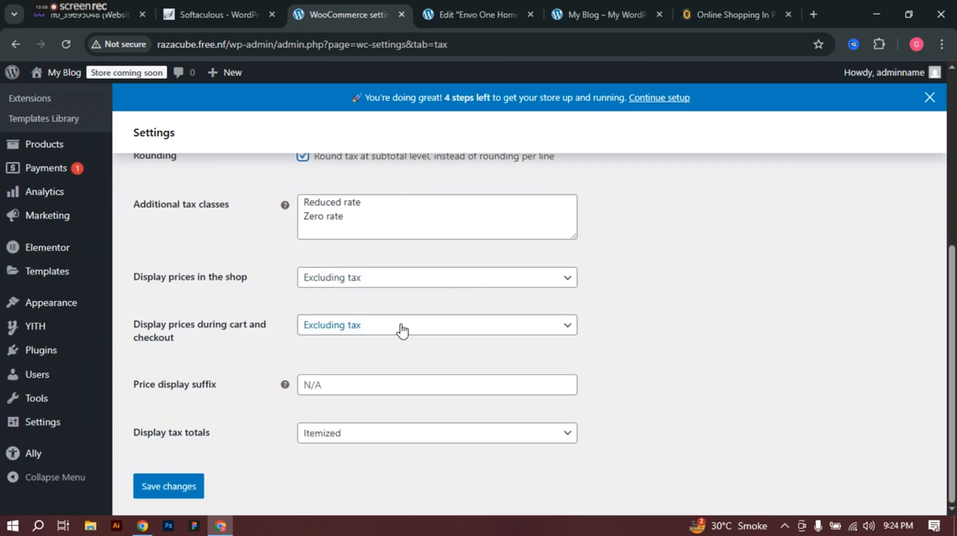
{"action": "scroll", "coordinate": [359, 348], "scroll_direction": "up", "scroll_amount": 1}
{"action": "scroll", "coordinate": [379, 341], "scroll_direction": "up", "scroll_amount": 4}
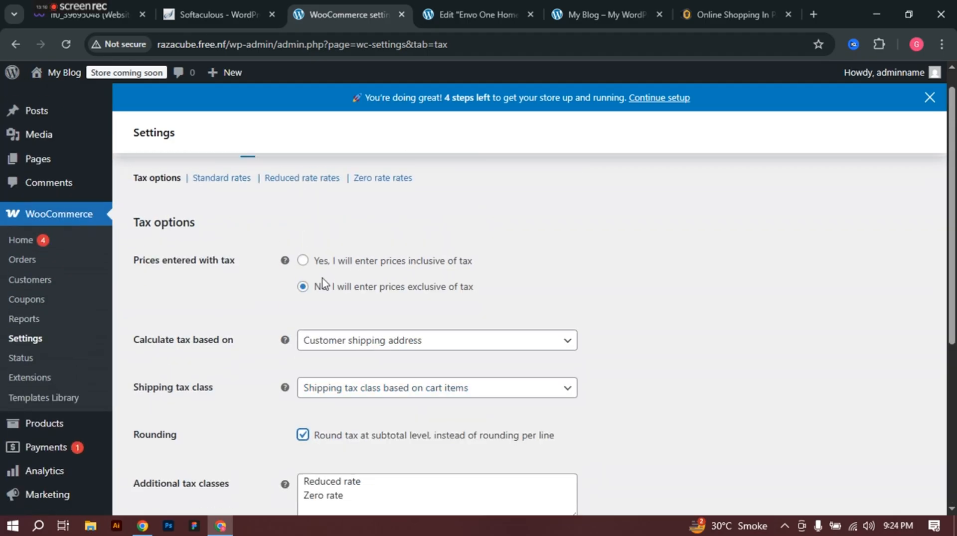
{"action": "left_click", "coordinate": [304, 263]}
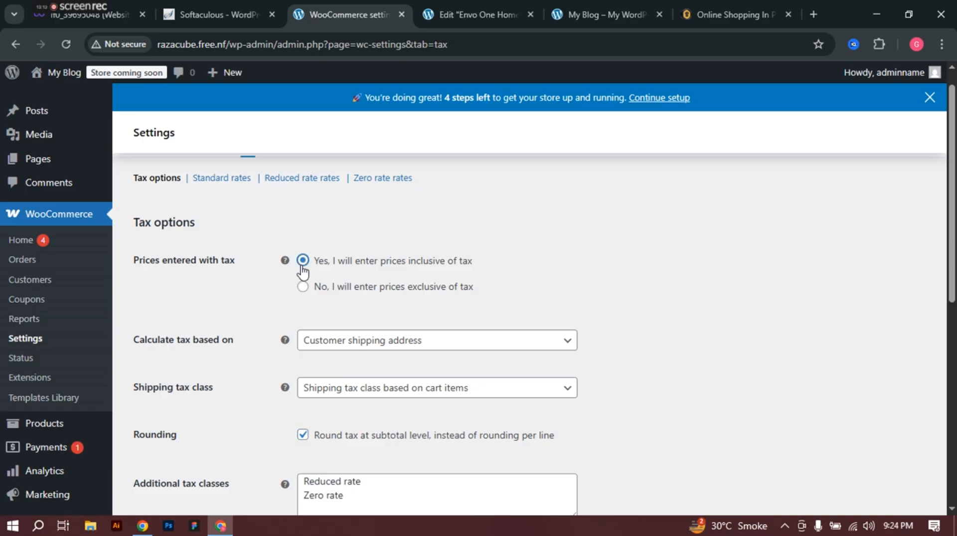
{"action": "scroll", "coordinate": [498, 289], "scroll_direction": "down", "scroll_amount": 1}
{"action": "scroll", "coordinate": [518, 277], "scroll_direction": "down", "scroll_amount": 2}
{"action": "scroll", "coordinate": [524, 258], "scroll_direction": "up", "scroll_amount": 3}
{"action": "scroll", "coordinate": [464, 259], "scroll_direction": "up", "scroll_amount": 1}
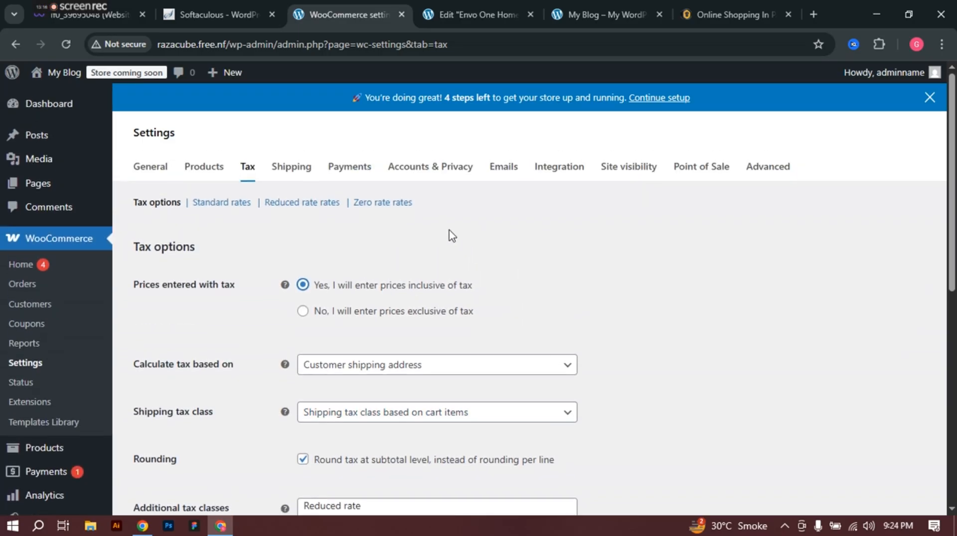
{"action": "scroll", "coordinate": [401, 305], "scroll_direction": "down", "scroll_amount": 8}
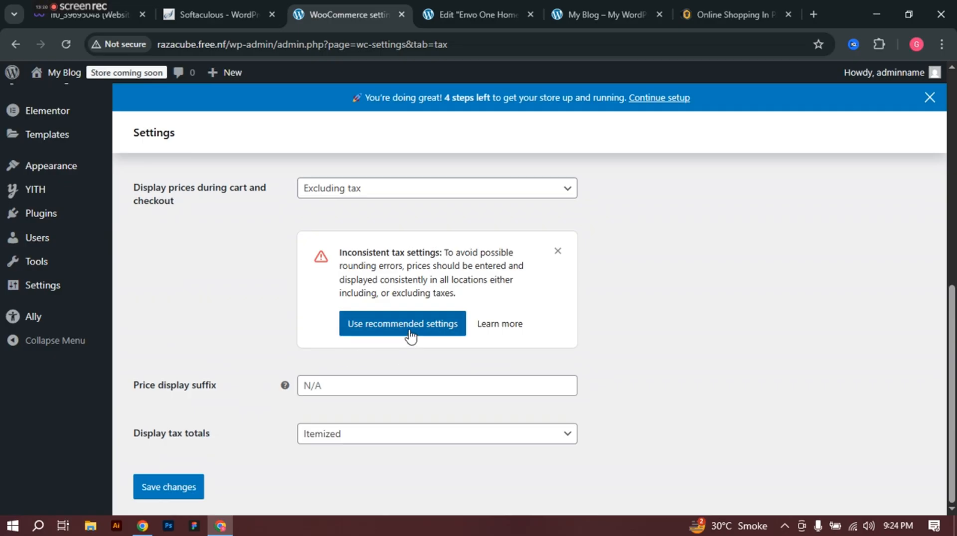
{"action": "left_click", "coordinate": [410, 334]}
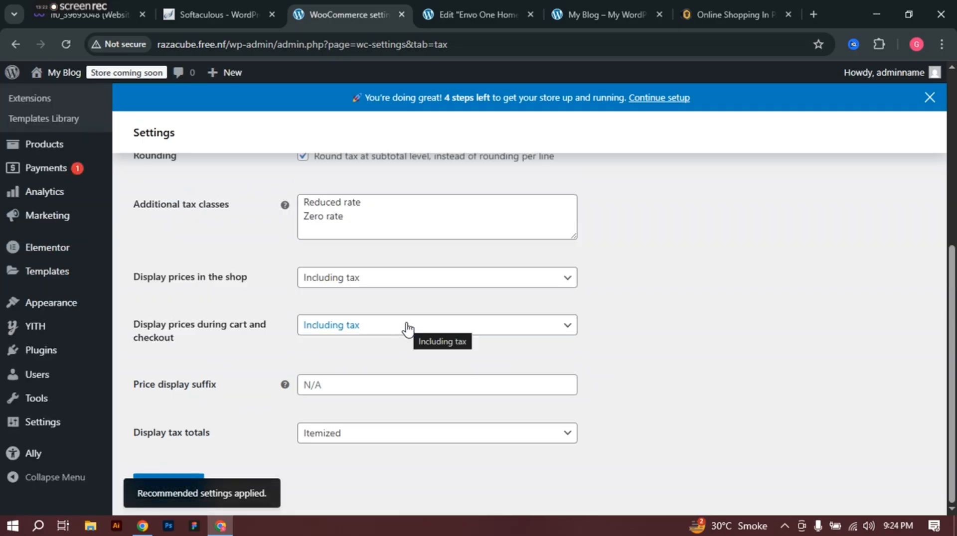
Step: Save the tax options
{"action": "scroll", "coordinate": [407, 328], "scroll_direction": "up", "scroll_amount": 6}
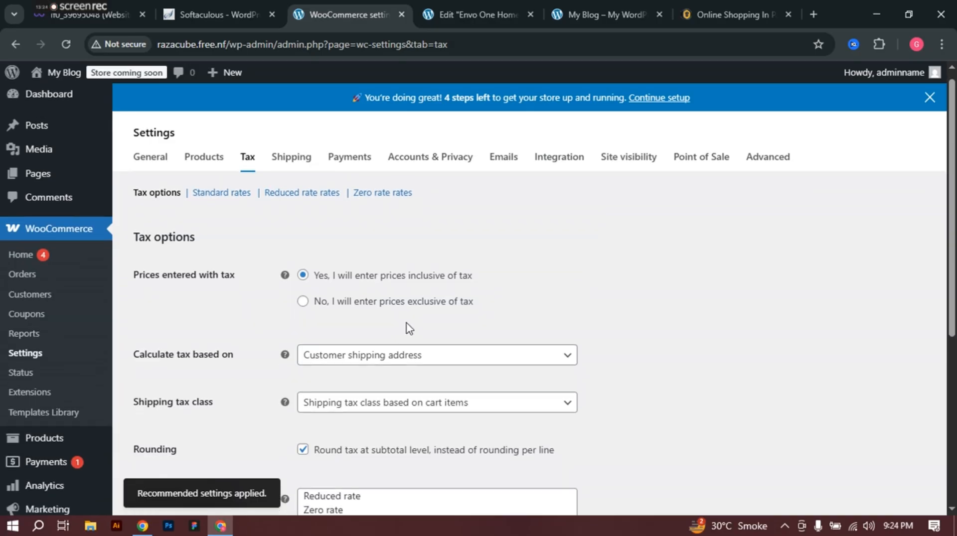
{"action": "scroll", "coordinate": [408, 328], "scroll_direction": "down", "scroll_amount": 3}
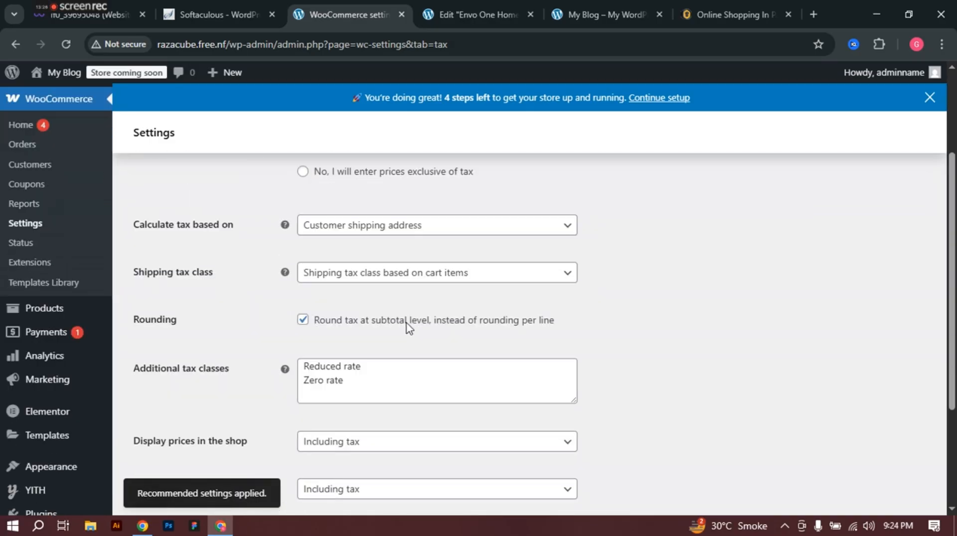
{"action": "scroll", "coordinate": [409, 328], "scroll_direction": "down", "scroll_amount": 3}
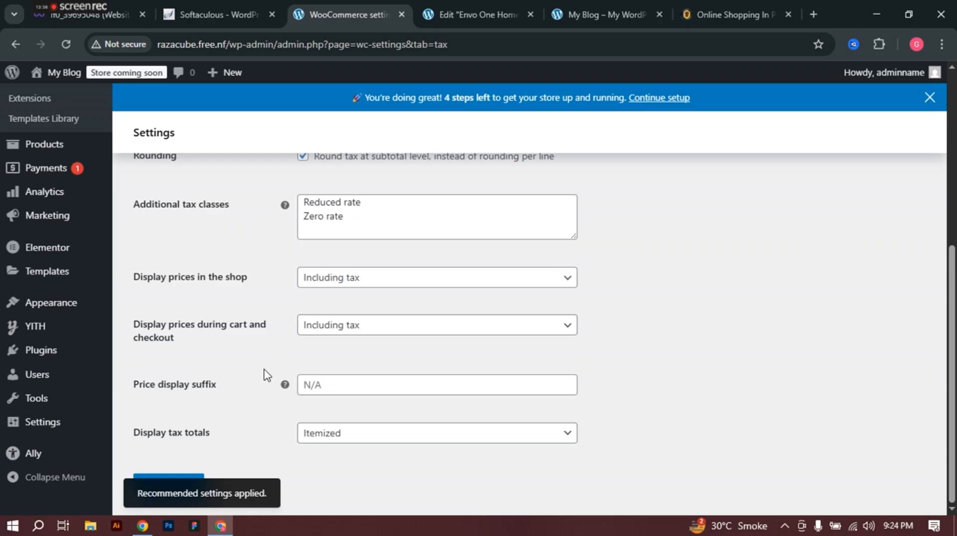
{"action": "left_click", "coordinate": [175, 487]}
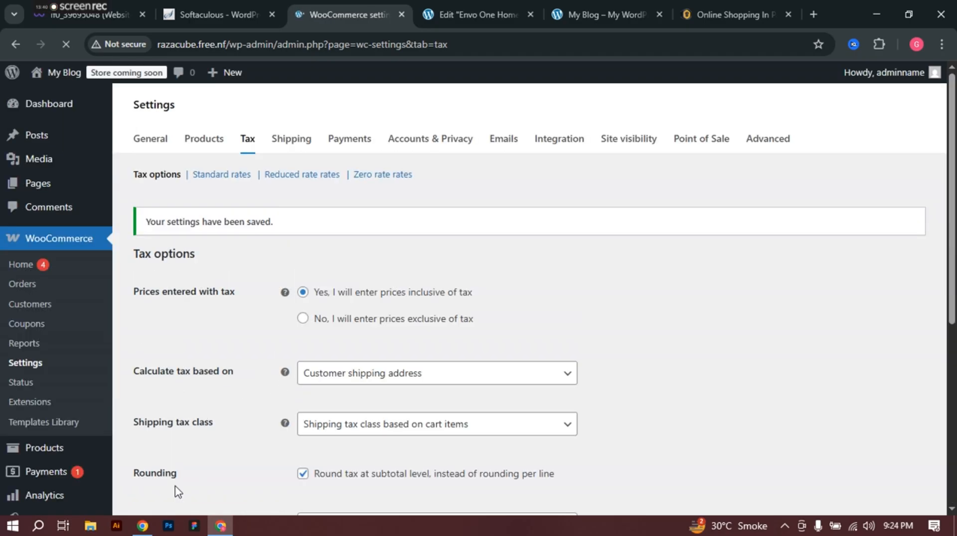
{"action": "left_click", "coordinate": [293, 139]}
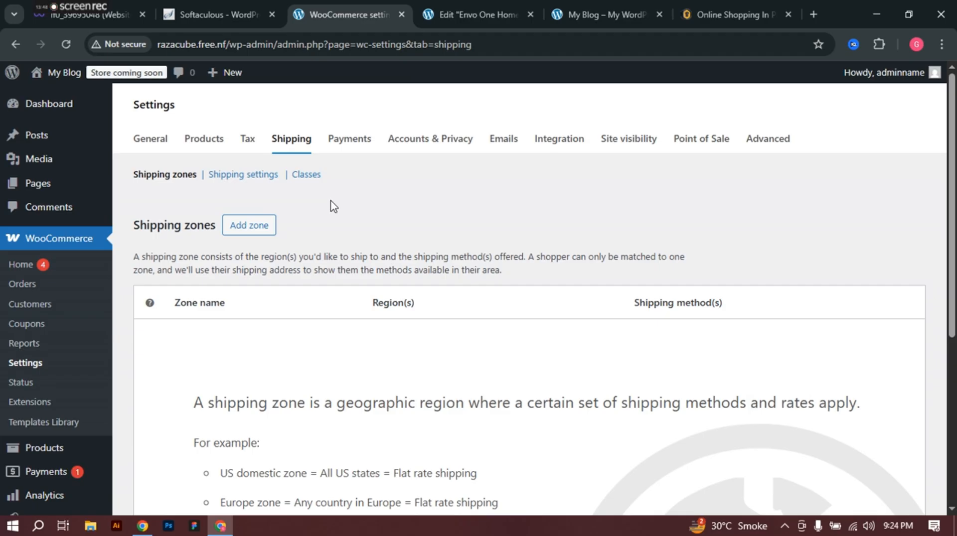
Step: Add a new shipping zone and start naming it Free Delivery
{"action": "scroll", "coordinate": [363, 222], "scroll_direction": "down", "scroll_amount": 5}
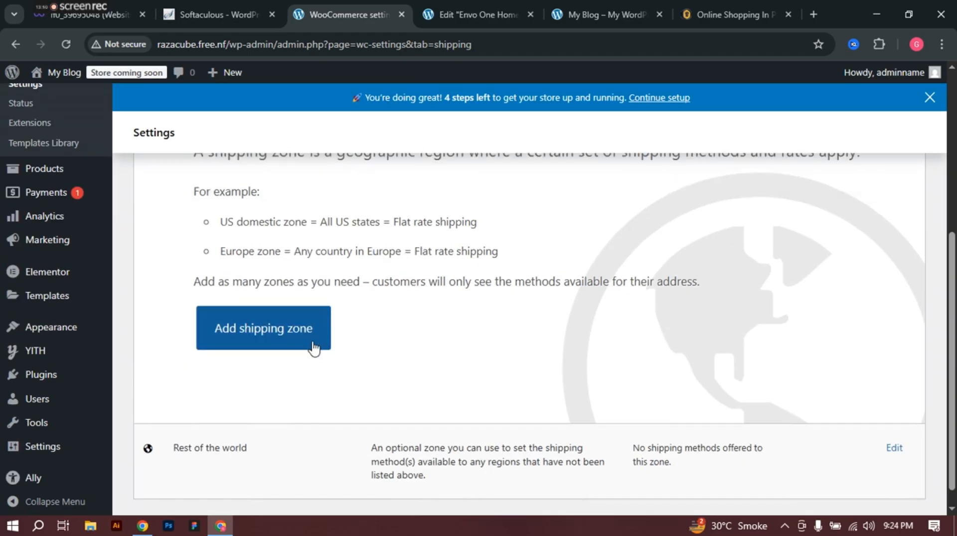
{"action": "left_click", "coordinate": [310, 344]}
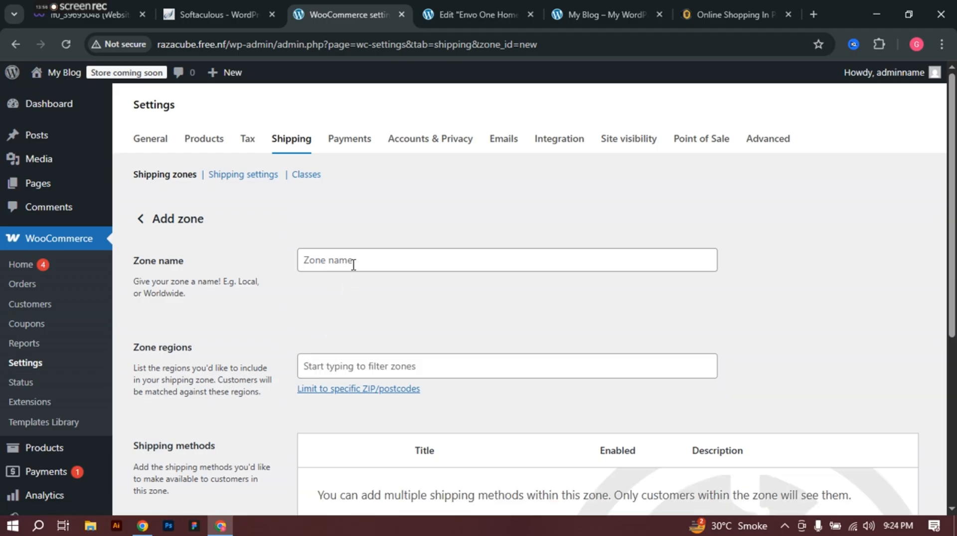
{"action": "scroll", "coordinate": [354, 272], "scroll_direction": "down", "scroll_amount": 1}
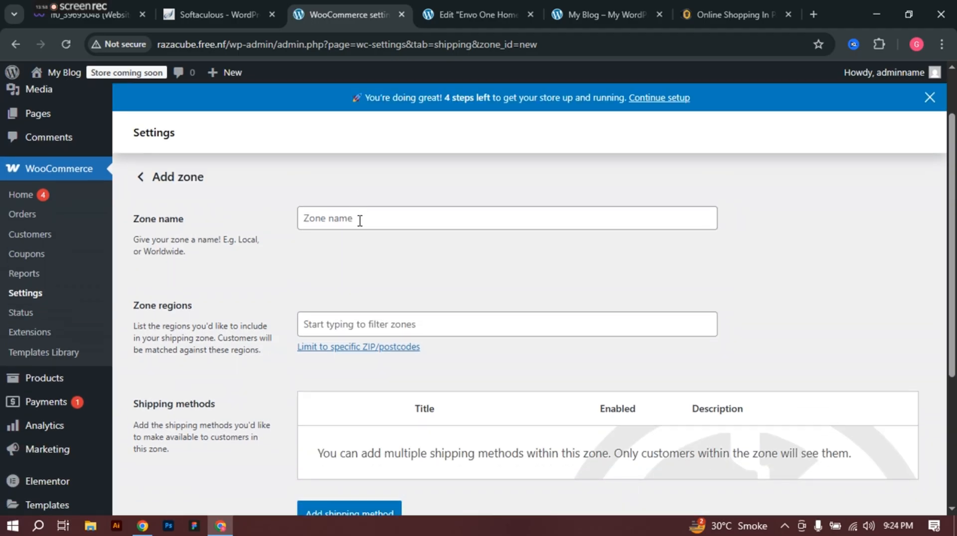
{"action": "left_click", "coordinate": [359, 219]}
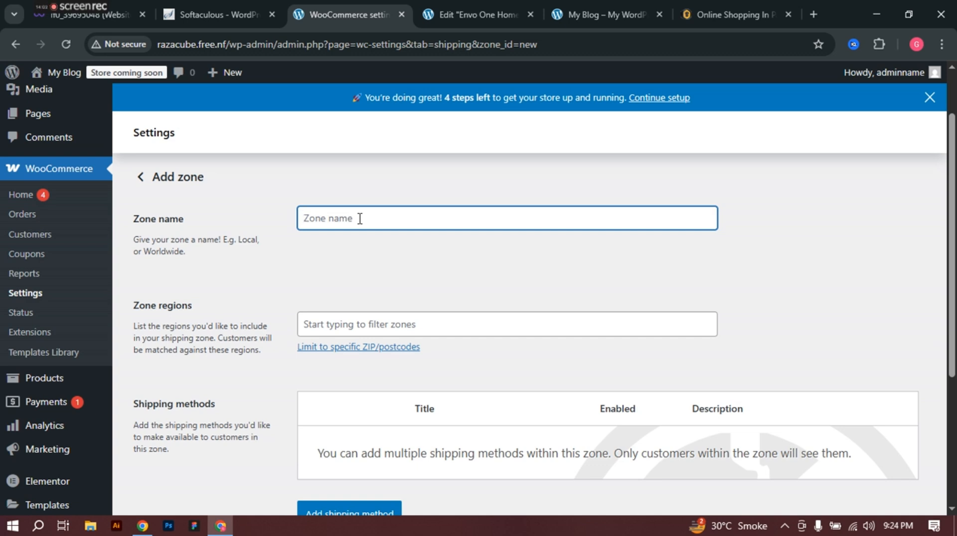
{"action": "type", "text": "Free Delivery"}
{"action": "scroll", "coordinate": [388, 254], "scroll_direction": "down", "scroll_amount": 2}
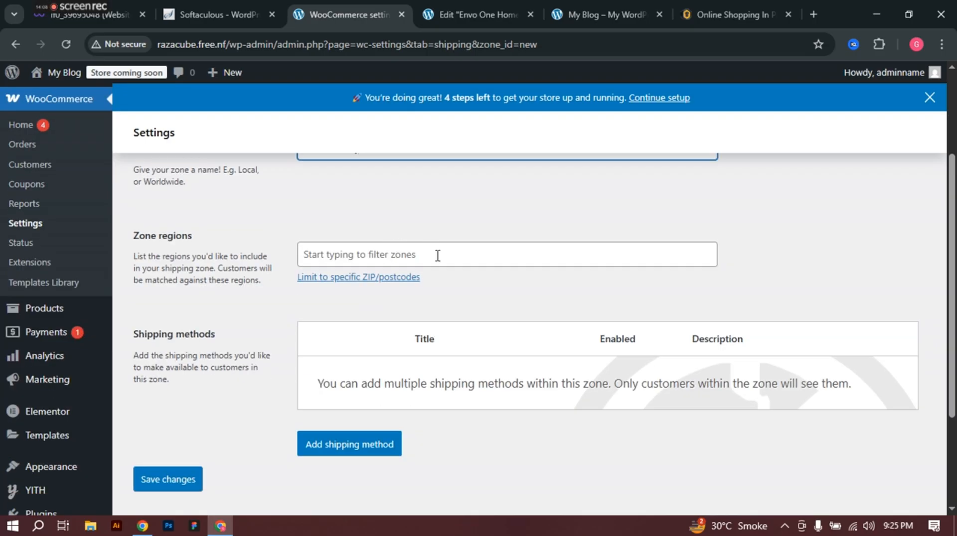
Step: Under Asia in Zone regions, tick Pakistan and Punjab, Pakistan
{"action": "left_click", "coordinate": [440, 253]}
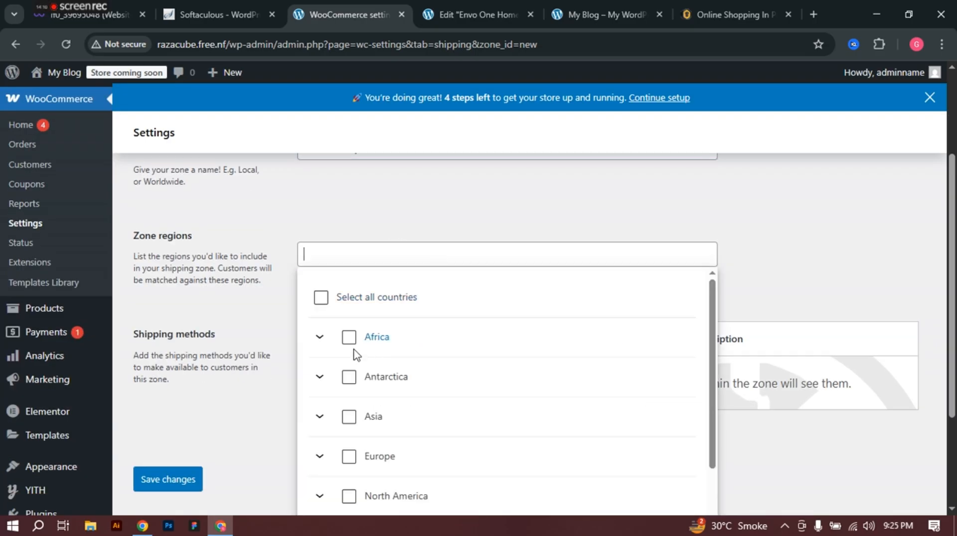
{"action": "scroll", "coordinate": [353, 356], "scroll_direction": "down", "scroll_amount": 2}
{"action": "scroll", "coordinate": [351, 352], "scroll_direction": "up", "scroll_amount": 2}
{"action": "left_click", "coordinate": [320, 422]}
{"action": "scroll", "coordinate": [419, 399], "scroll_direction": "down", "scroll_amount": 3}
{"action": "scroll", "coordinate": [428, 397], "scroll_direction": "down", "scroll_amount": 10}
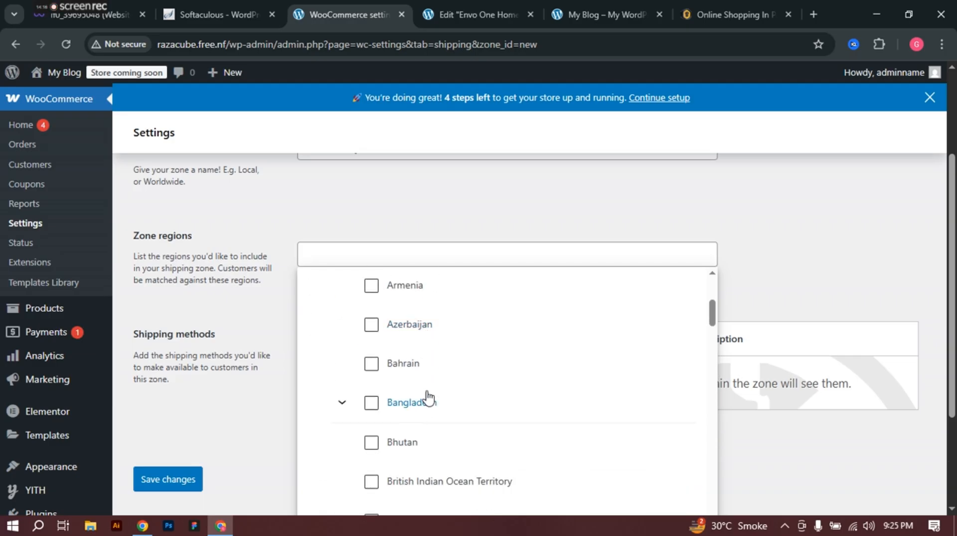
{"action": "scroll", "coordinate": [427, 397], "scroll_direction": "down", "scroll_amount": 15}
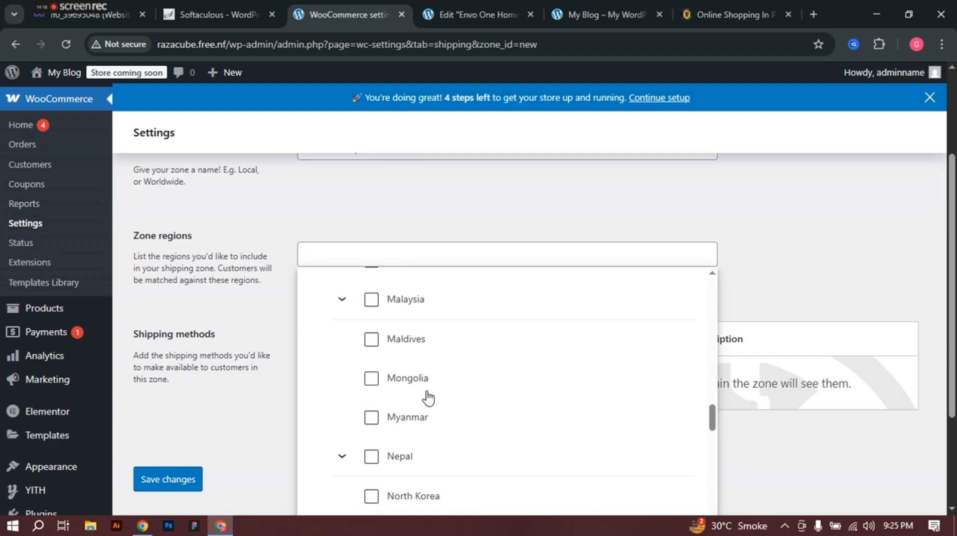
{"action": "left_click", "coordinate": [406, 370]}
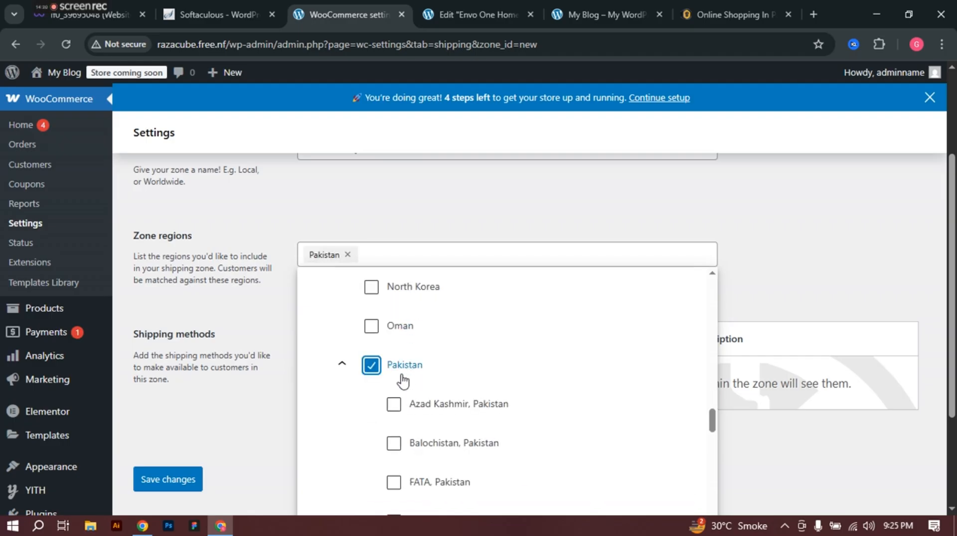
{"action": "scroll", "coordinate": [399, 380], "scroll_direction": "down", "scroll_amount": 3}
{"action": "scroll", "coordinate": [440, 327], "scroll_direction": "down", "scroll_amount": 3}
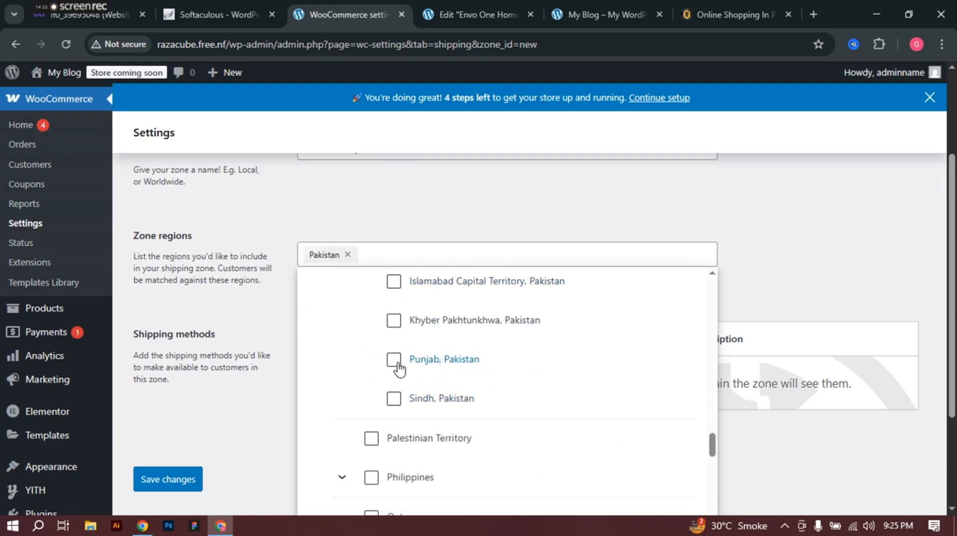
{"action": "left_click", "coordinate": [393, 361]}
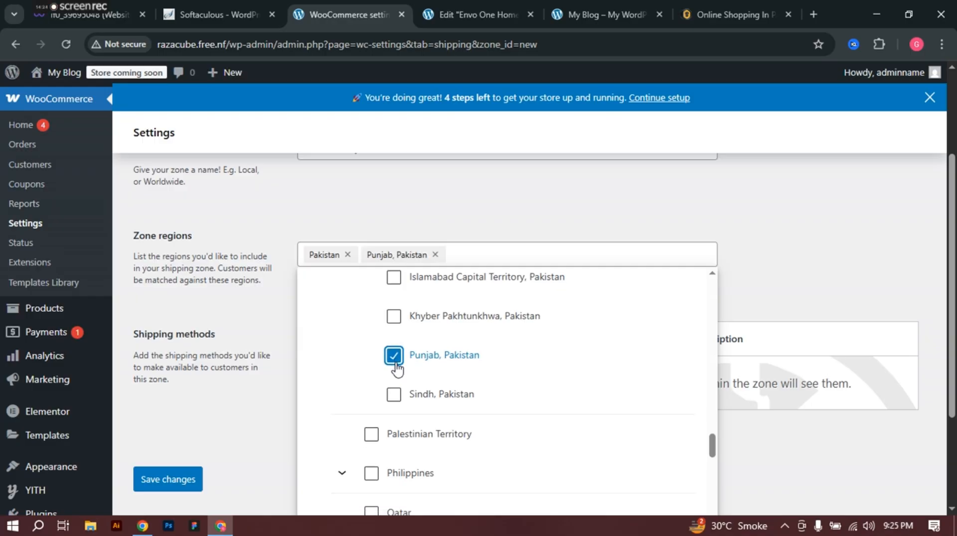
{"action": "scroll", "coordinate": [391, 367], "scroll_direction": "down", "scroll_amount": 20}
{"action": "left_click", "coordinate": [255, 439]}
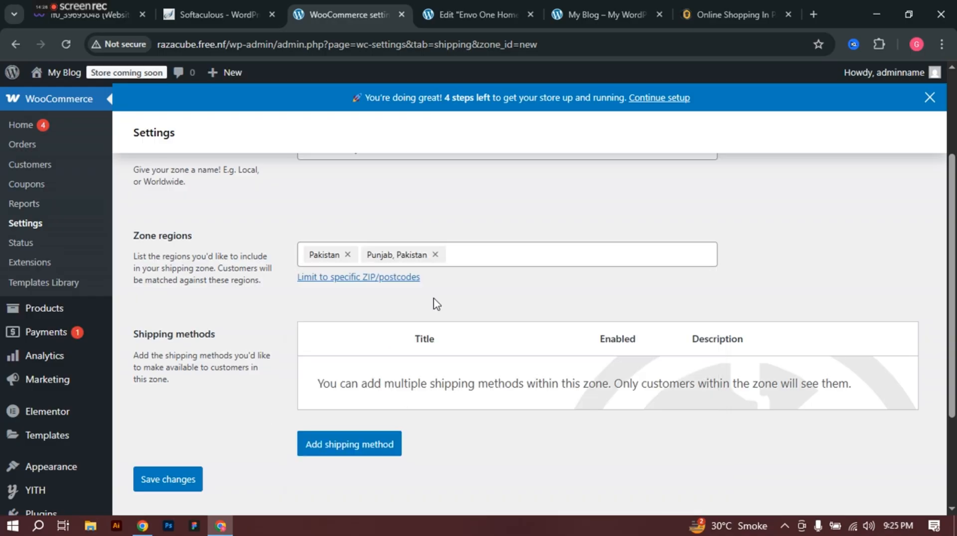
{"action": "scroll", "coordinate": [479, 275], "scroll_direction": "down", "scroll_amount": 3}
Step: Choose Free shipping for the zone, requiring a minimum order amount
{"action": "left_click", "coordinate": [357, 313]}
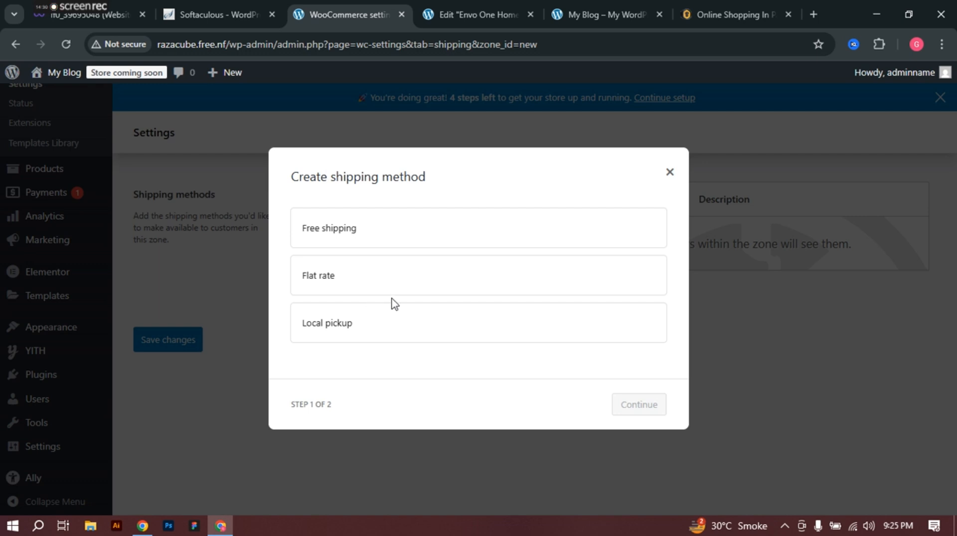
{"action": "left_click", "coordinate": [365, 289]}
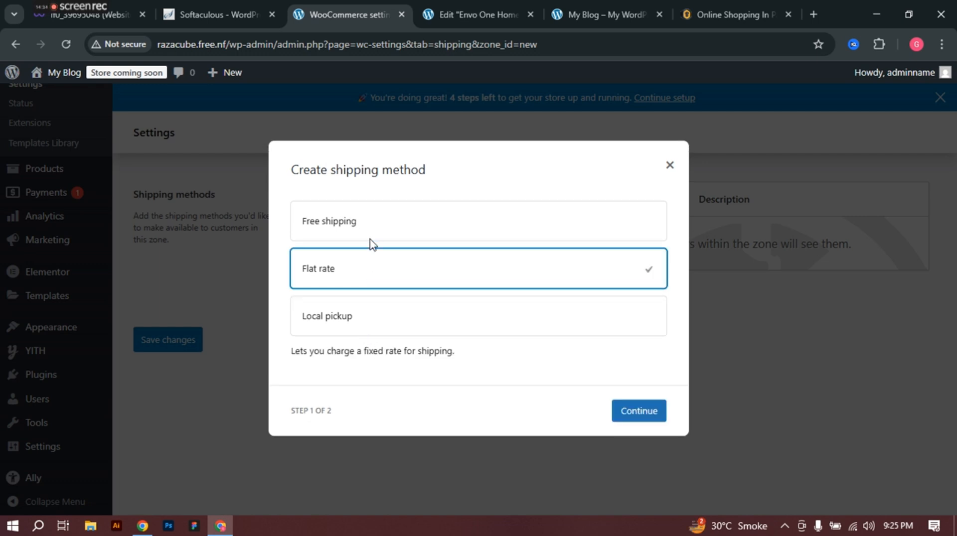
{"action": "left_click", "coordinate": [377, 220]}
{"action": "left_click", "coordinate": [642, 424]}
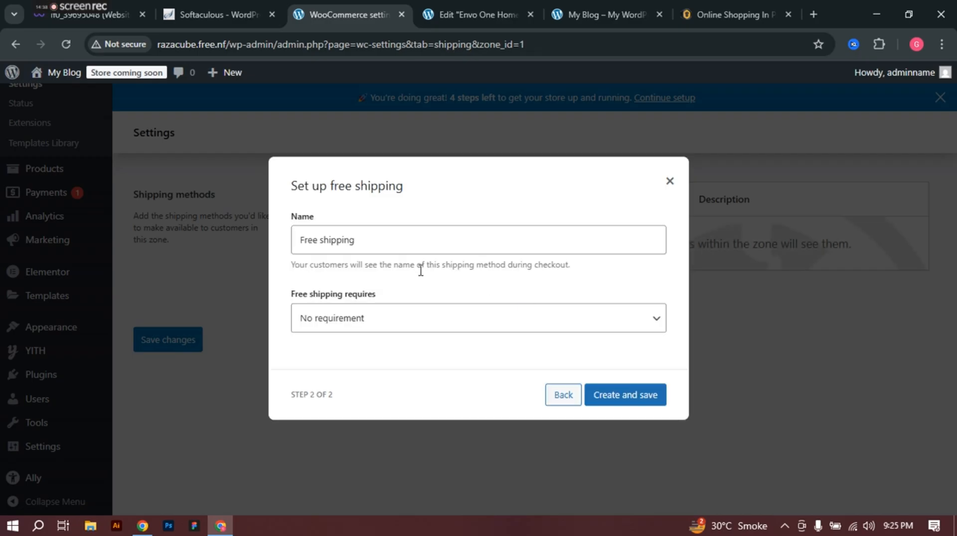
{"action": "left_click", "coordinate": [367, 322]}
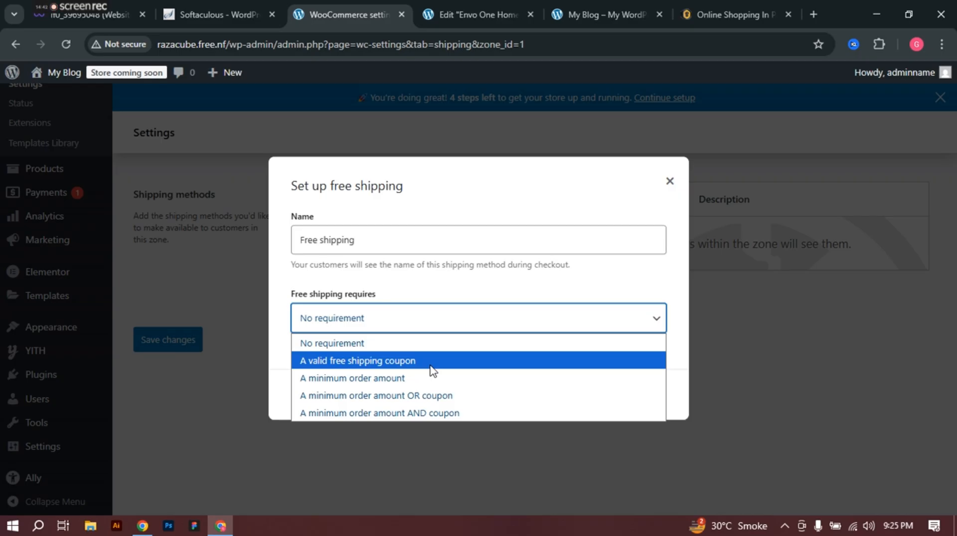
{"action": "left_click", "coordinate": [388, 383]}
Step: Set the minimum order amount to 2000, applied before coupon discount, and create the method
{"action": "left_click", "coordinate": [357, 328]}
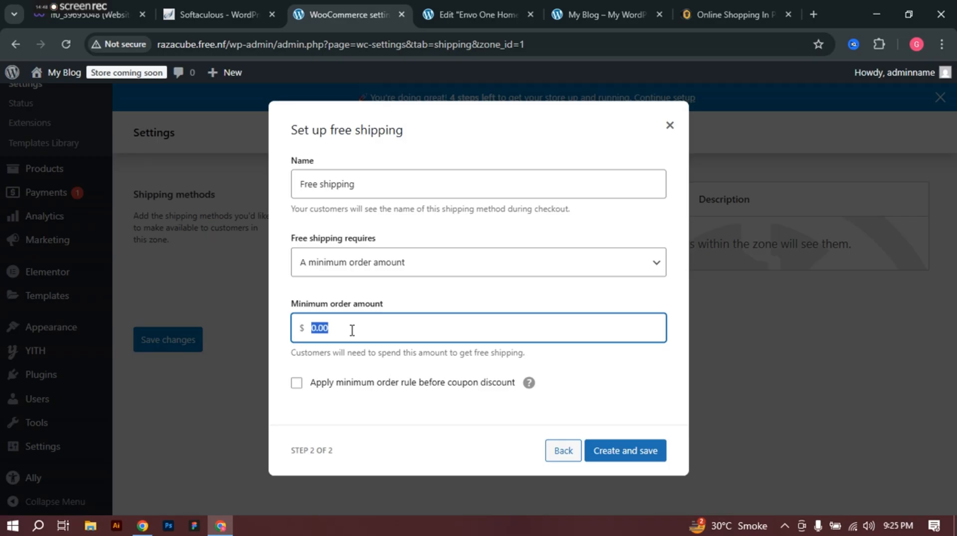
{"action": "type", "text": "200"}
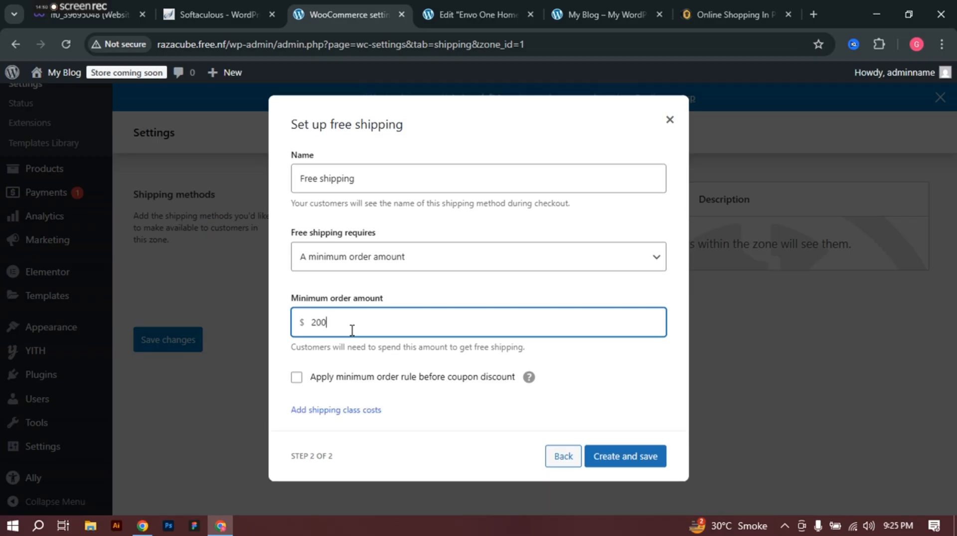
{"action": "key", "text": "BackSpace"}
{"action": "type", "text": "10"}
{"action": "key", "text": "BackSpace"}
{"action": "type", "text": "500"}
{"action": "left_click", "coordinate": [298, 380]}
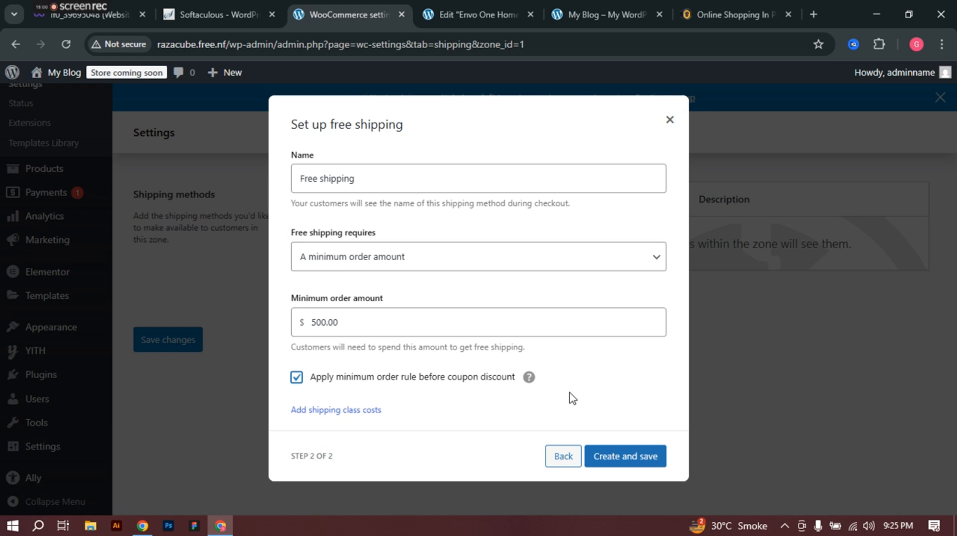
{"action": "double_click", "coordinate": [320, 325]}
{"action": "type", "text": "2"}
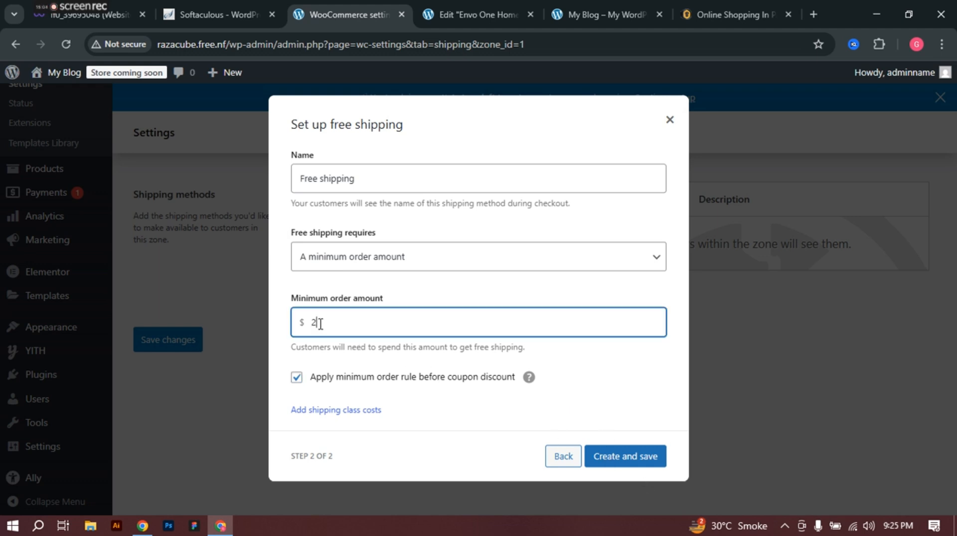
{"action": "type", "text": "000"}
{"action": "left_click", "coordinate": [624, 459]}
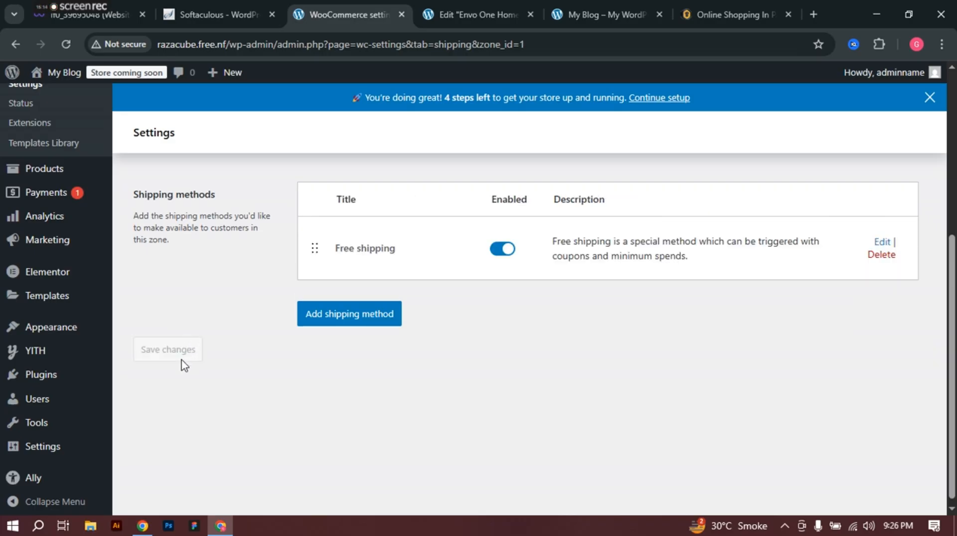
{"action": "scroll", "coordinate": [298, 389], "scroll_direction": "up", "scroll_amount": 1}
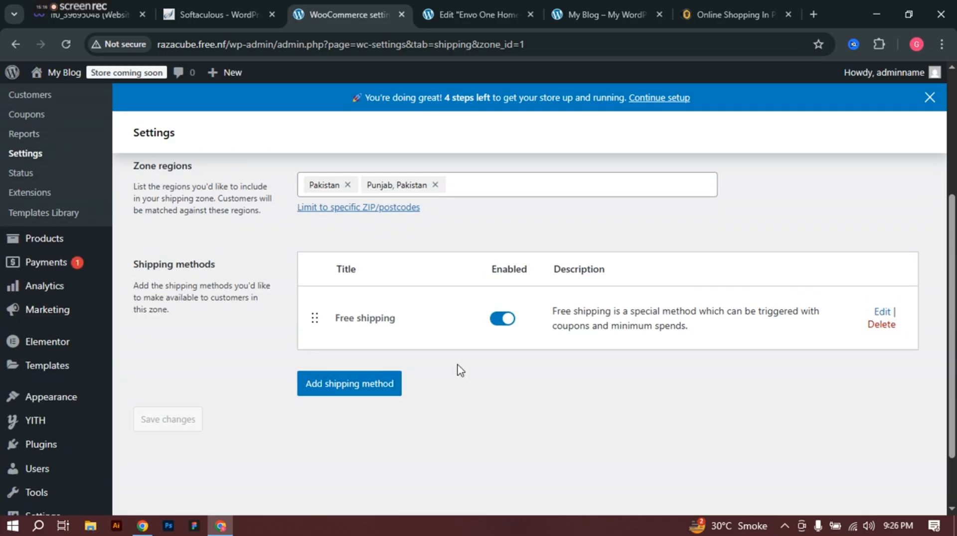
{"action": "scroll", "coordinate": [270, 343], "scroll_direction": "up", "scroll_amount": 1}
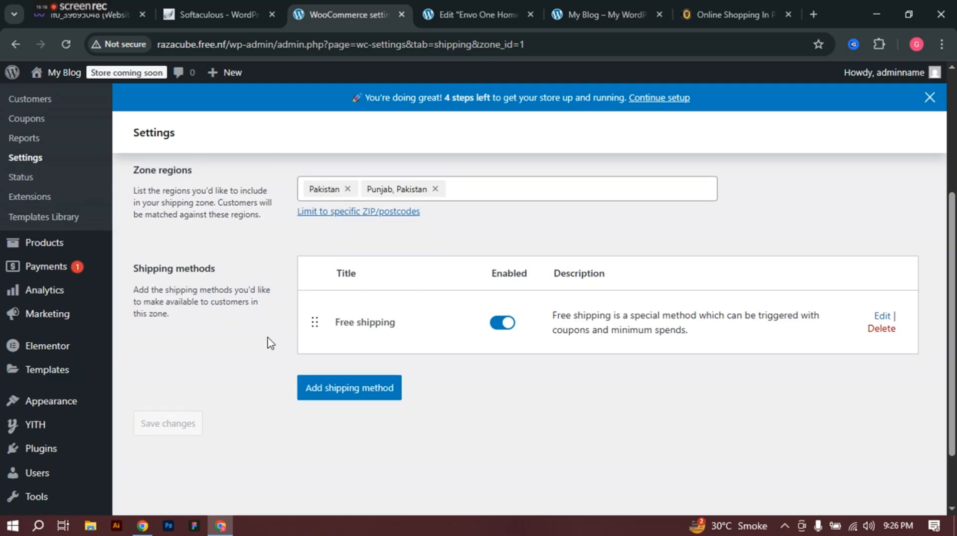
{"action": "scroll", "coordinate": [271, 344], "scroll_direction": "up", "scroll_amount": 3}
Step: Under Take offline payments, enable Direct bank transfer and Cash on delivery
{"action": "left_click", "coordinate": [348, 172]}
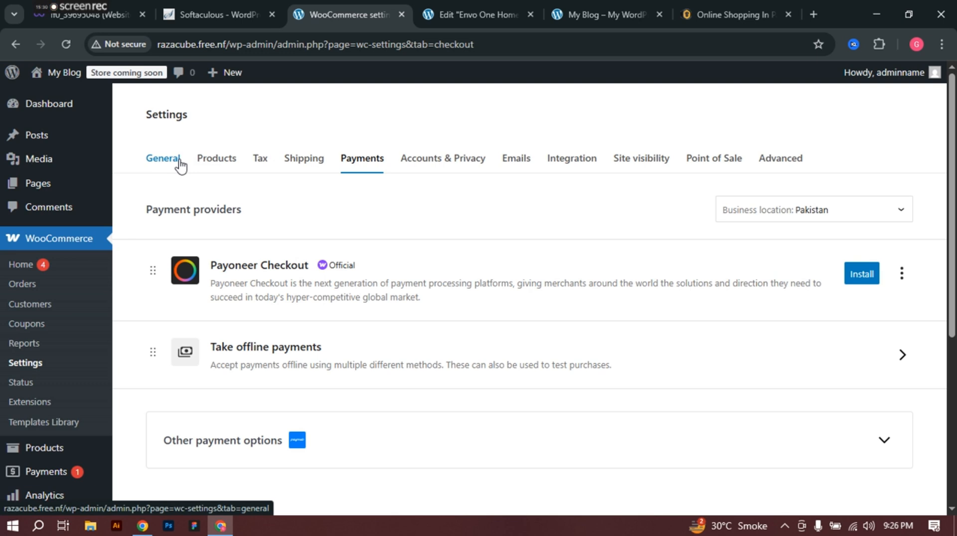
{"action": "scroll", "coordinate": [628, 284], "scroll_direction": "down", "scroll_amount": 2}
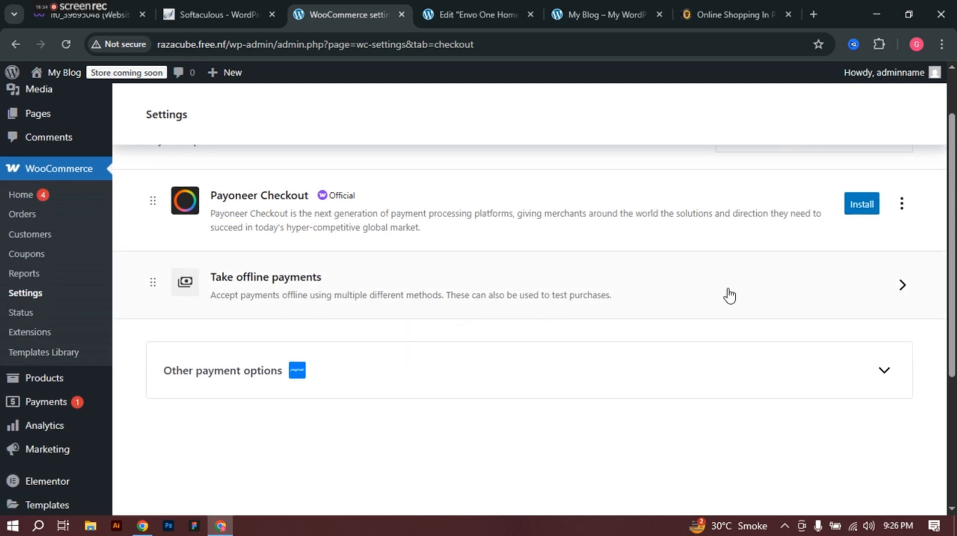
{"action": "left_click", "coordinate": [887, 291]}
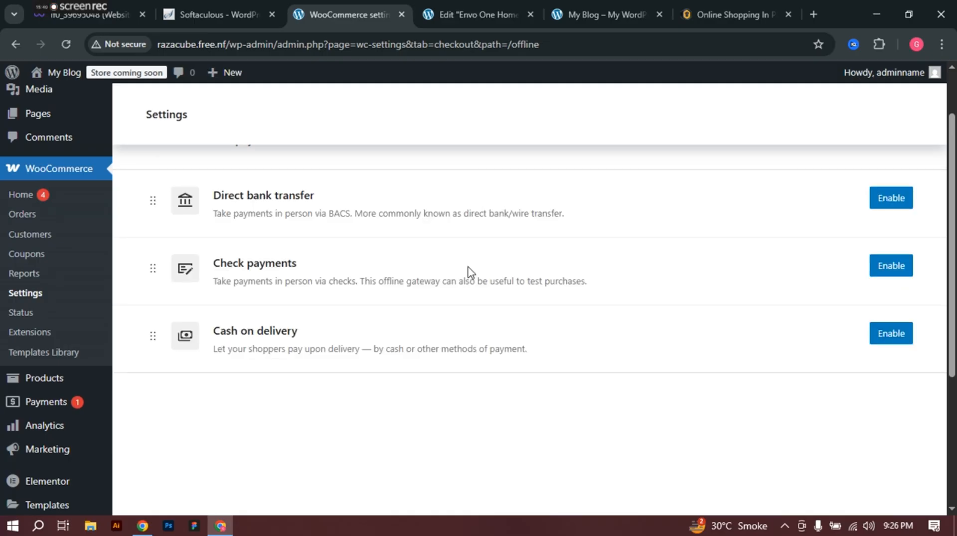
{"action": "left_click", "coordinate": [891, 199]}
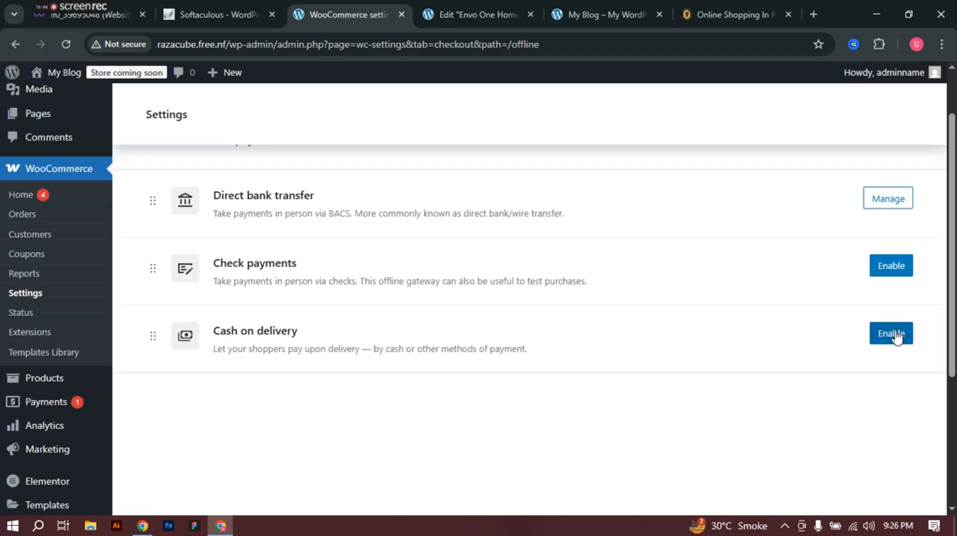
{"action": "left_click", "coordinate": [892, 333]}
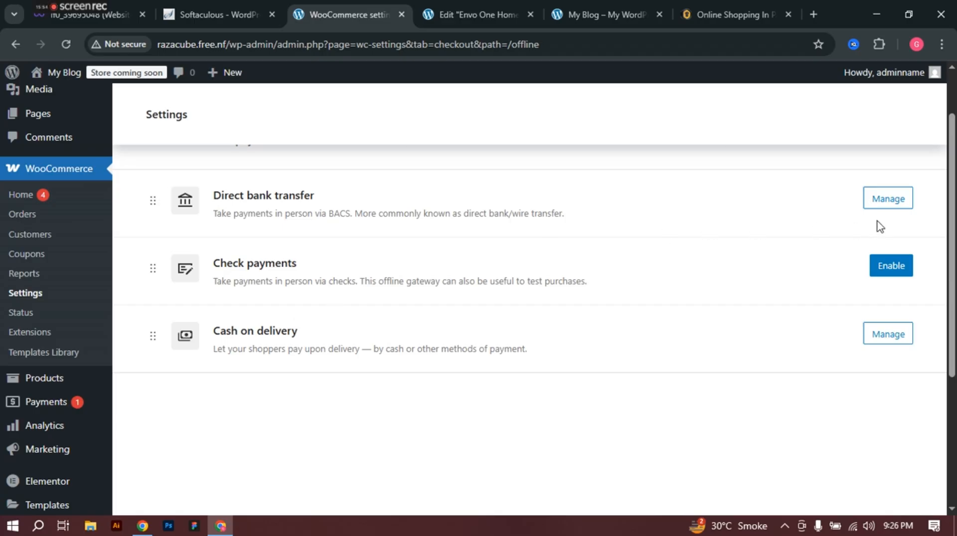
{"action": "right_click", "coordinate": [891, 202]}
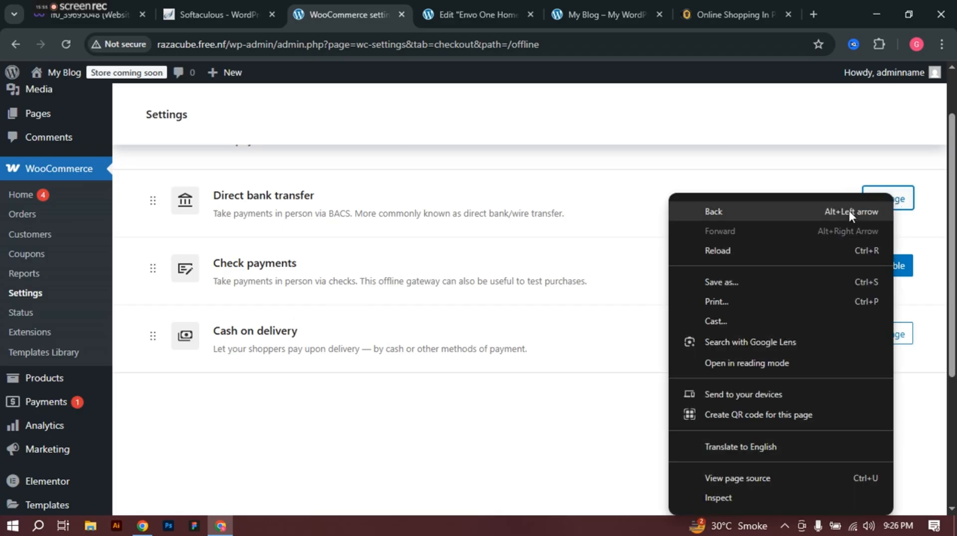
{"action": "left_click", "coordinate": [914, 201]}
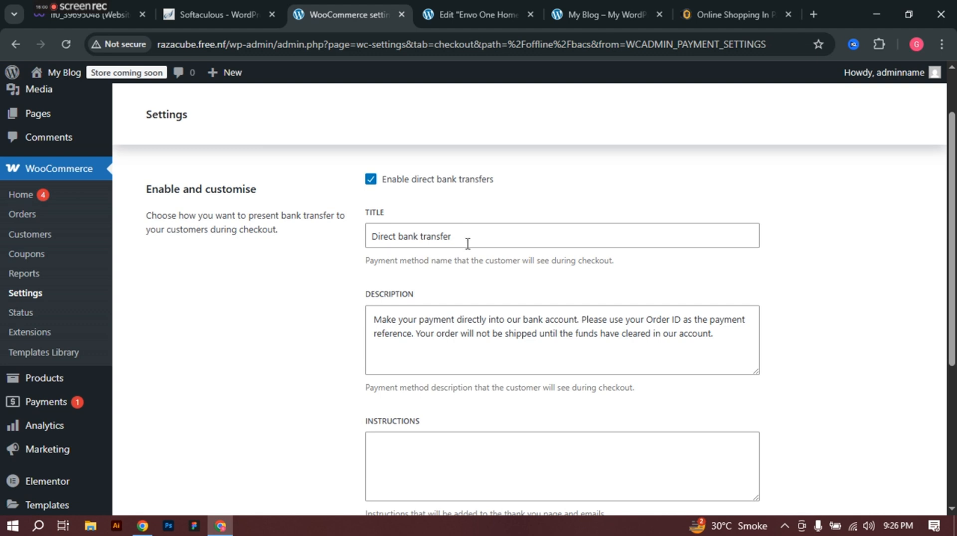
Step: Scroll down the WooCommerce payment methods list to reach Direct bank transfer's Manage link
{"action": "scroll", "coordinate": [470, 236], "scroll_direction": "down", "scroll_amount": 2}
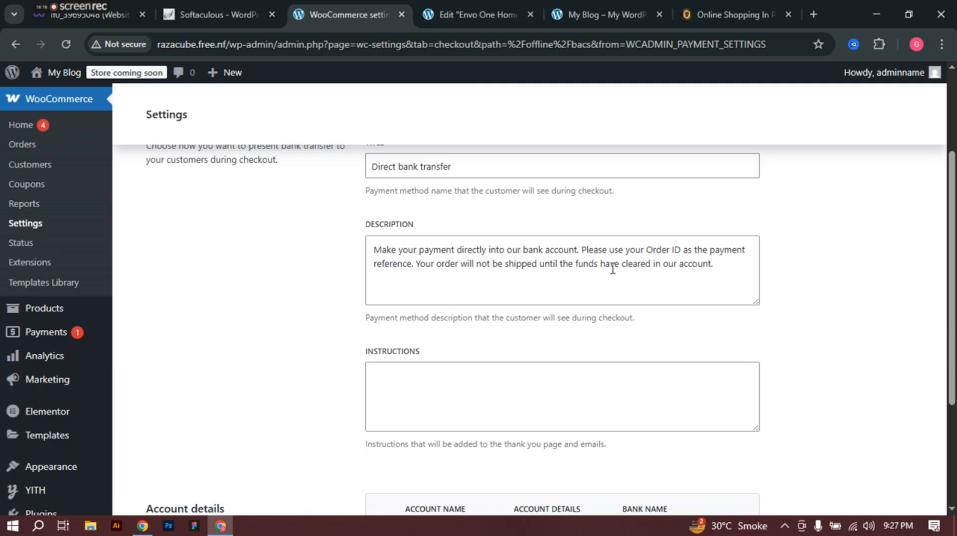
Step: Scroll down the Direct bank transfer settings to the Account details section
{"action": "scroll", "coordinate": [612, 269], "scroll_direction": "down", "scroll_amount": 2}
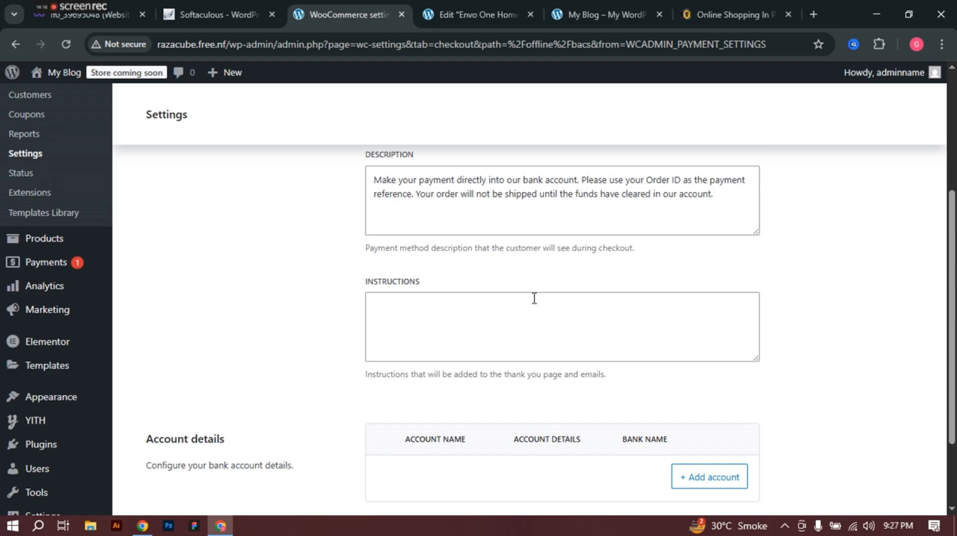
{"action": "scroll", "coordinate": [528, 307], "scroll_direction": "down", "scroll_amount": 1}
{"action": "scroll", "coordinate": [521, 315], "scroll_direction": "down", "scroll_amount": 1}
Step: Start a new bank account entry with Pakistan as its country
{"action": "left_click", "coordinate": [698, 375]}
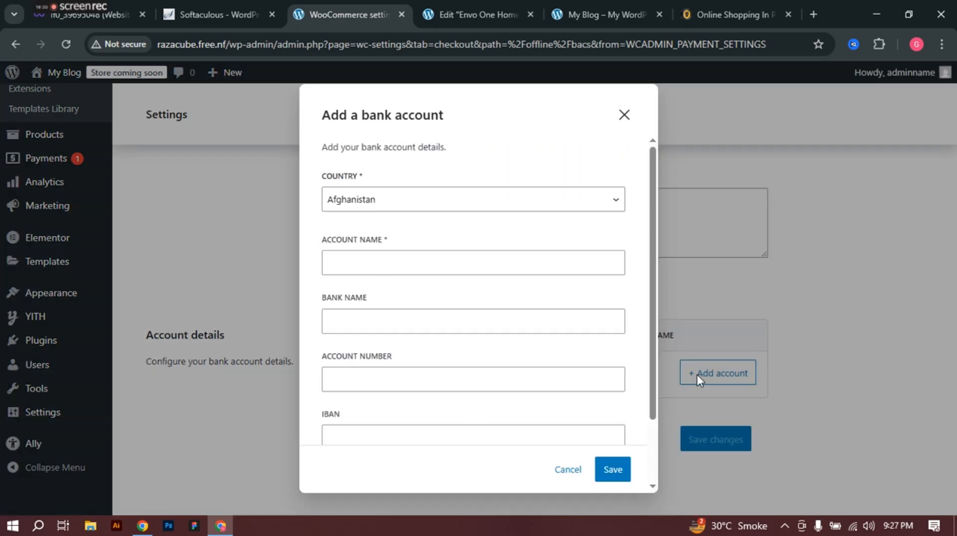
{"action": "left_click", "coordinate": [382, 213]}
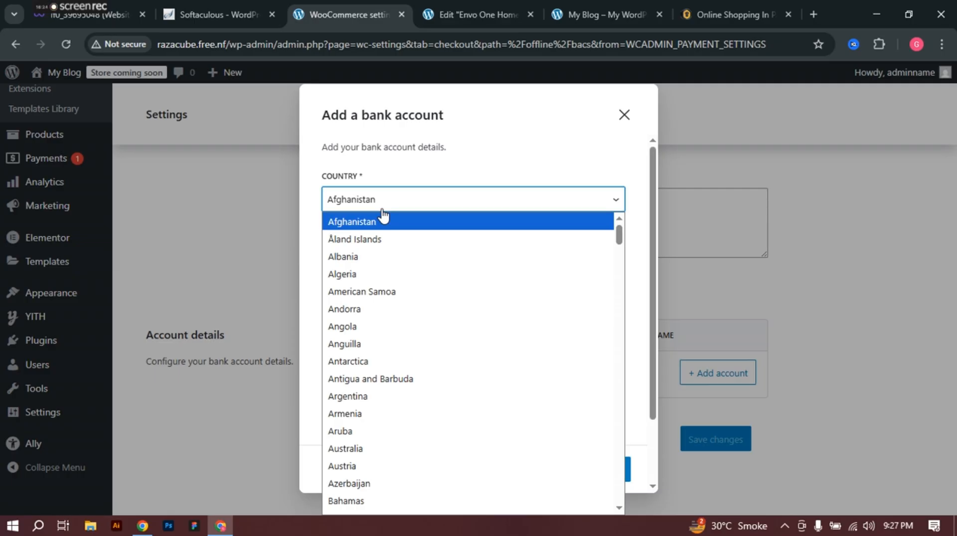
{"action": "key", "text": "p"}
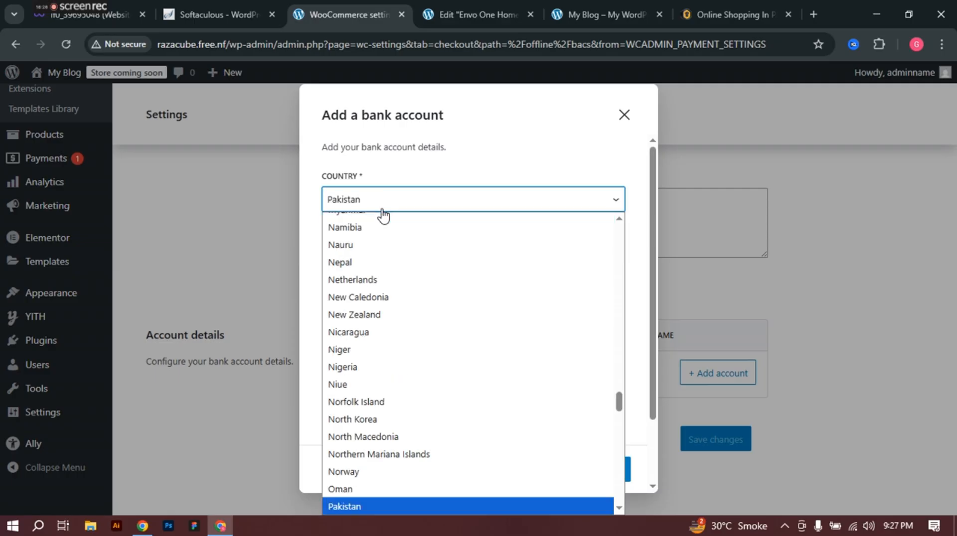
{"action": "scroll", "coordinate": [358, 448], "scroll_direction": "down", "scroll_amount": 4}
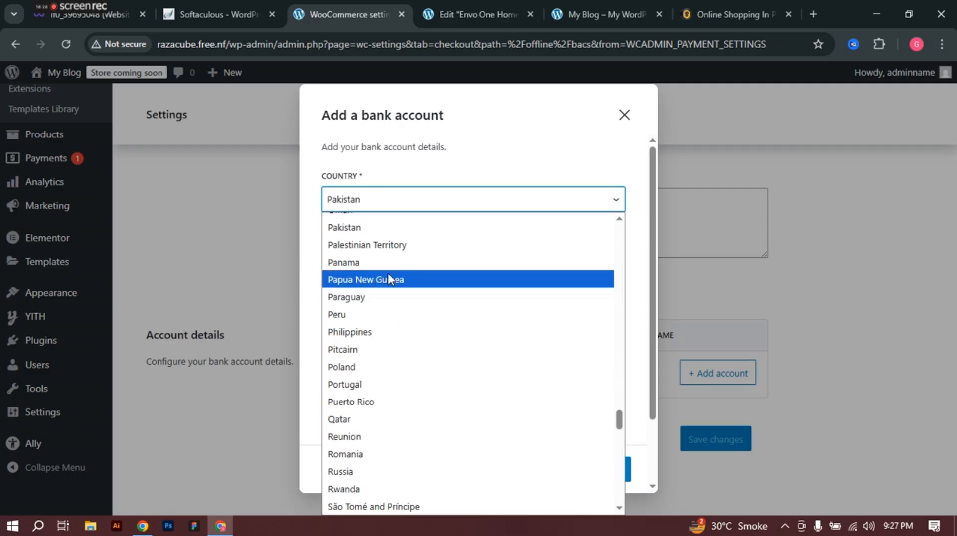
{"action": "left_click", "coordinate": [383, 230]}
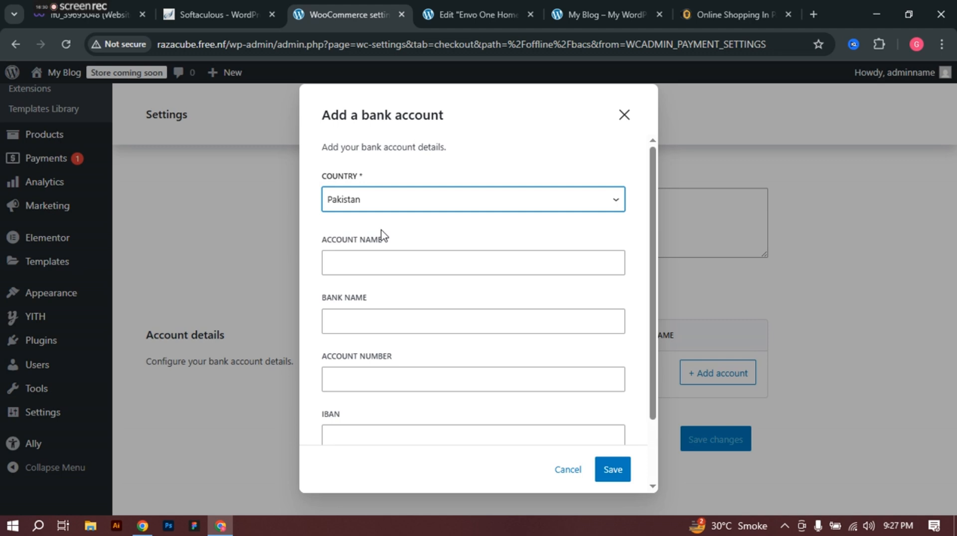
Step: Enter the account holder's name, bank name HBL Bank, and the account number
{"action": "left_click", "coordinate": [410, 264]}
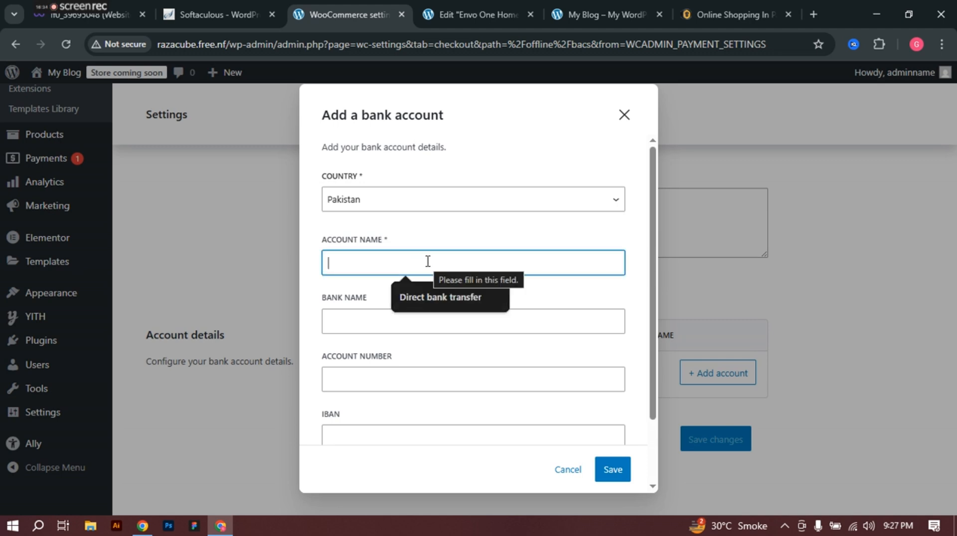
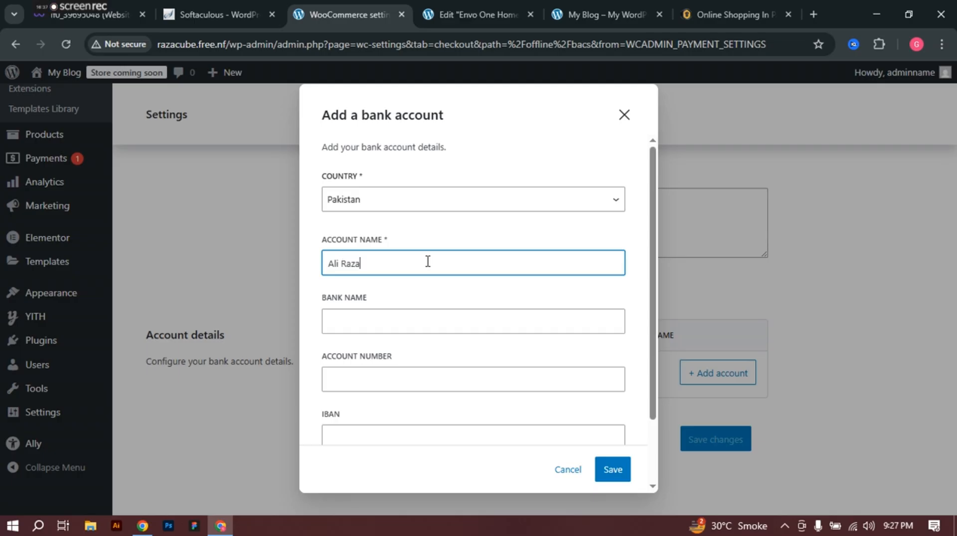
{"action": "left_click", "coordinate": [415, 322]}
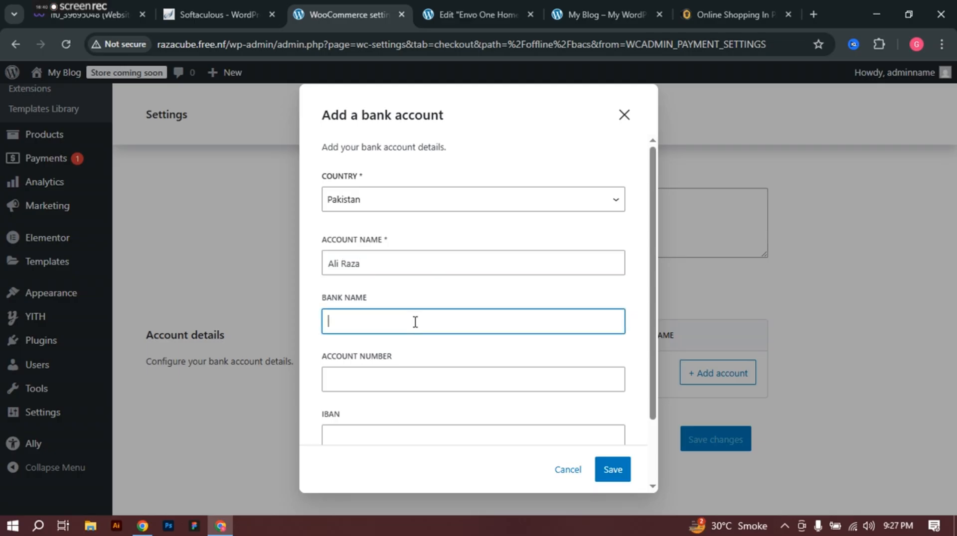
{"action": "type", "text": "HBL Bank"}
{"action": "scroll", "coordinate": [414, 320], "scroll_direction": "down", "scroll_amount": 2}
{"action": "left_click", "coordinate": [411, 315]}
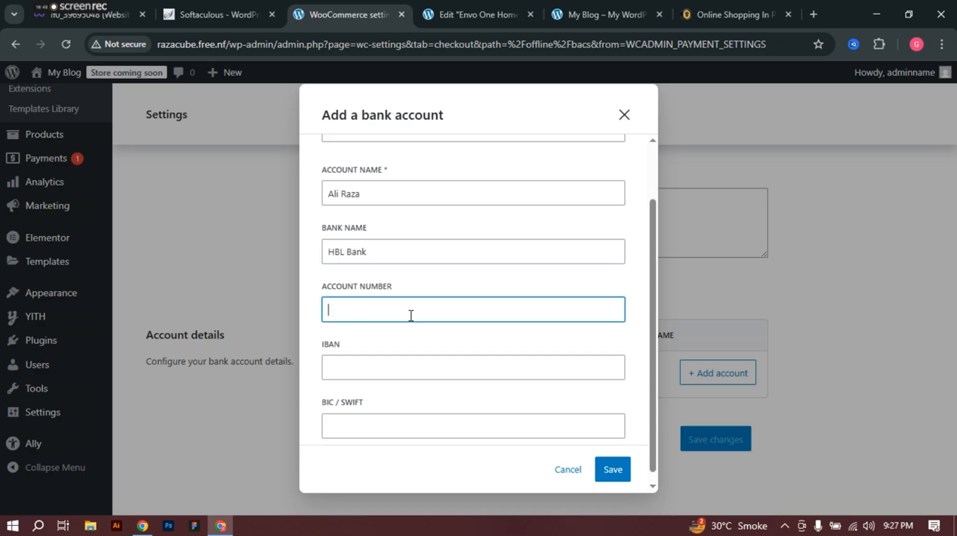
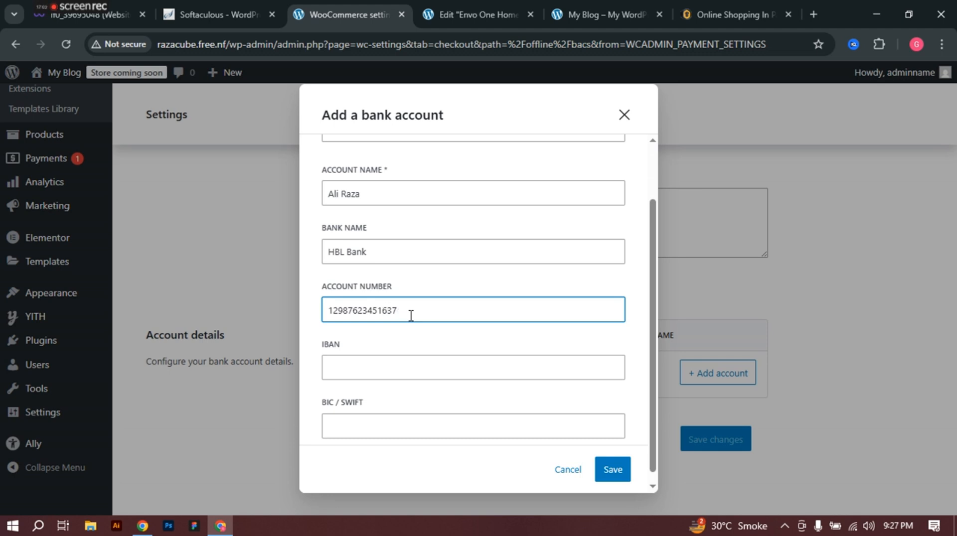
Step: Type the beginning of the account's IBAN
{"action": "scroll", "coordinate": [406, 316], "scroll_direction": "down", "scroll_amount": 1}
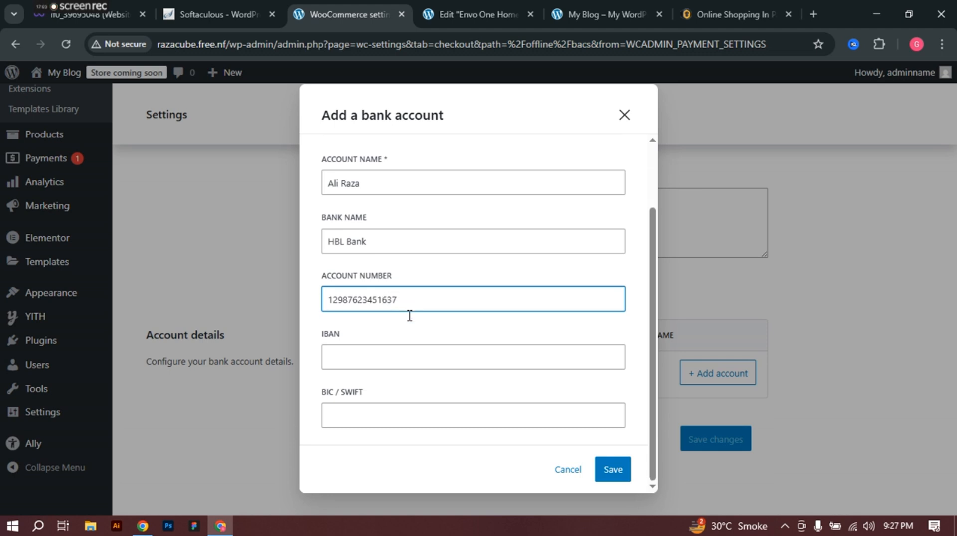
{"action": "left_click", "coordinate": [364, 353]}
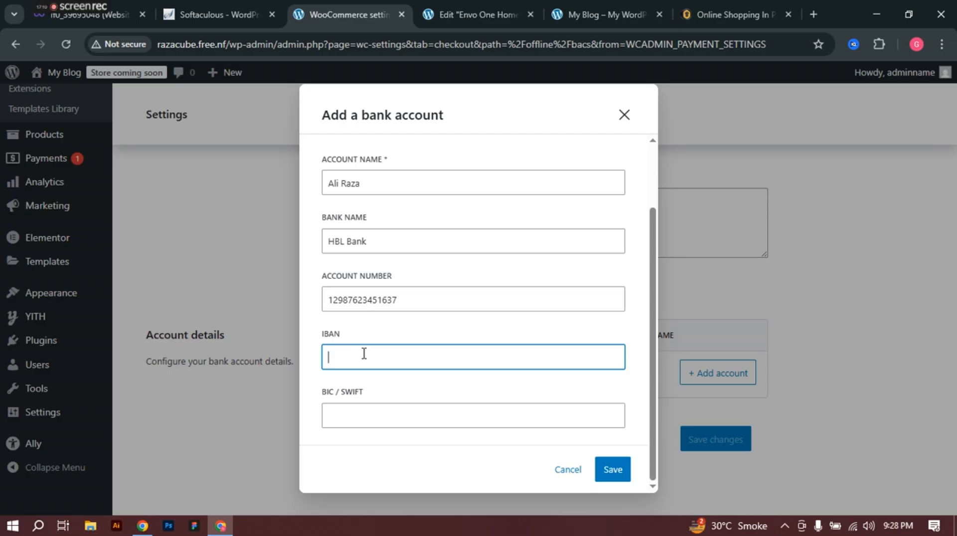
Step: Complete the IBAN with the copied account number and save the HBL Bank account
{"action": "left_click", "coordinate": [408, 300]}
{"action": "double_click", "coordinate": [408, 300]}
{"action": "key", "text": "ctrl+c"}
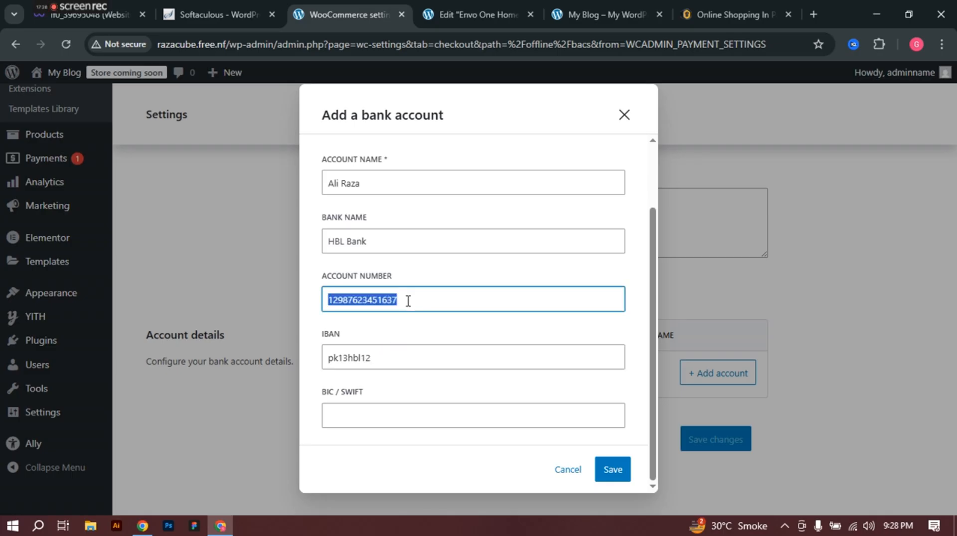
{"action": "left_click", "coordinate": [395, 359]}
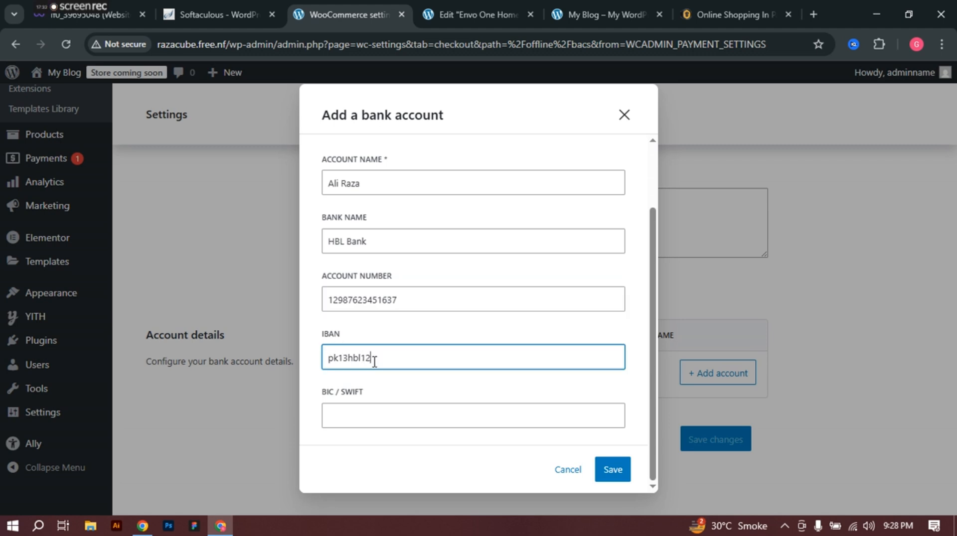
{"action": "double_click", "coordinate": [374, 362]}
{"action": "left_click", "coordinate": [384, 359]}
{"action": "key", "text": "ctrl+v"}
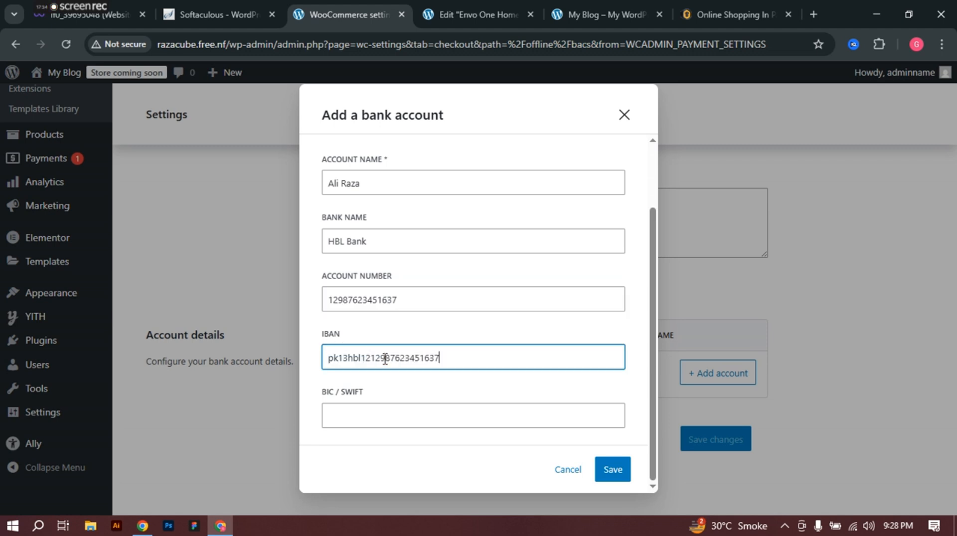
{"action": "left_click", "coordinate": [372, 359]}
{"action": "key", "text": "BackSpace"}
{"action": "key", "text": "BackSpace"}
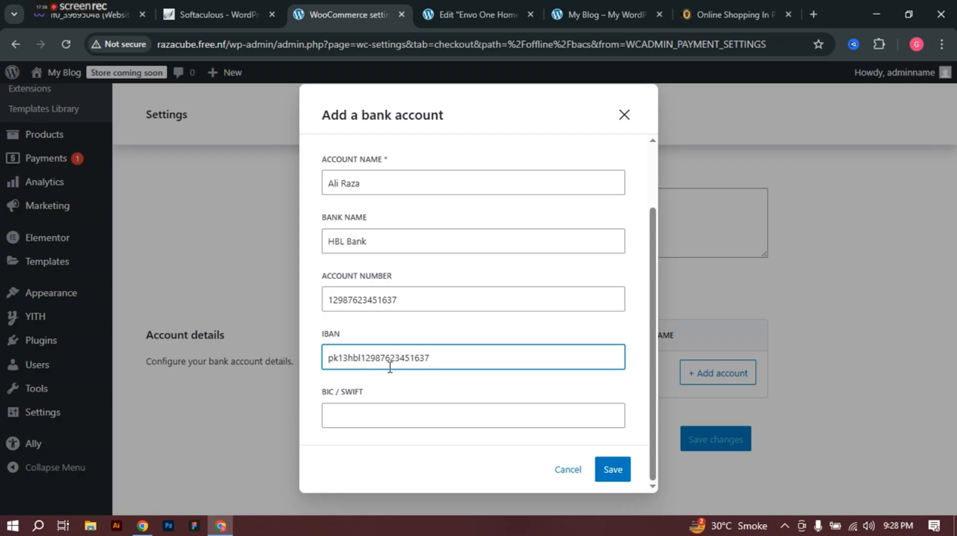
{"action": "scroll", "coordinate": [522, 232], "scroll_direction": "up", "scroll_amount": 2}
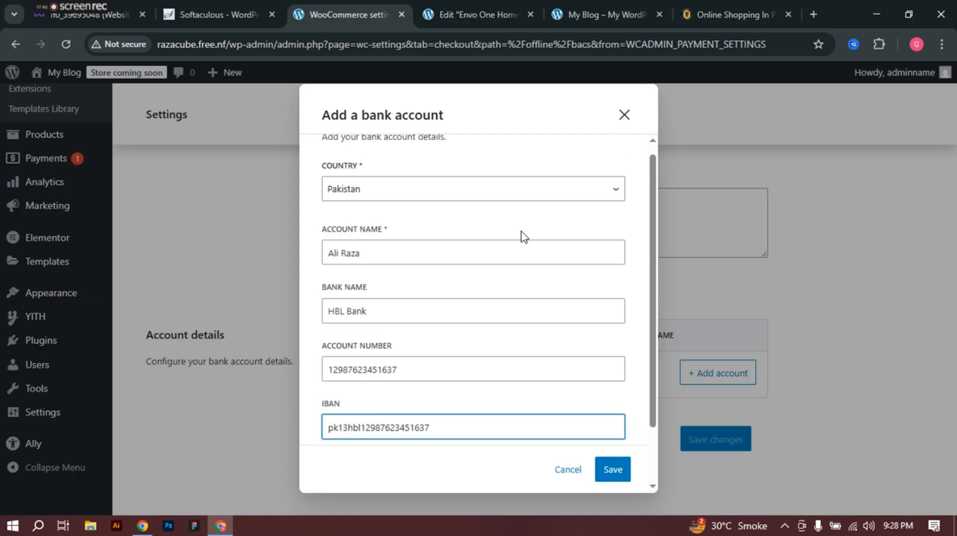
{"action": "scroll", "coordinate": [521, 234], "scroll_direction": "down", "scroll_amount": 2}
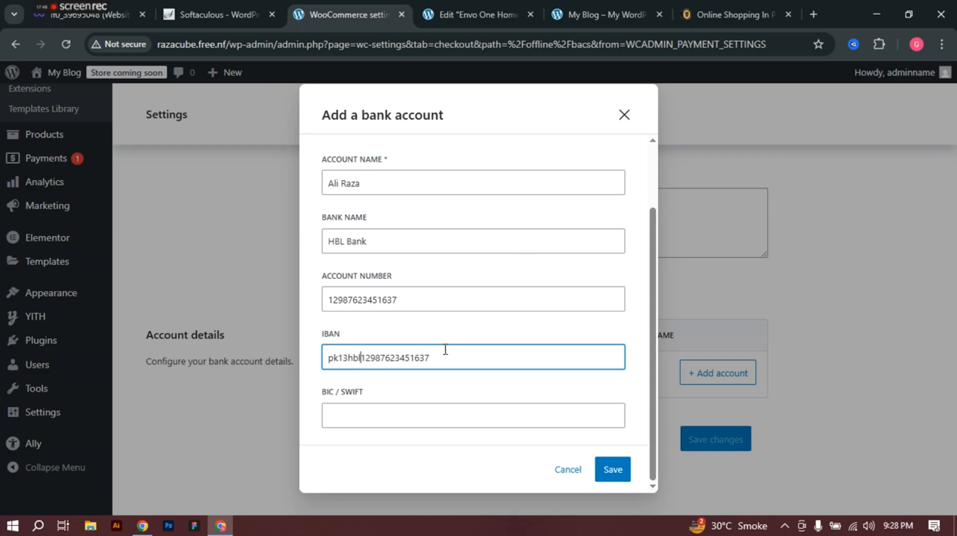
{"action": "left_click", "coordinate": [611, 474]}
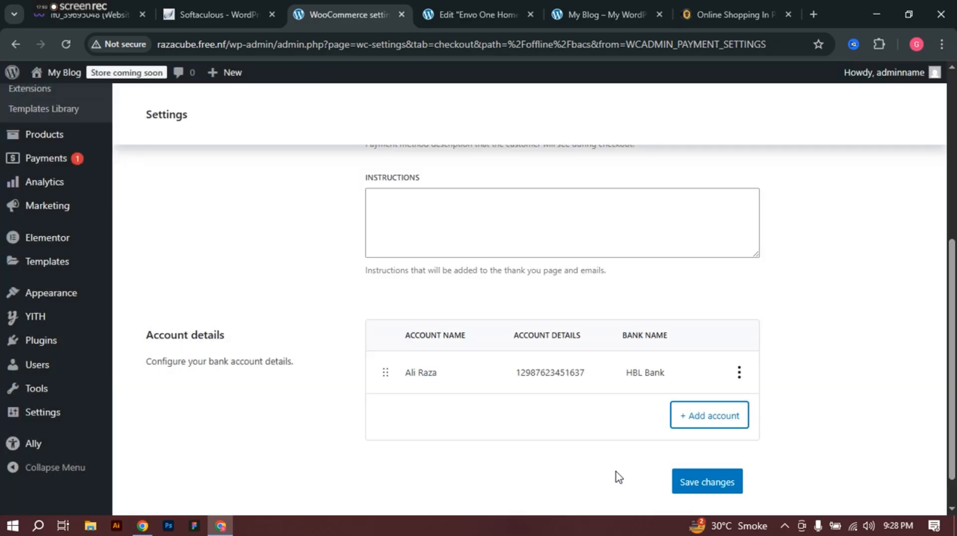
Step: Start another bank account entry with Pakistan as its country
{"action": "left_click", "coordinate": [705, 421]}
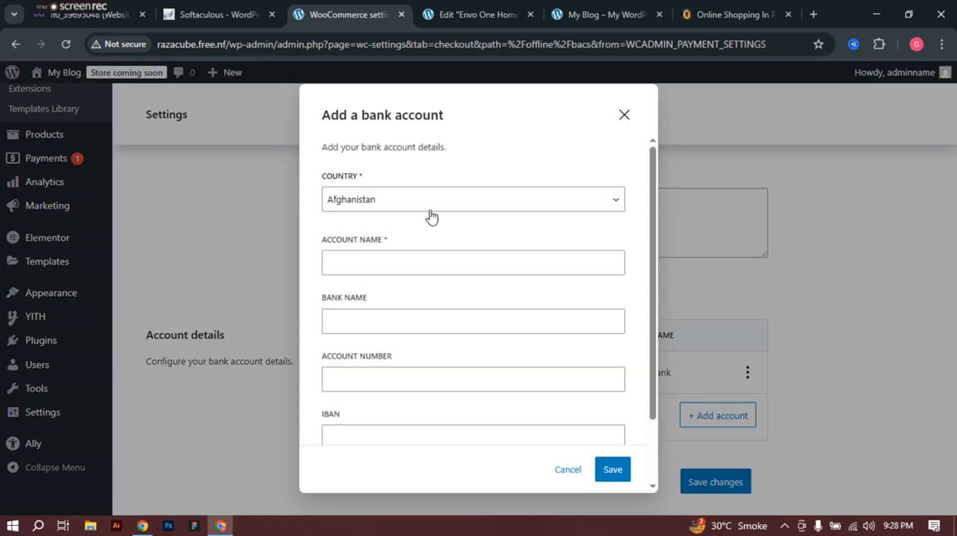
{"action": "left_click", "coordinate": [412, 201]}
{"action": "type", "text": "pak"}
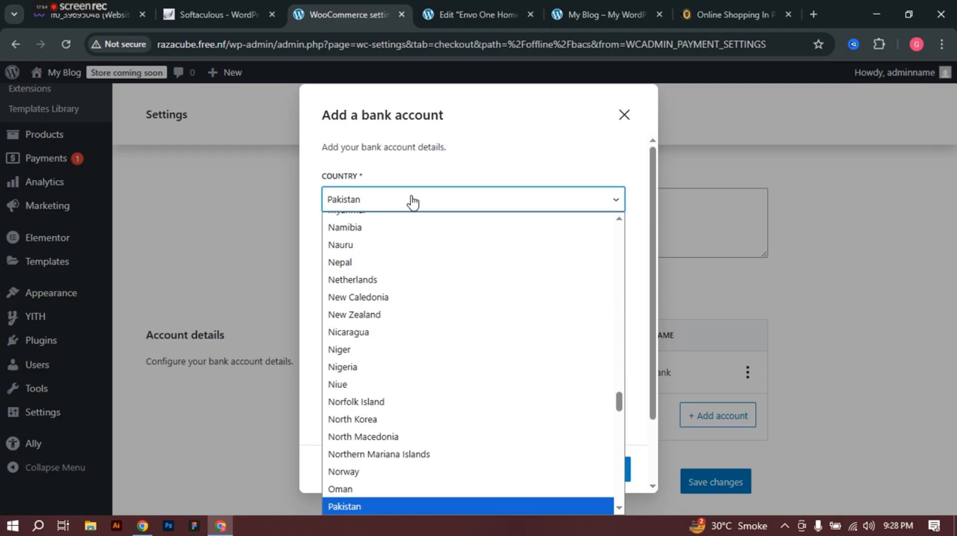
{"action": "scroll", "coordinate": [366, 474], "scroll_direction": "down", "scroll_amount": 2}
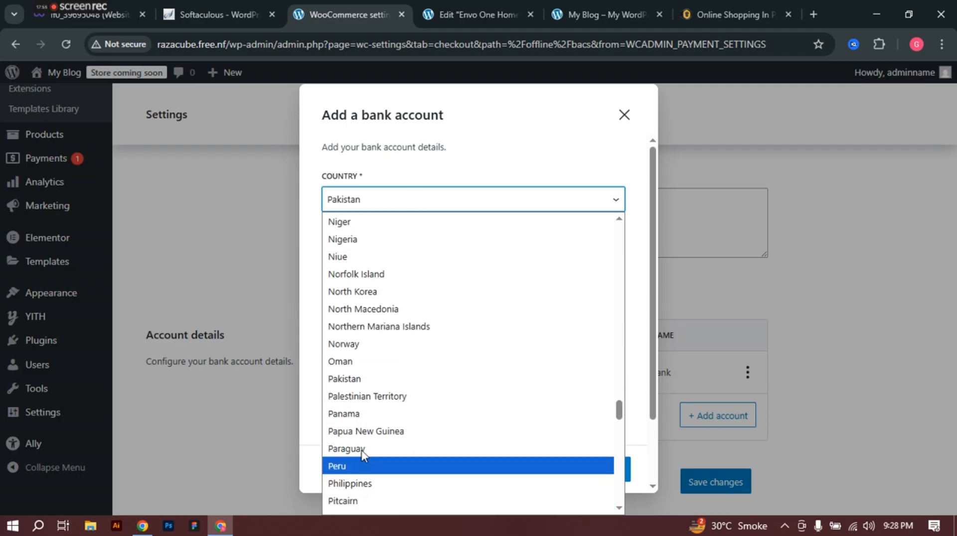
{"action": "left_click", "coordinate": [351, 379]}
Step: Enter the holder's name, bank name Jazzcash and the account number, then save it
{"action": "left_click", "coordinate": [384, 259]}
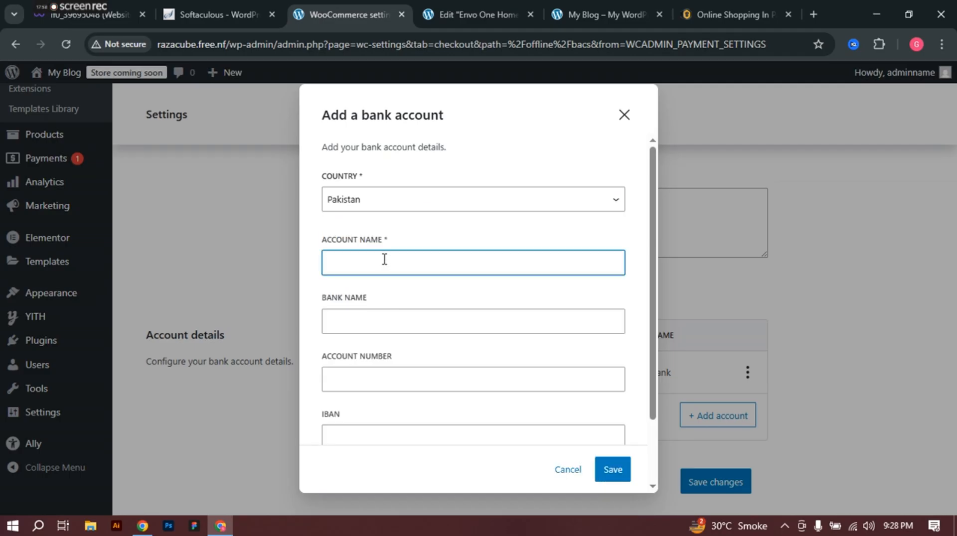
{"action": "left_click", "coordinate": [412, 322]}
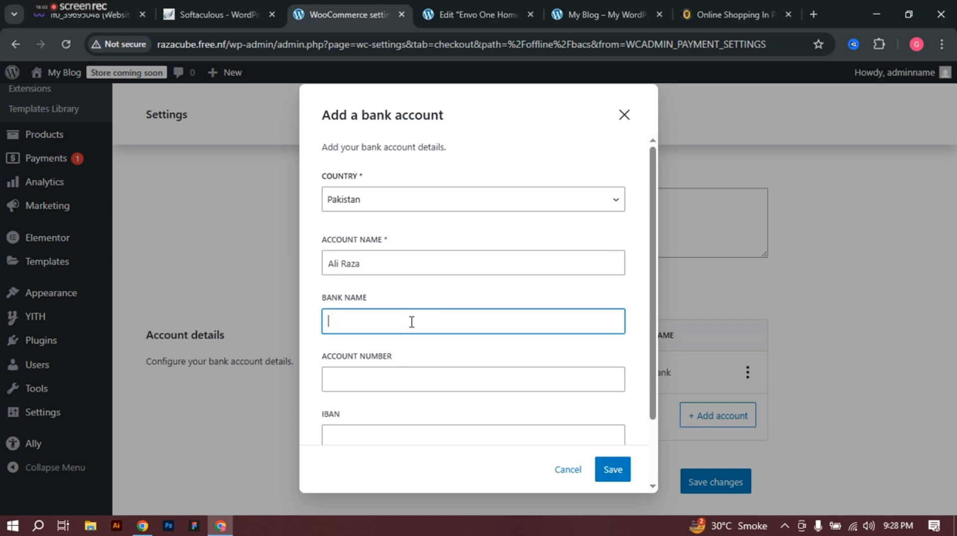
{"action": "type", "text": "Jazzcash"}
{"action": "left_click", "coordinate": [402, 374]}
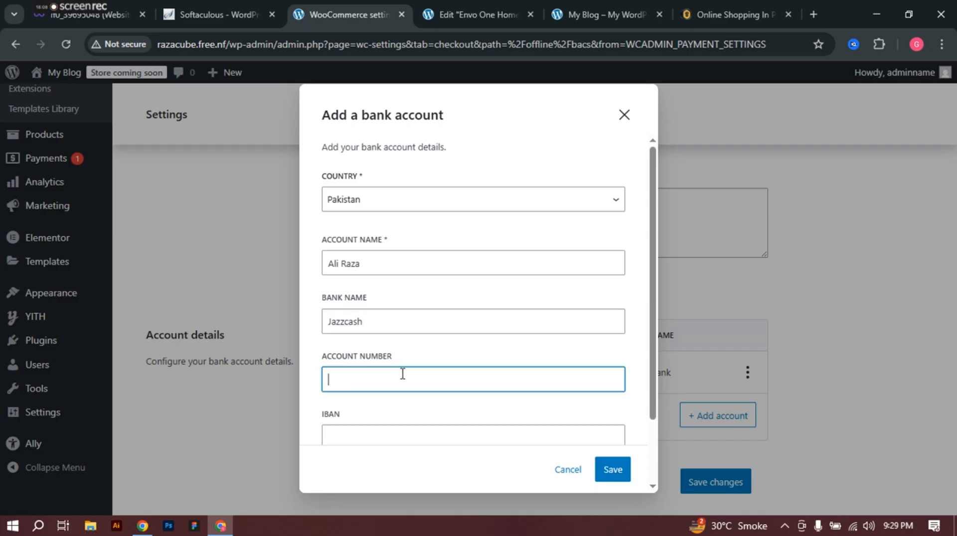
{"action": "scroll", "coordinate": [402, 374], "scroll_direction": "down", "scroll_amount": 2}
{"action": "left_click", "coordinate": [371, 358]}
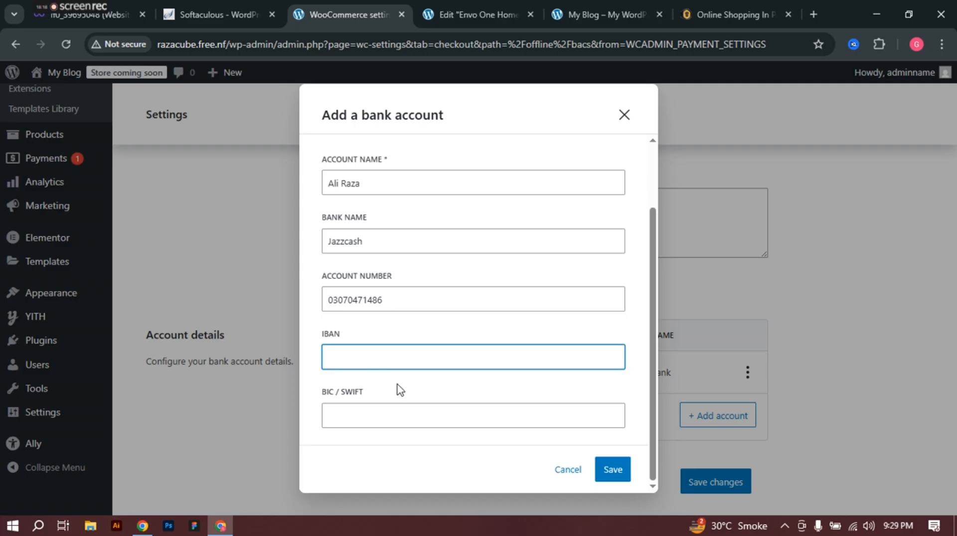
{"action": "left_click", "coordinate": [618, 472]}
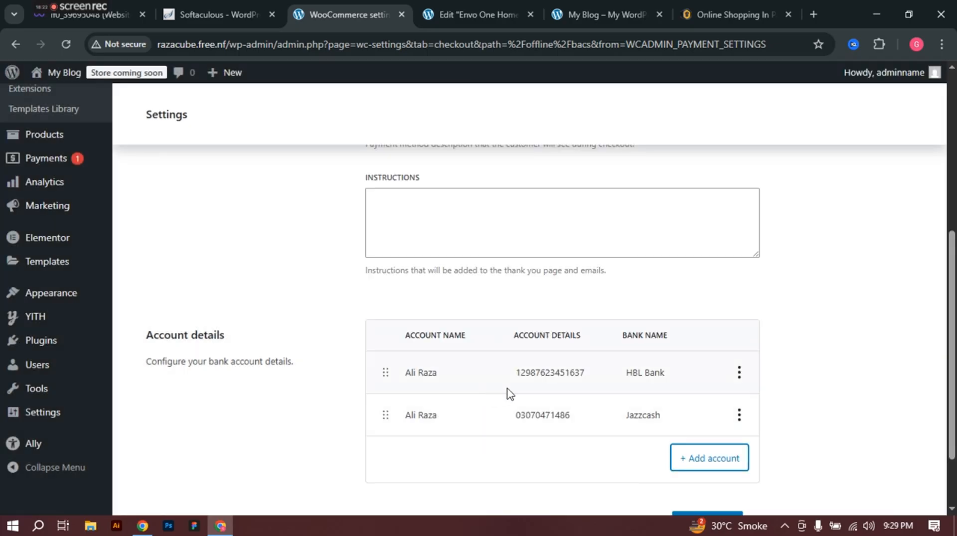
Step: Save the bank transfer settings with both accounts and switch to the My Blog storefront
{"action": "mouse_move", "coordinate": [67, 412]}
{"action": "scroll", "coordinate": [837, 260], "scroll_direction": "down", "scroll_amount": 2}
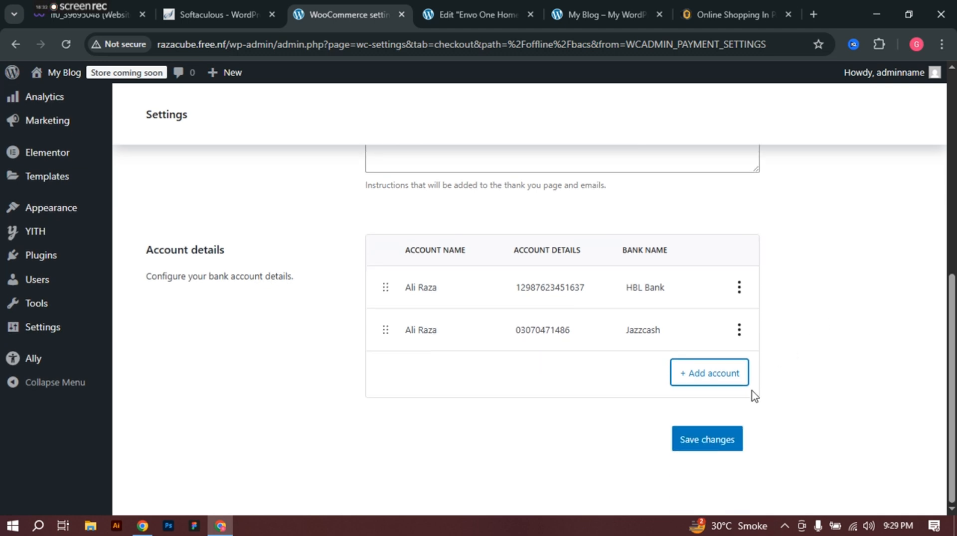
{"action": "left_click", "coordinate": [702, 446]}
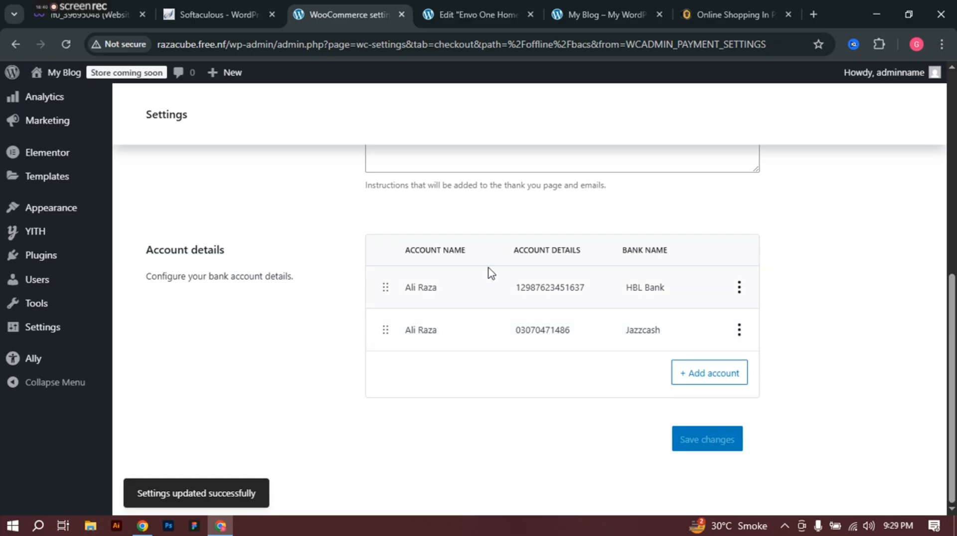
{"action": "left_click", "coordinate": [560, 4]}
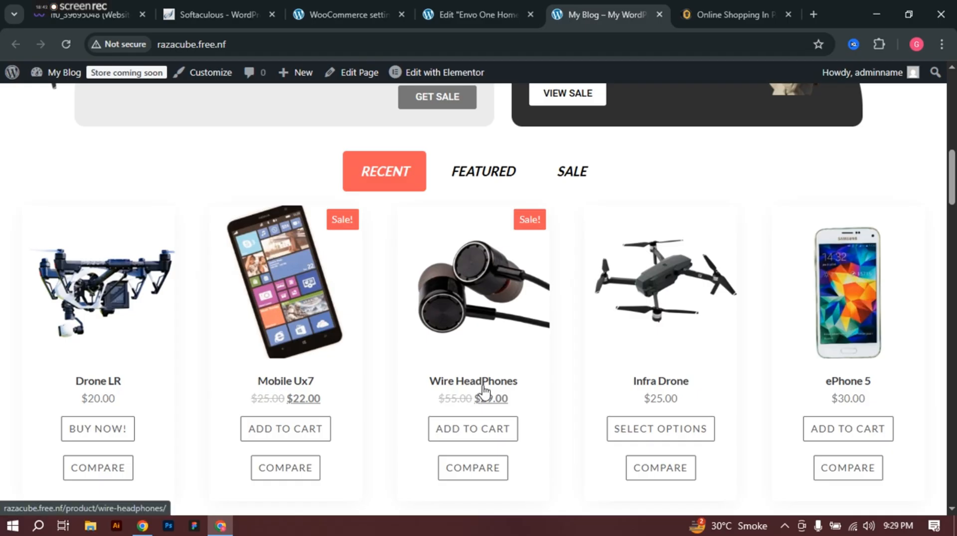
Step: Scroll through the live storefront homepage, then go back to the Elementor editor
{"action": "scroll", "coordinate": [499, 348], "scroll_direction": "up", "scroll_amount": 2}
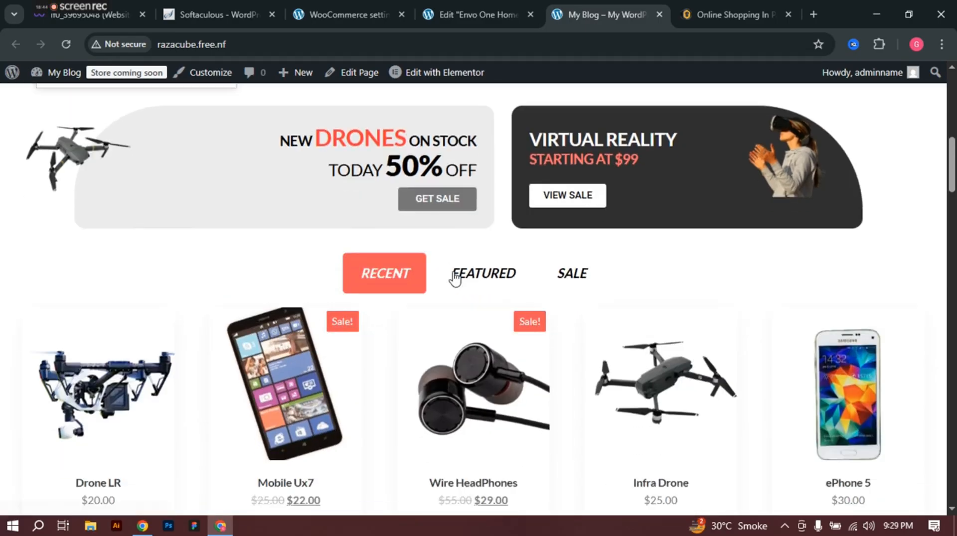
{"action": "scroll", "coordinate": [452, 278], "scroll_direction": "down", "scroll_amount": 5}
{"action": "scroll", "coordinate": [455, 263], "scroll_direction": "down", "scroll_amount": 5}
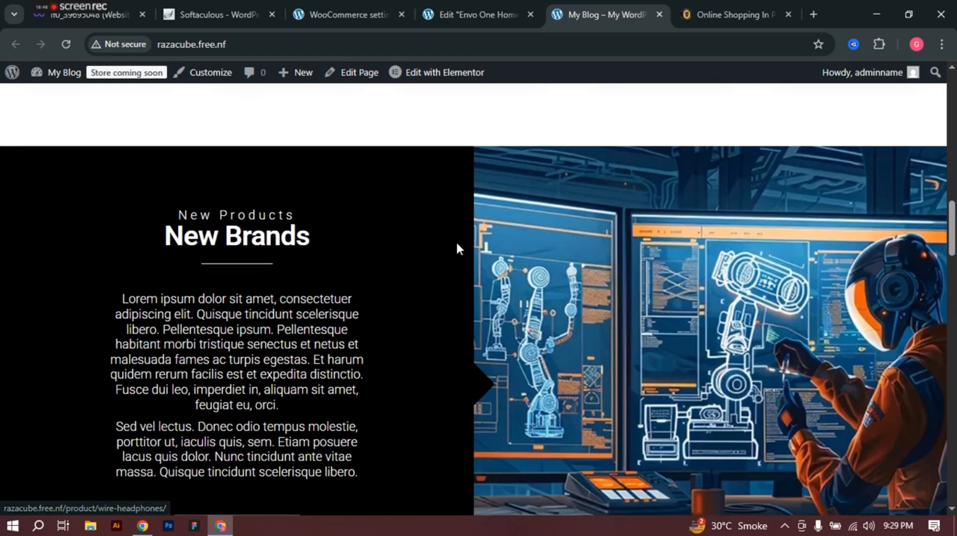
{"action": "scroll", "coordinate": [455, 263], "scroll_direction": "up", "scroll_amount": 4}
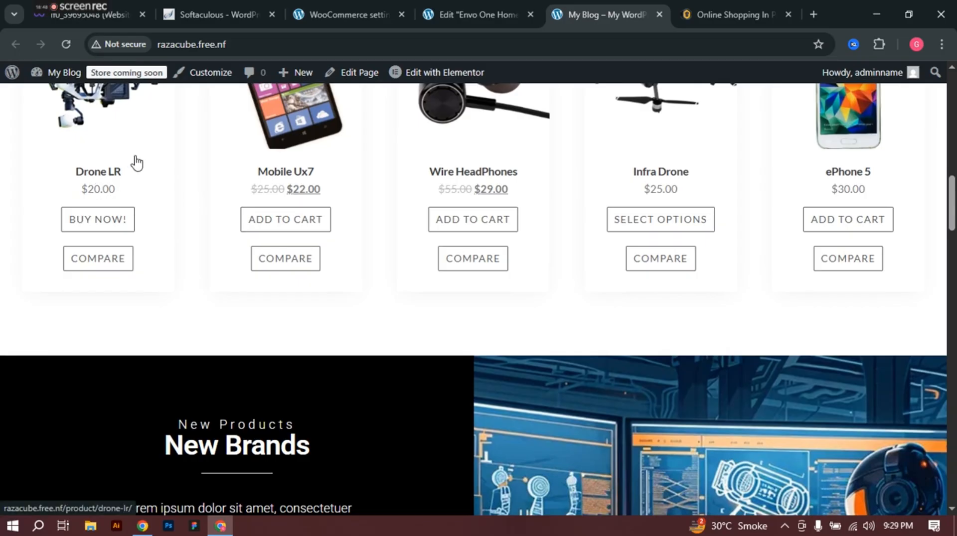
{"action": "scroll", "coordinate": [503, 240], "scroll_direction": "up", "scroll_amount": 10}
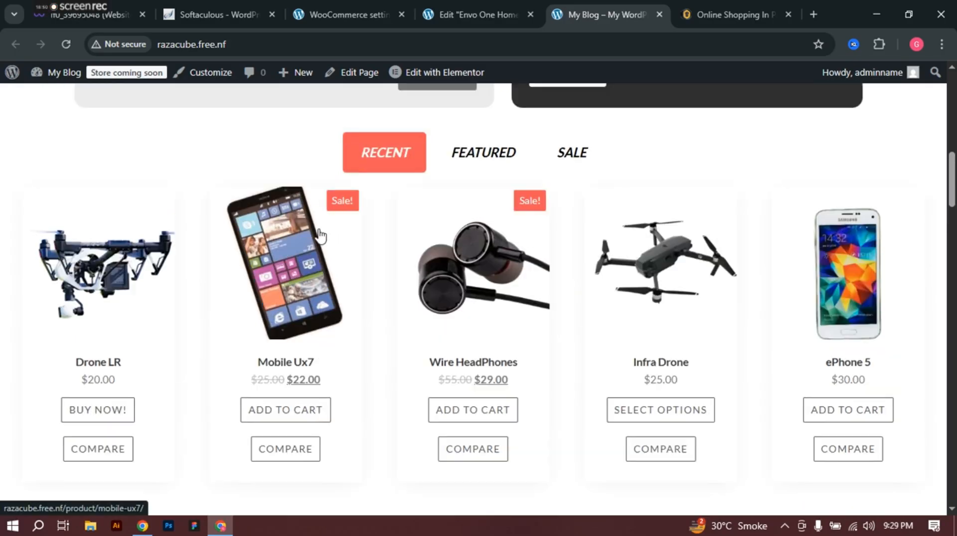
{"action": "scroll", "coordinate": [504, 239], "scroll_direction": "up", "scroll_amount": 2}
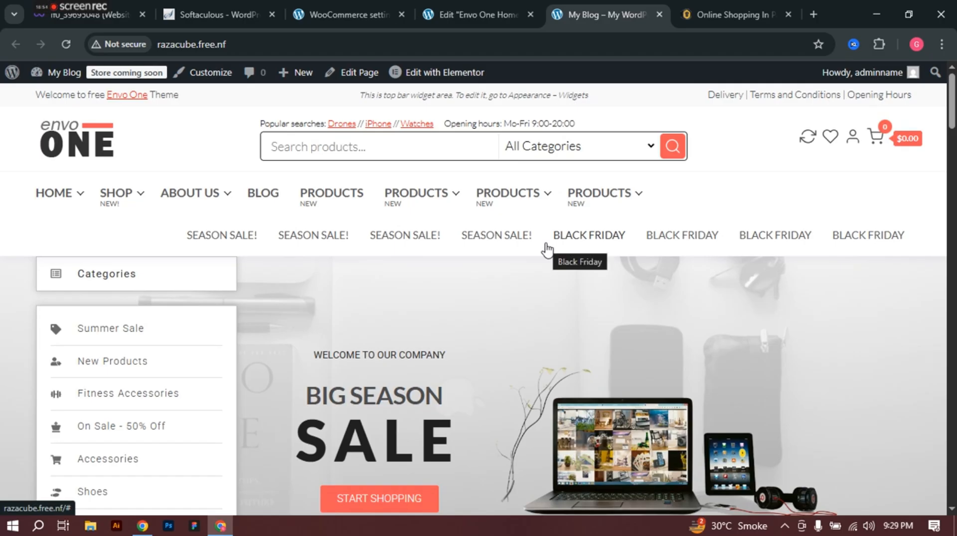
{"action": "left_click", "coordinate": [455, 9]}
Step: Return to WooCommerce settings and open the Accounts & Privacy tab
{"action": "left_click", "coordinate": [309, 4]}
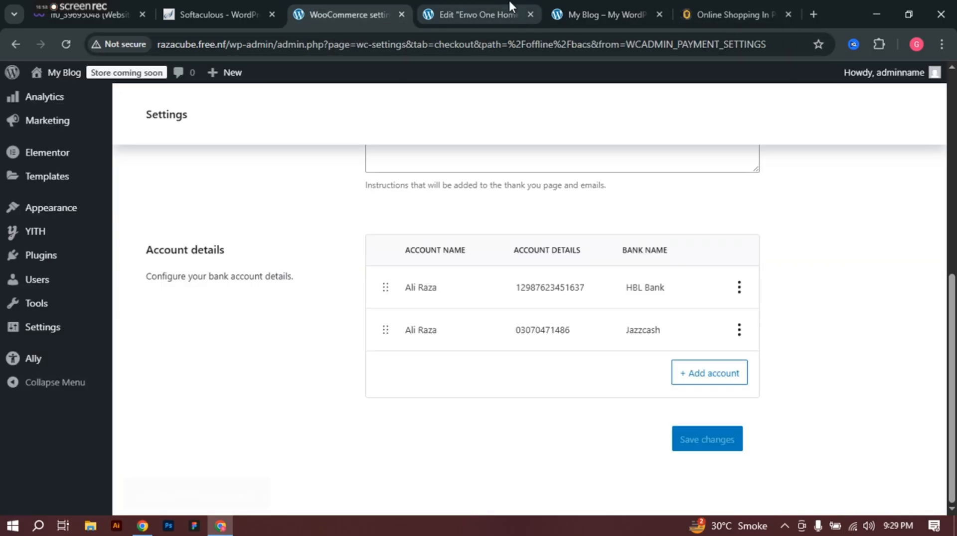
{"action": "left_click", "coordinate": [509, 4]}
{"action": "left_click", "coordinate": [352, 4]}
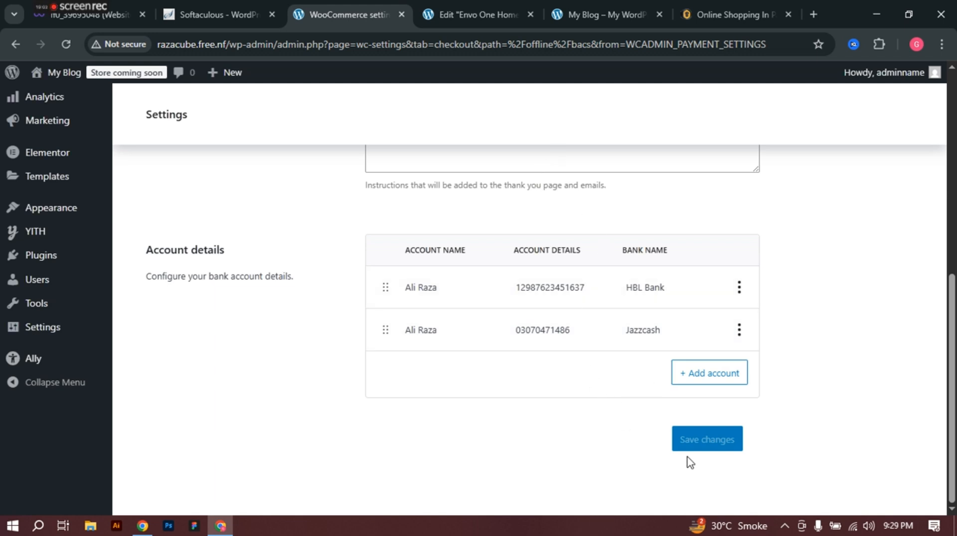
{"action": "scroll", "coordinate": [426, 276], "scroll_direction": "up", "scroll_amount": 5}
{"action": "scroll", "coordinate": [426, 277], "scroll_direction": "up", "scroll_amount": 3}
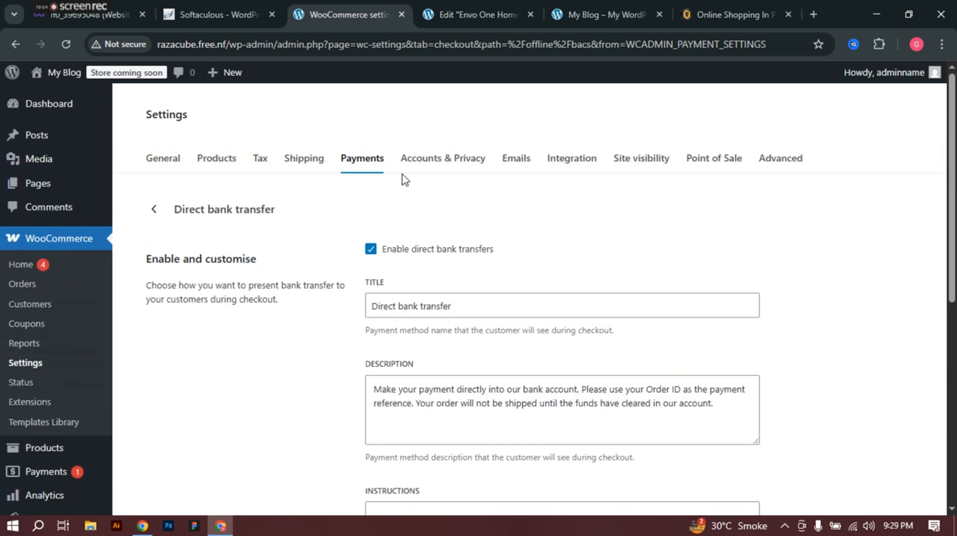
{"action": "left_click", "coordinate": [435, 160]}
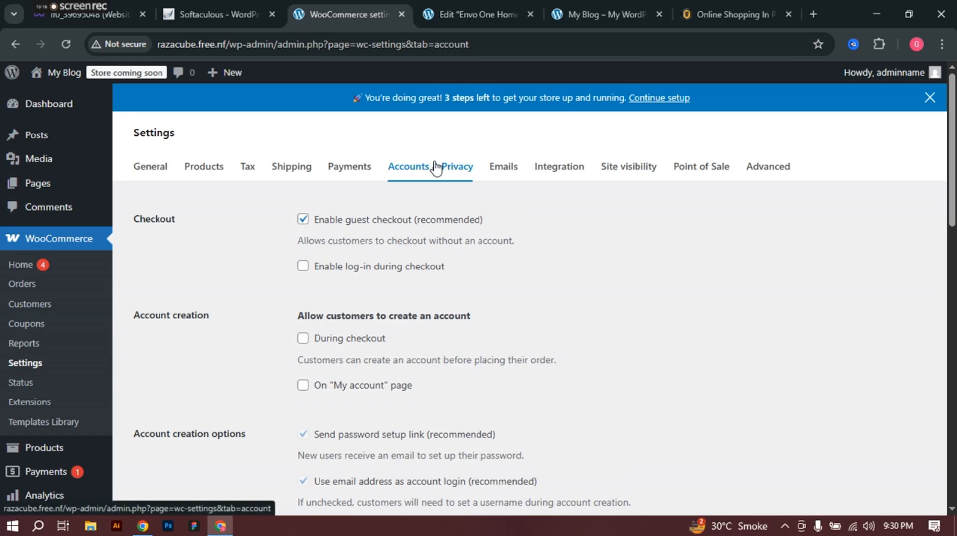
Step: Enable account creation during checkout and removing personal data from orders on request
{"action": "scroll", "coordinate": [404, 259], "scroll_direction": "down", "scroll_amount": 1}
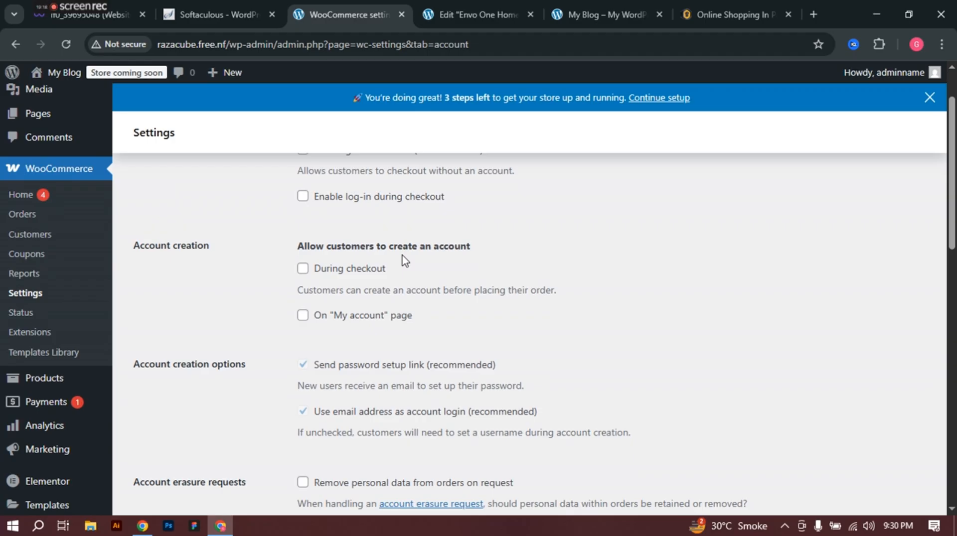
{"action": "left_click", "coordinate": [303, 269]}
{"action": "scroll", "coordinate": [305, 365], "scroll_direction": "down", "scroll_amount": 3}
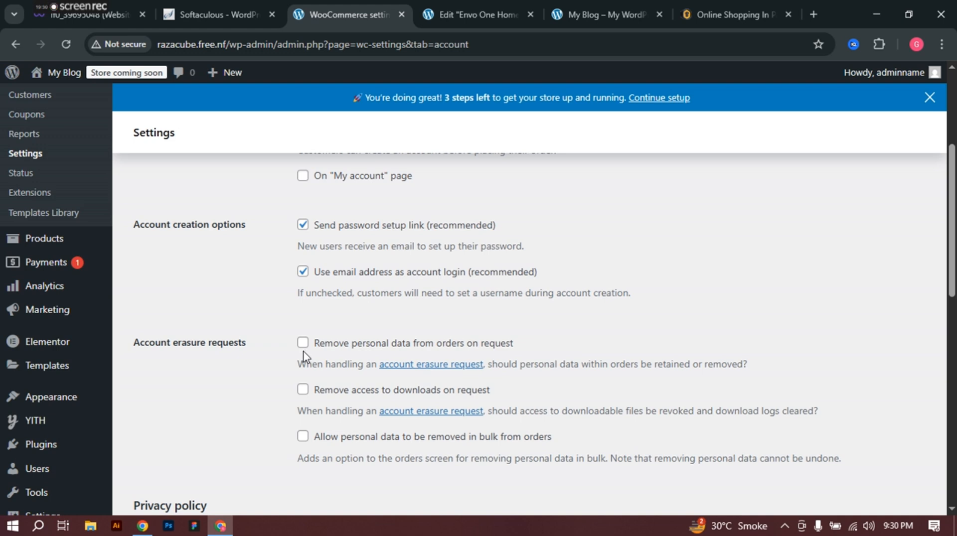
{"action": "left_click", "coordinate": [303, 343]}
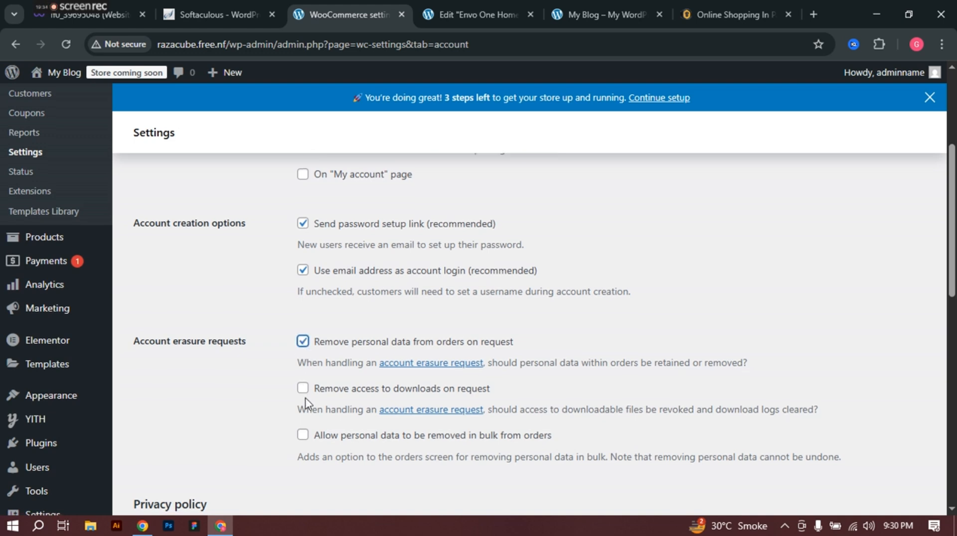
Step: Review the checkout and registration privacy policy texts, then save the Accounts & Privacy settings
{"action": "scroll", "coordinate": [306, 402], "scroll_direction": "down", "scroll_amount": 5}
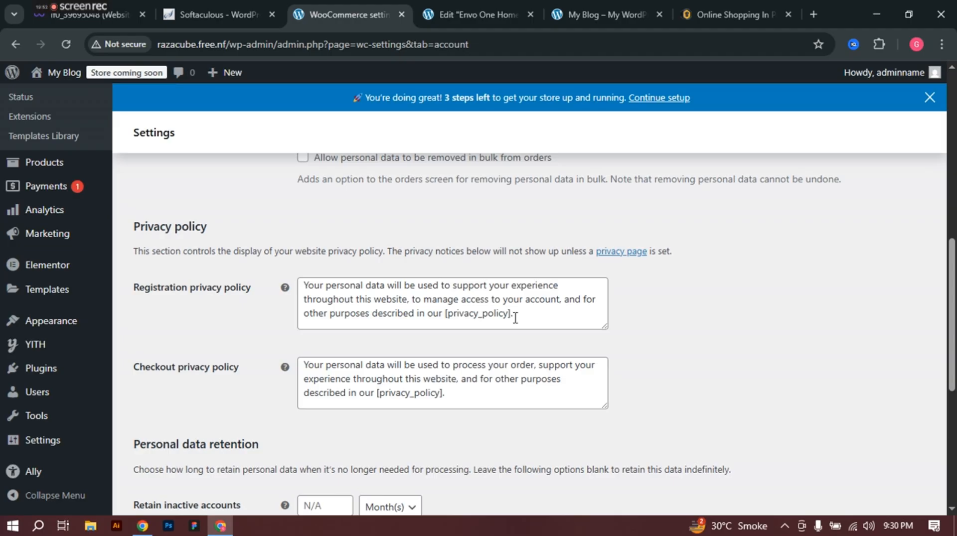
{"action": "scroll", "coordinate": [486, 313], "scroll_direction": "down", "scroll_amount": 5}
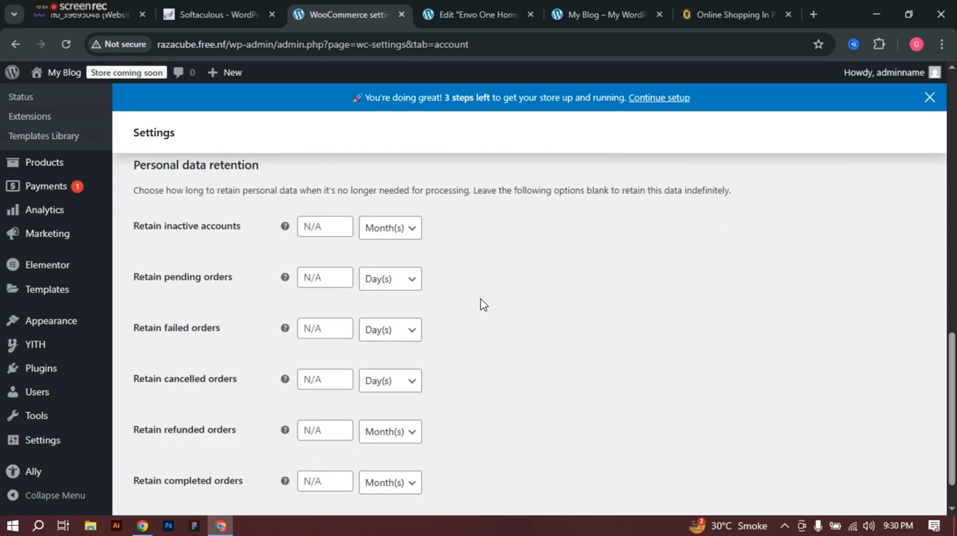
{"action": "scroll", "coordinate": [482, 304], "scroll_direction": "up", "scroll_amount": 4}
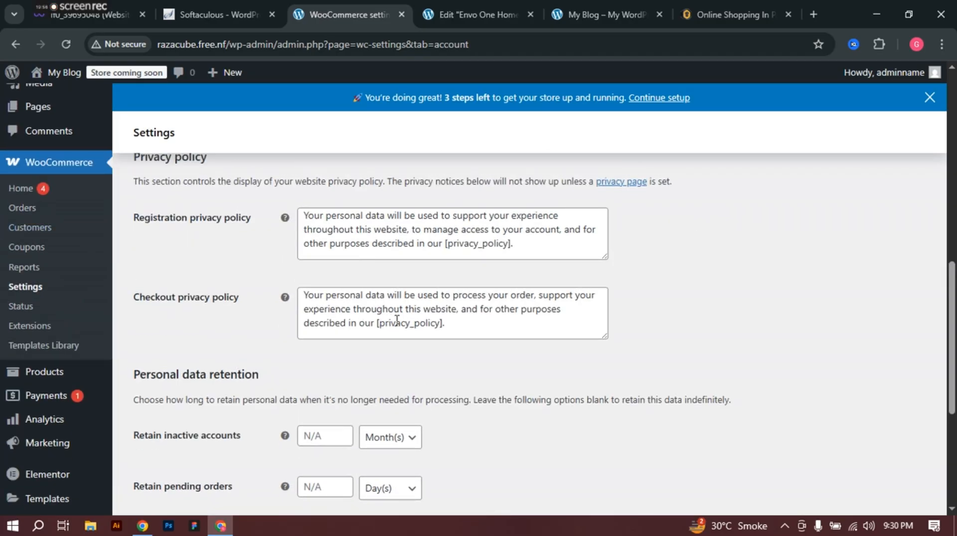
{"action": "left_click", "coordinate": [470, 327]}
{"action": "key", "text": "ctrl+a"}
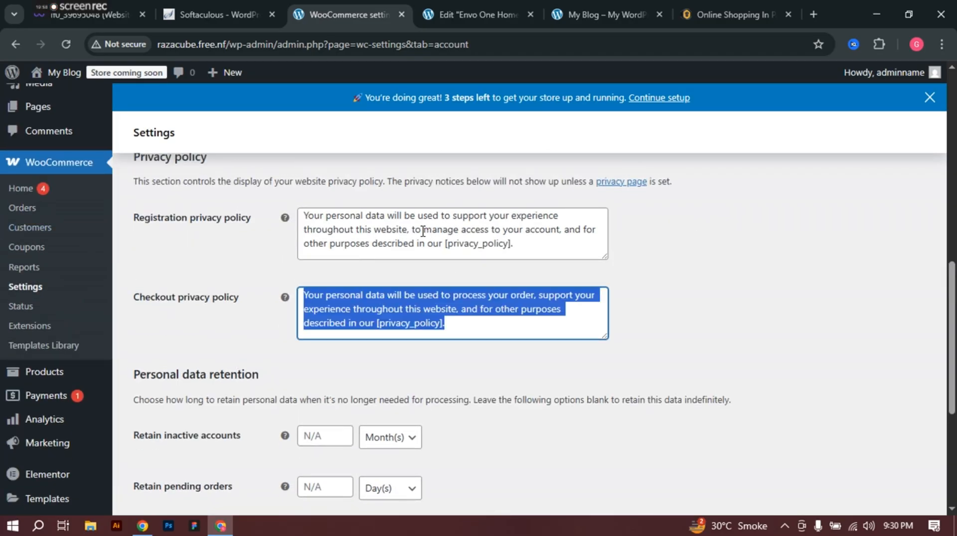
{"action": "left_click_drag", "start_coordinate": [423, 231], "coordinate": [420, 244]}
{"action": "key", "text": "ctrl+a"}
{"action": "scroll", "coordinate": [418, 235], "scroll_direction": "down", "scroll_amount": 5}
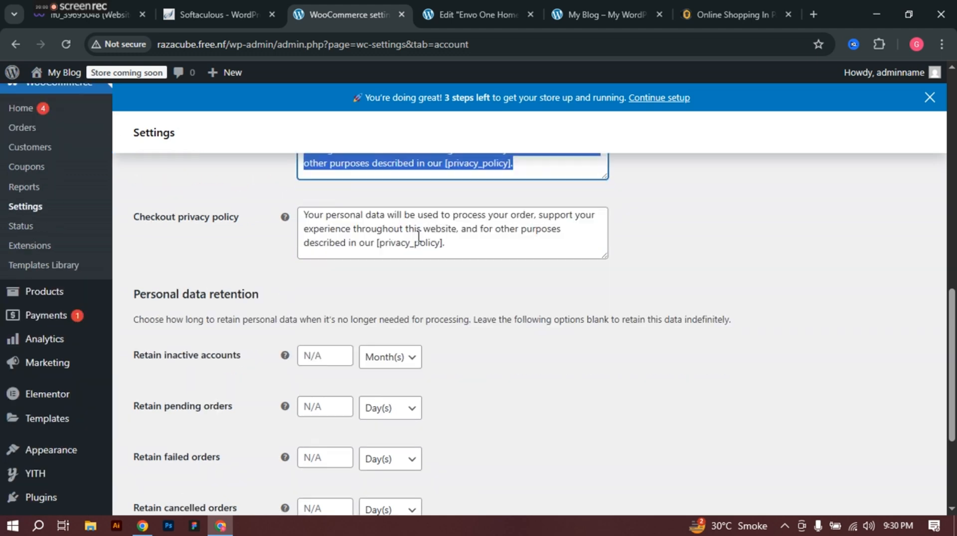
{"action": "left_click", "coordinate": [182, 496]}
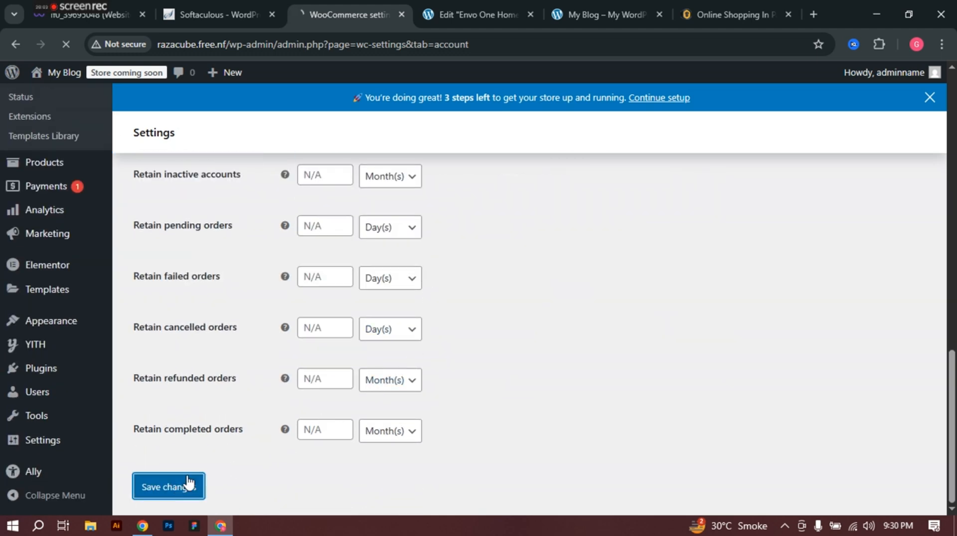
{"action": "scroll", "coordinate": [316, 384], "scroll_direction": "up", "scroll_amount": 10}
{"action": "scroll", "coordinate": [392, 248], "scroll_direction": "up", "scroll_amount": 1}
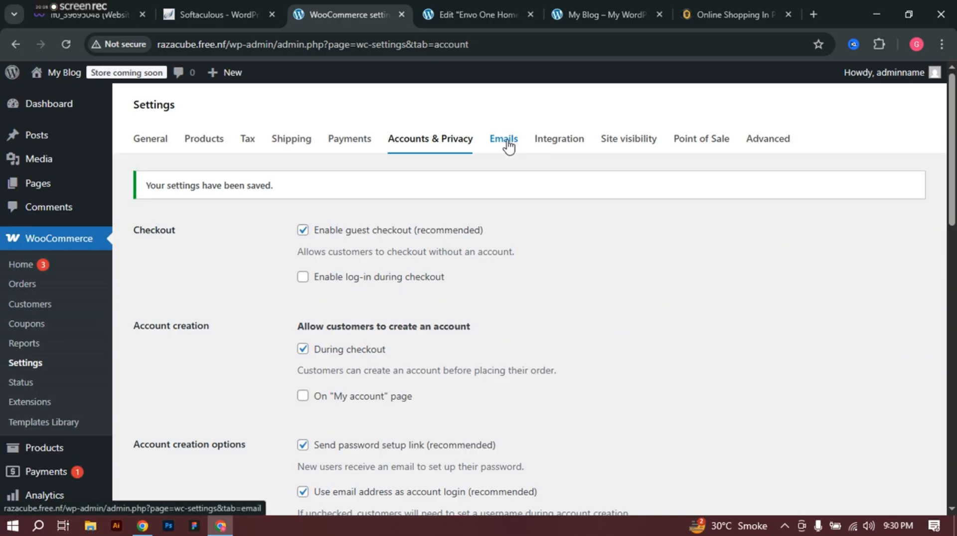
Step: Open the Emails settings and scroll through the notification emails to the sender options
{"action": "left_click", "coordinate": [504, 139]}
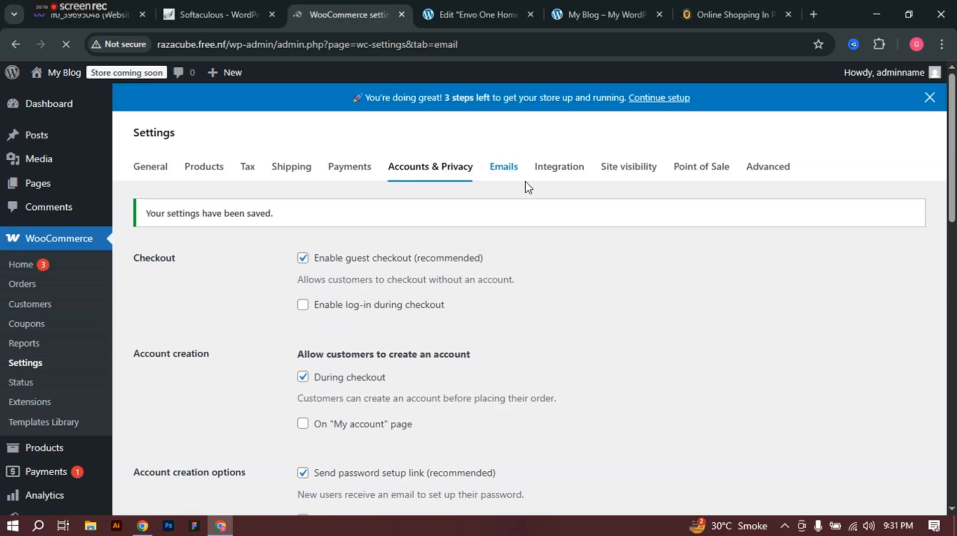
{"action": "scroll", "coordinate": [501, 180], "scroll_direction": "down", "scroll_amount": 3}
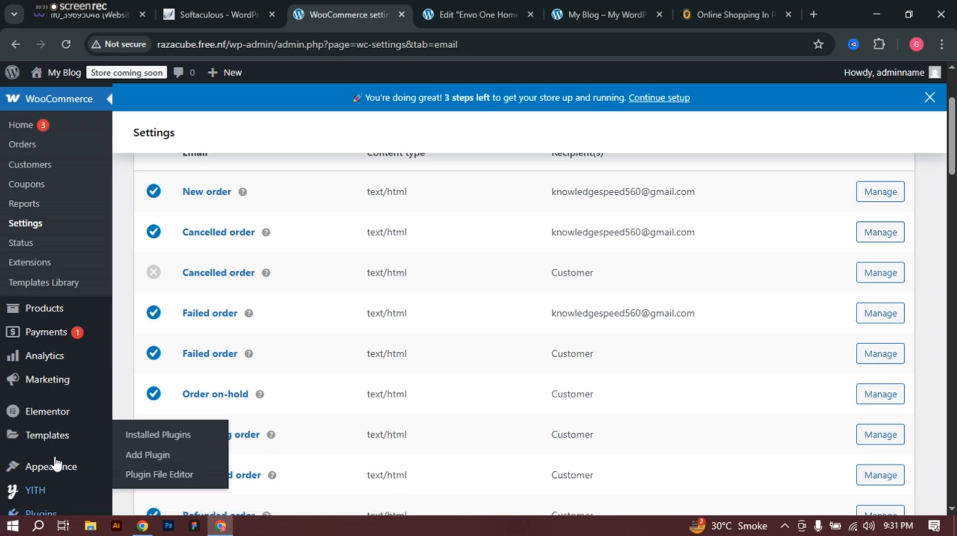
{"action": "scroll", "coordinate": [374, 373], "scroll_direction": "down", "scroll_amount": 3}
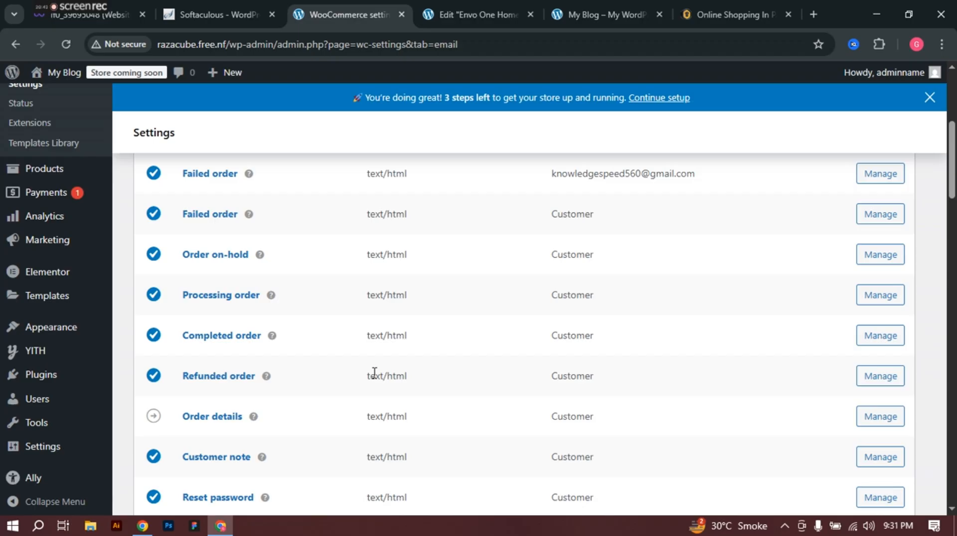
{"action": "scroll", "coordinate": [385, 402], "scroll_direction": "down", "scroll_amount": 5}
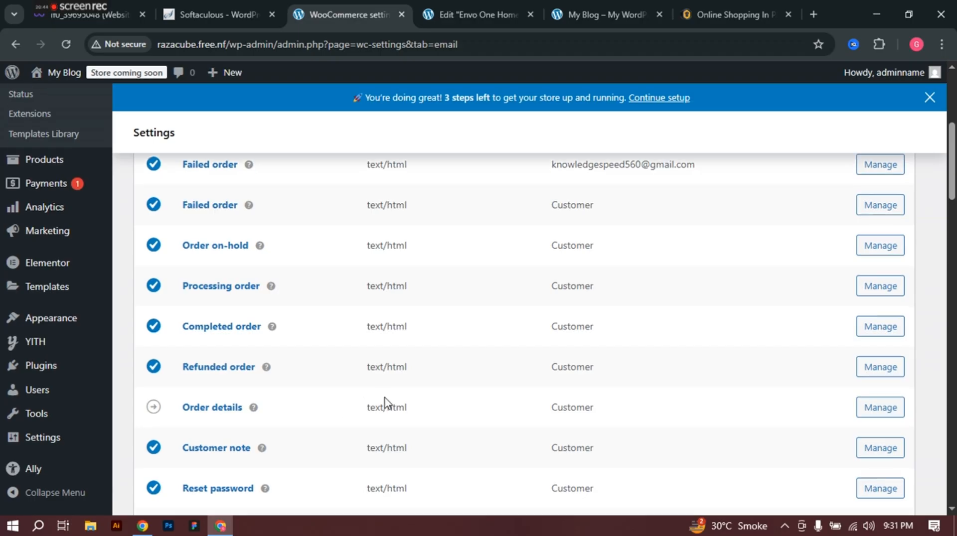
{"action": "scroll", "coordinate": [319, 326], "scroll_direction": "down", "scroll_amount": 3}
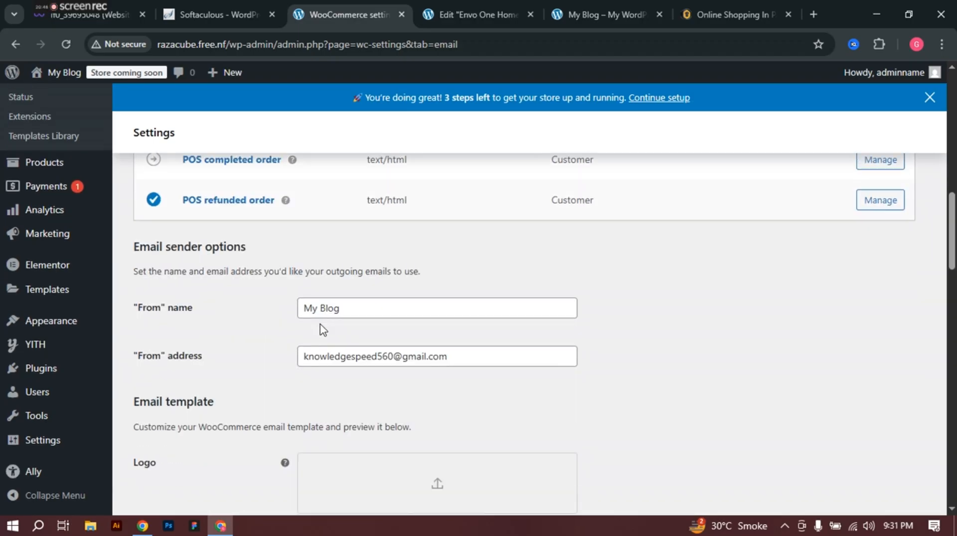
Step: Replace the email From name 'My Blog' with 'Shopping store'
{"action": "left_click", "coordinate": [384, 313]}
{"action": "key", "text": "ctrl+shift+Left"}
{"action": "key", "text": "ctrl+shift+Left"}
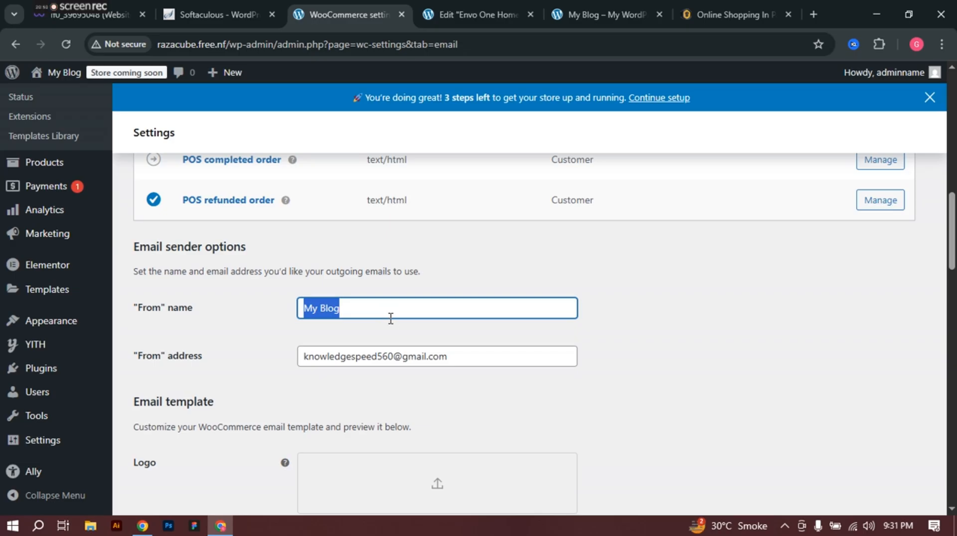
{"action": "type", "text": "Sh"}
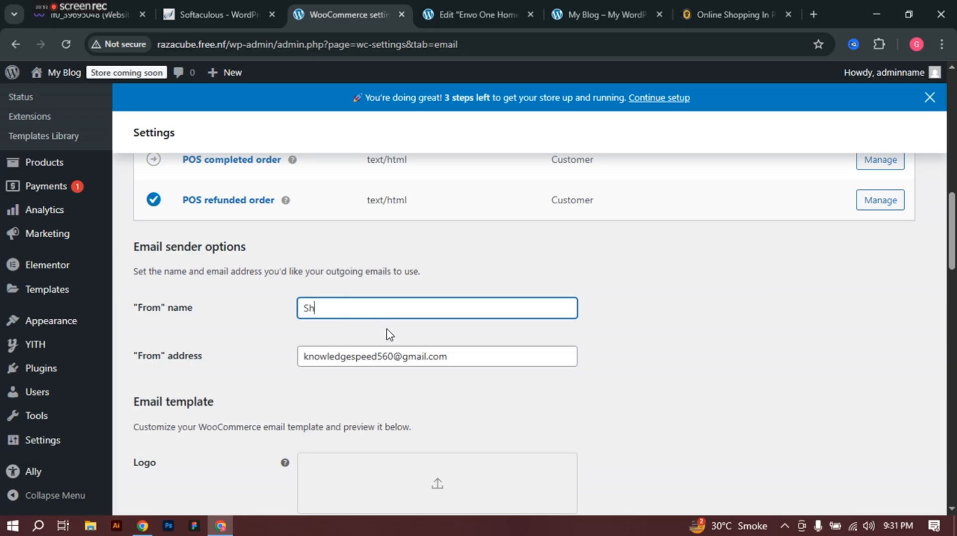
{"action": "type", "text": "opping"}
{"action": "type", "text": "store"}
{"action": "scroll", "coordinate": [385, 349], "scroll_direction": "down", "scroll_amount": 1}
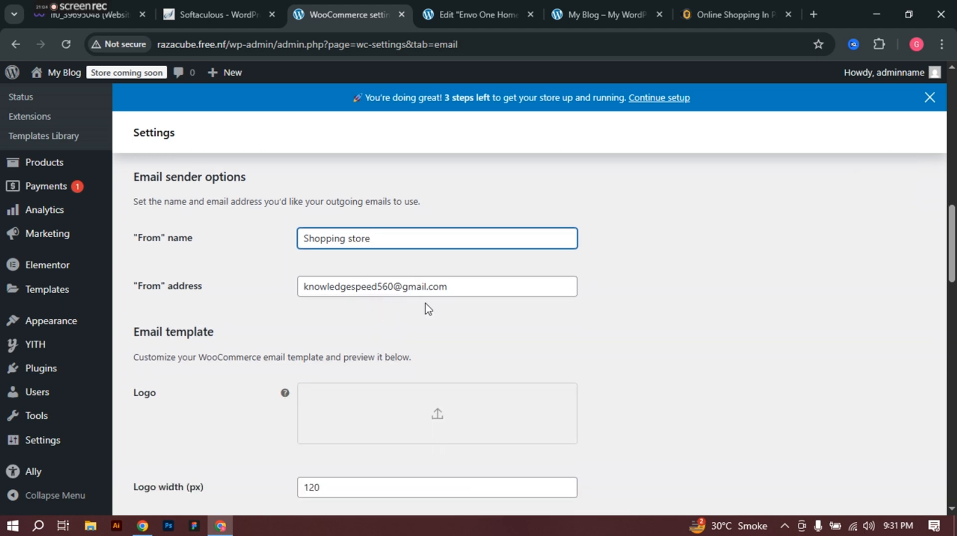
{"action": "scroll", "coordinate": [426, 310], "scroll_direction": "down", "scroll_amount": 2}
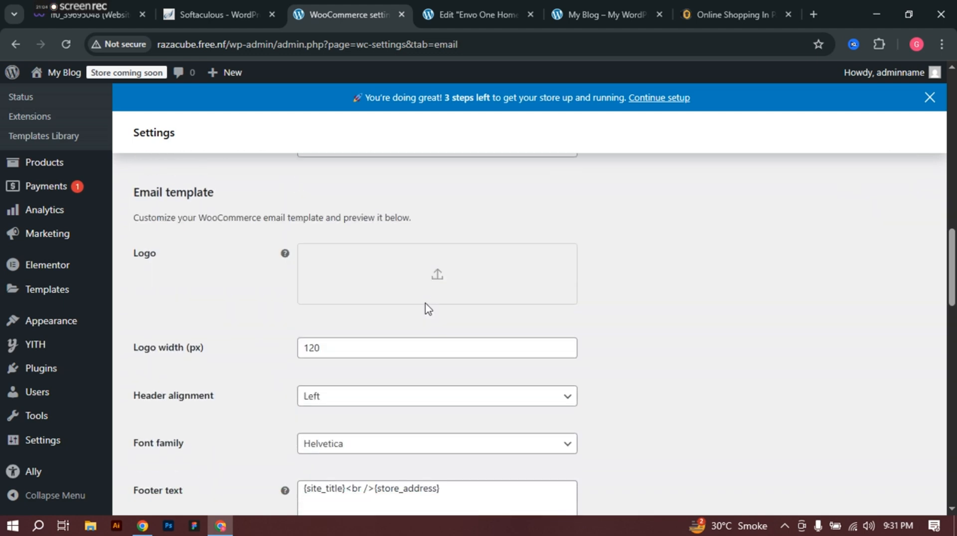
Step: Upload the '3D logo mockup on marble wall' image and set it as the email logo
{"action": "left_click", "coordinate": [438, 279]}
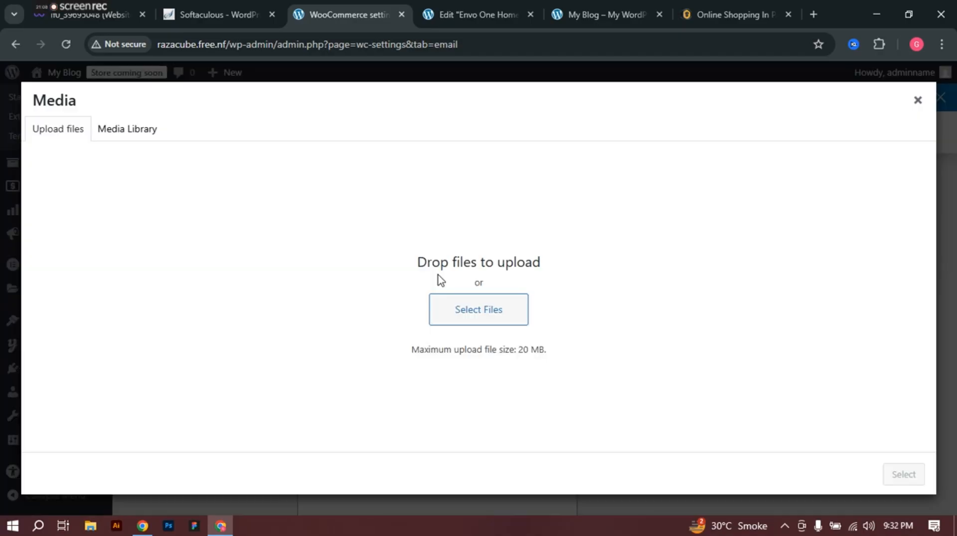
{"action": "left_click", "coordinate": [501, 314]}
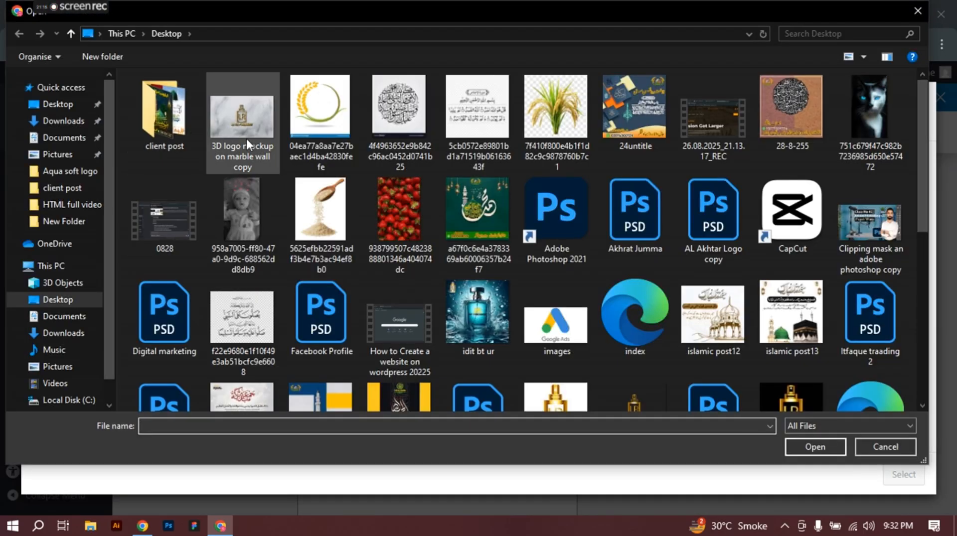
{"action": "left_click", "coordinate": [232, 115]}
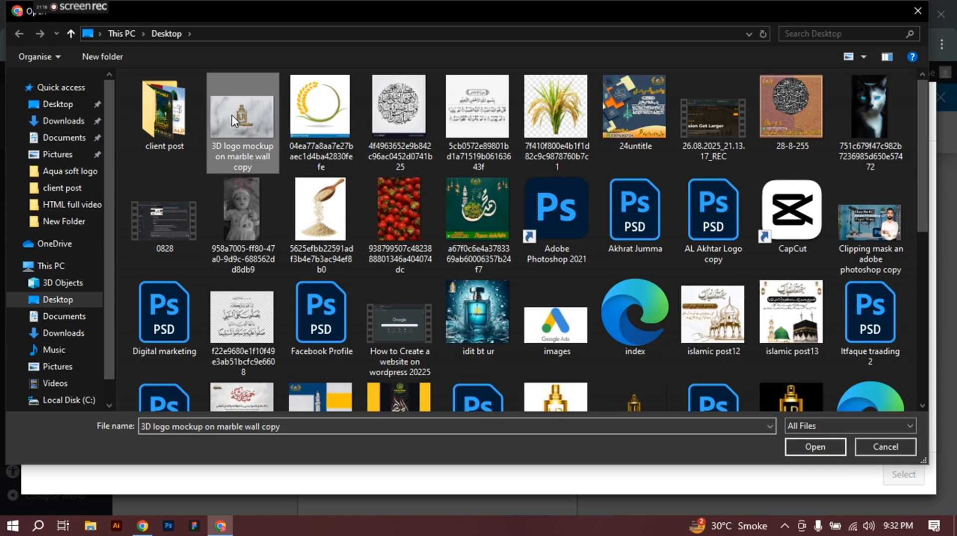
{"action": "left_click", "coordinate": [815, 447]}
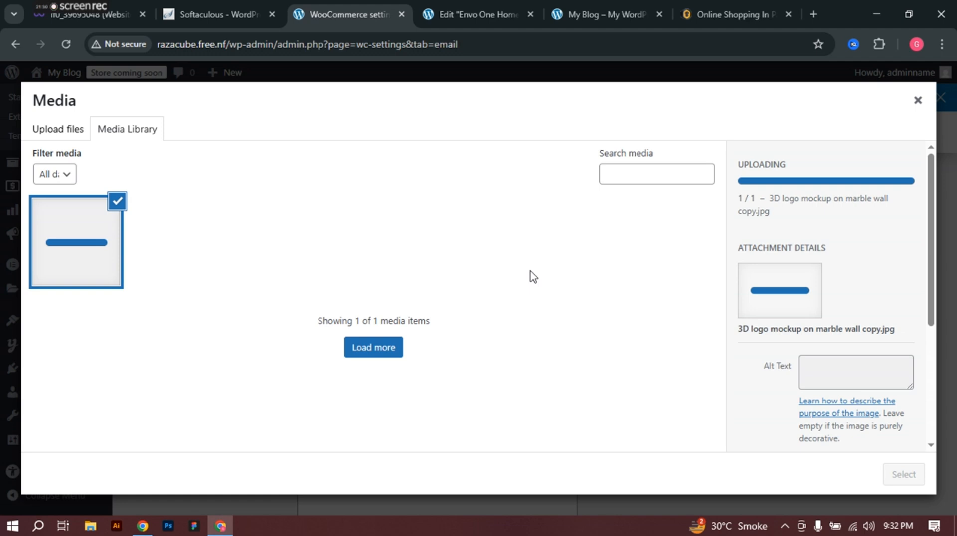
{"action": "key", "text": "XF86MonBrightnessUp"}
{"action": "key", "text": "XF86MonBrightnessUp"}
{"action": "key", "text": "XF86MonBrightnessUp"}
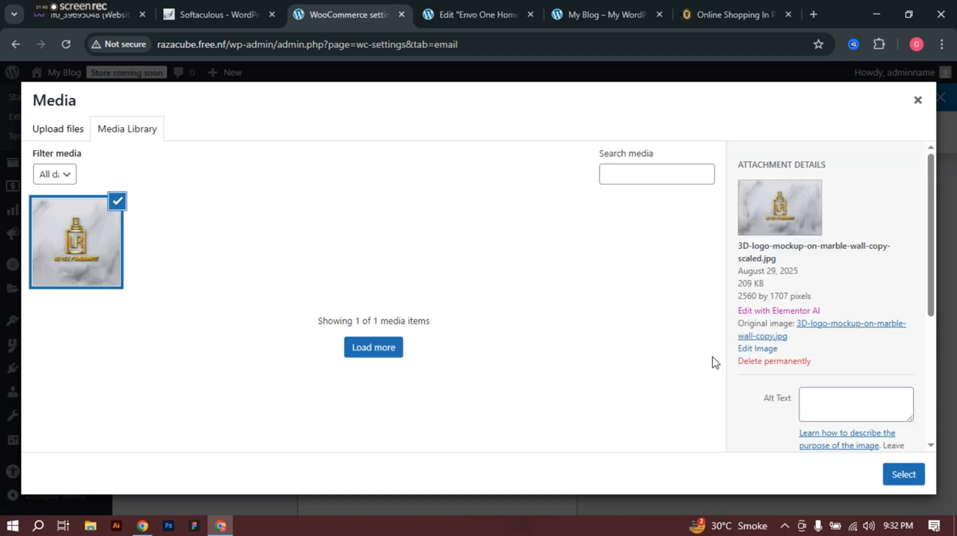
{"action": "left_click", "coordinate": [912, 477]}
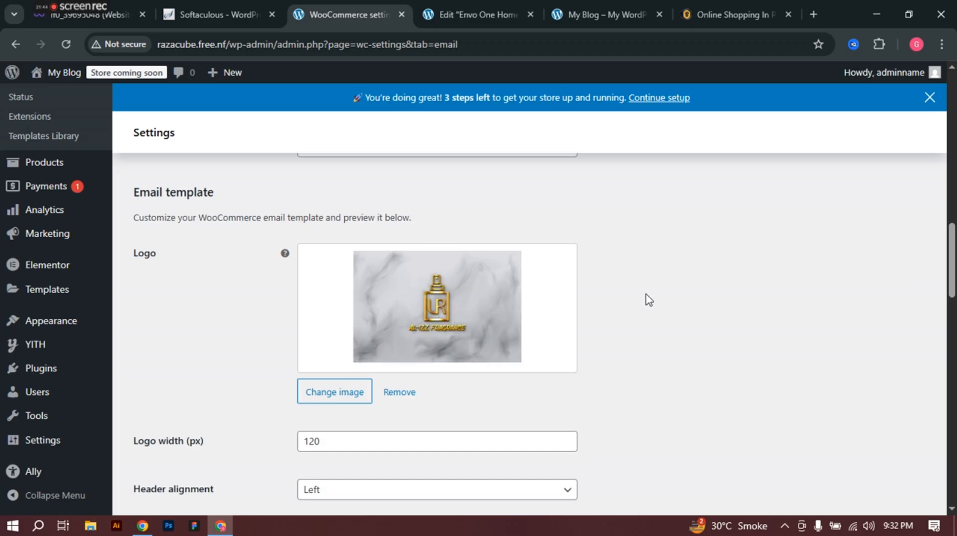
{"action": "scroll", "coordinate": [647, 299], "scroll_direction": "down", "scroll_amount": 1}
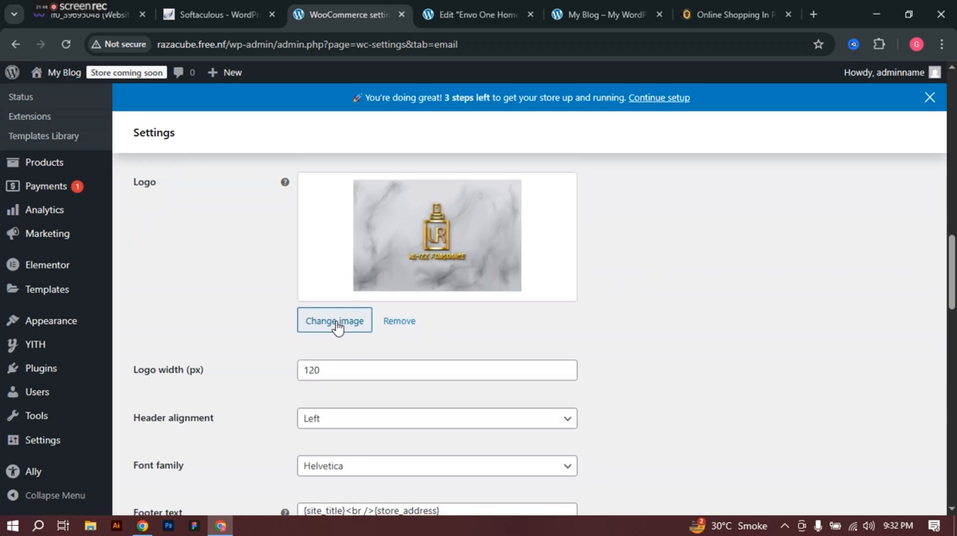
{"action": "scroll", "coordinate": [338, 327], "scroll_direction": "down", "scroll_amount": 1}
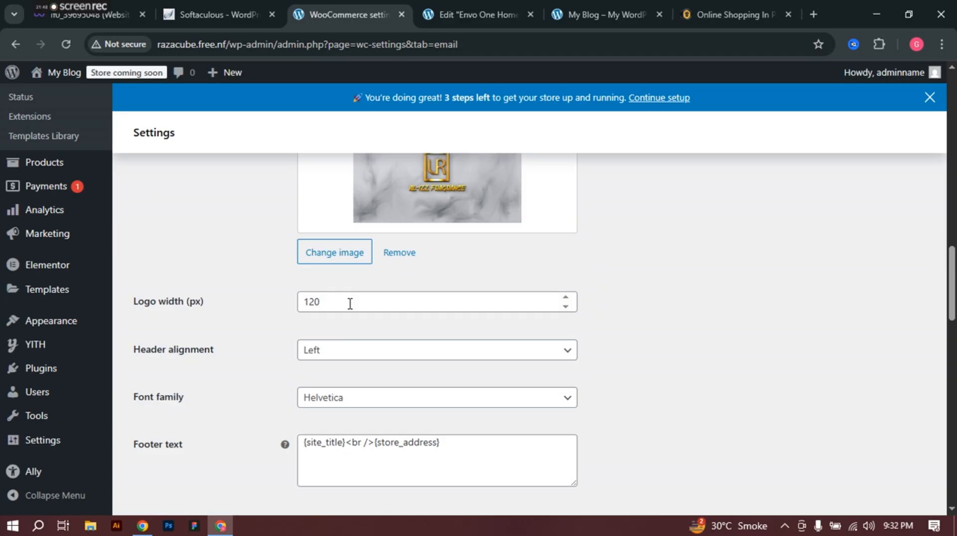
{"action": "scroll", "coordinate": [349, 304], "scroll_direction": "down", "scroll_amount": 1}
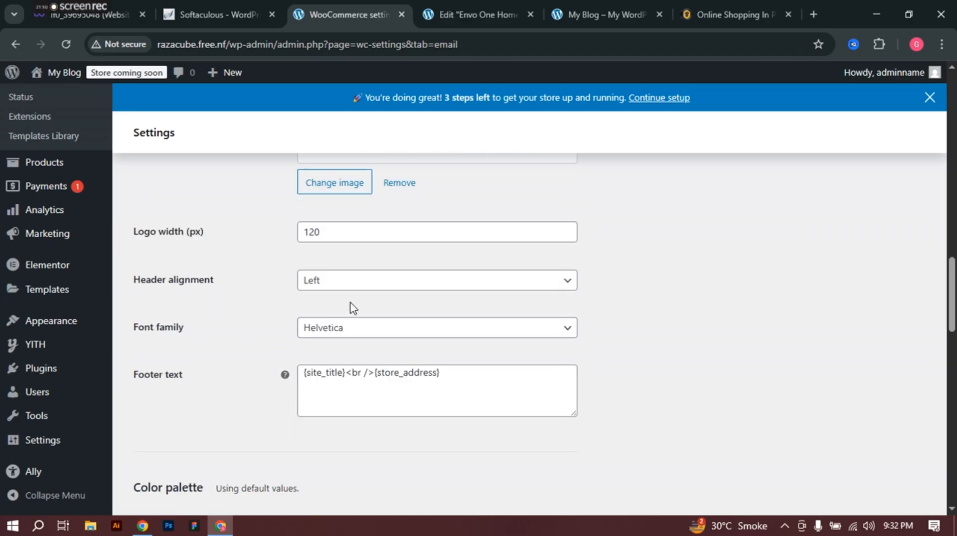
{"action": "scroll", "coordinate": [352, 308], "scroll_direction": "down", "scroll_amount": 3}
{"action": "scroll", "coordinate": [359, 263], "scroll_direction": "up", "scroll_amount": 2}
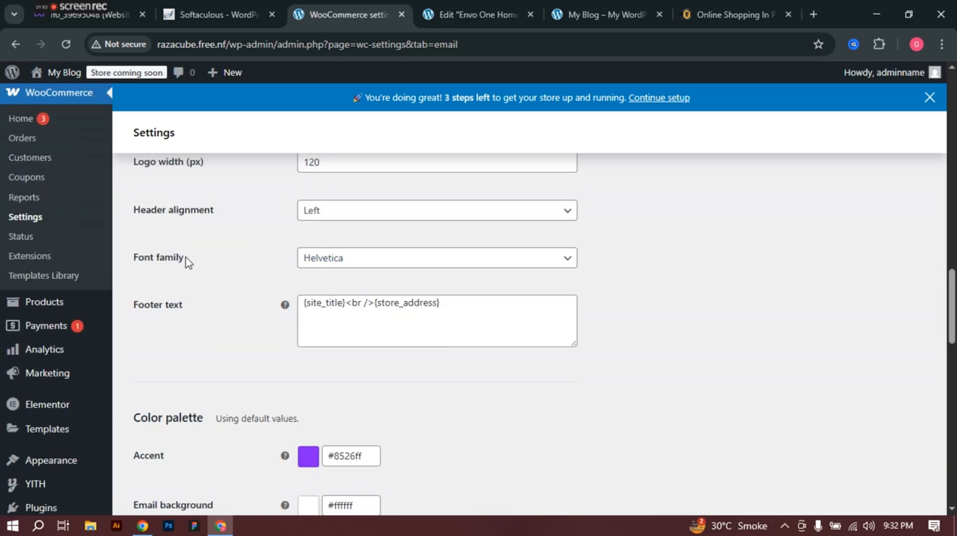
{"action": "left_click", "coordinate": [424, 263]}
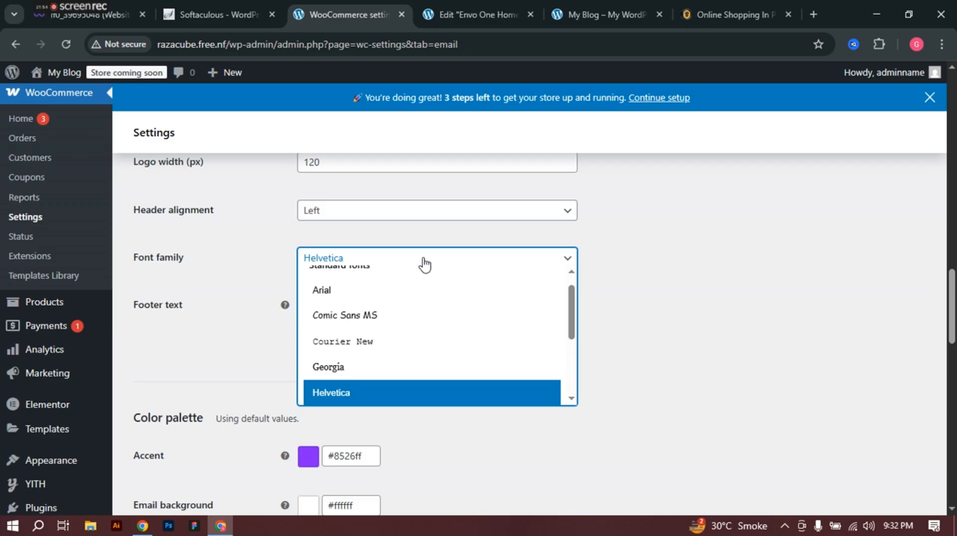
{"action": "left_click", "coordinate": [424, 263]}
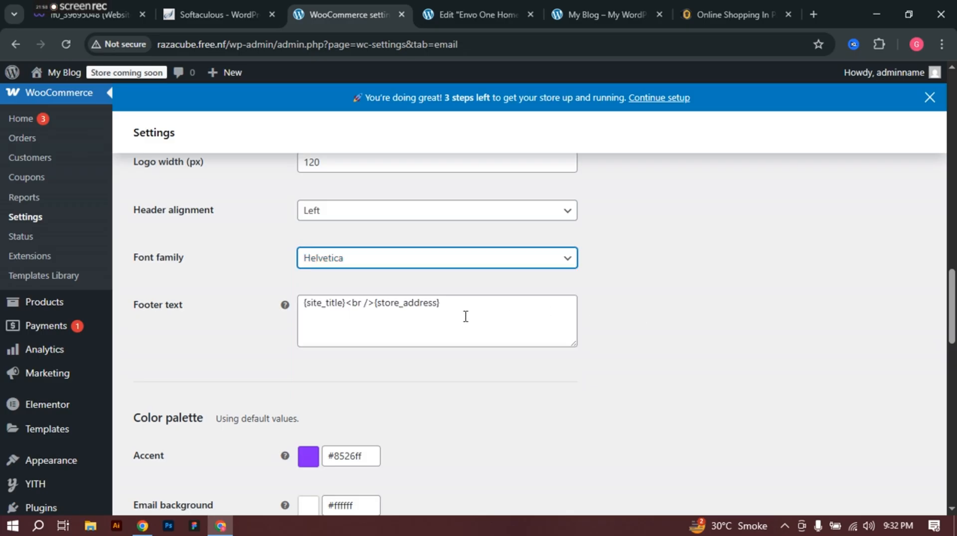
{"action": "scroll", "coordinate": [465, 316], "scroll_direction": "down", "scroll_amount": 3}
{"action": "scroll", "coordinate": [465, 321], "scroll_direction": "down", "scroll_amount": 2}
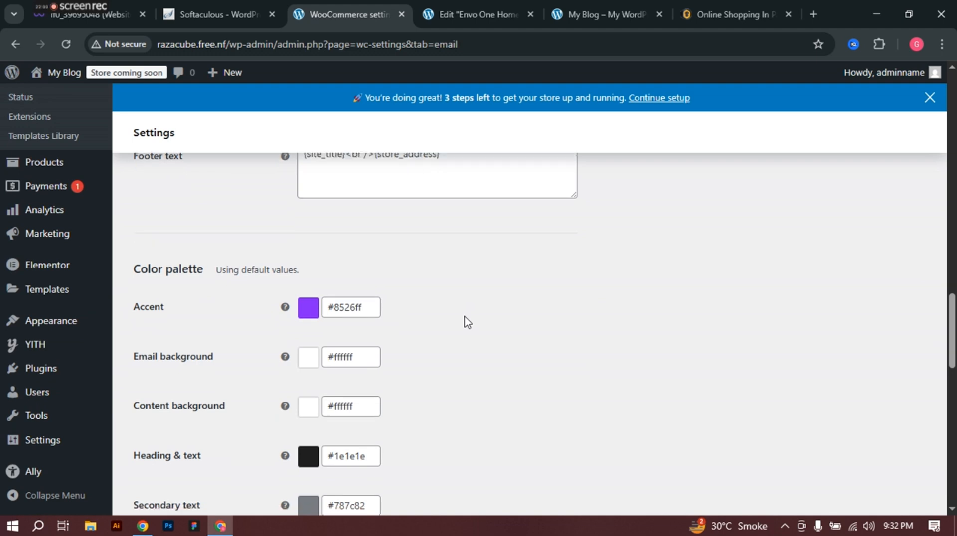
{"action": "scroll", "coordinate": [325, 276], "scroll_direction": "down", "scroll_amount": 1}
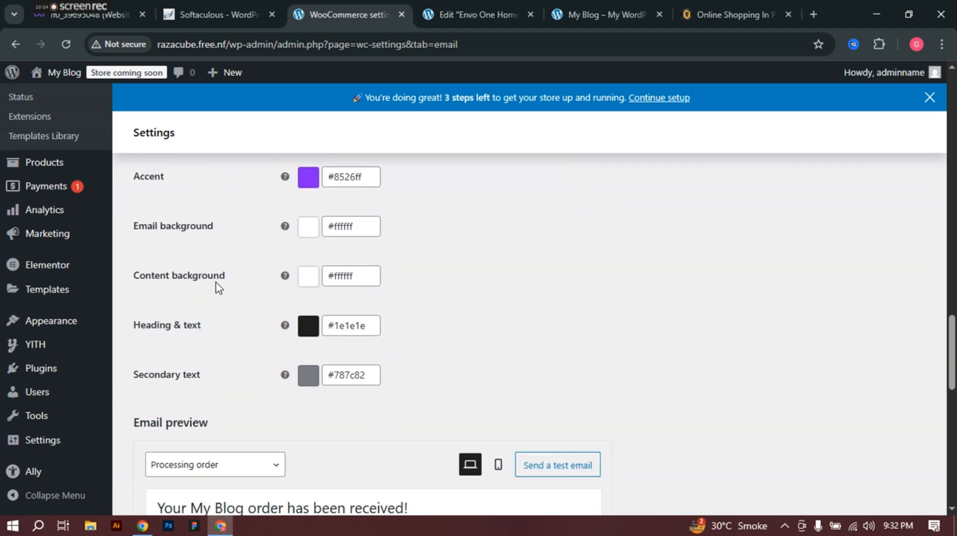
{"action": "scroll", "coordinate": [265, 365], "scroll_direction": "down", "scroll_amount": 2}
{"action": "scroll", "coordinate": [239, 325], "scroll_direction": "down", "scroll_amount": 2}
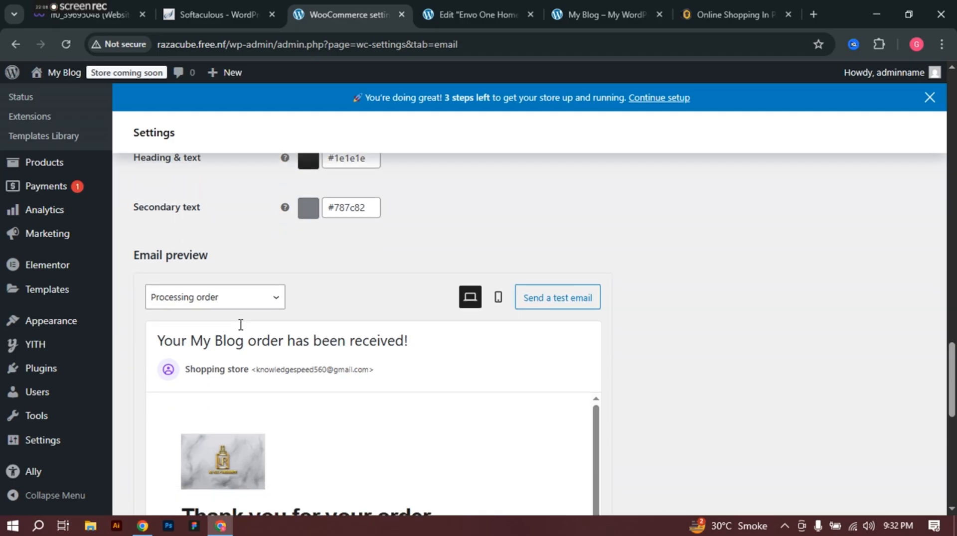
{"action": "scroll", "coordinate": [478, 292], "scroll_direction": "down", "scroll_amount": 1}
{"action": "scroll", "coordinate": [478, 289], "scroll_direction": "down", "scroll_amount": 7}
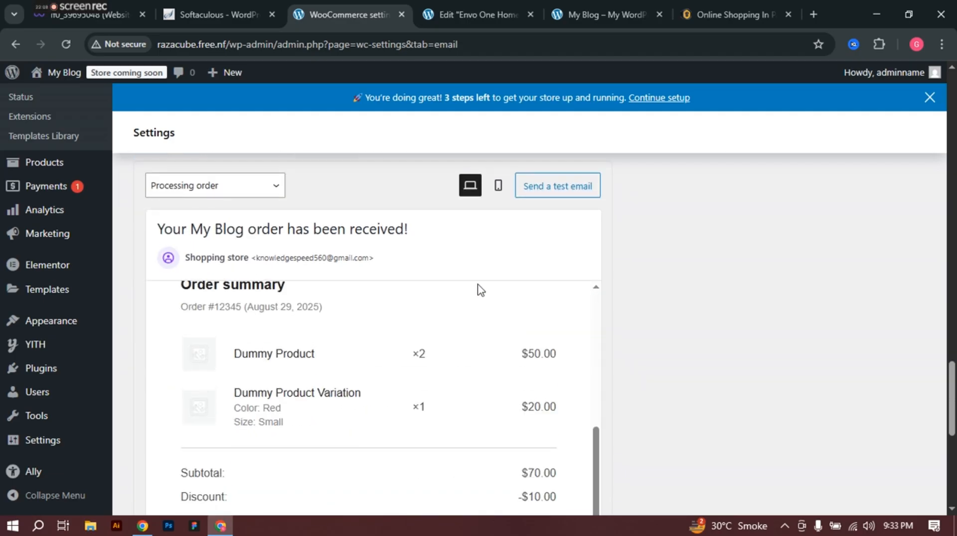
{"action": "scroll", "coordinate": [699, 324], "scroll_direction": "up", "scroll_amount": 3}
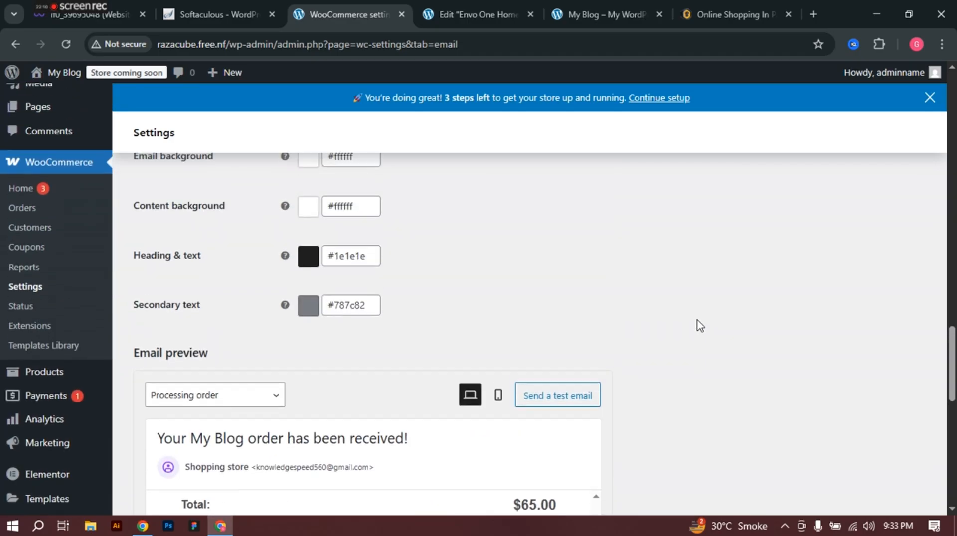
{"action": "scroll", "coordinate": [732, 326], "scroll_direction": "down", "scroll_amount": 4}
{"action": "scroll", "coordinate": [394, 313], "scroll_direction": "up", "scroll_amount": 4}
{"action": "scroll", "coordinate": [381, 313], "scroll_direction": "up", "scroll_amount": 5}
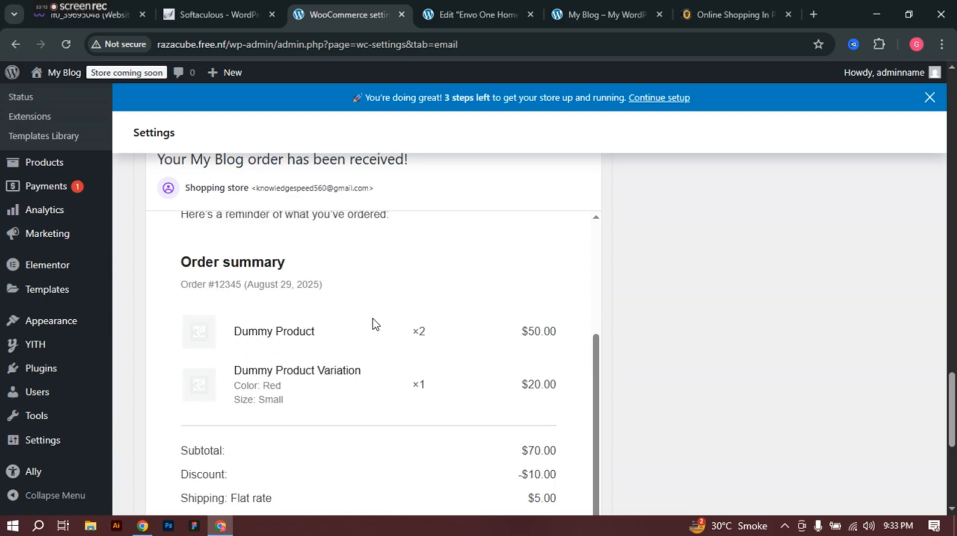
{"action": "scroll", "coordinate": [375, 323], "scroll_direction": "down", "scroll_amount": 5}
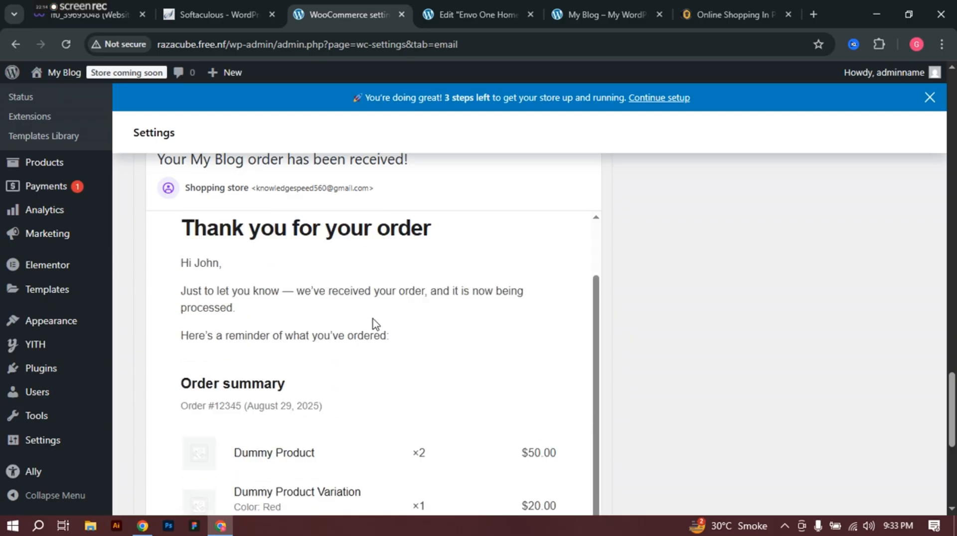
{"action": "scroll", "coordinate": [351, 320], "scroll_direction": "up", "scroll_amount": 4}
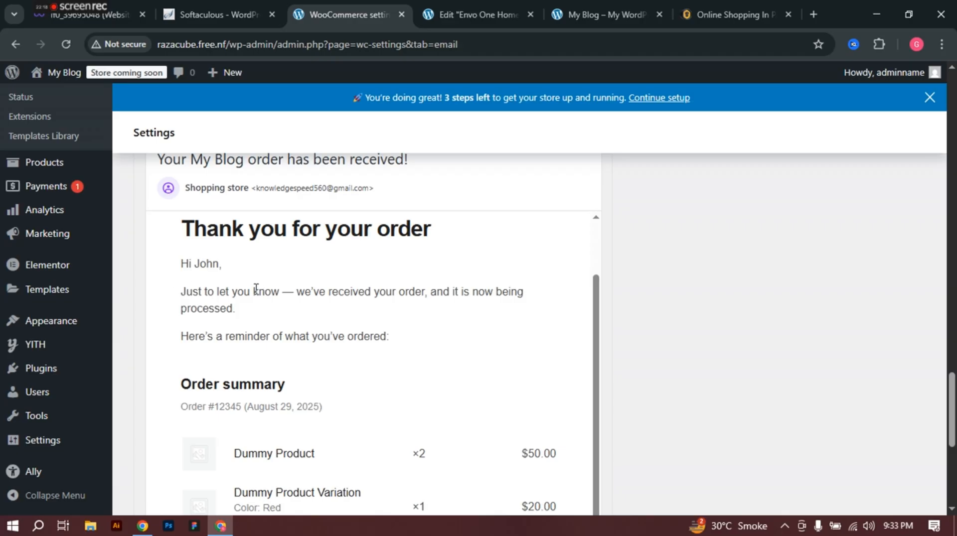
{"action": "scroll", "coordinate": [328, 301], "scroll_direction": "down", "scroll_amount": 3}
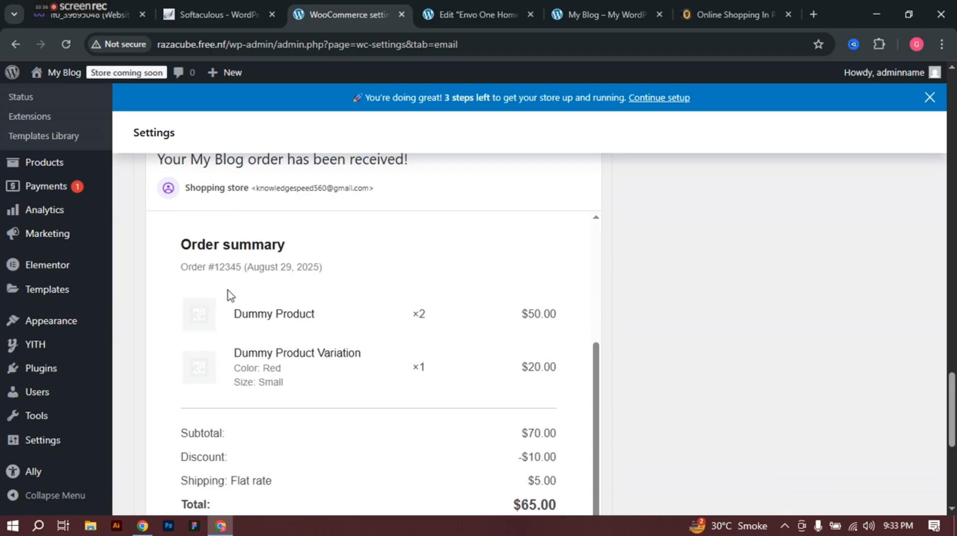
{"action": "scroll", "coordinate": [229, 290], "scroll_direction": "down", "scroll_amount": 6}
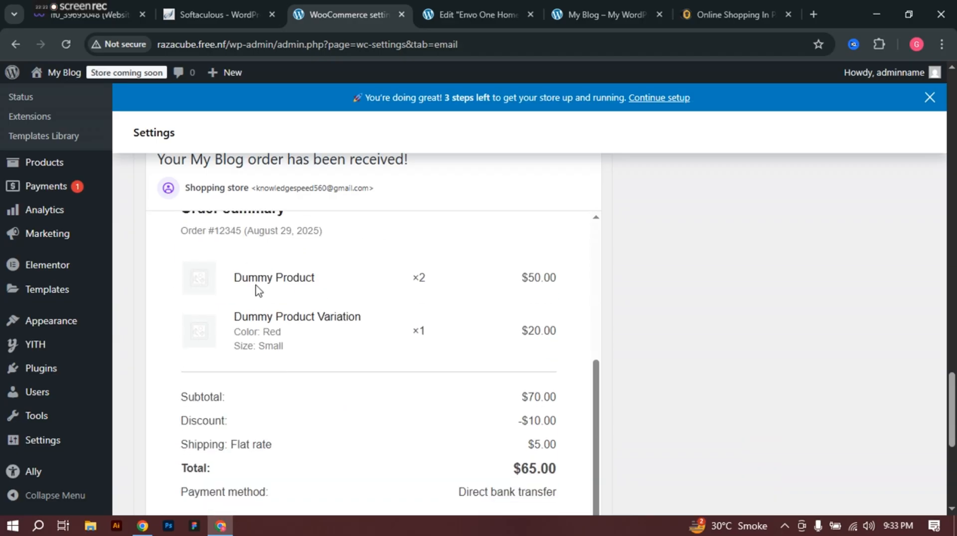
{"action": "scroll", "coordinate": [399, 347], "scroll_direction": "down", "scroll_amount": 5}
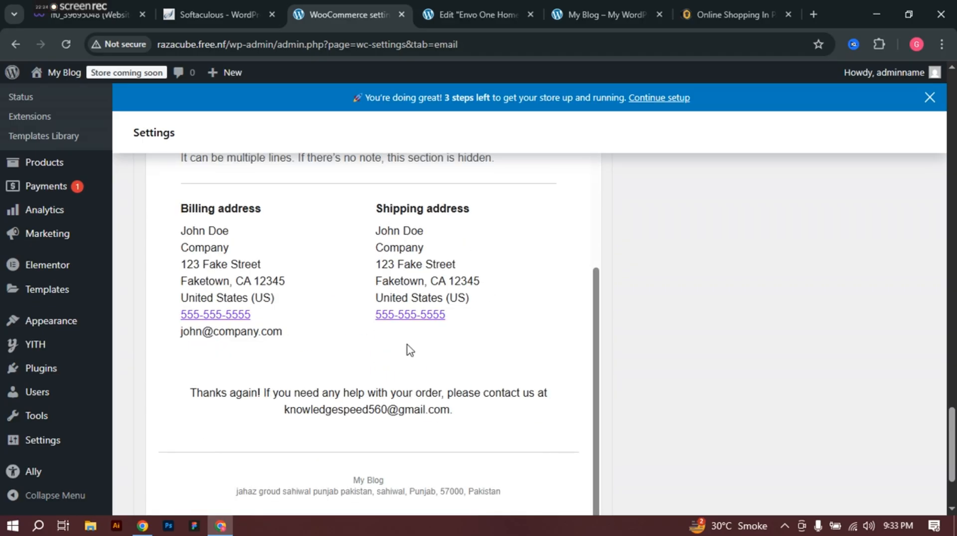
{"action": "scroll", "coordinate": [368, 333], "scroll_direction": "down", "scroll_amount": 3}
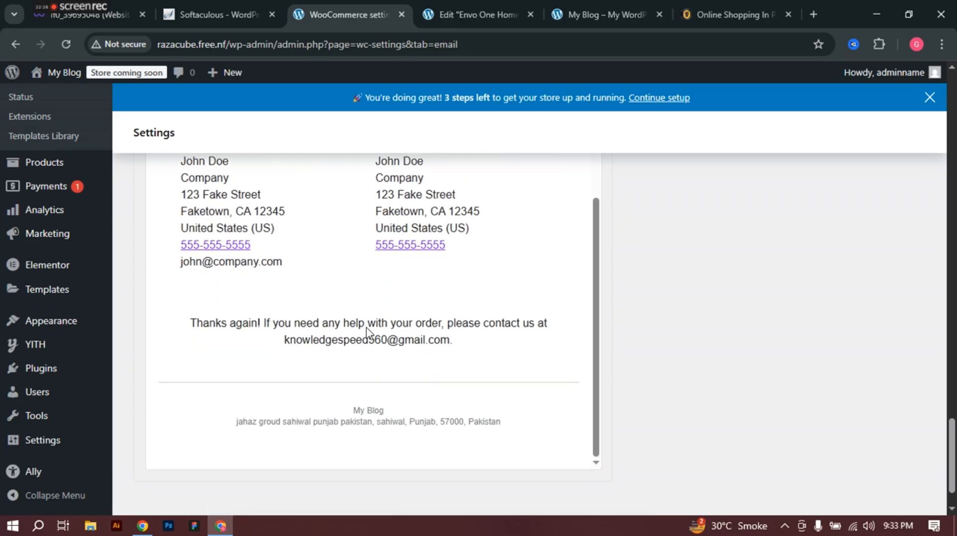
Step: Save the email template settings and open the WooCommerce Integration settings for MaxMind Geolocation
{"action": "left_click", "coordinate": [186, 487]}
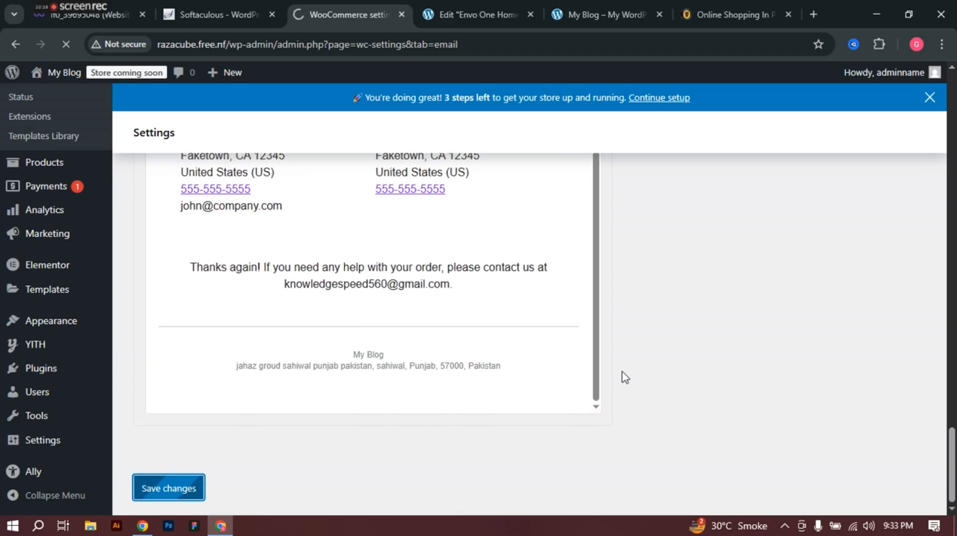
{"action": "scroll", "coordinate": [623, 349], "scroll_direction": "up", "scroll_amount": 20}
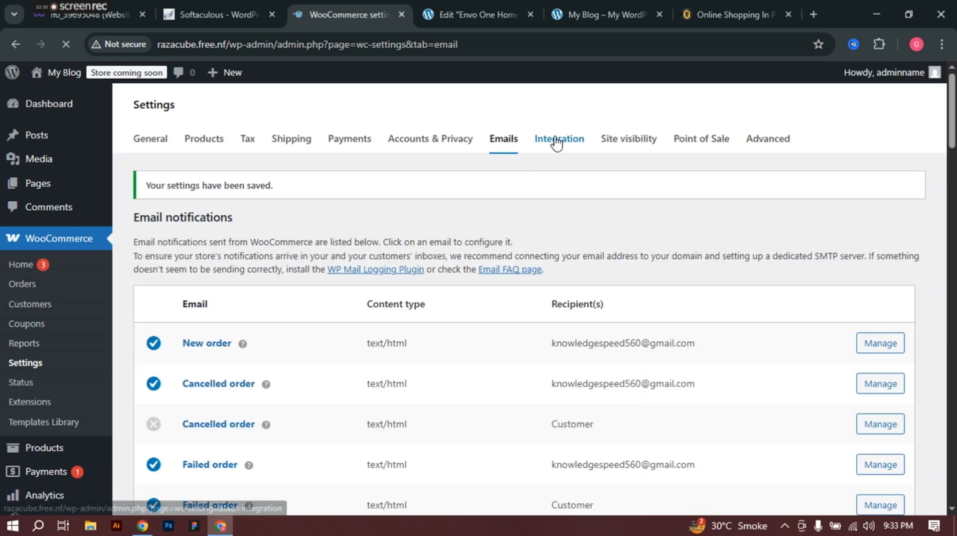
{"action": "left_click", "coordinate": [557, 144]}
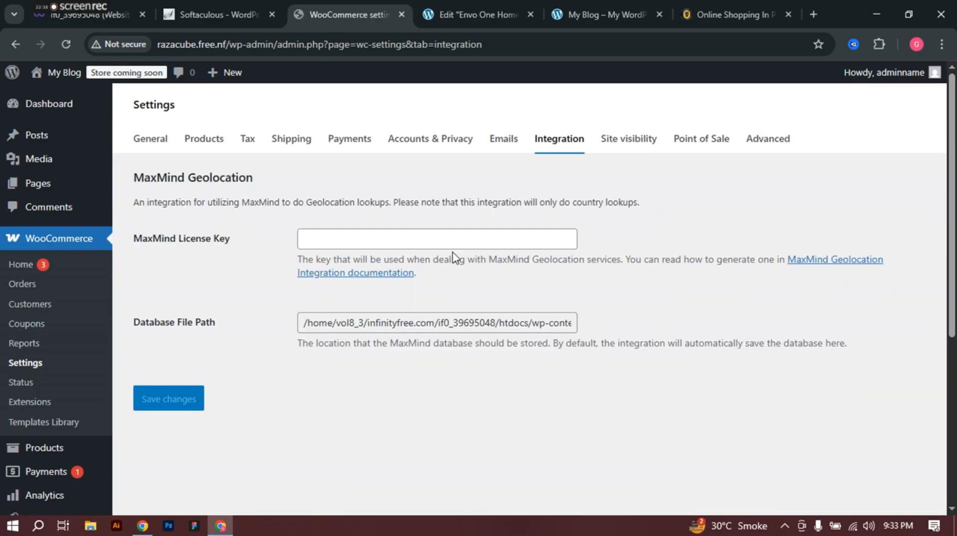
{"action": "key", "text": "XF86MonBrightnessDown"}
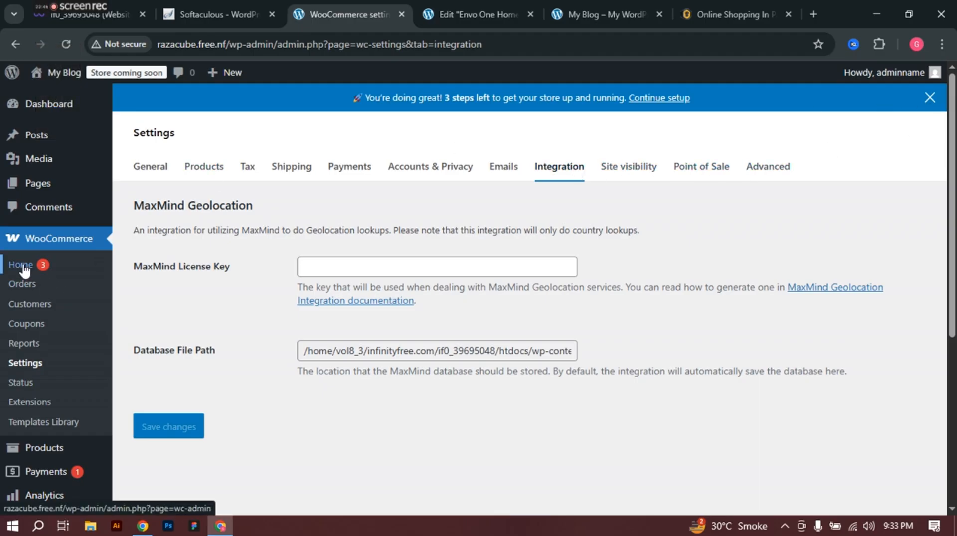
Step: Go to the Pages list and open a new browser tab
{"action": "mouse_move", "coordinate": [59, 114]}
{"action": "scroll", "coordinate": [15, 378], "scroll_direction": "down", "scroll_amount": 2}
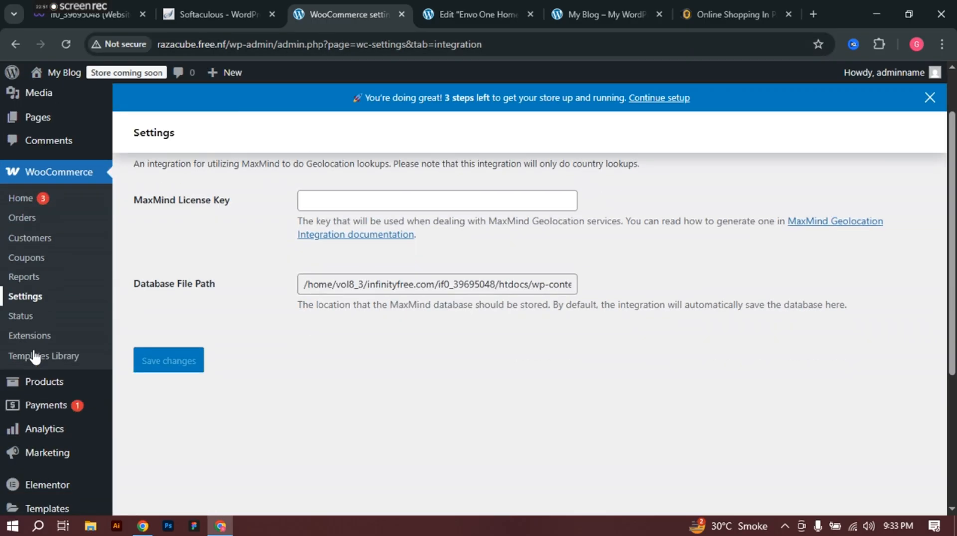
{"action": "scroll", "coordinate": [32, 185], "scroll_direction": "up", "scroll_amount": 2}
{"action": "left_click", "coordinate": [40, 188]}
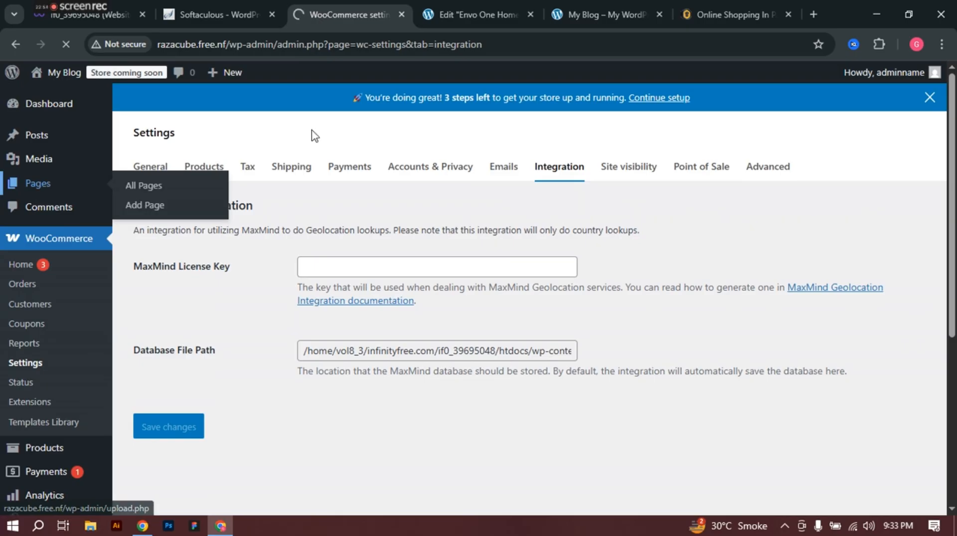
{"action": "left_click", "coordinate": [814, 14]}
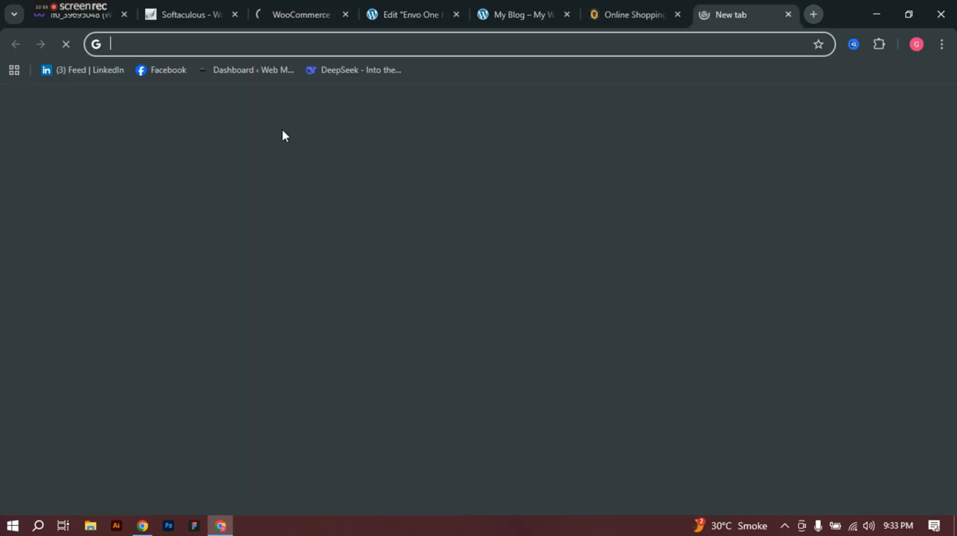
Step: In DeepSeek, paste the earlier digital-marketing website prompt into a new empty chat
{"action": "left_click", "coordinate": [347, 69]}
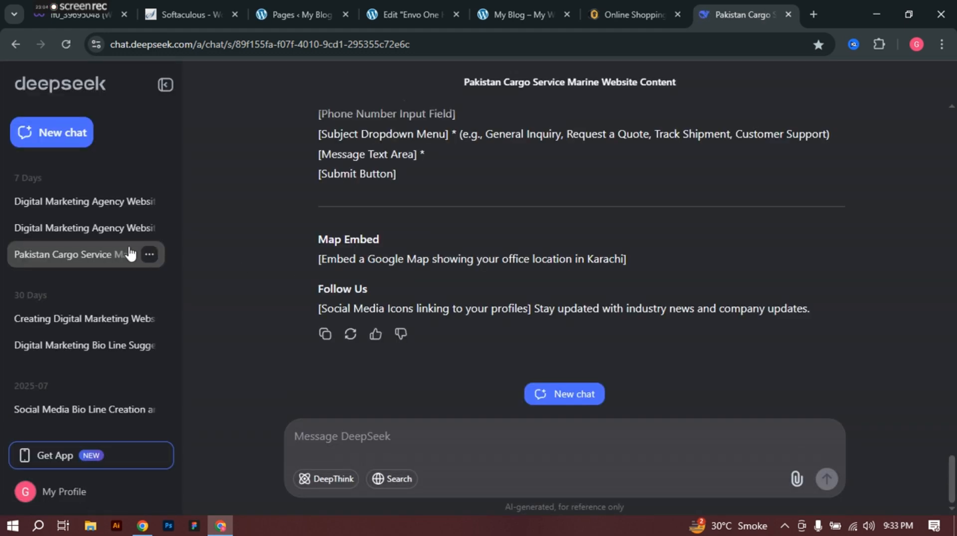
{"action": "scroll", "coordinate": [454, 237], "scroll_direction": "up", "scroll_amount": 20}
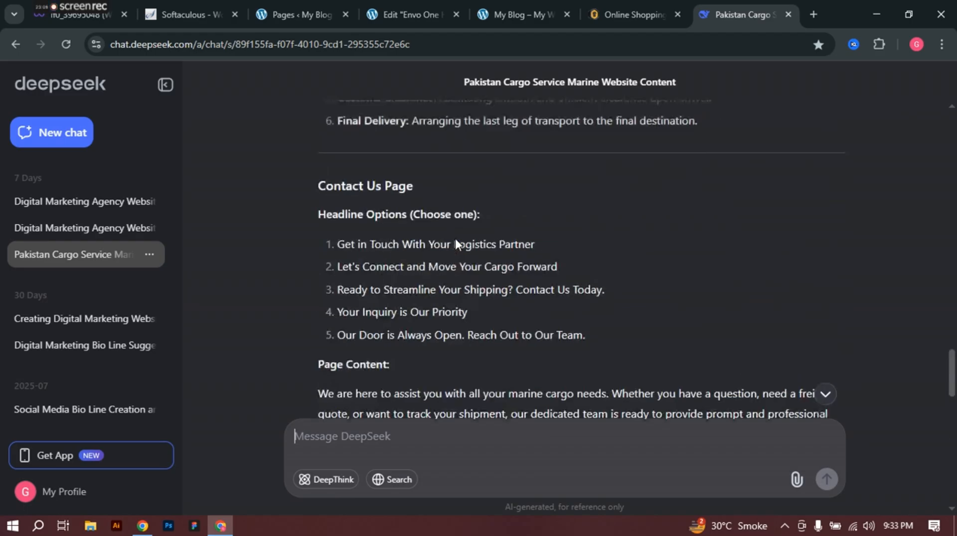
{"action": "scroll", "coordinate": [455, 237], "scroll_direction": "up", "scroll_amount": 15}
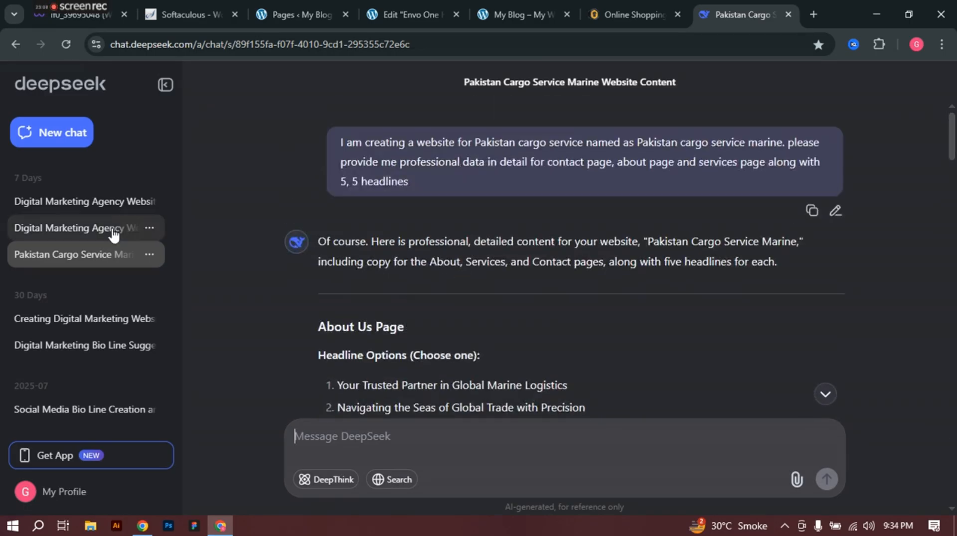
{"action": "left_click", "coordinate": [78, 229]}
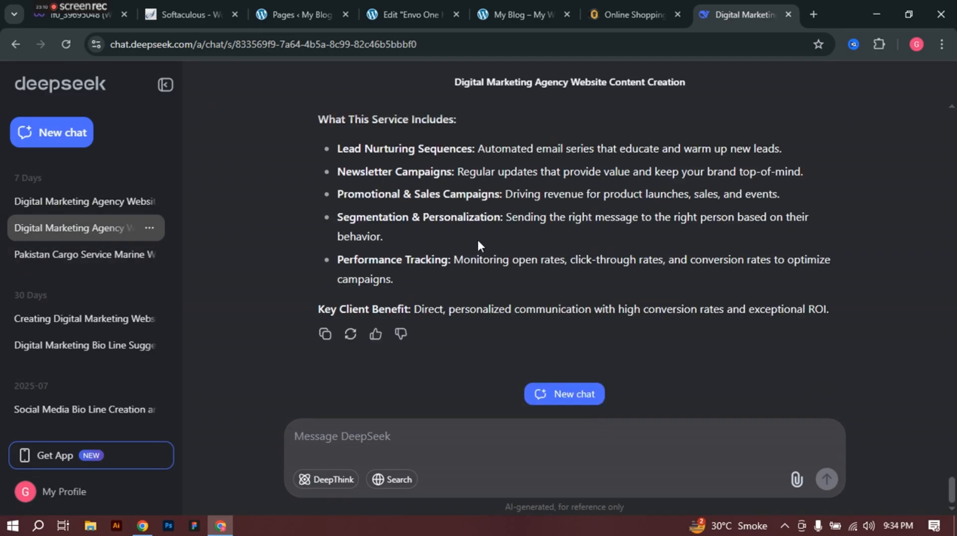
{"action": "scroll", "coordinate": [477, 245], "scroll_direction": "up", "scroll_amount": 10}
{"action": "scroll", "coordinate": [493, 238], "scroll_direction": "up", "scroll_amount": 20}
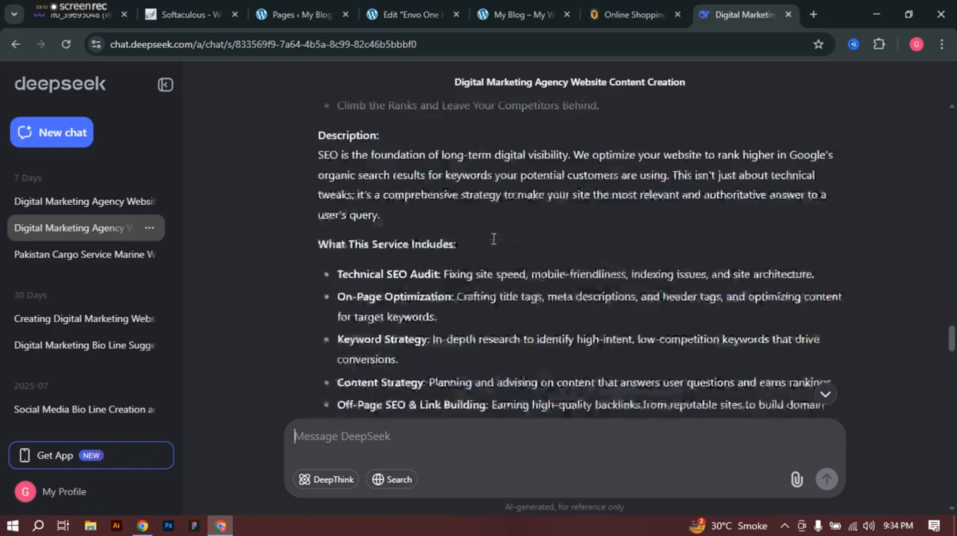
{"action": "scroll", "coordinate": [494, 238], "scroll_direction": "up", "scroll_amount": 20}
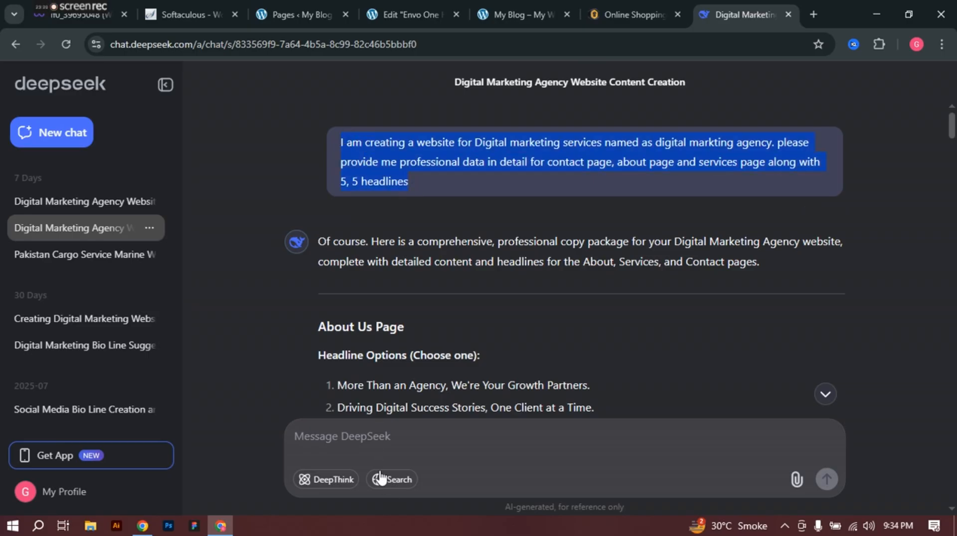
{"action": "left_click", "coordinate": [375, 436]}
{"action": "left_click", "coordinate": [49, 140]}
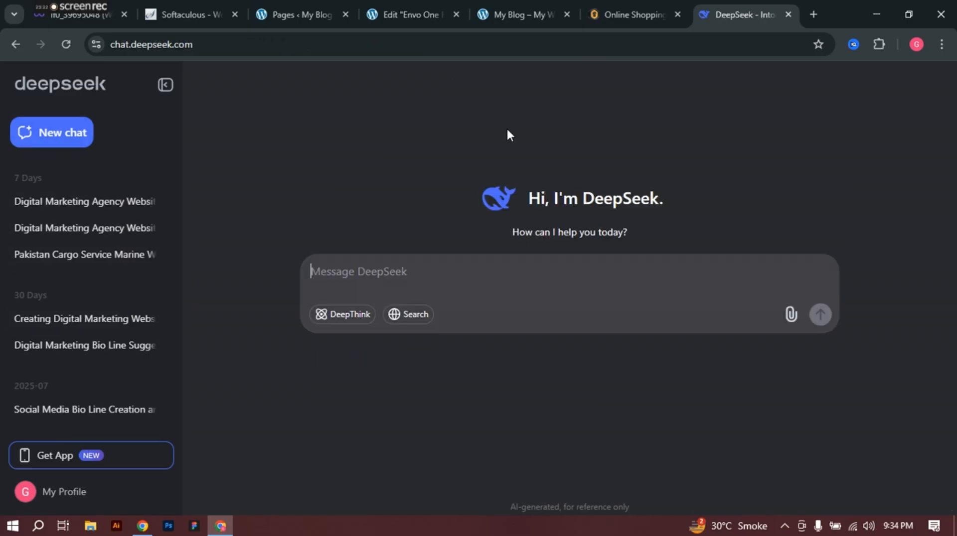
{"action": "type", "text": "I am creating a website for Digital marketing services named as digital markting agency. please provide me professional data in detail for contact page, about page and services page along with 5, 5 headlines"}
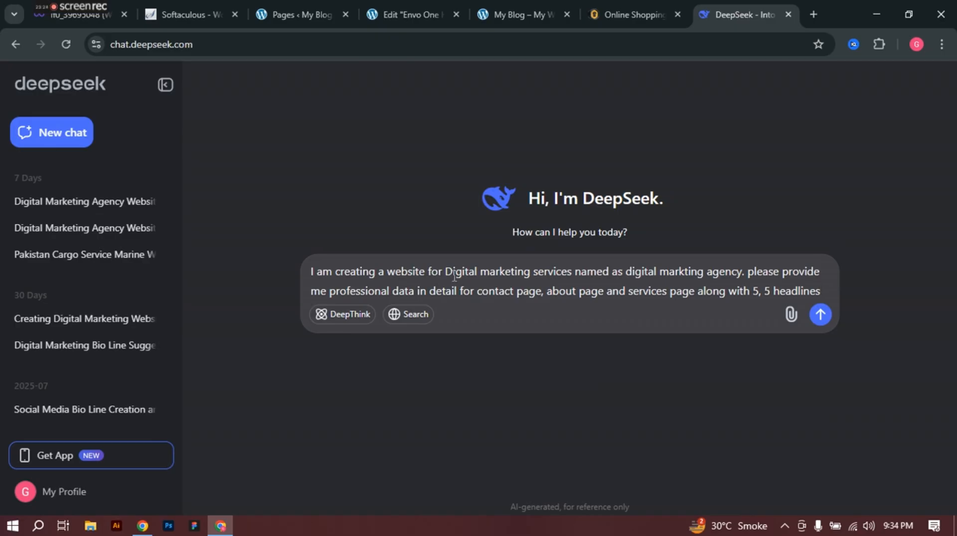
Step: Switch through the store and My Blog tabs back to the Envo One Elementor editor
{"action": "left_click", "coordinate": [639, 9]}
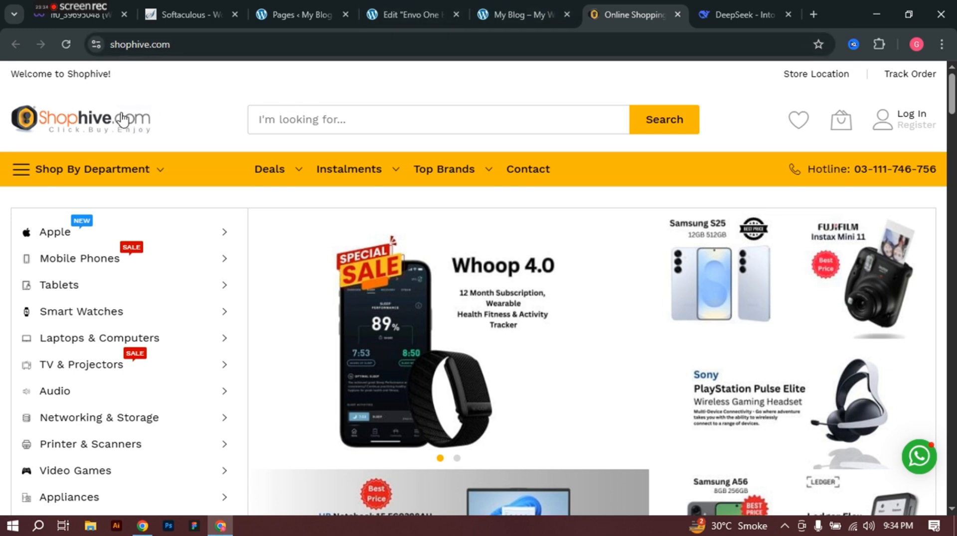
{"action": "scroll", "coordinate": [197, 167], "scroll_direction": "down", "scroll_amount": 3}
{"action": "scroll", "coordinate": [203, 167], "scroll_direction": "up", "scroll_amount": 3}
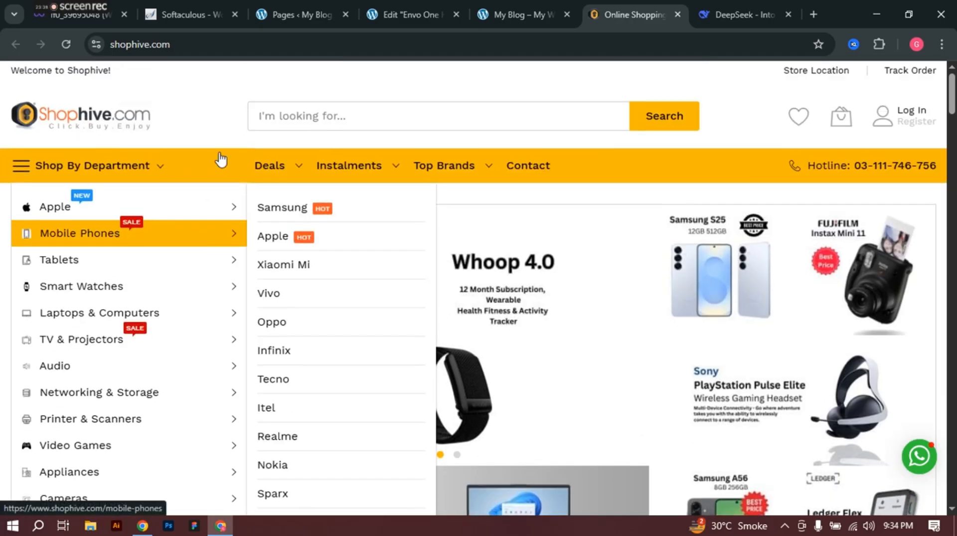
{"action": "left_click", "coordinate": [513, 1]}
{"action": "left_click", "coordinate": [422, 2]}
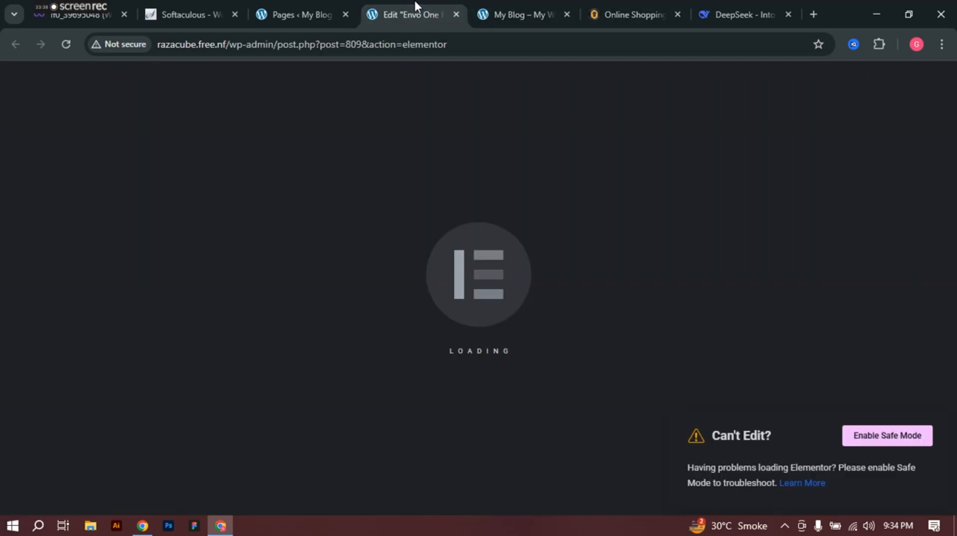
{"action": "left_click", "coordinate": [286, 7]}
{"action": "scroll", "coordinate": [220, 389], "scroll_direction": "down", "scroll_amount": 5}
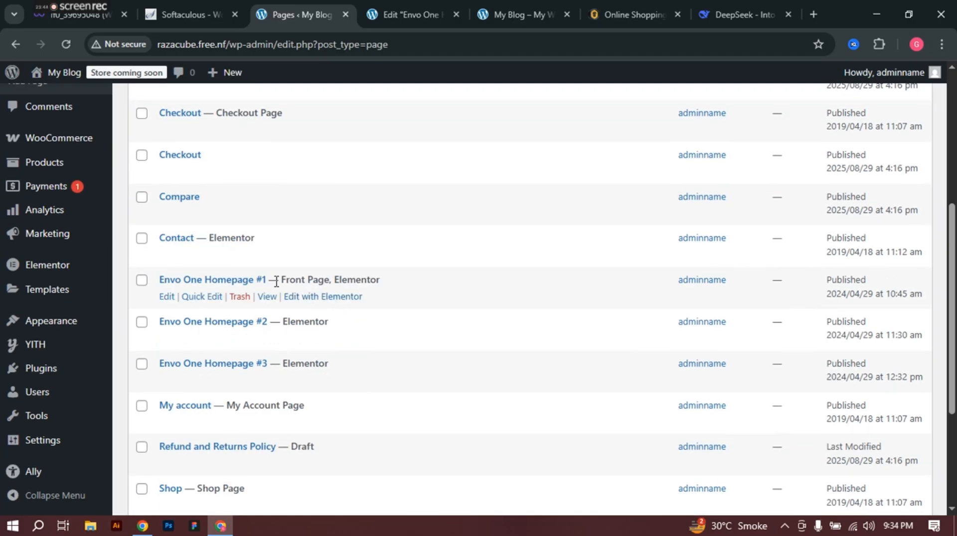
{"action": "left_click", "coordinate": [418, 14]}
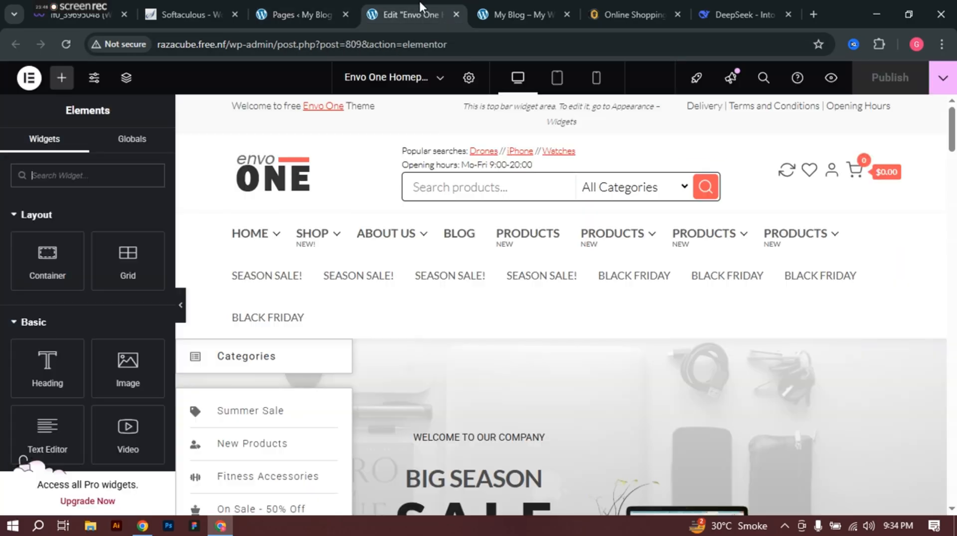
{"action": "scroll", "coordinate": [573, 299], "scroll_direction": "down", "scroll_amount": 5}
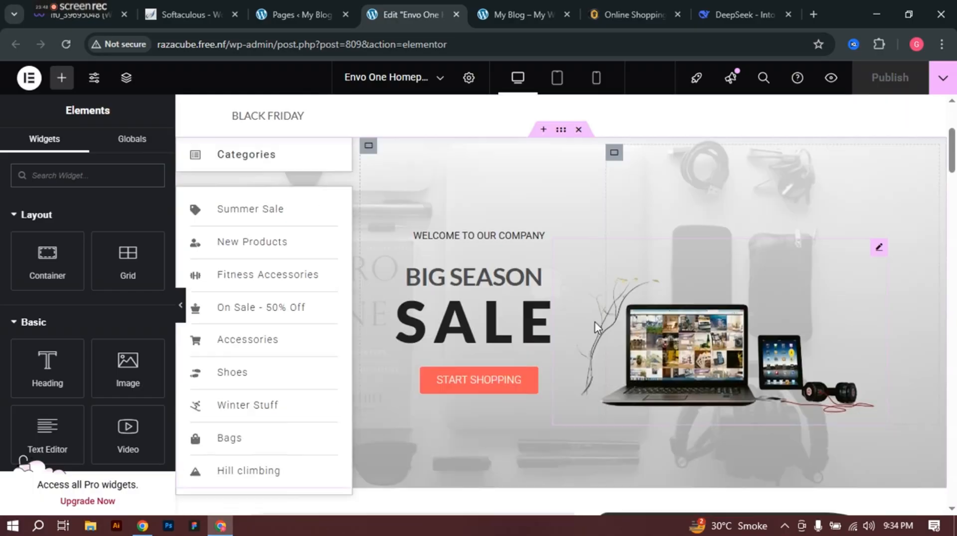
{"action": "scroll", "coordinate": [593, 324], "scroll_direction": "up", "scroll_amount": 5}
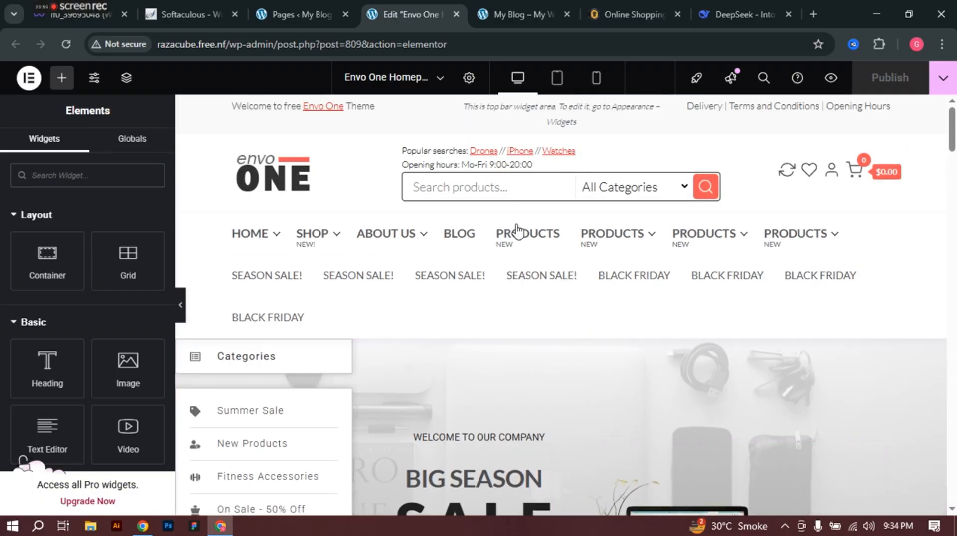
{"action": "mouse_move", "coordinate": [331, 252]}
{"action": "scroll", "coordinate": [518, 322], "scroll_direction": "down", "scroll_amount": 3}
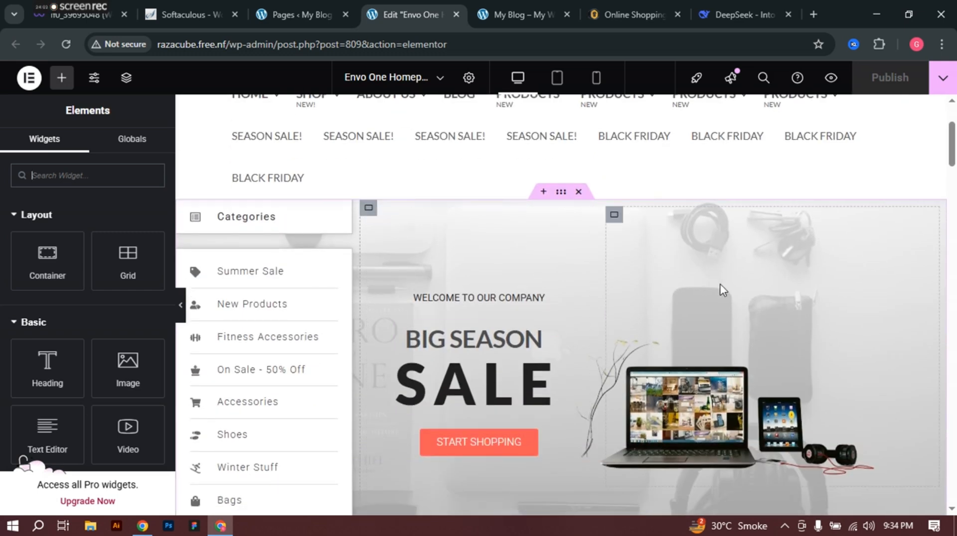
{"action": "scroll", "coordinate": [723, 290], "scroll_direction": "down", "scroll_amount": 3}
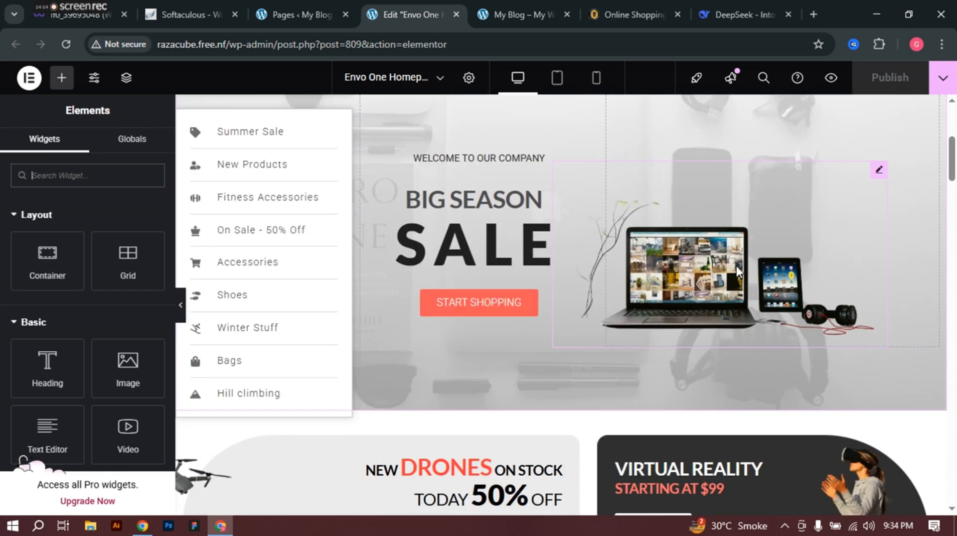
{"action": "scroll", "coordinate": [736, 265], "scroll_direction": "up", "scroll_amount": 2}
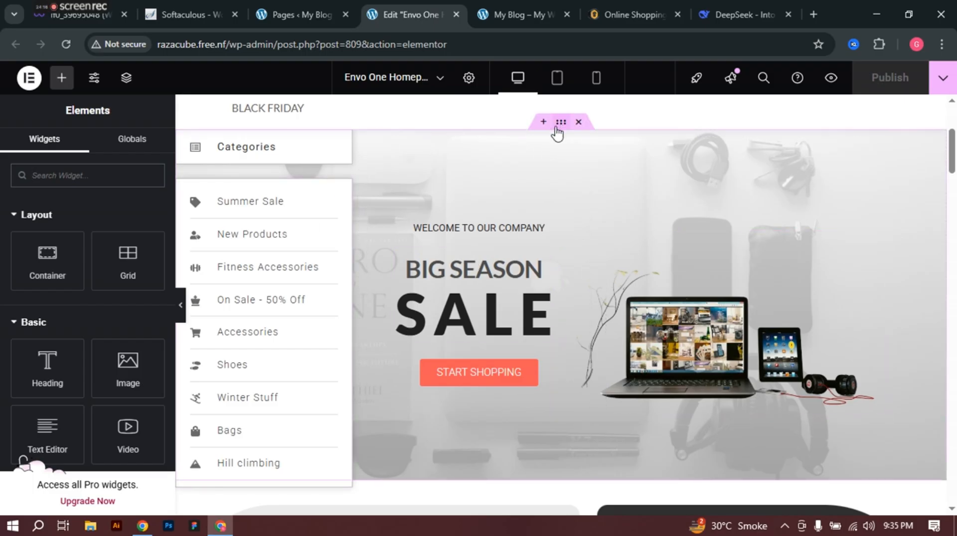
Step: Check the hero container's Style background image in the Media Library, keeping the grayscale gadgets photo
{"action": "left_click", "coordinate": [456, 184]}
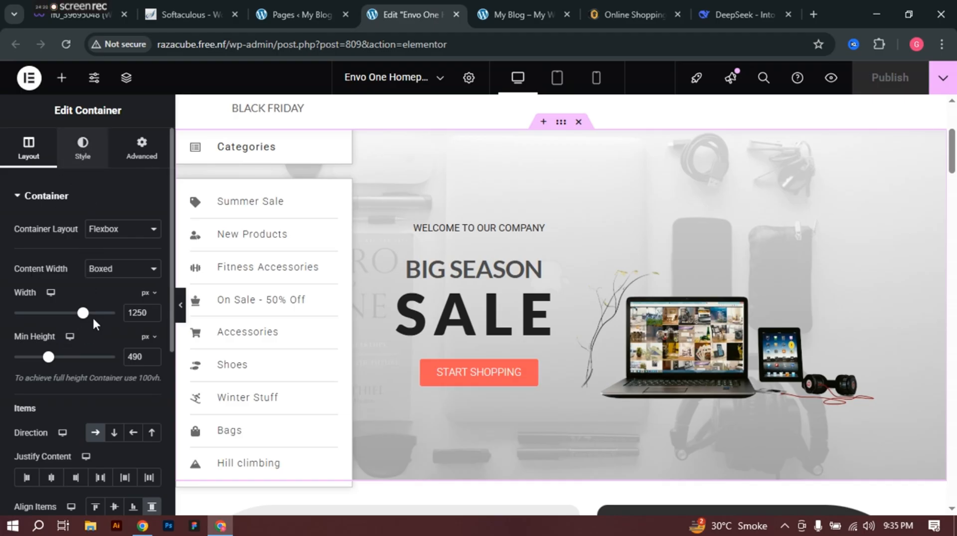
{"action": "left_click", "coordinate": [83, 148]}
{"action": "mouse_move", "coordinate": [30, 366]}
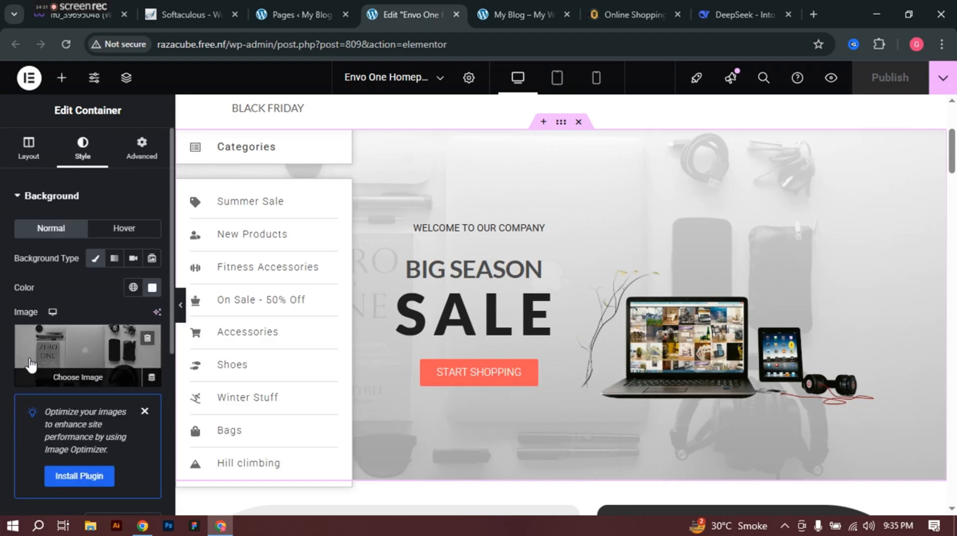
{"action": "left_click", "coordinate": [92, 351]}
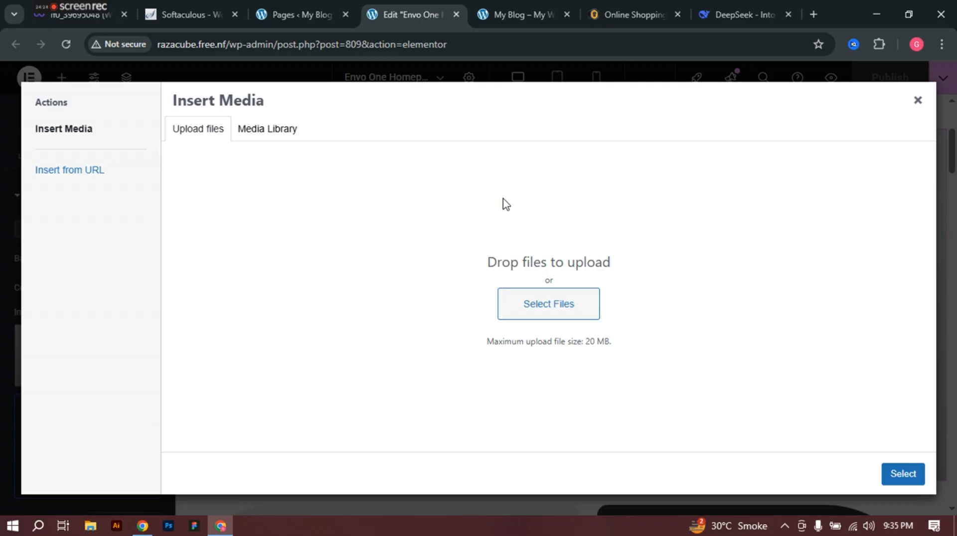
{"action": "left_click", "coordinate": [268, 130]}
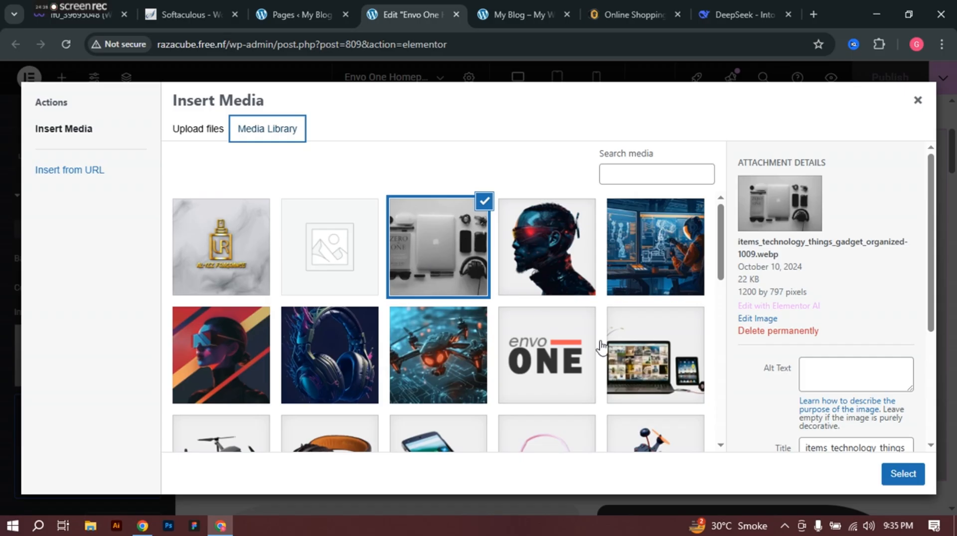
{"action": "left_click", "coordinate": [917, 100]}
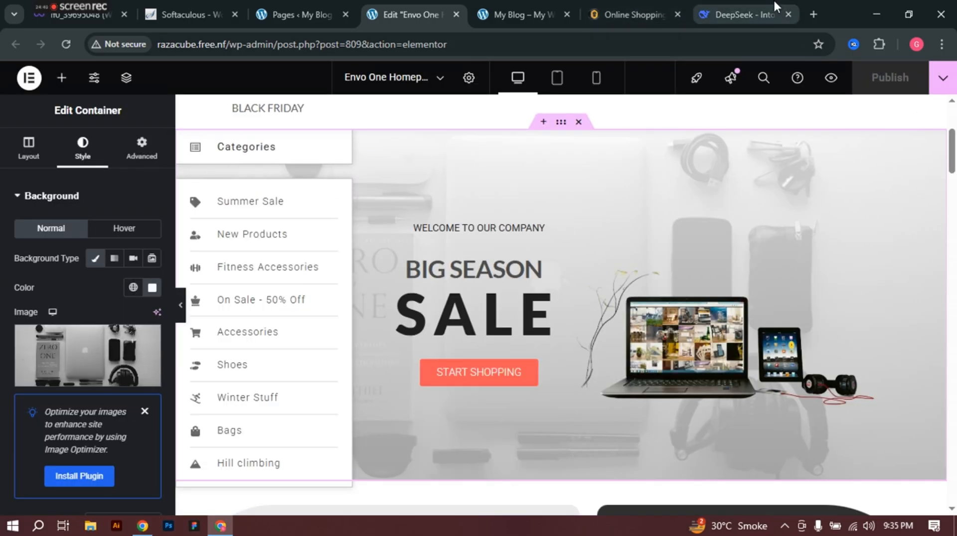
Step: Search Google for 'canva' in a new tab and open the official Canva website
{"action": "left_click", "coordinate": [813, 14]}
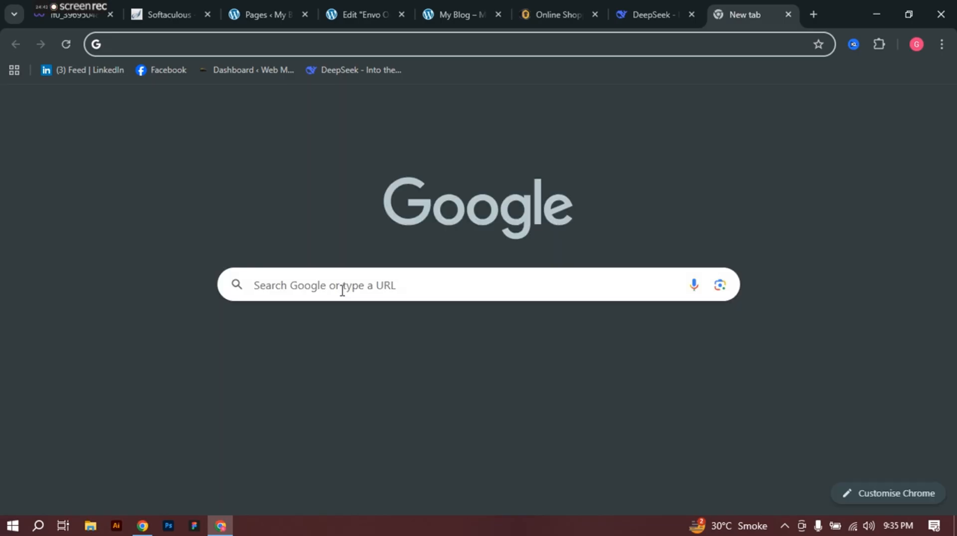
{"action": "left_click", "coordinate": [343, 292]}
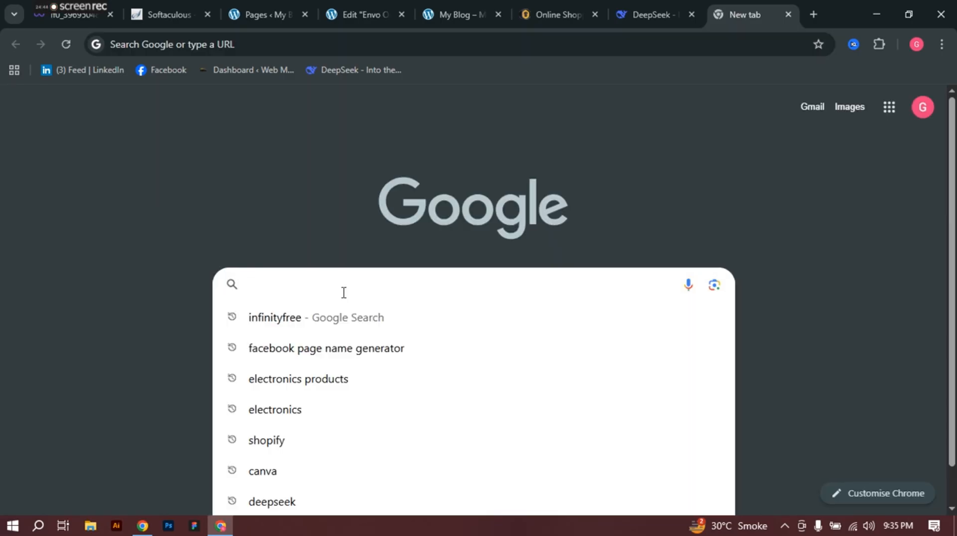
{"action": "key", "text": "Down"}
{"action": "key", "text": "Down"}
{"action": "key", "text": "Down"}
{"action": "key", "text": "Down"}
{"action": "key", "text": "Down"}
{"action": "key", "text": "Down"}
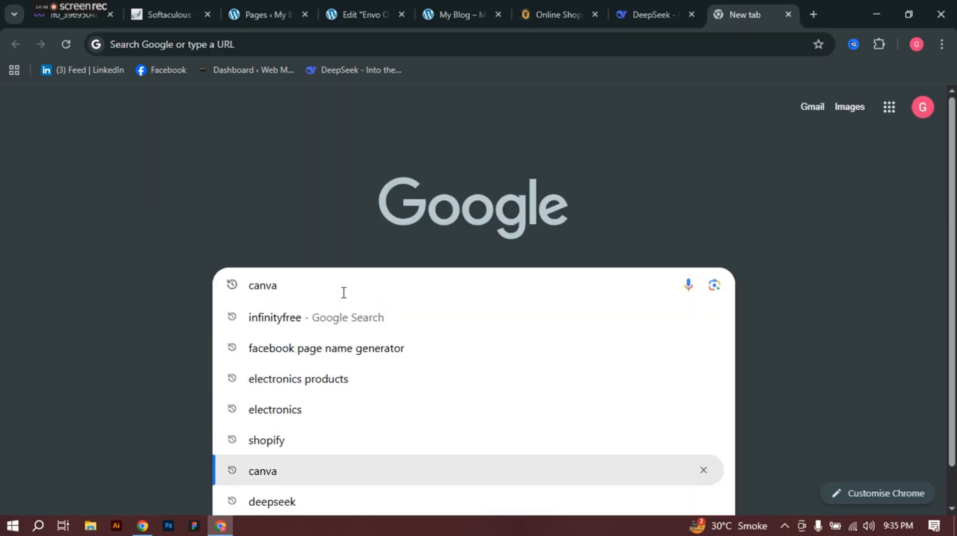
{"action": "key", "text": "Return"}
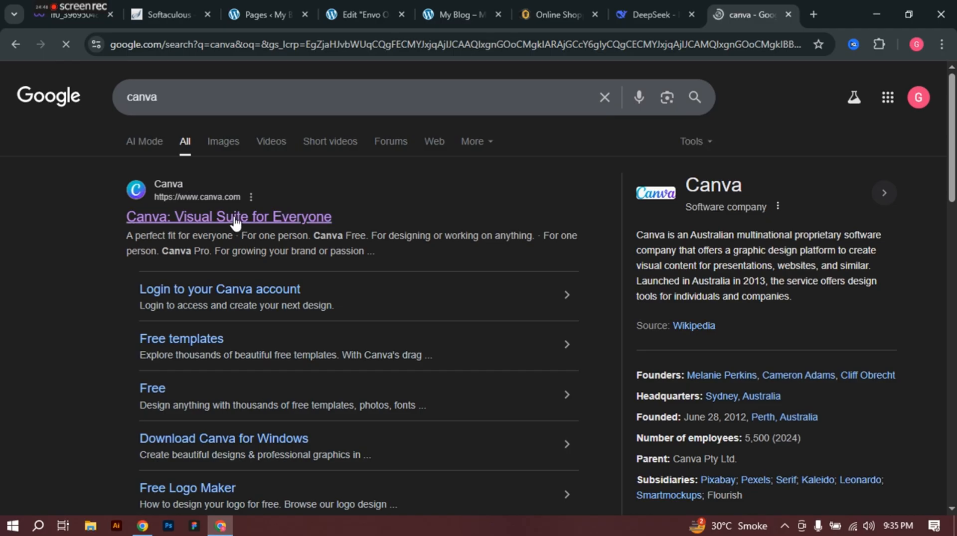
{"action": "left_click", "coordinate": [235, 218]}
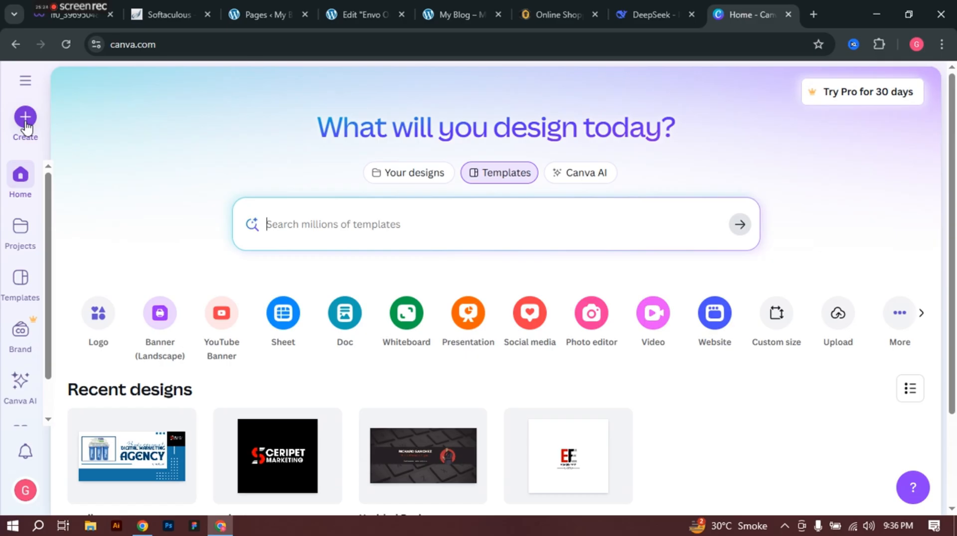
Step: Search Canva's design types for 'website' and create a blank 1366 × 768 px Website design
{"action": "mouse_move", "coordinate": [70, 12]}
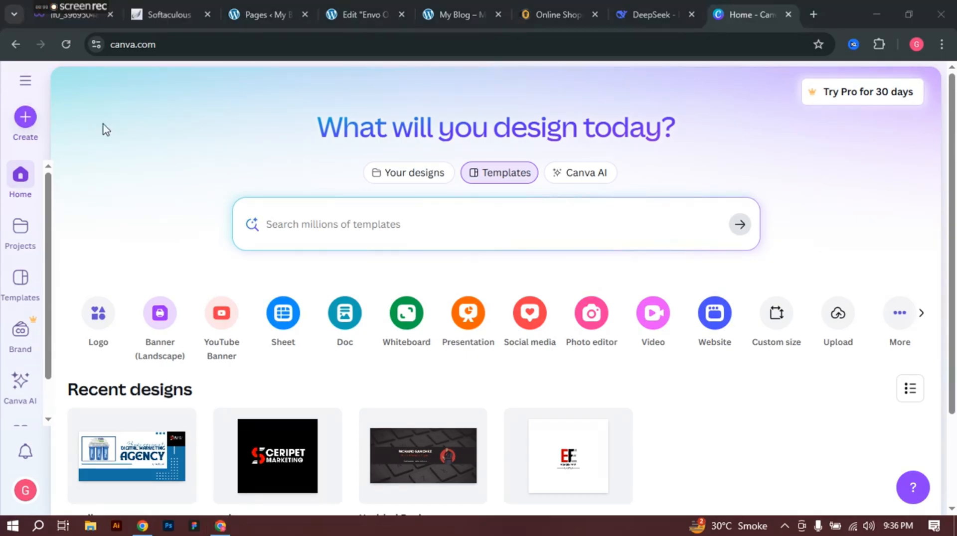
{"action": "left_click", "coordinate": [26, 118]}
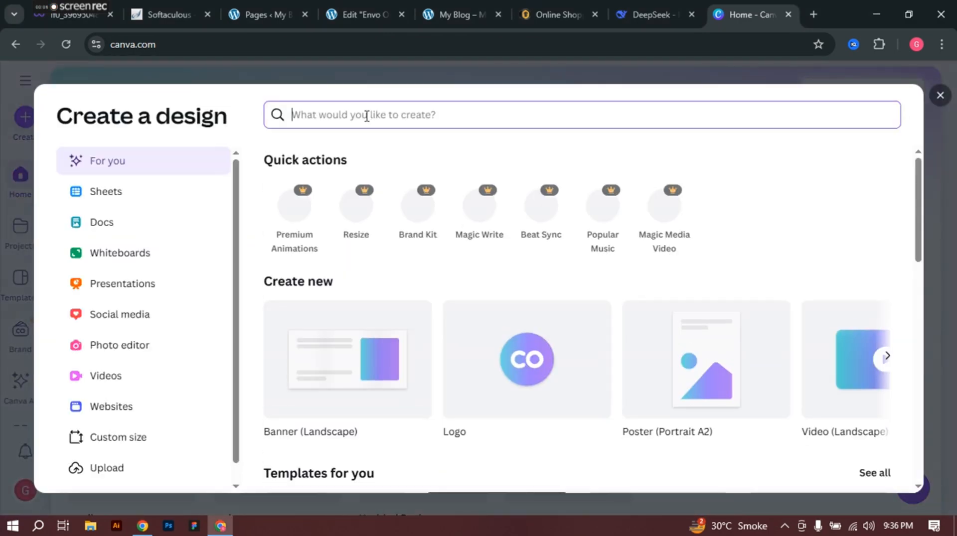
{"action": "type", "text": "web banner"}
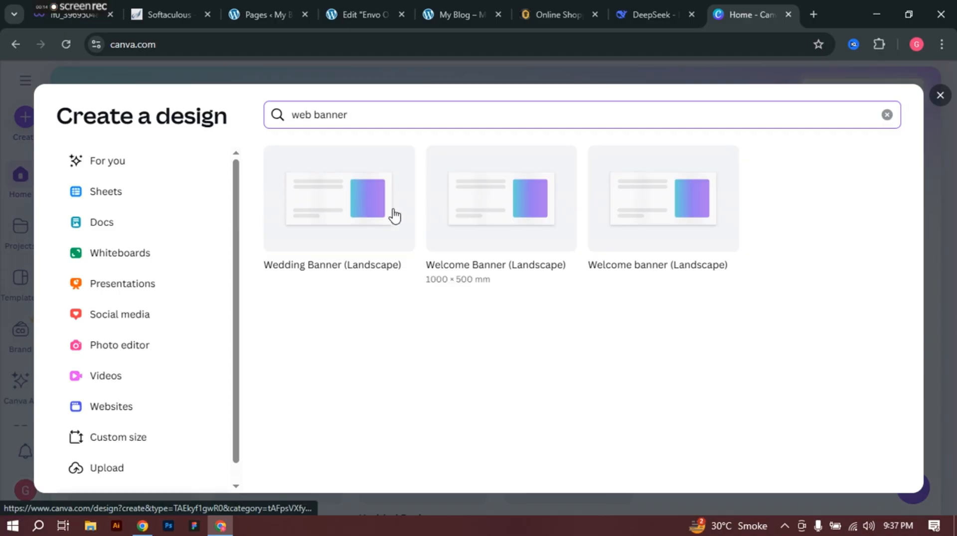
{"action": "triple_click", "coordinate": [375, 114]}
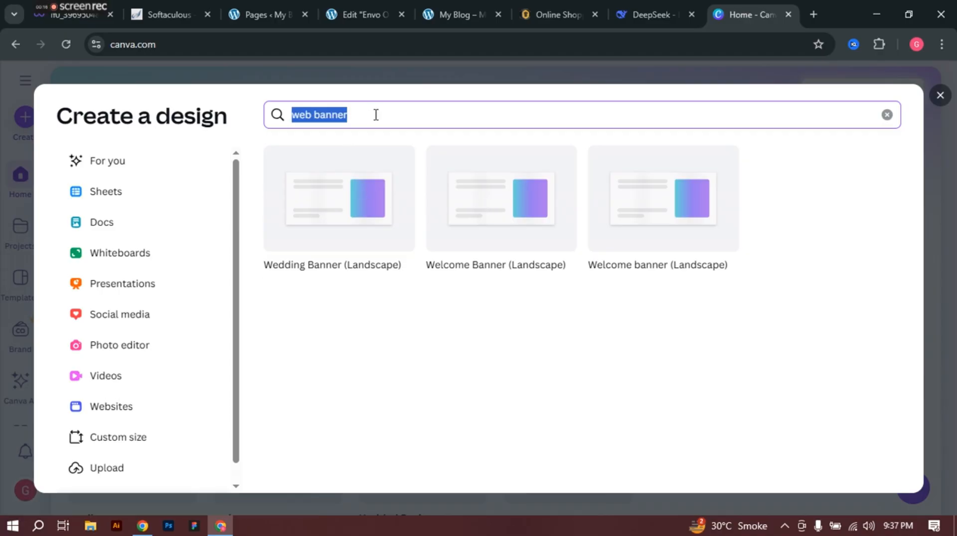
{"action": "type", "text": "website"}
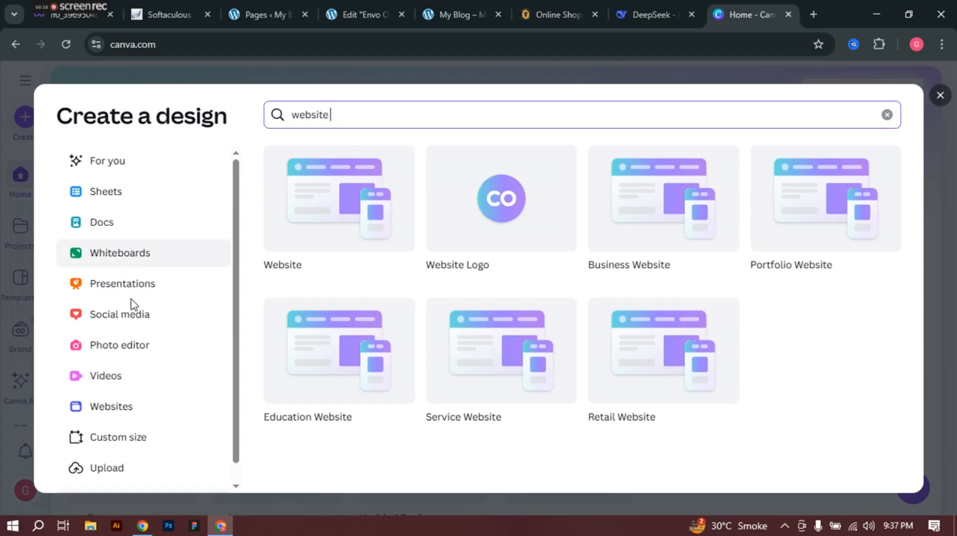
{"action": "left_click", "coordinate": [94, 418]}
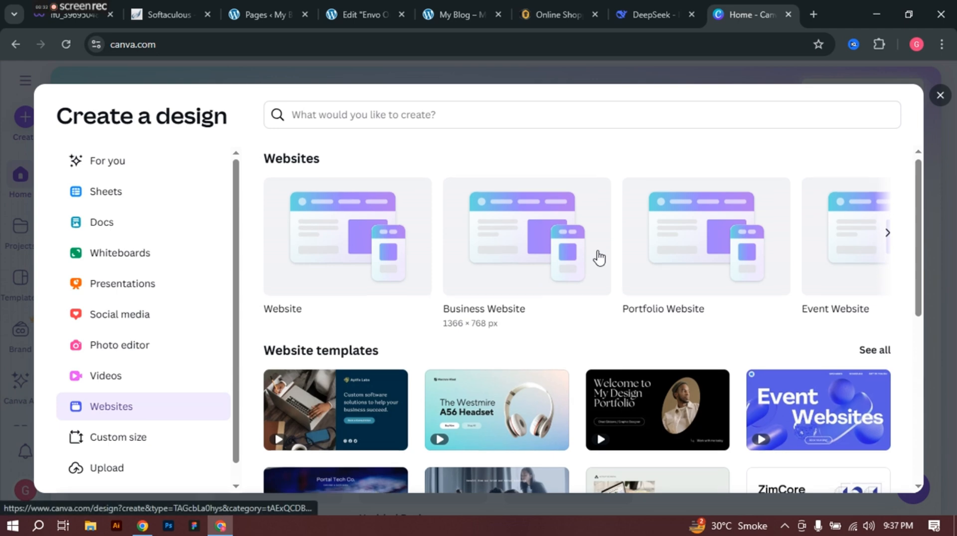
{"action": "scroll", "coordinate": [599, 258], "scroll_direction": "down", "scroll_amount": 7}
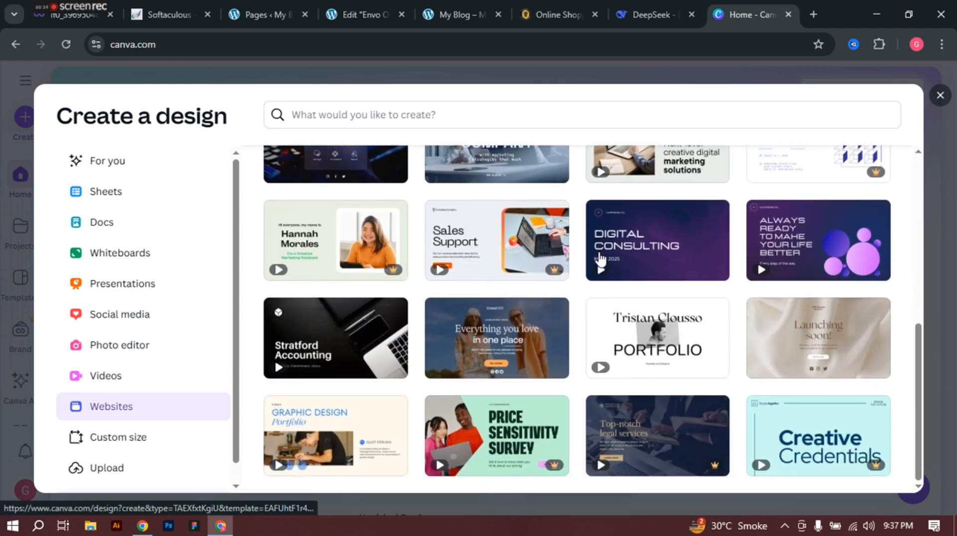
{"action": "scroll", "coordinate": [601, 260], "scroll_direction": "up", "scroll_amount": 7}
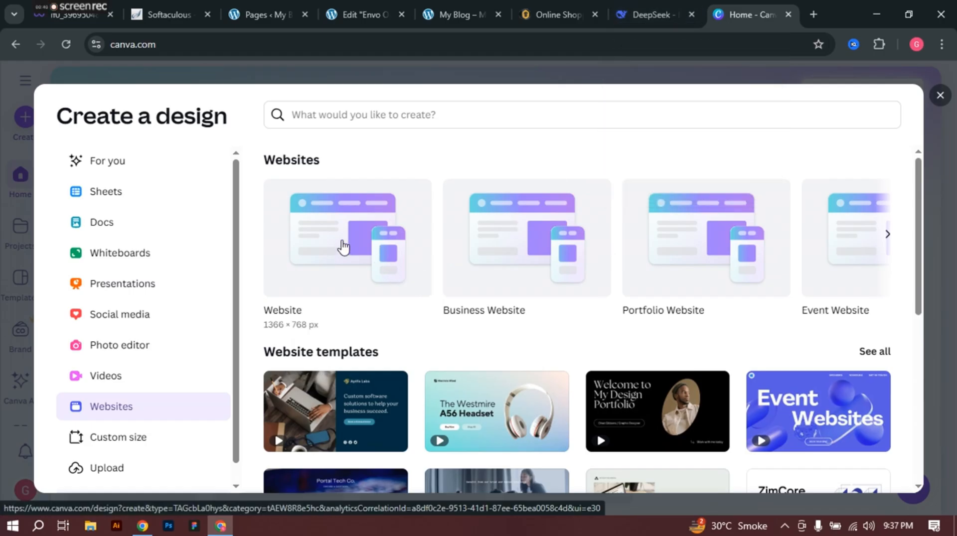
{"action": "left_click", "coordinate": [343, 247]}
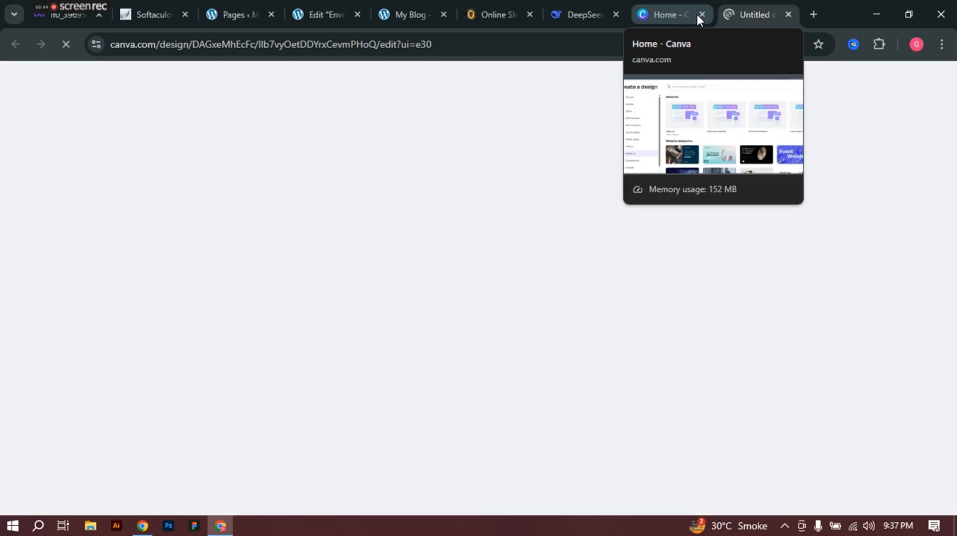
Step: Close the Home - Canva tab and open the Elements panel's search box
{"action": "left_click", "coordinate": [701, 15]}
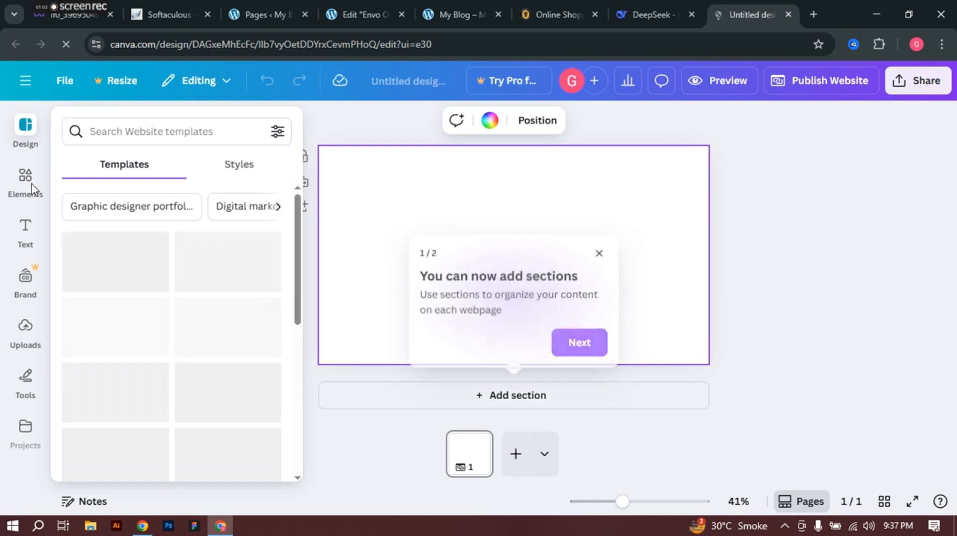
{"action": "left_click", "coordinate": [26, 179]}
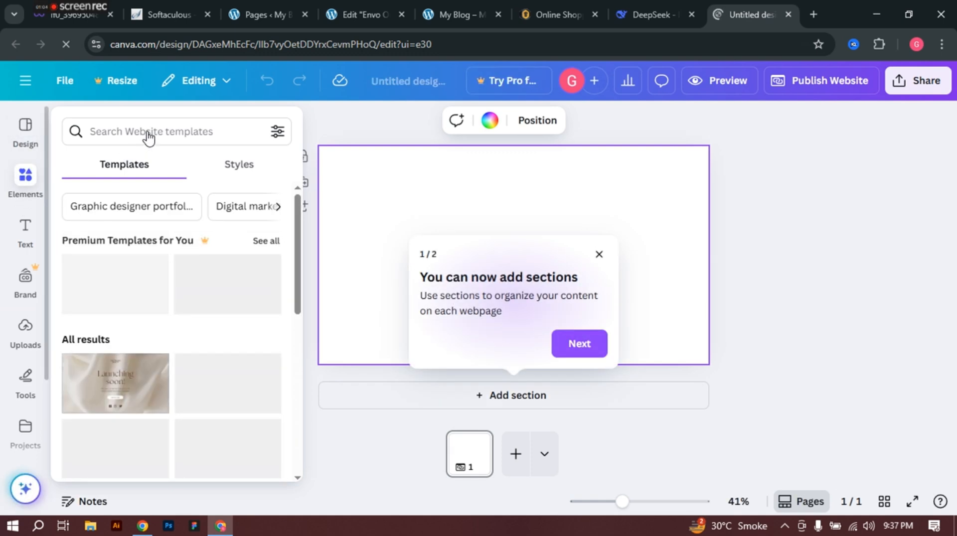
{"action": "left_click", "coordinate": [151, 127]}
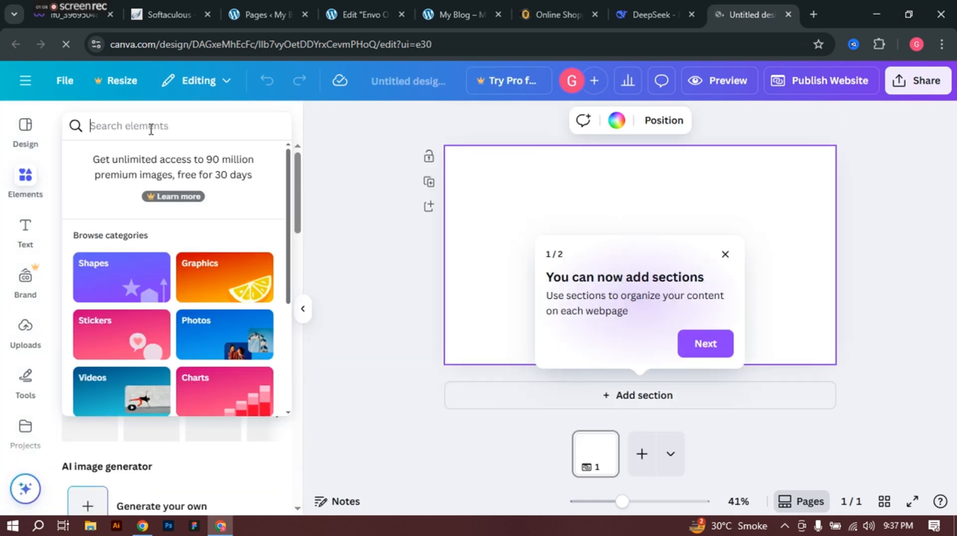
Step: Search elements for 'electronics background', filter to Photos, and add the yellow gadgets photo
{"action": "type", "text": "e"}
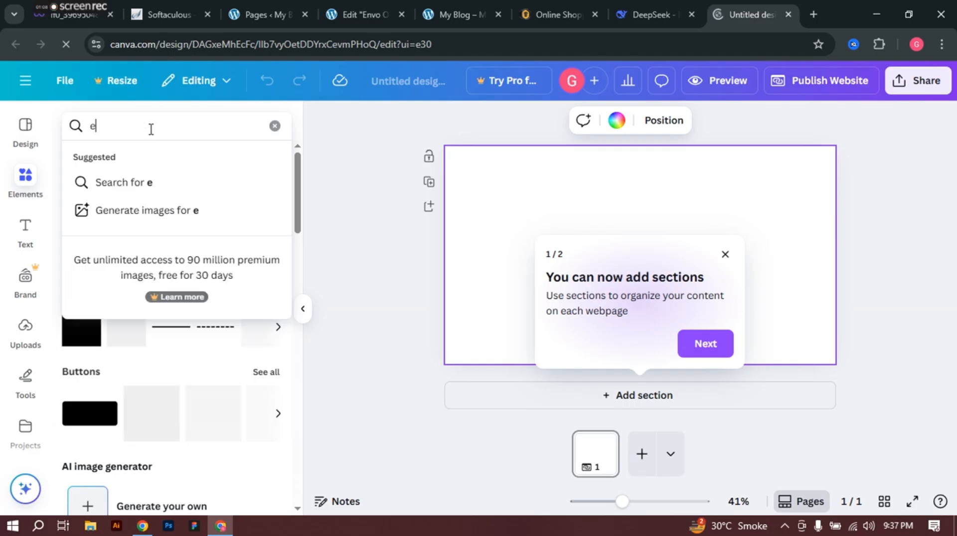
{"action": "type", "text": "lect"}
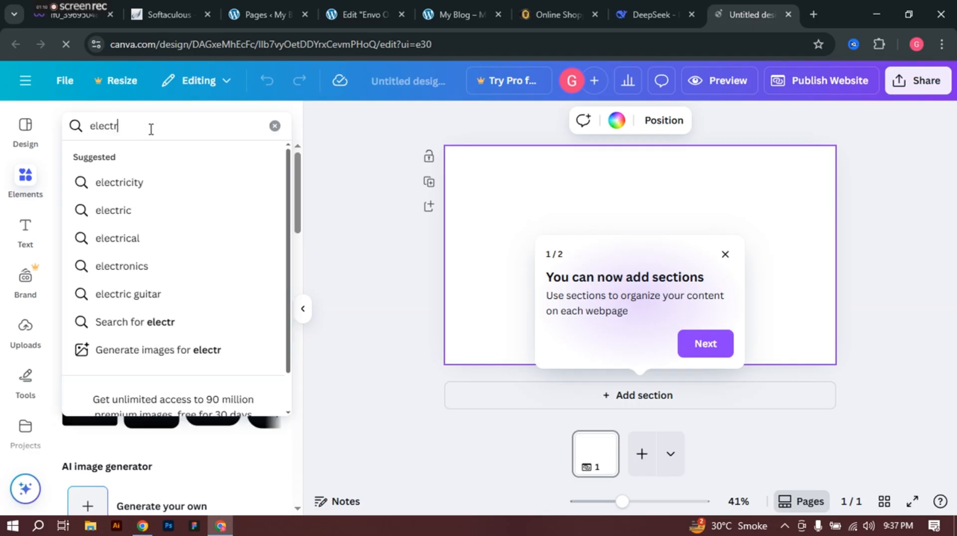
{"action": "type", "text": "r"}
{"action": "key", "text": "Down"}
{"action": "key", "text": "Down"}
{"action": "key", "text": "Down"}
{"action": "key", "text": "Down"}
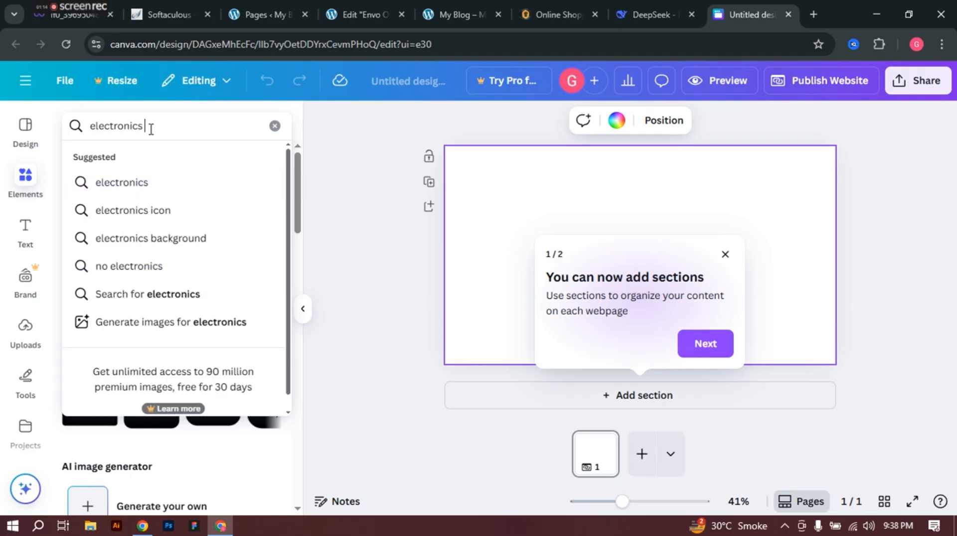
{"action": "type", "text": "ba"}
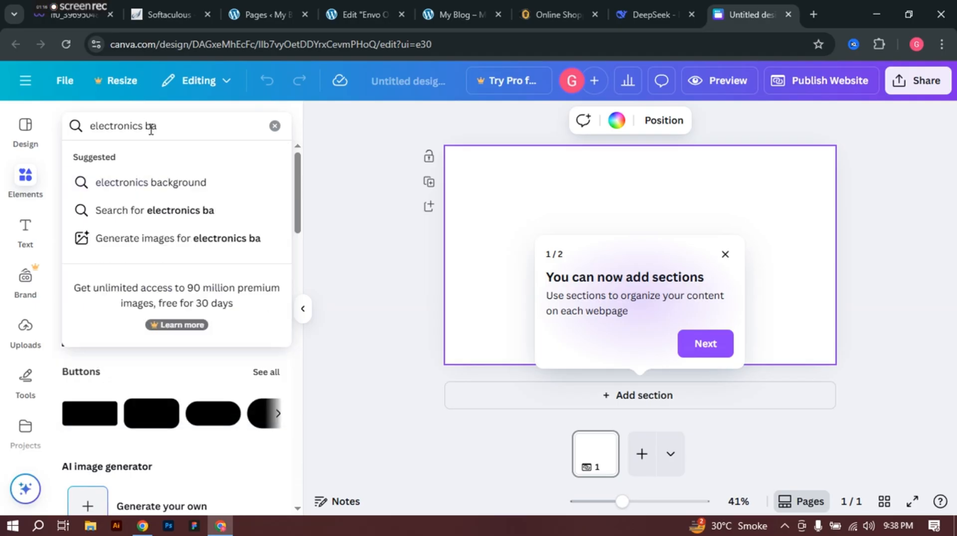
{"action": "key", "text": "Down"}
{"action": "key", "text": "Return"}
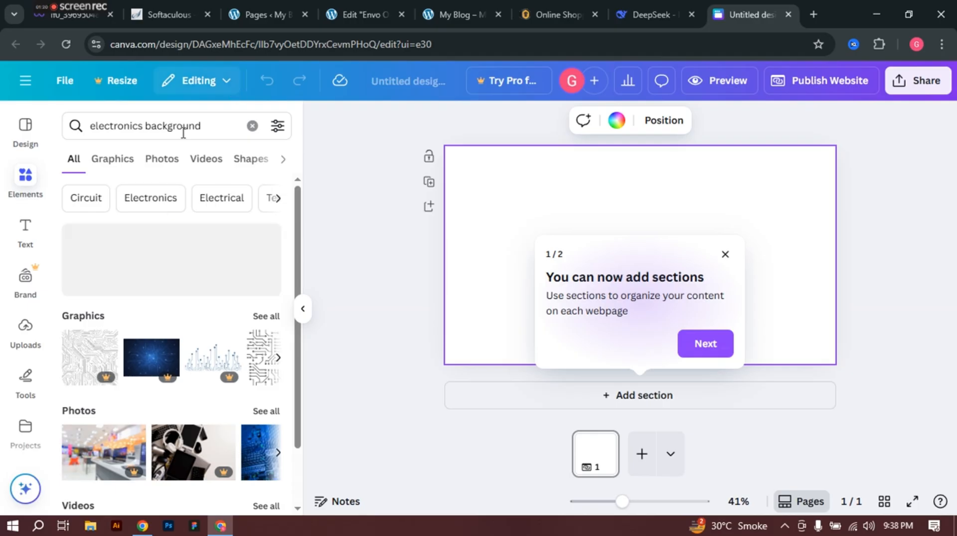
{"action": "left_click", "coordinate": [161, 160]}
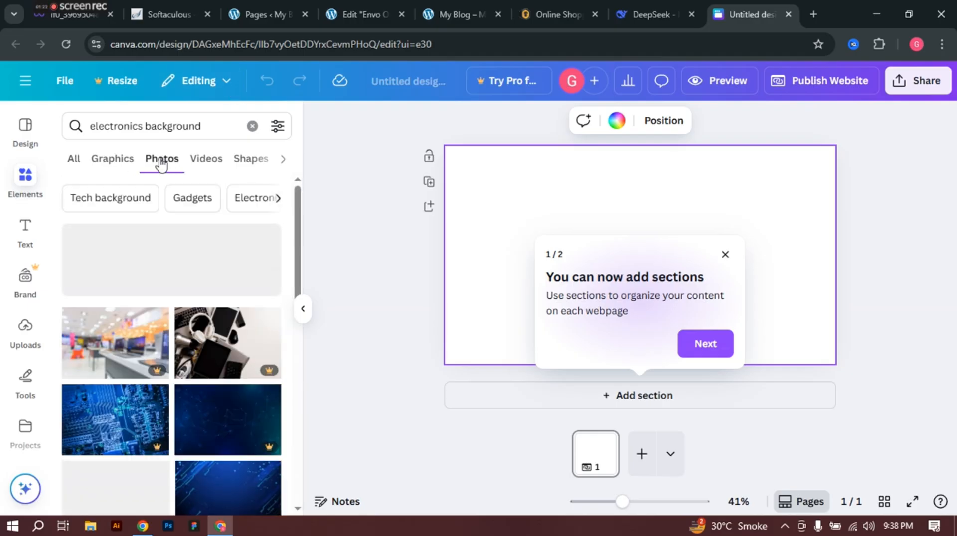
{"action": "scroll", "coordinate": [107, 358], "scroll_direction": "down", "scroll_amount": 10}
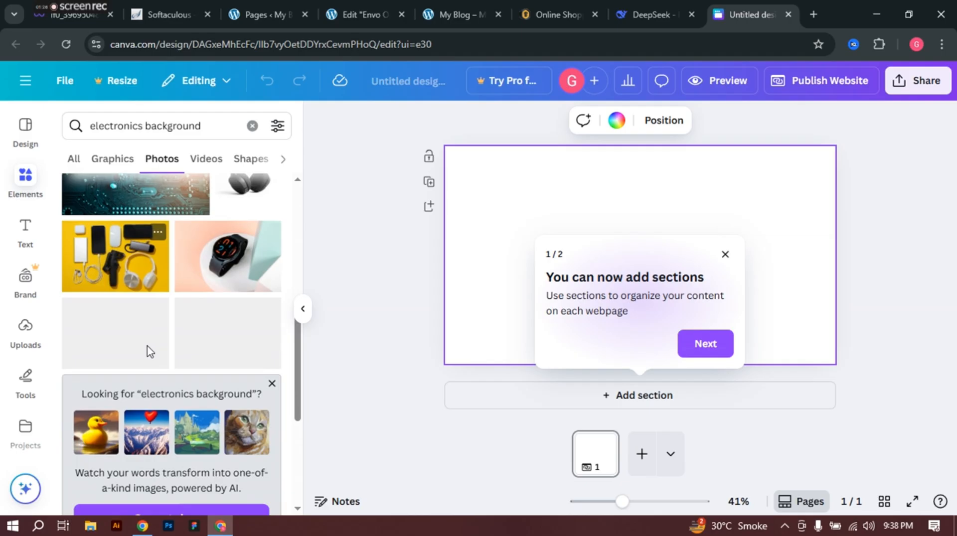
{"action": "left_click", "coordinate": [115, 272]}
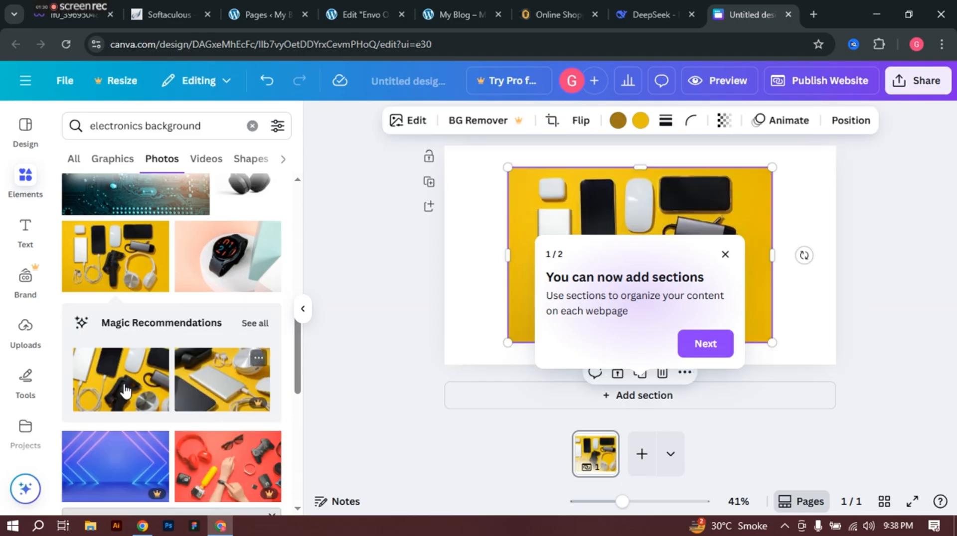
Step: Replace the first yellow gadgets photo with the recommended close-up one, centred on the page
{"action": "left_click", "coordinate": [126, 390]}
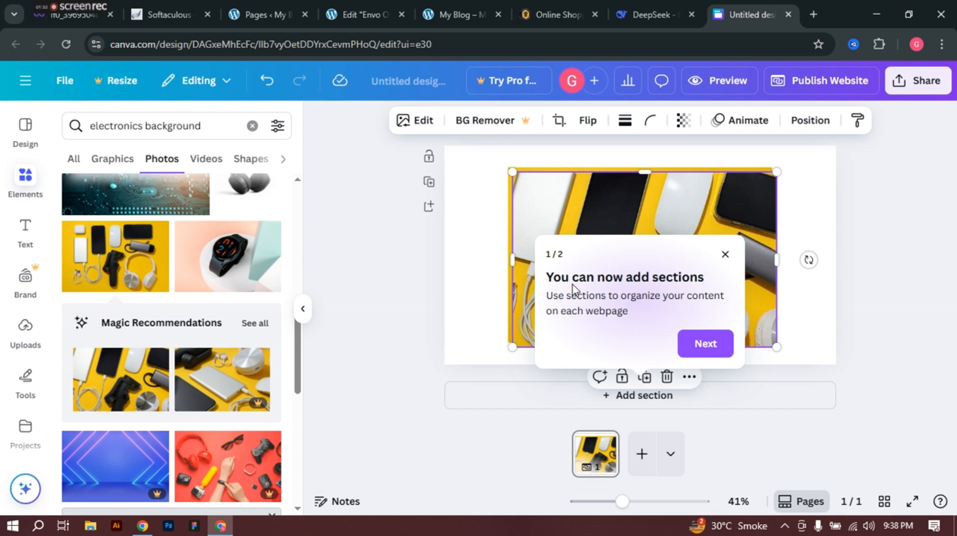
{"action": "left_click", "coordinate": [718, 347]}
{"action": "left_click_drag", "start_coordinate": [596, 224], "coordinate": [683, 258]}
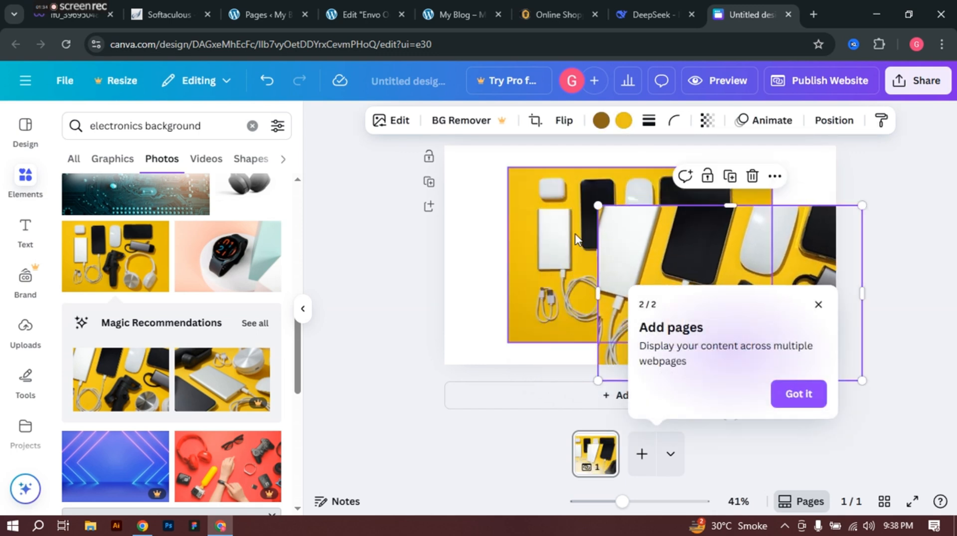
{"action": "left_click", "coordinate": [559, 229]}
{"action": "key", "text": "Delete"}
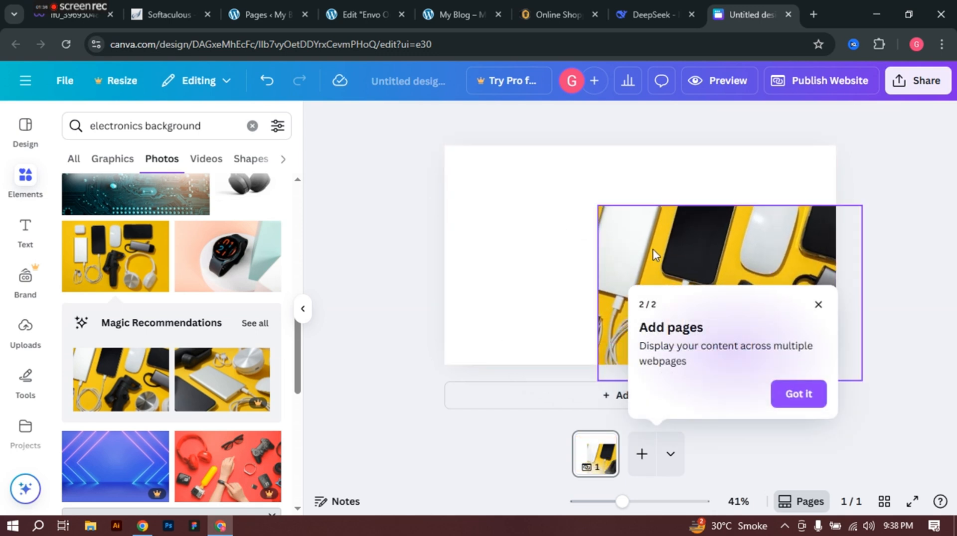
{"action": "left_click", "coordinate": [665, 244]}
{"action": "left_click_drag", "start_coordinate": [665, 244], "coordinate": [562, 200]}
Step: Set the close-up photo as the page background and shift it down within the crop
{"action": "right_click", "coordinate": [562, 199]}
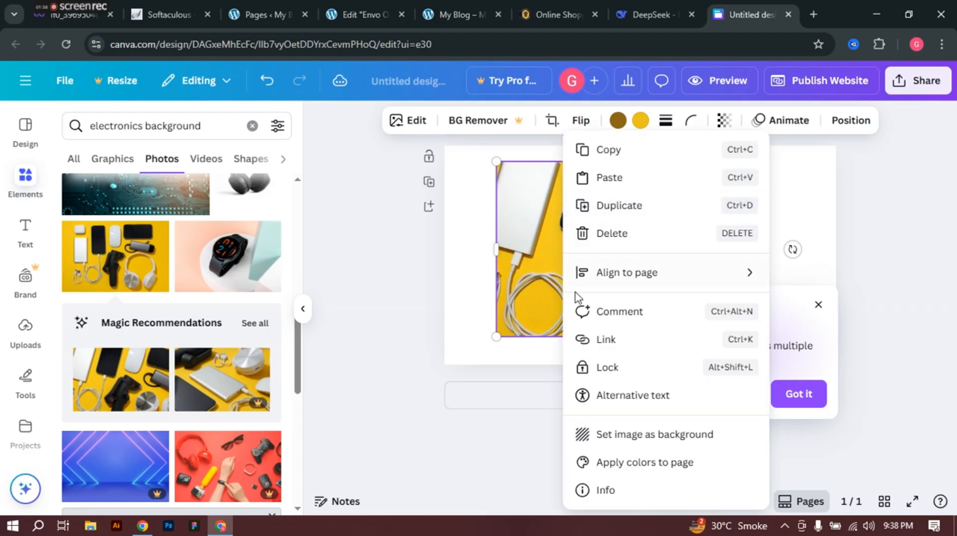
{"action": "left_click", "coordinate": [654, 434]}
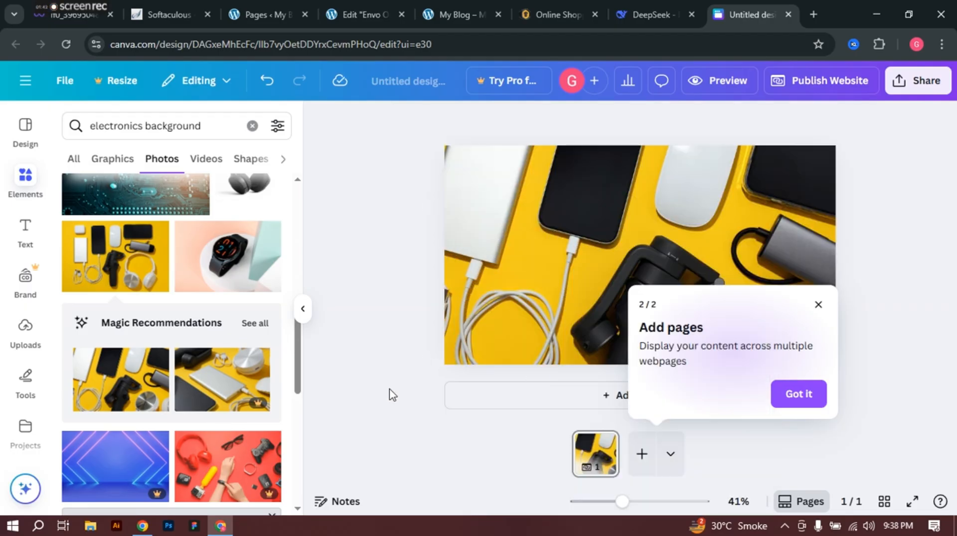
{"action": "left_click", "coordinate": [818, 305]}
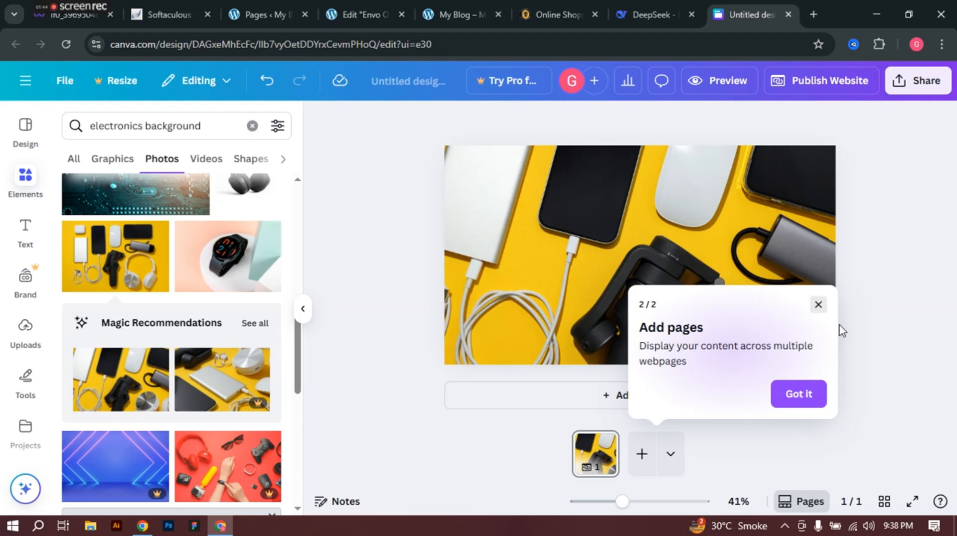
{"action": "double_click", "coordinate": [660, 271]}
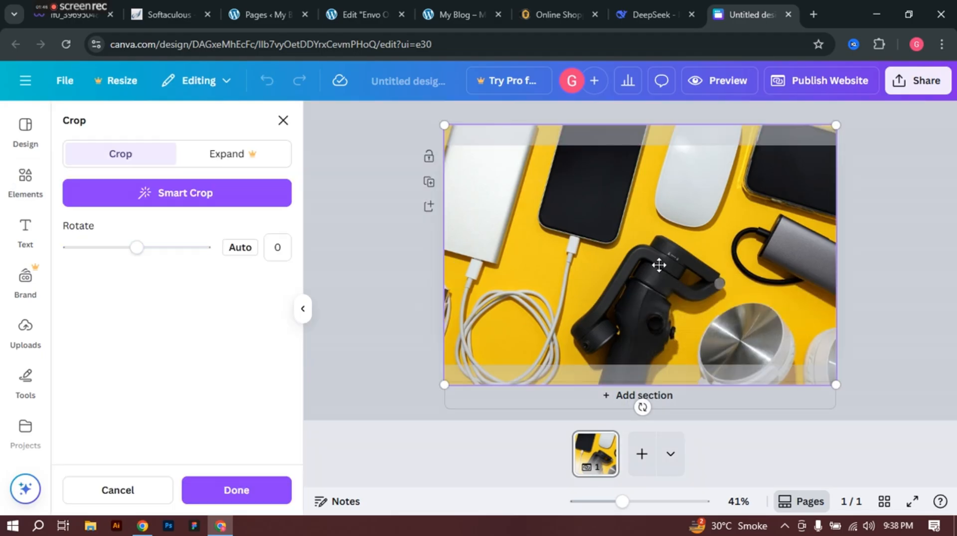
{"action": "mouse_move", "coordinate": [658, 265]}
{"action": "left_mouse_down"}
{"action": "mouse_move", "coordinate": [653, 289]}
{"action": "mouse_move", "coordinate": [654, 270]}
{"action": "left_mouse_up"}
{"action": "left_click", "coordinate": [380, 280]}
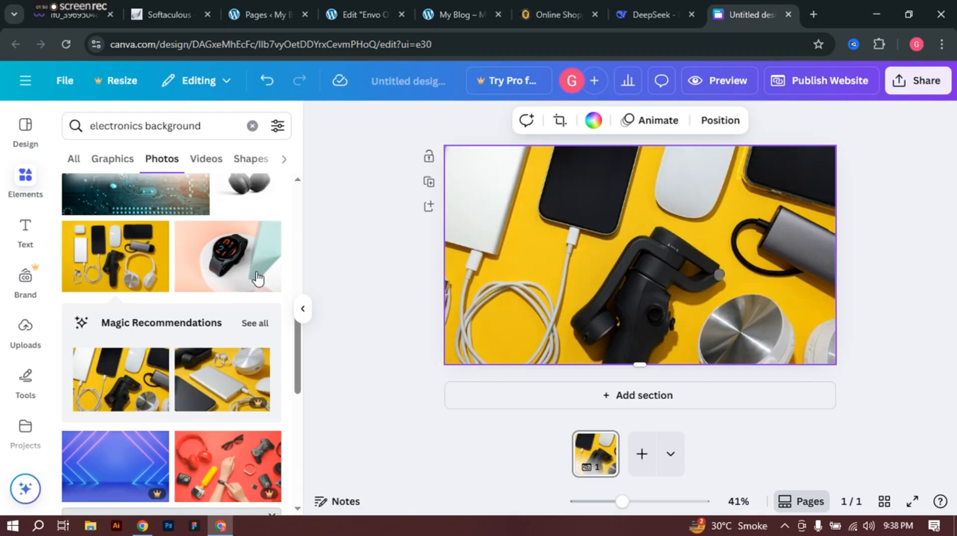
{"action": "scroll", "coordinate": [192, 366], "scroll_direction": "down", "scroll_amount": 2}
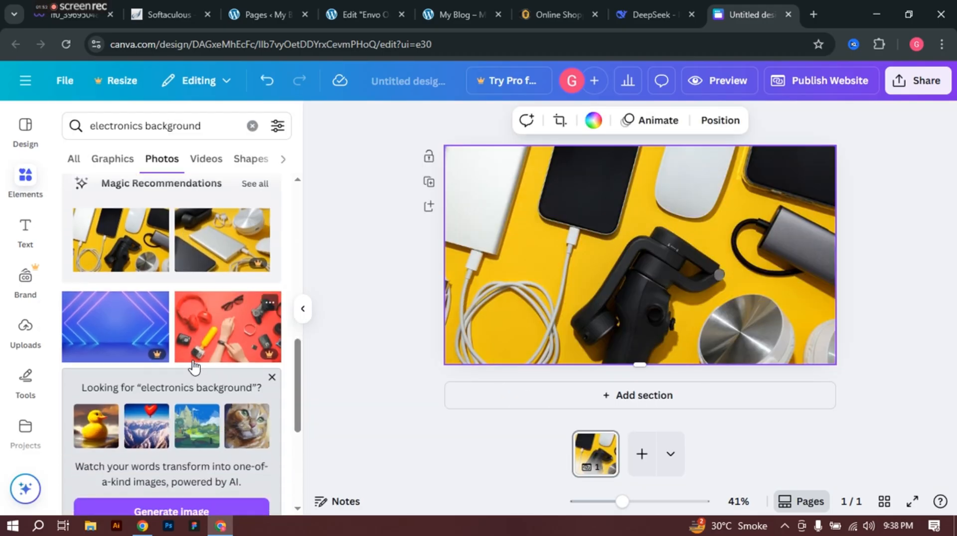
{"action": "scroll", "coordinate": [194, 368], "scroll_direction": "down", "scroll_amount": 5}
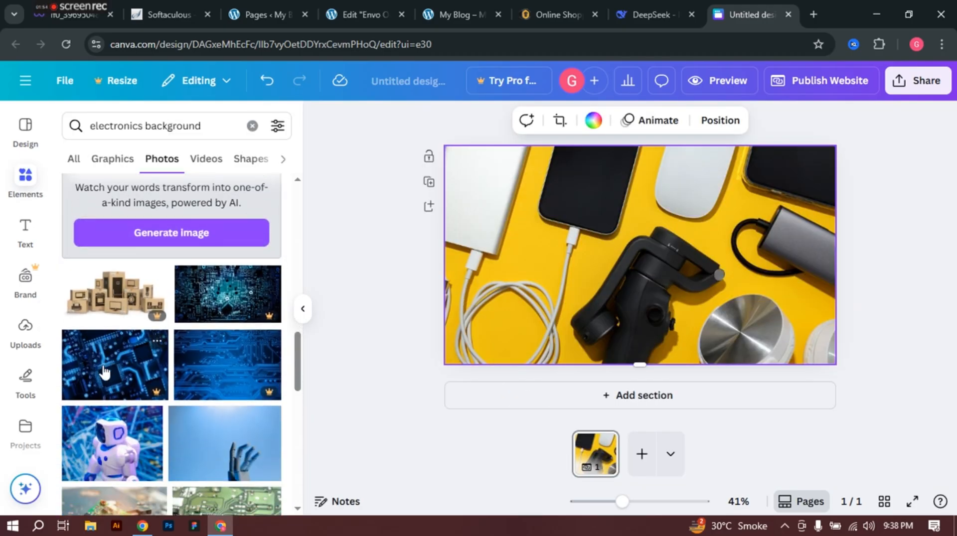
{"action": "scroll", "coordinate": [103, 372], "scroll_direction": "down", "scroll_amount": 5}
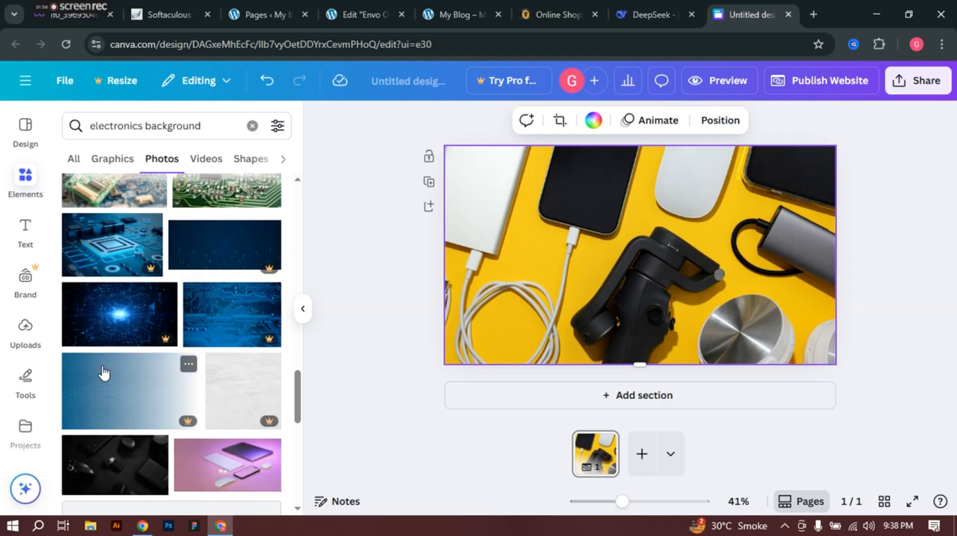
{"action": "scroll", "coordinate": [130, 415], "scroll_direction": "down", "scroll_amount": 1}
{"action": "scroll", "coordinate": [128, 414], "scroll_direction": "down", "scroll_amount": 5}
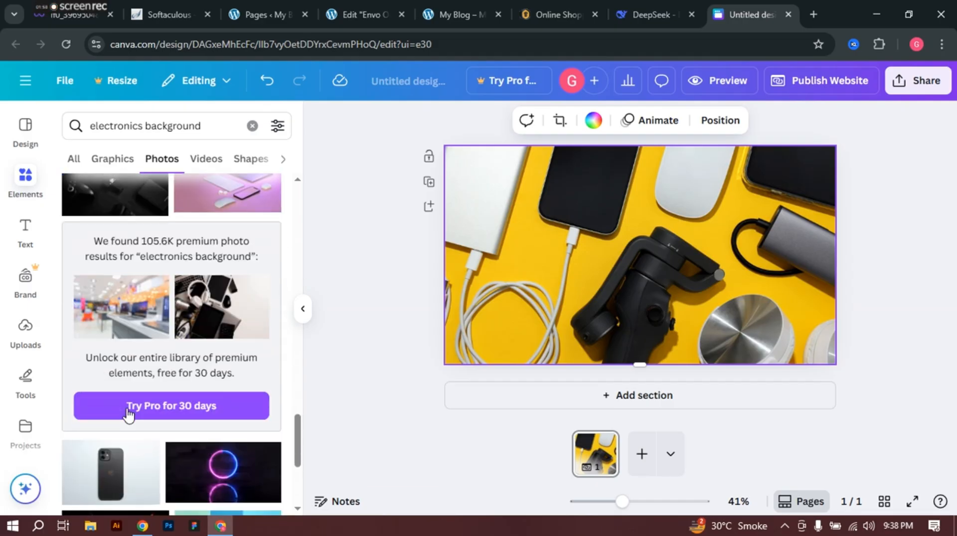
{"action": "scroll", "coordinate": [128, 406], "scroll_direction": "down", "scroll_amount": 5}
{"action": "scroll", "coordinate": [140, 397], "scroll_direction": "up", "scroll_amount": 10}
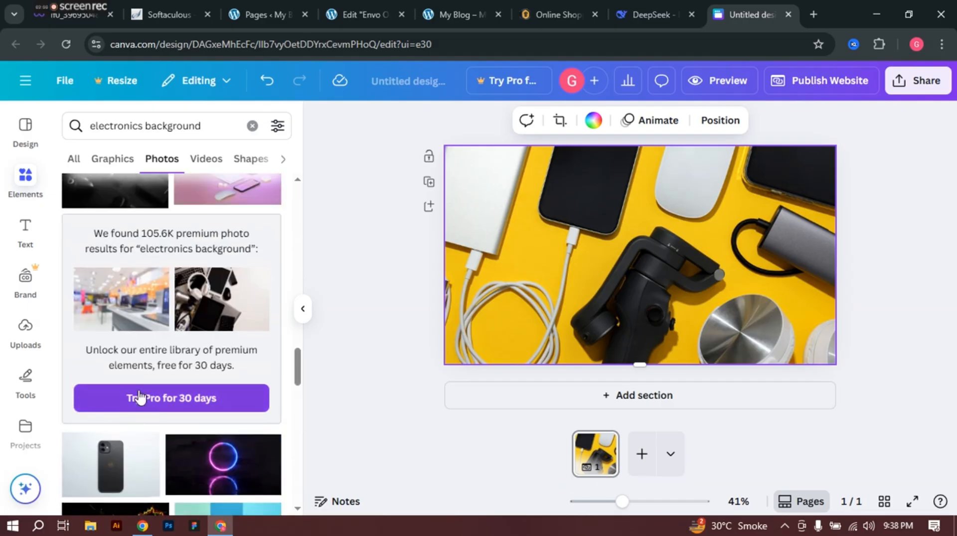
{"action": "scroll", "coordinate": [166, 292], "scroll_direction": "up", "scroll_amount": 6}
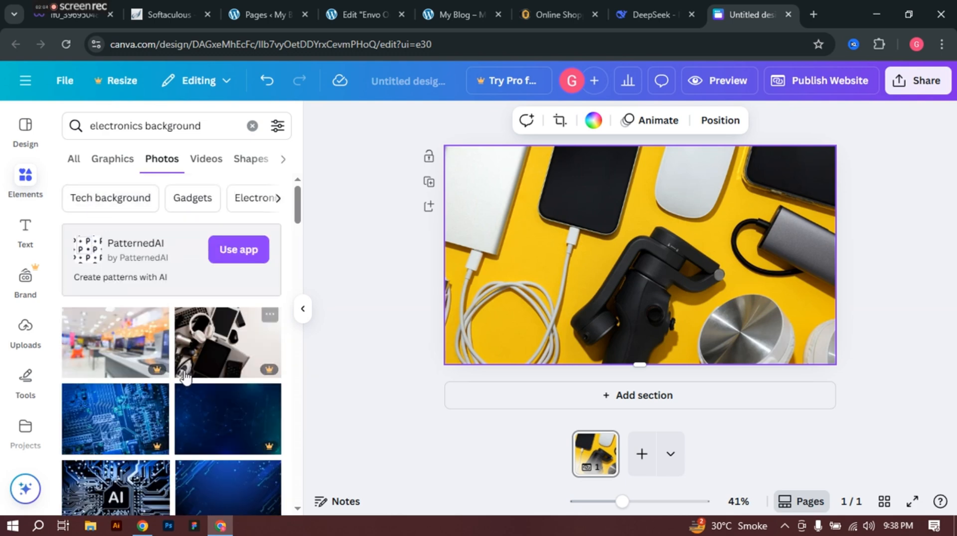
{"action": "scroll", "coordinate": [186, 374], "scroll_direction": "down", "scroll_amount": 2}
{"action": "scroll", "coordinate": [194, 325], "scroll_direction": "up", "scroll_amount": 2}
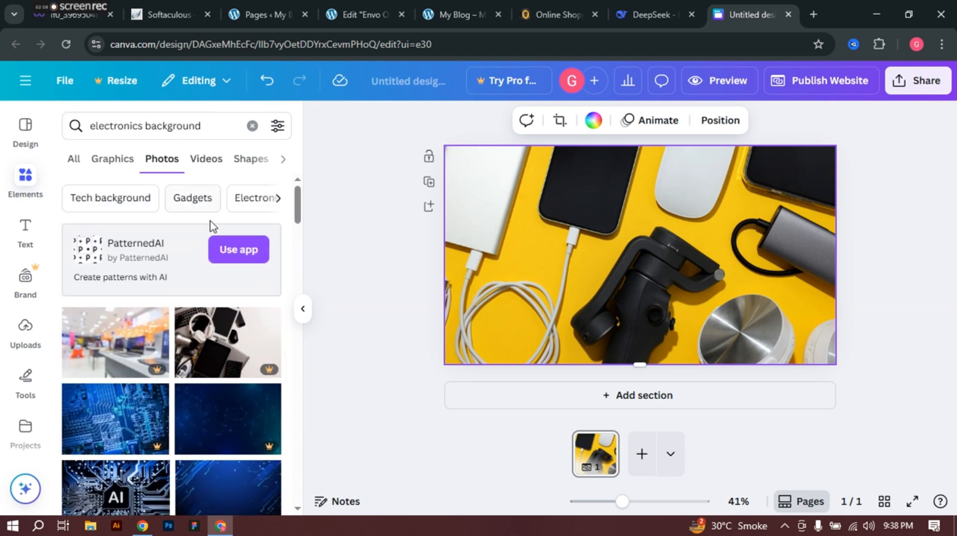
{"action": "scroll", "coordinate": [211, 225], "scroll_direction": "down", "scroll_amount": 2}
{"action": "scroll", "coordinate": [224, 223], "scroll_direction": "up", "scroll_amount": 2}
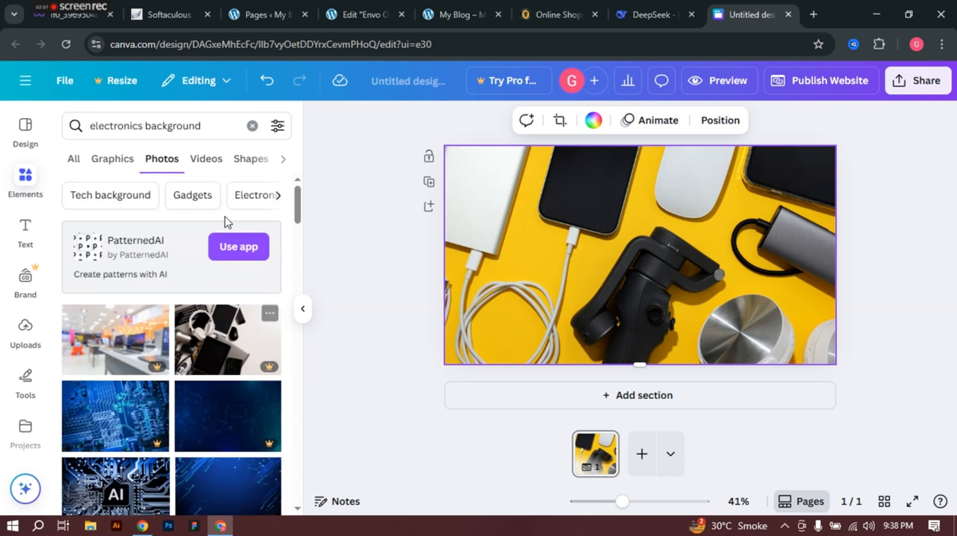
{"action": "left_click", "coordinate": [253, 200]}
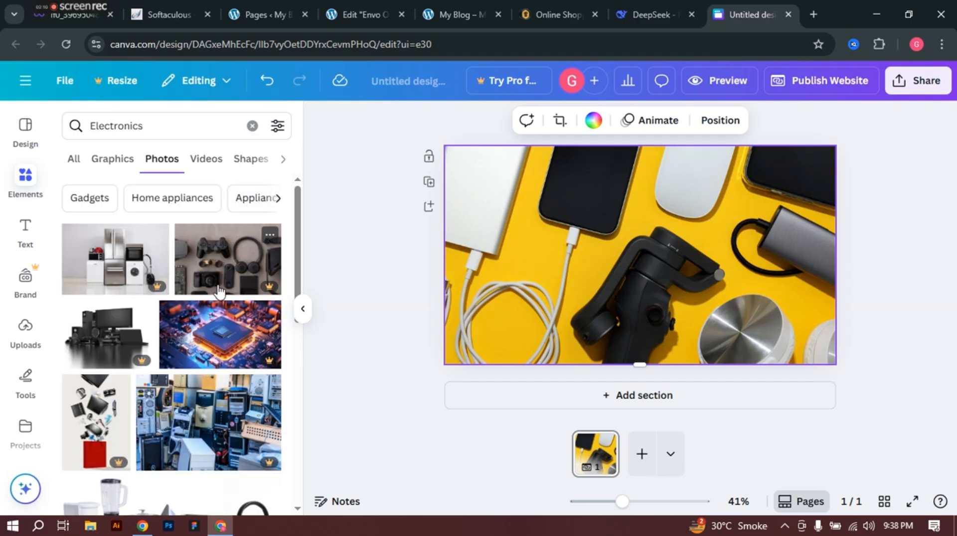
{"action": "scroll", "coordinate": [214, 319], "scroll_direction": "down", "scroll_amount": 2}
{"action": "scroll", "coordinate": [201, 353], "scroll_direction": "down", "scroll_amount": 3}
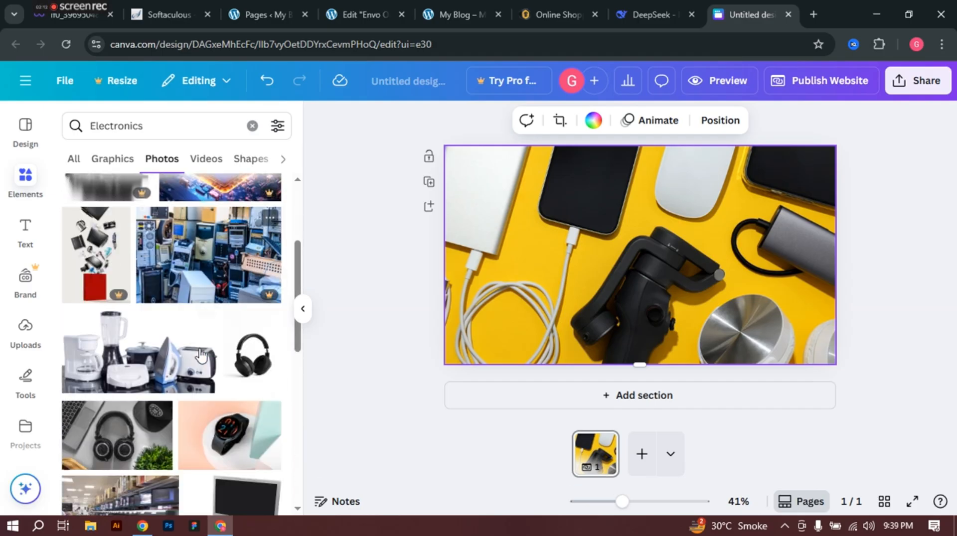
{"action": "scroll", "coordinate": [200, 356], "scroll_direction": "down", "scroll_amount": 5}
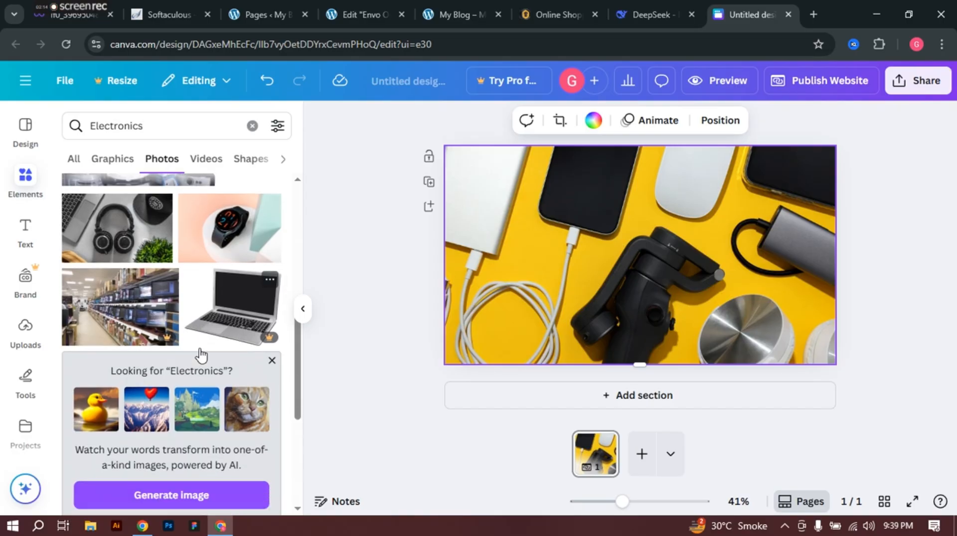
{"action": "scroll", "coordinate": [201, 355], "scroll_direction": "down", "scroll_amount": 6}
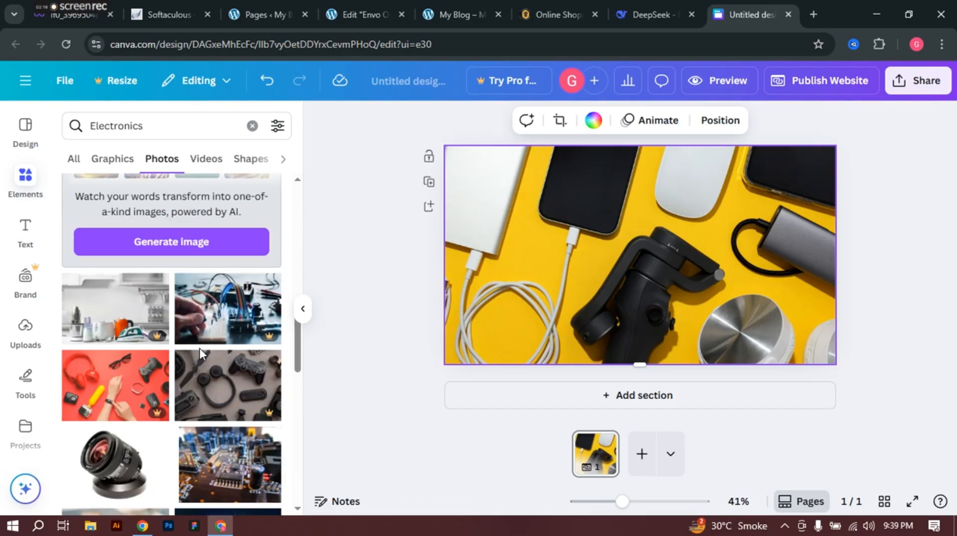
{"action": "scroll", "coordinate": [199, 348], "scroll_direction": "down", "scroll_amount": 3}
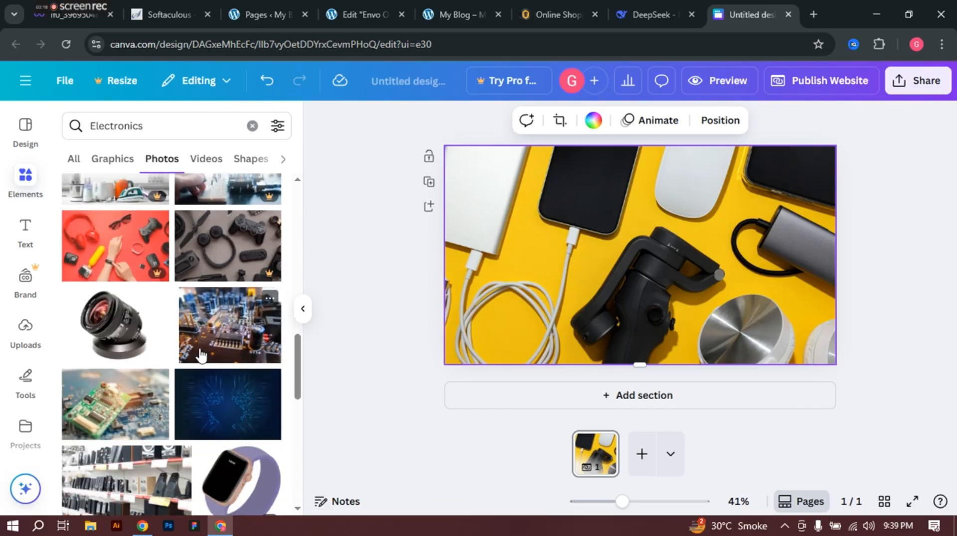
{"action": "scroll", "coordinate": [209, 329], "scroll_direction": "down", "scroll_amount": 3}
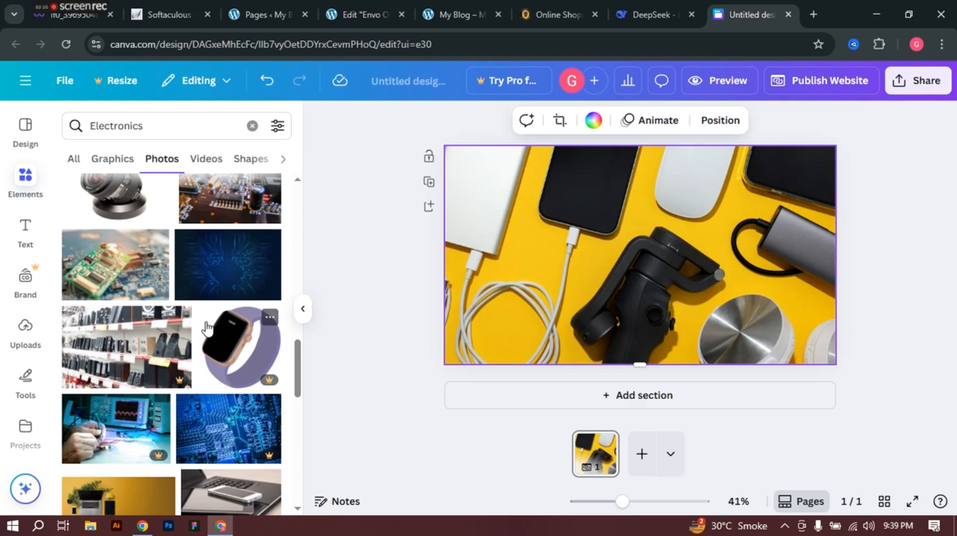
{"action": "scroll", "coordinate": [207, 329], "scroll_direction": "down", "scroll_amount": 6}
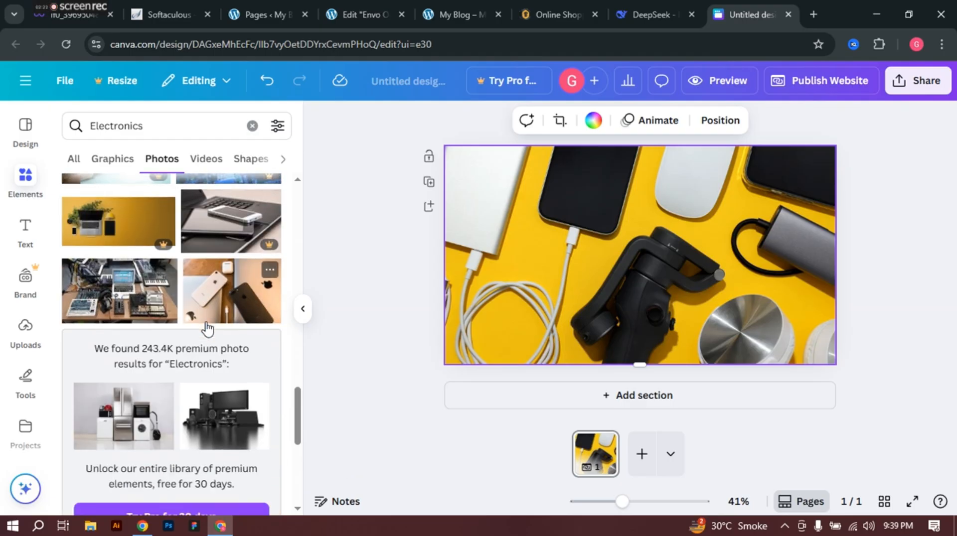
{"action": "scroll", "coordinate": [208, 329], "scroll_direction": "down", "scroll_amount": 5}
{"action": "scroll", "coordinate": [208, 329], "scroll_direction": "down", "scroll_amount": 3}
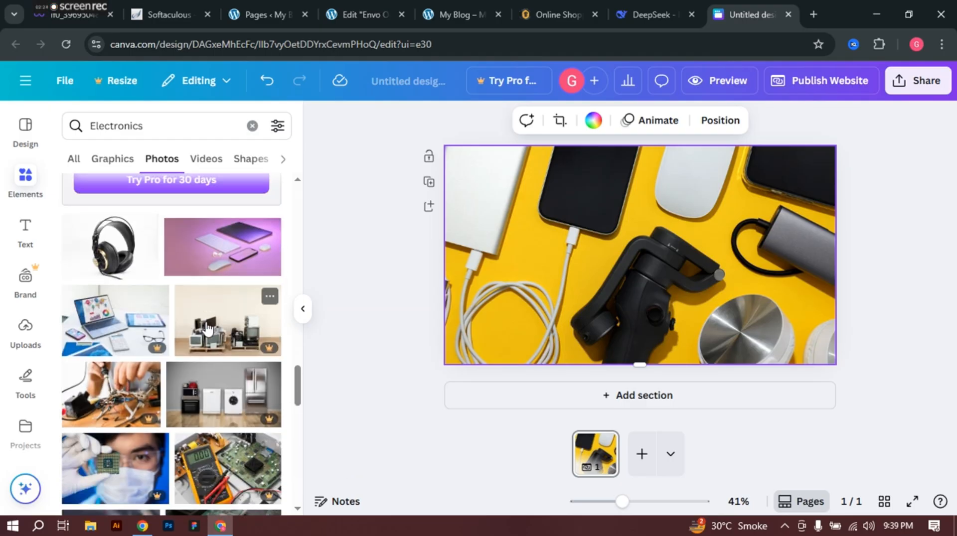
{"action": "scroll", "coordinate": [208, 329], "scroll_direction": "down", "scroll_amount": 5}
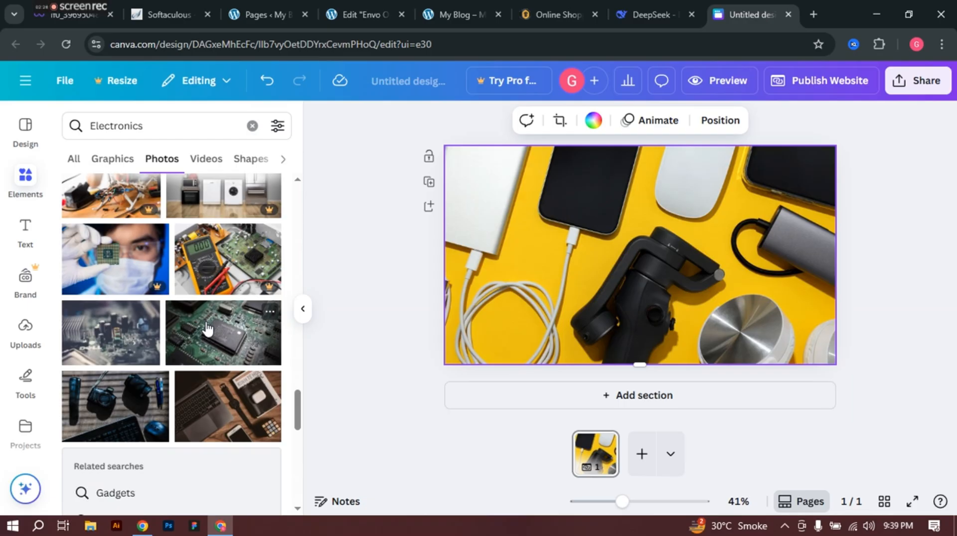
{"action": "scroll", "coordinate": [208, 329], "scroll_direction": "down", "scroll_amount": 6}
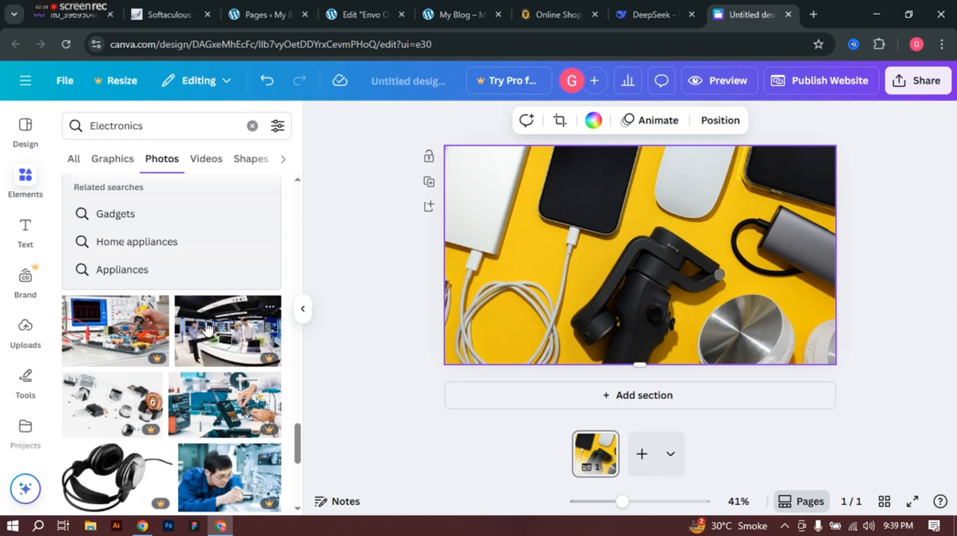
{"action": "scroll", "coordinate": [208, 329], "scroll_direction": "down", "scroll_amount": 8}
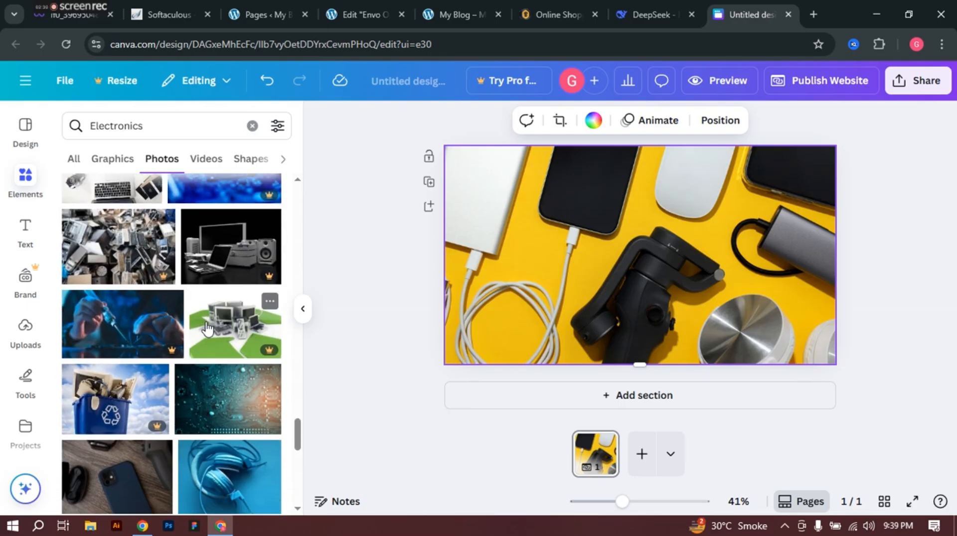
{"action": "scroll", "coordinate": [207, 329], "scroll_direction": "down", "scroll_amount": 10}
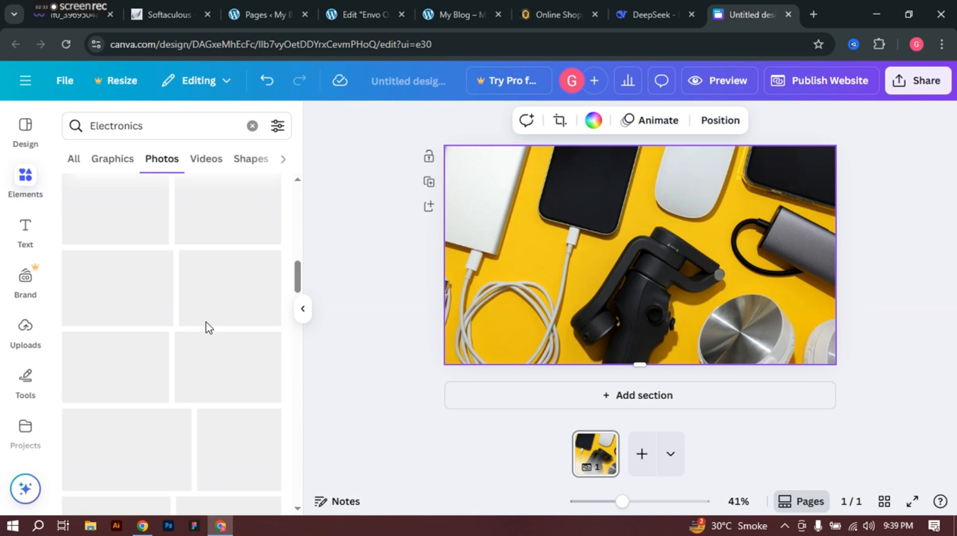
{"action": "scroll", "coordinate": [206, 321], "scroll_direction": "up", "scroll_amount": 15}
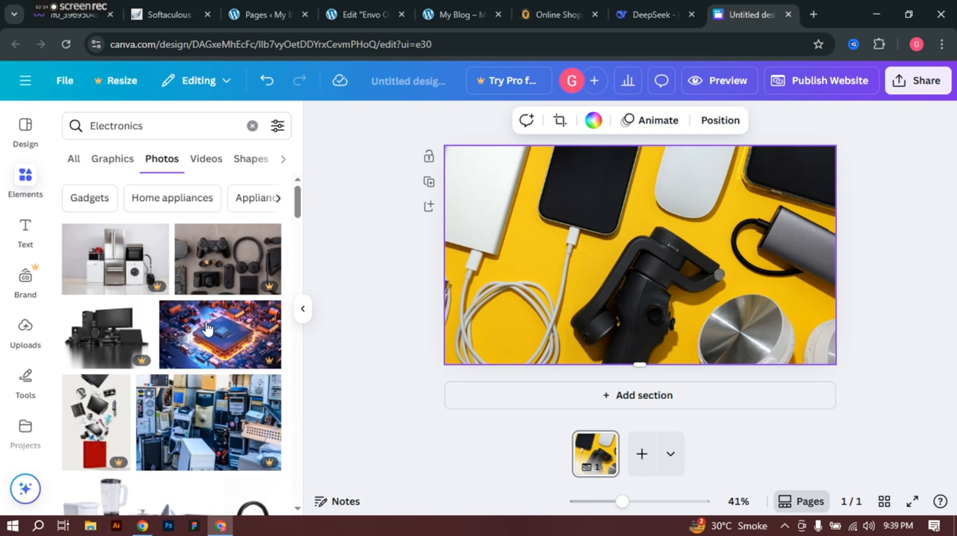
Step: Add the speakers-and-computer and gadgets flat-lay photos to the page
{"action": "mouse_move", "coordinate": [206, 327]}
{"action": "left_click", "coordinate": [115, 344]}
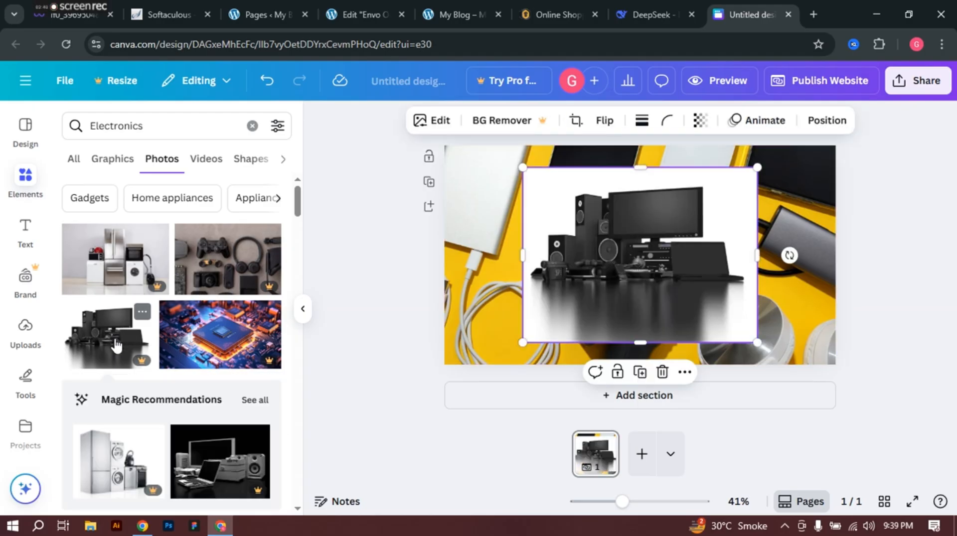
{"action": "left_click_drag", "start_coordinate": [249, 269], "coordinate": [628, 249]}
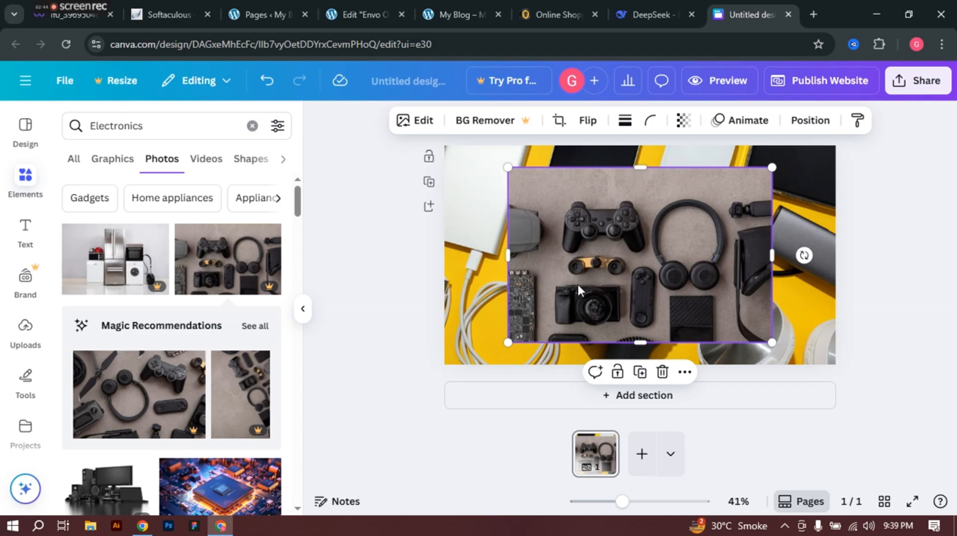
{"action": "right_click", "coordinate": [619, 277]}
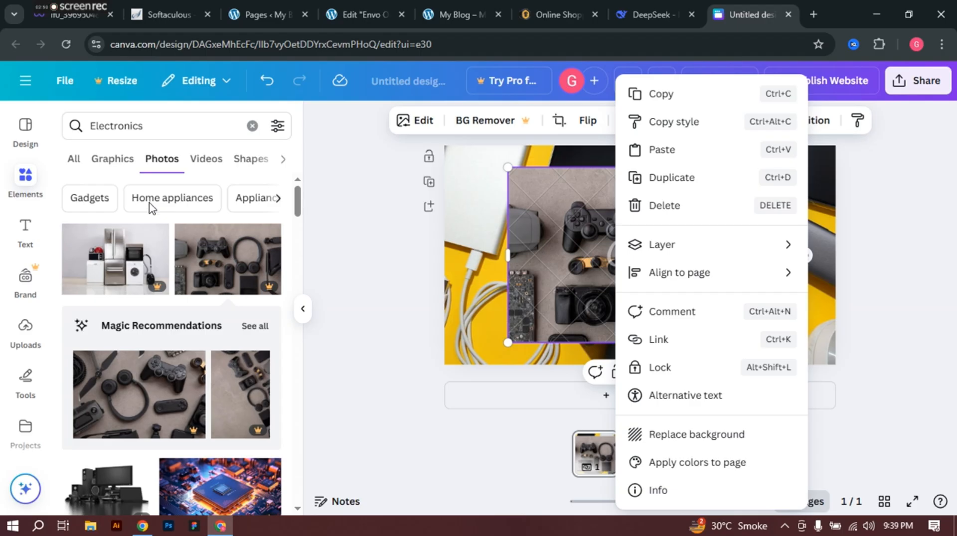
{"action": "key", "text": "Escape"}
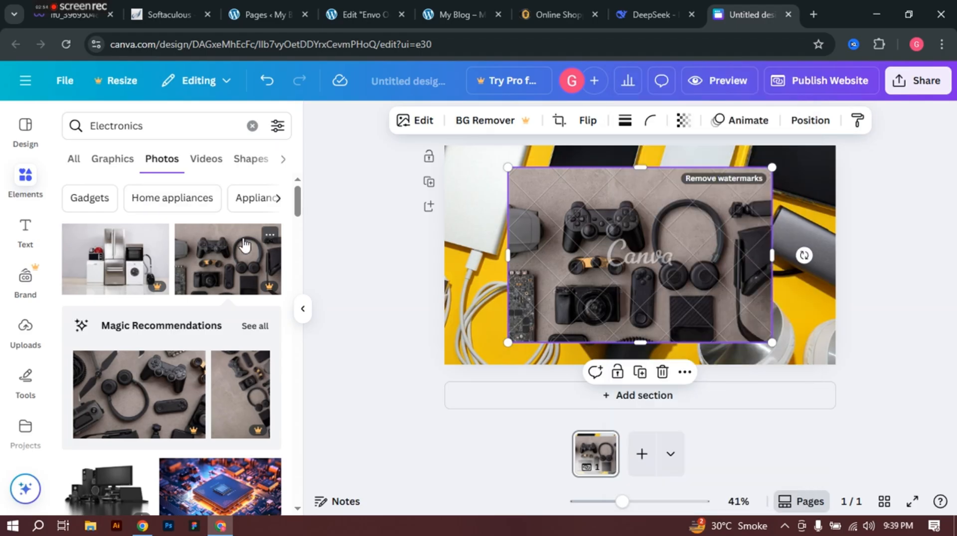
{"action": "scroll", "coordinate": [244, 244], "scroll_direction": "down", "scroll_amount": 10}
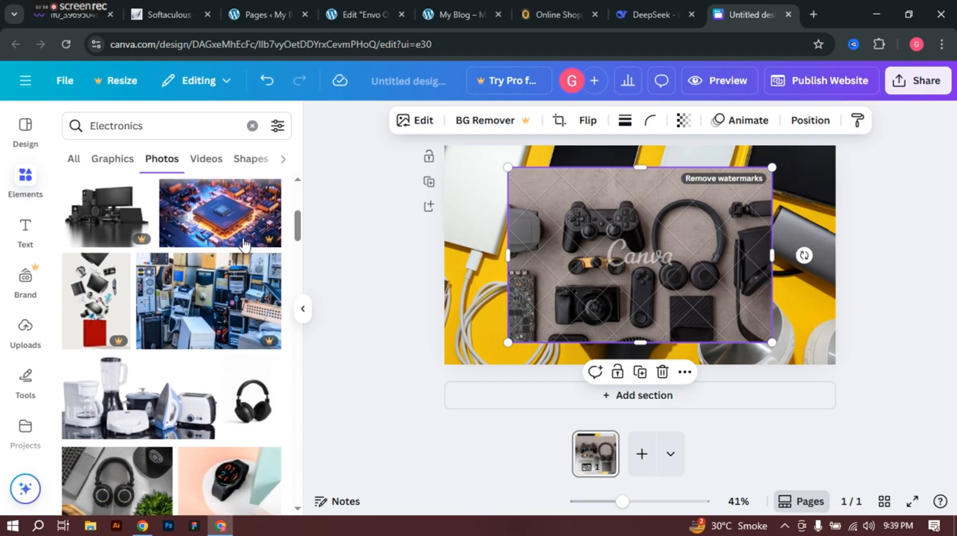
{"action": "scroll", "coordinate": [244, 244], "scroll_direction": "down", "scroll_amount": 1}
{"action": "scroll", "coordinate": [245, 245], "scroll_direction": "up", "scroll_amount": 1}
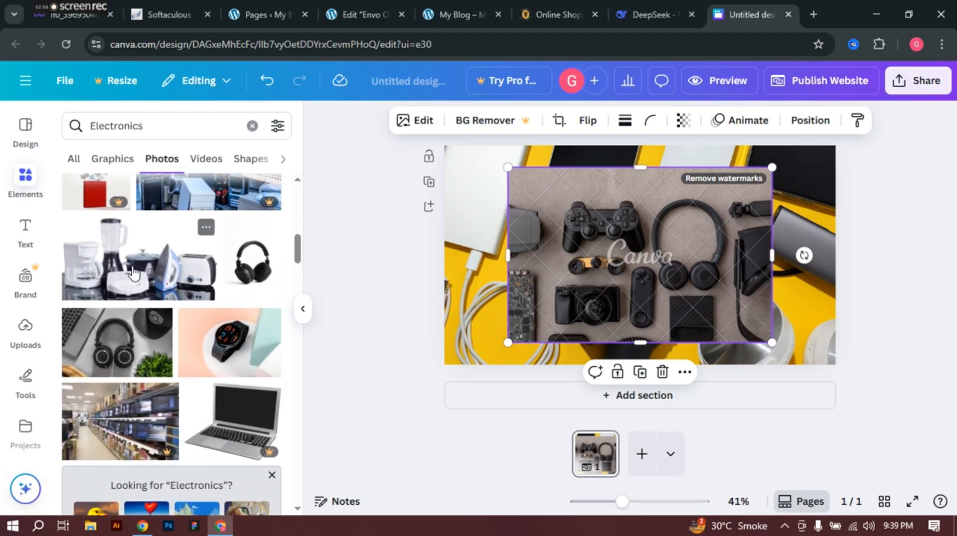
Step: Set the kitchen appliances photo as background and delete the gadgets and computers photos
{"action": "left_click", "coordinate": [133, 274]}
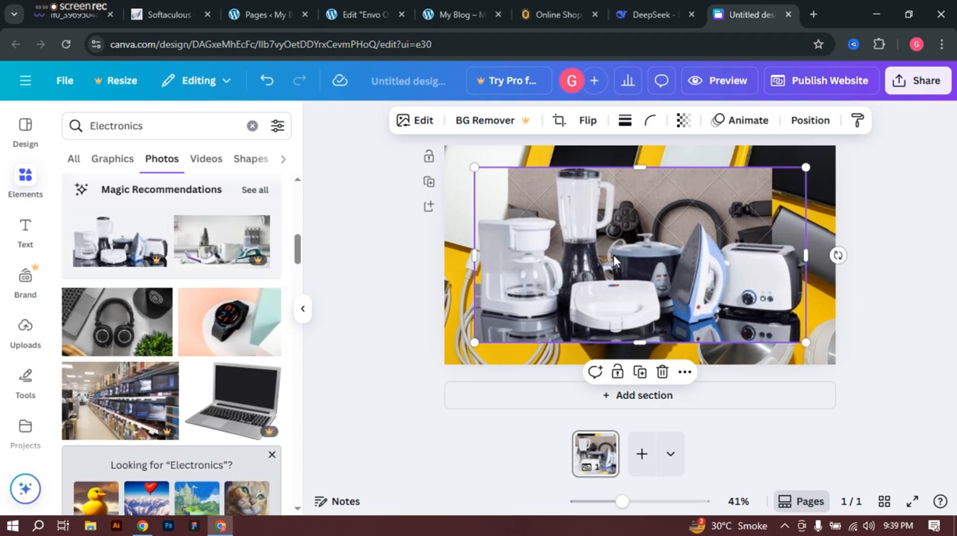
{"action": "right_click", "coordinate": [601, 252]}
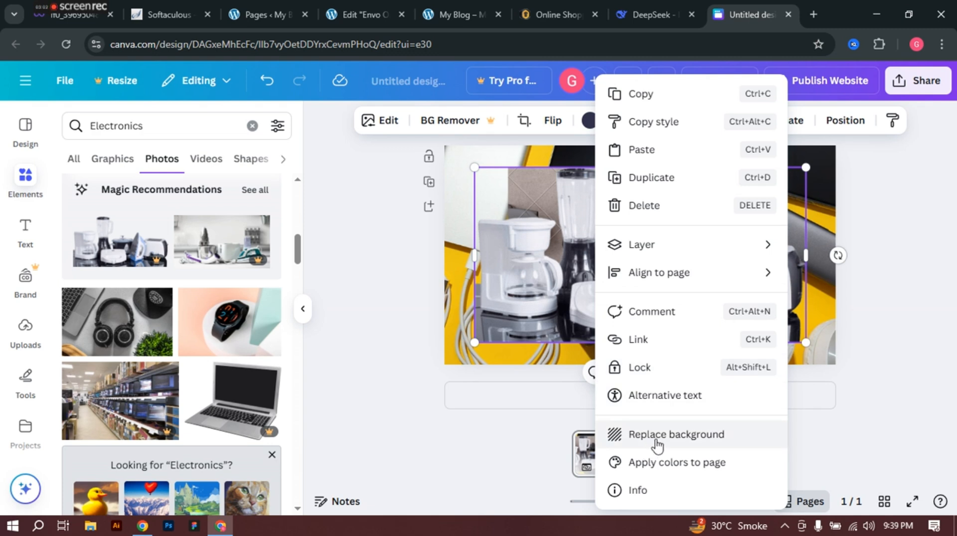
{"action": "left_click", "coordinate": [656, 443]}
{"action": "left_click", "coordinate": [705, 222]}
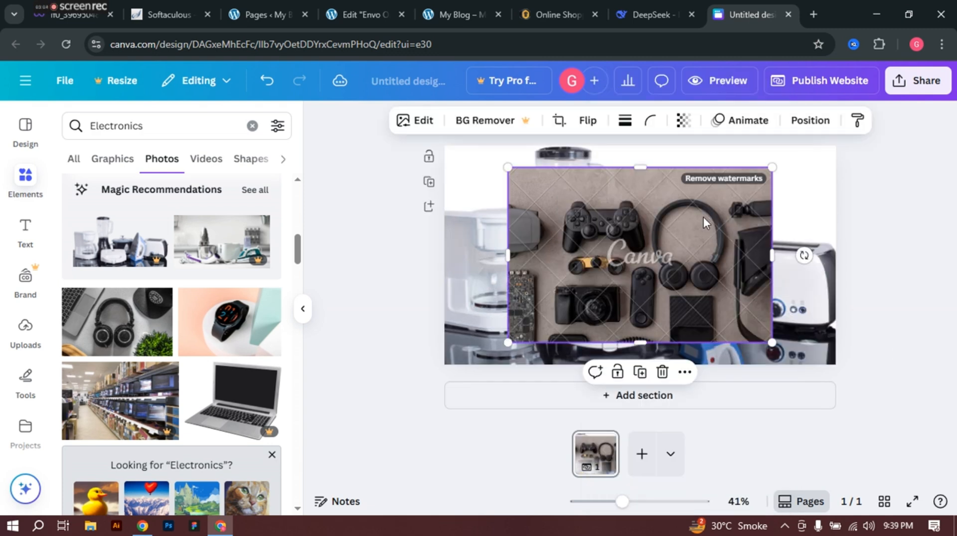
{"action": "key", "text": "Delete"}
{"action": "left_click", "coordinate": [726, 223]}
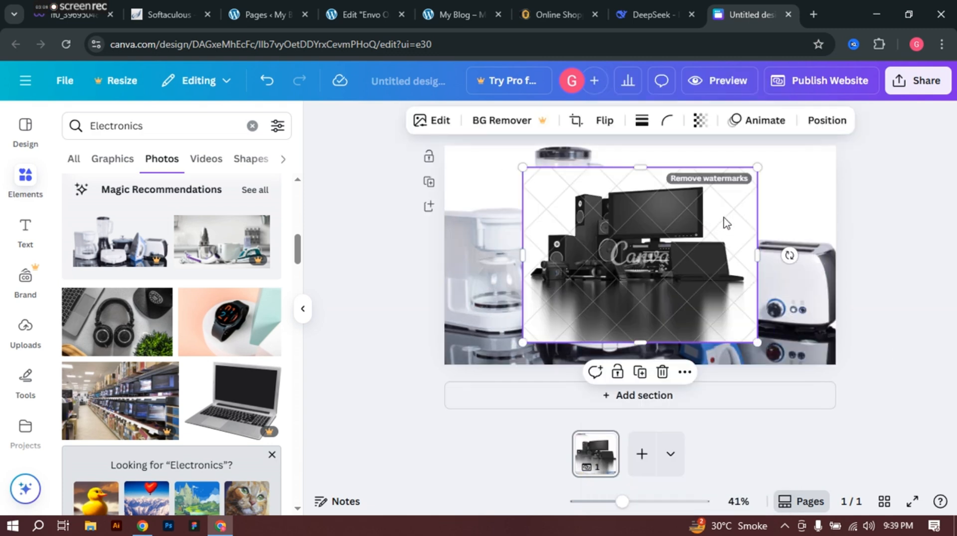
{"action": "key", "text": "Delete"}
{"action": "left_click", "coordinate": [725, 223]}
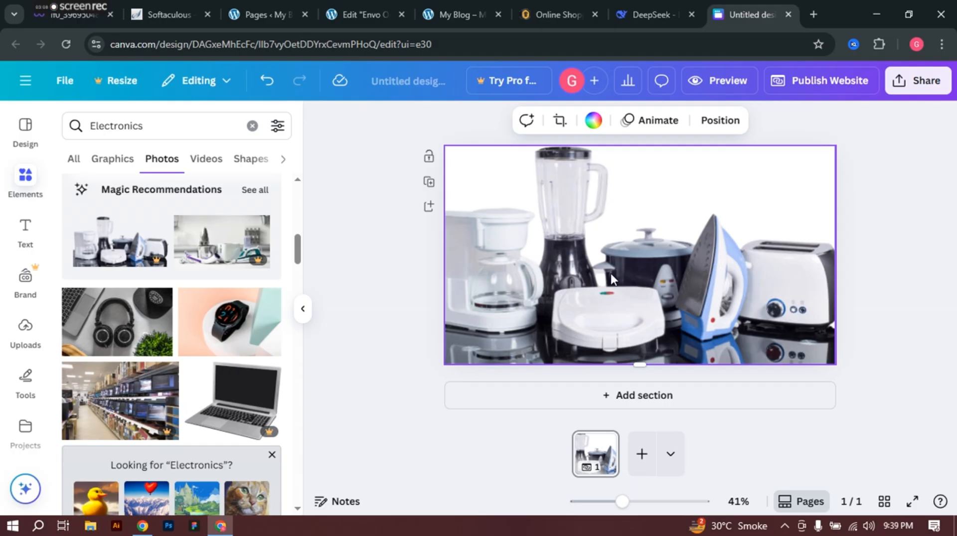
Step: Add the headphones-and-laptop photo and make it the page background
{"action": "left_click", "coordinate": [117, 342]}
{"action": "right_click", "coordinate": [665, 334]}
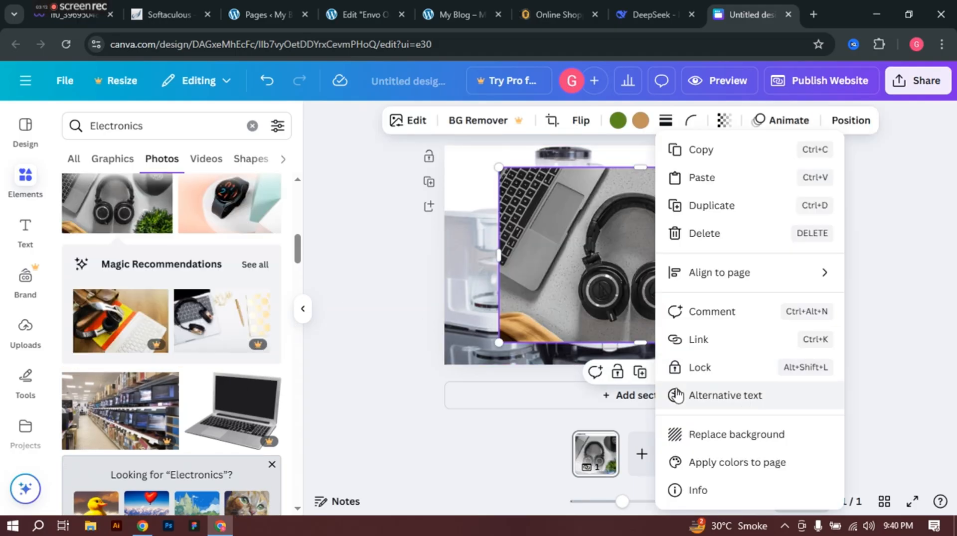
{"action": "left_click", "coordinate": [719, 437]}
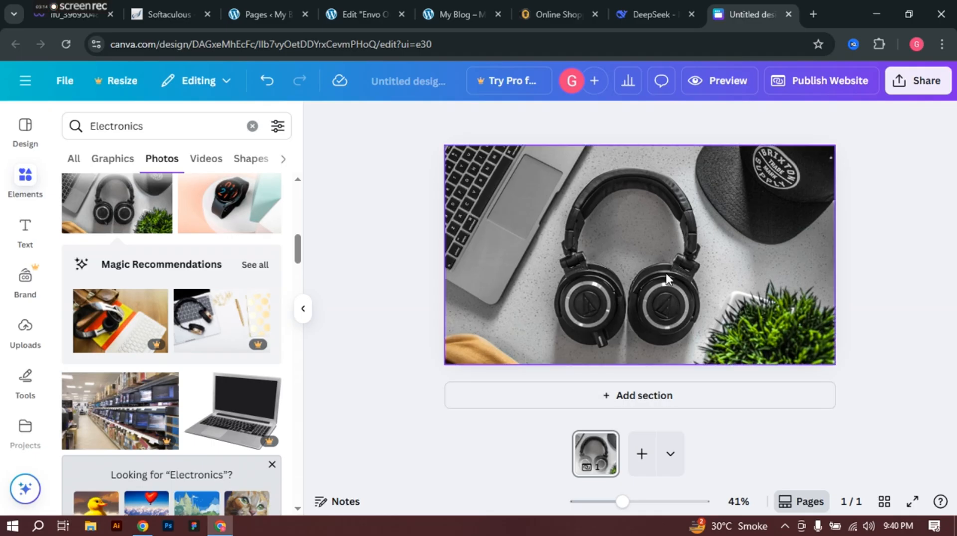
Step: Download the design as Untitled design.png and switch back to the Envo One Elementor editor
{"action": "left_click", "coordinate": [933, 79]}
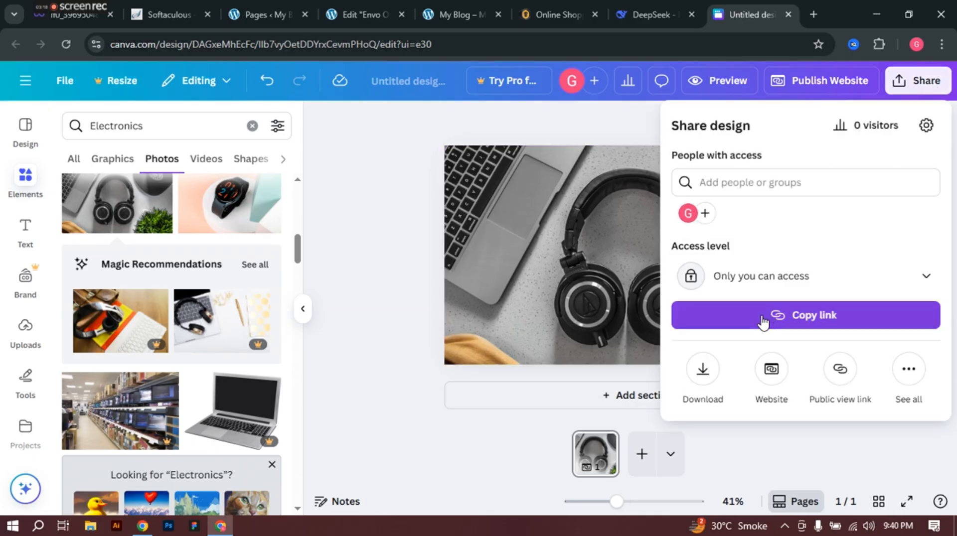
{"action": "left_click", "coordinate": [703, 369]}
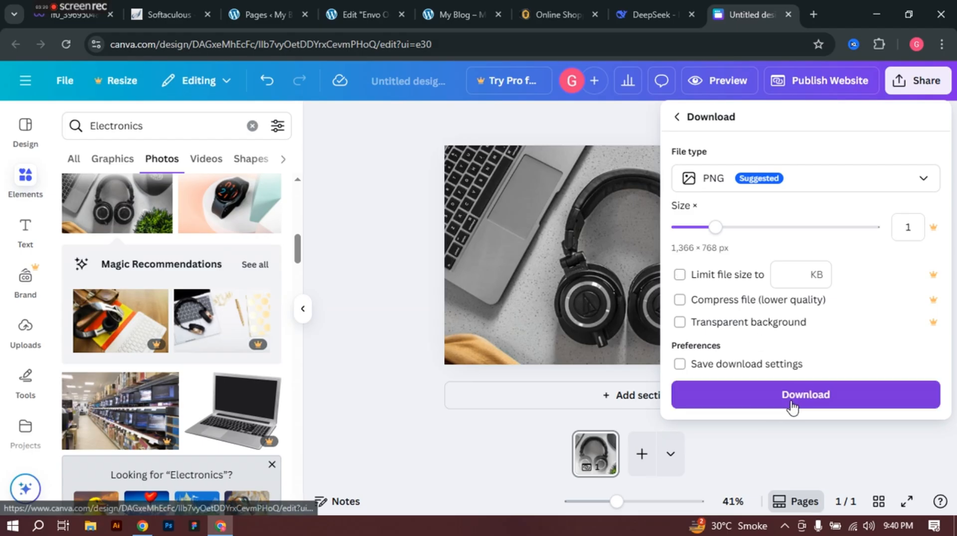
{"action": "left_click", "coordinate": [811, 396]}
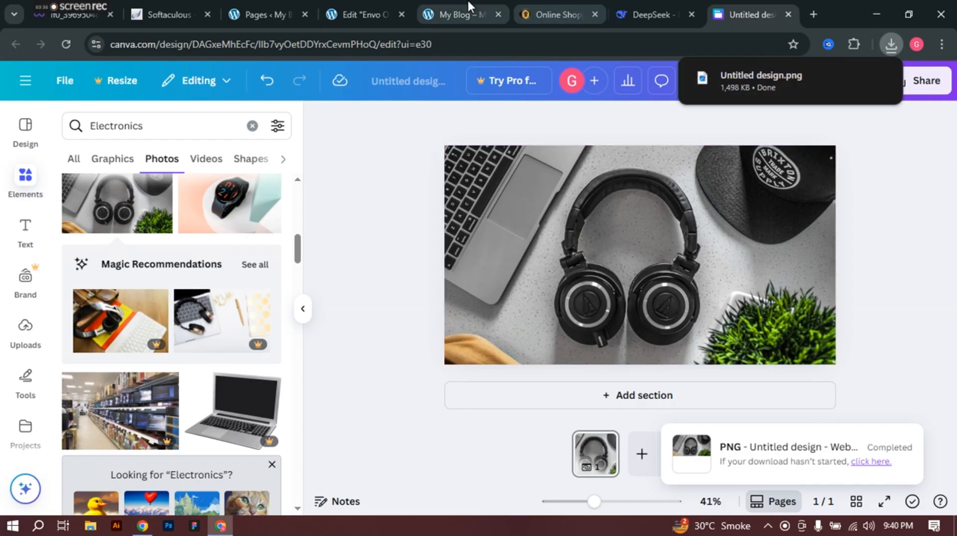
{"action": "left_click", "coordinate": [444, 1]}
{"action": "left_click", "coordinate": [379, 2]}
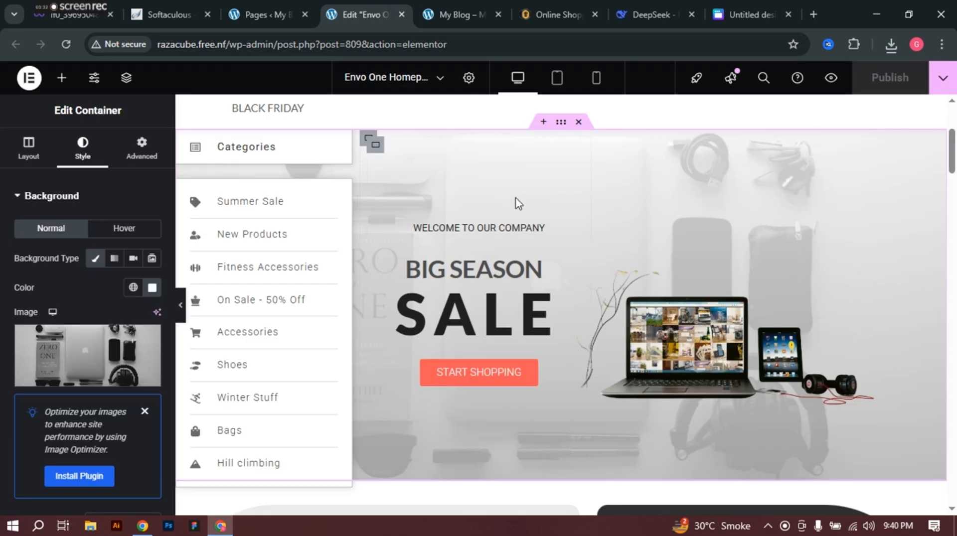
Step: Upload Untitled-design.png from Downloads to the media library as the container background image
{"action": "left_click", "coordinate": [84, 374]}
{"action": "left_click", "coordinate": [201, 128]}
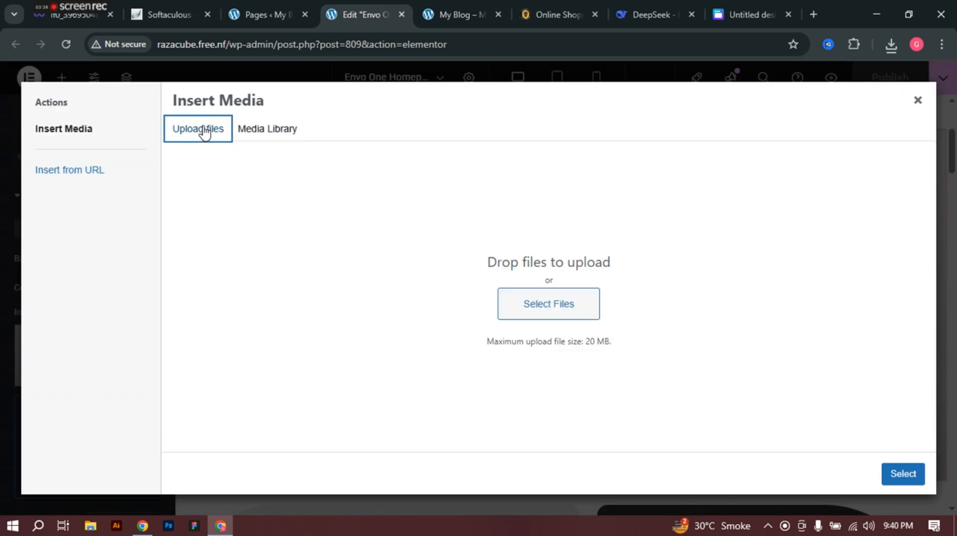
{"action": "left_click", "coordinate": [560, 315]}
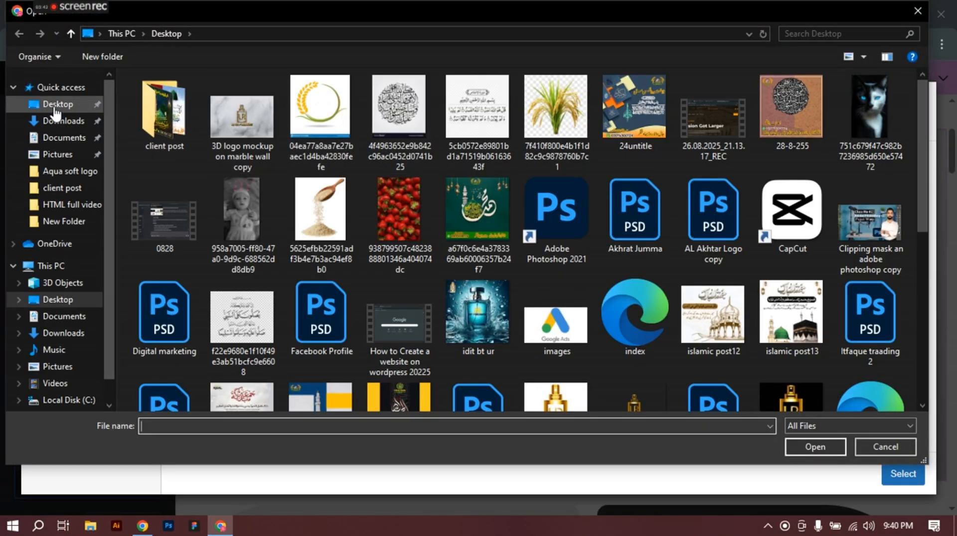
{"action": "left_click", "coordinate": [58, 124]}
{"action": "left_click", "coordinate": [182, 152]}
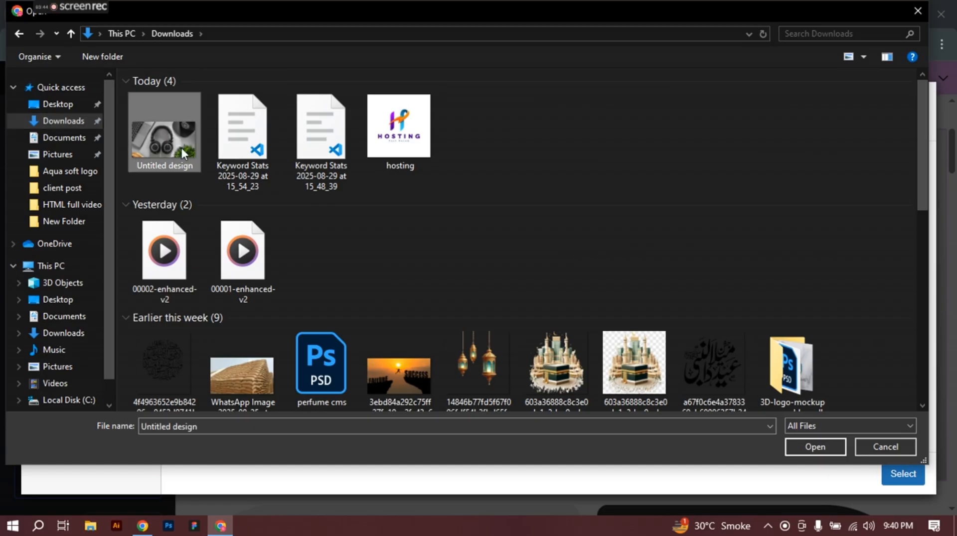
{"action": "left_click", "coordinate": [796, 448]}
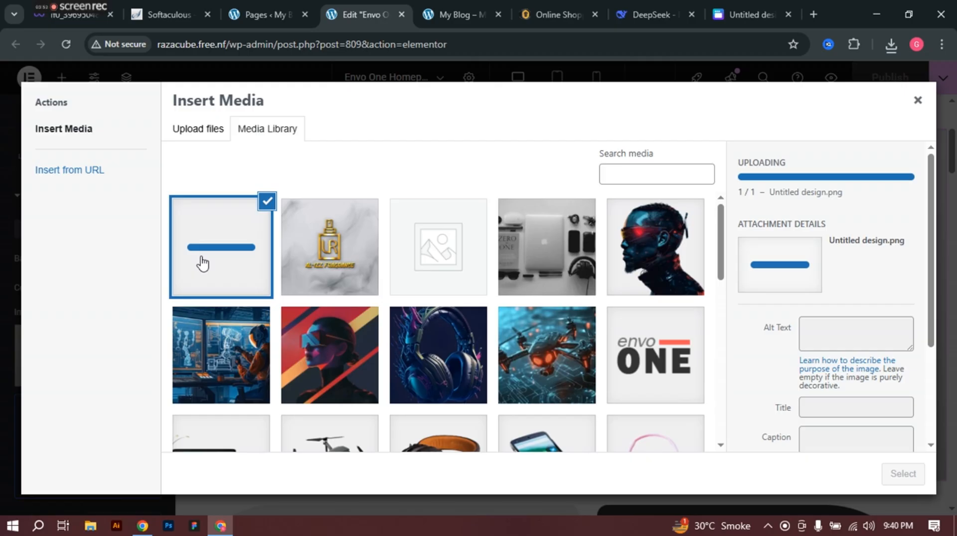
{"action": "scroll", "coordinate": [442, 355], "scroll_direction": "down", "scroll_amount": 8}
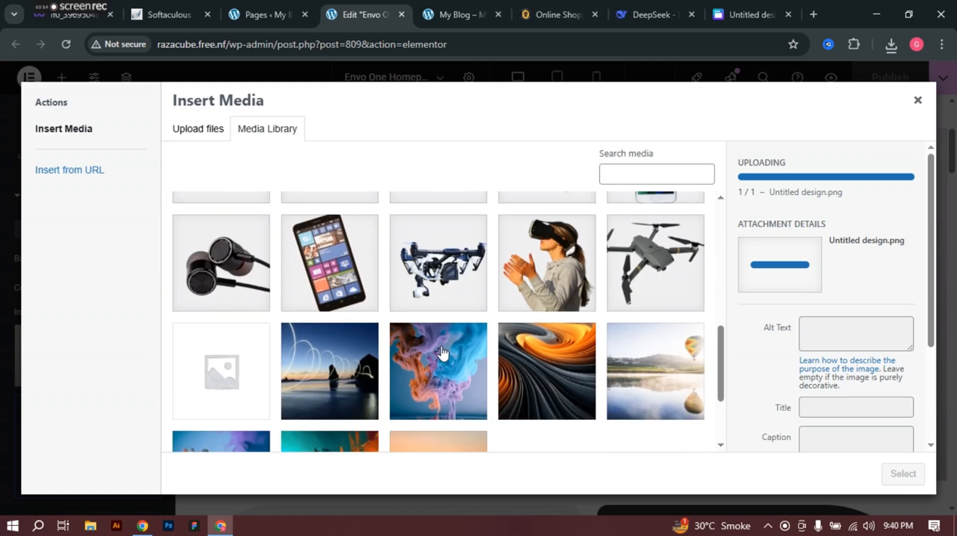
{"action": "scroll", "coordinate": [442, 354], "scroll_direction": "down", "scroll_amount": 3}
{"action": "scroll", "coordinate": [442, 355], "scroll_direction": "up", "scroll_amount": 10}
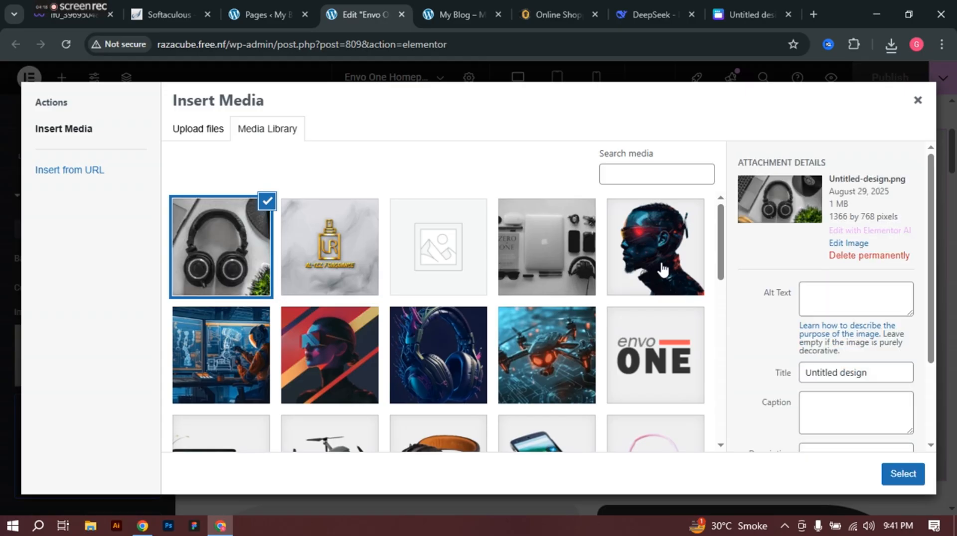
Step: Set the uploaded Untitled-design.png as the hero background, dismiss the optimizer notice, and review the page
{"action": "left_click", "coordinate": [900, 478]}
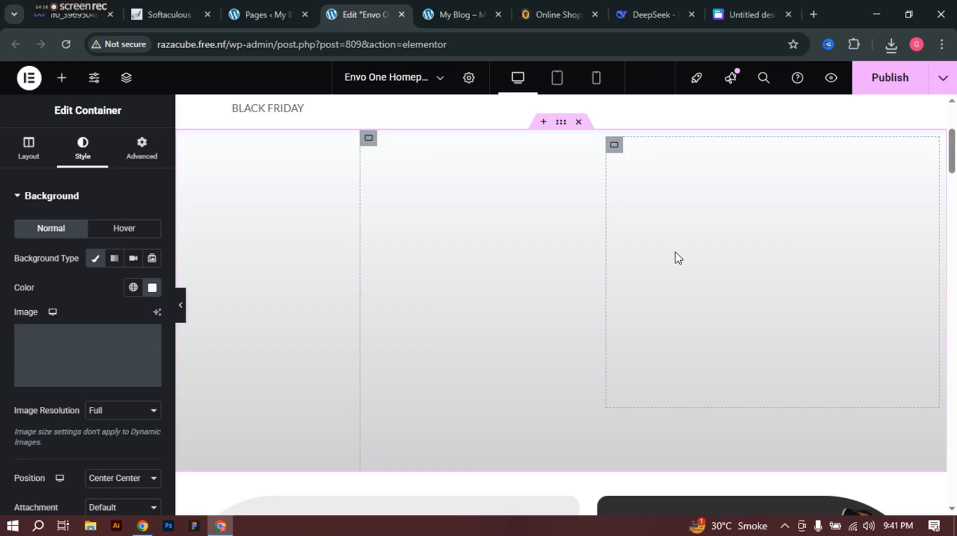
{"action": "mouse_move", "coordinate": [66, 370]}
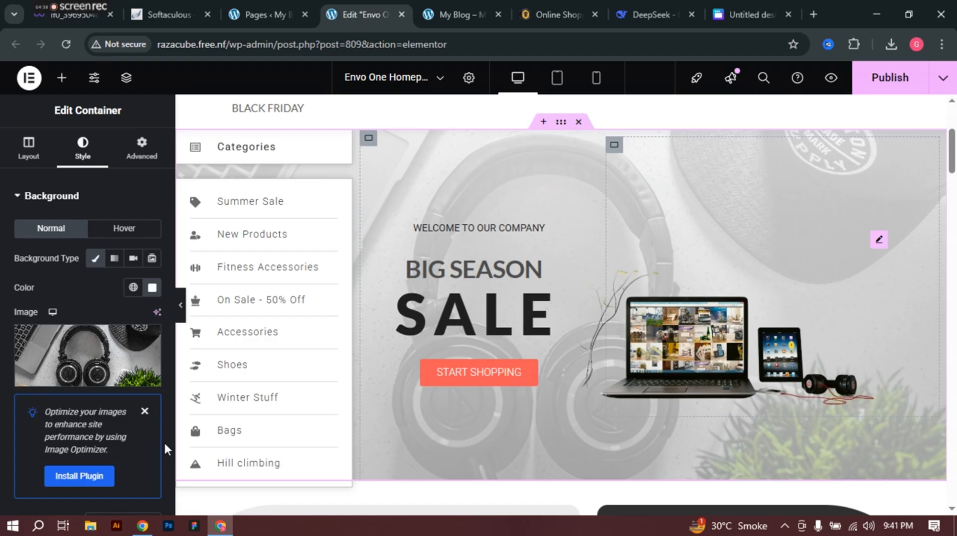
{"action": "left_click", "coordinate": [145, 412]}
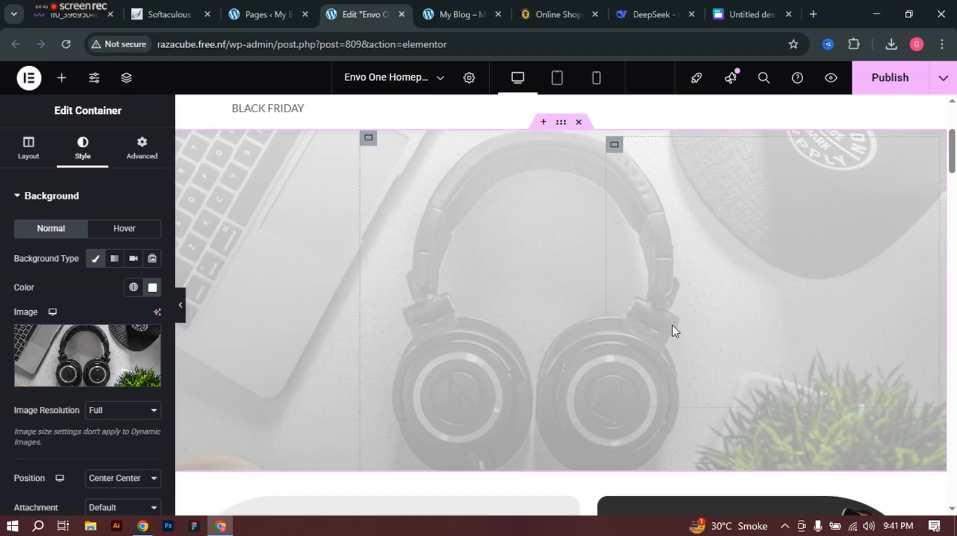
{"action": "scroll", "coordinate": [719, 370], "scroll_direction": "down", "scroll_amount": 3}
{"action": "scroll", "coordinate": [697, 245], "scroll_direction": "down", "scroll_amount": 3}
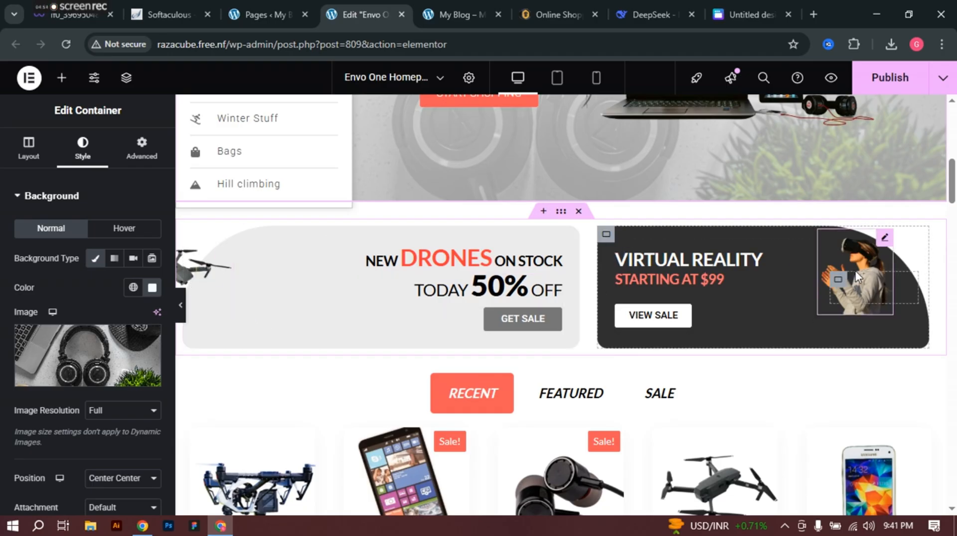
{"action": "scroll", "coordinate": [774, 288], "scroll_direction": "up", "scroll_amount": 3}
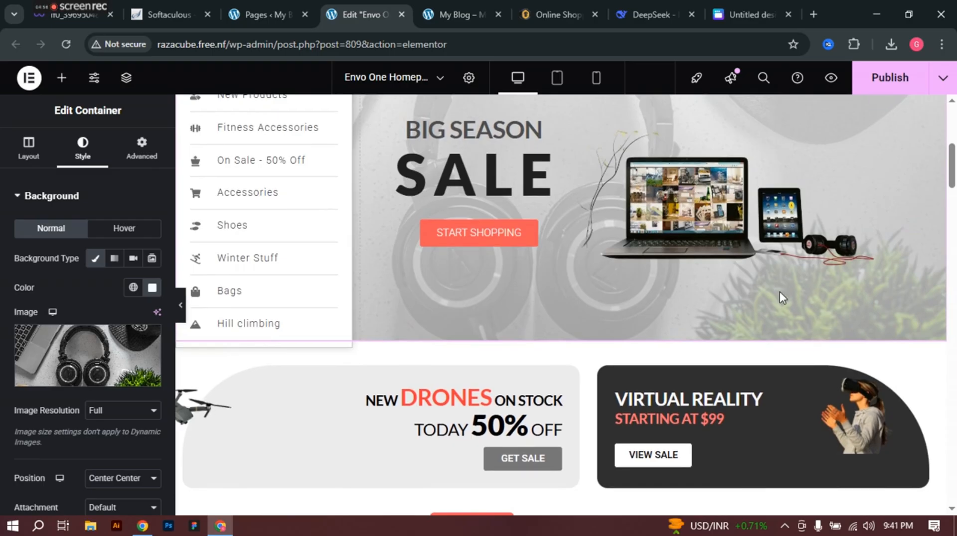
{"action": "scroll", "coordinate": [779, 291], "scroll_direction": "up", "scroll_amount": 4}
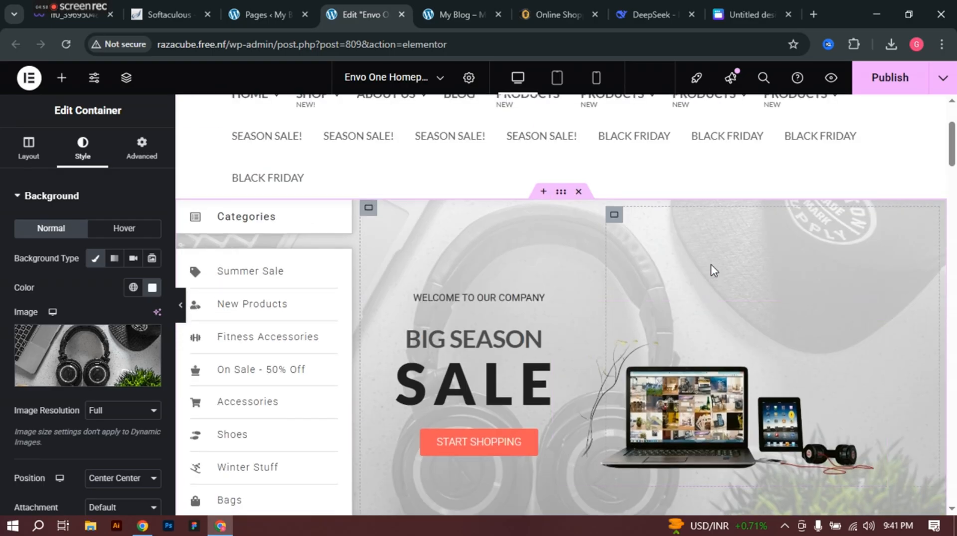
{"action": "scroll", "coordinate": [711, 265], "scroll_direction": "down", "scroll_amount": 1}
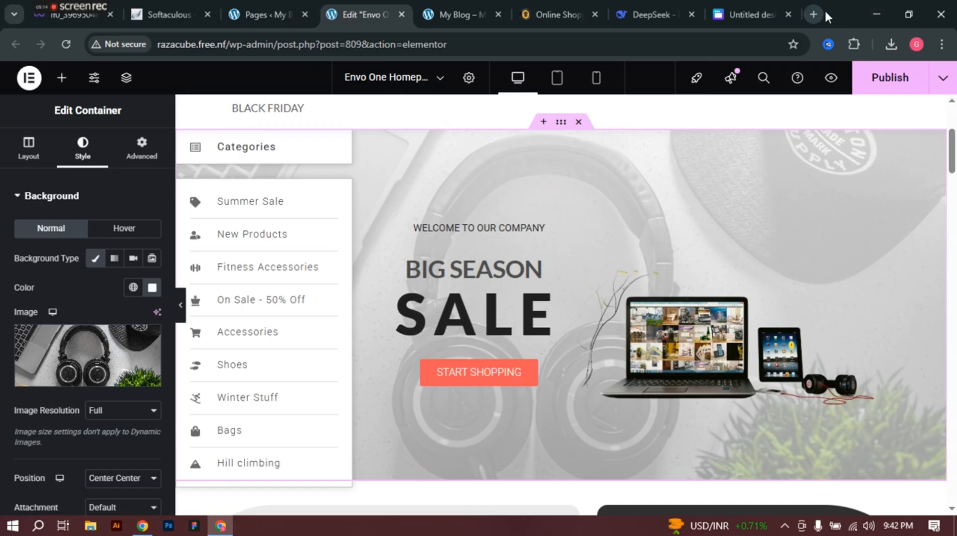
Step: In the YouTube Studio Chrome window, open Pinterest in a new tab from the Social media bookmarks
{"action": "mouse_move", "coordinate": [141, 527]}
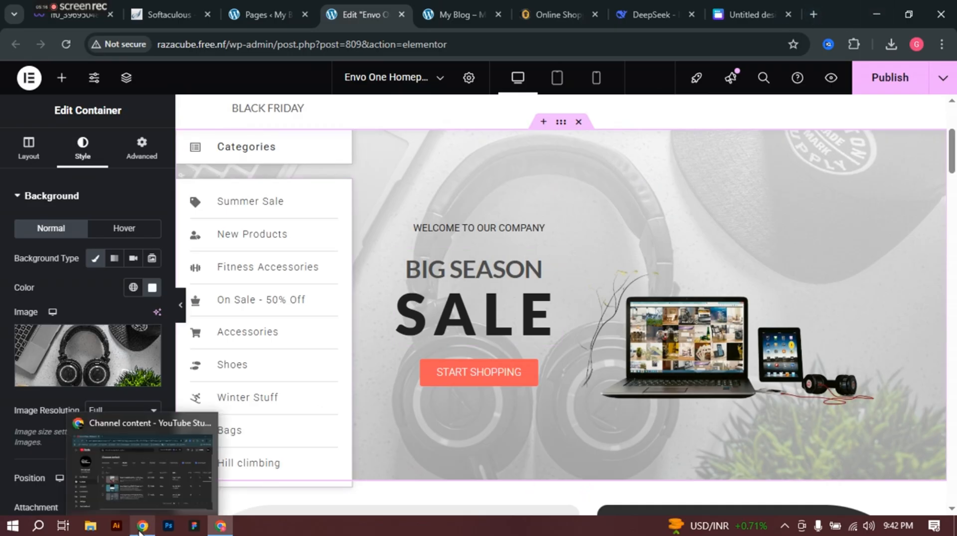
{"action": "left_click", "coordinate": [139, 480]}
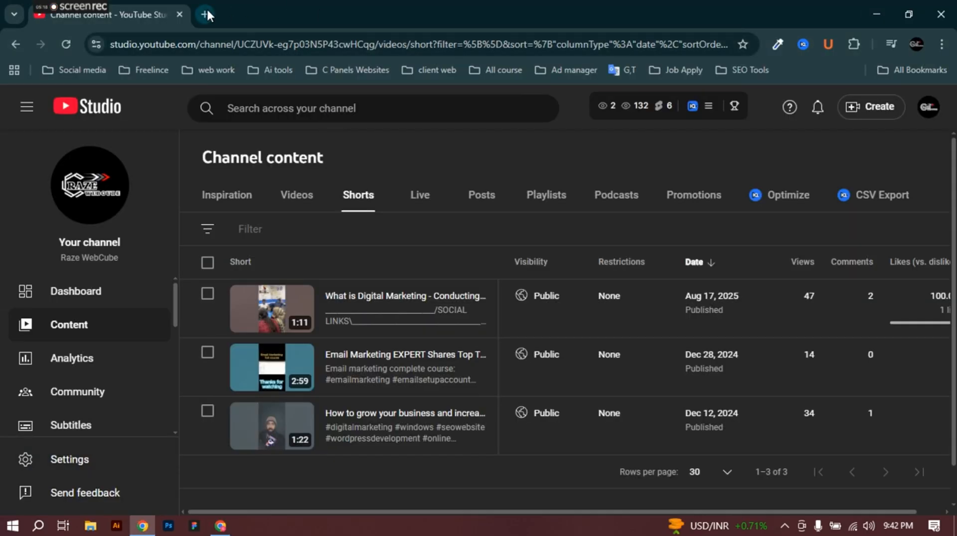
{"action": "left_click", "coordinate": [206, 14]}
{"action": "left_click", "coordinate": [72, 71]}
{"action": "left_click", "coordinate": [90, 216]}
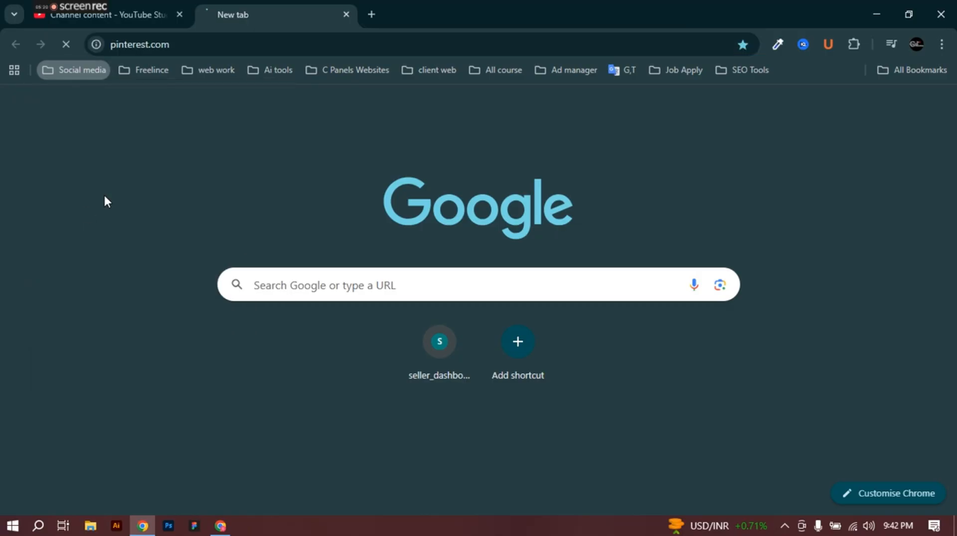
Step: Open Freepik's home page in another new tab from the Social media bookmarks
{"action": "left_click", "coordinate": [370, 14]}
{"action": "left_click", "coordinate": [80, 71]}
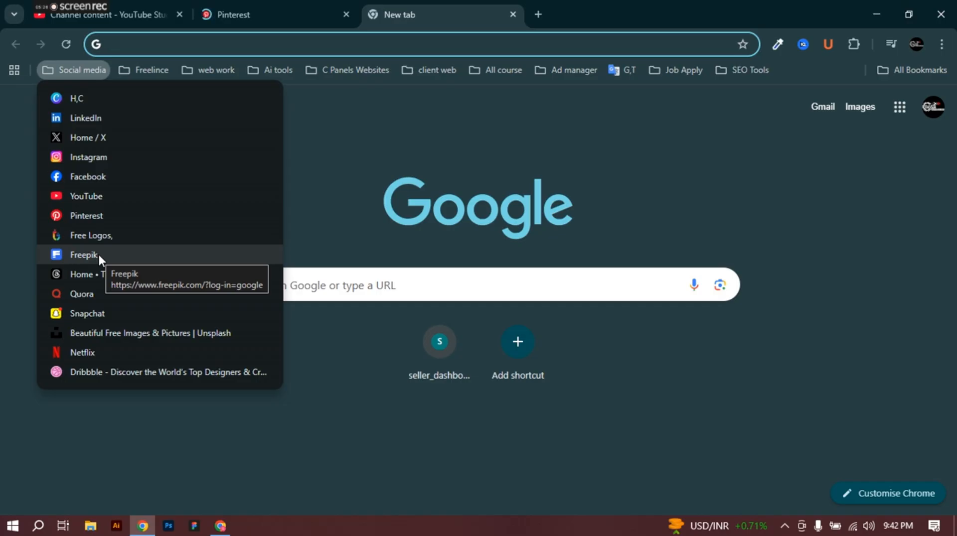
{"action": "left_click", "coordinate": [85, 254]}
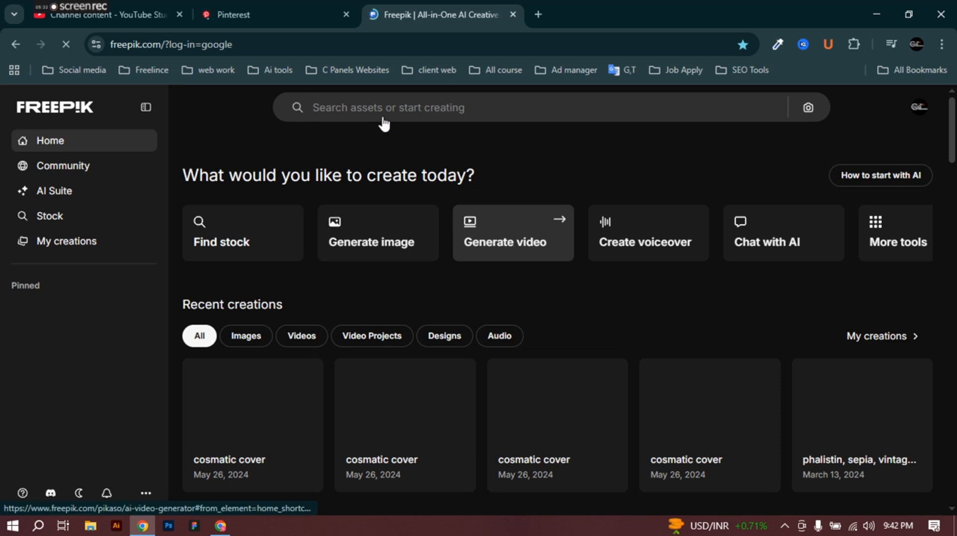
Step: Search Freepik for 'laptops'
{"action": "left_click", "coordinate": [406, 100]}
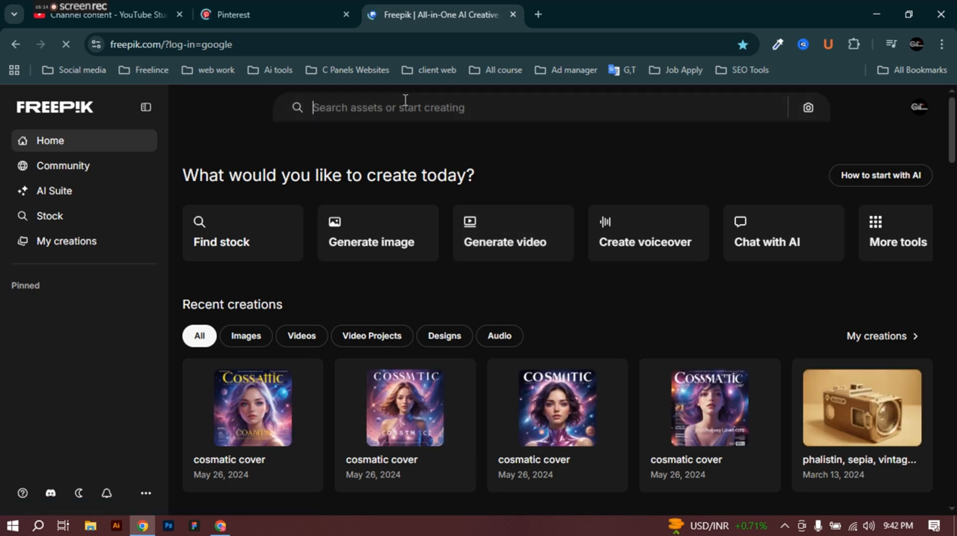
{"action": "type", "text": "laptops"}
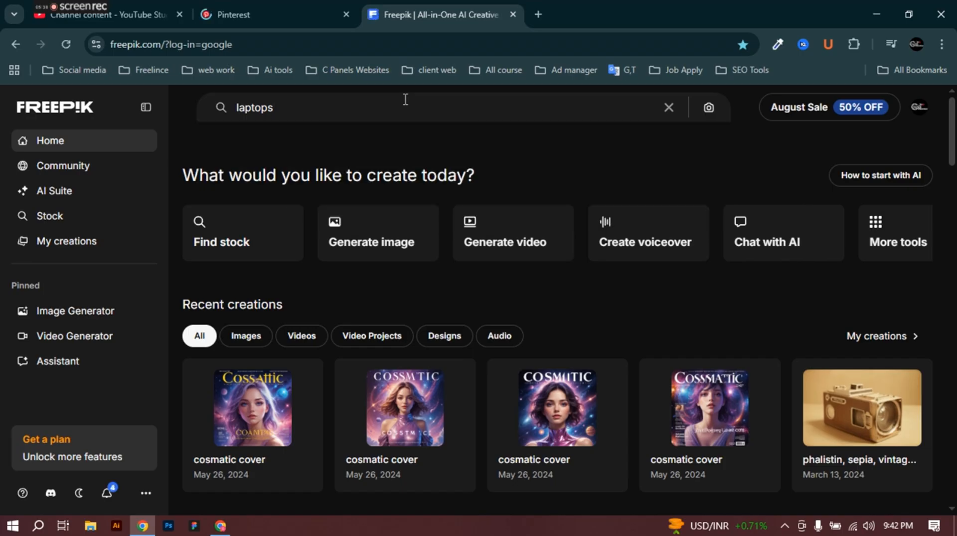
{"action": "key", "text": "Return"}
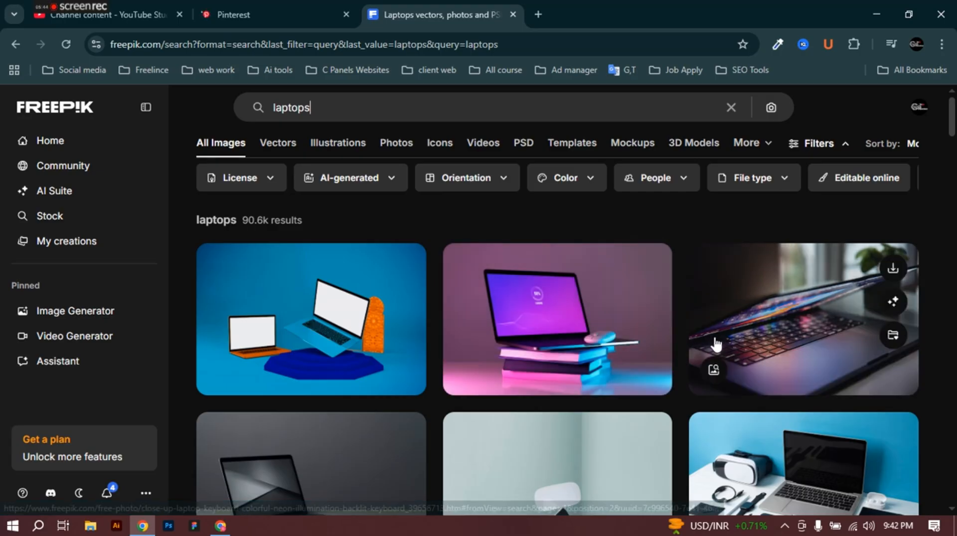
Step: Browse the laptops results grid, then close the Freepik tab
{"action": "scroll", "coordinate": [713, 342], "scroll_direction": "down", "scroll_amount": 4}
{"action": "scroll", "coordinate": [721, 343], "scroll_direction": "down", "scroll_amount": 2}
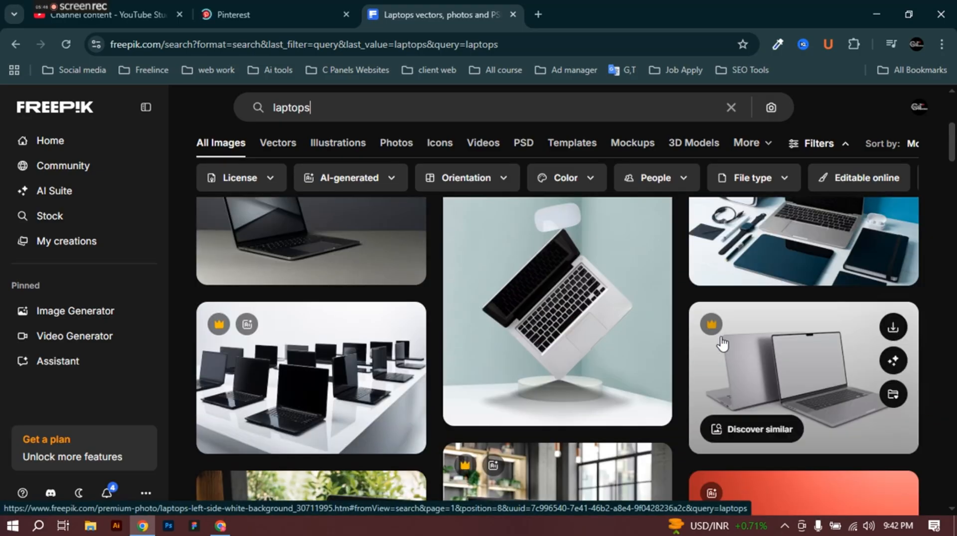
{"action": "scroll", "coordinate": [721, 343], "scroll_direction": "down", "scroll_amount": 5}
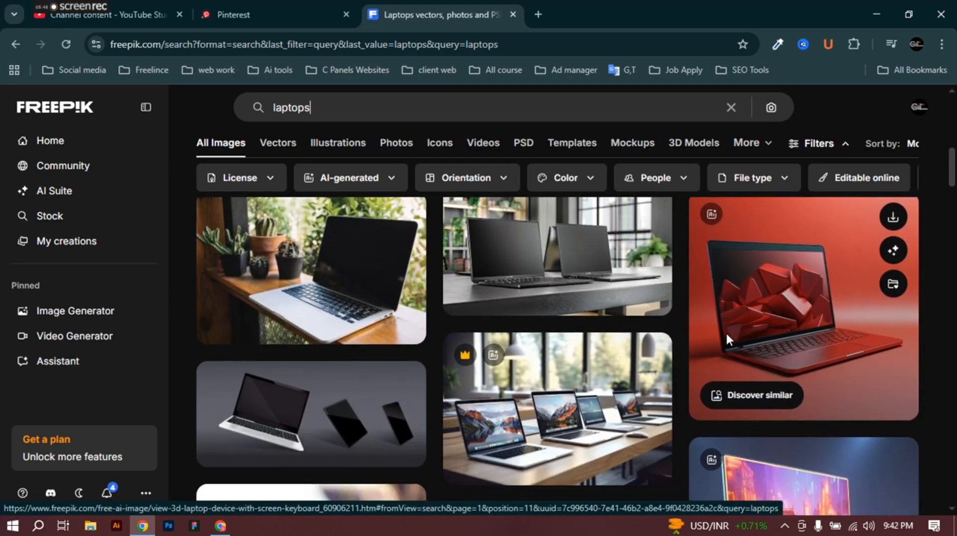
{"action": "scroll", "coordinate": [726, 331], "scroll_direction": "down", "scroll_amount": 5}
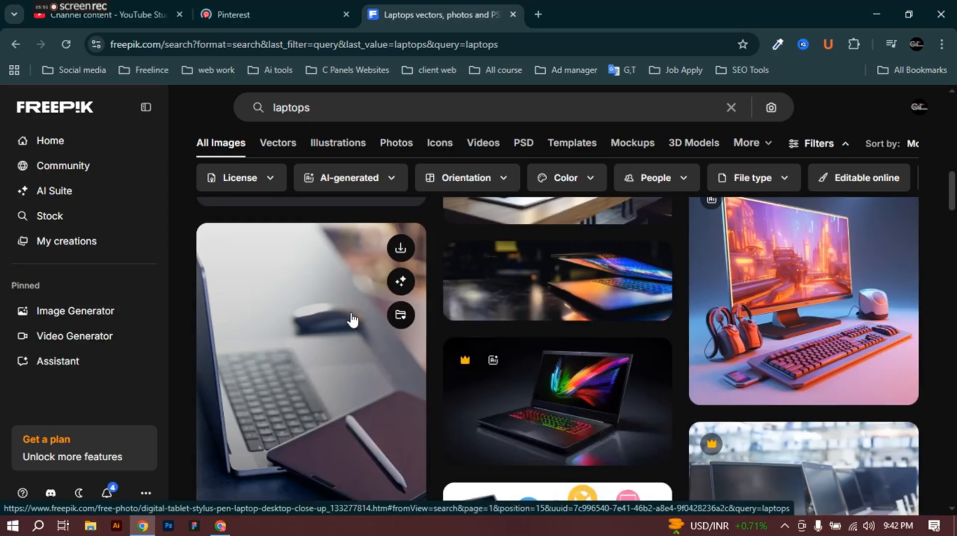
{"action": "scroll", "coordinate": [424, 322], "scroll_direction": "down", "scroll_amount": 5}
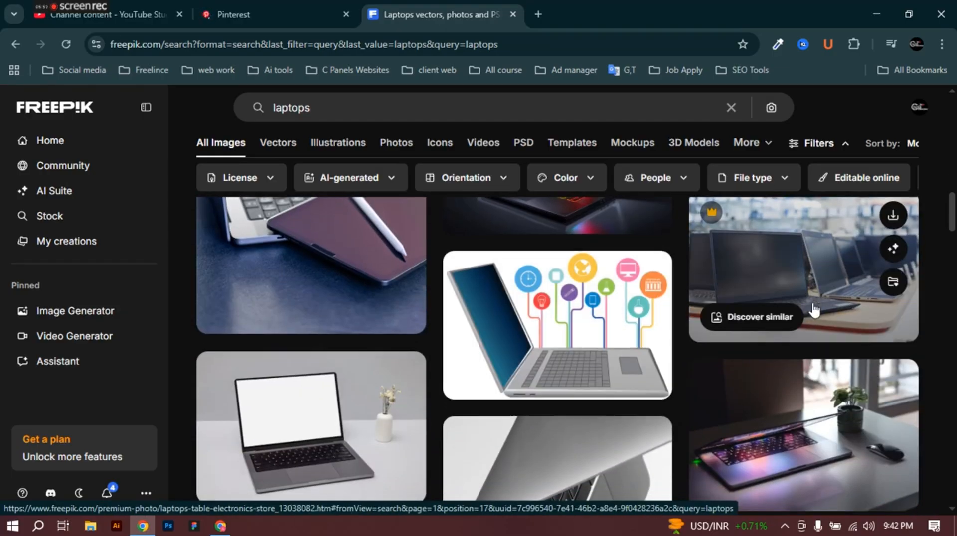
{"action": "scroll", "coordinate": [814, 309], "scroll_direction": "down", "scroll_amount": 5}
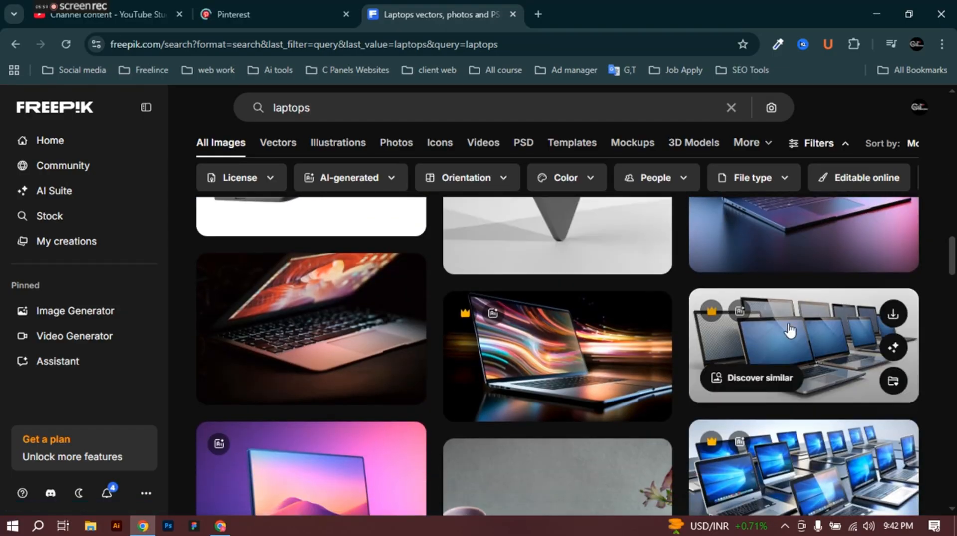
{"action": "scroll", "coordinate": [611, 363], "scroll_direction": "down", "scroll_amount": 4}
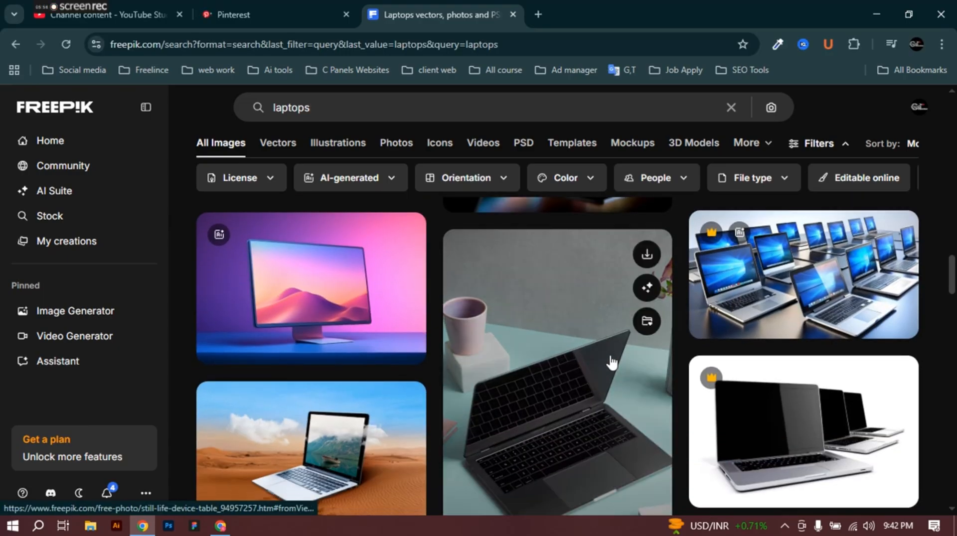
{"action": "scroll", "coordinate": [612, 362], "scroll_direction": "down", "scroll_amount": 4}
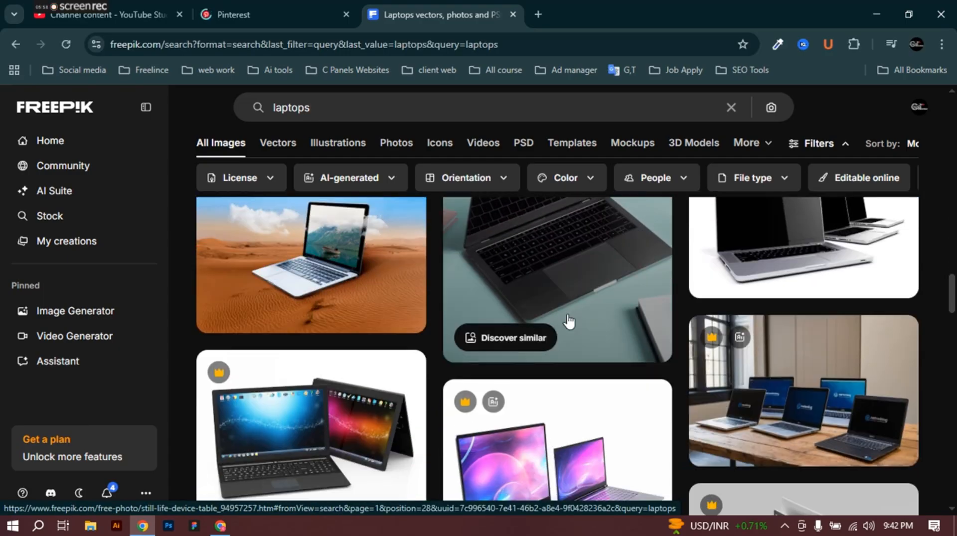
{"action": "scroll", "coordinate": [569, 321], "scroll_direction": "down", "scroll_amount": 3}
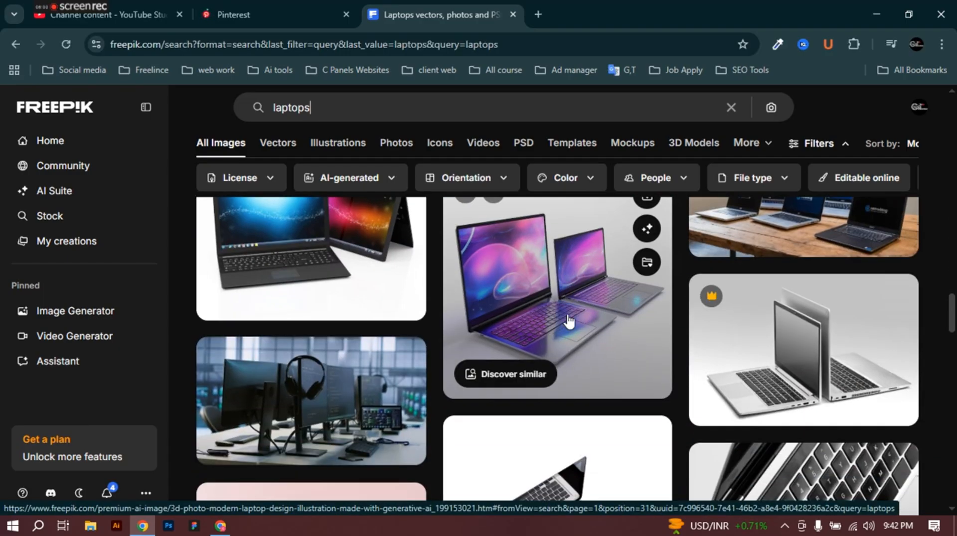
{"action": "scroll", "coordinate": [569, 322], "scroll_direction": "down", "scroll_amount": 7}
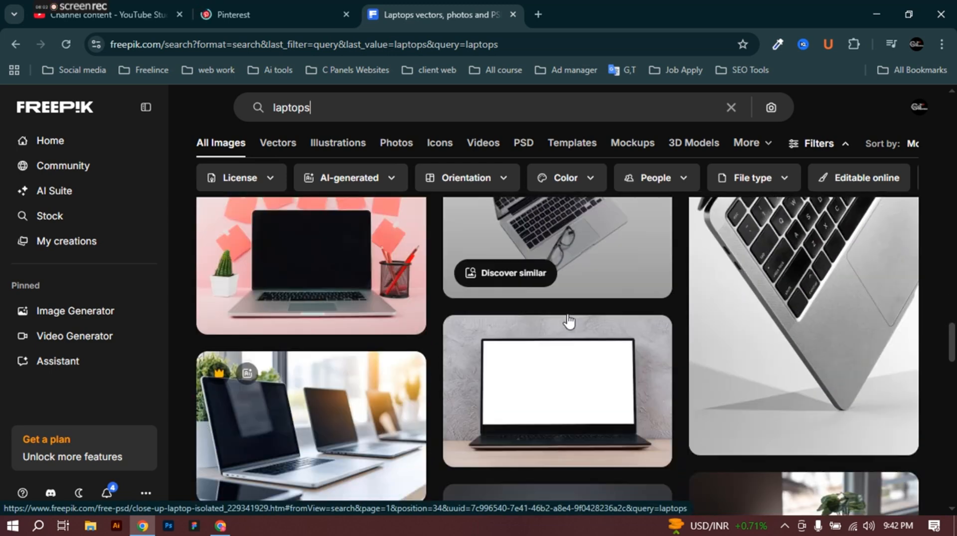
{"action": "scroll", "coordinate": [568, 321], "scroll_direction": "down", "scroll_amount": 4}
{"action": "scroll", "coordinate": [568, 319], "scroll_direction": "down", "scroll_amount": 3}
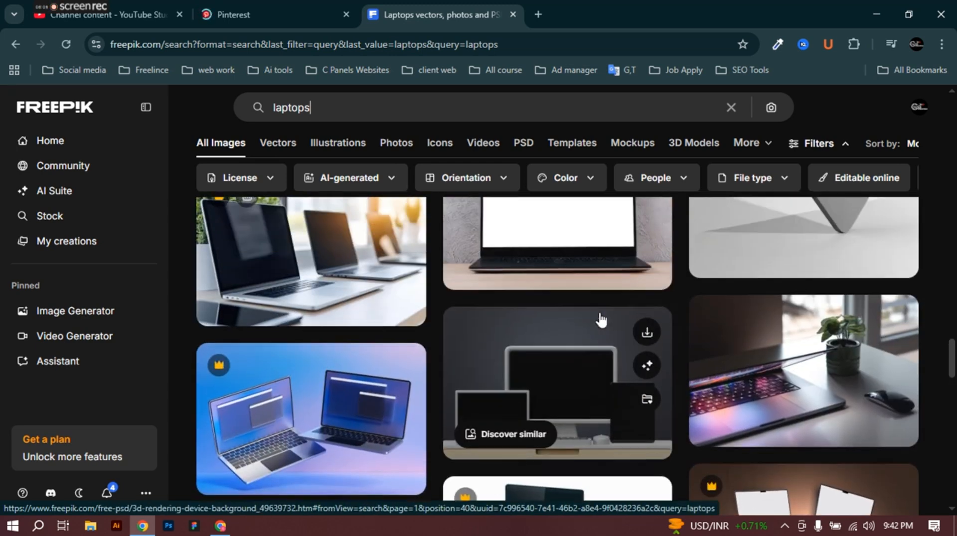
{"action": "scroll", "coordinate": [617, 322], "scroll_direction": "down", "scroll_amount": 3}
{"action": "scroll", "coordinate": [604, 314], "scroll_direction": "up", "scroll_amount": 12}
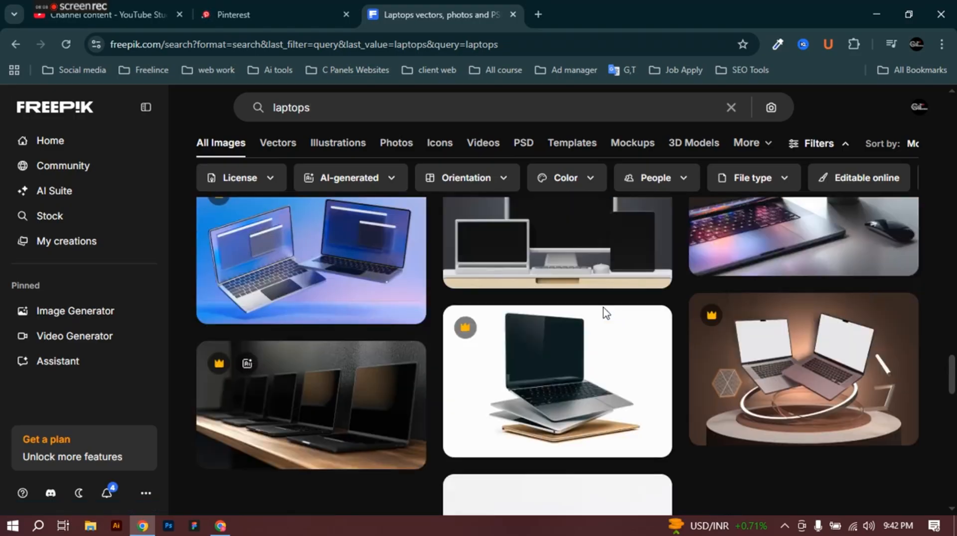
{"action": "scroll", "coordinate": [603, 307], "scroll_direction": "up", "scroll_amount": 5}
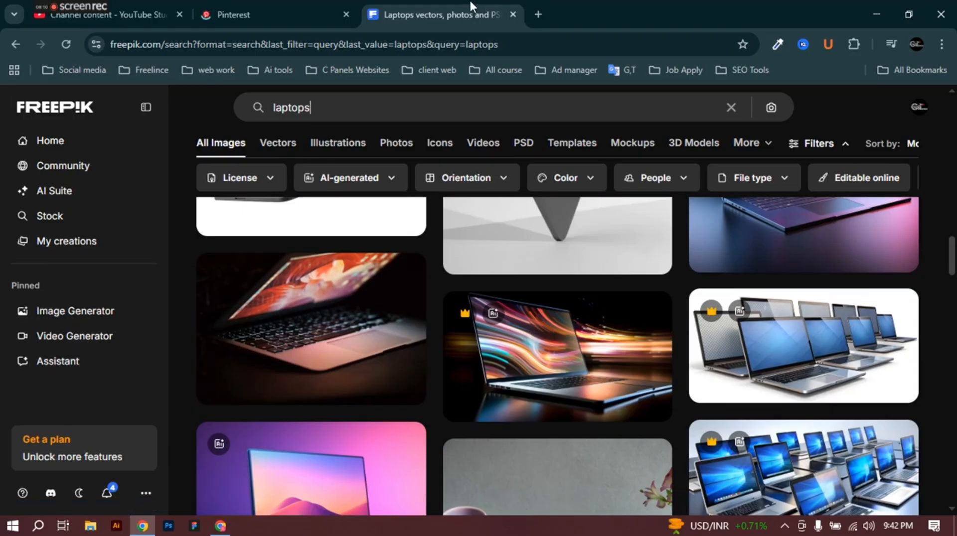
{"action": "left_click", "coordinate": [512, 14]}
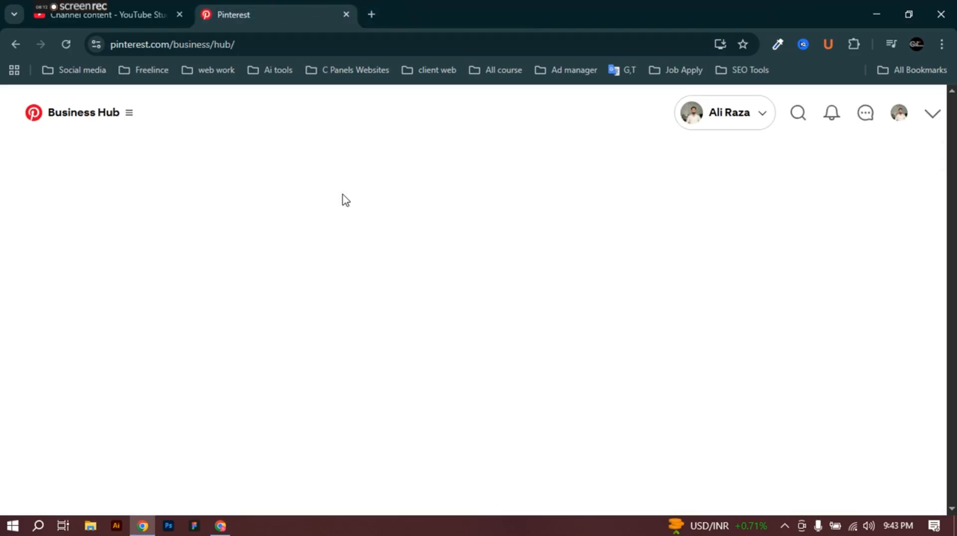
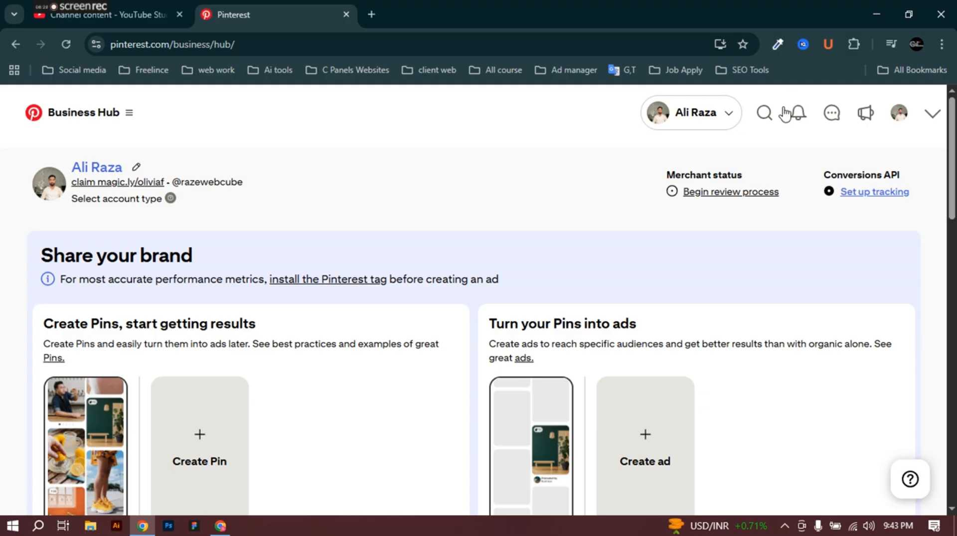
Step: Search Pinterest for 'laptops'
{"action": "left_click", "coordinate": [763, 114]}
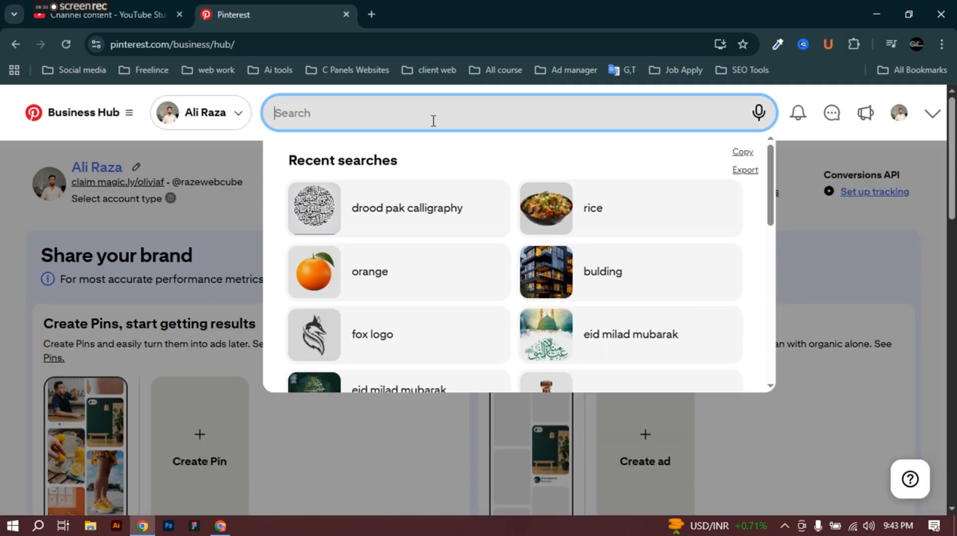
{"action": "type", "text": "laptops"}
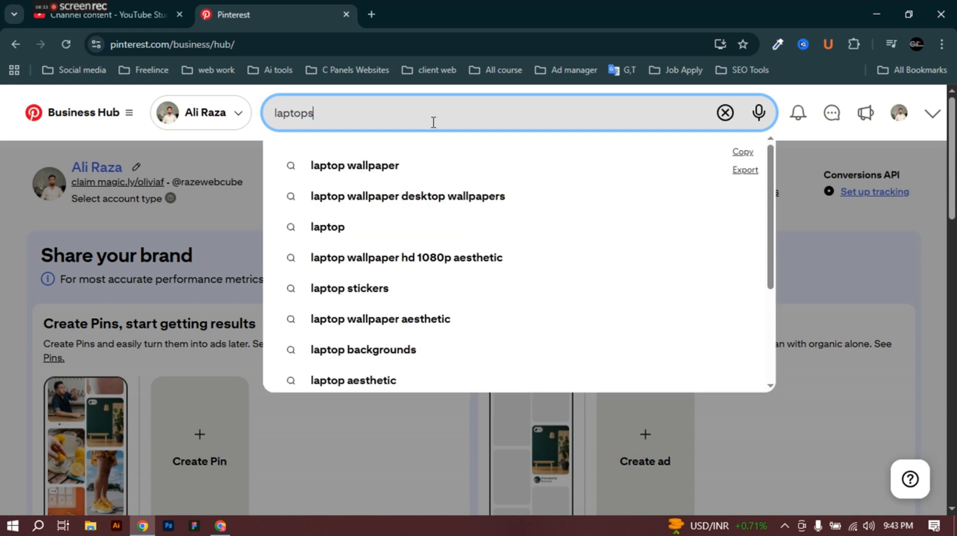
{"action": "key", "text": "Return"}
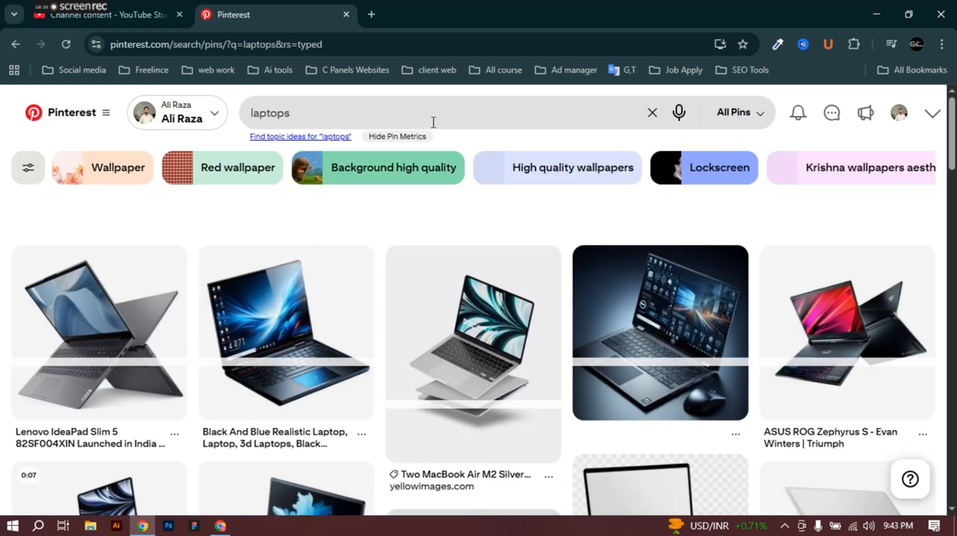
Step: Browse the laptop results and open the PC PORTABLE LENOVO IP330 pin
{"action": "scroll", "coordinate": [578, 470], "scroll_direction": "down", "scroll_amount": 2}
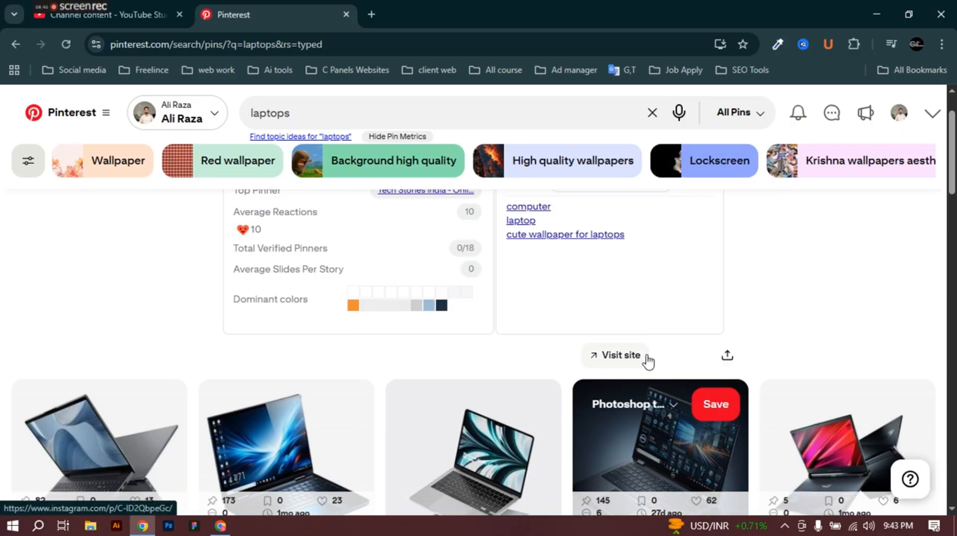
{"action": "scroll", "coordinate": [649, 358], "scroll_direction": "down", "scroll_amount": 7}
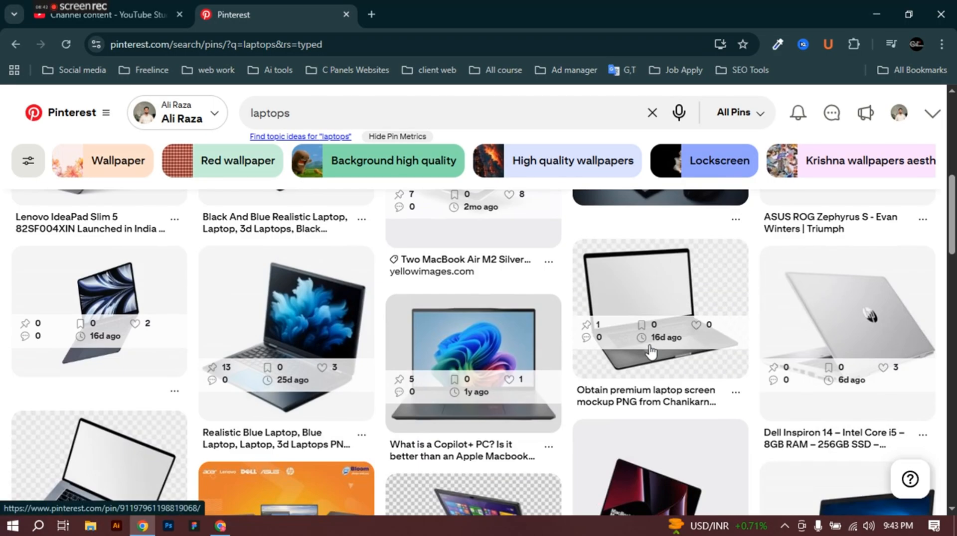
{"action": "scroll", "coordinate": [651, 306], "scroll_direction": "down", "scroll_amount": 5}
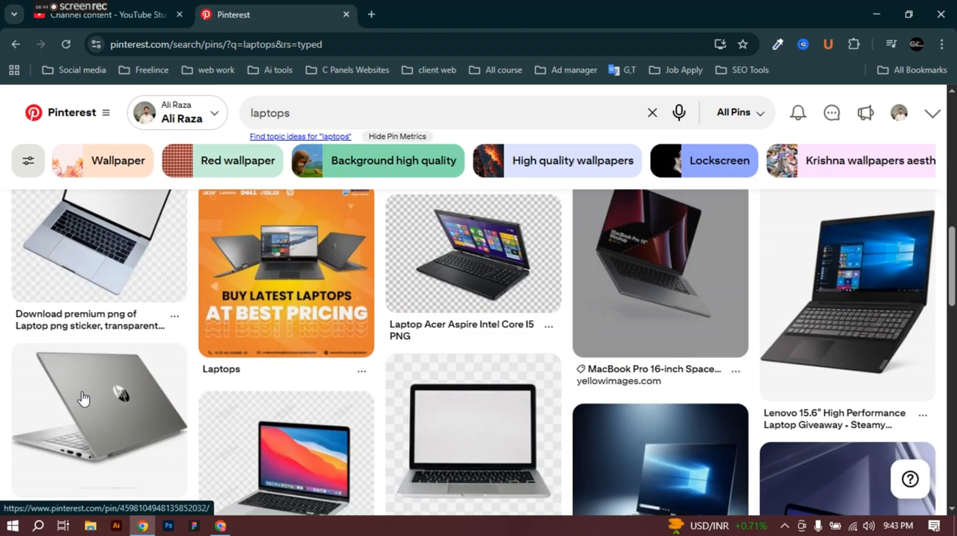
{"action": "scroll", "coordinate": [732, 399], "scroll_direction": "down", "scroll_amount": 5}
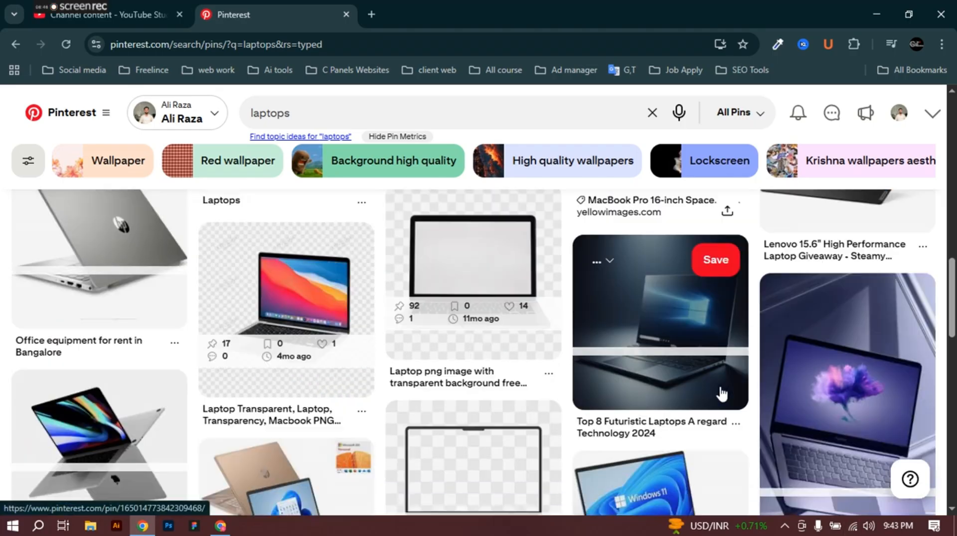
{"action": "scroll", "coordinate": [734, 387], "scroll_direction": "down", "scroll_amount": 8}
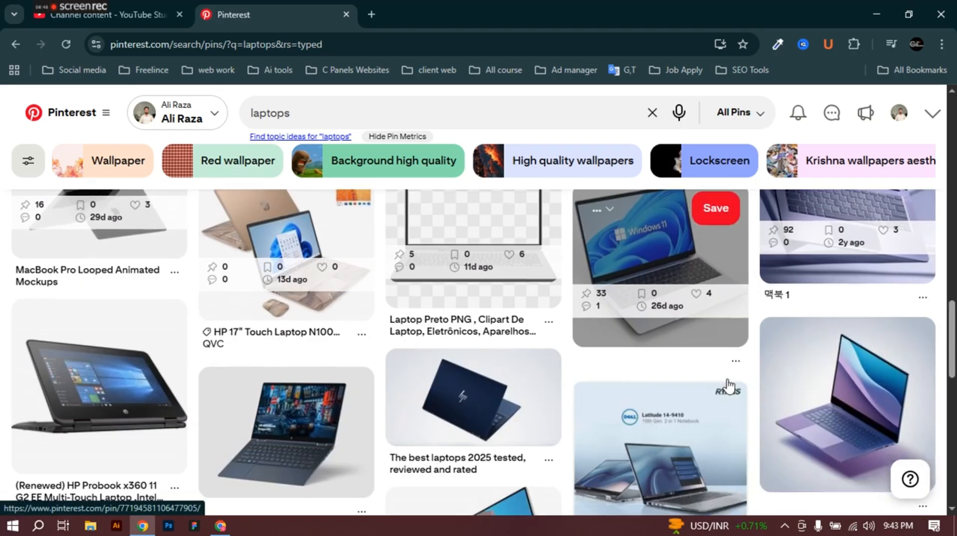
{"action": "scroll", "coordinate": [701, 374], "scroll_direction": "up", "scroll_amount": 4}
{"action": "scroll", "coordinate": [702, 375], "scroll_direction": "down", "scroll_amount": 8}
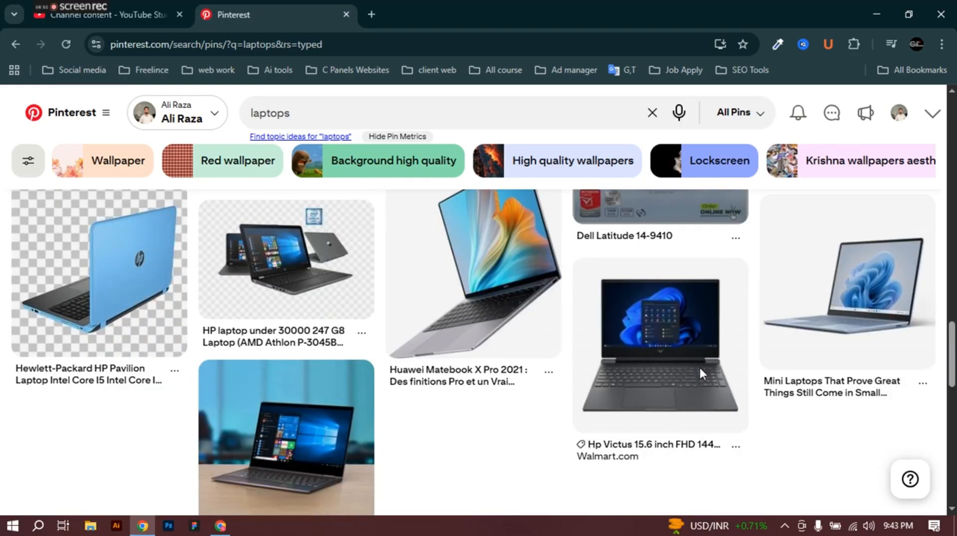
{"action": "scroll", "coordinate": [701, 376], "scroll_direction": "down", "scroll_amount": 3}
{"action": "scroll", "coordinate": [688, 349], "scroll_direction": "up", "scroll_amount": 2}
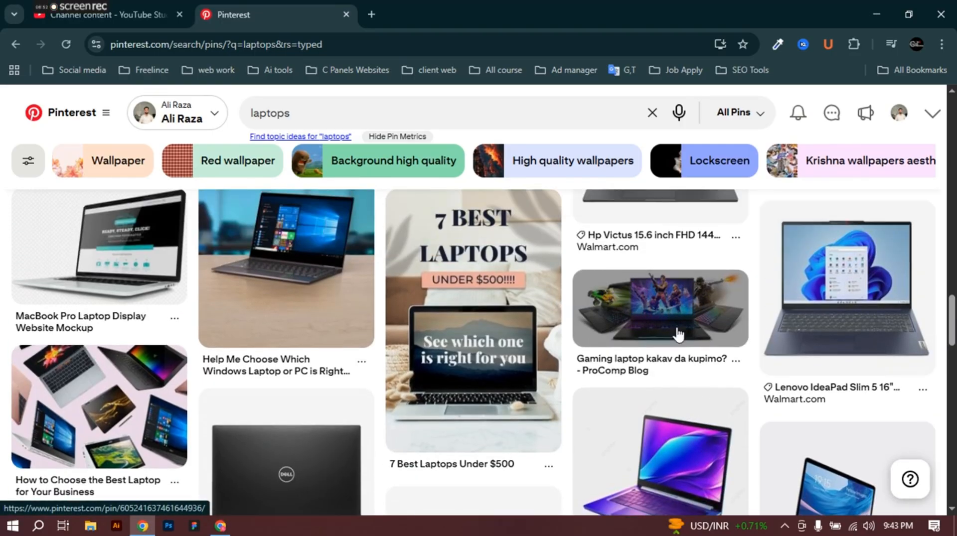
{"action": "scroll", "coordinate": [476, 351], "scroll_direction": "down", "scroll_amount": 10}
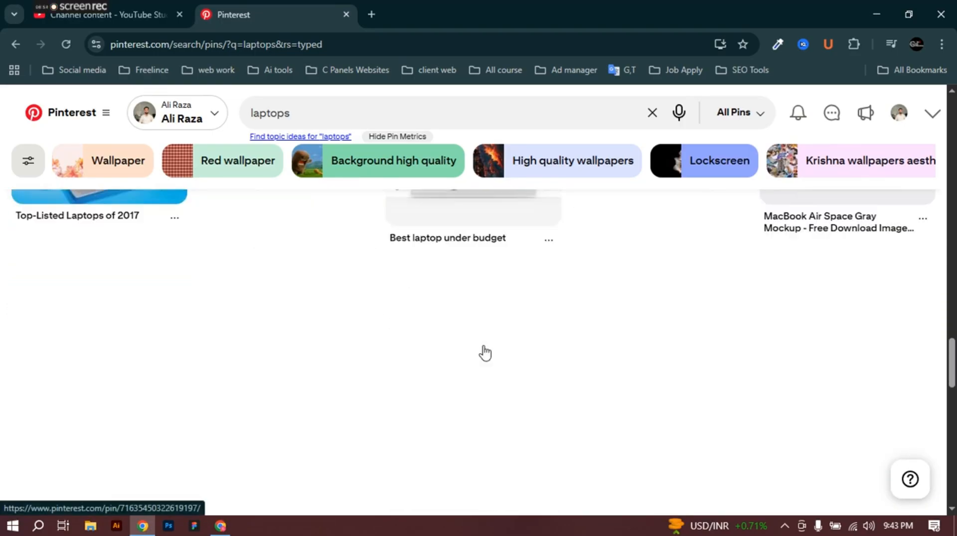
{"action": "scroll", "coordinate": [485, 353], "scroll_direction": "up", "scroll_amount": 4}
{"action": "scroll", "coordinate": [485, 352], "scroll_direction": "down", "scroll_amount": 4}
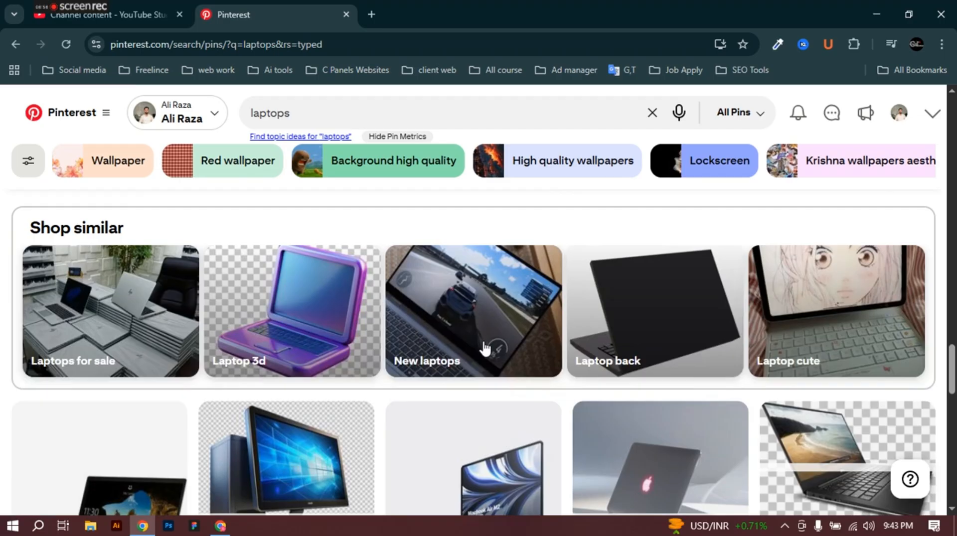
{"action": "scroll", "coordinate": [486, 348], "scroll_direction": "down", "scroll_amount": 4}
{"action": "scroll", "coordinate": [626, 293], "scroll_direction": "down", "scroll_amount": 3}
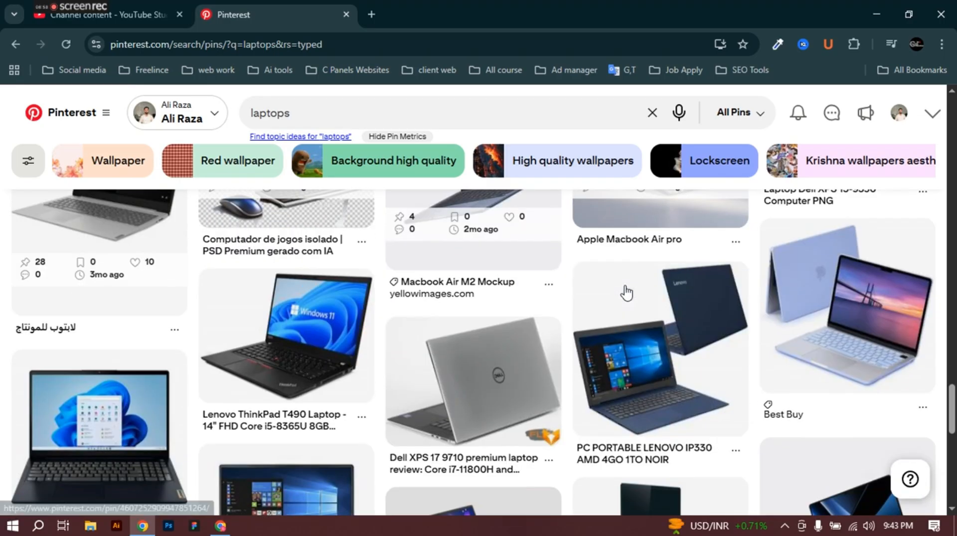
{"action": "left_click", "coordinate": [651, 374]}
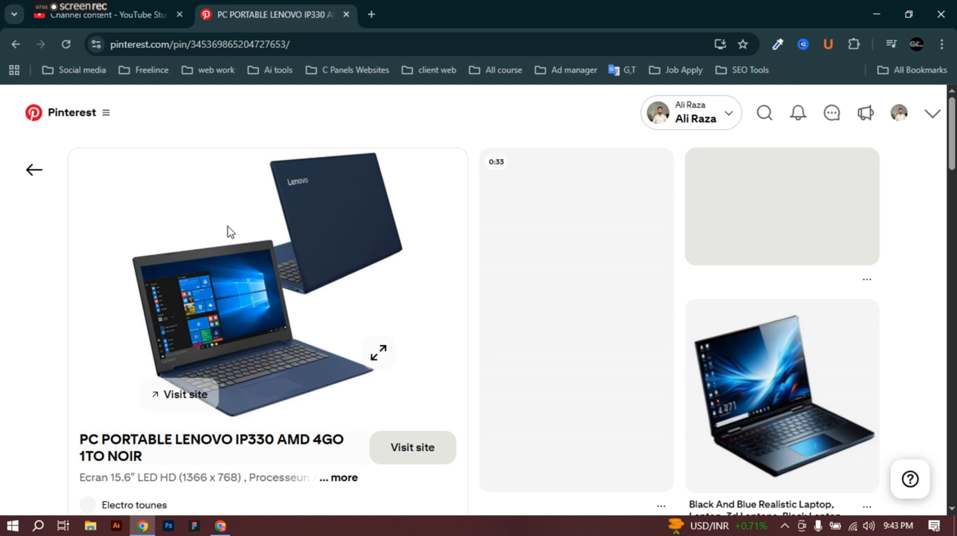
Step: Save the Lenovo IP330 pin picture to the Desktop as a JPEG
{"action": "right_click", "coordinate": [229, 229]}
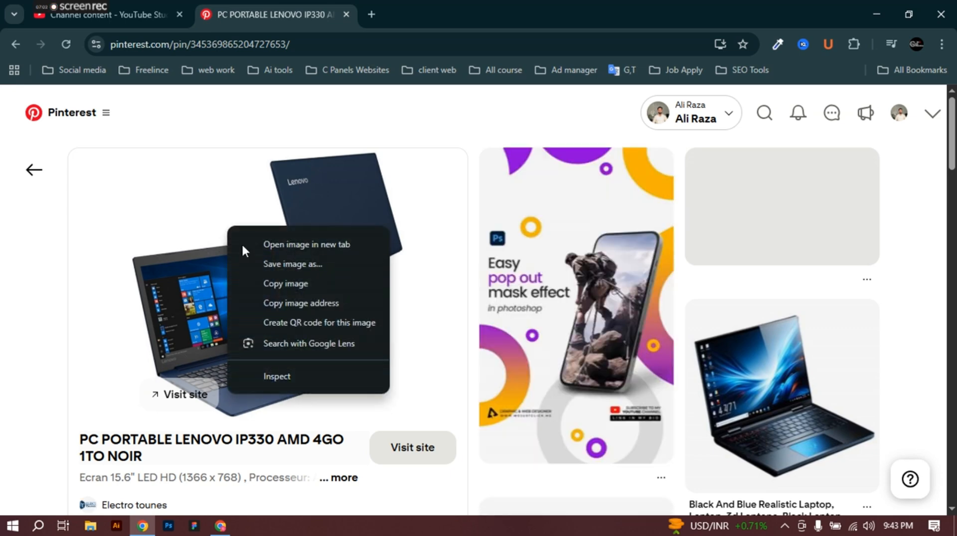
{"action": "left_click", "coordinate": [299, 264]}
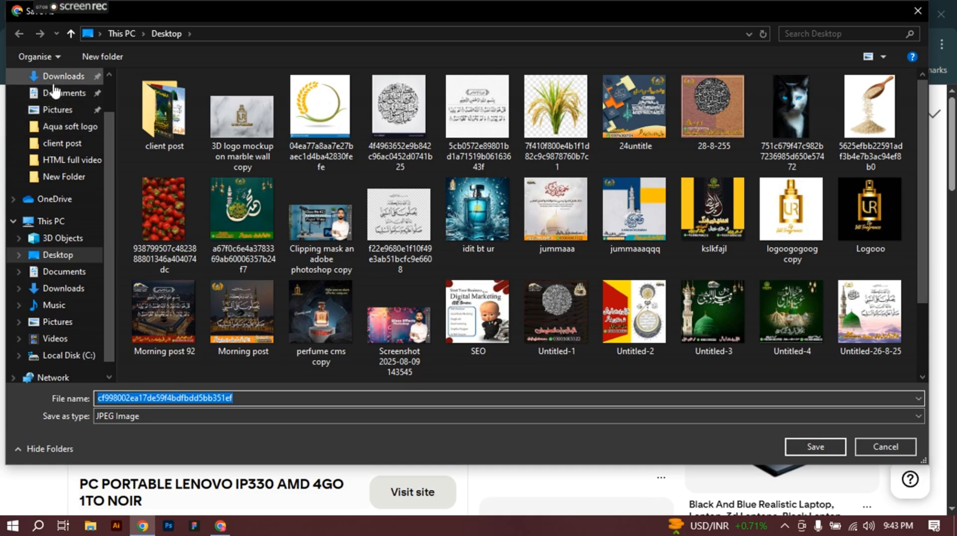
{"action": "scroll", "coordinate": [74, 124], "scroll_direction": "up", "scroll_amount": 2}
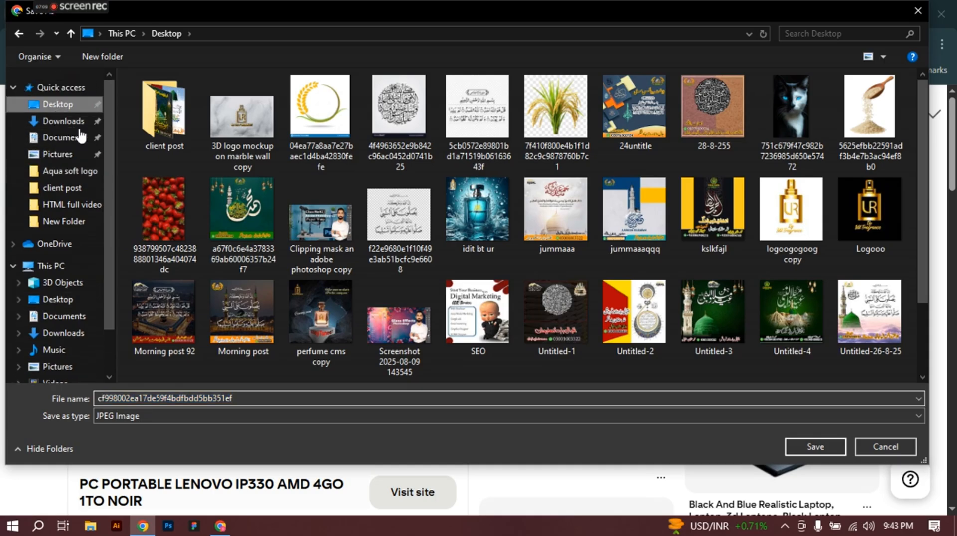
{"action": "left_click", "coordinate": [805, 446]}
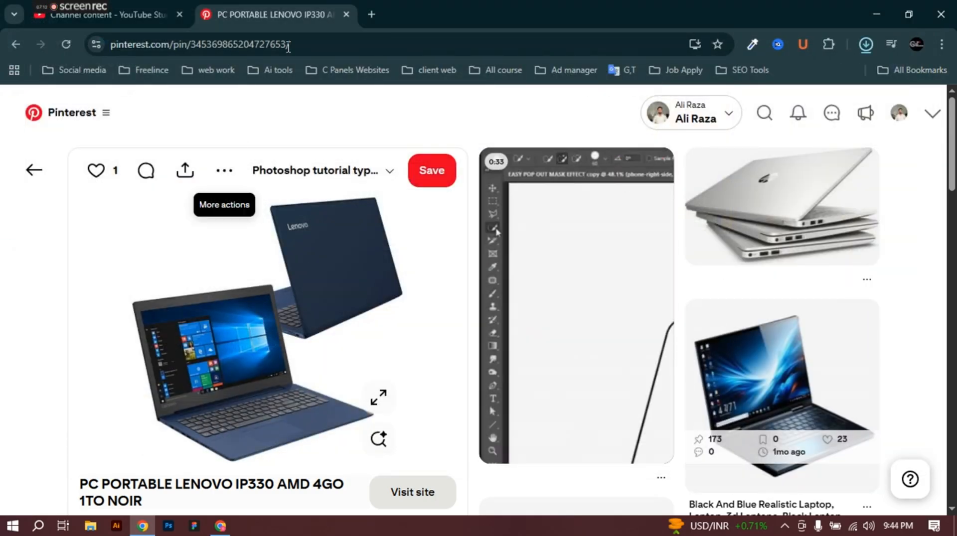
Step: Open remove.bg in a new tab and upload the saved Lenovo laptop JPG
{"action": "left_click", "coordinate": [375, 13]}
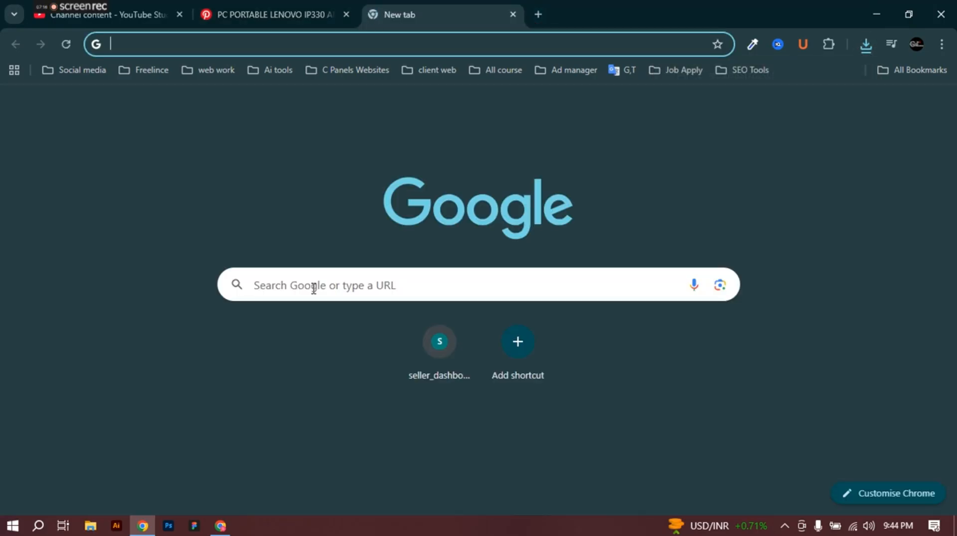
{"action": "left_click", "coordinate": [313, 288]}
{"action": "left_click", "coordinate": [284, 348]}
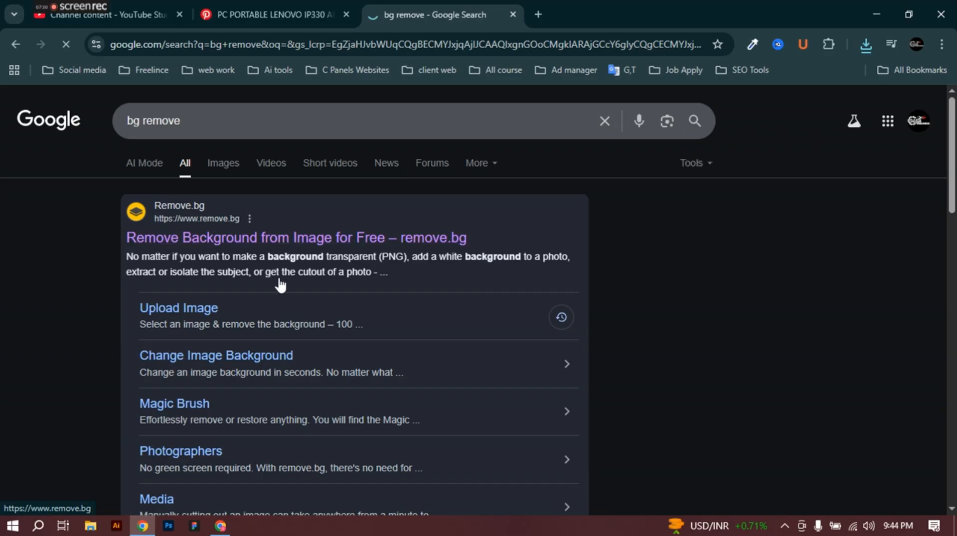
{"action": "left_click", "coordinate": [280, 279]}
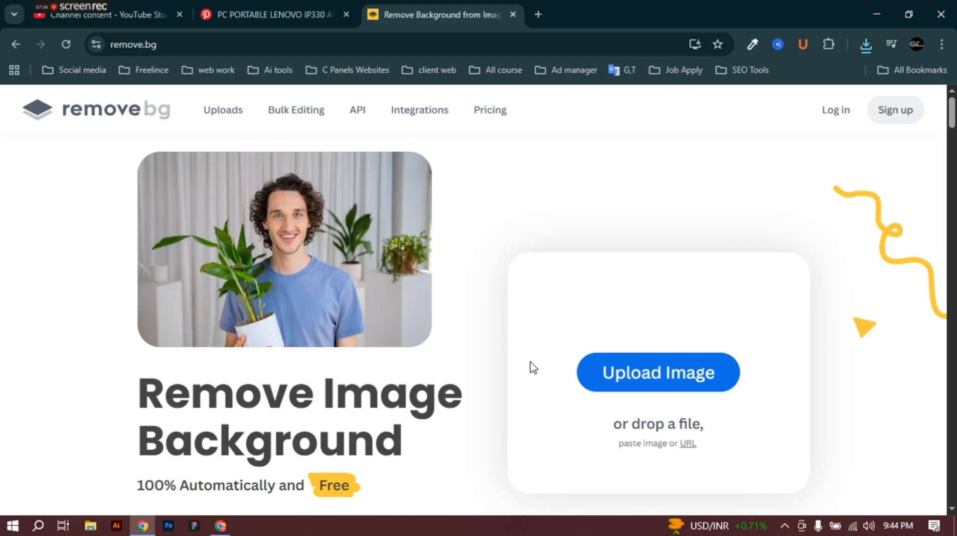
{"action": "left_click", "coordinate": [603, 387]}
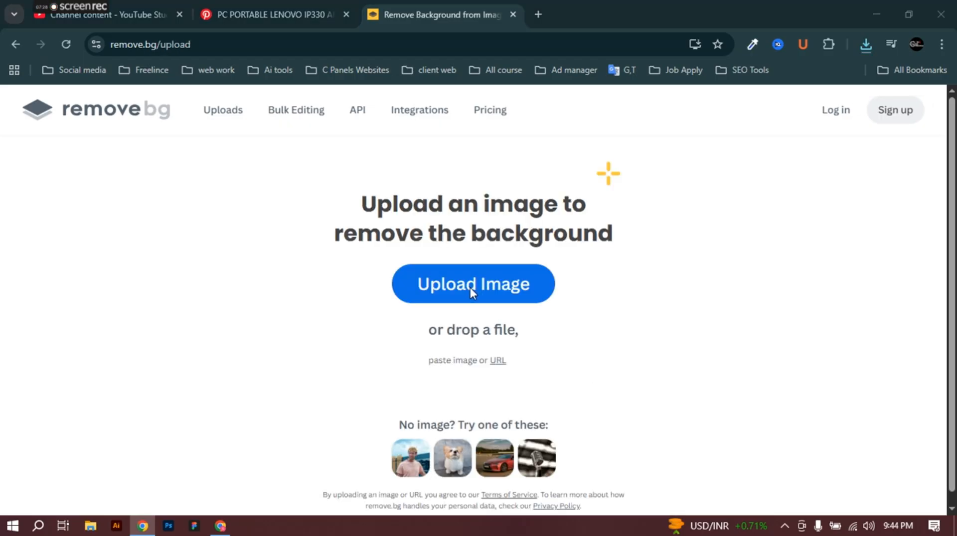
{"action": "left_click", "coordinate": [470, 288]}
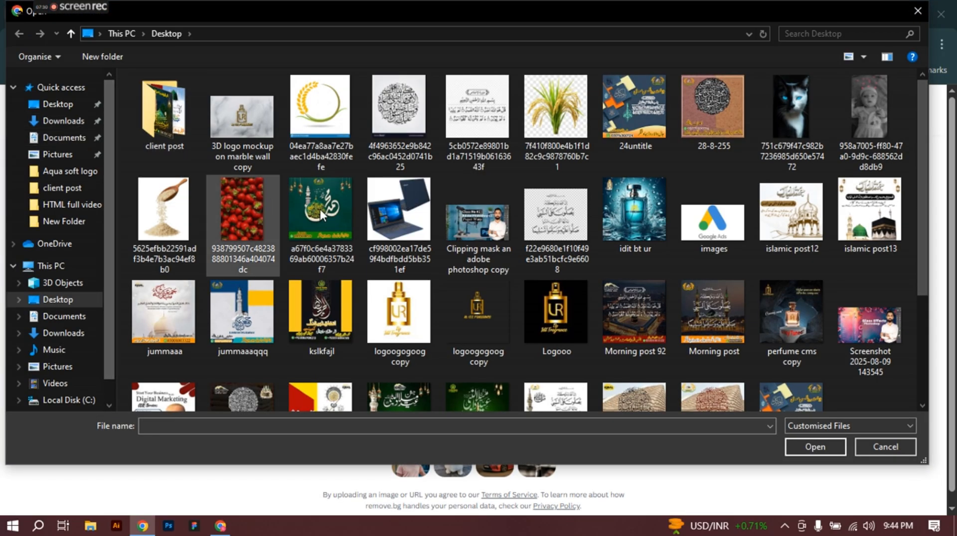
{"action": "left_click", "coordinate": [375, 203]}
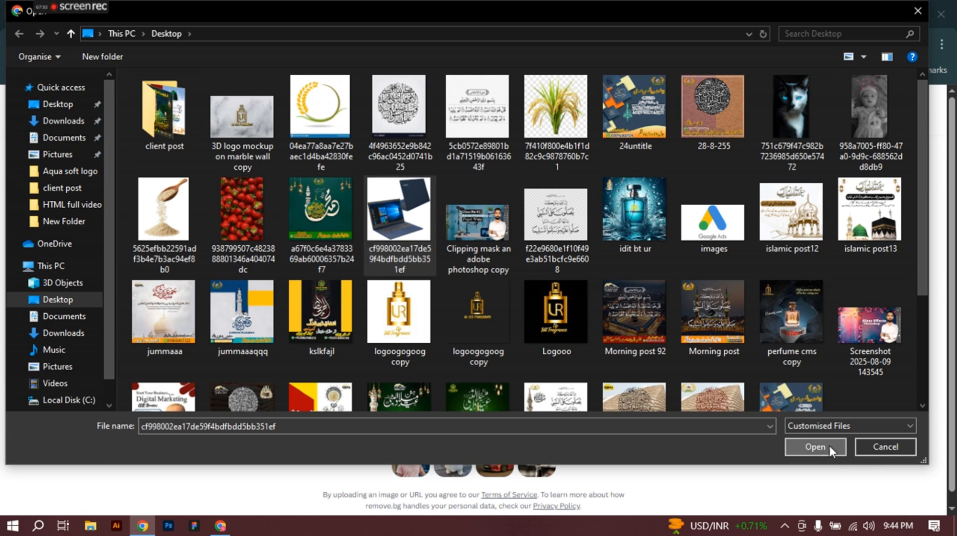
{"action": "left_click", "coordinate": [830, 447]}
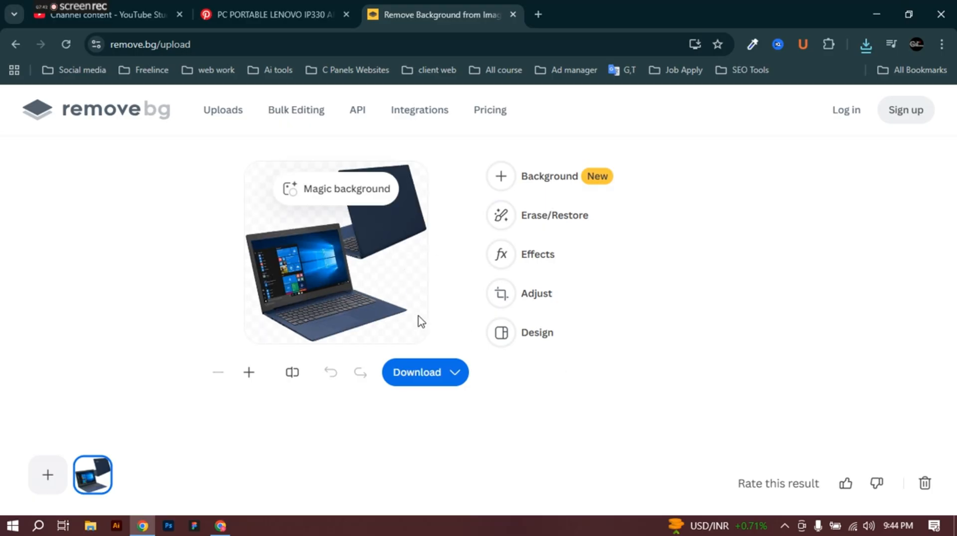
Step: Download the background-free laptop as the free 500 x 500 preview PNG
{"action": "left_click", "coordinate": [324, 188]}
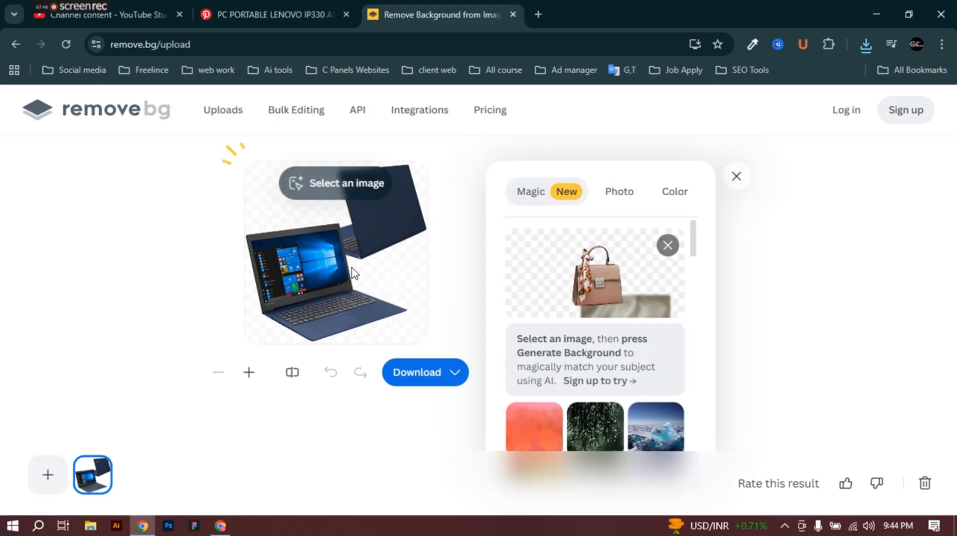
{"action": "left_click", "coordinate": [736, 176]}
{"action": "left_click", "coordinate": [451, 372]}
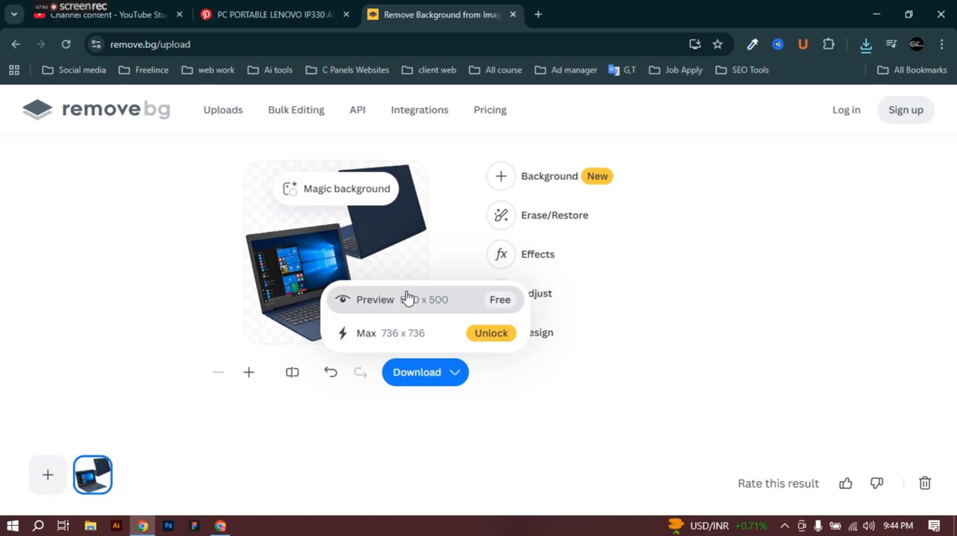
{"action": "left_click", "coordinate": [409, 301]}
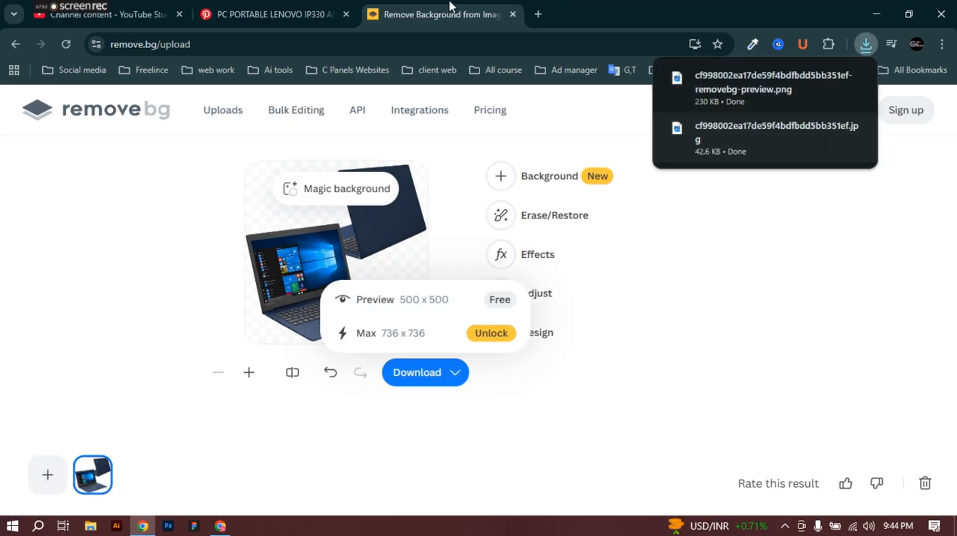
{"action": "left_click", "coordinate": [220, 526]}
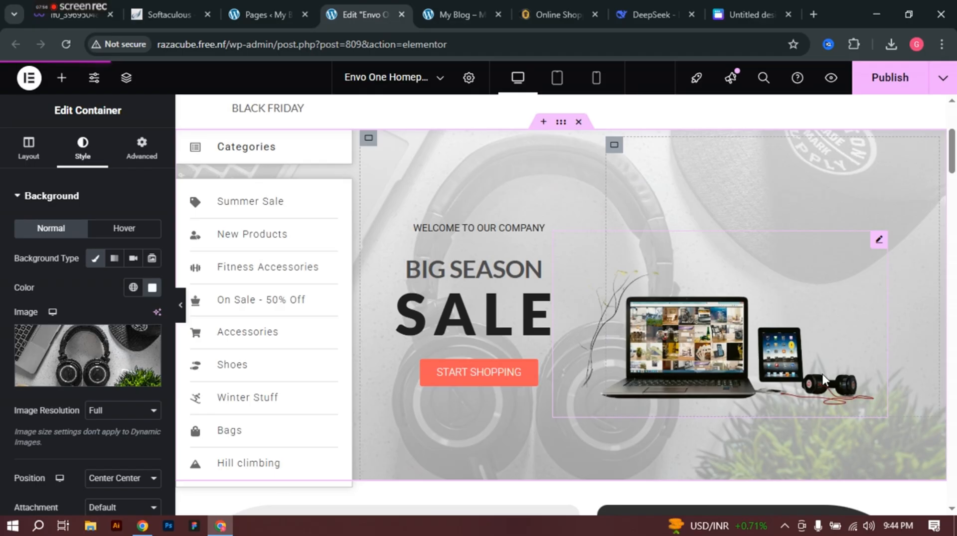
Step: Upload the removebg laptop PNG and insert it into the hero banner's Image widget
{"action": "left_click", "coordinate": [878, 245]}
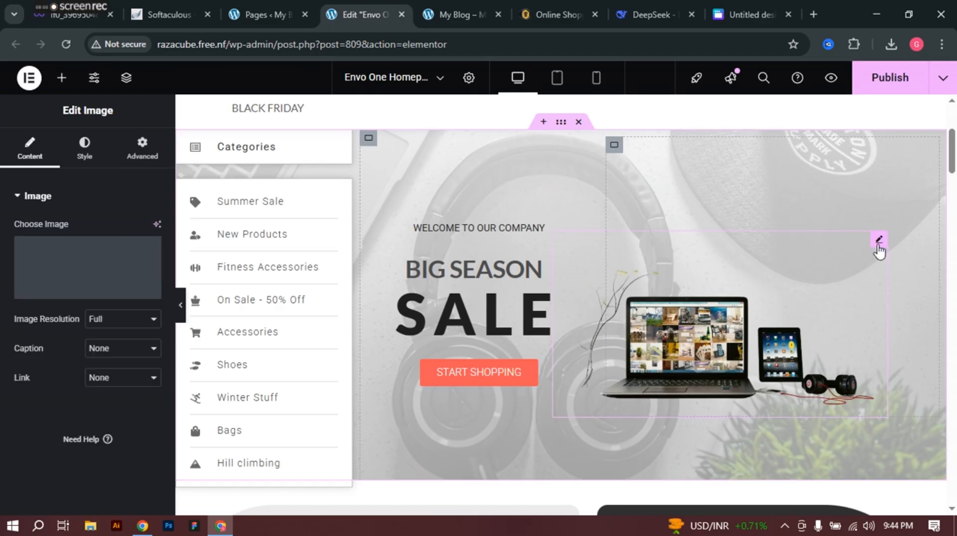
{"action": "left_click", "coordinate": [127, 264]}
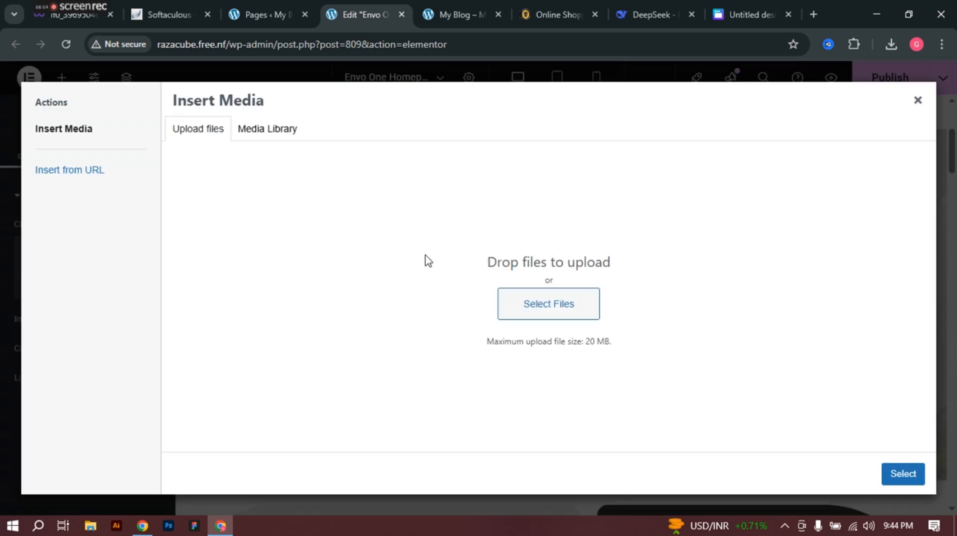
{"action": "left_click", "coordinate": [537, 302]}
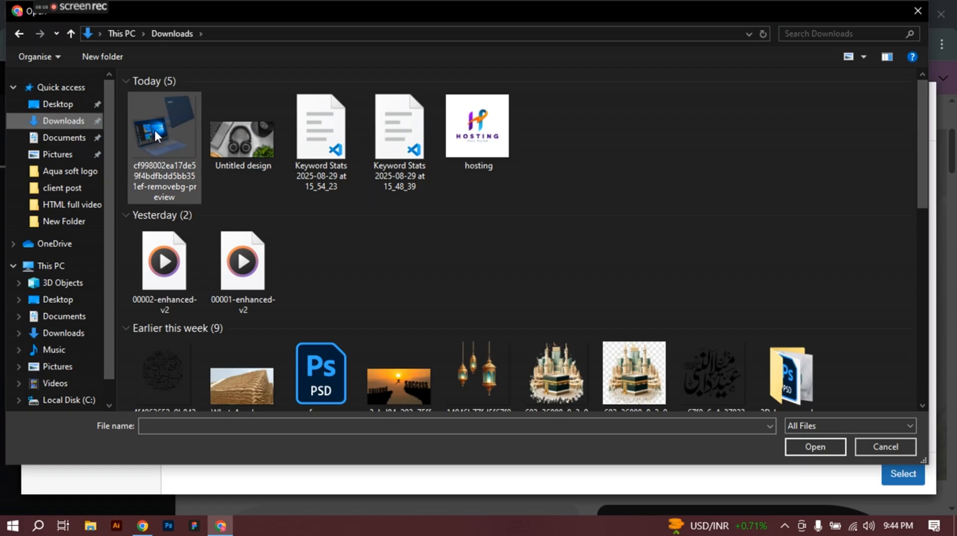
{"action": "left_click", "coordinate": [154, 128]}
{"action": "left_click", "coordinate": [813, 446]}
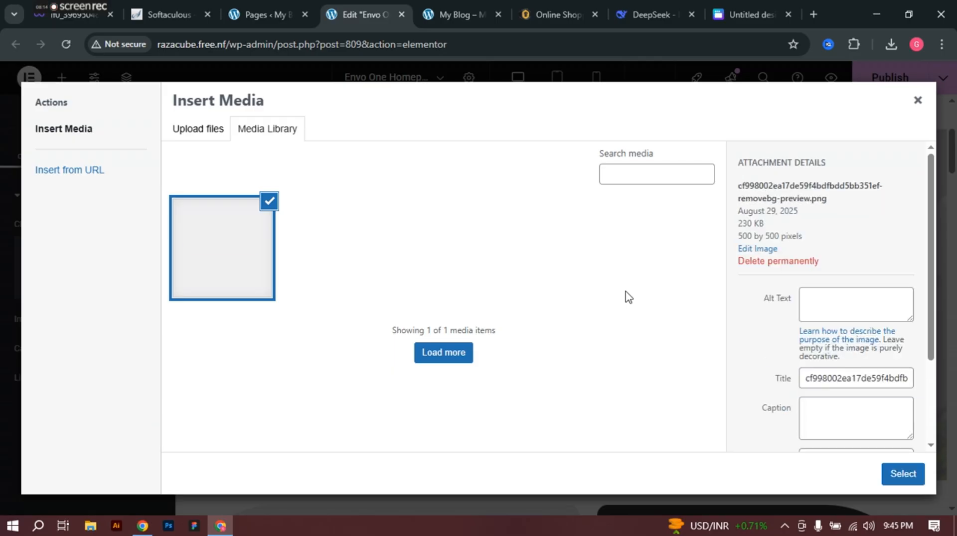
{"action": "left_click", "coordinate": [901, 475]}
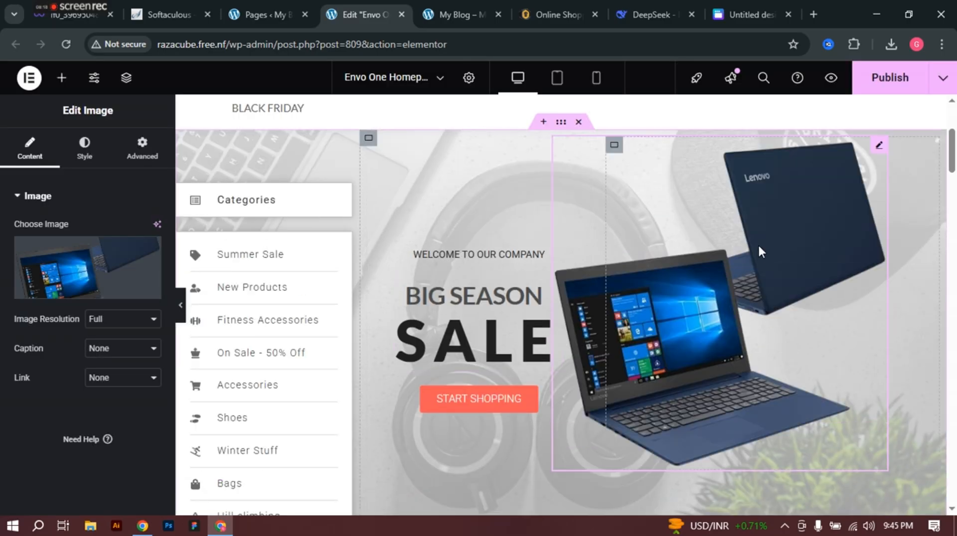
Step: Try Medium Large and thumbnail sizes, then give the laptop image a custom 300 px width
{"action": "left_click", "coordinate": [108, 319]}
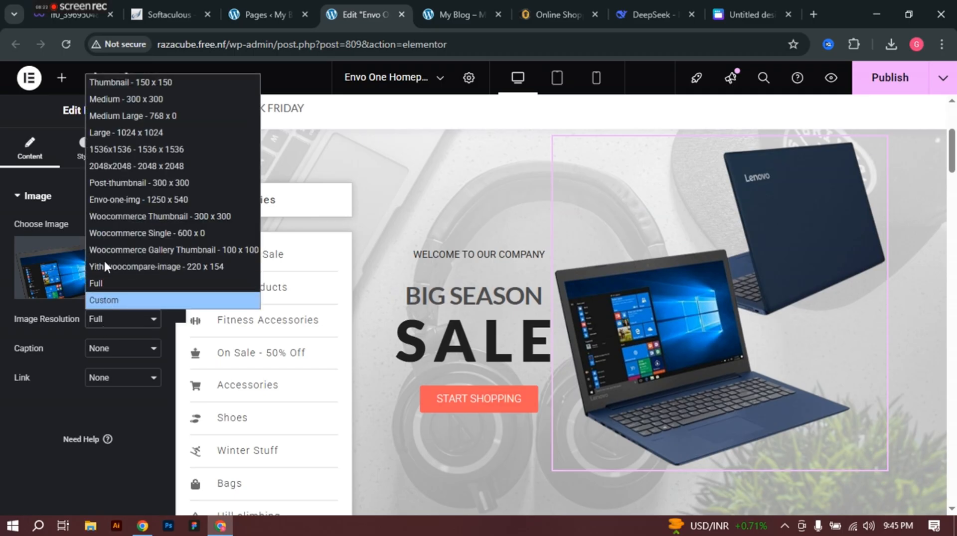
{"action": "left_click", "coordinate": [115, 116]}
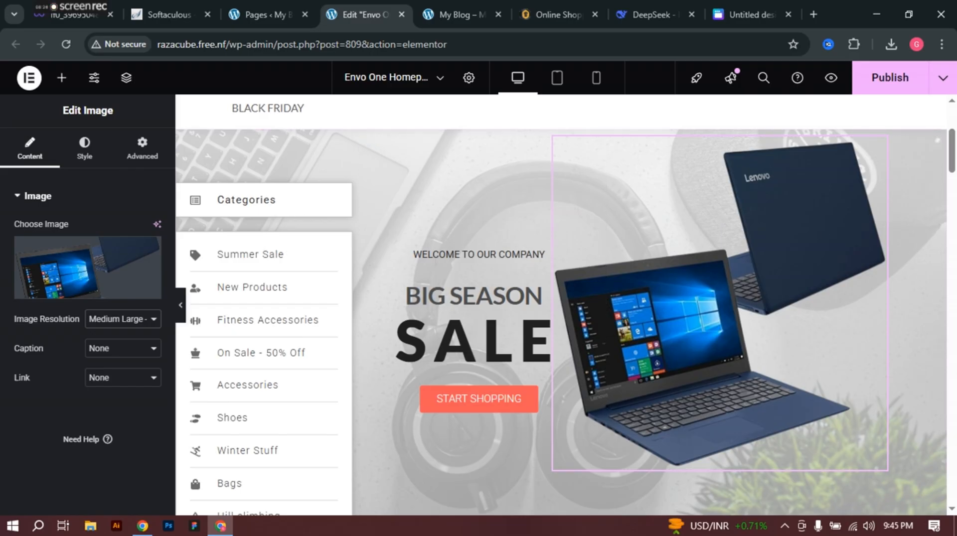
{"action": "left_click", "coordinate": [127, 321]}
{"action": "left_click", "coordinate": [109, 80]}
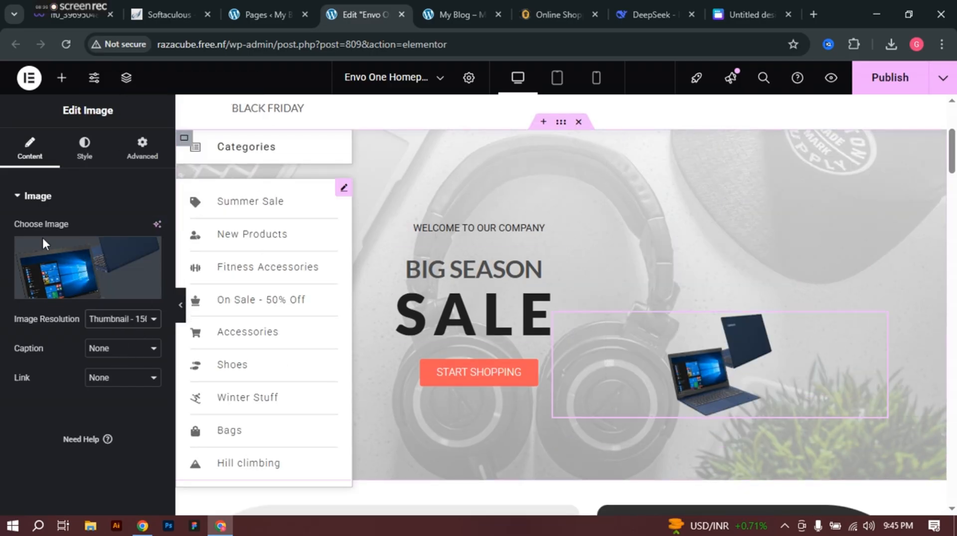
{"action": "left_click", "coordinate": [125, 319]}
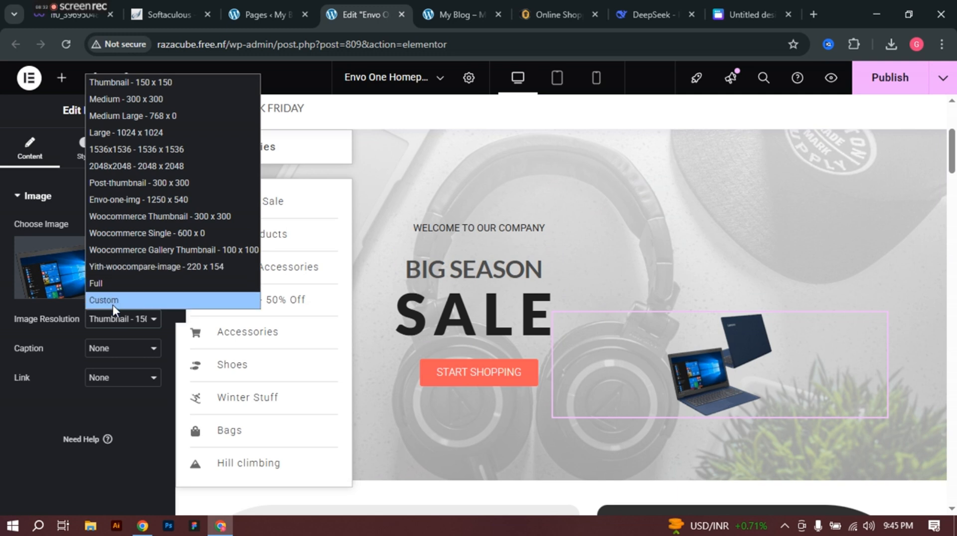
{"action": "left_click", "coordinate": [112, 302]}
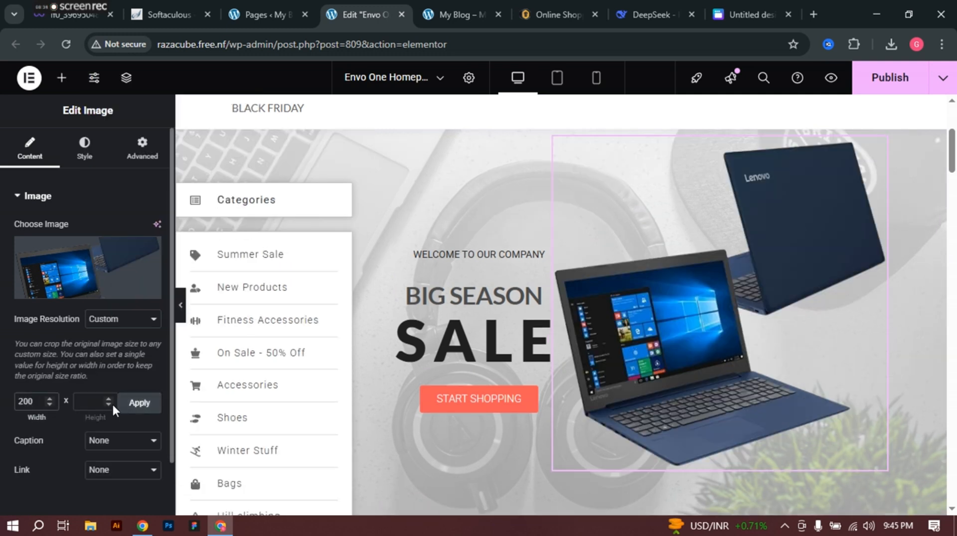
{"action": "left_click", "coordinate": [139, 403]}
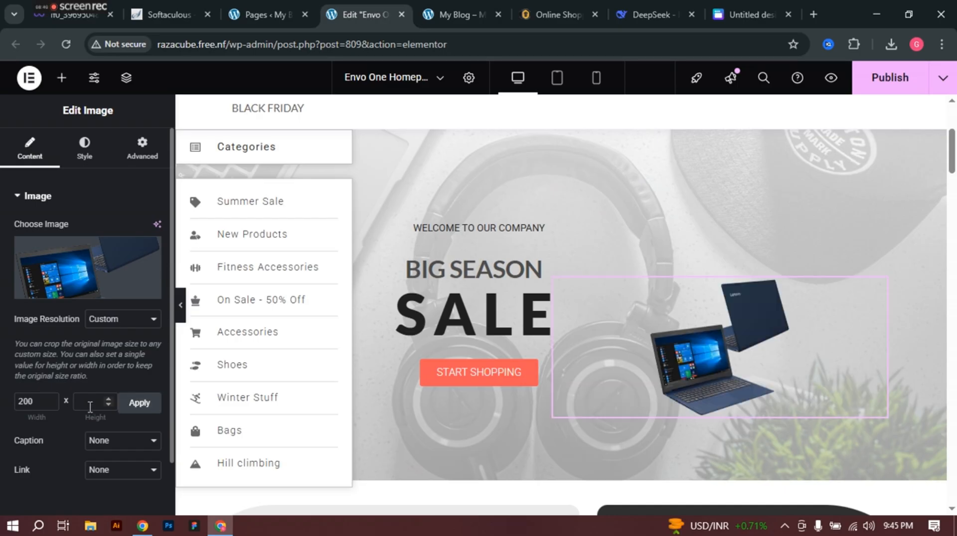
{"action": "double_click", "coordinate": [34, 401]}
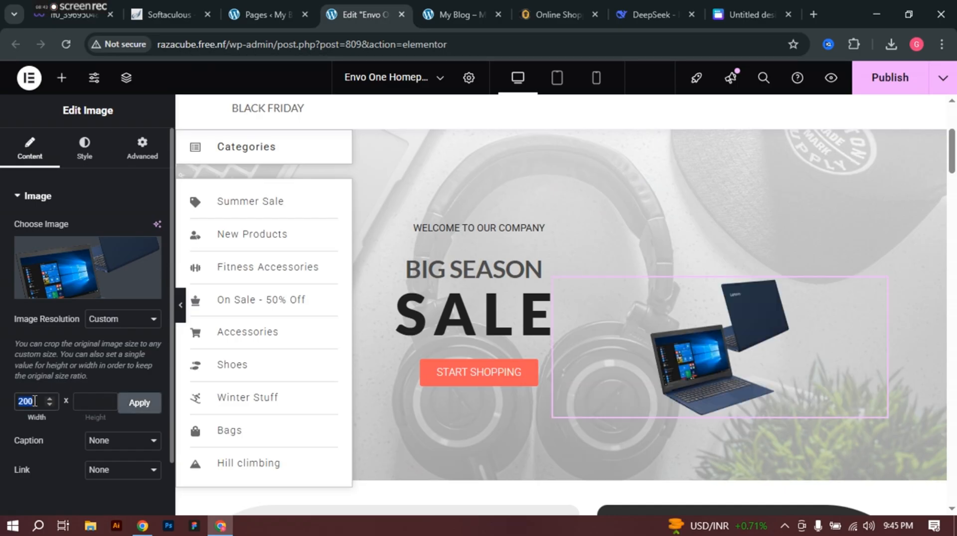
{"action": "left_click", "coordinate": [151, 406]}
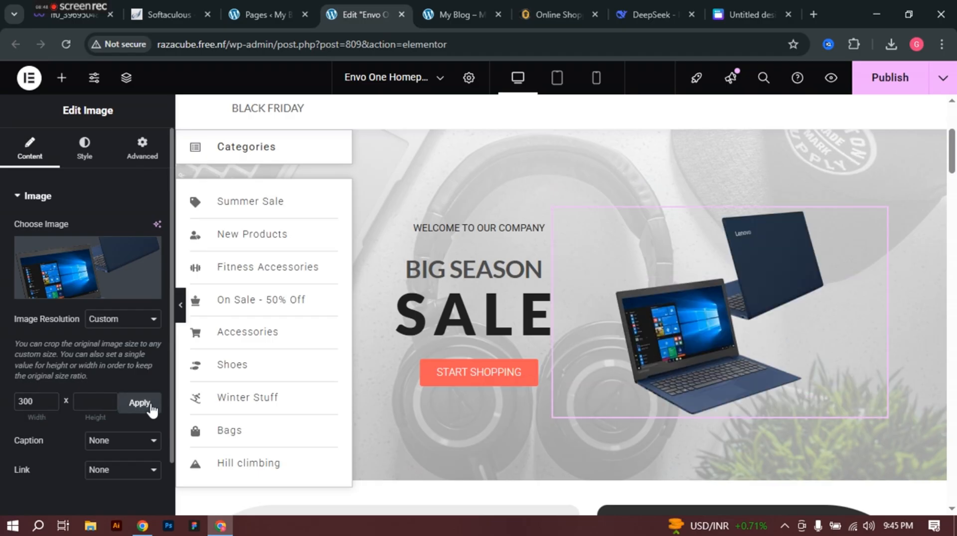
Step: Review the resized banner and look through the image's Style settings
{"action": "scroll", "coordinate": [382, 379], "scroll_direction": "down", "scroll_amount": 3}
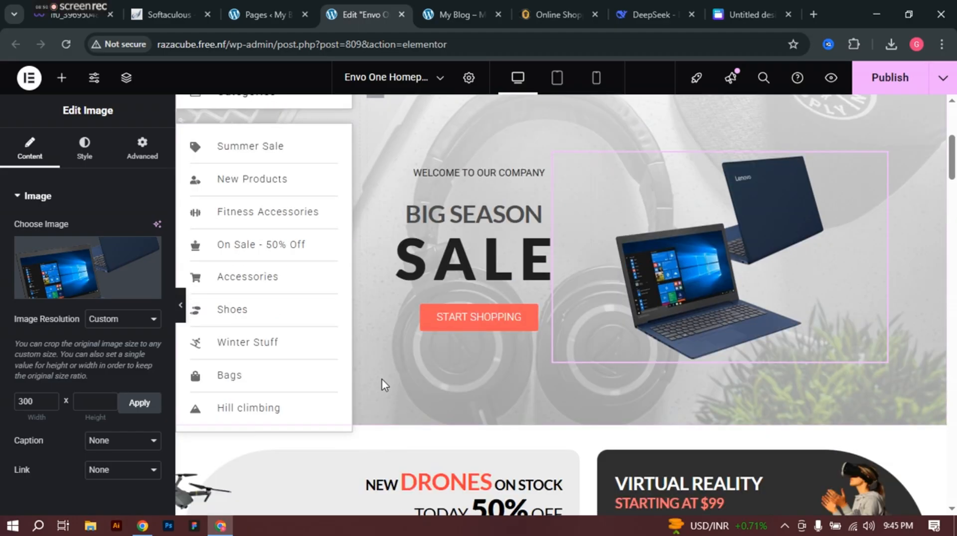
{"action": "scroll", "coordinate": [674, 353], "scroll_direction": "up", "scroll_amount": 4}
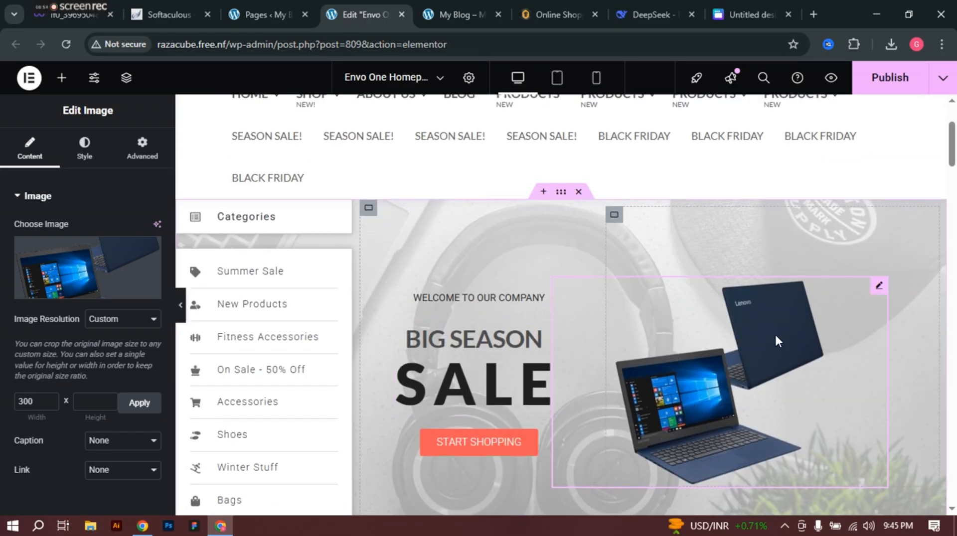
{"action": "scroll", "coordinate": [775, 336], "scroll_direction": "up", "scroll_amount": 3}
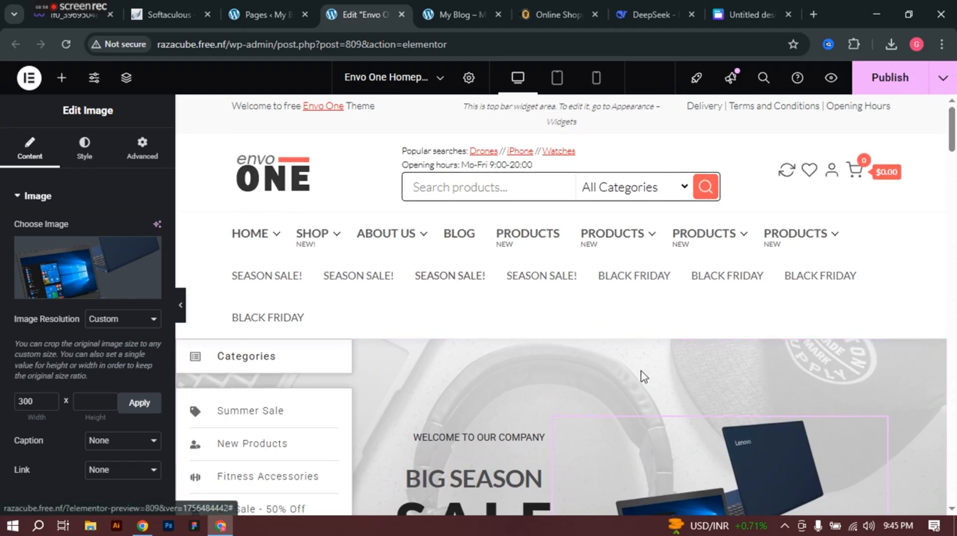
{"action": "scroll", "coordinate": [725, 336], "scroll_direction": "down", "scroll_amount": 3}
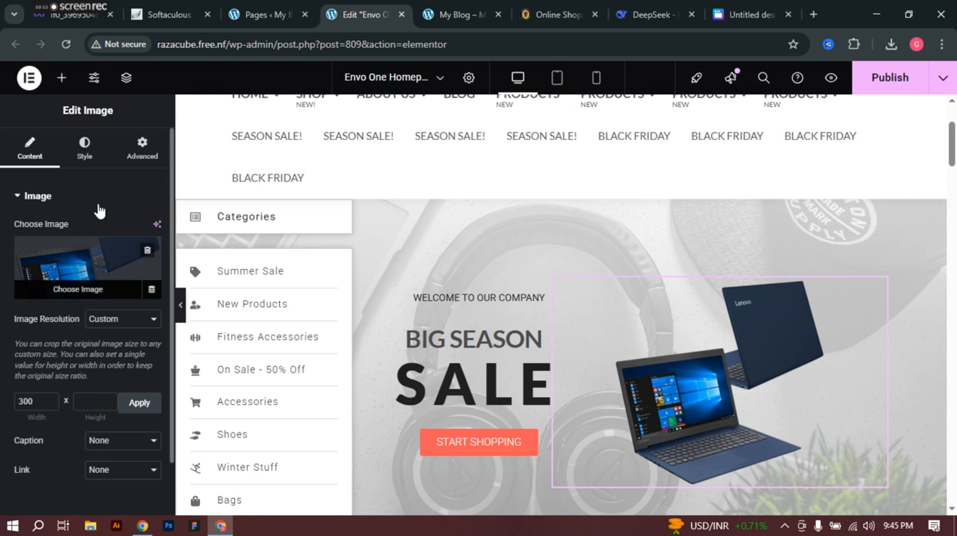
{"action": "left_click", "coordinate": [80, 149]}
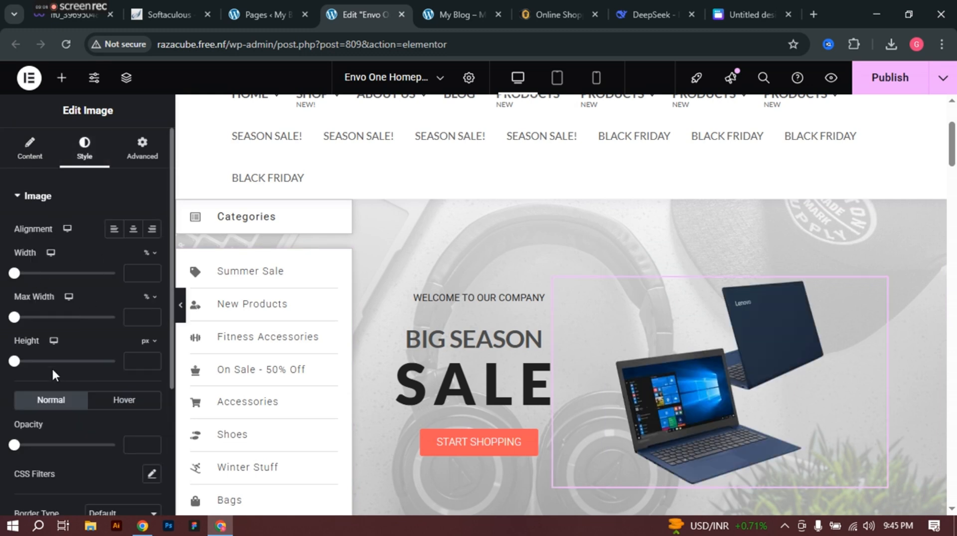
{"action": "scroll", "coordinate": [563, 339], "scroll_direction": "down", "scroll_amount": 1}
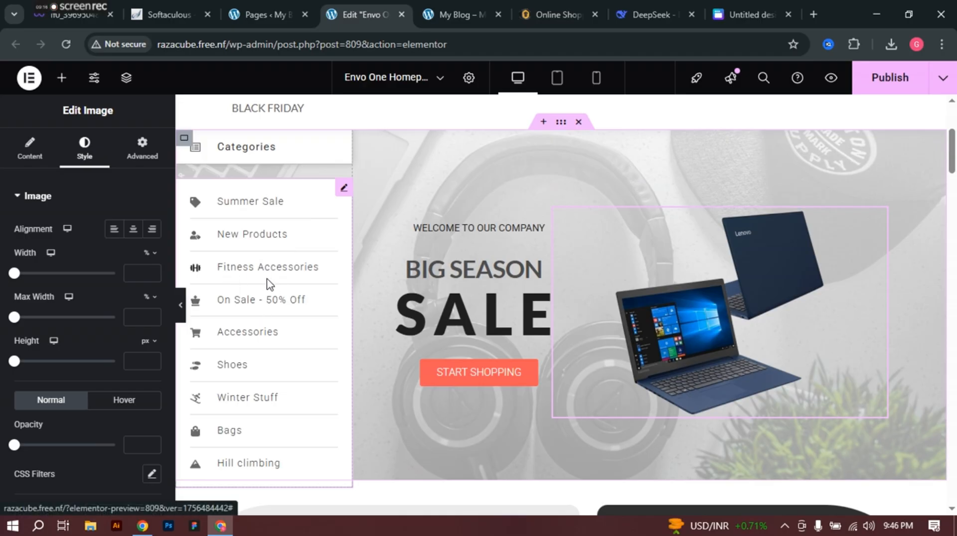
{"action": "scroll", "coordinate": [259, 334], "scroll_direction": "down", "scroll_amount": 3}
{"action": "scroll", "coordinate": [254, 337], "scroll_direction": "up", "scroll_amount": 3}
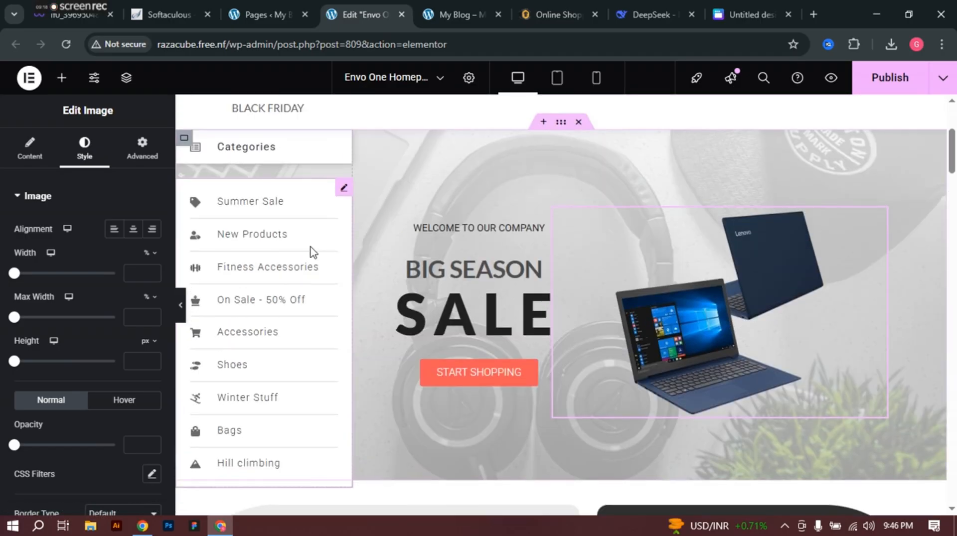
Step: Edit the category Icon List widget and expand its Summer Sale item
{"action": "left_click", "coordinate": [344, 191]}
{"action": "scroll", "coordinate": [75, 279], "scroll_direction": "down", "scroll_amount": 1}
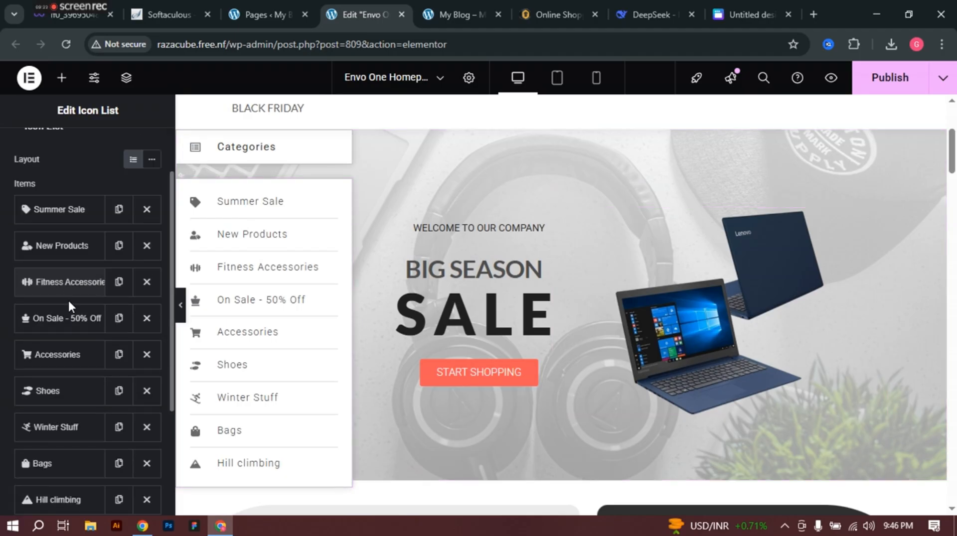
{"action": "scroll", "coordinate": [73, 324], "scroll_direction": "down", "scroll_amount": 3}
{"action": "scroll", "coordinate": [60, 312], "scroll_direction": "up", "scroll_amount": 3}
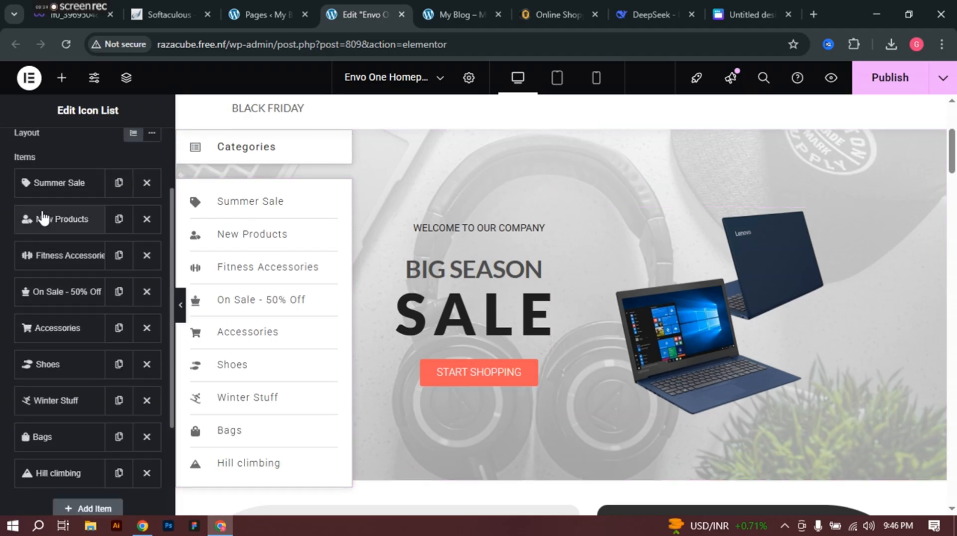
{"action": "left_click", "coordinate": [59, 182]}
{"action": "mouse_move", "coordinate": [73, 309]}
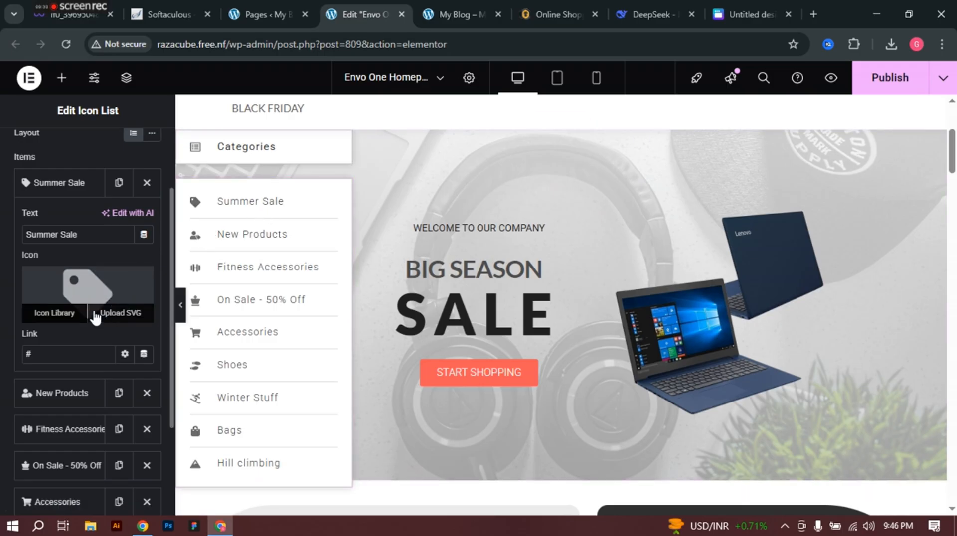
{"action": "scroll", "coordinate": [68, 340], "scroll_direction": "down", "scroll_amount": 2}
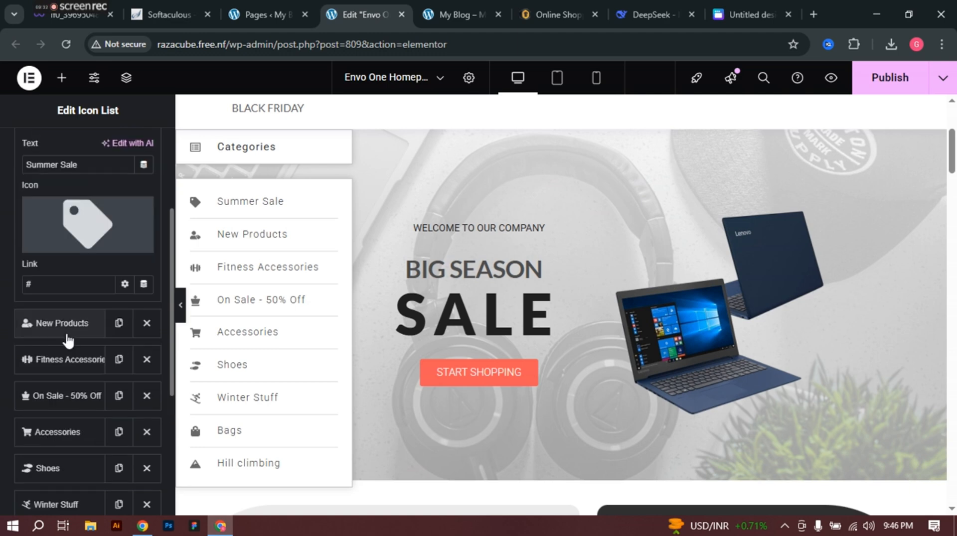
{"action": "scroll", "coordinate": [68, 341], "scroll_direction": "down", "scroll_amount": 3}
{"action": "scroll", "coordinate": [73, 348], "scroll_direction": "up", "scroll_amount": 5}
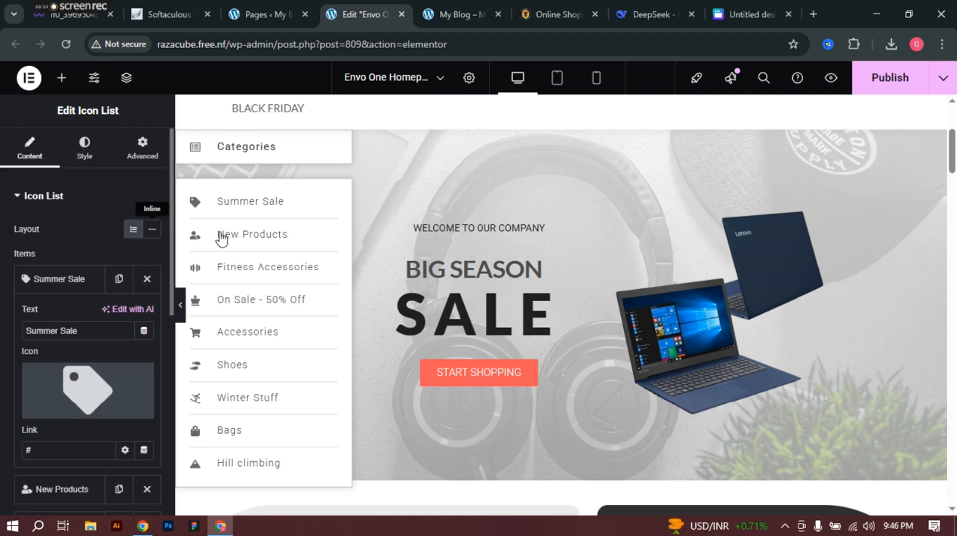
{"action": "scroll", "coordinate": [277, 222], "scroll_direction": "down", "scroll_amount": 3}
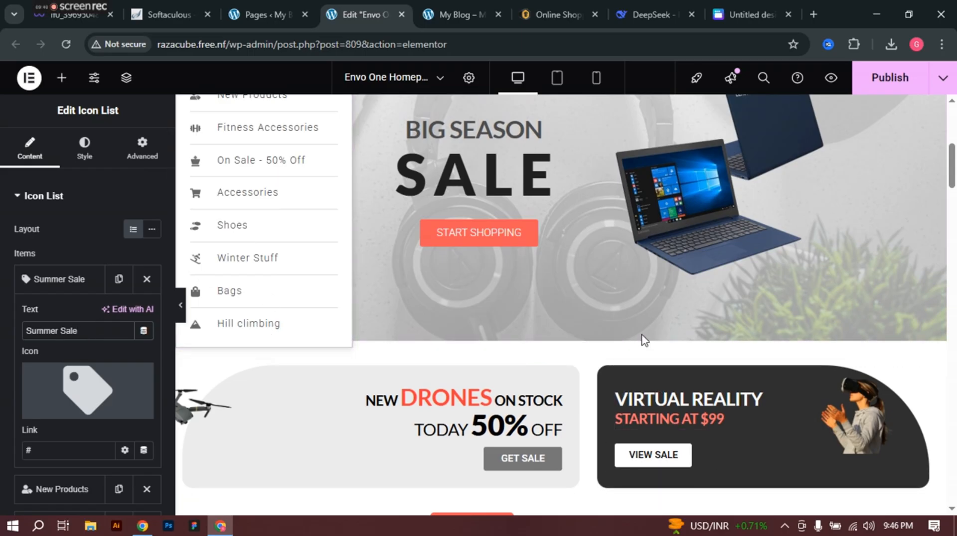
Step: Copy 'Apple' from the Shophive store and paste it over the Summer Sale label
{"action": "left_click", "coordinate": [558, 1]}
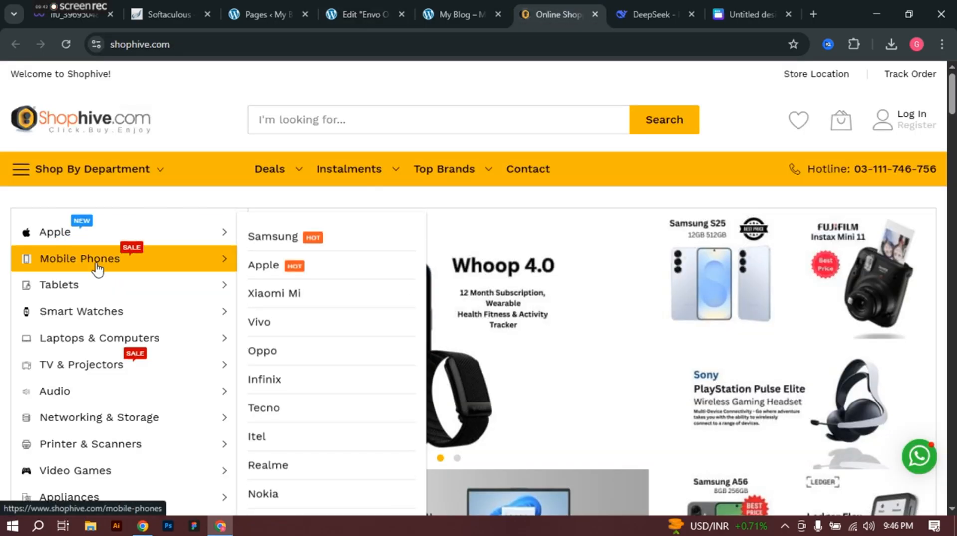
{"action": "mouse_move", "coordinate": [105, 238]}
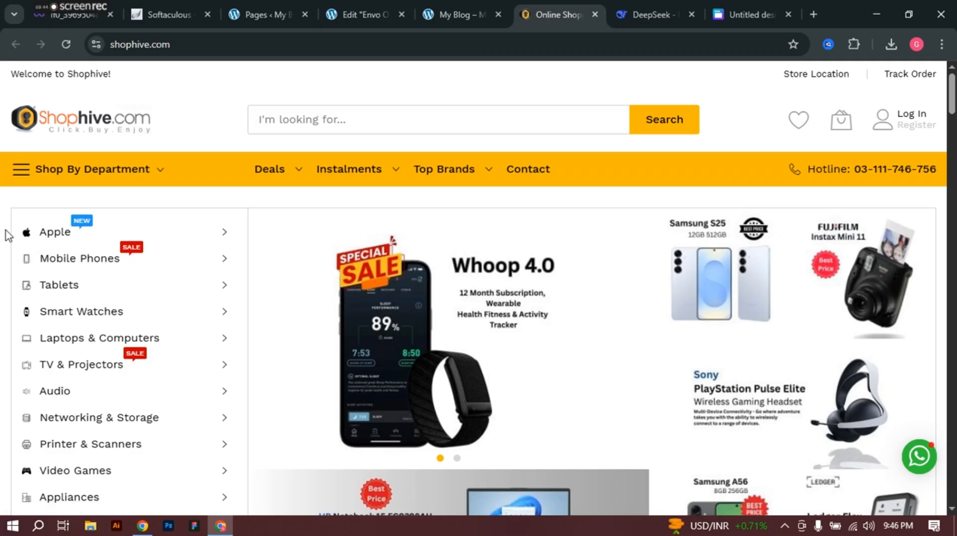
{"action": "left_click_drag", "start_coordinate": [7, 235], "coordinate": [68, 230]}
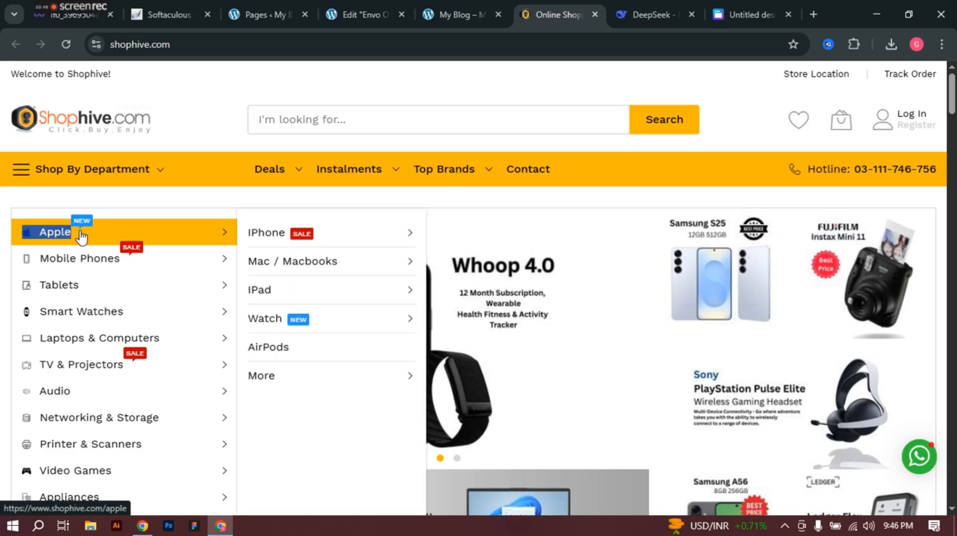
{"action": "left_click", "coordinate": [372, 6]}
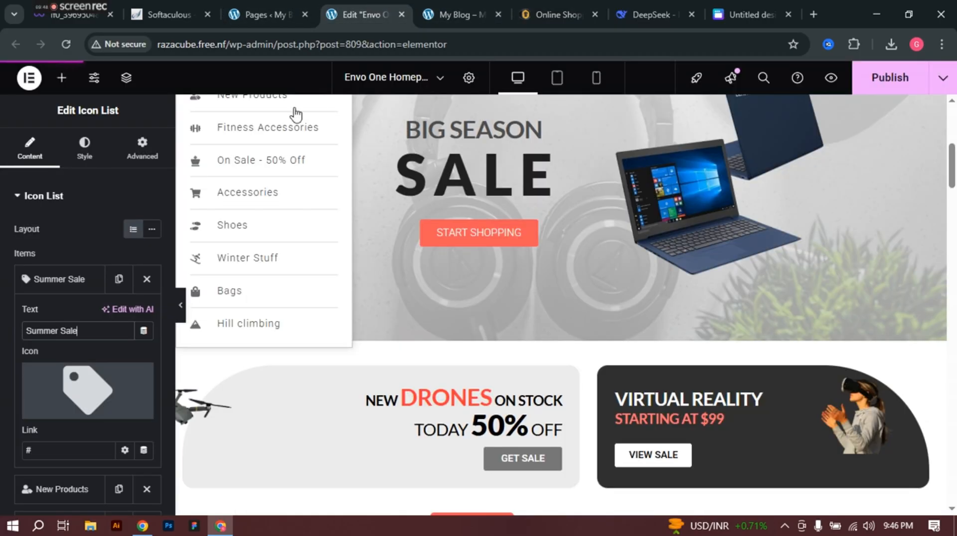
{"action": "triple_click", "coordinate": [99, 329]}
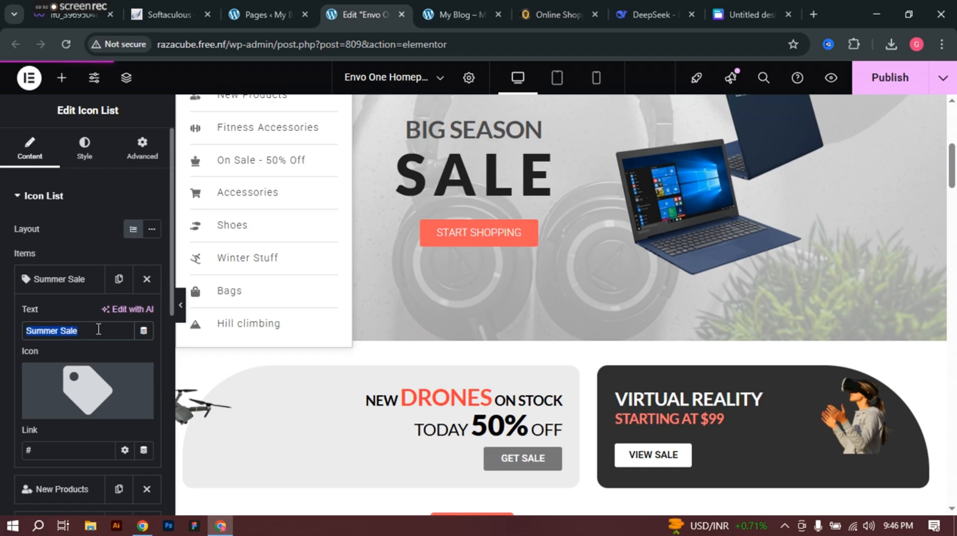
{"action": "type", "text": "Apple Apple"}
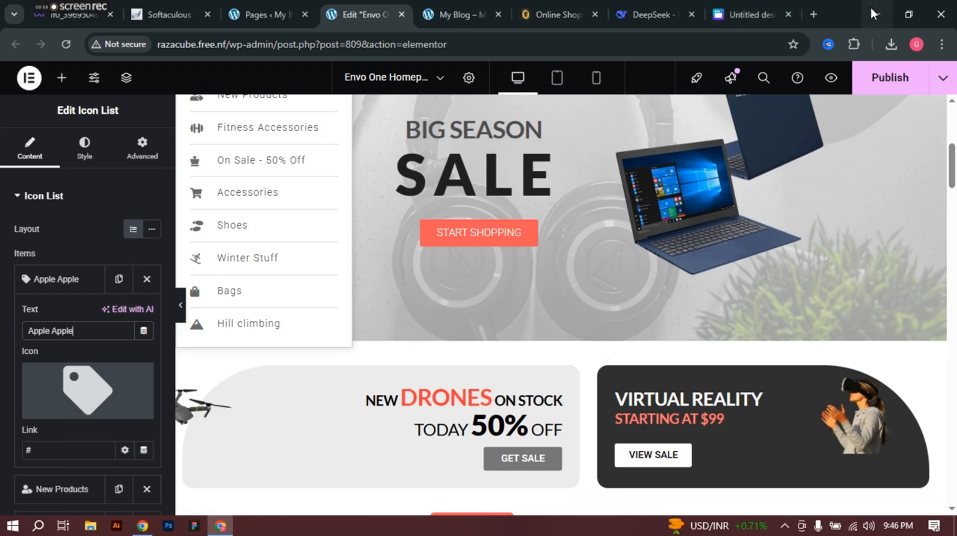
{"action": "left_click", "coordinate": [813, 15]}
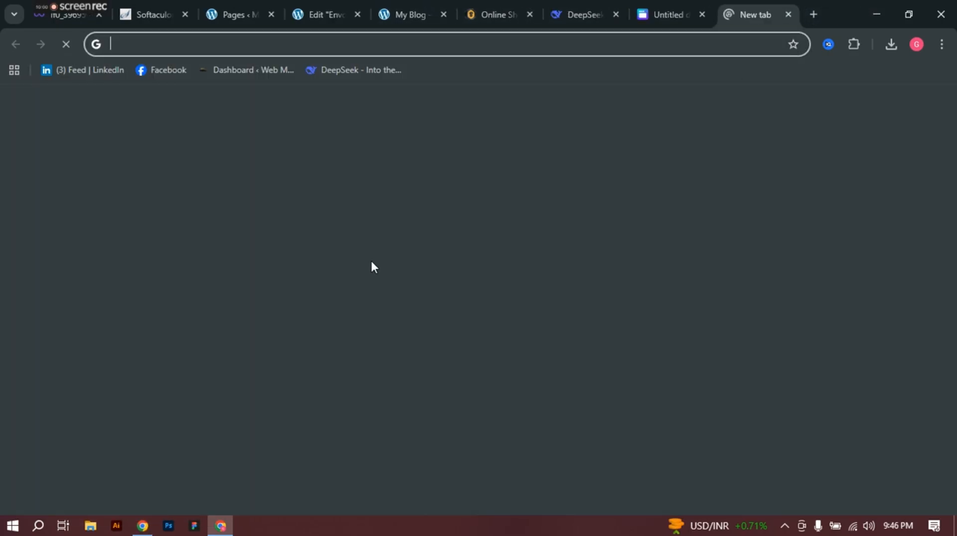
Step: Find flaticon.com through a Google search and open it
{"action": "left_click", "coordinate": [365, 294]}
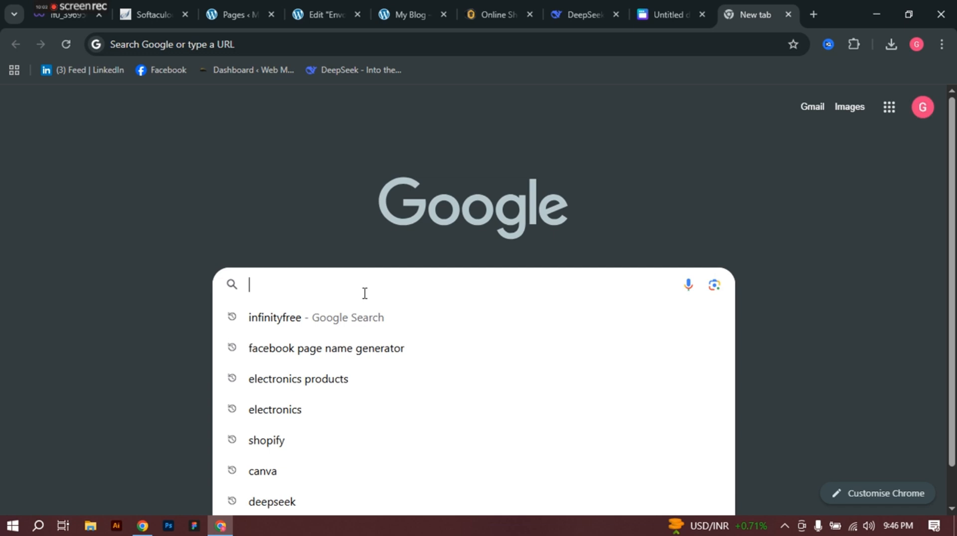
{"action": "type", "text": "flat"}
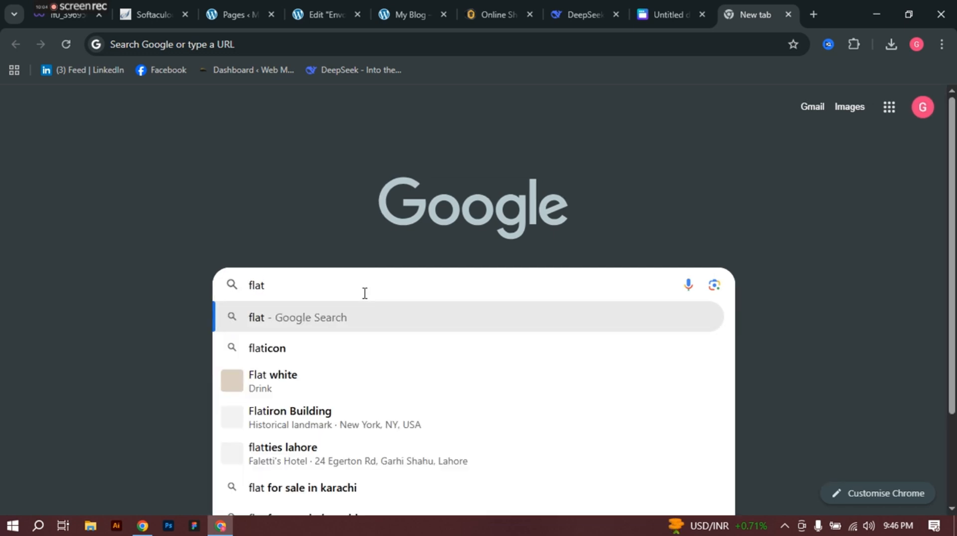
{"action": "key", "text": "Down"}
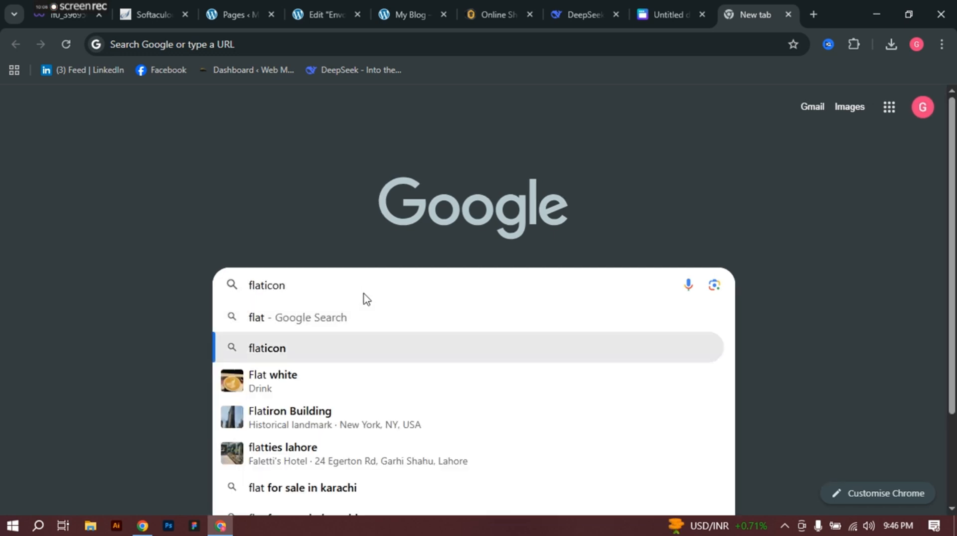
{"action": "key", "text": "Return"}
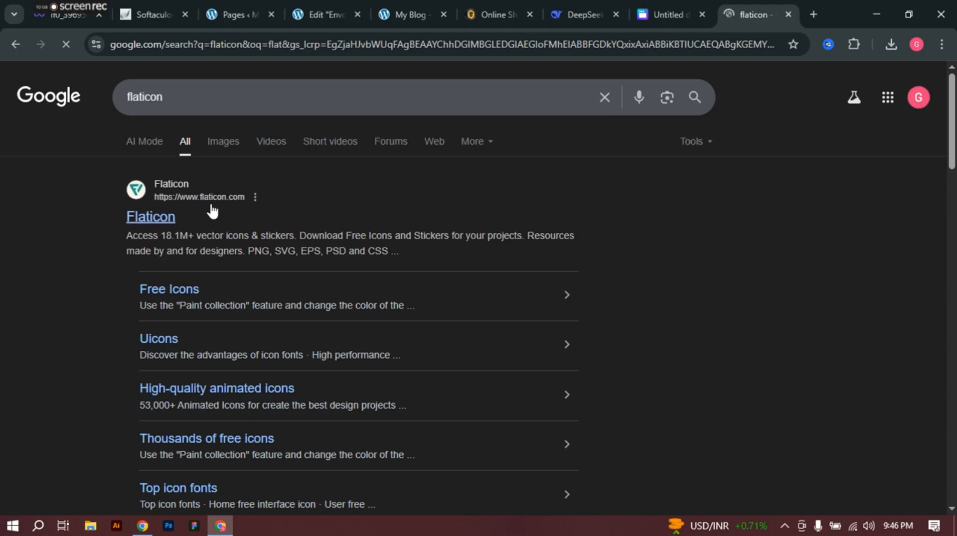
{"action": "left_click", "coordinate": [169, 217]}
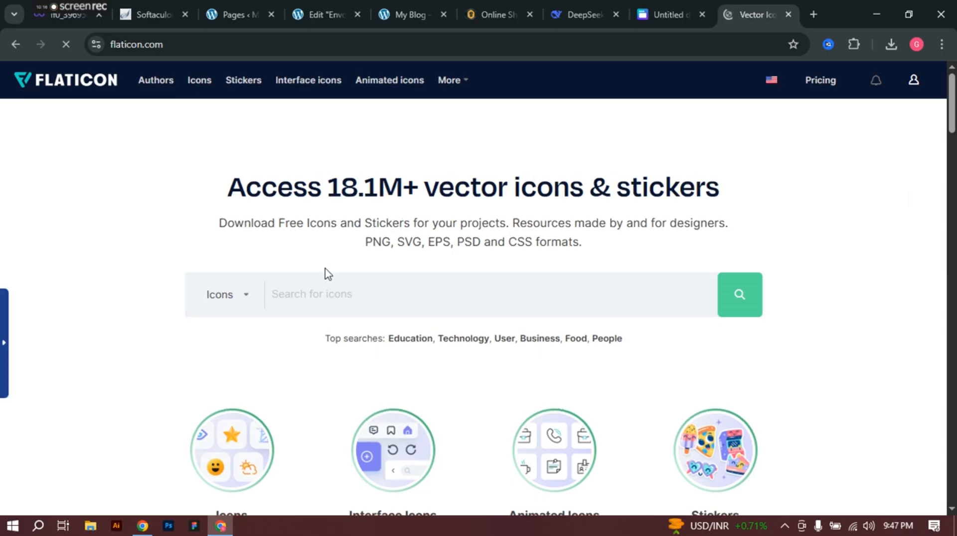
Step: Search Flaticon for 'apple' and download the Apple logo as a free PNG
{"action": "type", "text": "apple"}
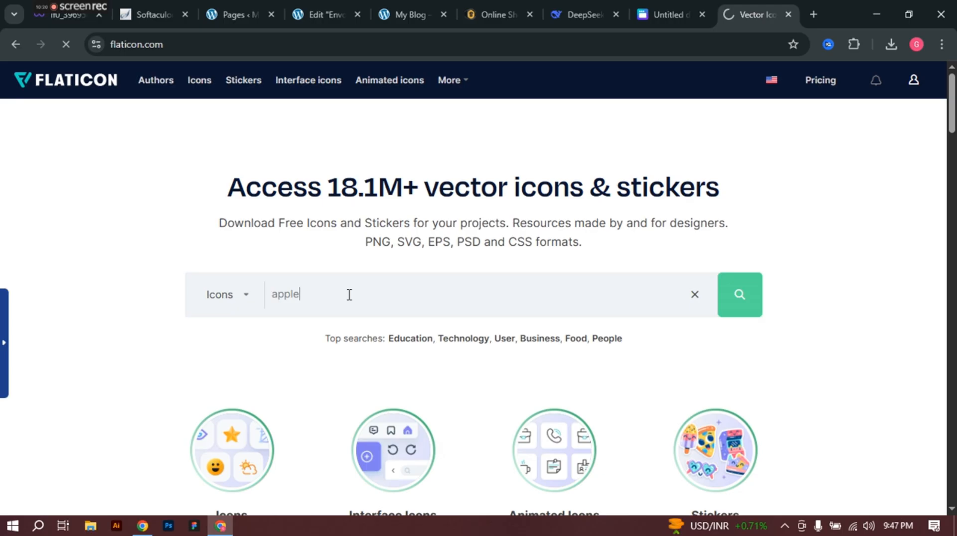
{"action": "key", "text": "Return"}
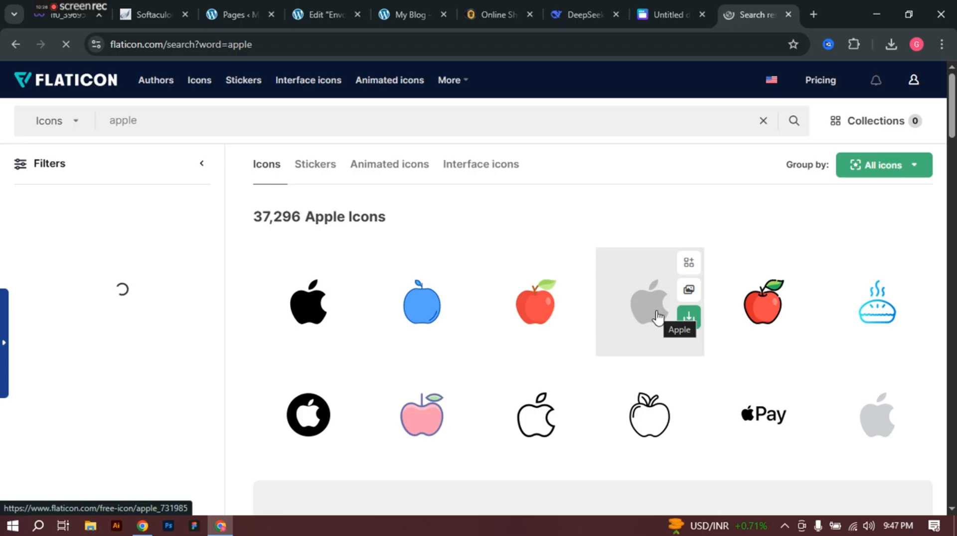
{"action": "left_click", "coordinate": [348, 319]}
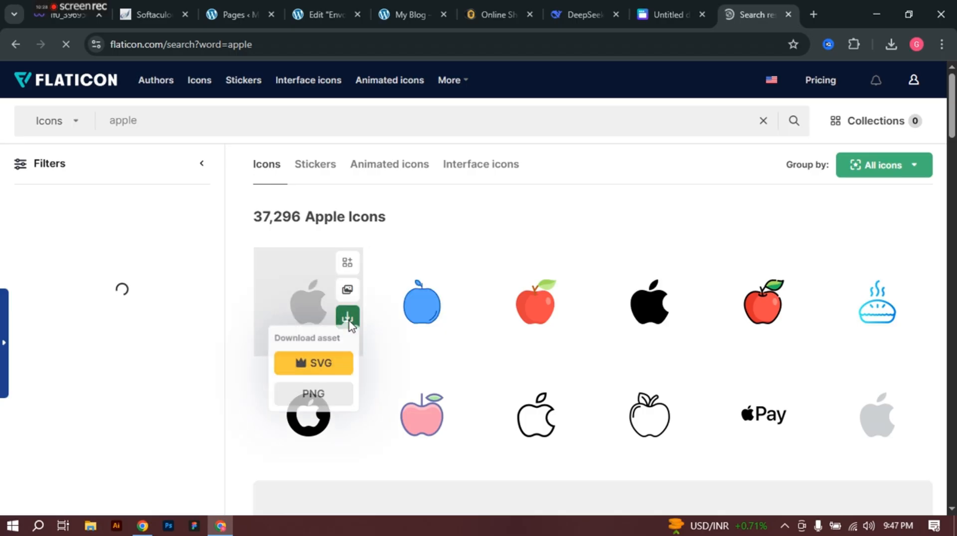
{"action": "left_click", "coordinate": [316, 402]}
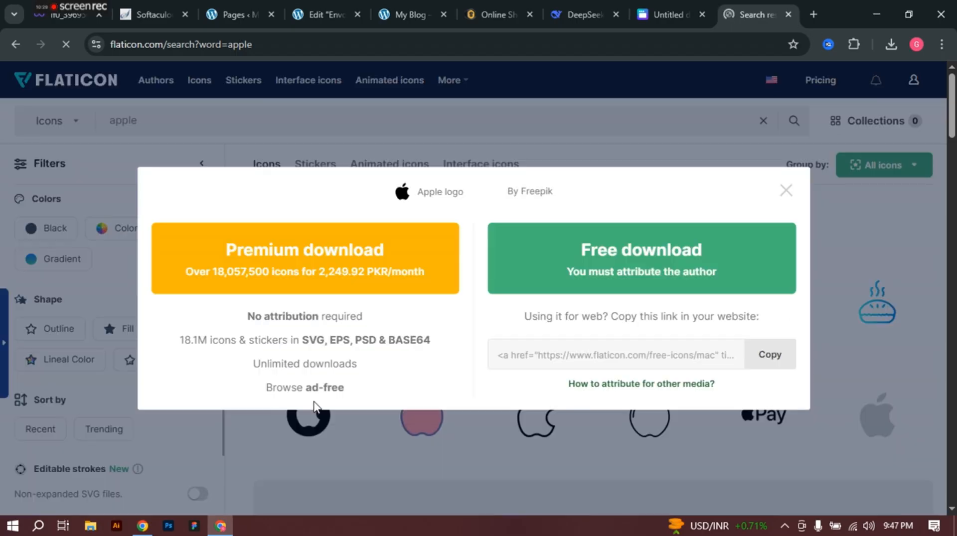
{"action": "left_click", "coordinate": [654, 244]}
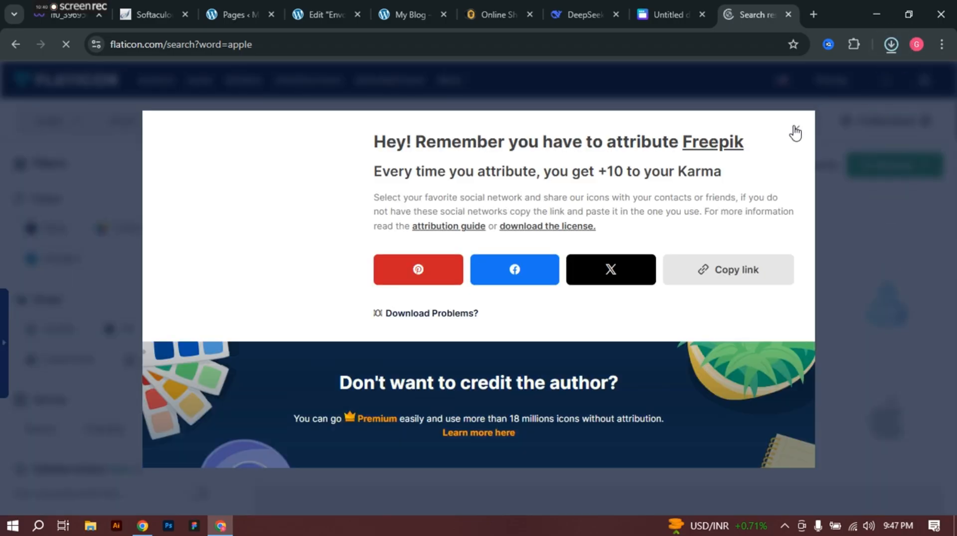
{"action": "left_click", "coordinate": [794, 129]}
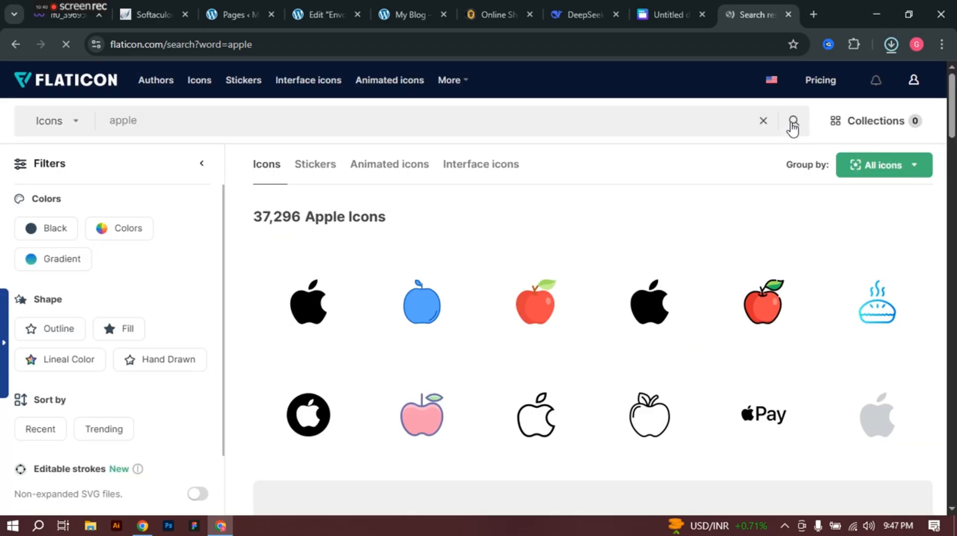
Step: Replace the Apple Apple item's tag icon with the Apple logo from the Icon Library
{"action": "left_click", "coordinate": [304, 1]}
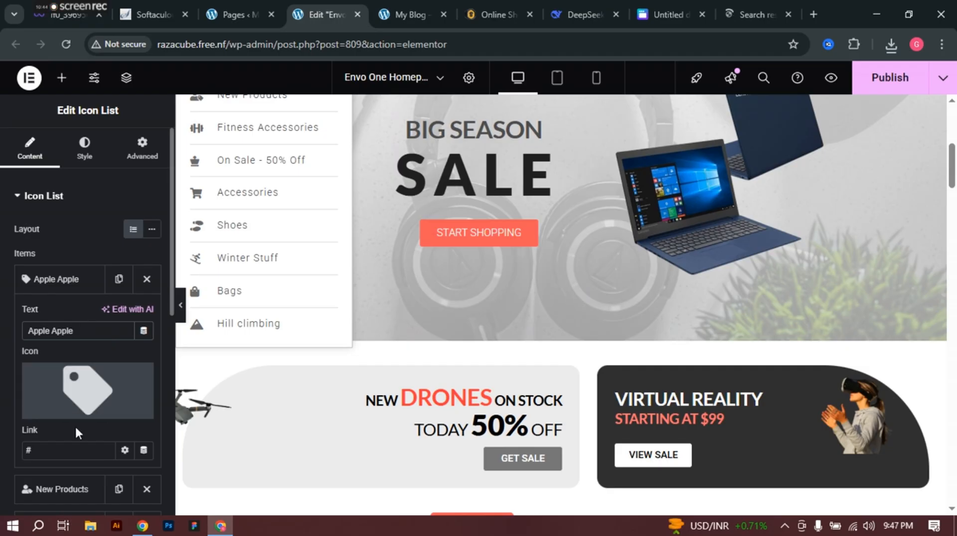
{"action": "left_click", "coordinate": [77, 388]}
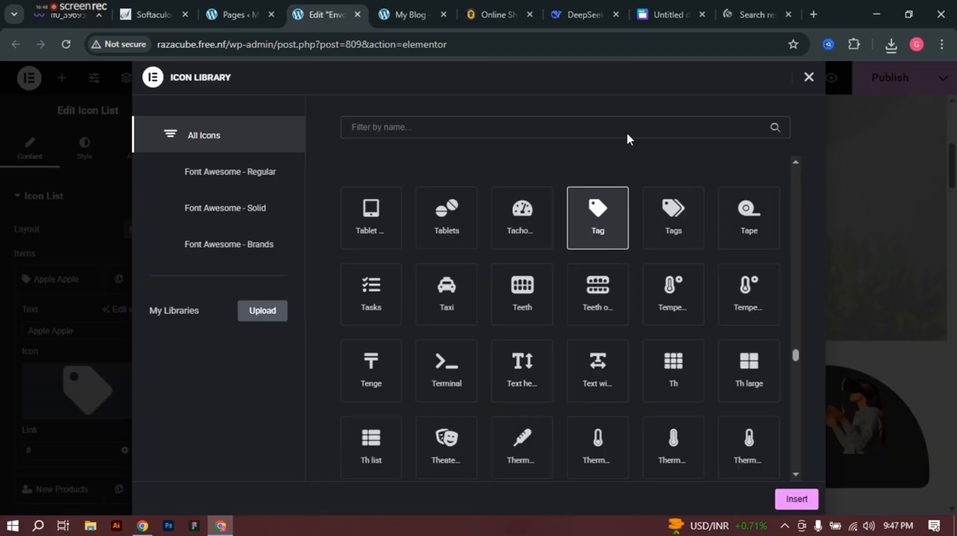
{"action": "left_click", "coordinate": [482, 131]}
{"action": "type", "text": "appe"}
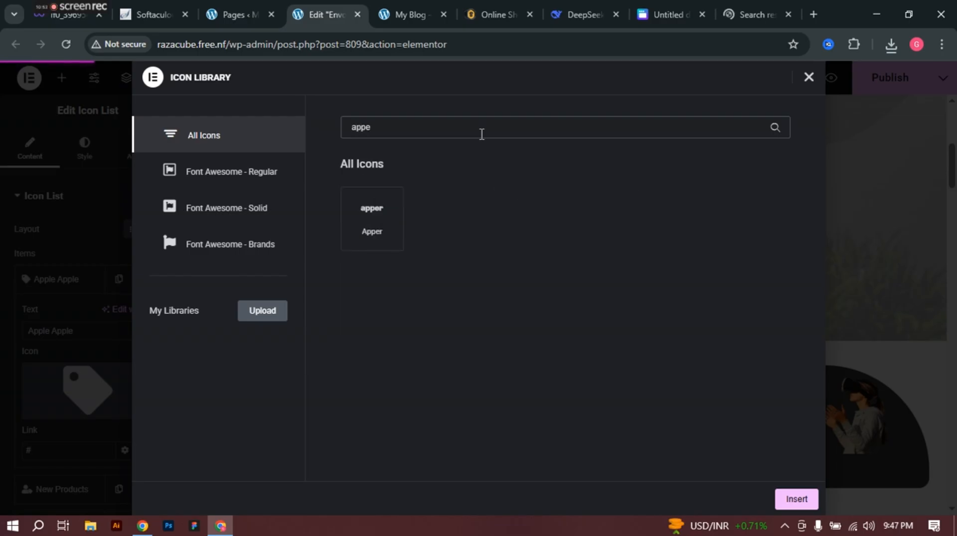
{"action": "key", "text": "BackSpace"}
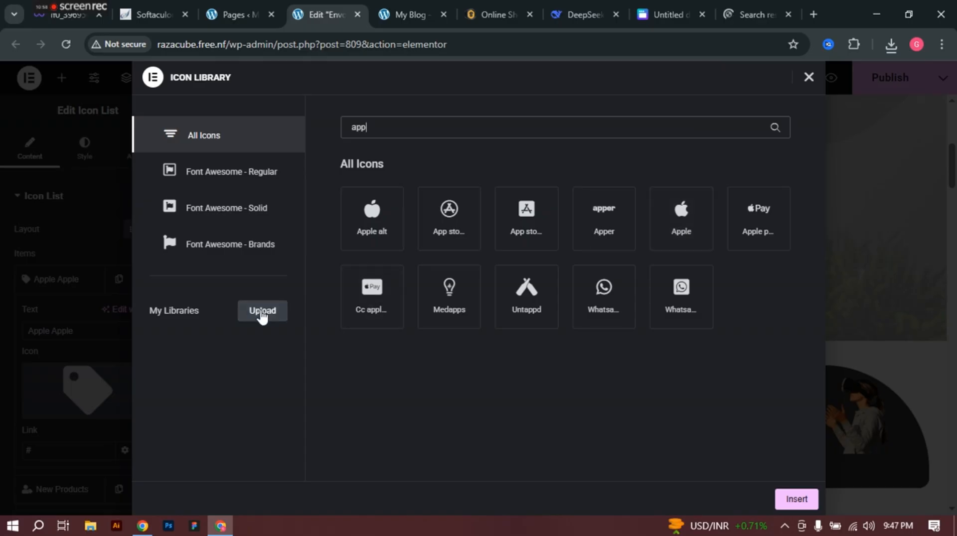
{"action": "left_click", "coordinate": [262, 311]}
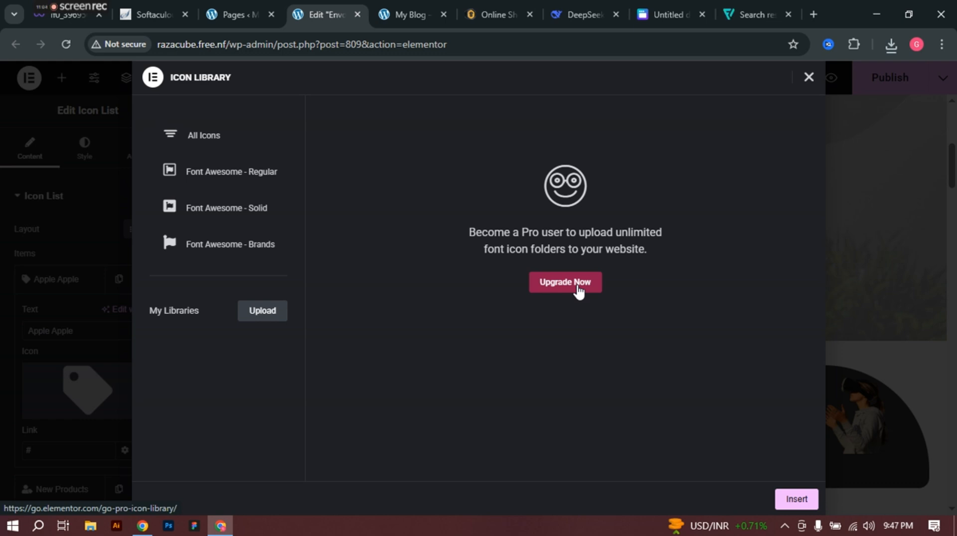
{"action": "left_click", "coordinate": [208, 143]}
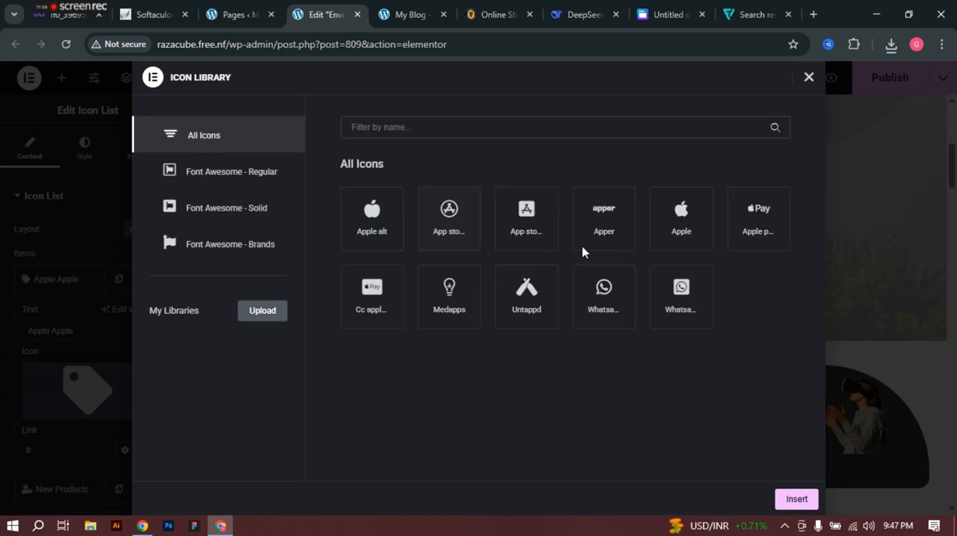
{"action": "left_click", "coordinate": [687, 219]}
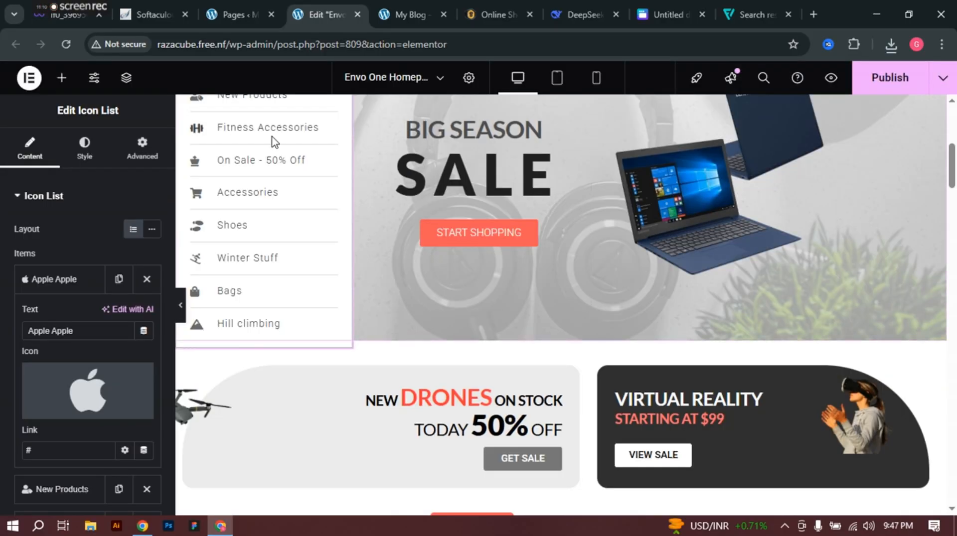
Step: Select the Apple and Mobile Phones names in Shophive's department list
{"action": "scroll", "coordinate": [274, 142], "scroll_direction": "up", "scroll_amount": 2}
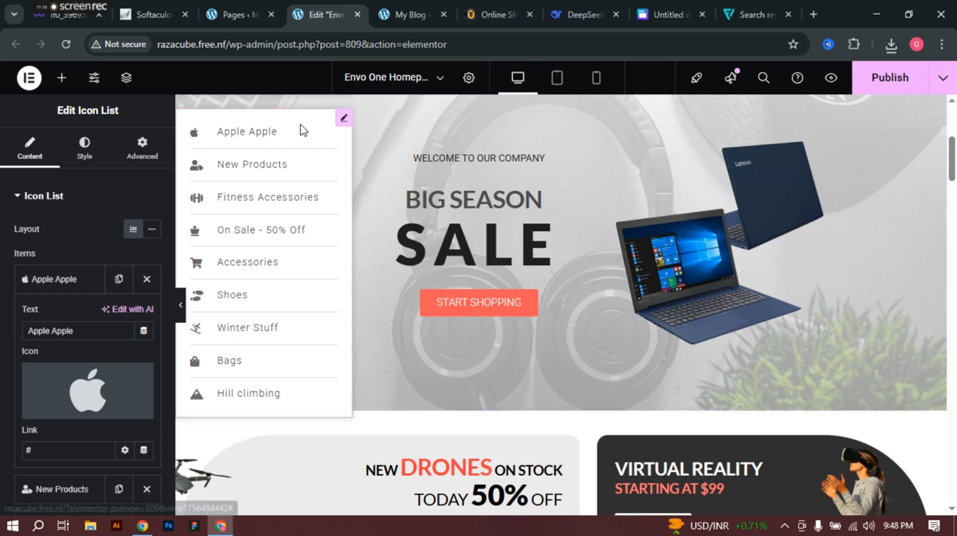
{"action": "left_click", "coordinate": [494, 1]}
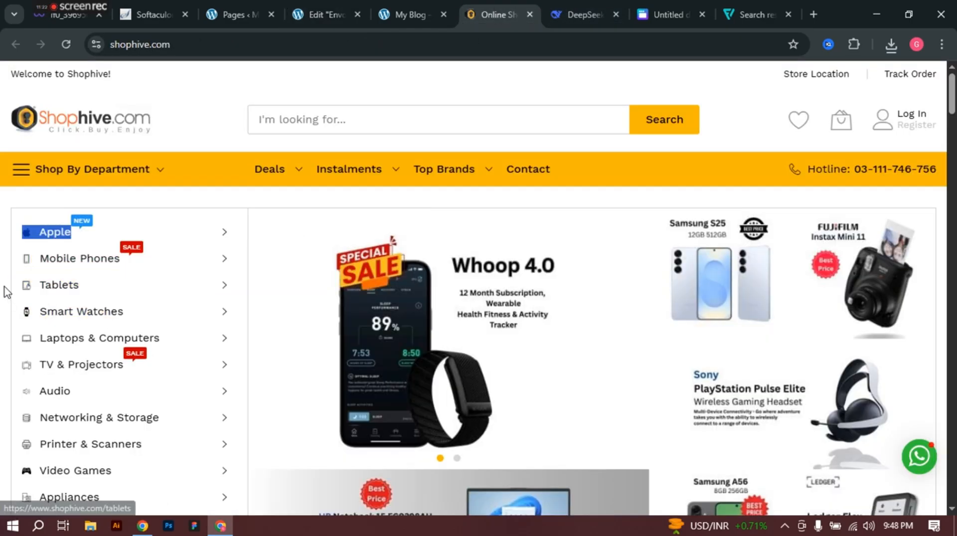
{"action": "left_click_drag", "start_coordinate": [6, 291], "coordinate": [74, 293]}
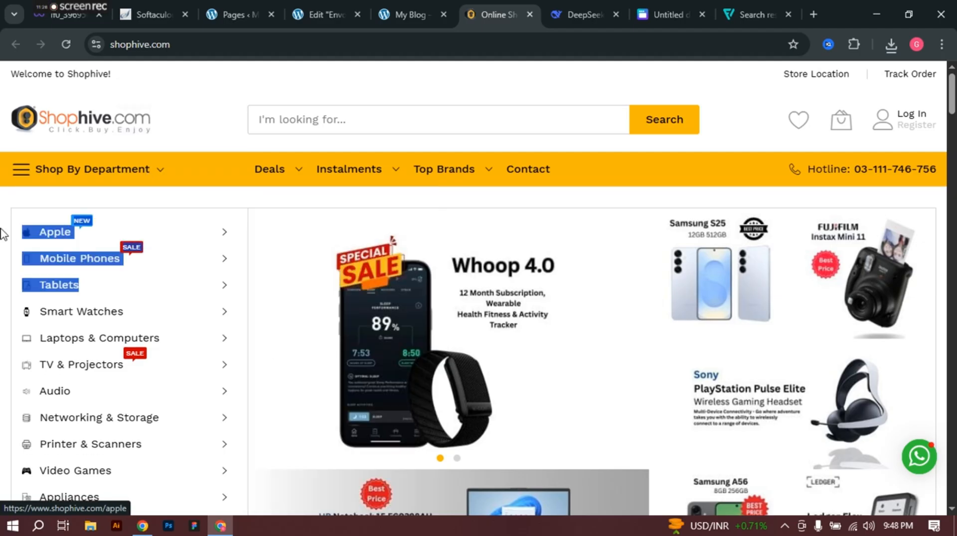
{"action": "left_click", "coordinate": [2, 198]}
{"action": "left_click_drag", "start_coordinate": [3, 258], "coordinate": [109, 263]}
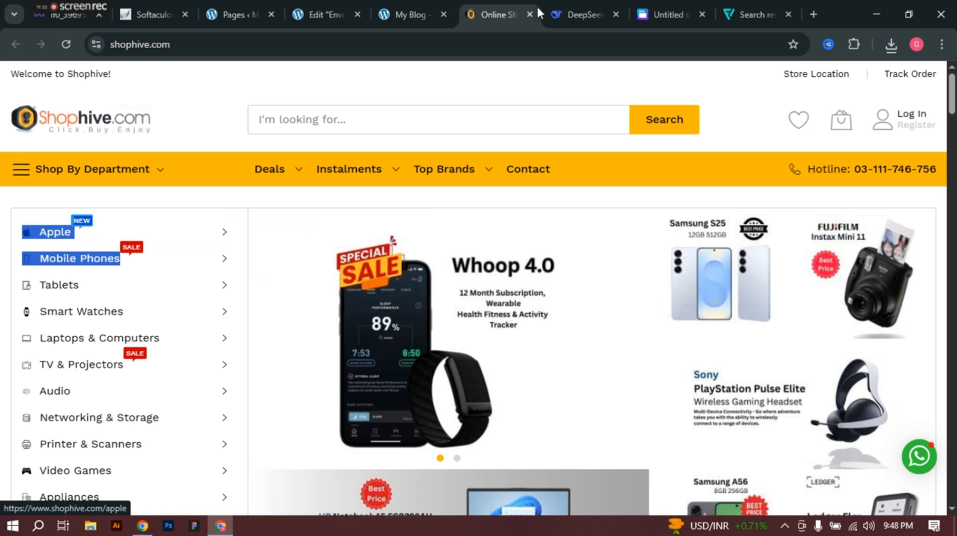
Step: Rename the second category item from New Products to Mobile Phones
{"action": "left_click", "coordinate": [304, 7]}
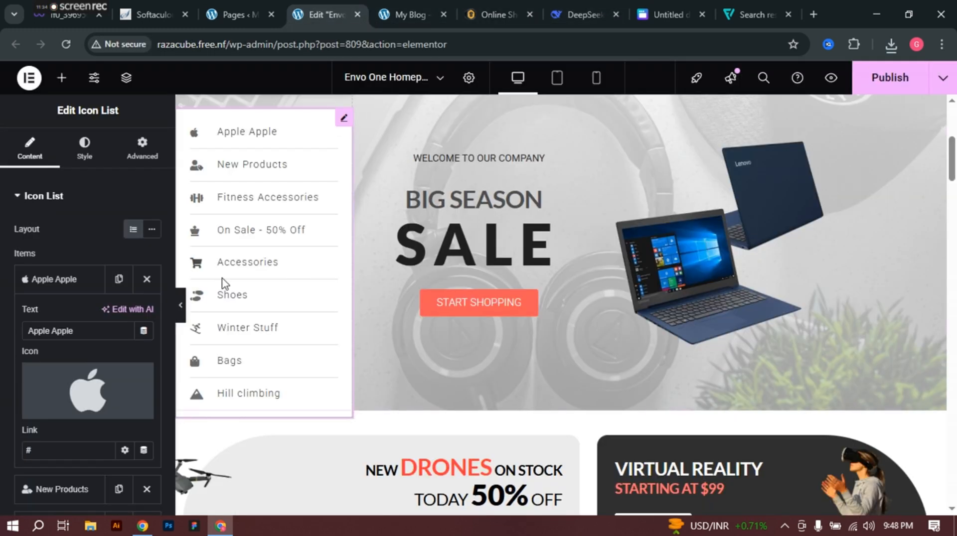
{"action": "left_click", "coordinate": [74, 280]}
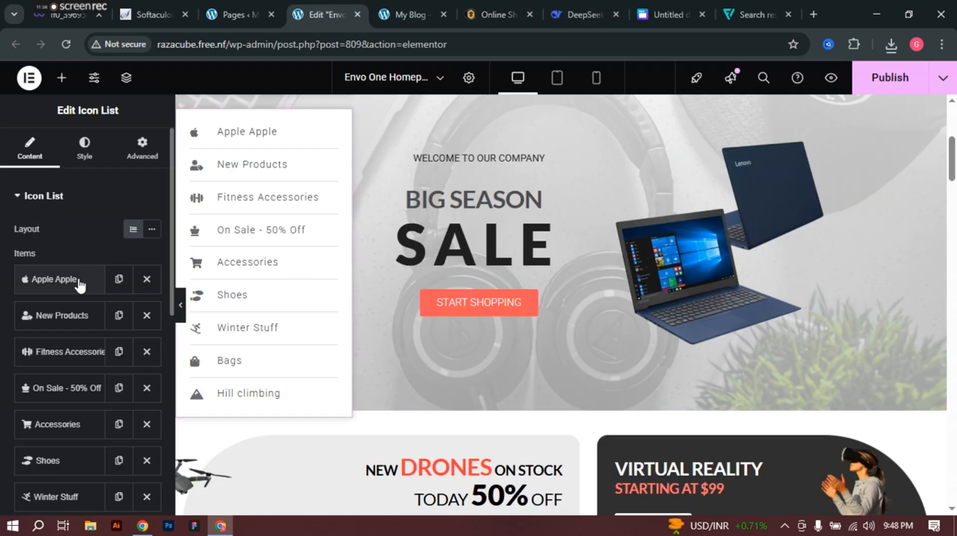
{"action": "left_click", "coordinate": [74, 318]}
{"action": "left_click", "coordinate": [100, 367]}
{"action": "key", "text": "ctrl+shift+Left"}
{"action": "key", "text": "ctrl+shift+Left"}
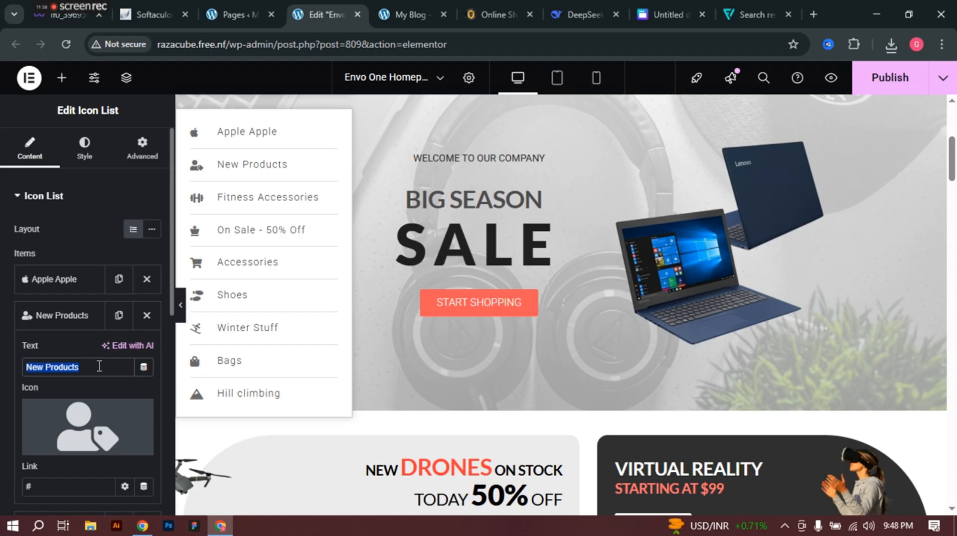
{"action": "type", "text": "Apple Applenew Mobile Phones Mobile Phones"}
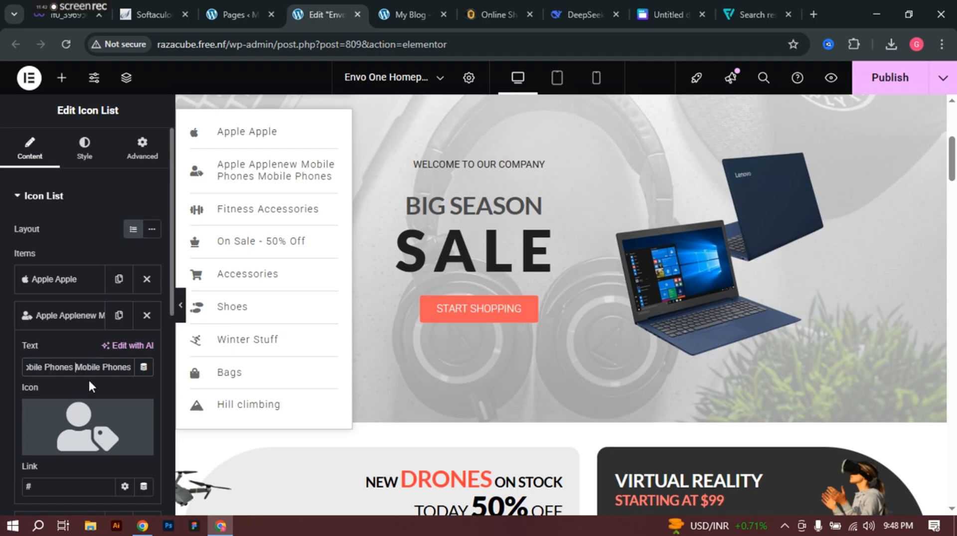
{"action": "key", "text": "BackSpace"}
{"action": "key", "text": "BackSpace"}
{"action": "key", "text": "BackSpace"}
{"action": "key", "text": "BackSpace"}
{"action": "key", "text": "BackSpace"}
{"action": "key", "text": "BackSpace"}
{"action": "key", "text": "BackSpace"}
{"action": "key", "text": "BackSpace"}
{"action": "key", "text": "BackSpace"}
{"action": "key", "text": "BackSpace"}
{"action": "key", "text": "BackSpace"}
{"action": "key", "text": "BackSpace"}
{"action": "key", "text": "BackSpace"}
{"action": "key", "text": "BackSpace"}
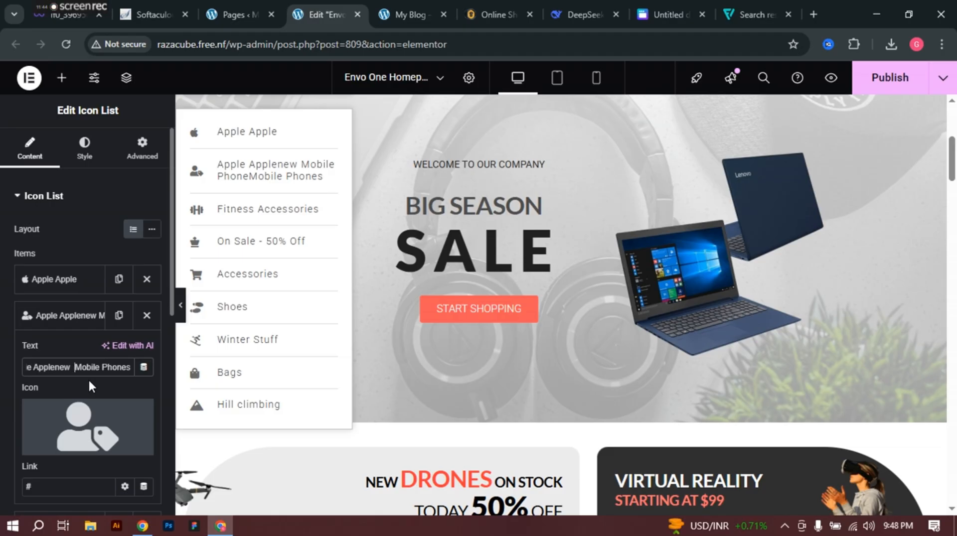
{"action": "key", "text": "BackSpace"}
{"action": "key", "text": "BackSpace"}
{"action": "key", "text": "BackSpace"}
{"action": "key", "text": "BackSpace"}
{"action": "key", "text": "BackSpace"}
{"action": "key", "text": "BackSpace"}
{"action": "key", "text": "BackSpace"}
{"action": "key", "text": "BackSpace"}
{"action": "key", "text": "BackSpace"}
{"action": "key", "text": "BackSpace"}
{"action": "key", "text": "BackSpace"}
{"action": "key", "text": "BackSpace"}
{"action": "key", "text": "BackSpace"}
{"action": "key", "text": "BackSpace"}
{"action": "key", "text": "BackSpace"}
{"action": "key", "text": "BackSpace"}
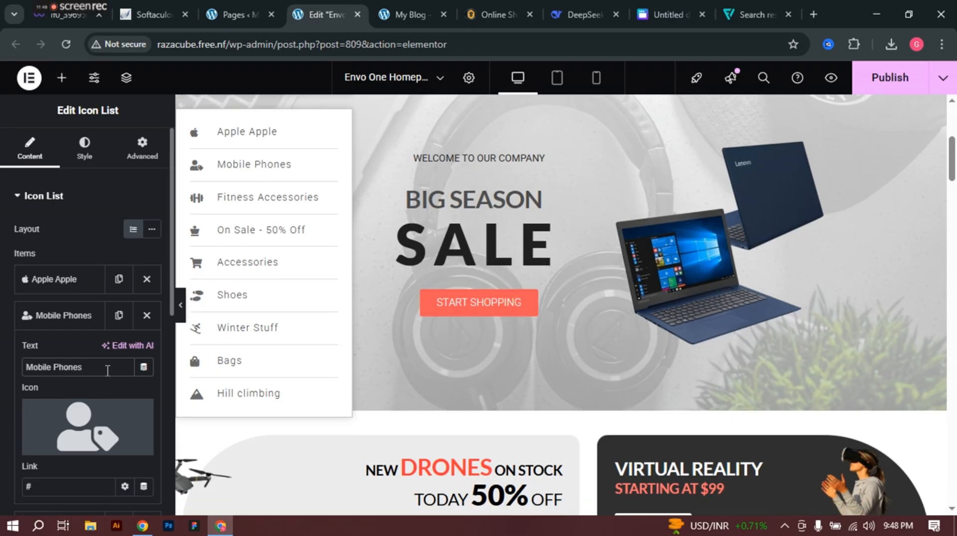
Step: Give the Mobile Phones item the mobile phone icon from the Icon Library
{"action": "mouse_move", "coordinate": [77, 430]}
{"action": "left_click", "coordinate": [64, 414]}
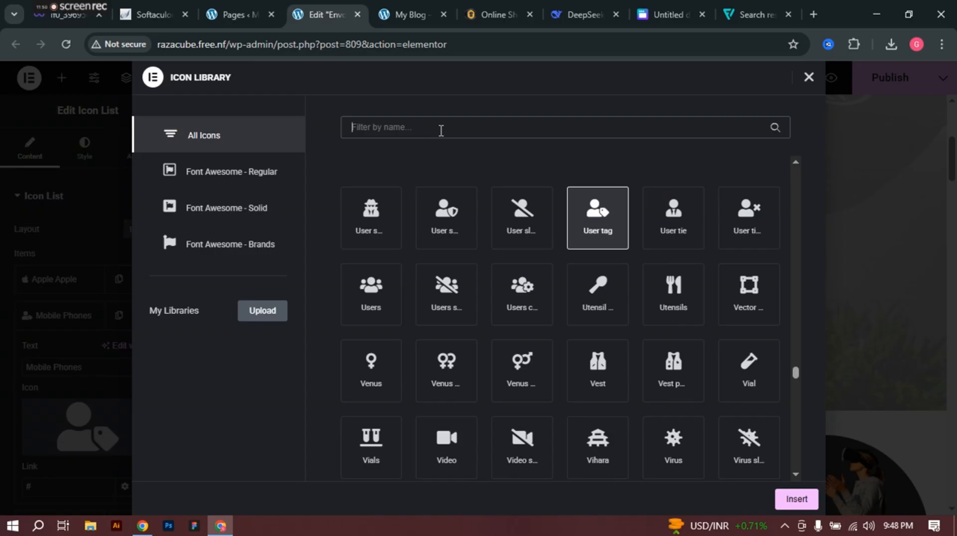
{"action": "type", "text": "phone"}
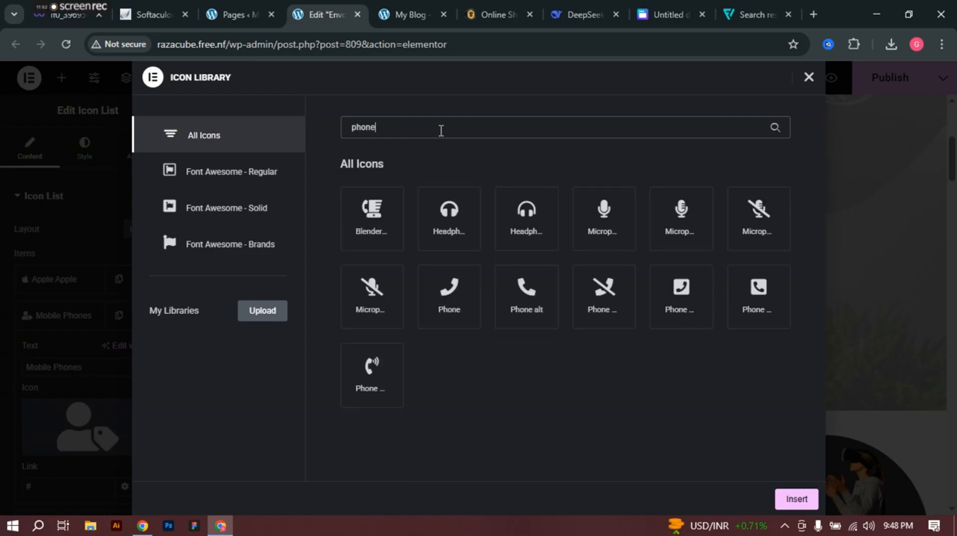
{"action": "key", "text": "BackSpace"}
{"action": "key", "text": "BackSpace"}
{"action": "key", "text": "BackSpace"}
{"action": "key", "text": "BackSpace"}
{"action": "key", "text": "BackSpace"}
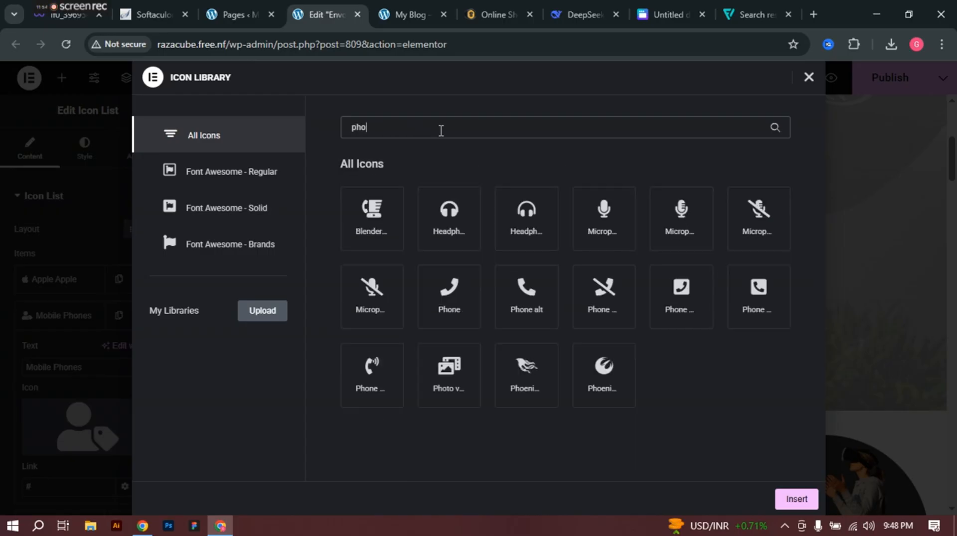
{"action": "type", "text": "mo"}
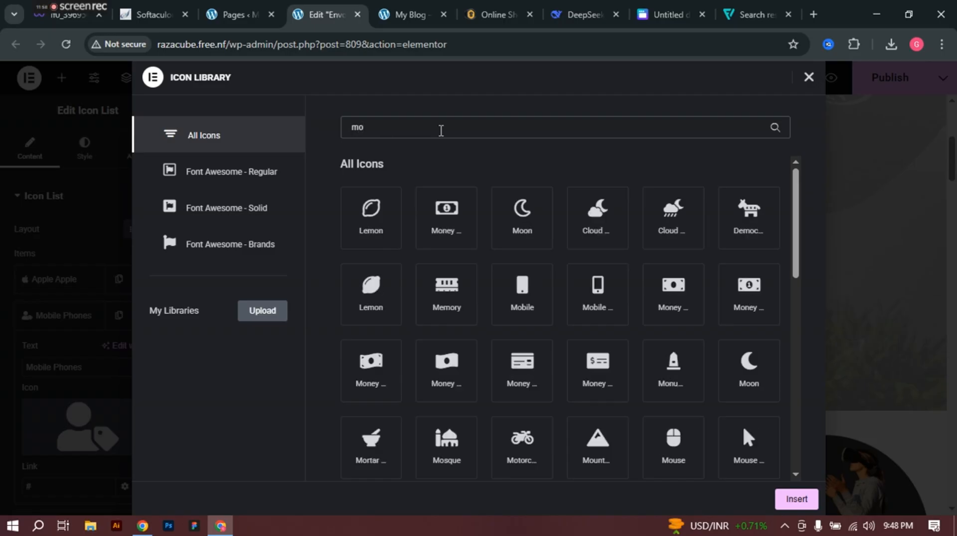
{"action": "left_click", "coordinate": [586, 298]}
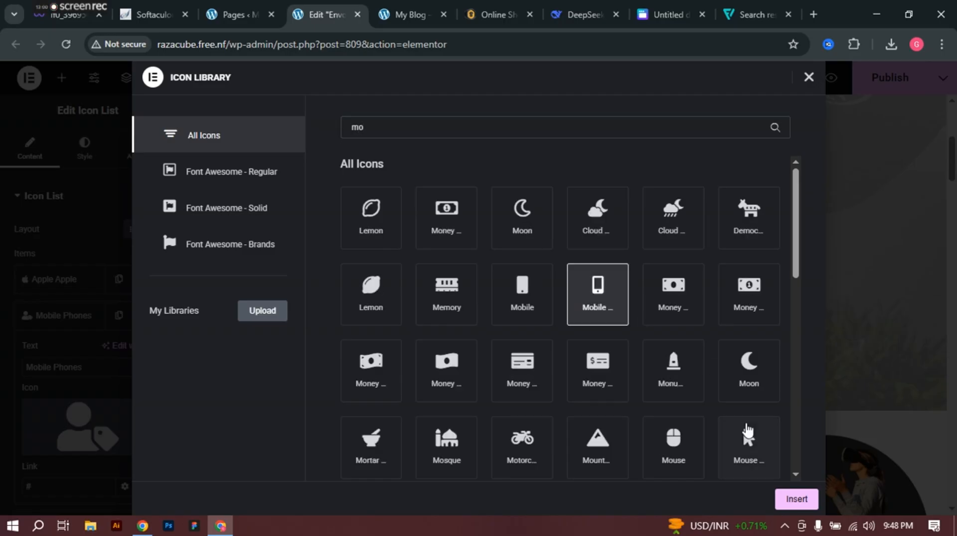
{"action": "left_click", "coordinate": [796, 499]}
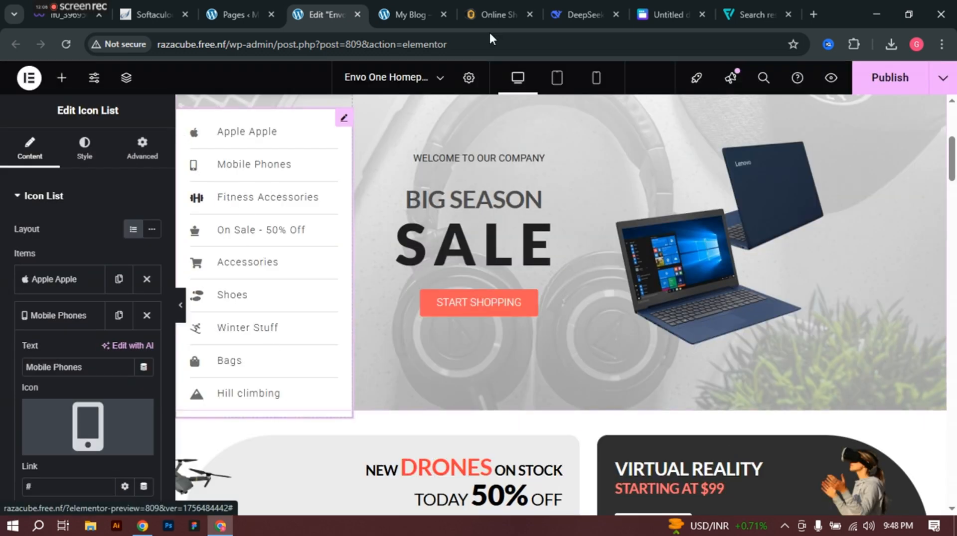
{"action": "left_click", "coordinate": [490, 15]}
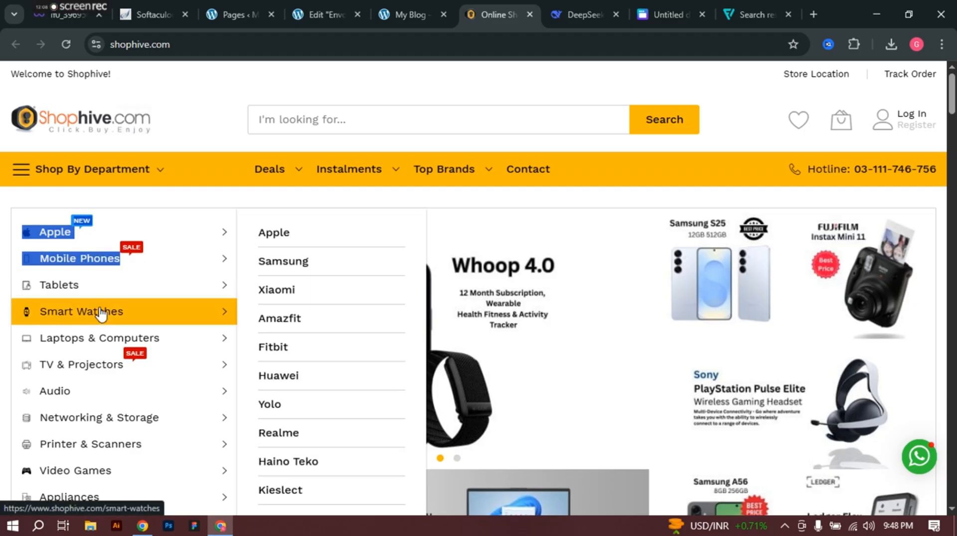
{"action": "left_click", "coordinate": [3, 282]}
{"action": "mouse_move", "coordinate": [145, 284]}
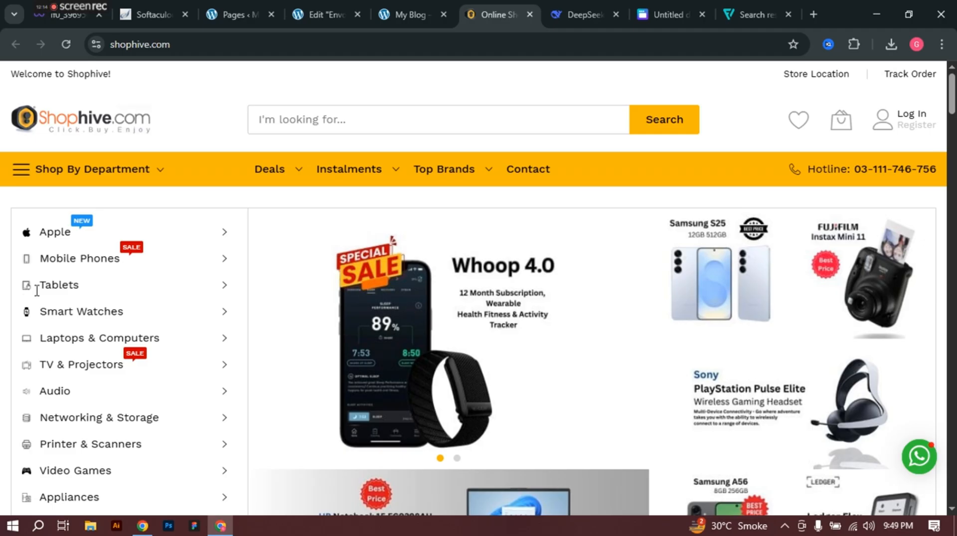
{"action": "left_click_drag", "start_coordinate": [37, 291], "coordinate": [89, 295]}
{"action": "left_click", "coordinate": [2, 302]}
{"action": "mouse_move", "coordinate": [79, 292]}
{"action": "left_click_drag", "start_coordinate": [99, 284], "coordinate": [38, 283]}
{"action": "left_click_drag", "start_coordinate": [4, 291], "coordinate": [105, 286]}
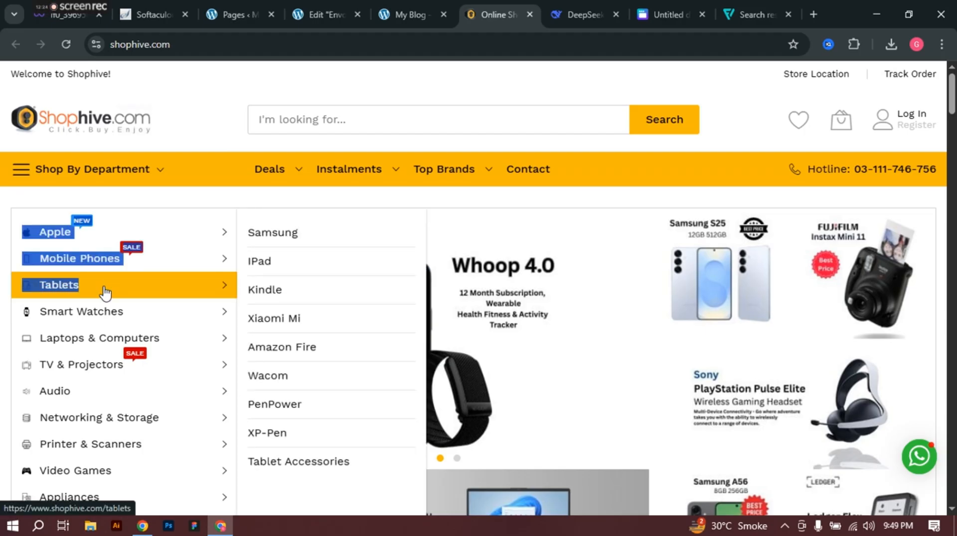
{"action": "key", "text": "shift+Left"}
{"action": "key", "text": "shift+Left"}
{"action": "key", "text": "shift+Left"}
{"action": "key", "text": "shift+Left"}
{"action": "key", "text": "shift+Left"}
{"action": "key", "text": "shift+Left"}
{"action": "key", "text": "shift+Left"}
{"action": "key", "text": "shift+Left"}
{"action": "key", "text": "shift+Left"}
{"action": "key", "text": "shift+Left"}
{"action": "key", "text": "shift+Left"}
{"action": "key", "text": "shift+Left"}
{"action": "key", "text": "shift+Left"}
{"action": "key", "text": "shift+Left"}
{"action": "key", "text": "shift+Left"}
{"action": "key", "text": "shift+Left"}
{"action": "key", "text": "shift+Left"}
{"action": "key", "text": "shift+Left"}
{"action": "key", "text": "shift+Left"}
{"action": "key", "text": "shift+Left"}
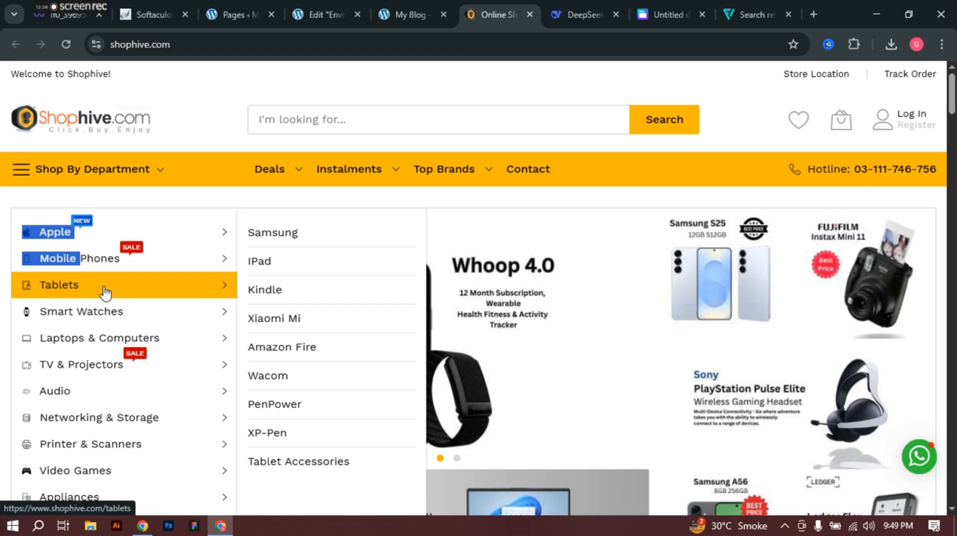
{"action": "key", "text": "shift+Left"}
{"action": "key", "text": "shift+Left"}
{"action": "key", "text": "shift+Left"}
{"action": "key", "text": "shift+Left"}
{"action": "key", "text": "shift+Left"}
{"action": "key", "text": "shift+Left"}
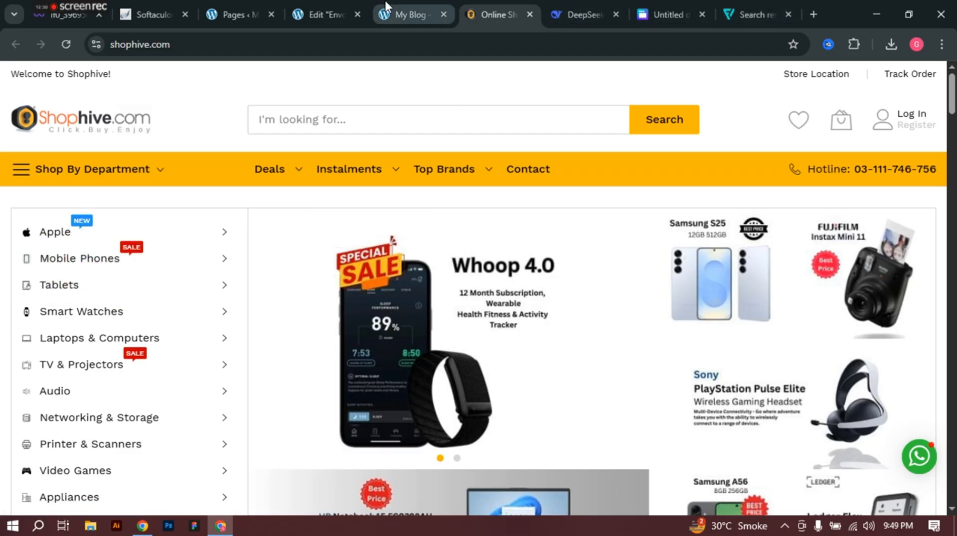
{"action": "mouse_move", "coordinate": [386, 5]}
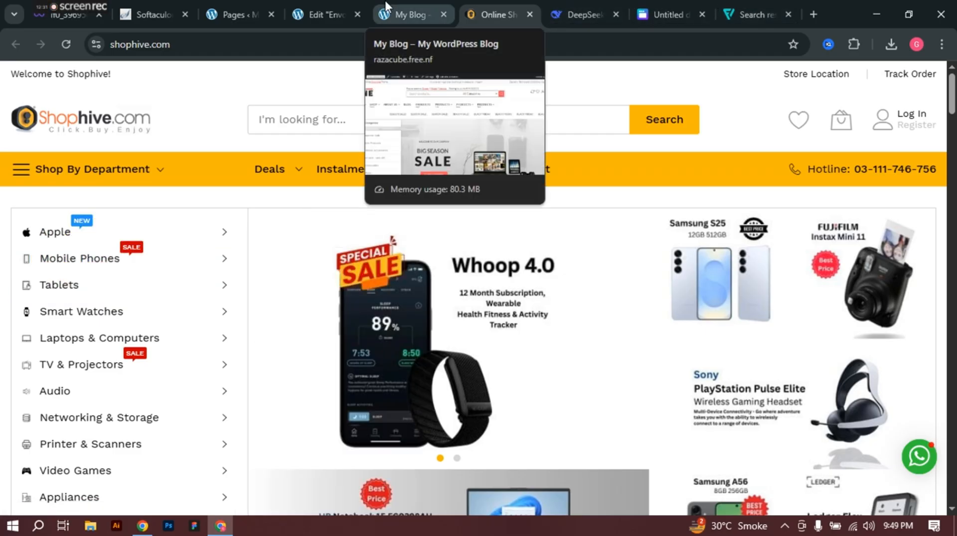
{"action": "left_click", "coordinate": [316, 2]}
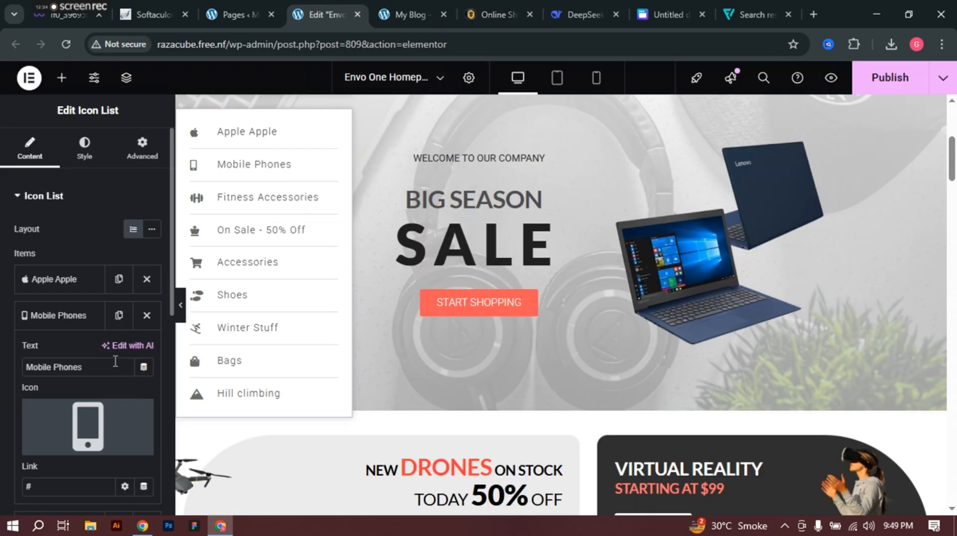
Step: Rename the Fitness Accessories entry to 'Tablate', checking the store's category names
{"action": "left_click", "coordinate": [55, 316]}
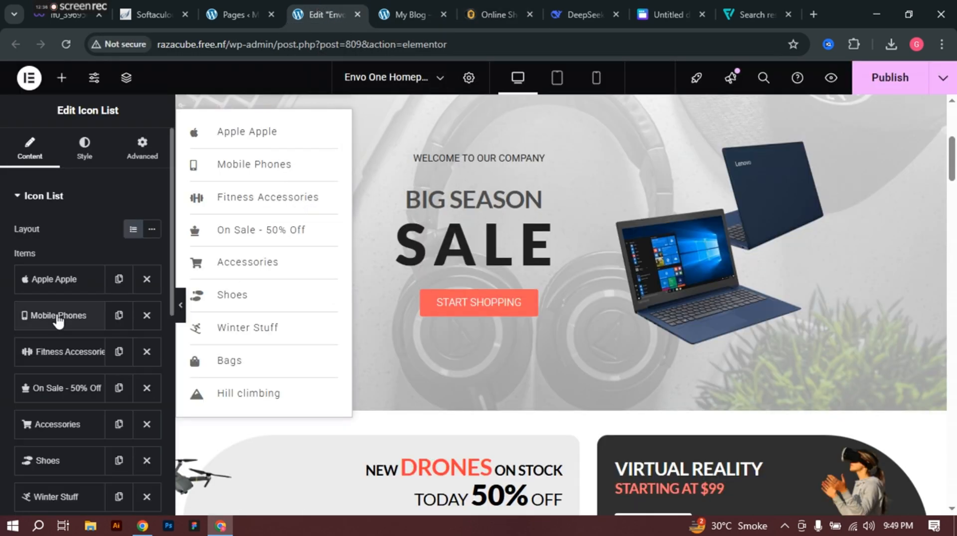
{"action": "left_click", "coordinate": [69, 353]}
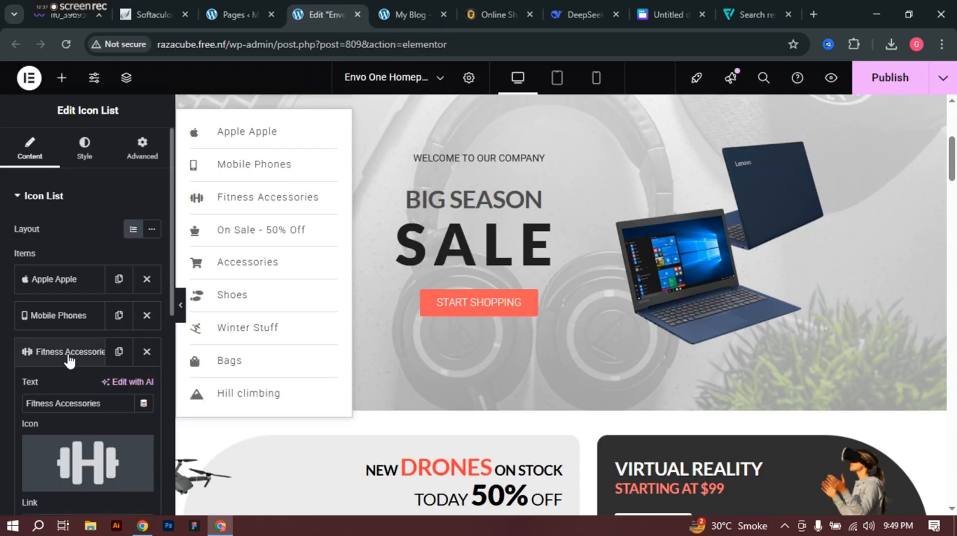
{"action": "triple_click", "coordinate": [104, 405]}
{"action": "type", "text": "Tabl"}
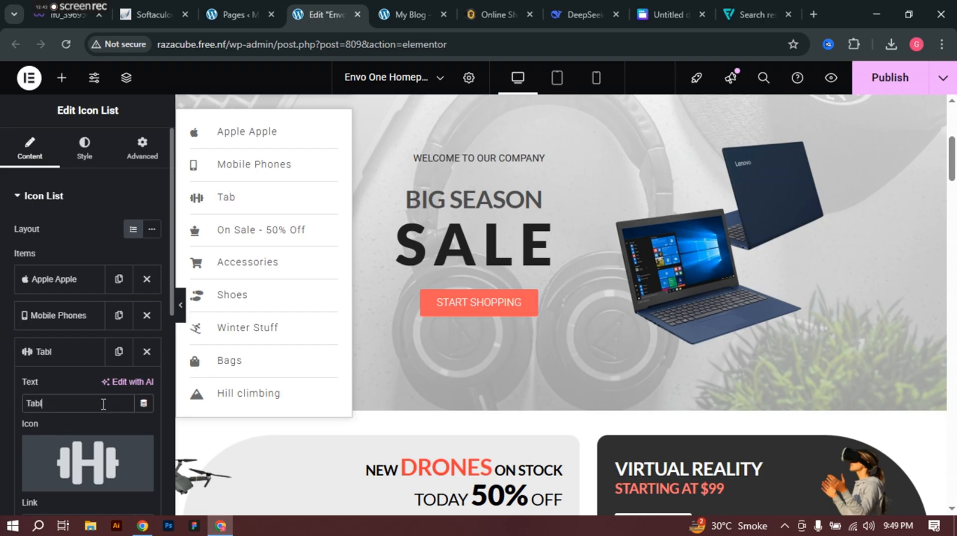
{"action": "type", "text": "ate"}
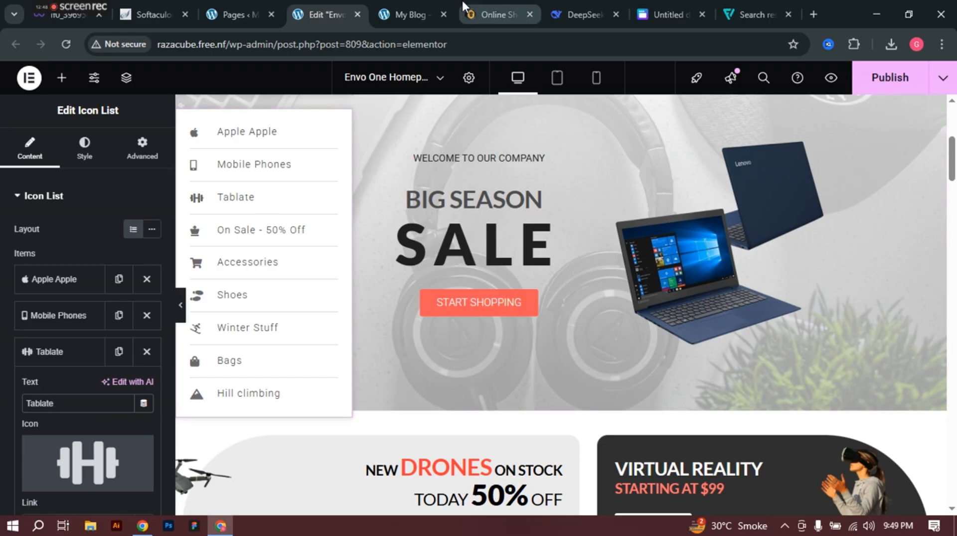
{"action": "left_click", "coordinate": [487, 7]}
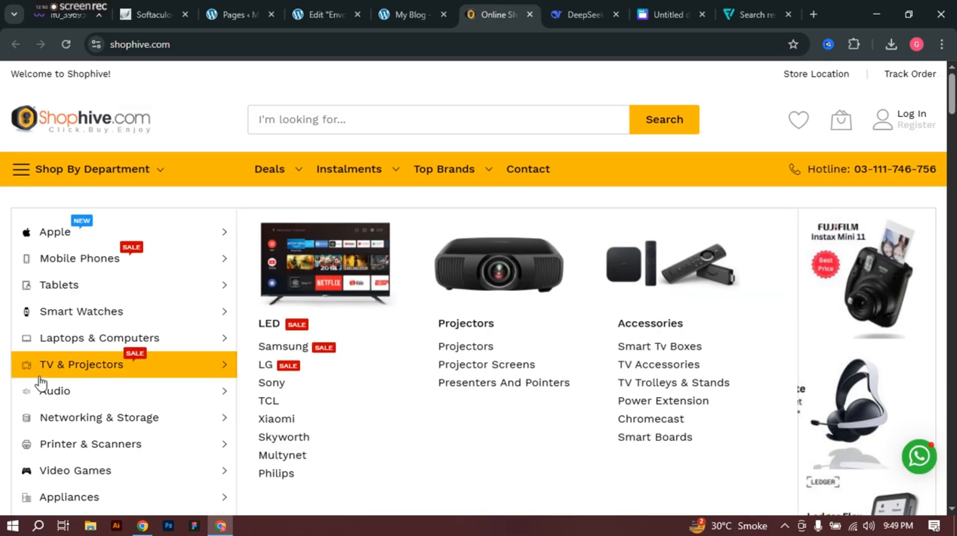
{"action": "mouse_move", "coordinate": [36, 299]}
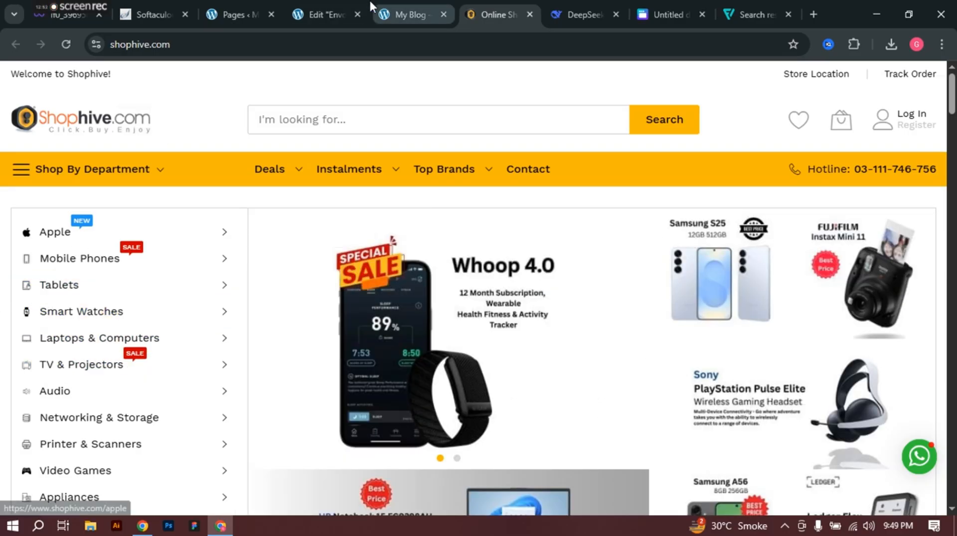
{"action": "left_click", "coordinate": [313, 10]}
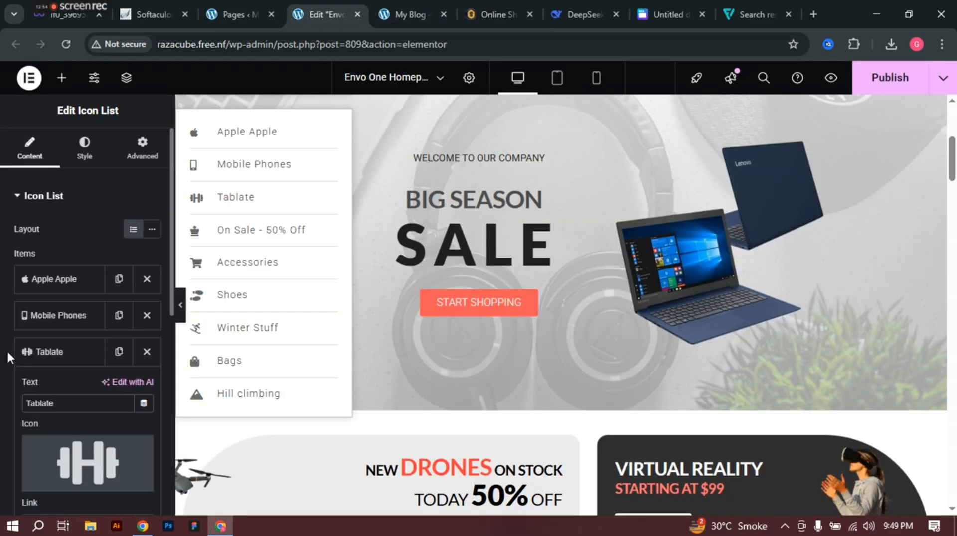
Step: Give the Tablate entry the Tablet alt icon from the icon library
{"action": "left_click", "coordinate": [58, 481]}
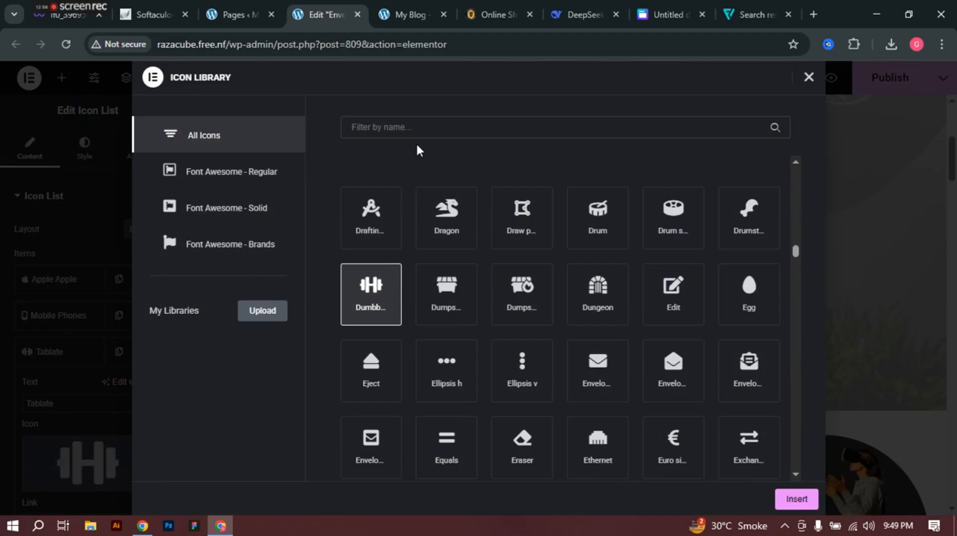
{"action": "left_click", "coordinate": [422, 129]}
{"action": "type", "text": "tab"}
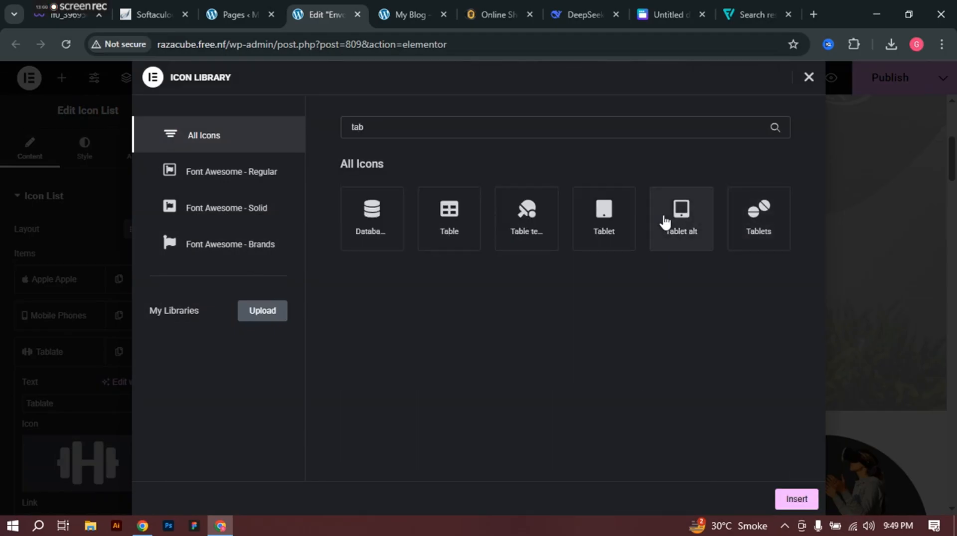
{"action": "left_click", "coordinate": [663, 217]}
{"action": "left_click", "coordinate": [803, 502]}
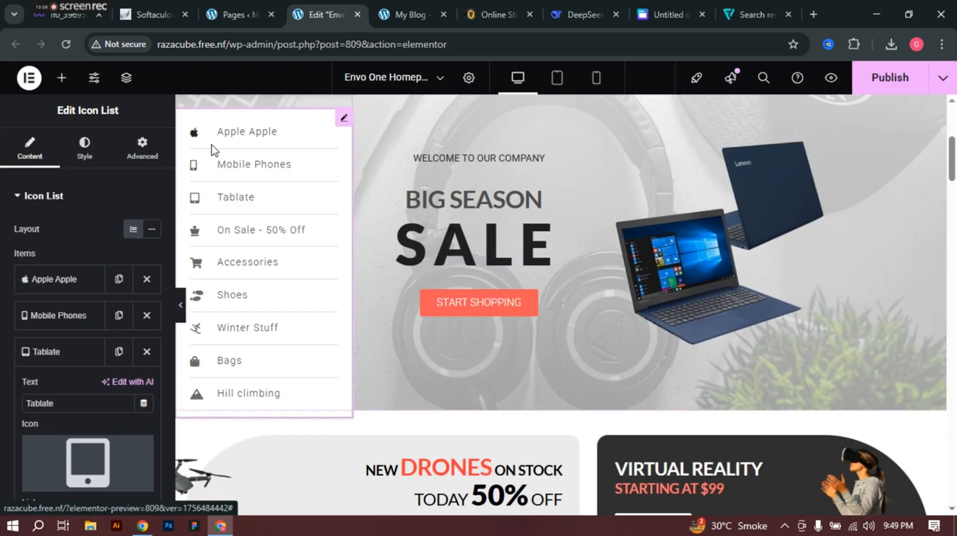
{"action": "left_click", "coordinate": [495, 4]}
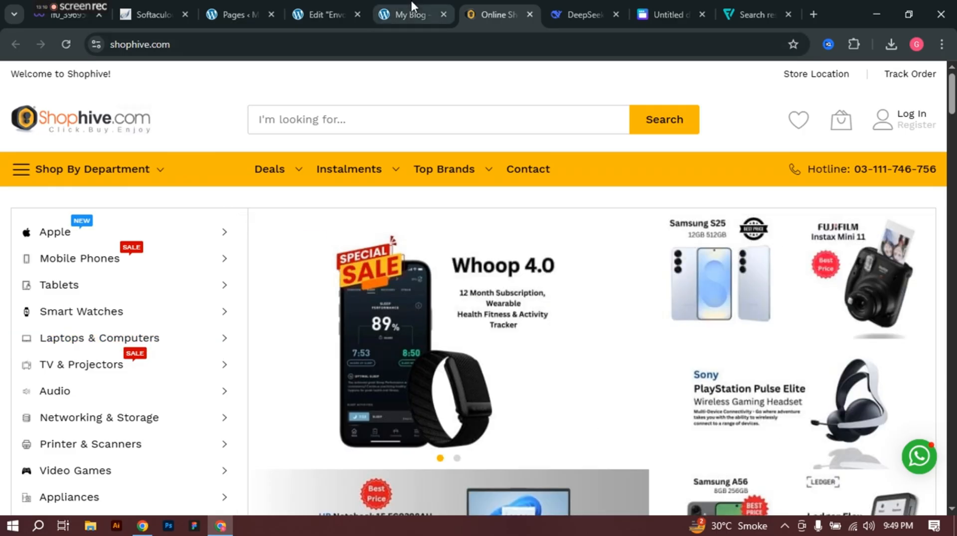
Step: Relabel the On Sale - 50% Off entry as 'Laptop & Computer'
{"action": "left_click", "coordinate": [330, 4]}
{"action": "left_click", "coordinate": [58, 358]}
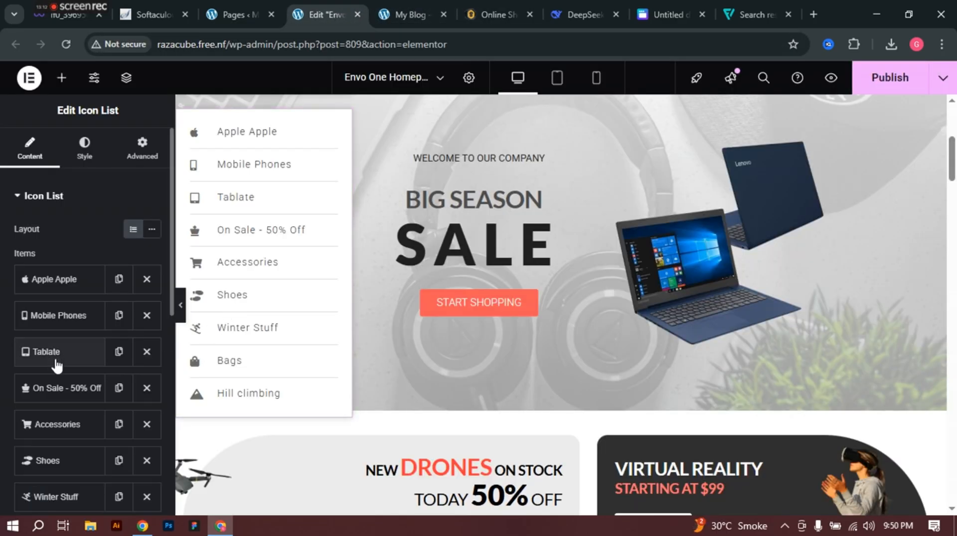
{"action": "left_click", "coordinate": [56, 388]}
{"action": "left_click", "coordinate": [102, 439]}
{"action": "key", "text": "ctrl+a"}
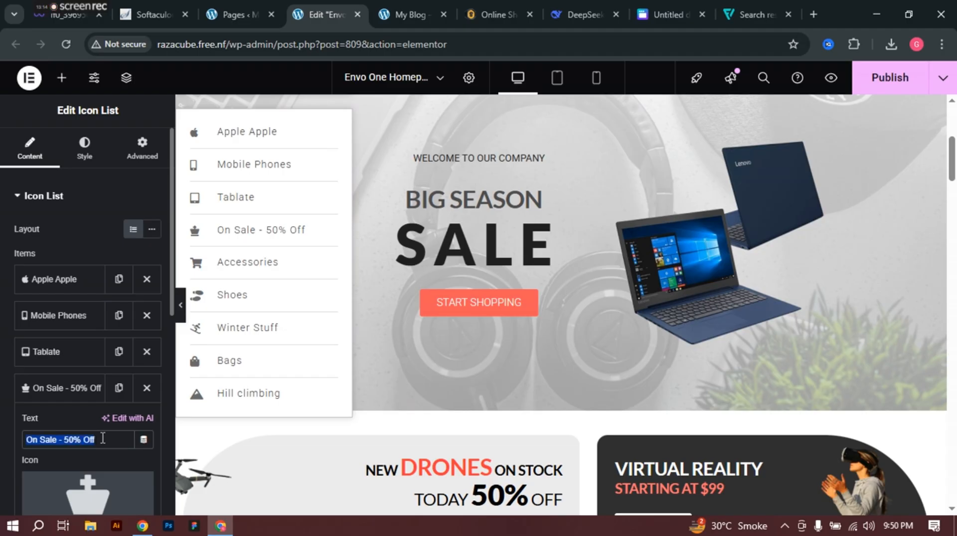
{"action": "type", "text": "L"}
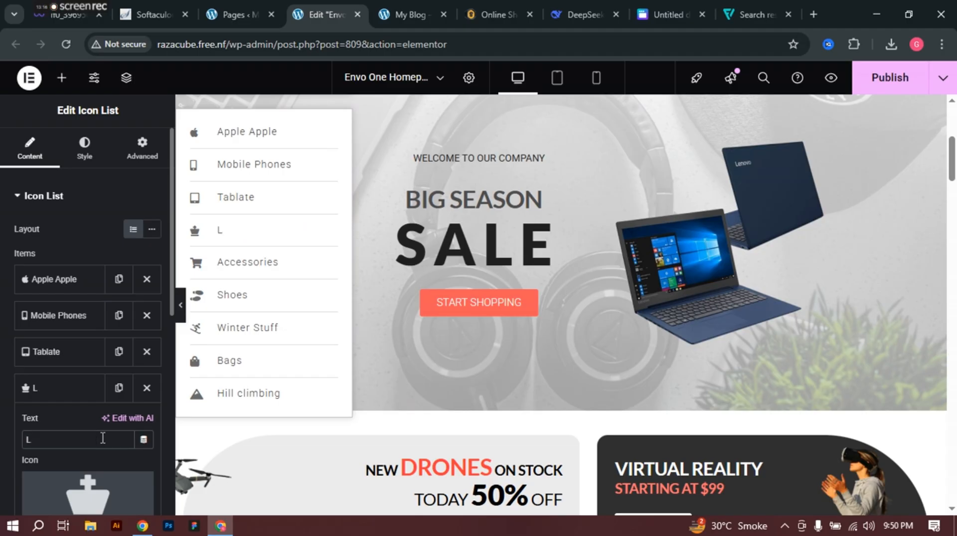
{"action": "type", "text": "aoo"}
{"action": "type", "text": "pto"}
{"action": "type", "text": "p & Computer"}
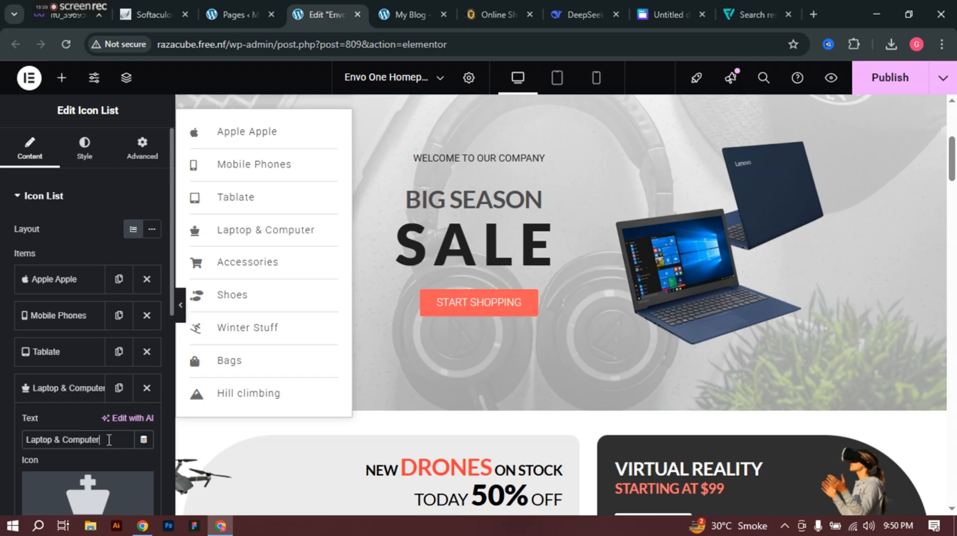
Step: Assign the plain Laptop icon to the Laptop & Computer entry
{"action": "scroll", "coordinate": [112, 451], "scroll_direction": "down", "scroll_amount": 2}
{"action": "left_click", "coordinate": [68, 410]}
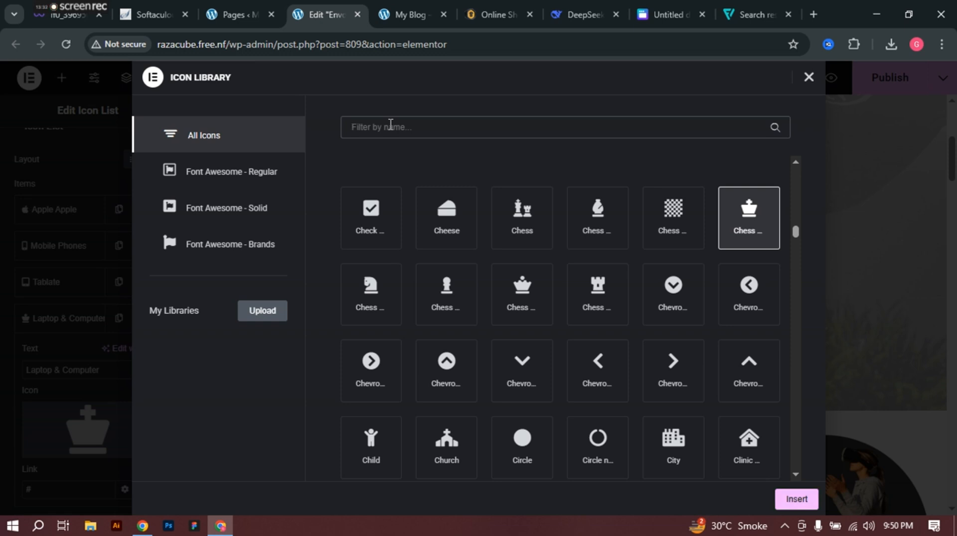
{"action": "type", "text": "lapo"}
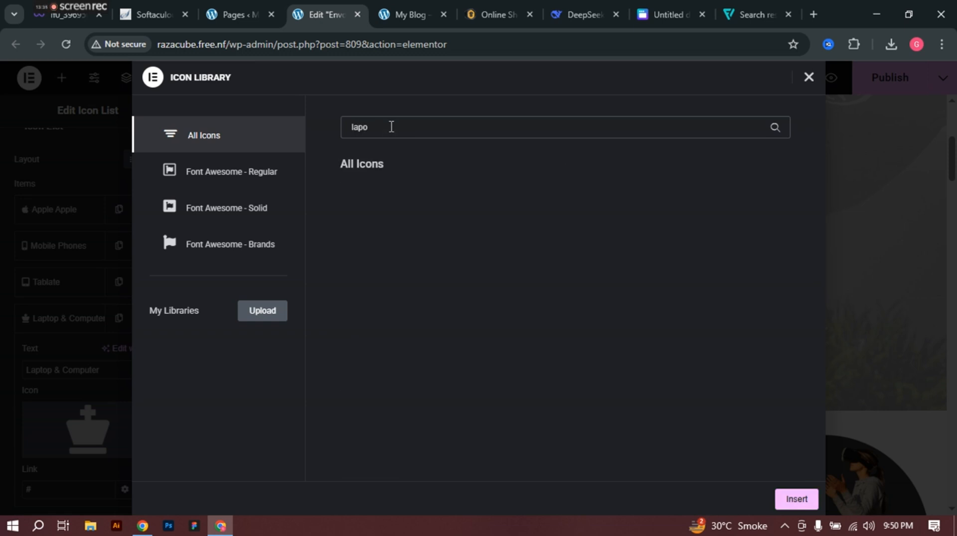
{"action": "key", "text": "BackSpace"}
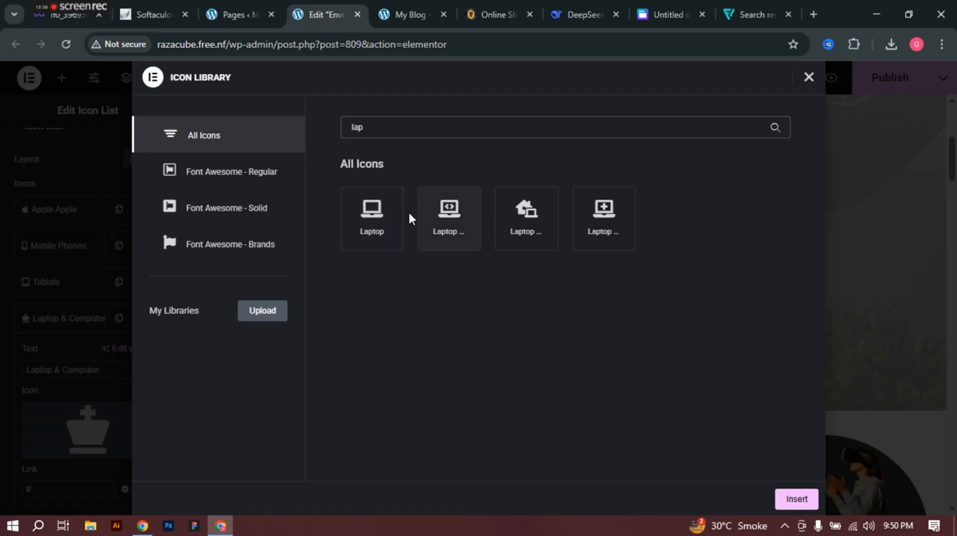
{"action": "left_click", "coordinate": [386, 215]}
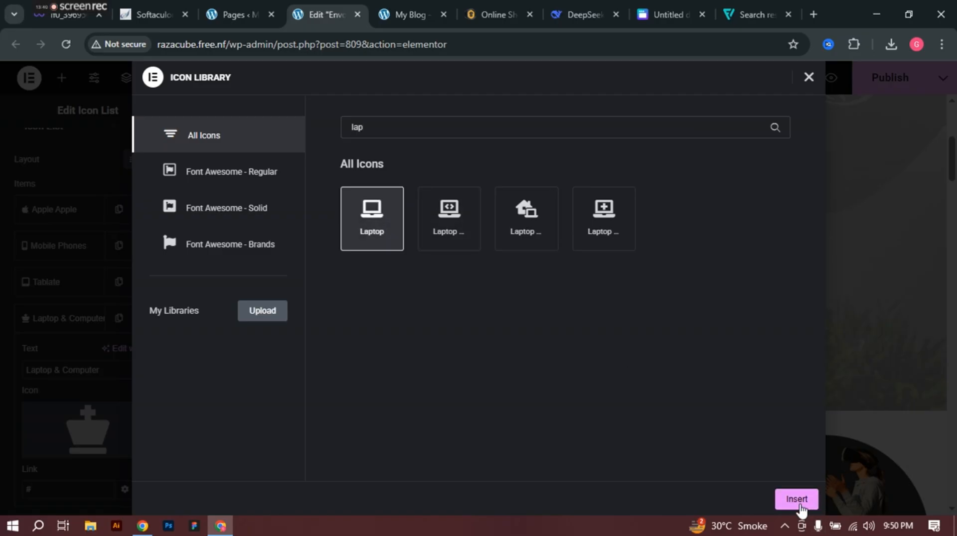
{"action": "left_click", "coordinate": [796, 498]}
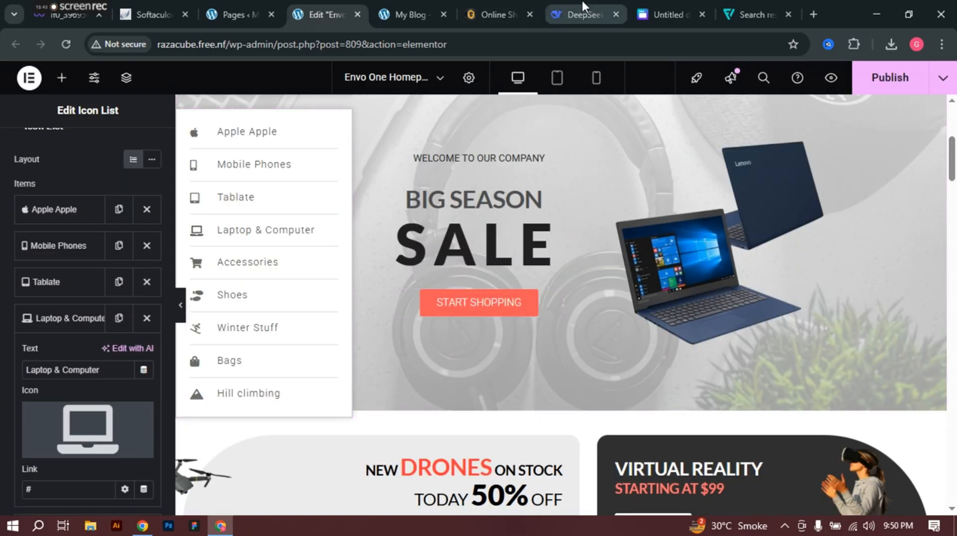
Step: Compare the list with the Shophive store's categories, then collapse the Laptop & Computer entry
{"action": "left_click", "coordinate": [493, 15]}
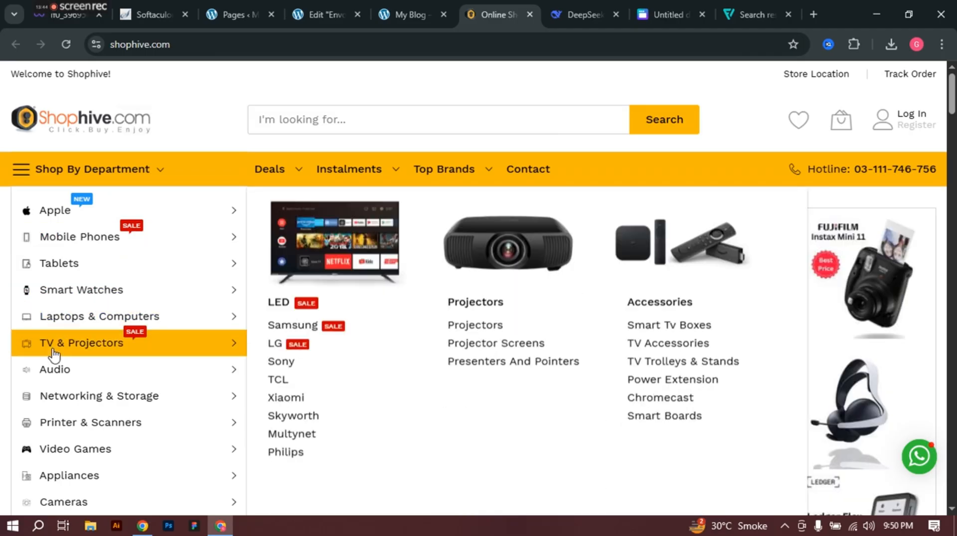
{"action": "mouse_move", "coordinate": [29, 323]}
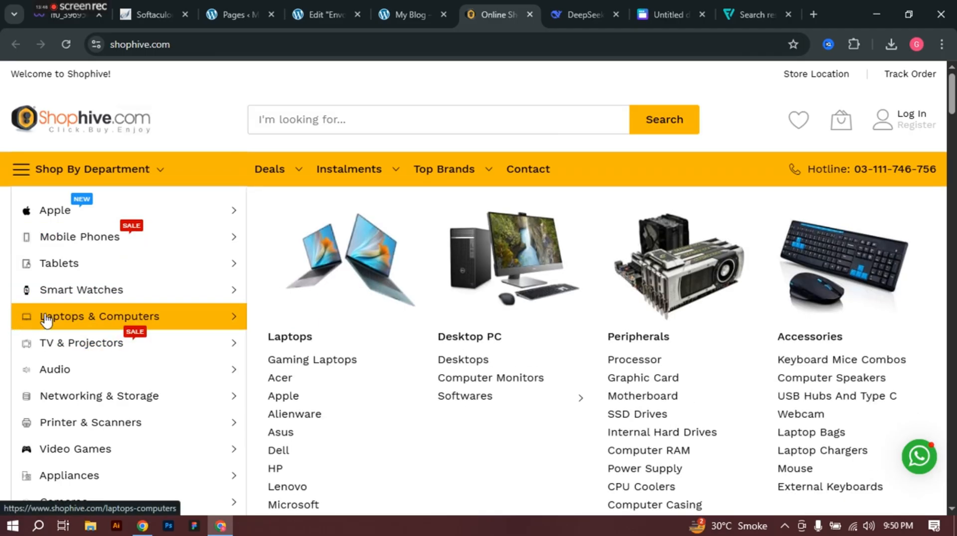
{"action": "left_click", "coordinate": [295, 1]}
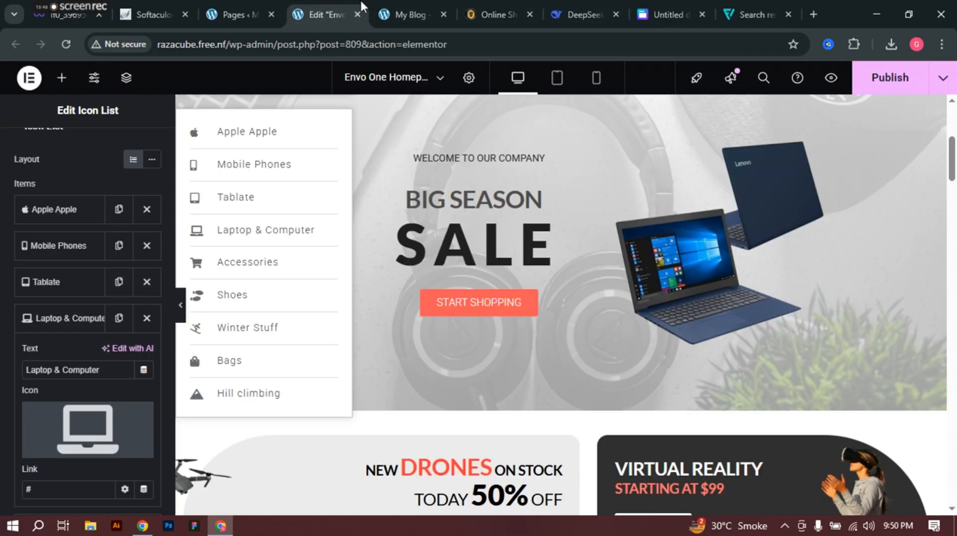
{"action": "left_click", "coordinate": [494, 1]}
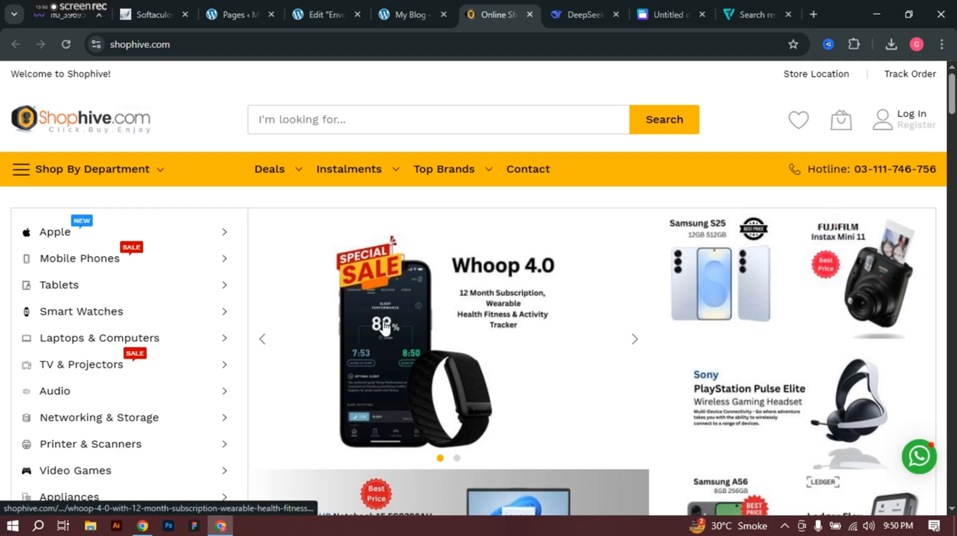
{"action": "scroll", "coordinate": [384, 326], "scroll_direction": "down", "scroll_amount": 1}
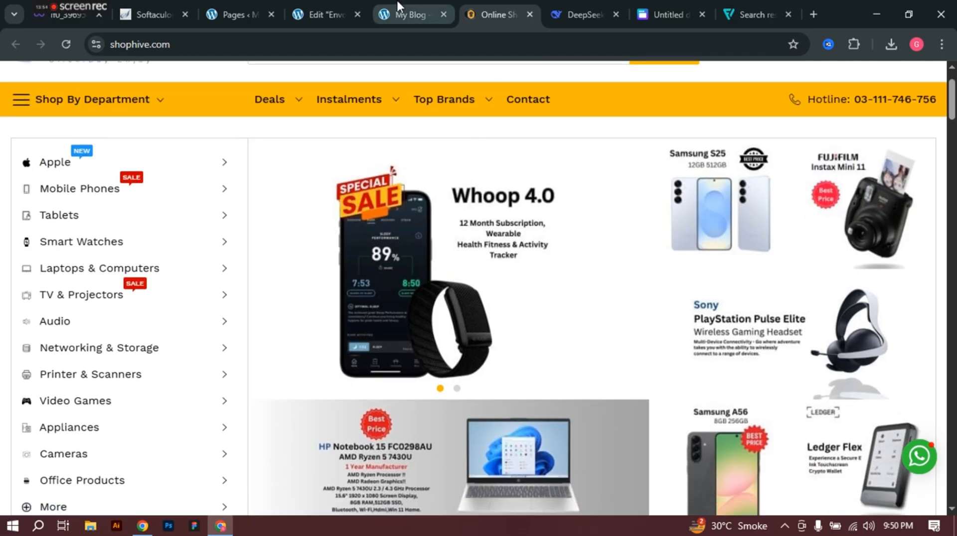
{"action": "left_click", "coordinate": [309, 4]}
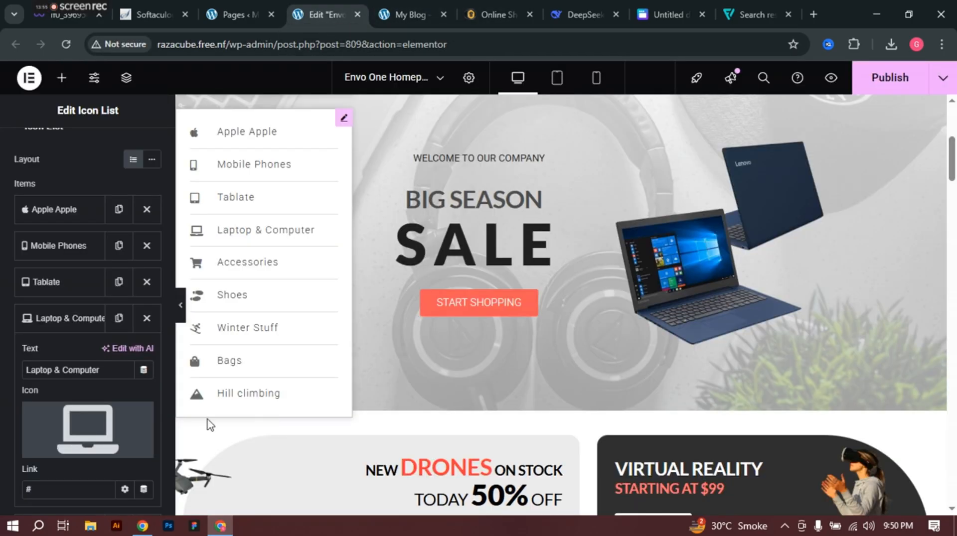
{"action": "left_click", "coordinate": [73, 325]}
{"action": "scroll", "coordinate": [74, 324], "scroll_direction": "down", "scroll_amount": 2}
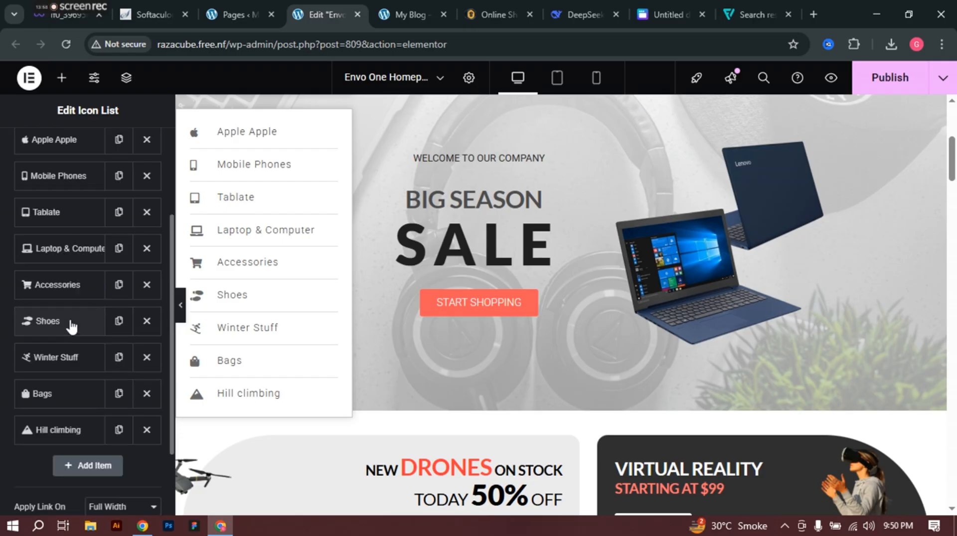
Step: Replace the Accessories label with 'TV & Projector', checking the reference store's wording
{"action": "left_click", "coordinate": [52, 292]}
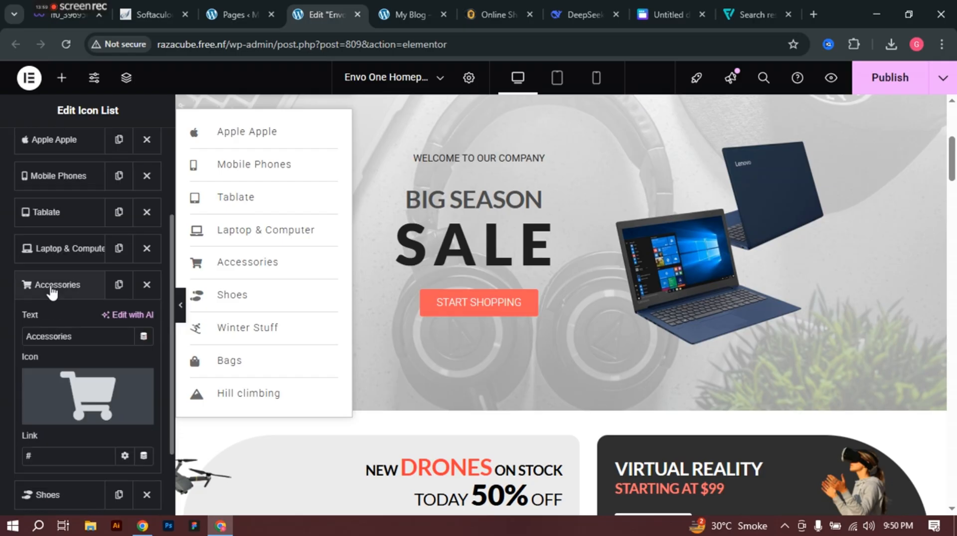
{"action": "double_click", "coordinate": [94, 334]}
{"action": "type", "text": "TV & Project"}
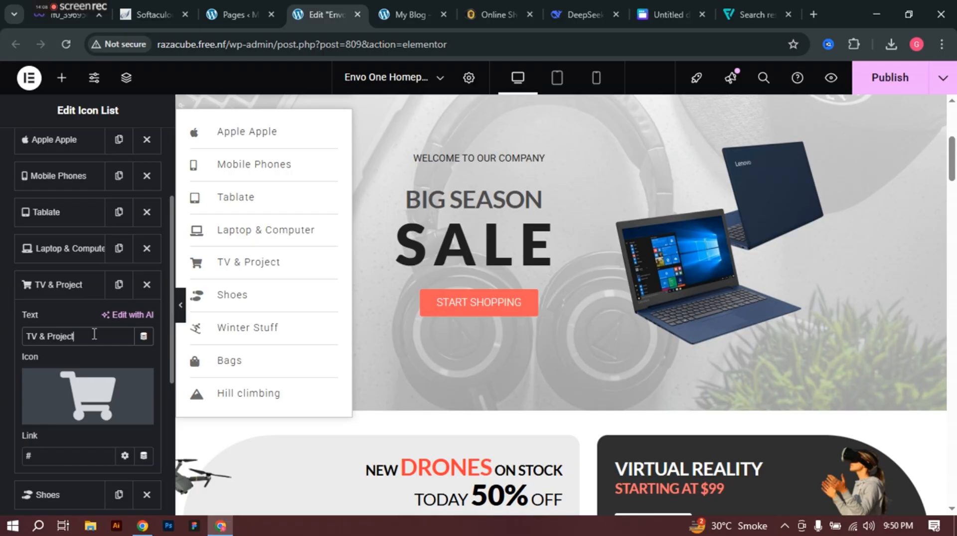
{"action": "left_click", "coordinate": [522, 3]}
{"action": "mouse_move", "coordinate": [115, 436]}
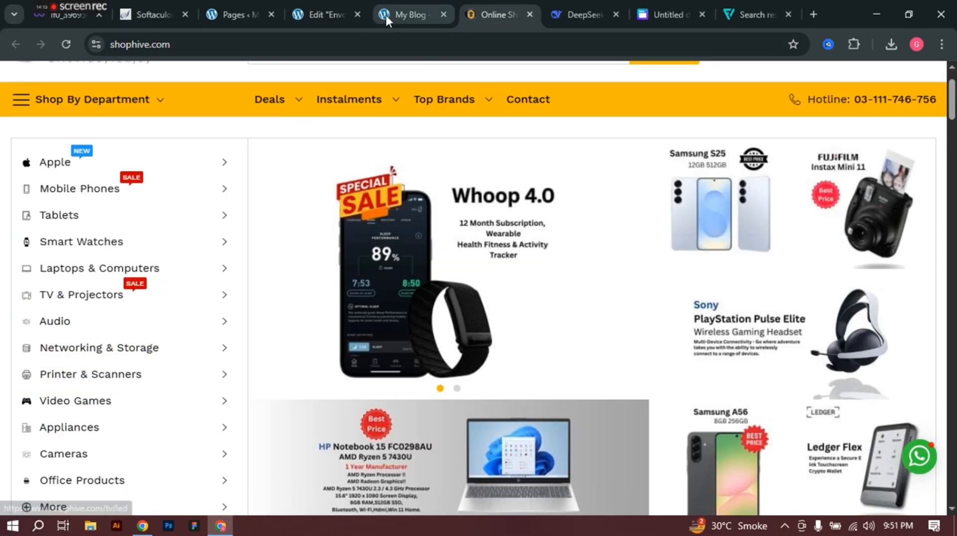
{"action": "left_click", "coordinate": [413, 2]}
{"action": "left_click", "coordinate": [327, 4]}
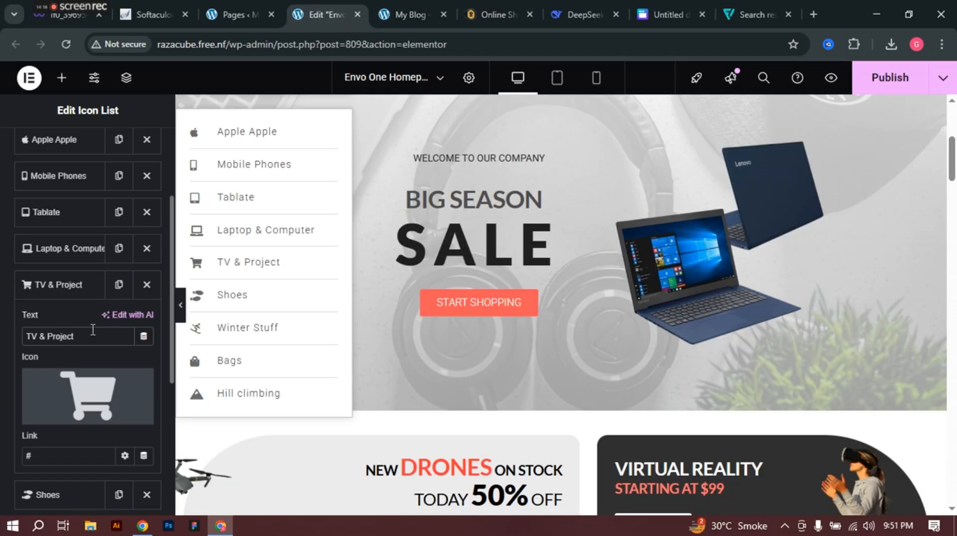
{"action": "key", "text": "BackSpace"}
Step: Give the TV & Projector entry the Tv icon and compare it with the reference store
{"action": "scroll", "coordinate": [90, 339], "scroll_direction": "down", "scroll_amount": 2}
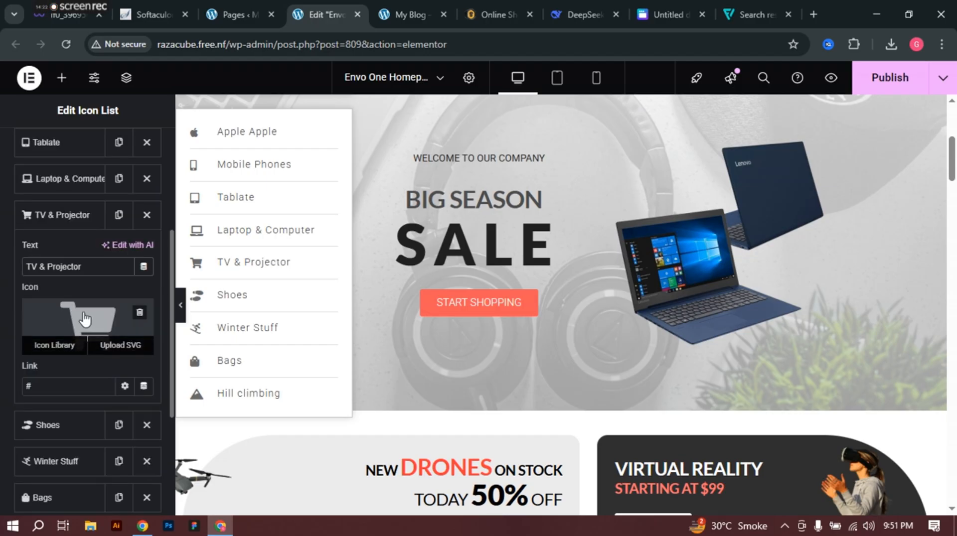
{"action": "left_click", "coordinate": [79, 339]}
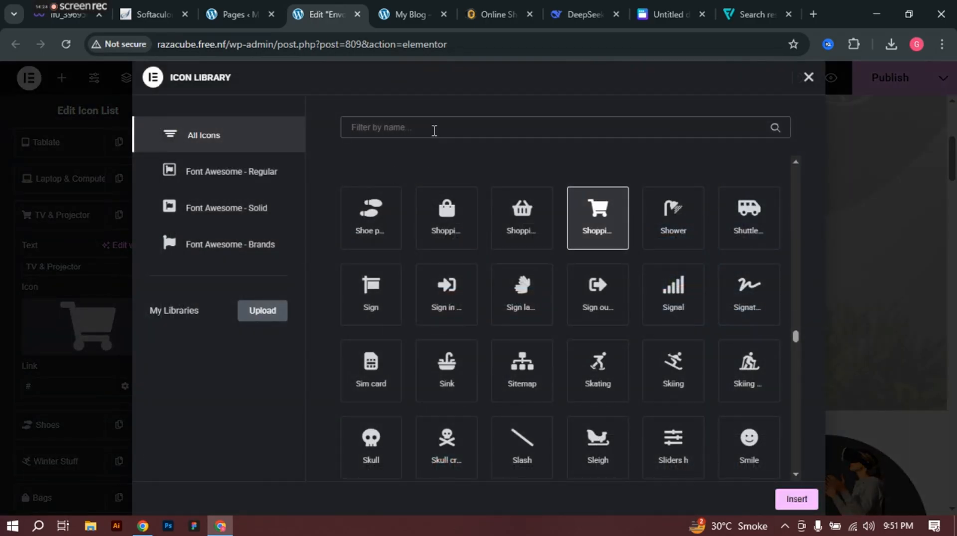
{"action": "type", "text": "tv"}
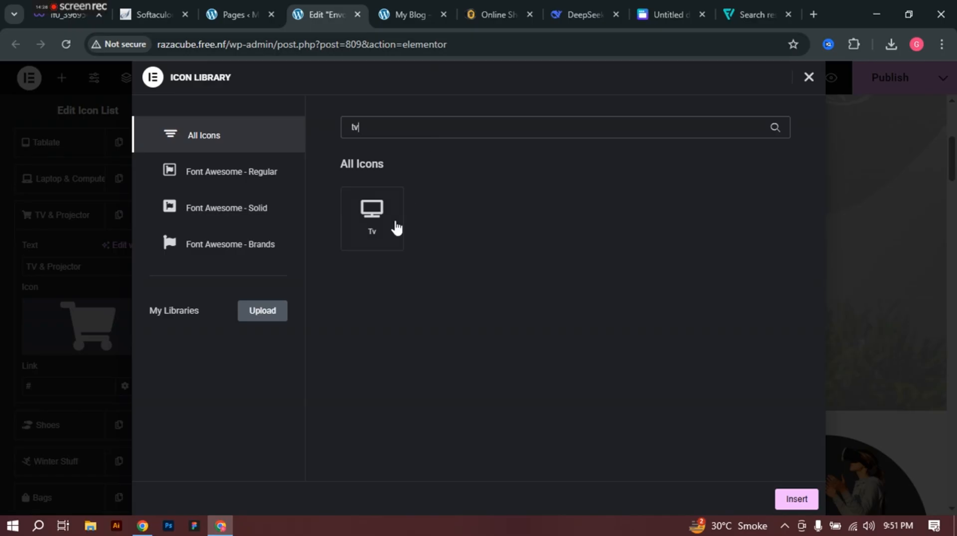
{"action": "left_click", "coordinate": [368, 215]}
{"action": "left_click", "coordinate": [796, 499]}
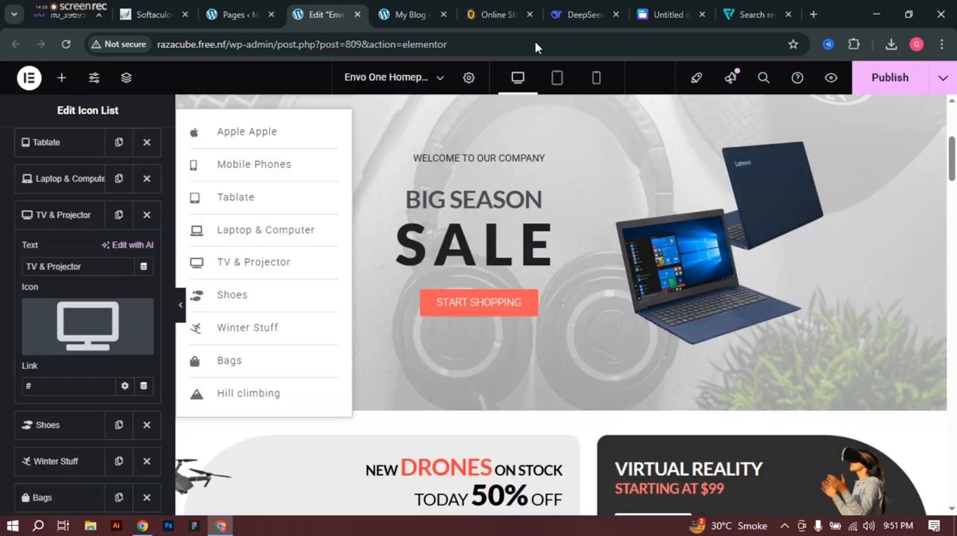
{"action": "left_click", "coordinate": [481, 14]}
{"action": "mouse_move", "coordinate": [45, 400]}
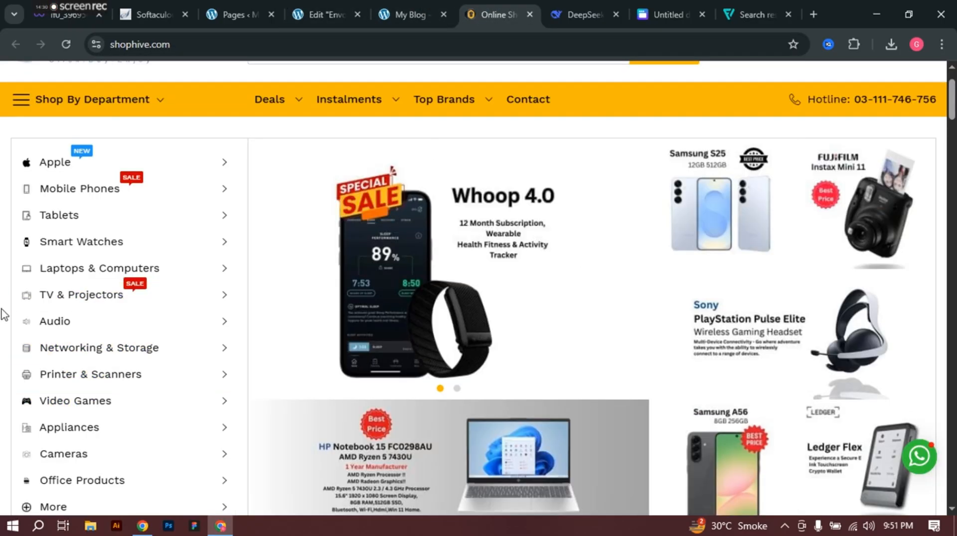
{"action": "left_click", "coordinate": [304, 2]}
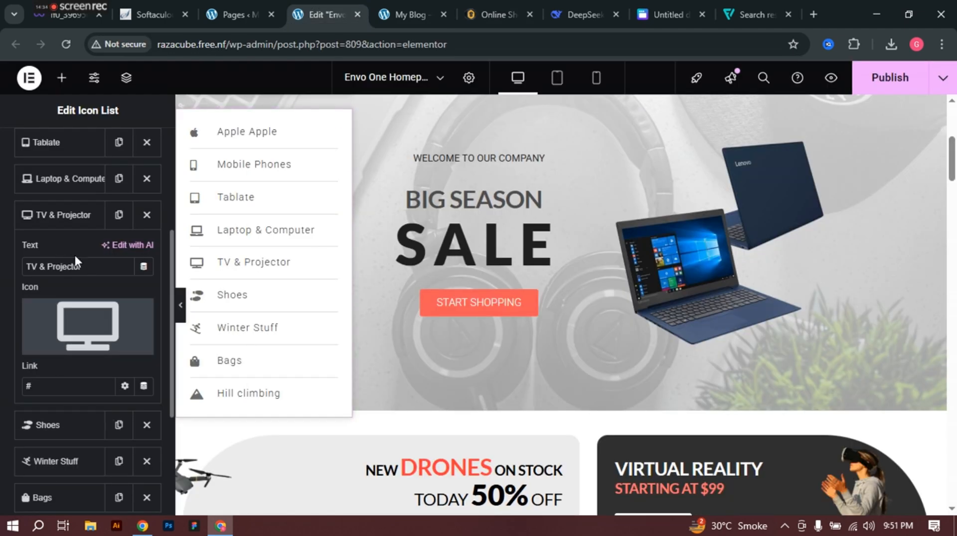
{"action": "scroll", "coordinate": [78, 231], "scroll_direction": "down", "scroll_amount": 2}
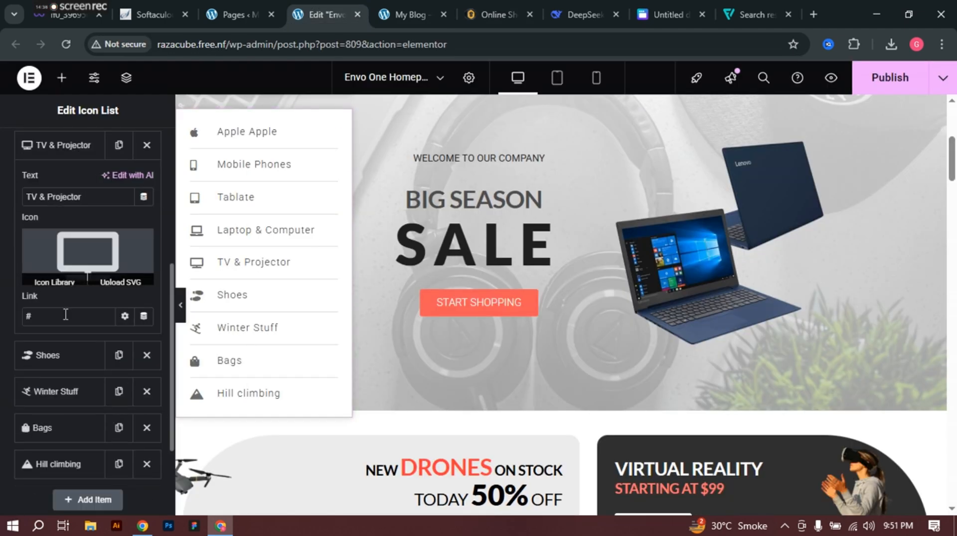
Step: Collapse TV & Projector and relabel the Shoes entry as 'Audio'
{"action": "left_click", "coordinate": [63, 149]}
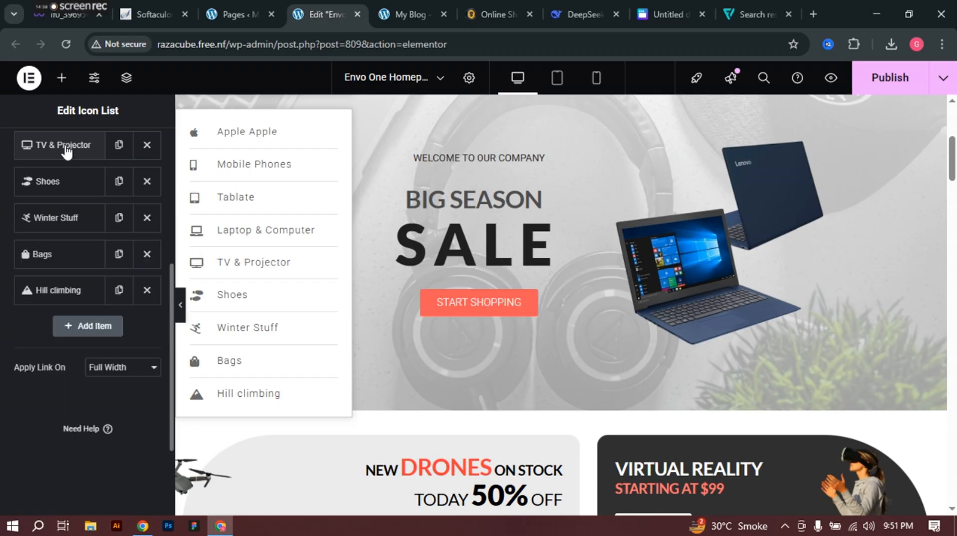
{"action": "left_click", "coordinate": [64, 189]}
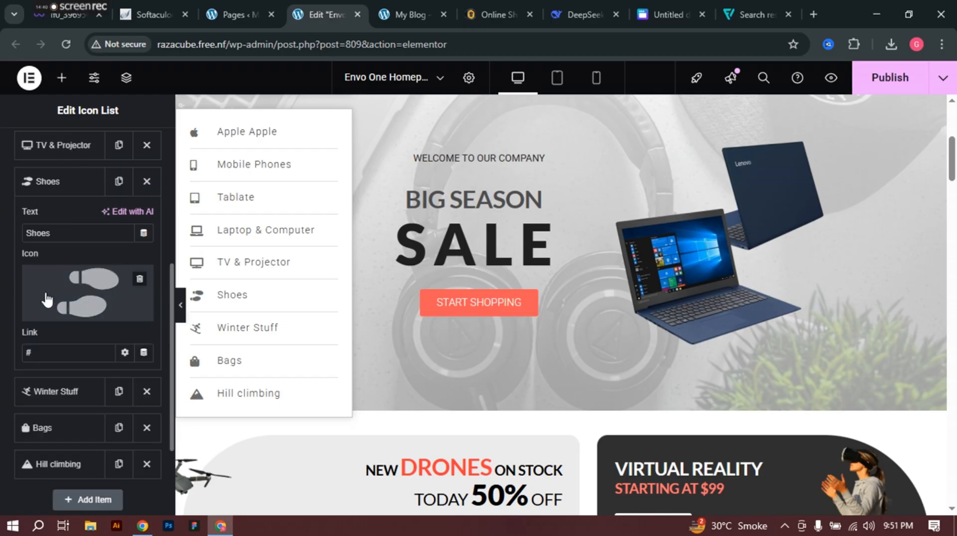
{"action": "double_click", "coordinate": [74, 233]}
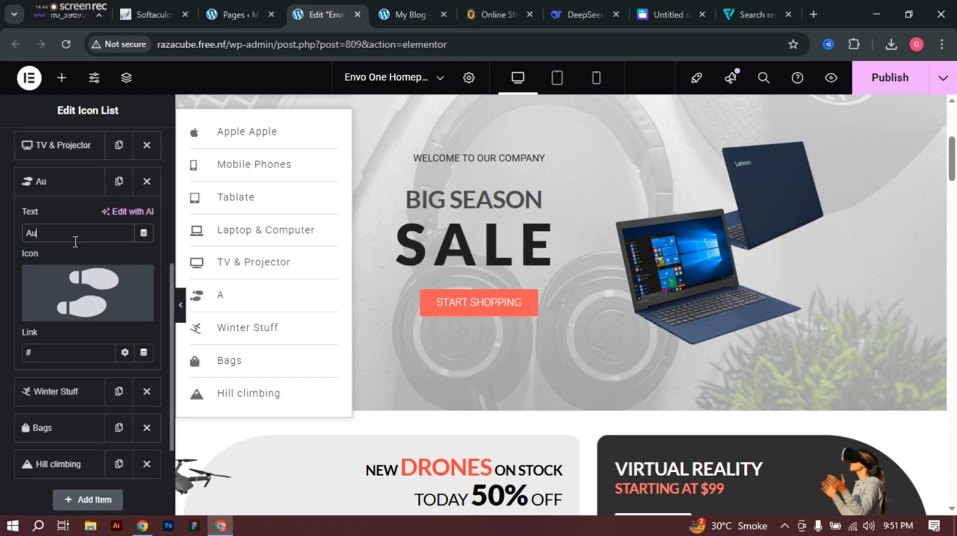
{"action": "type", "text": "dion"}
{"action": "key", "text": "BackSpace"}
Step: Give the Audio entry the Music icon, after trying the audio-related icons
{"action": "left_click", "coordinate": [73, 305]}
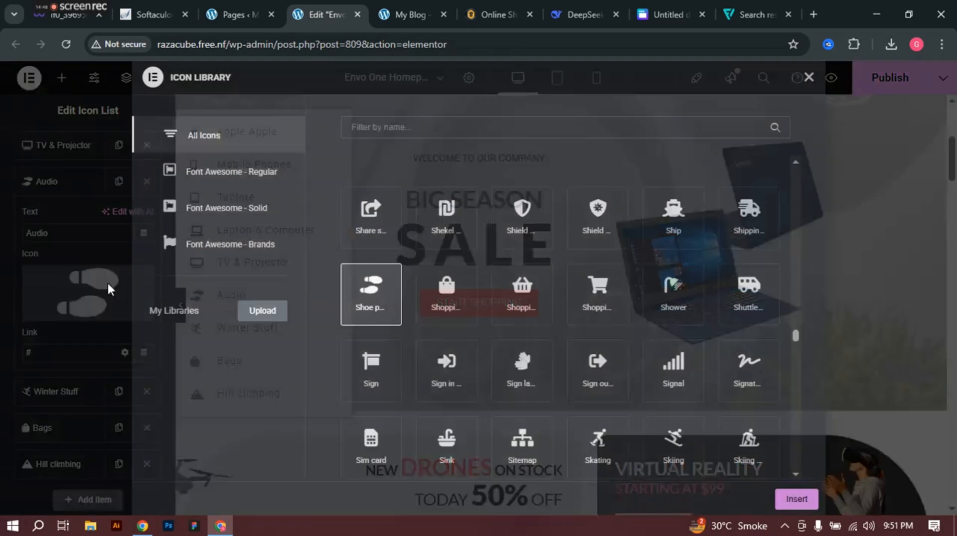
{"action": "left_click", "coordinate": [427, 130]}
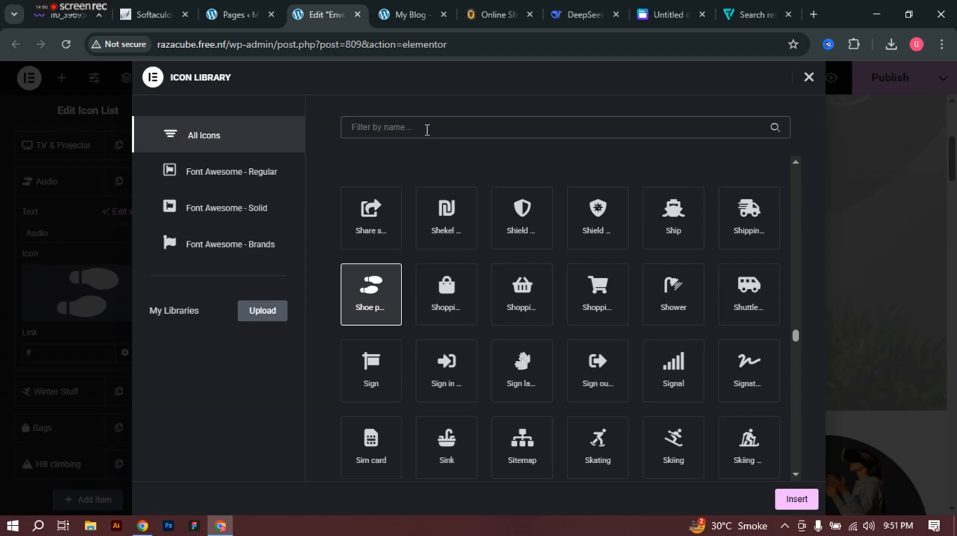
{"action": "type", "text": "adu"}
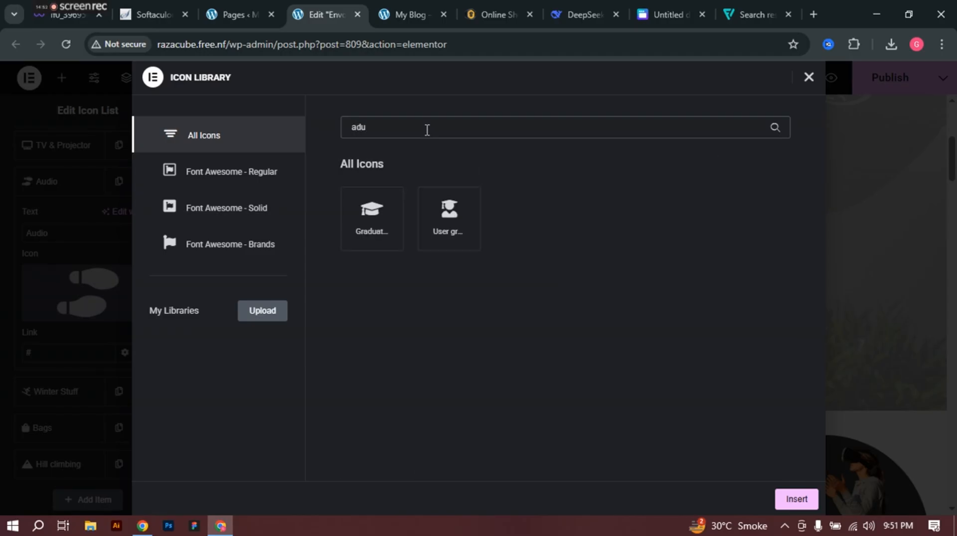
{"action": "key", "text": "BackSpace"}
{"action": "key", "text": "BackSpace"}
{"action": "type", "text": "udi"}
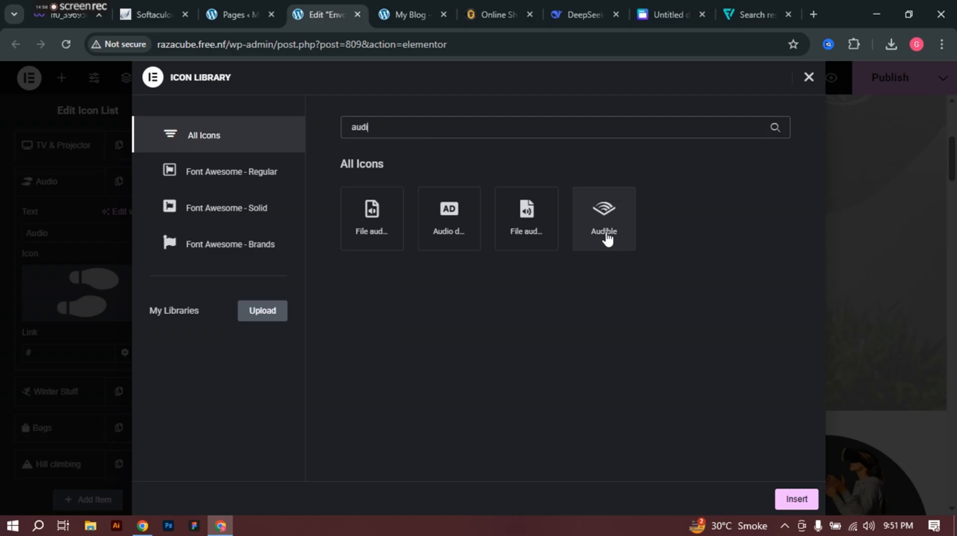
{"action": "left_click", "coordinate": [447, 219]}
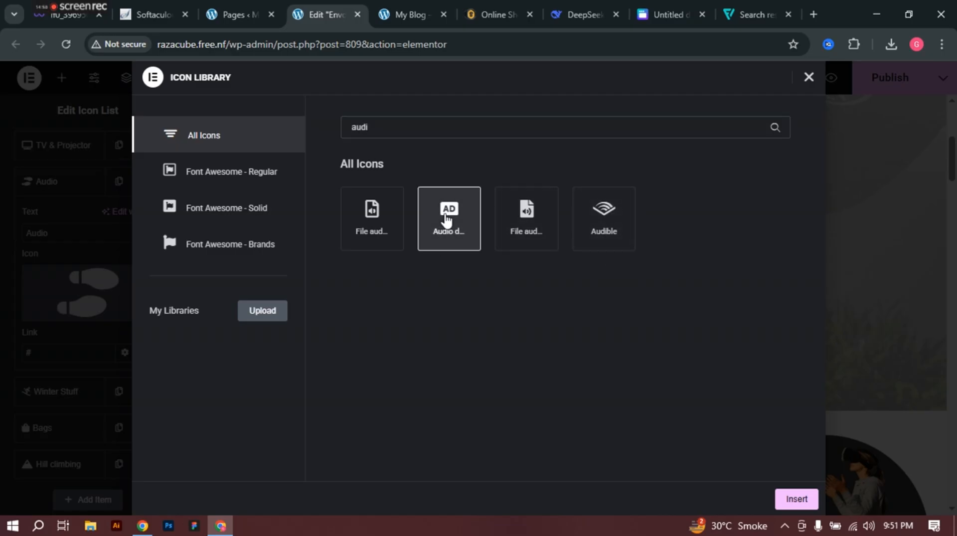
{"action": "left_click", "coordinate": [371, 240]}
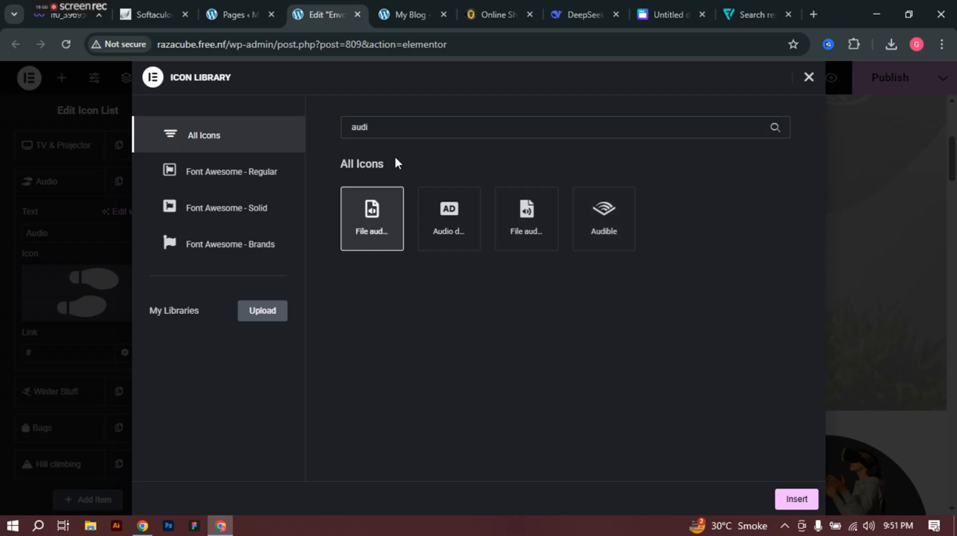
{"action": "double_click", "coordinate": [406, 131]}
{"action": "type", "text": "musik"}
{"action": "key", "text": "BackSpace"}
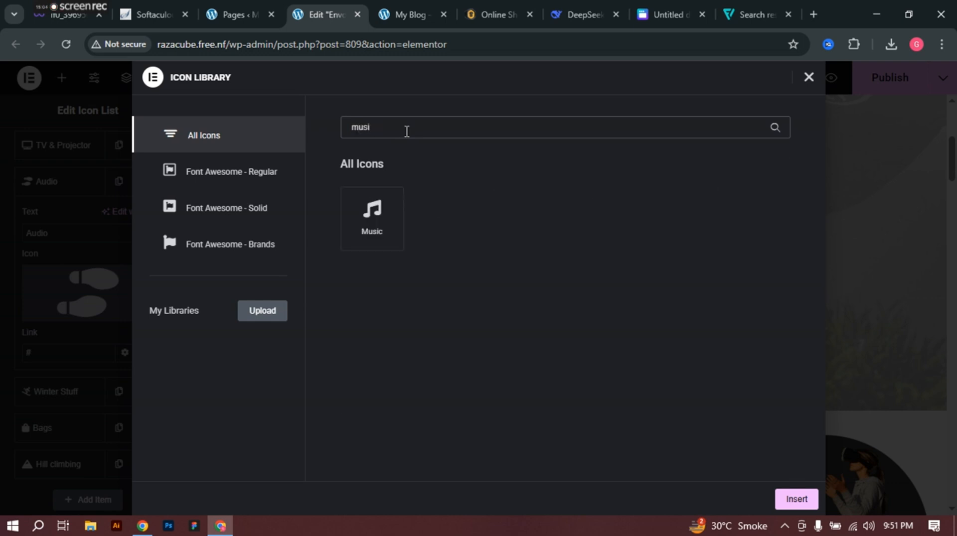
{"action": "left_click", "coordinate": [381, 225]}
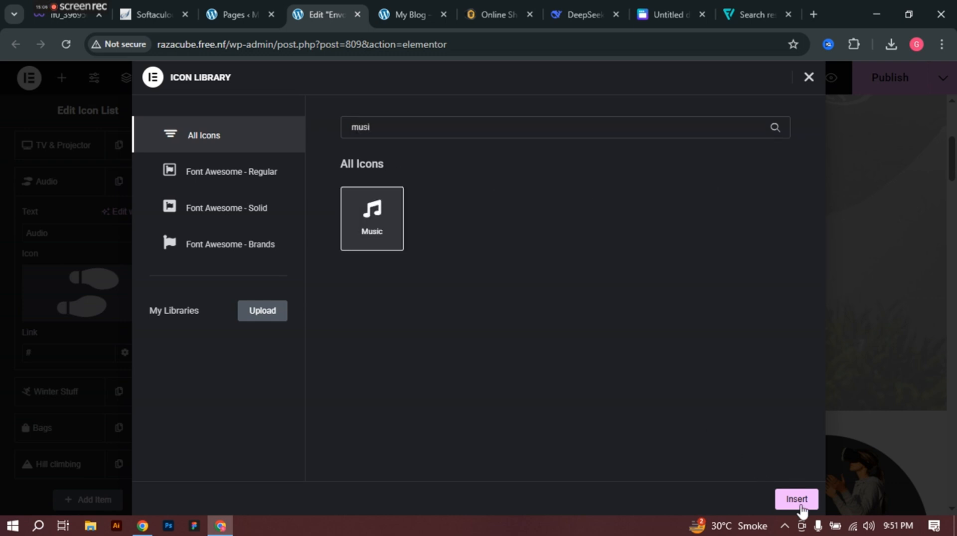
{"action": "left_click", "coordinate": [797, 499]}
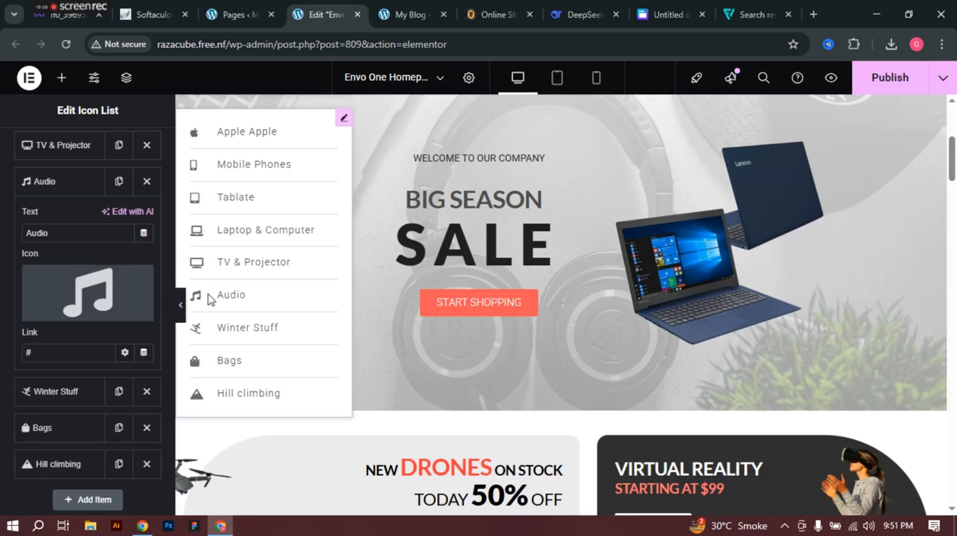
{"action": "left_click", "coordinate": [476, 6]}
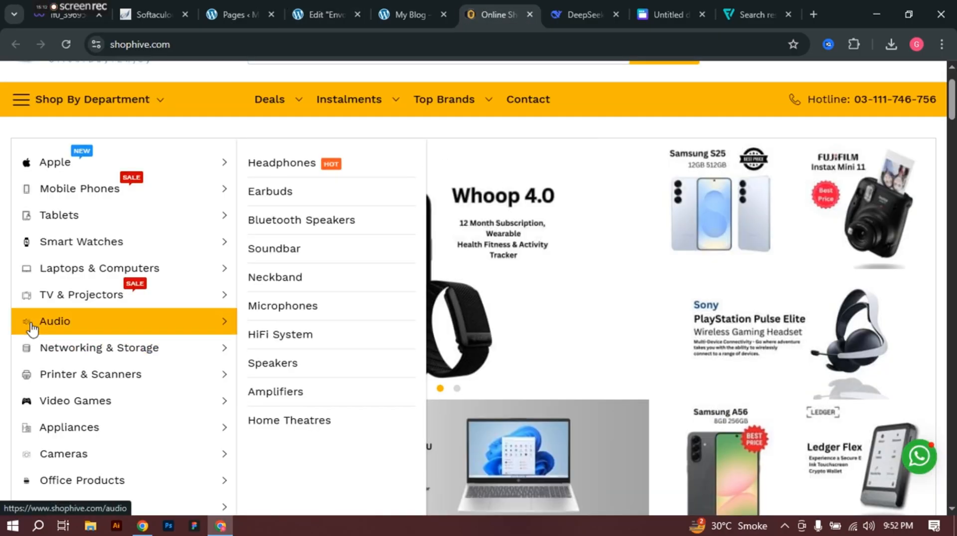
{"action": "mouse_move", "coordinate": [34, 360]}
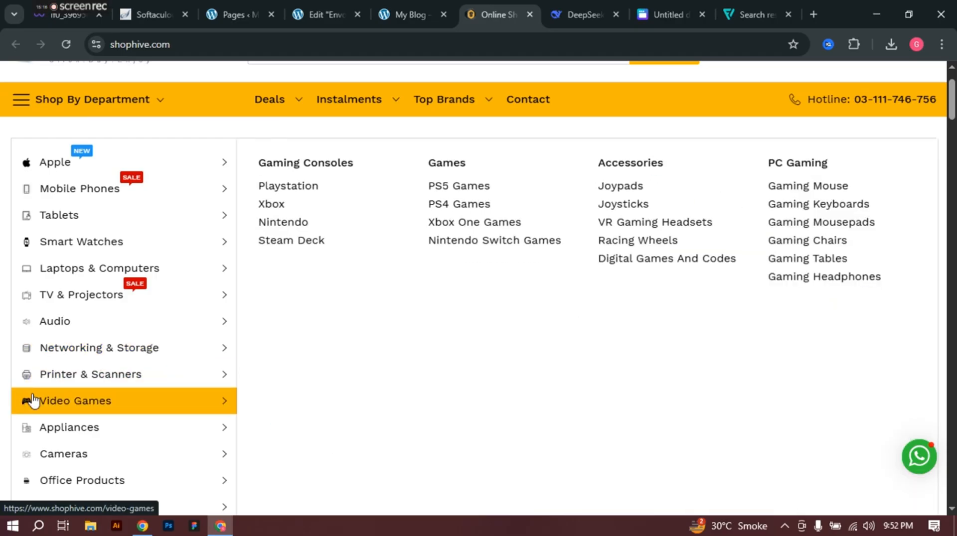
{"action": "left_click", "coordinate": [316, 1]}
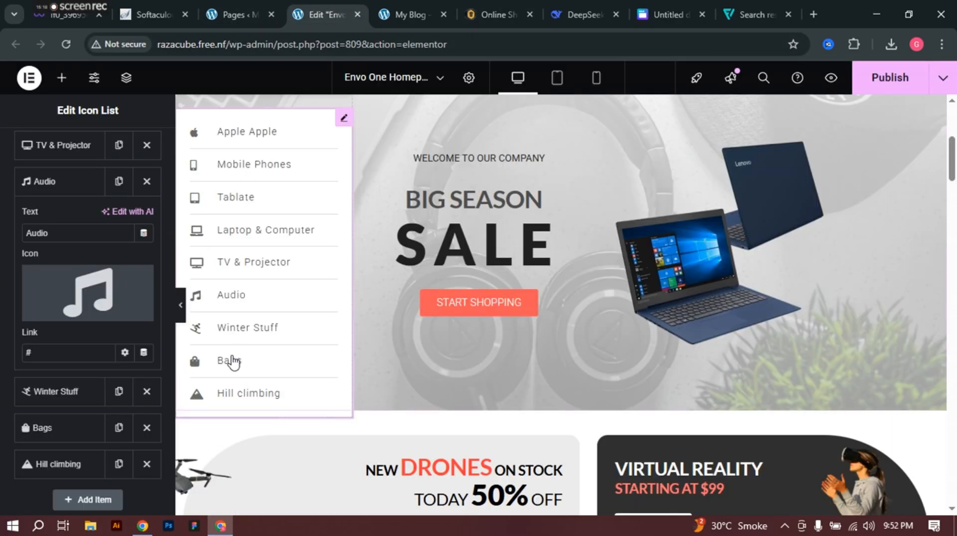
Step: Add three list items, then delete the three placeholder List Item rows after Hill climbing
{"action": "scroll", "coordinate": [54, 342], "scroll_direction": "down", "scroll_amount": 2}
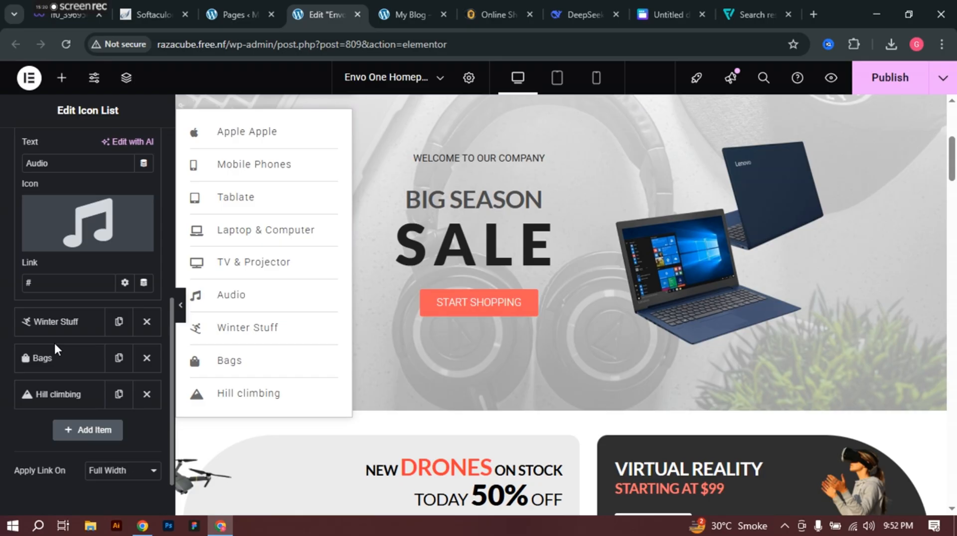
{"action": "left_click", "coordinate": [97, 433]}
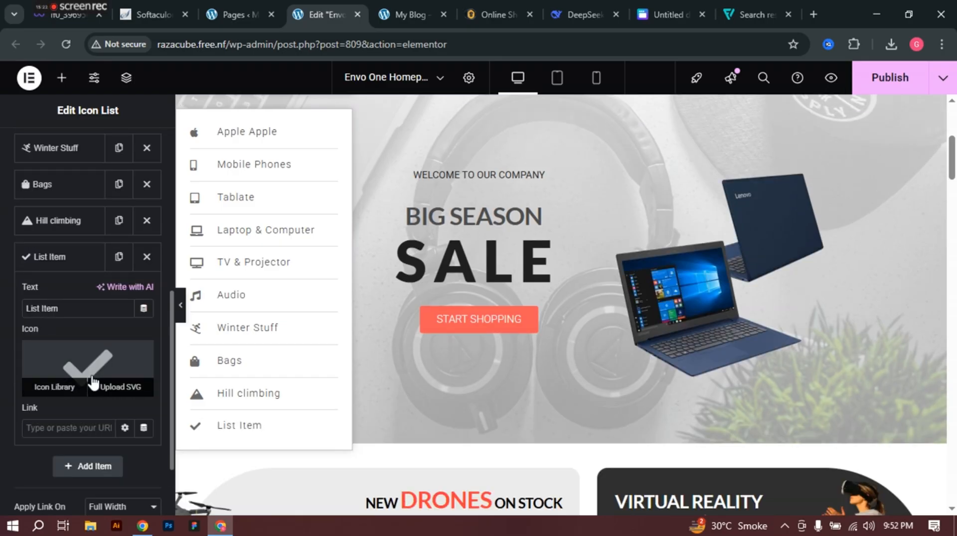
{"action": "left_click", "coordinate": [99, 468]}
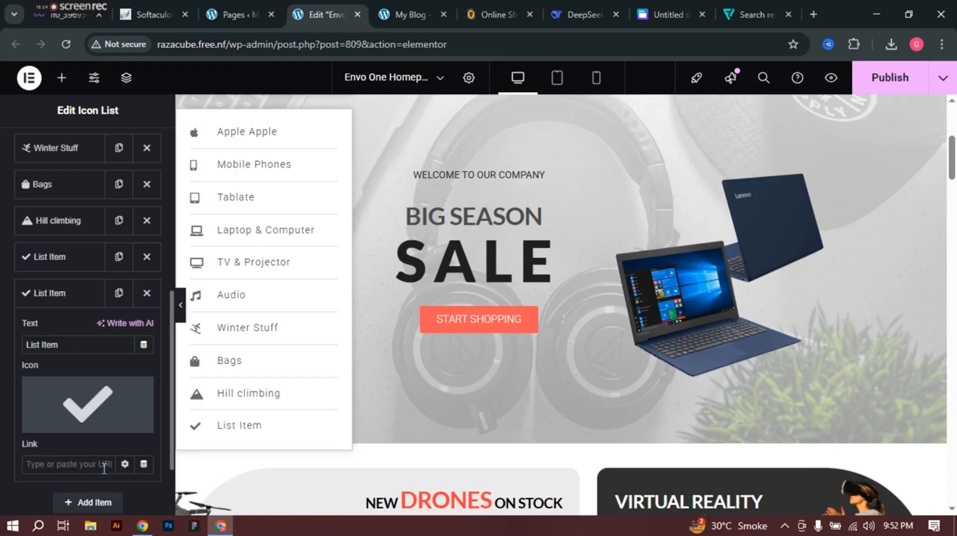
{"action": "scroll", "coordinate": [44, 399], "scroll_direction": "down", "scroll_amount": 2}
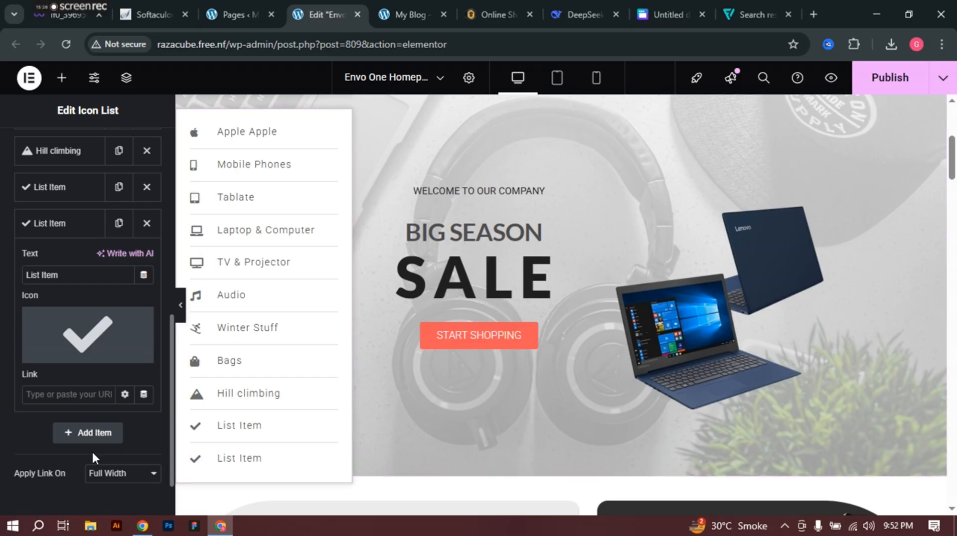
{"action": "left_click", "coordinate": [94, 435]}
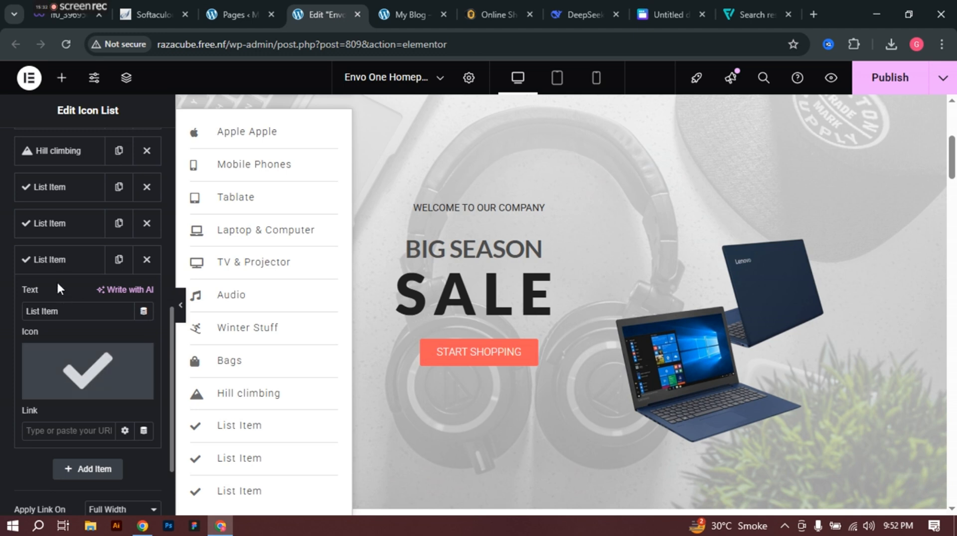
{"action": "left_click", "coordinate": [147, 259]}
{"action": "left_click", "coordinate": [147, 223]}
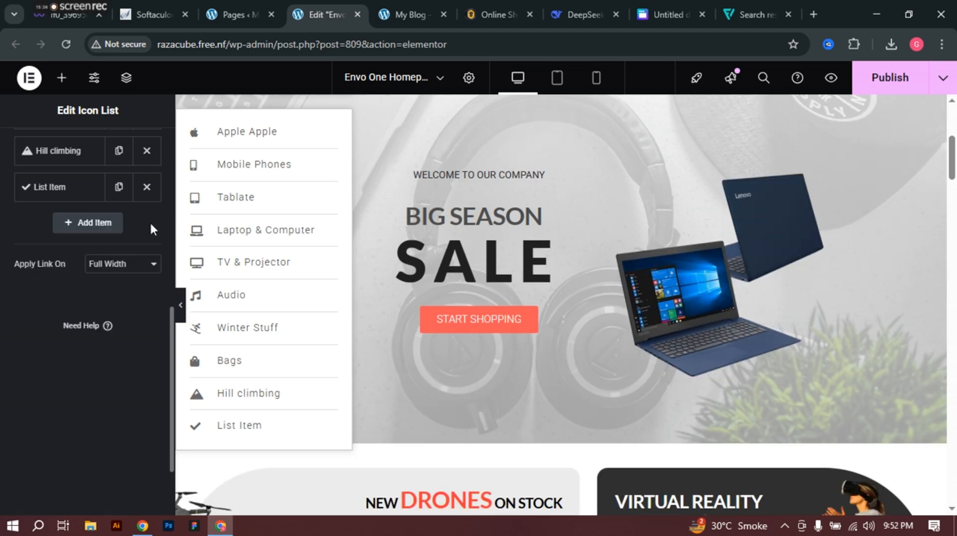
{"action": "scroll", "coordinate": [146, 222], "scroll_direction": "up", "scroll_amount": 3}
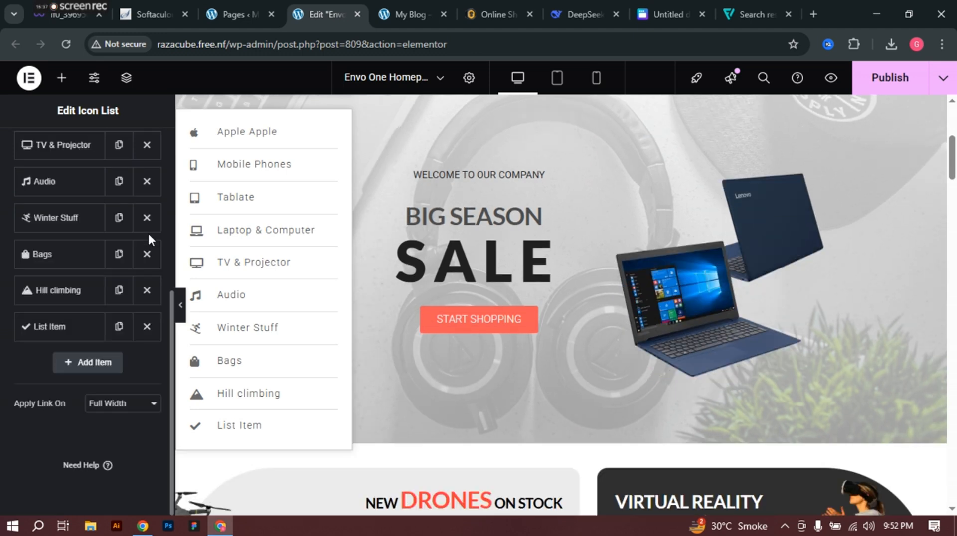
{"action": "left_click", "coordinate": [146, 327]}
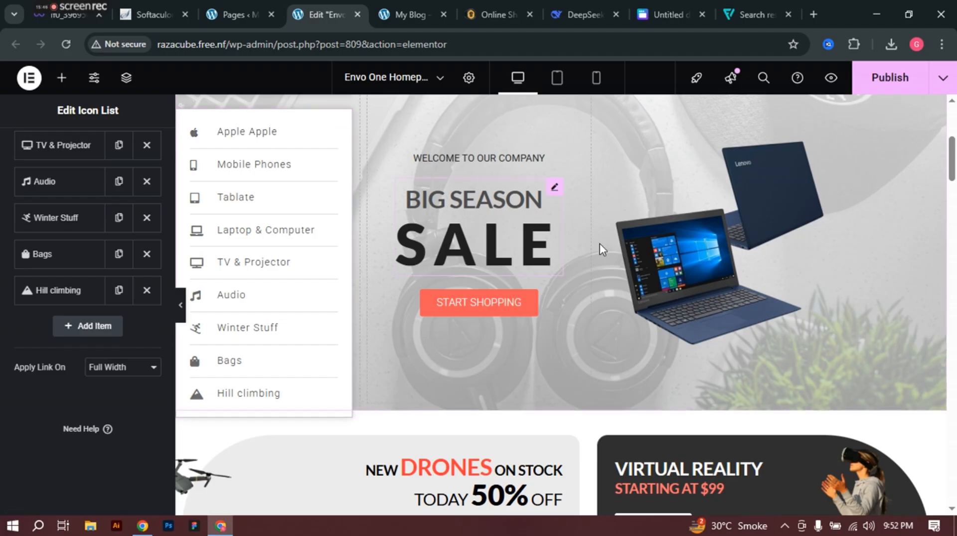
{"action": "scroll", "coordinate": [605, 213], "scroll_direction": "up", "scroll_amount": 1}
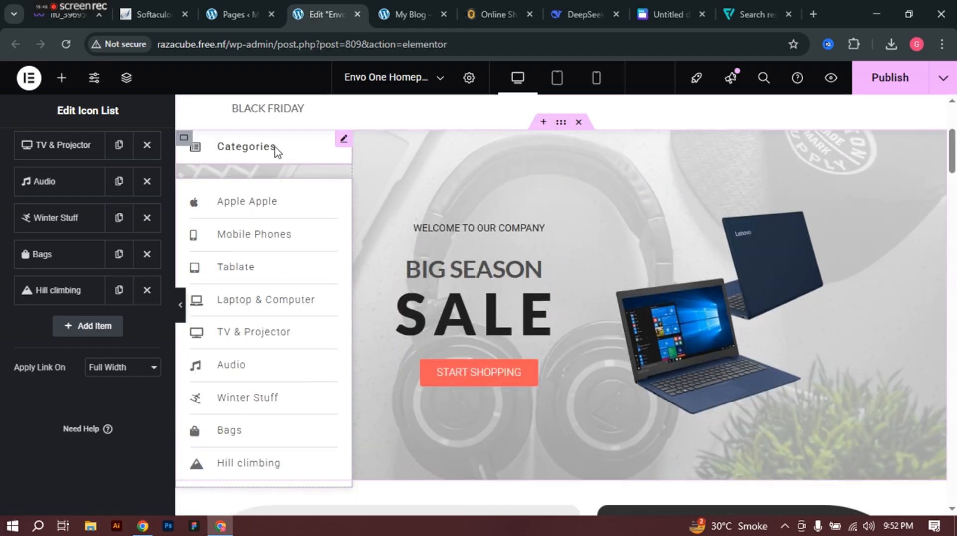
Step: Open the Categories heading widget and expand its Categories item to view text, icon and link
{"action": "left_click", "coordinate": [345, 141]}
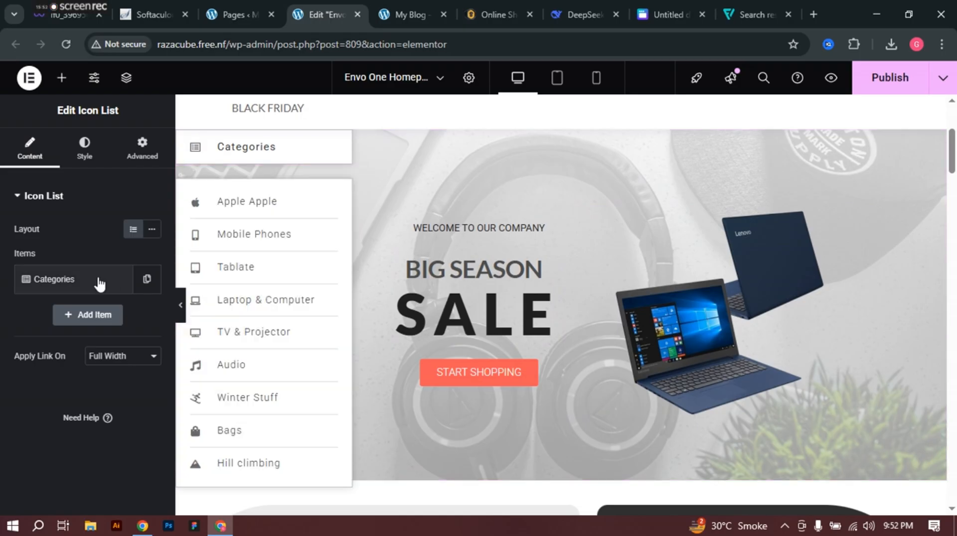
{"action": "left_click", "coordinate": [99, 283]}
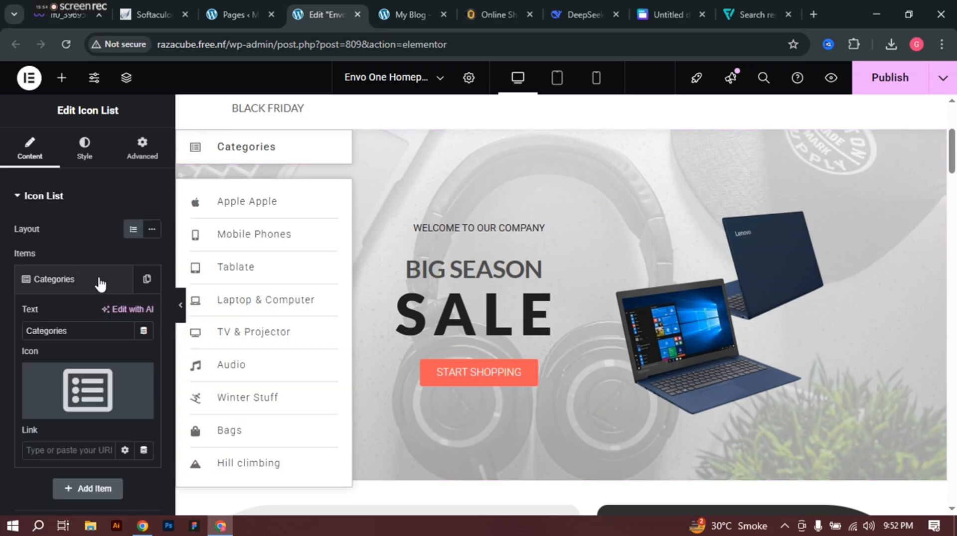
{"action": "mouse_move", "coordinate": [84, 401]}
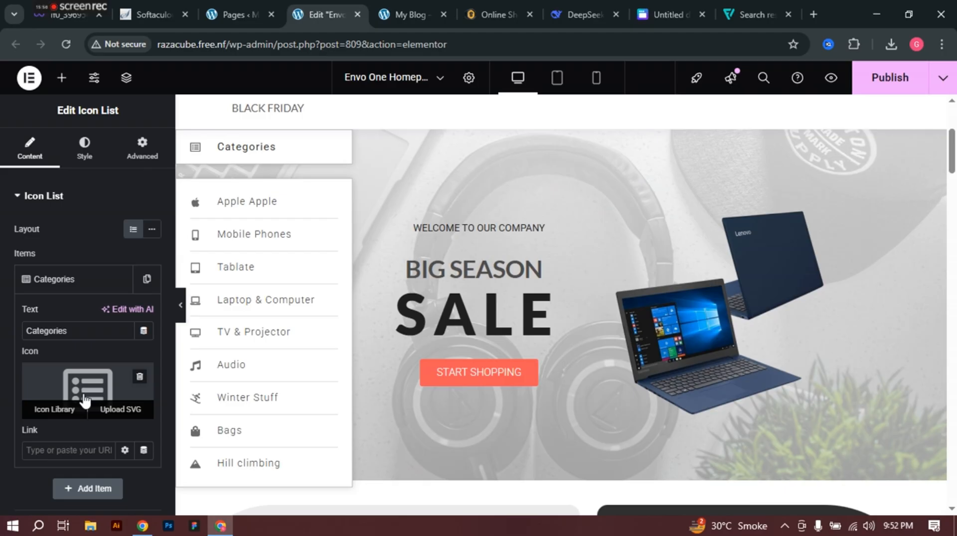
{"action": "scroll", "coordinate": [97, 342], "scroll_direction": "down", "scroll_amount": 2}
{"action": "scroll", "coordinate": [94, 339], "scroll_direction": "up", "scroll_amount": 2}
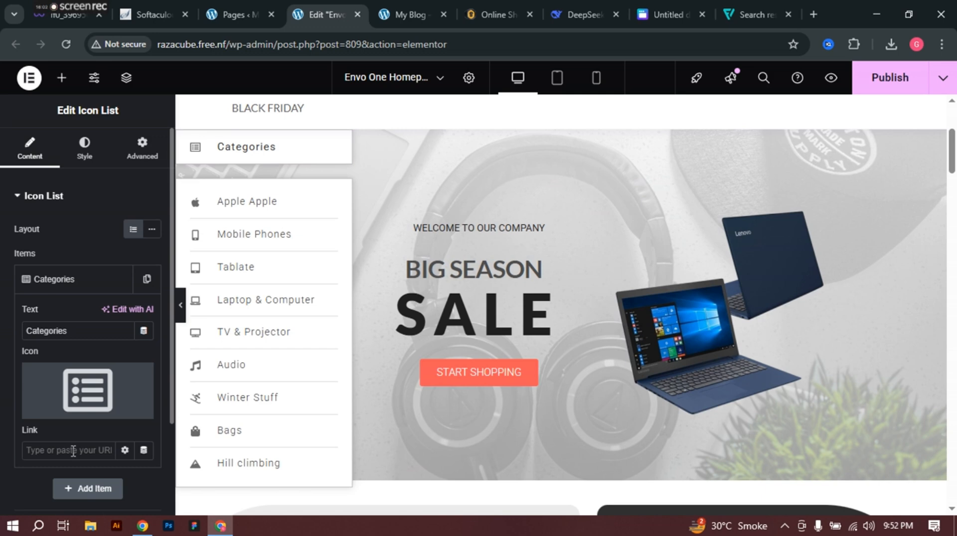
{"action": "left_click", "coordinate": [467, 2]}
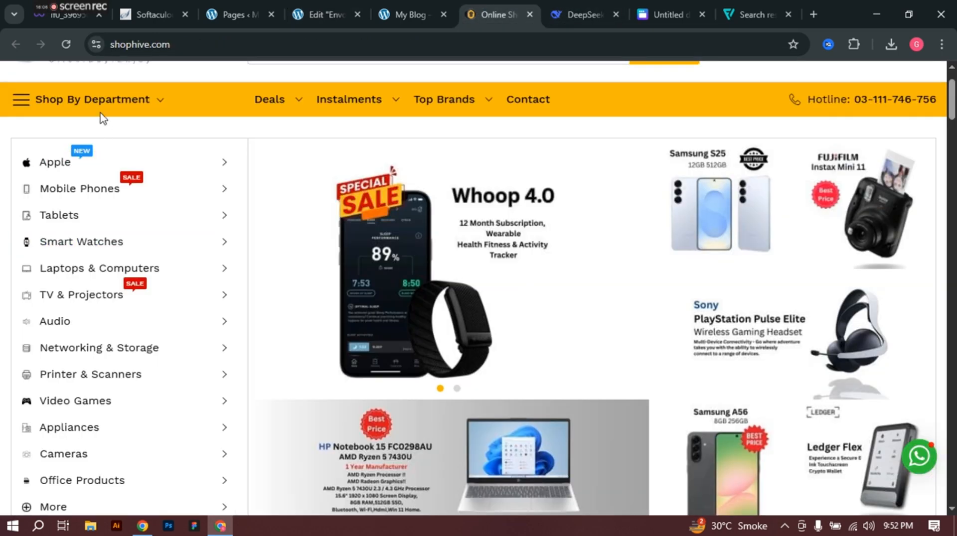
{"action": "mouse_move", "coordinate": [371, 112]}
{"action": "scroll", "coordinate": [223, 319], "scroll_direction": "down", "scroll_amount": 10}
{"action": "scroll", "coordinate": [222, 318], "scroll_direction": "up", "scroll_amount": 10}
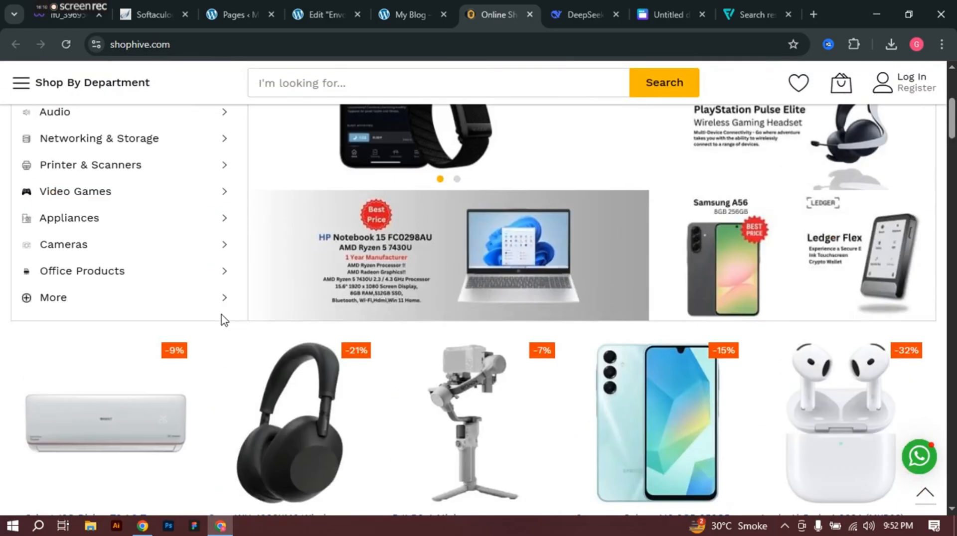
{"action": "left_click", "coordinate": [363, 16]}
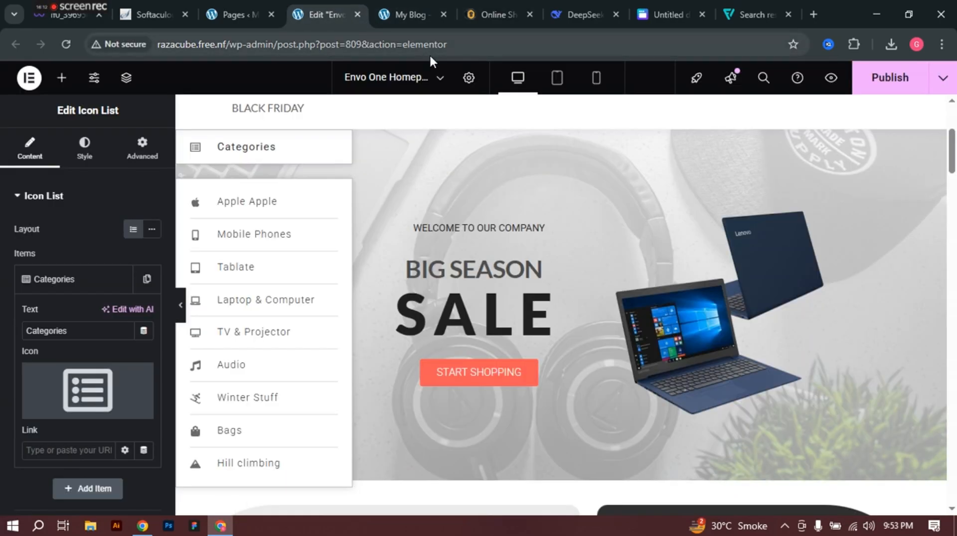
Step: Select the drone banner image and heading, then open the Recent/Featured/Sale product tabs widget
{"action": "scroll", "coordinate": [602, 199], "scroll_direction": "down", "scroll_amount": 4}
{"action": "scroll", "coordinate": [614, 206], "scroll_direction": "down", "scroll_amount": 4}
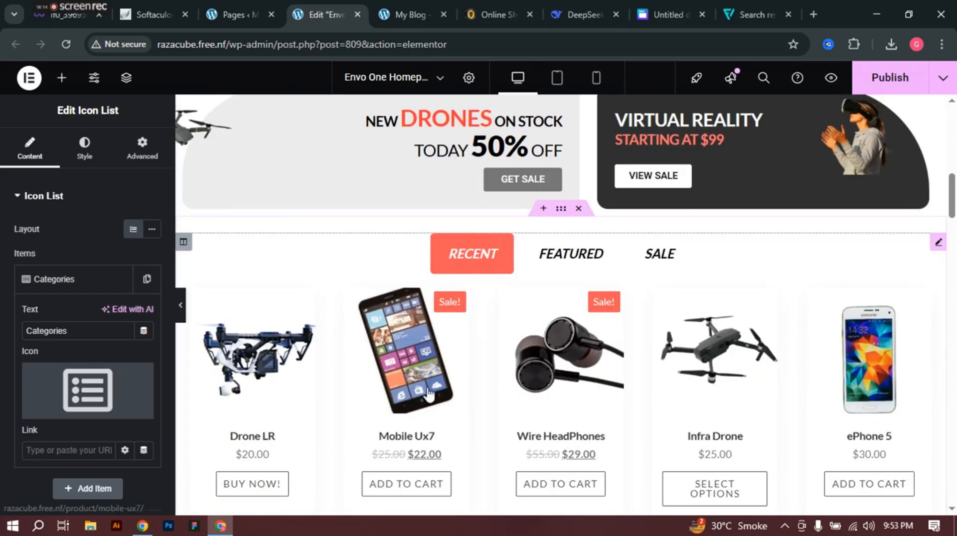
{"action": "scroll", "coordinate": [199, 207], "scroll_direction": "up", "scroll_amount": 3}
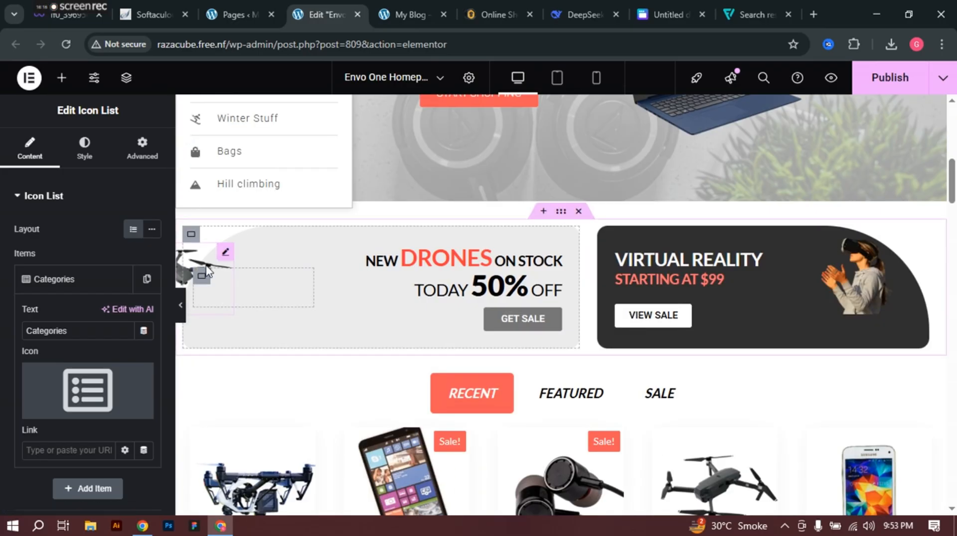
{"action": "left_click", "coordinate": [219, 259]}
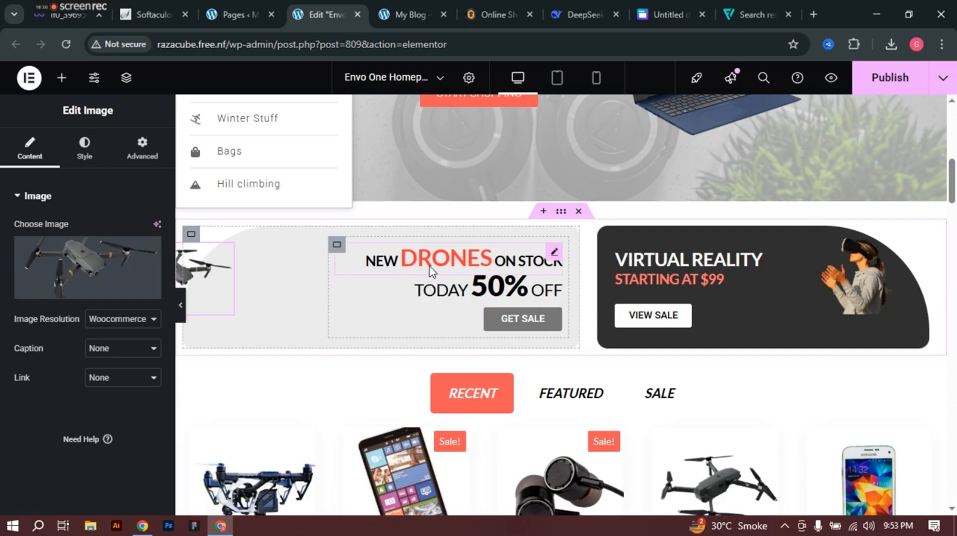
{"action": "left_click", "coordinate": [407, 265]}
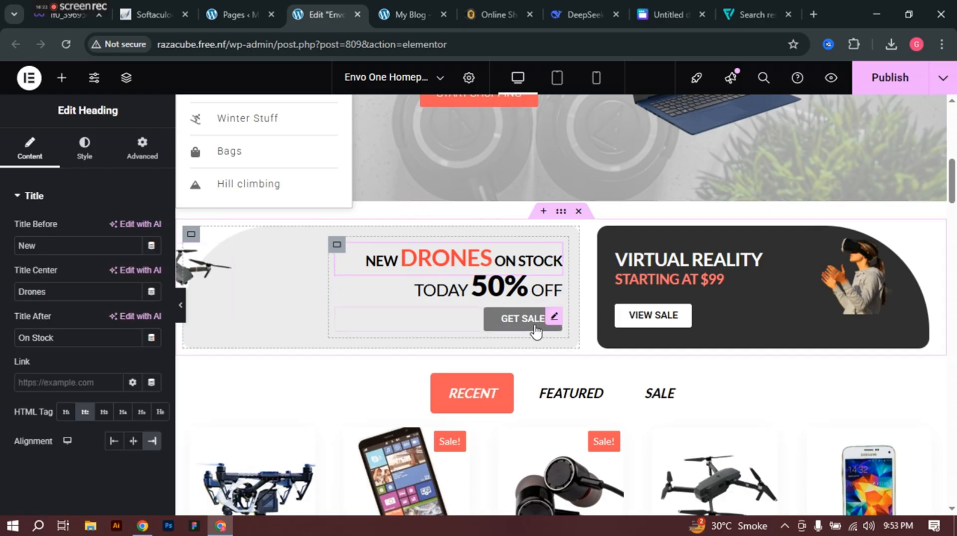
{"action": "scroll", "coordinate": [514, 321], "scroll_direction": "down", "scroll_amount": 3}
{"action": "scroll", "coordinate": [514, 321], "scroll_direction": "down", "scroll_amount": 1}
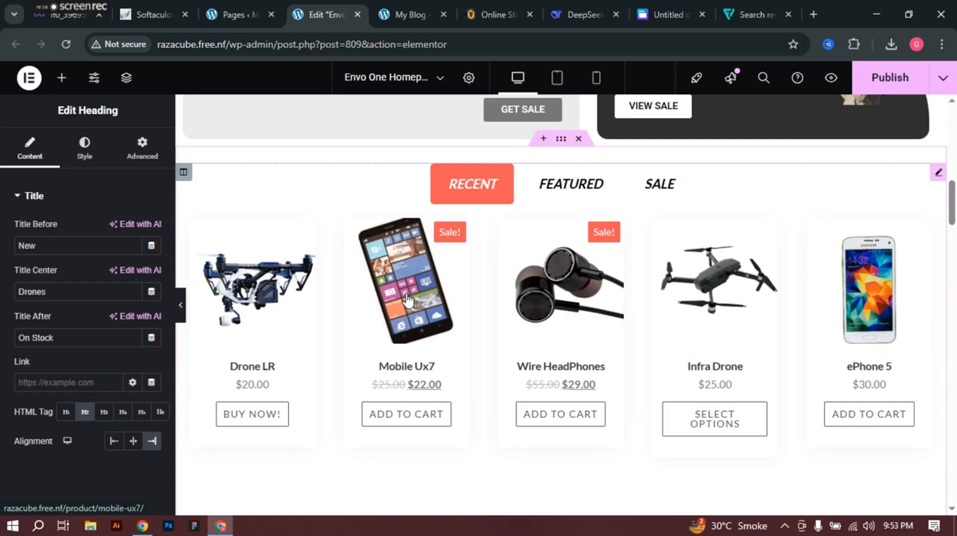
{"action": "scroll", "coordinate": [407, 299], "scroll_direction": "down", "scroll_amount": 1}
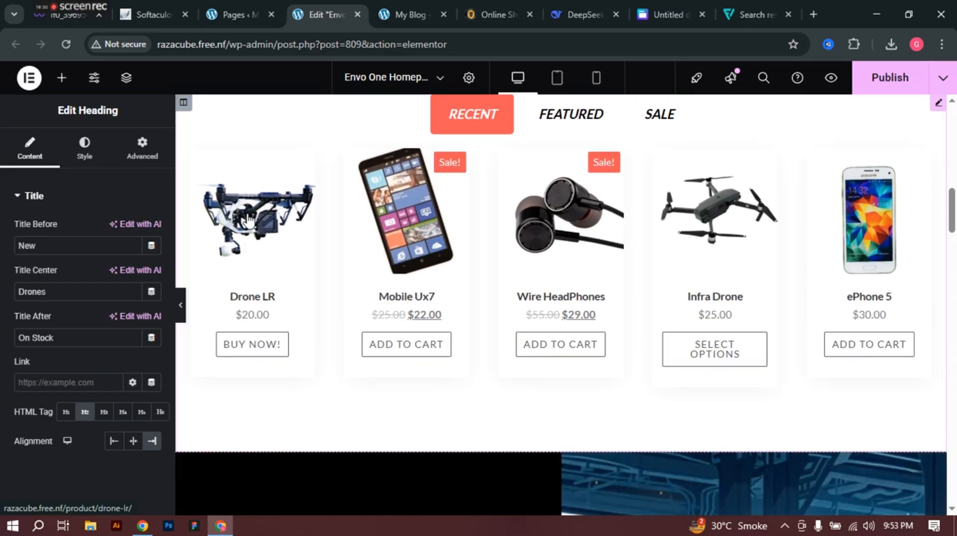
{"action": "left_click", "coordinate": [248, 219]}
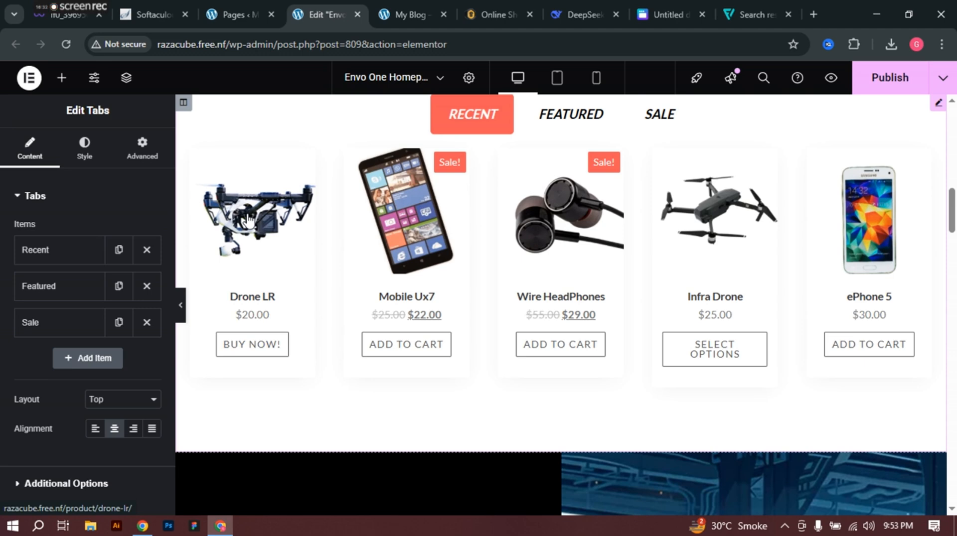
Step: Change the Recent tab's products shortcode to limit="6" columns="6"
{"action": "scroll", "coordinate": [248, 219], "scroll_direction": "up", "scroll_amount": 1}
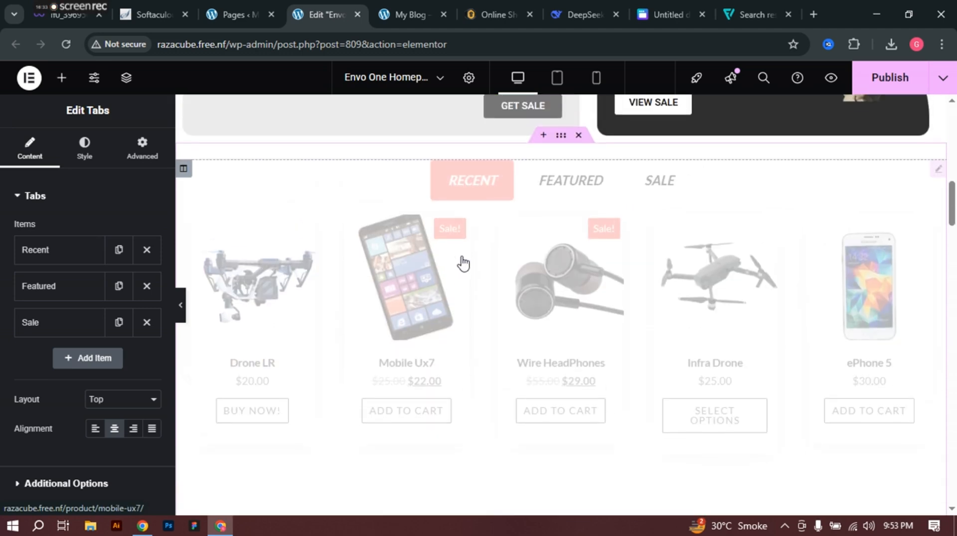
{"action": "left_click", "coordinate": [47, 251]}
{"action": "scroll", "coordinate": [70, 335], "scroll_direction": "down", "scroll_amount": 3}
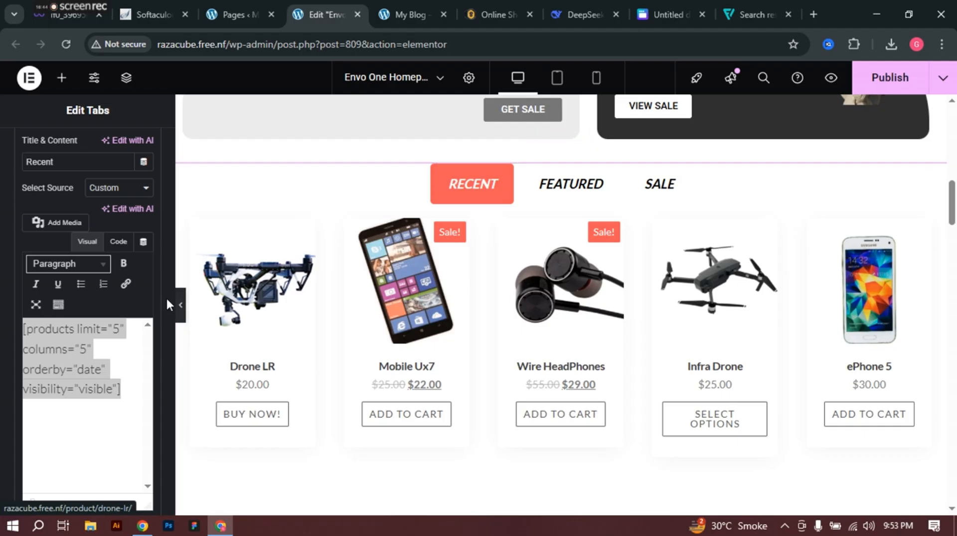
{"action": "left_click", "coordinate": [119, 331]}
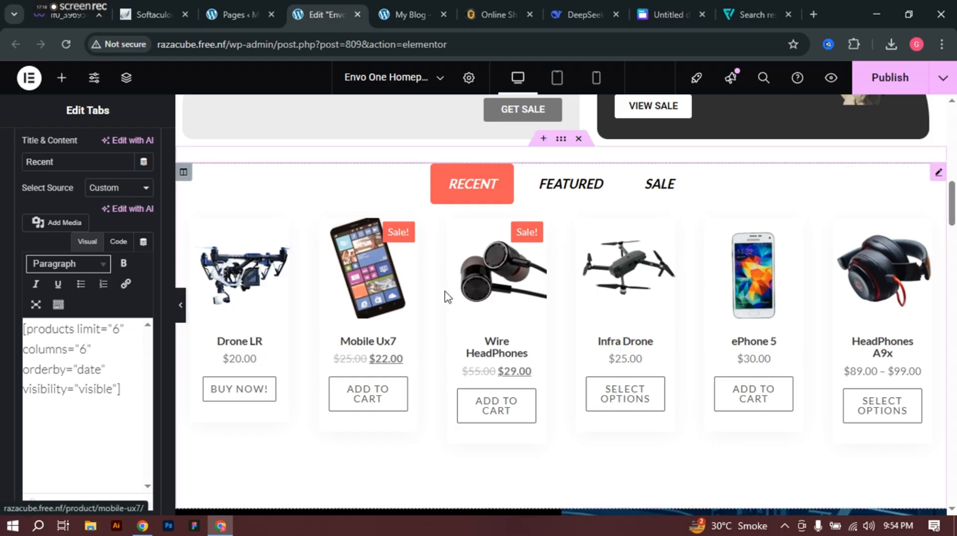
Step: Select the full New Brands heading title text to copy it
{"action": "scroll", "coordinate": [447, 297], "scroll_direction": "down", "scroll_amount": 3}
{"action": "scroll", "coordinate": [447, 297], "scroll_direction": "down", "scroll_amount": 7}
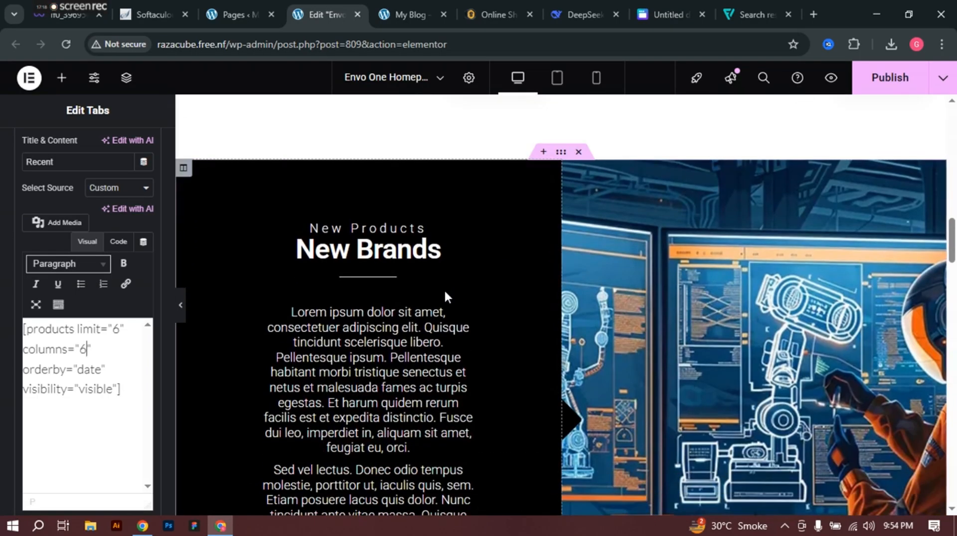
{"action": "scroll", "coordinate": [371, 179], "scroll_direction": "up", "scroll_amount": 1}
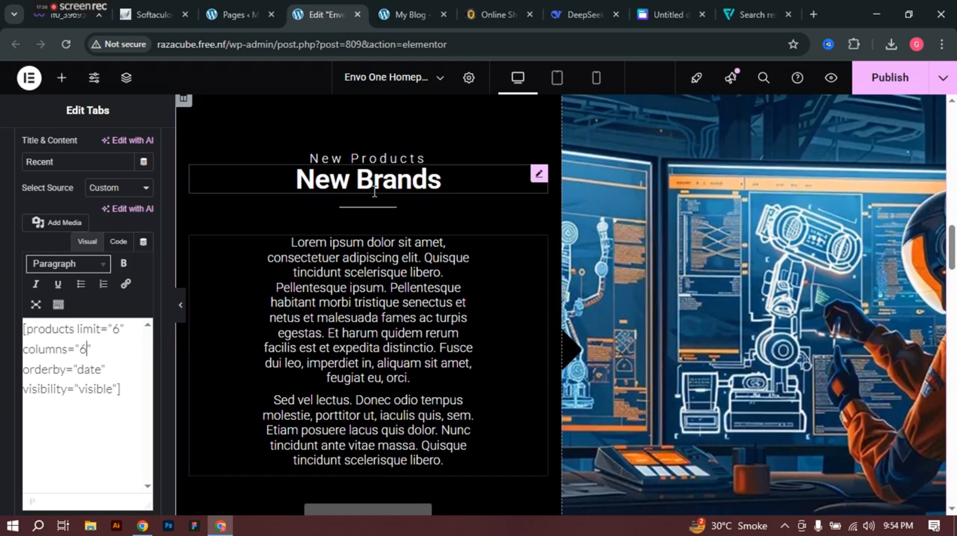
{"action": "left_click", "coordinate": [369, 179]}
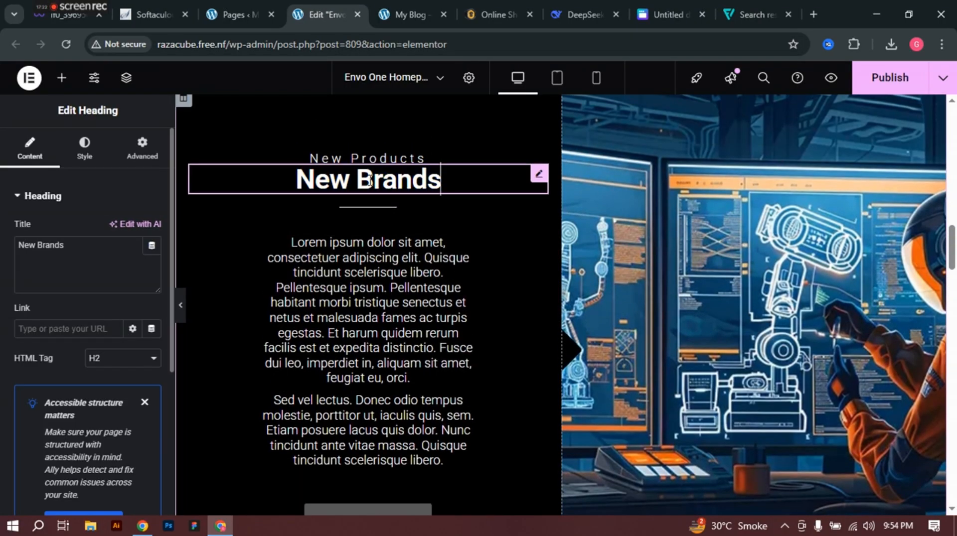
{"action": "triple_click", "coordinate": [85, 253]}
{"action": "key", "text": "ctrl+c"}
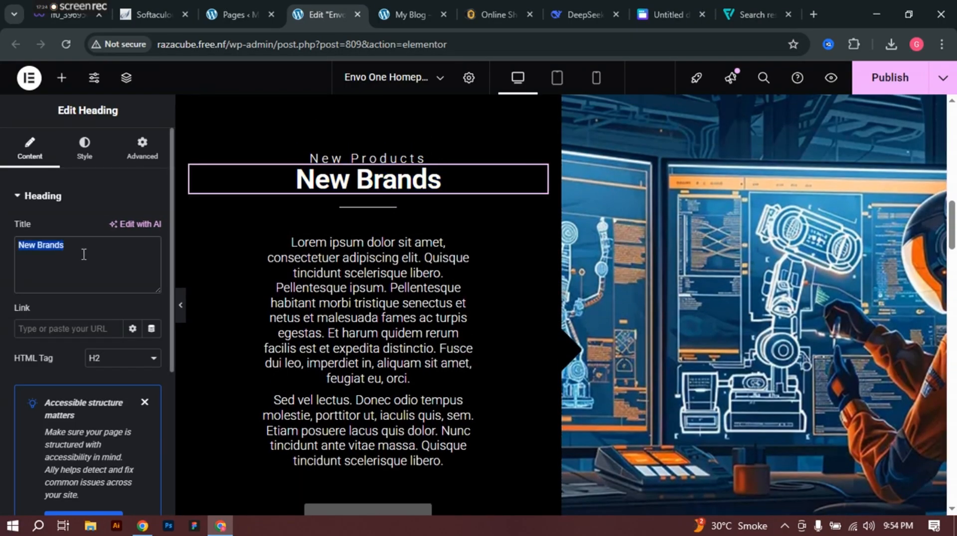
{"action": "left_click", "coordinate": [579, 1]}
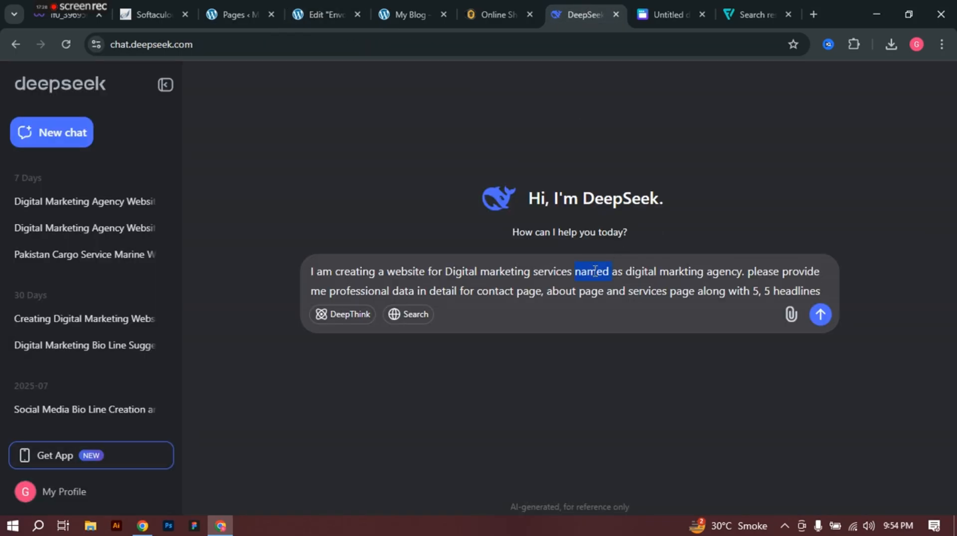
Step: Paste 'New Brands' into the earlier digital marketing agency chat and send it
{"action": "left_click", "coordinate": [61, 201]}
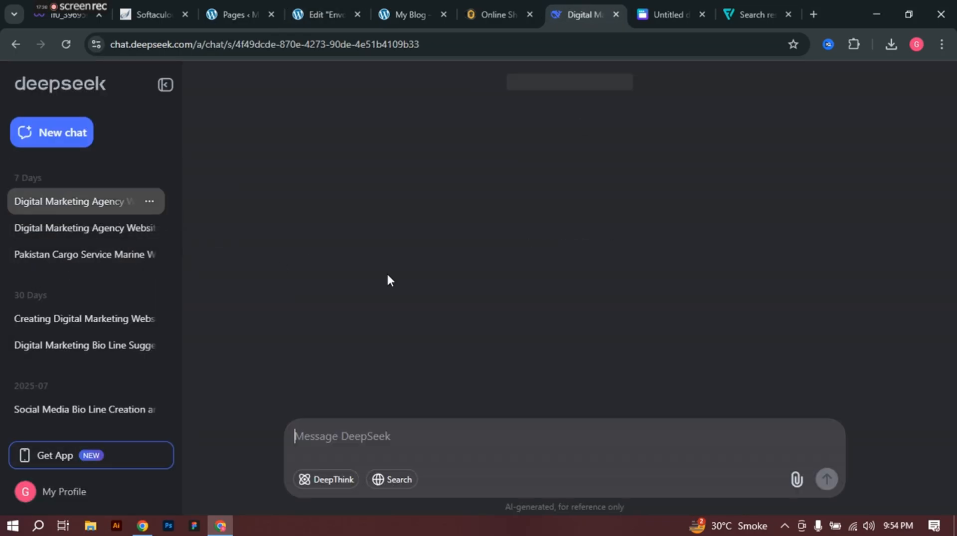
{"action": "key", "text": "ctrl+v"}
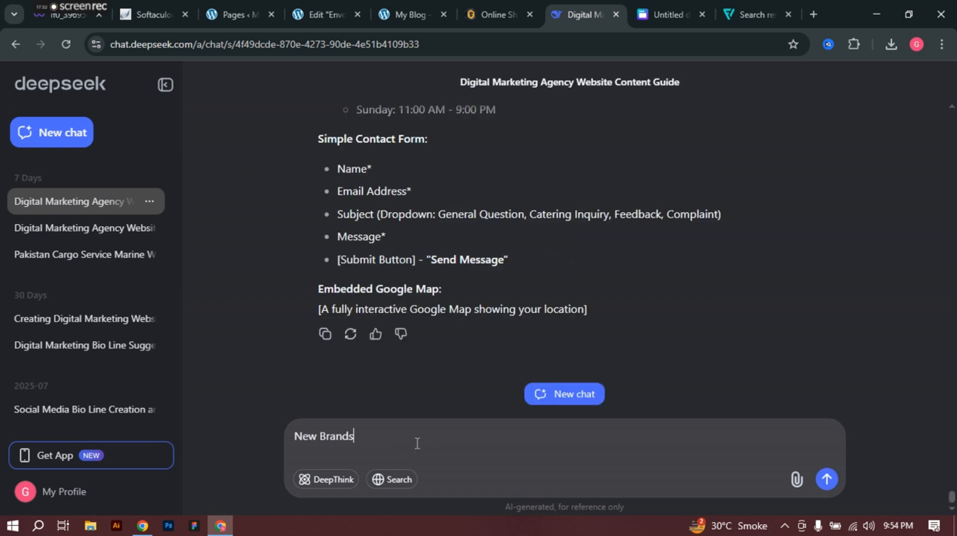
{"action": "key", "text": "Return"}
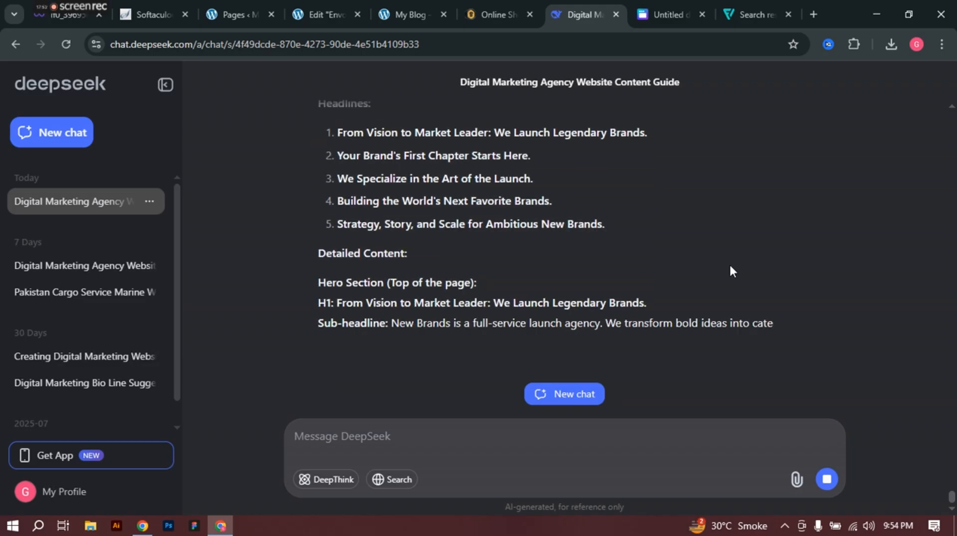
Step: Copy the Hero Section's H1 and sub-headline lines from the reply
{"action": "scroll", "coordinate": [513, 282], "scroll_direction": "up", "scroll_amount": 5}
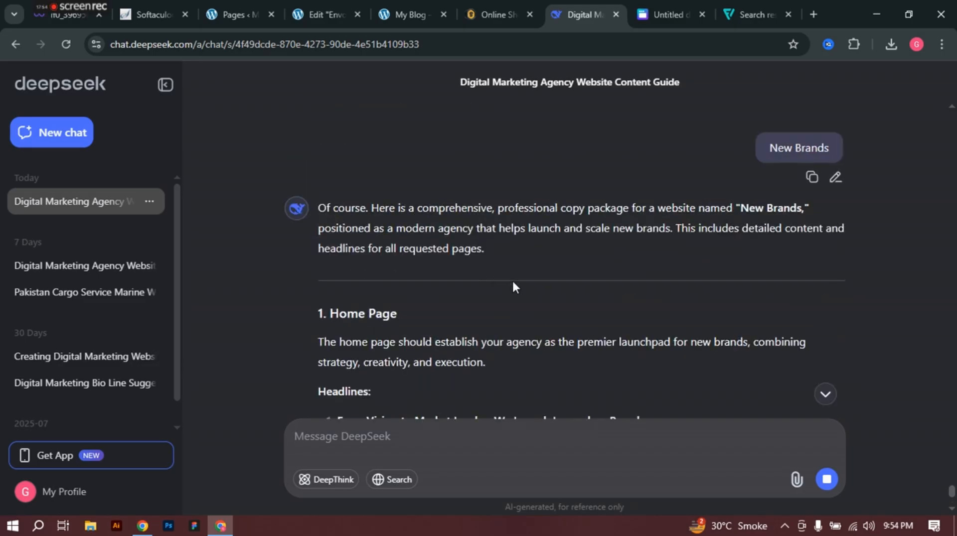
{"action": "scroll", "coordinate": [448, 262], "scroll_direction": "down", "scroll_amount": 3}
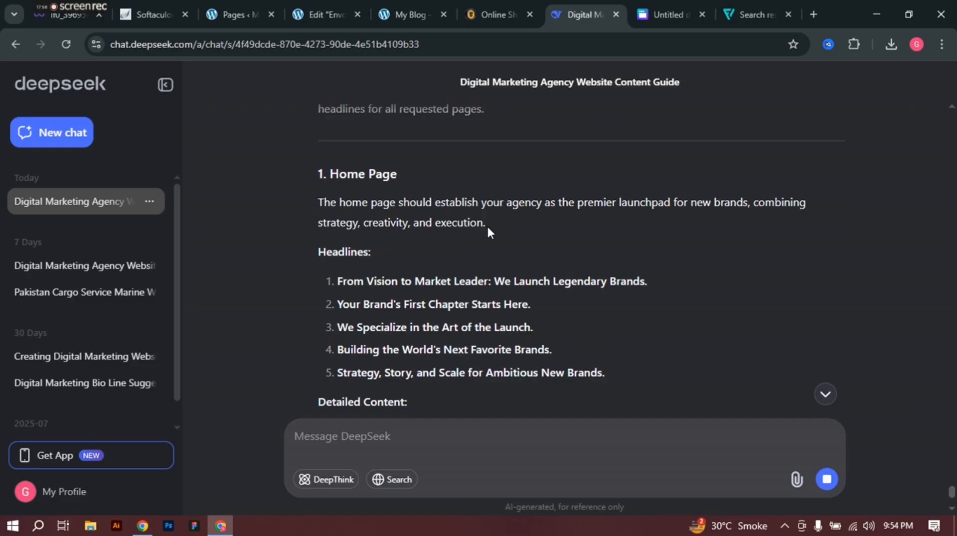
{"action": "scroll", "coordinate": [488, 227], "scroll_direction": "down", "scroll_amount": 5}
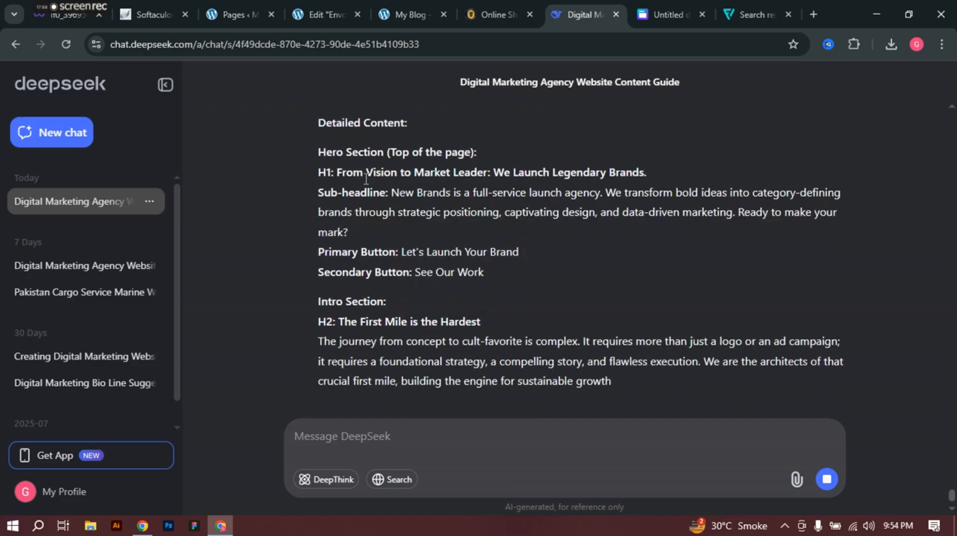
{"action": "left_click_drag", "start_coordinate": [348, 231], "coordinate": [313, 180]}
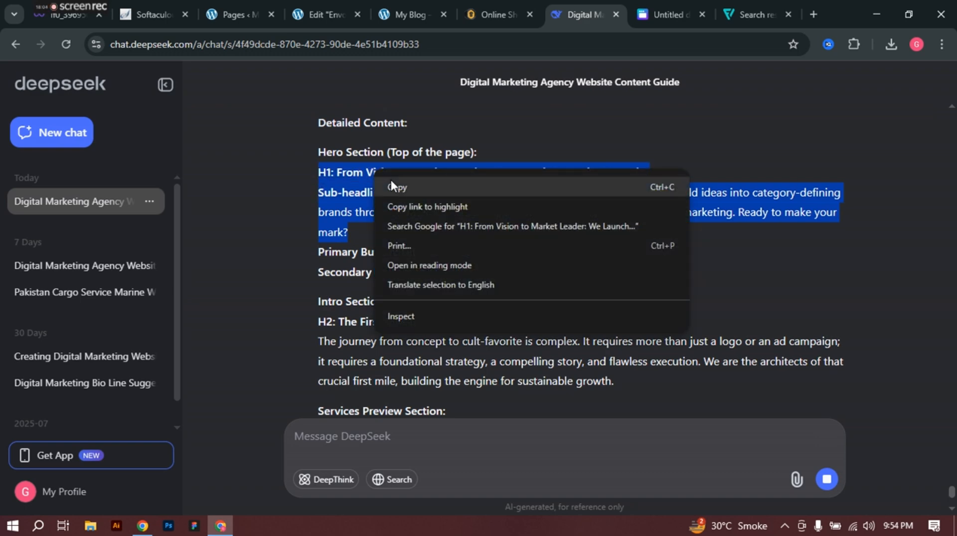
{"action": "left_click", "coordinate": [394, 187]}
{"action": "left_click", "coordinate": [238, 7]}
Step: Replace the Lorem ipsum text under New Brands with the pasted hero headline and sub-headline
{"action": "left_click", "coordinate": [313, 15]}
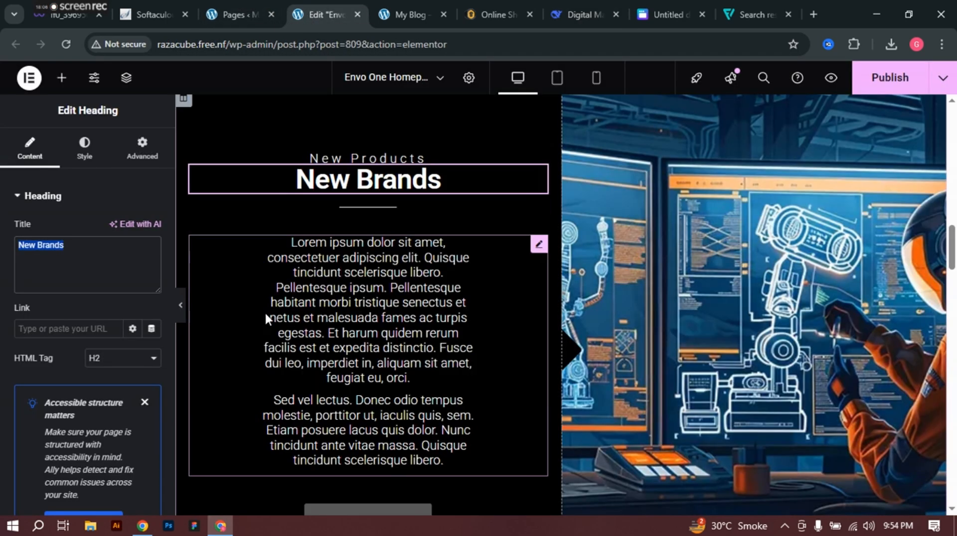
{"action": "left_click", "coordinate": [316, 310]}
{"action": "left_click", "coordinate": [76, 400]}
{"action": "key", "text": "ctrl+a"}
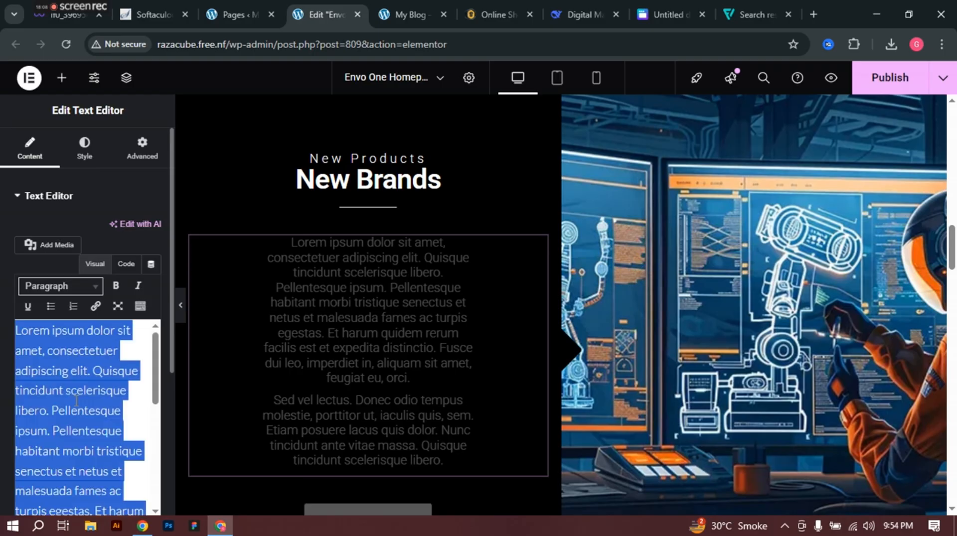
{"action": "key", "text": "ctrl+v"}
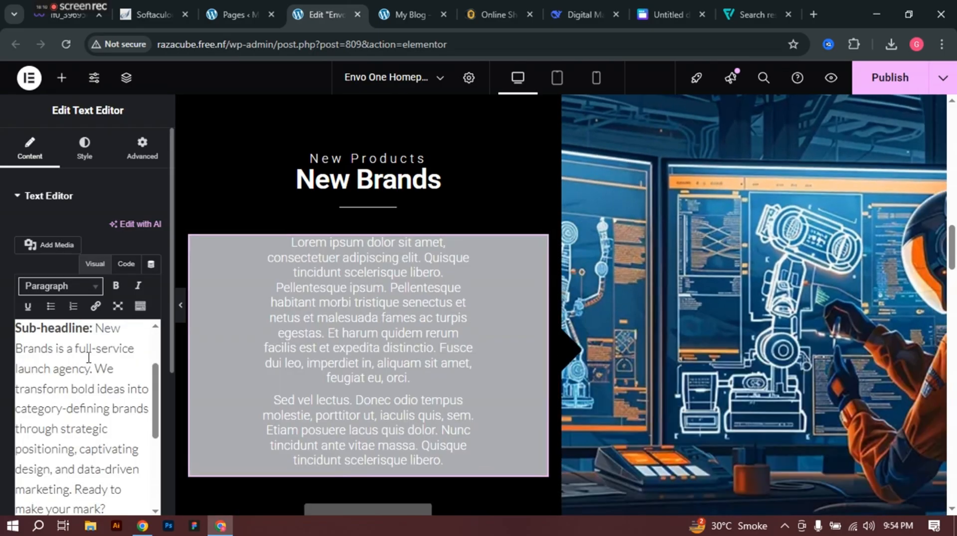
Step: Remove the 'H1:' prefix from the pasted headline
{"action": "scroll", "coordinate": [46, 348], "scroll_direction": "up", "scroll_amount": 2}
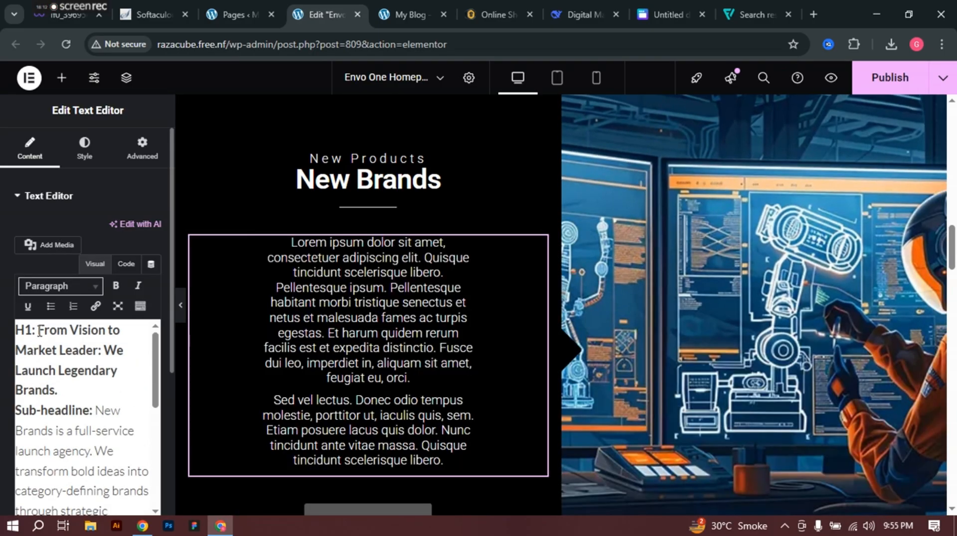
{"action": "left_click", "coordinate": [38, 332]}
{"action": "key", "text": "BackSpace"}
{"action": "key", "text": "BackSpace"}
{"action": "key", "text": "BackSpace"}
{"action": "key", "text": "BackSpace"}
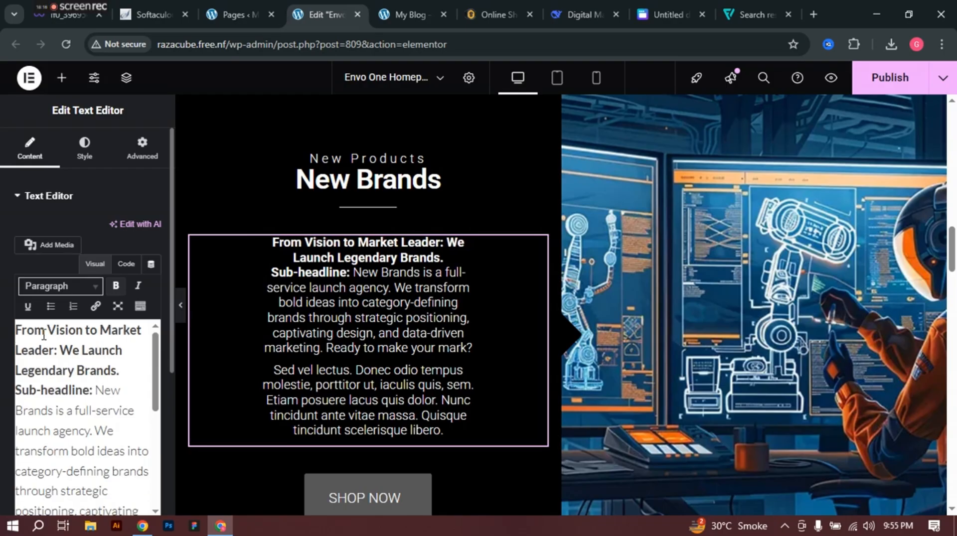
{"action": "type", "text": "H1:"}
{"action": "key", "text": "BackSpace"}
{"action": "key", "text": "BackSpace"}
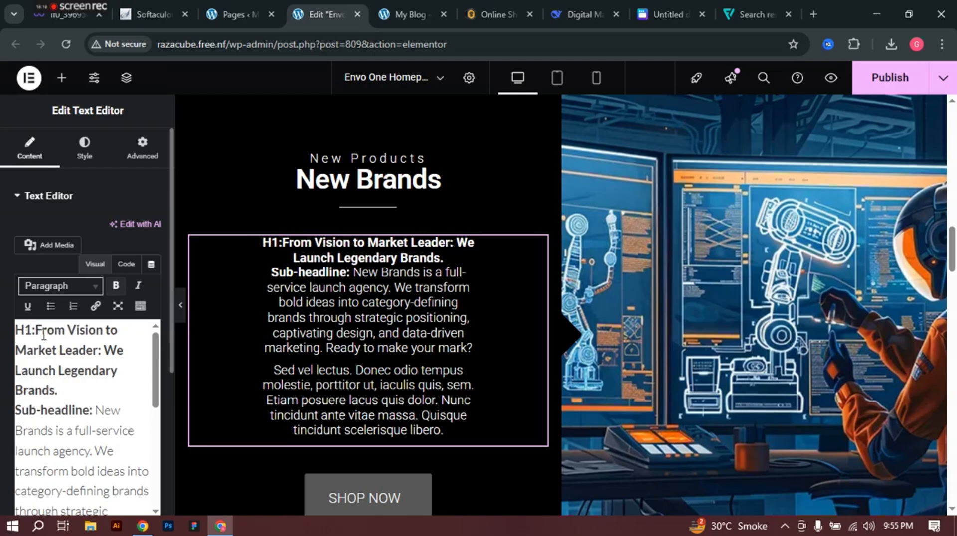
{"action": "key", "text": "BackSpace"}
{"action": "key", "text": "BackSpace"}
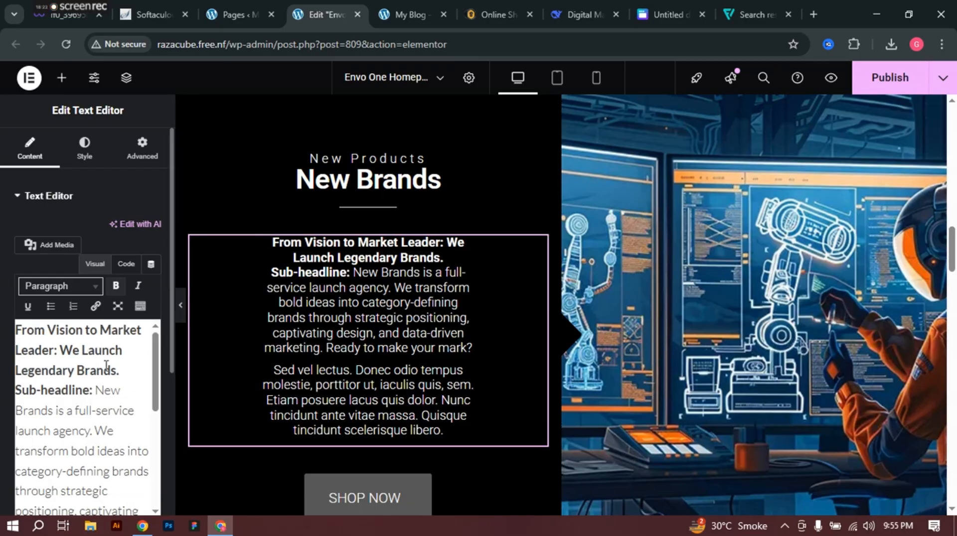
Step: Make the words 'Sed vel lectus.' bold
{"action": "scroll", "coordinate": [91, 429], "scroll_direction": "down", "scroll_amount": 5}
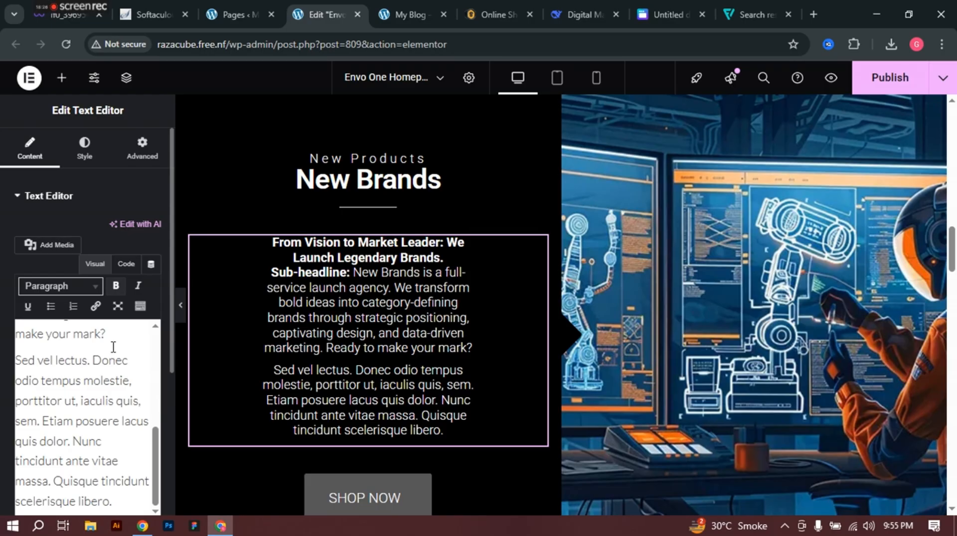
{"action": "left_click", "coordinate": [90, 361]}
{"action": "left_click_drag", "start_coordinate": [89, 361], "coordinate": [14, 360]}
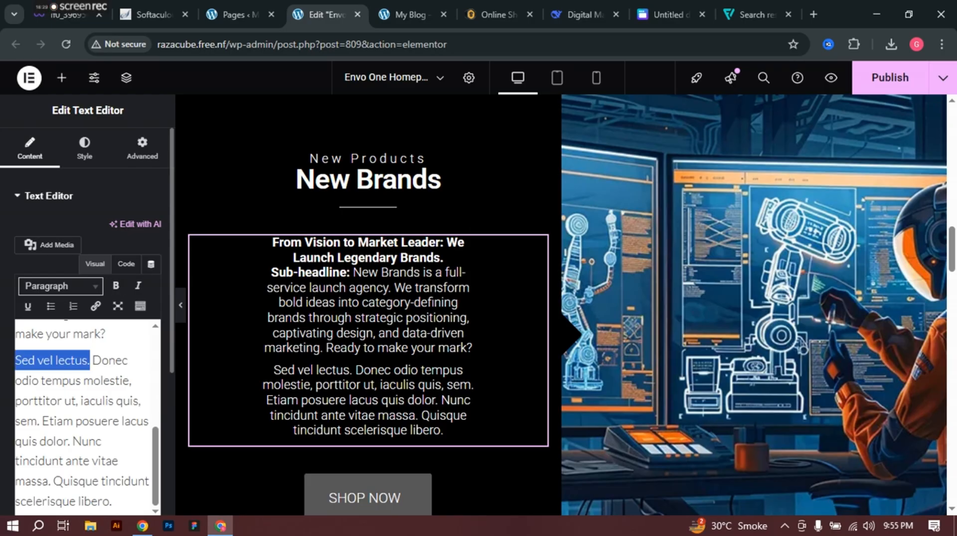
{"action": "left_click", "coordinate": [115, 286]}
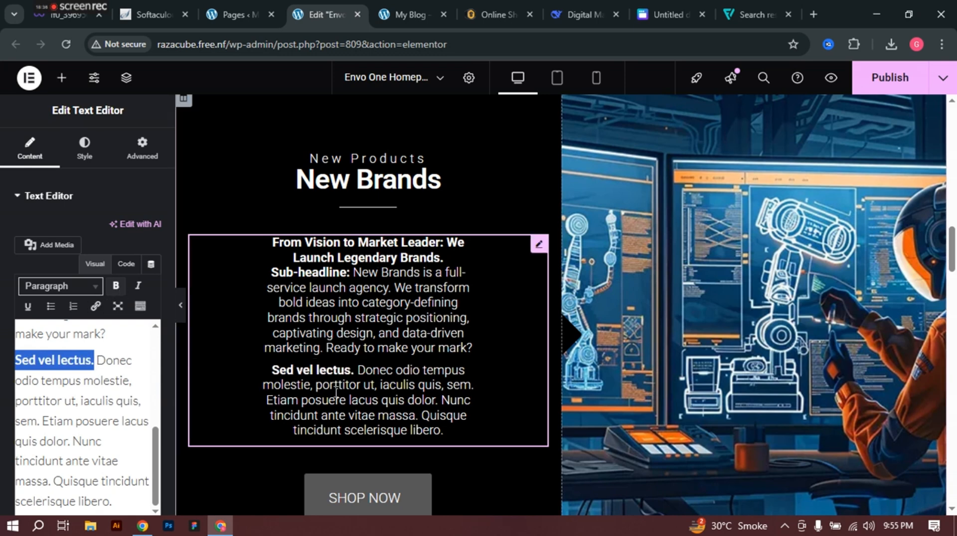
{"action": "scroll", "coordinate": [369, 358], "scroll_direction": "down", "scroll_amount": 3}
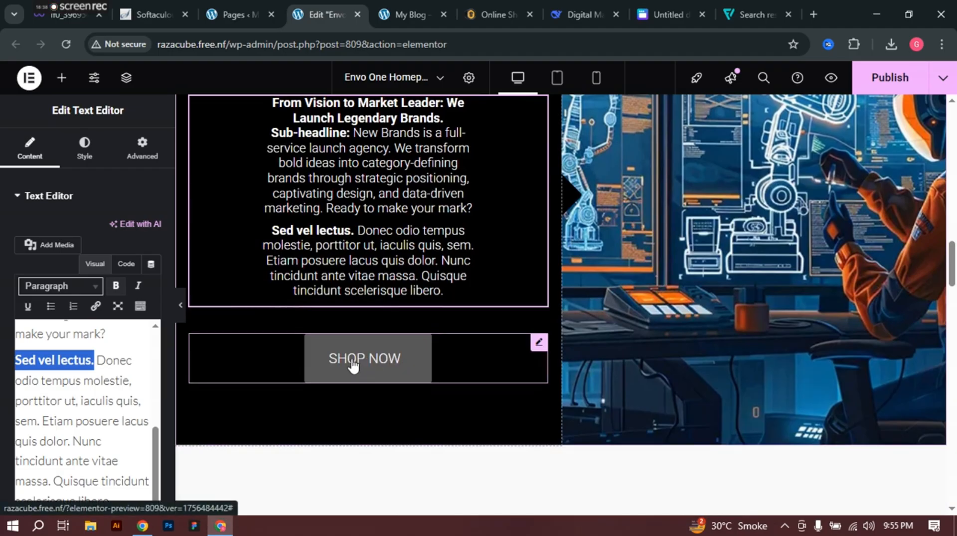
Step: Change the New Brands SHOP NOW button's text to 'Order Now', leaving its icon unchanged
{"action": "left_click", "coordinate": [406, 369]}
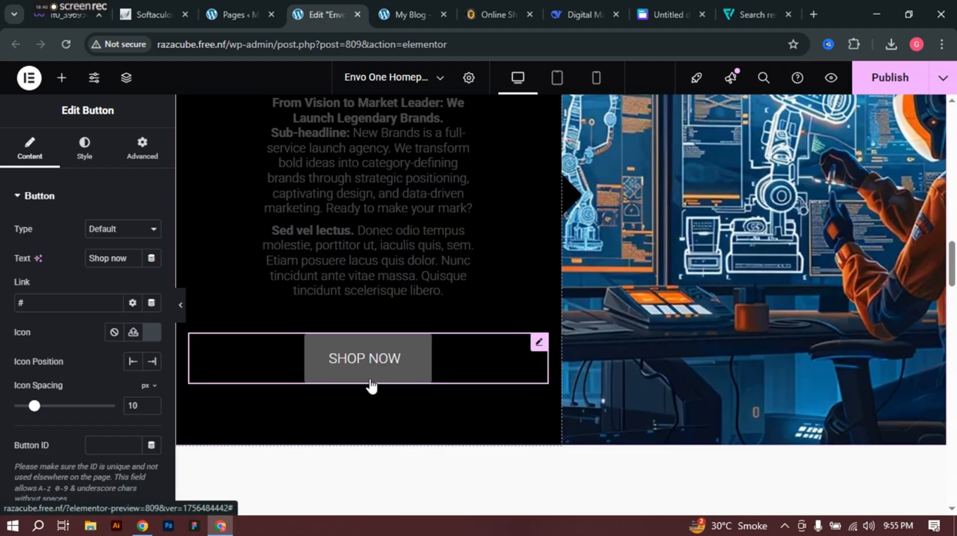
{"action": "triple_click", "coordinate": [122, 258]}
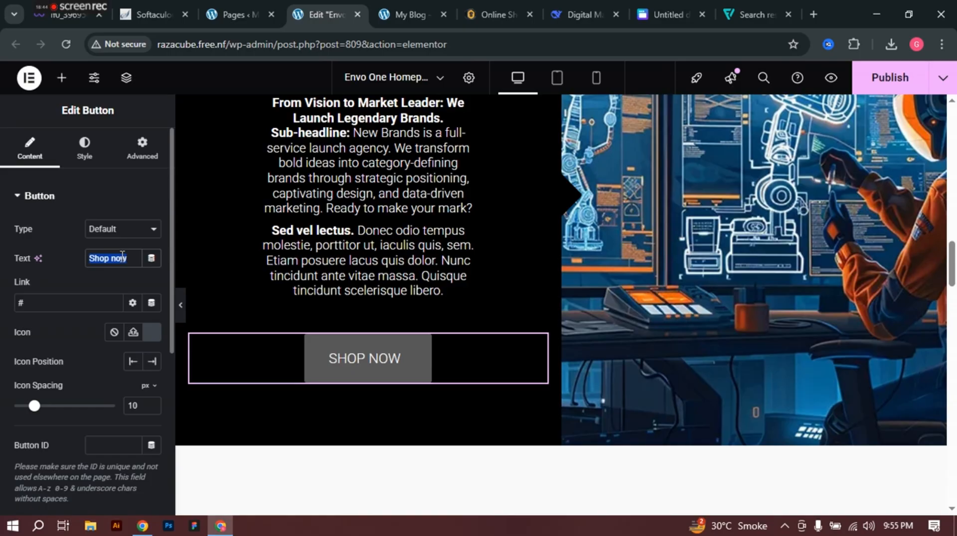
{"action": "type", "text": "Order"}
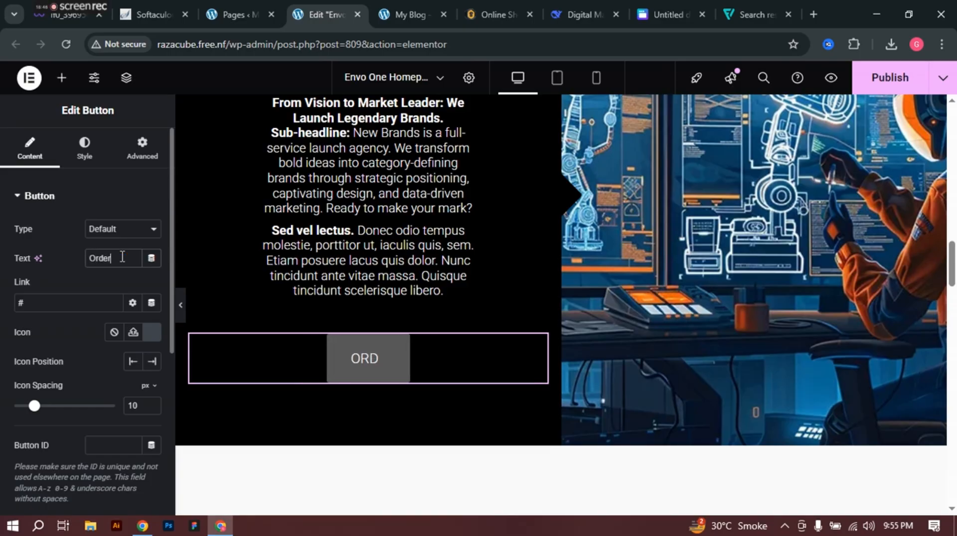
{"action": "type", "text": " Now"}
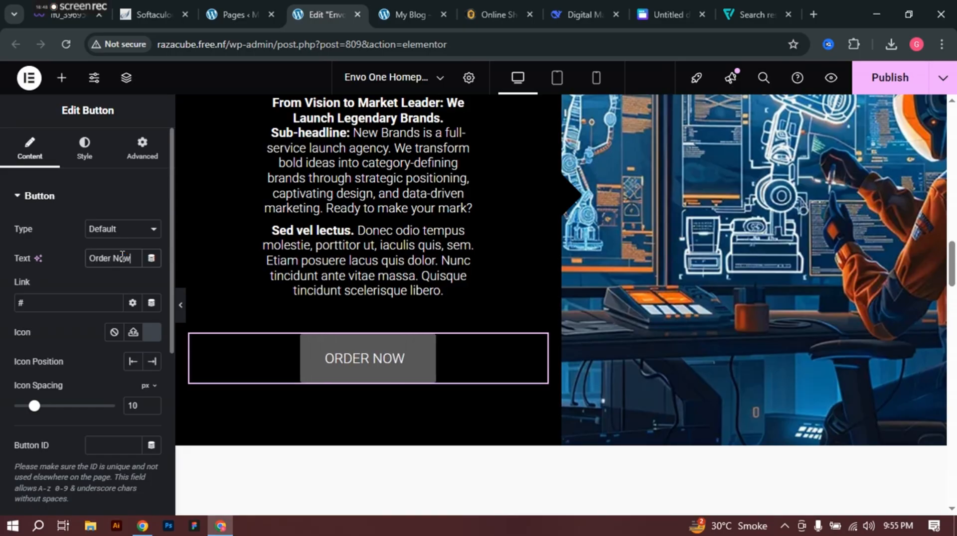
{"action": "scroll", "coordinate": [119, 240], "scroll_direction": "down", "scroll_amount": 3}
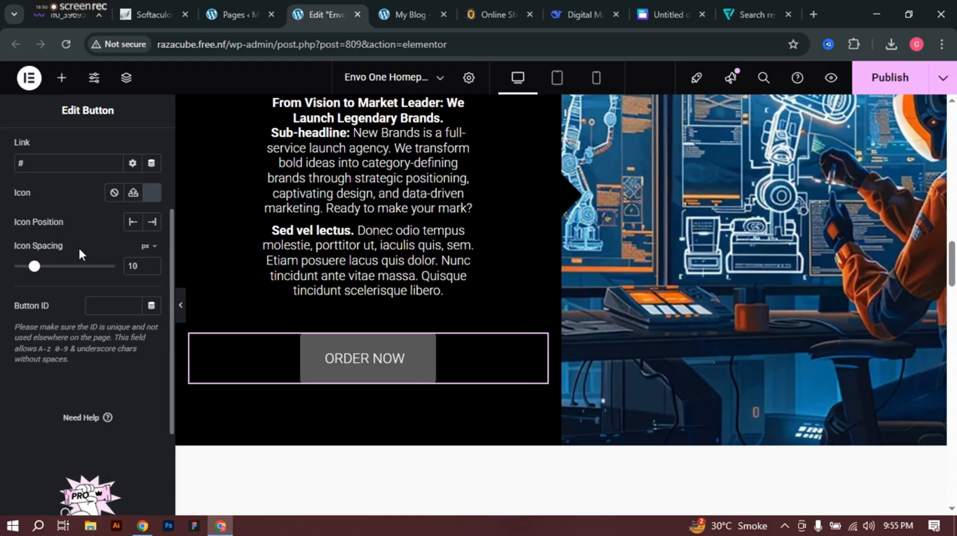
{"action": "left_click", "coordinate": [152, 193]}
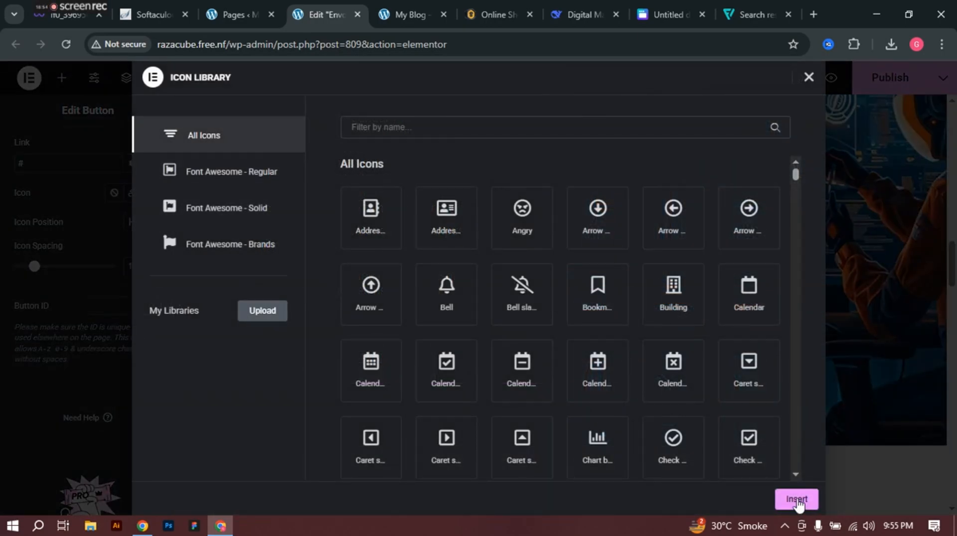
{"action": "left_click", "coordinate": [796, 499]}
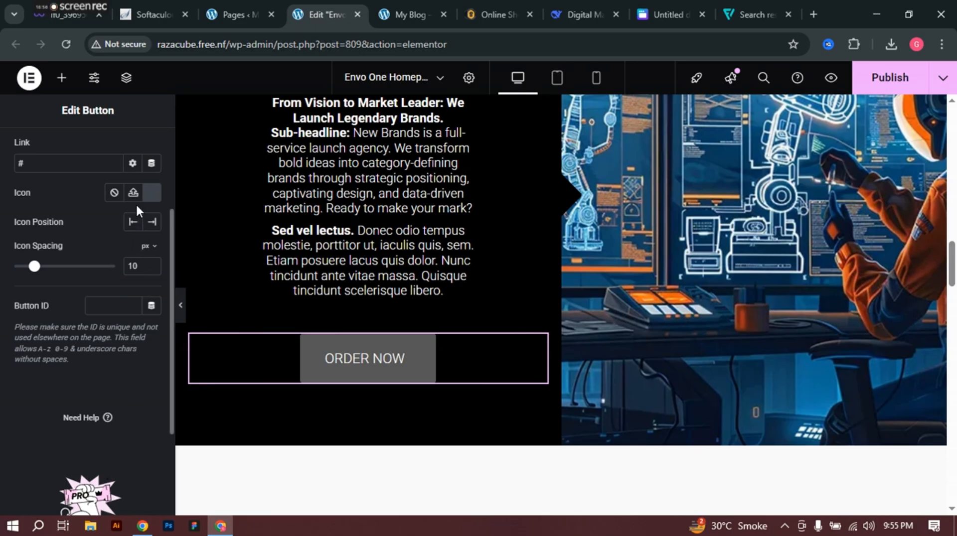
{"action": "scroll", "coordinate": [70, 261], "scroll_direction": "up", "scroll_amount": 3}
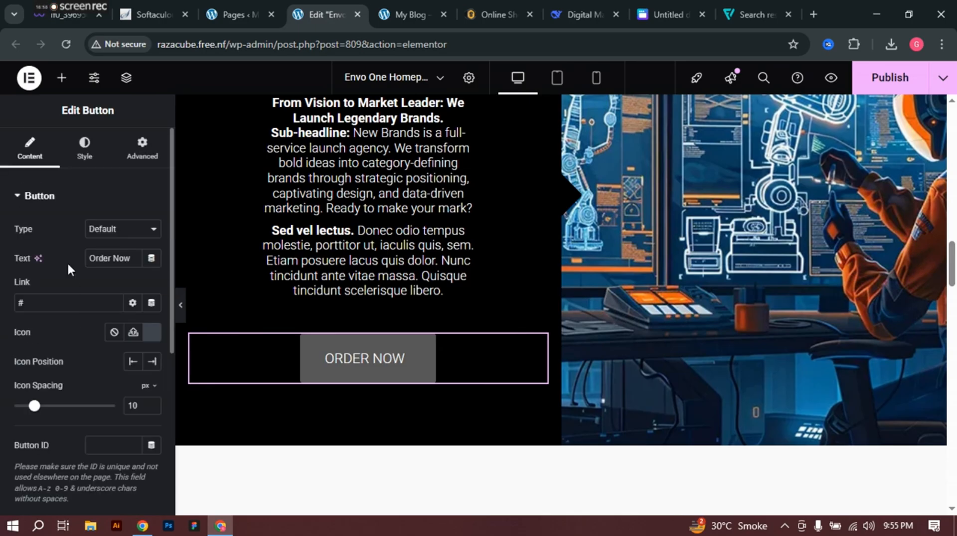
Step: Set the Order Now button's normal background colour to dark navy #051D41
{"action": "left_click", "coordinate": [84, 149]}
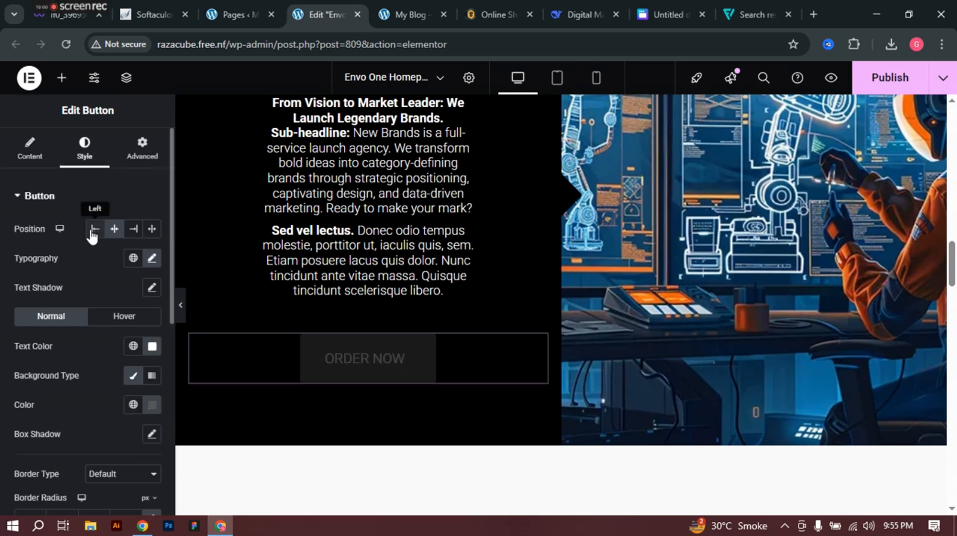
{"action": "left_click", "coordinate": [152, 349]}
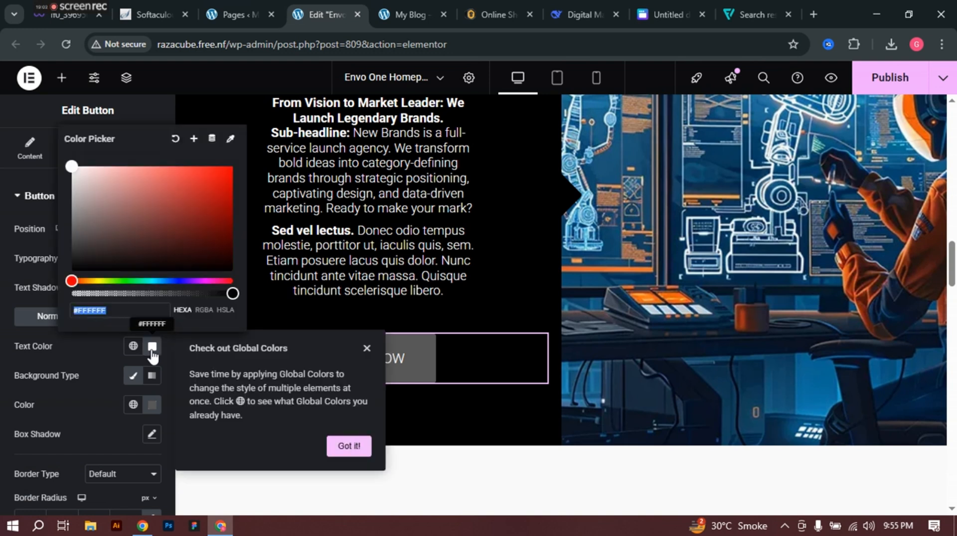
{"action": "left_click", "coordinate": [152, 349]}
{"action": "left_click", "coordinate": [152, 405]}
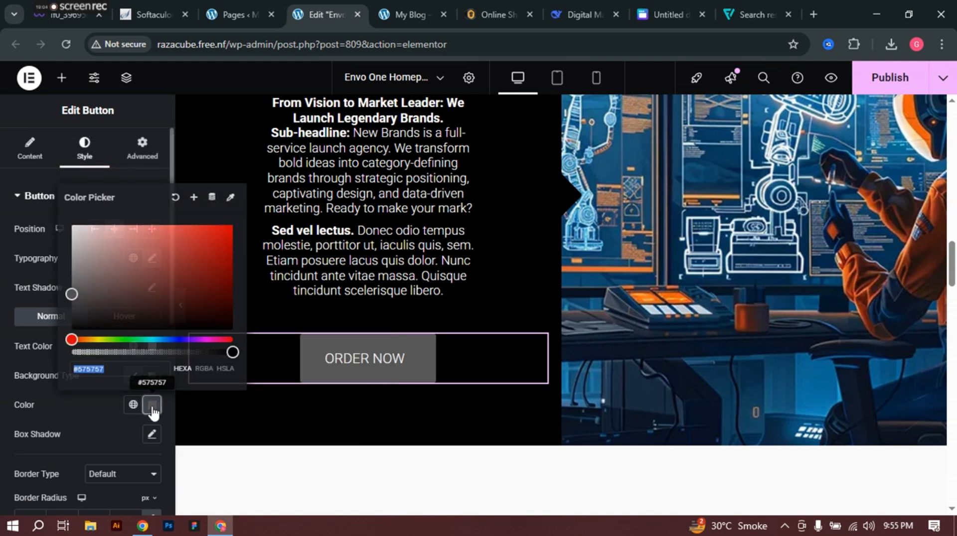
{"action": "left_click_drag", "start_coordinate": [212, 293], "coordinate": [221, 303]}
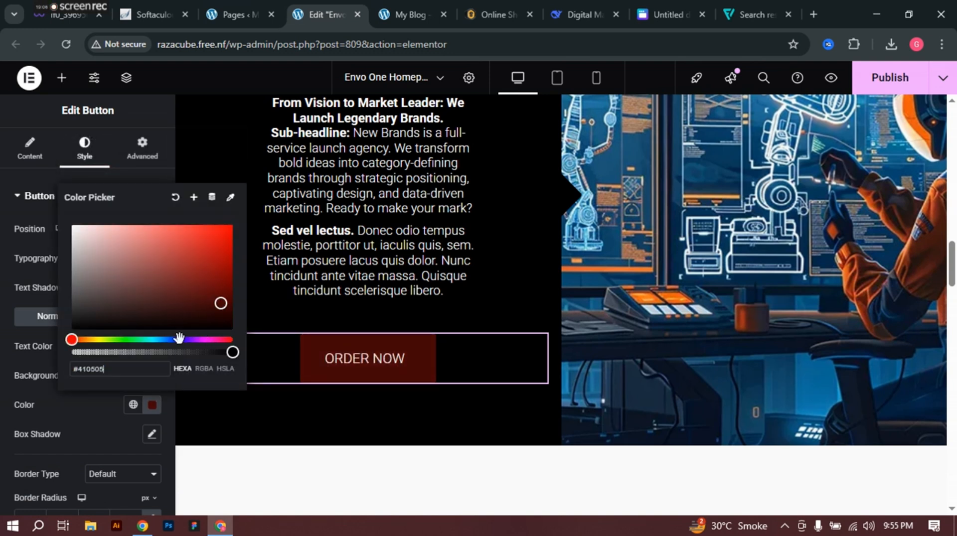
{"action": "left_click_drag", "start_coordinate": [176, 339], "coordinate": [143, 340]}
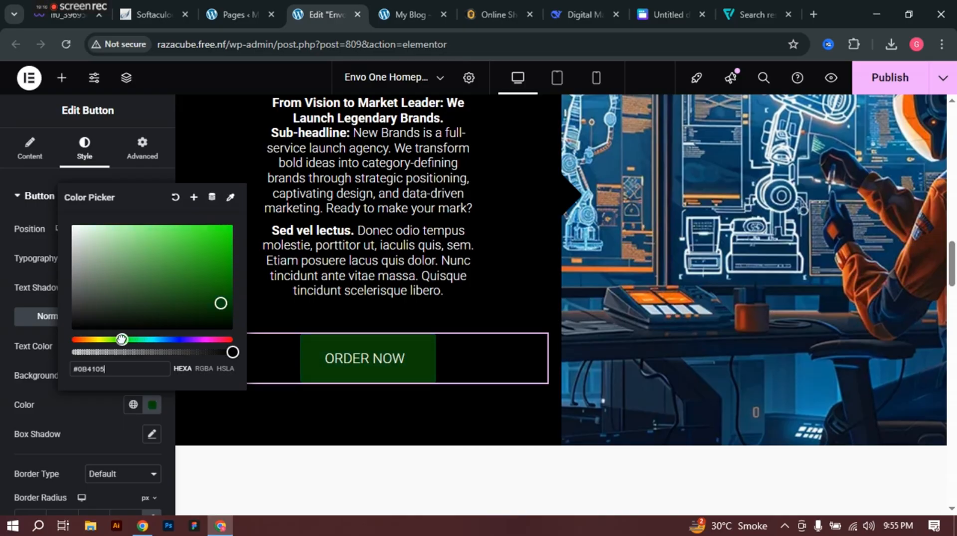
{"action": "left_click_drag", "start_coordinate": [121, 340], "coordinate": [169, 350]}
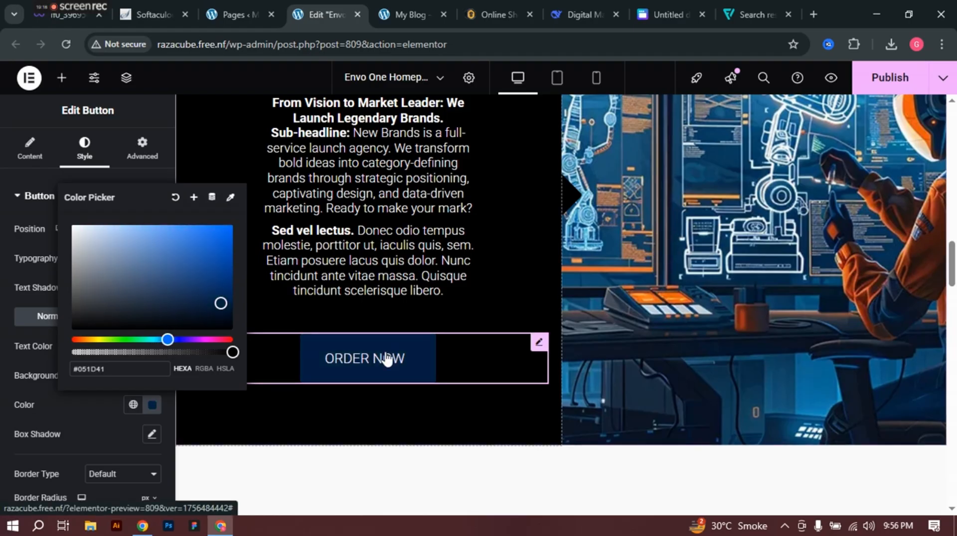
{"action": "left_click", "coordinate": [3, 316]}
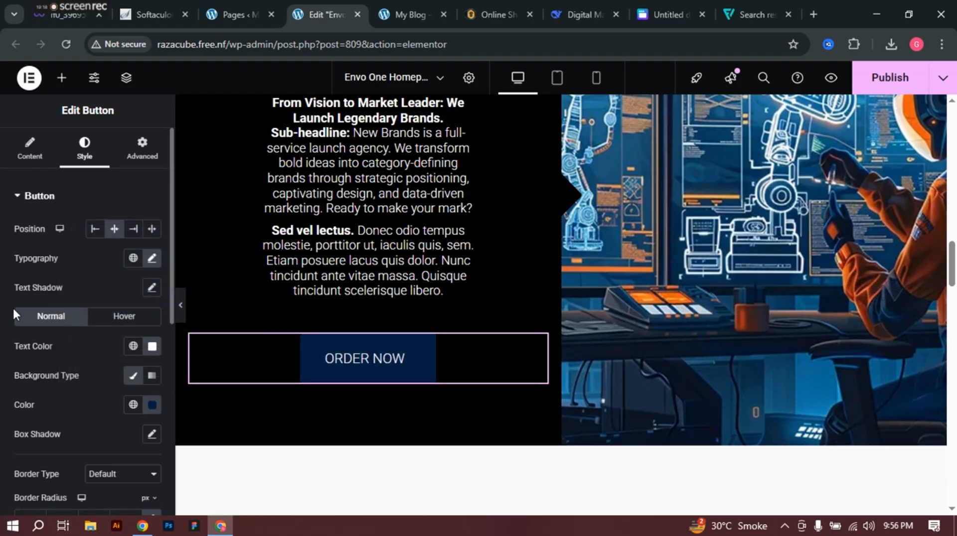
Step: Change the ORDER NOW button's hover background from red to dark green #01AC00
{"action": "left_click", "coordinate": [123, 319]}
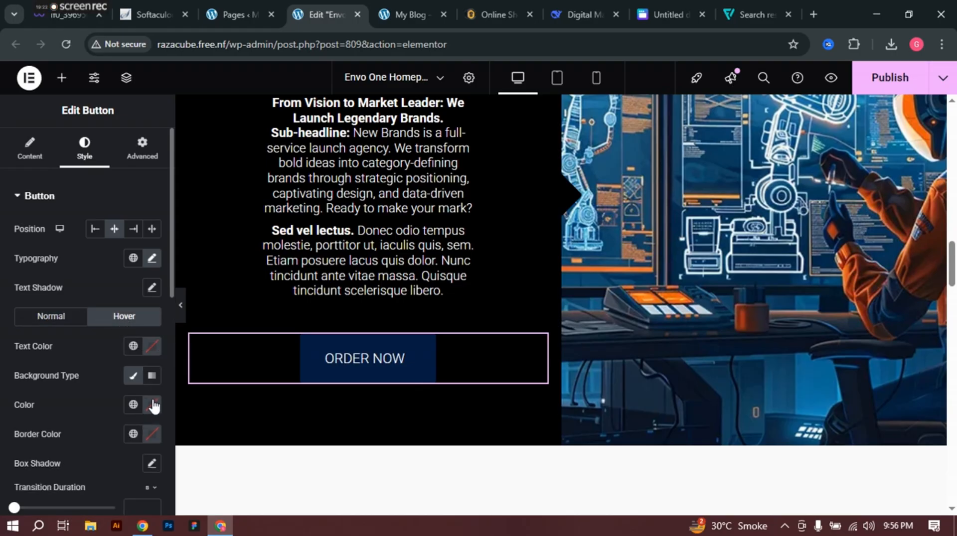
{"action": "left_click", "coordinate": [153, 410]}
{"action": "left_click_drag", "start_coordinate": [199, 278], "coordinate": [241, 226]}
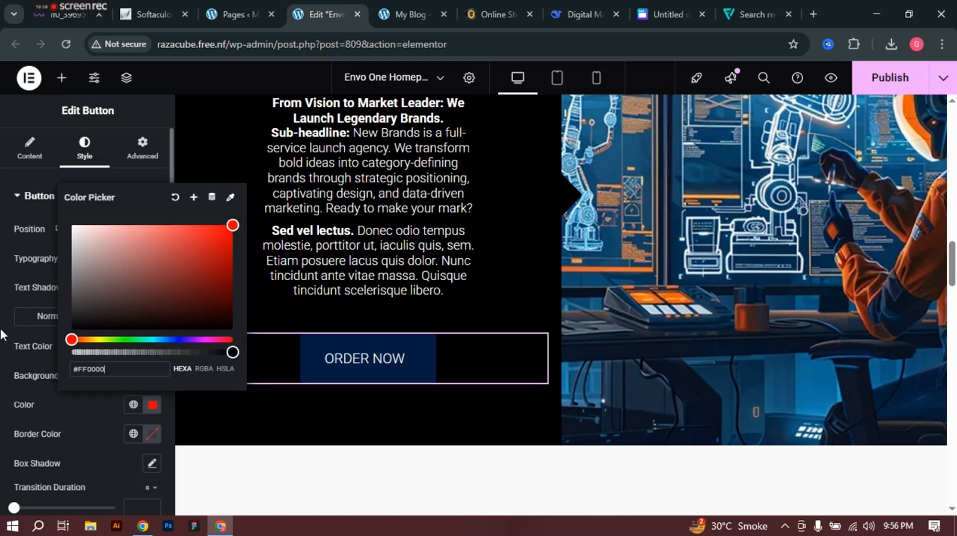
{"action": "left_click", "coordinate": [310, 383]}
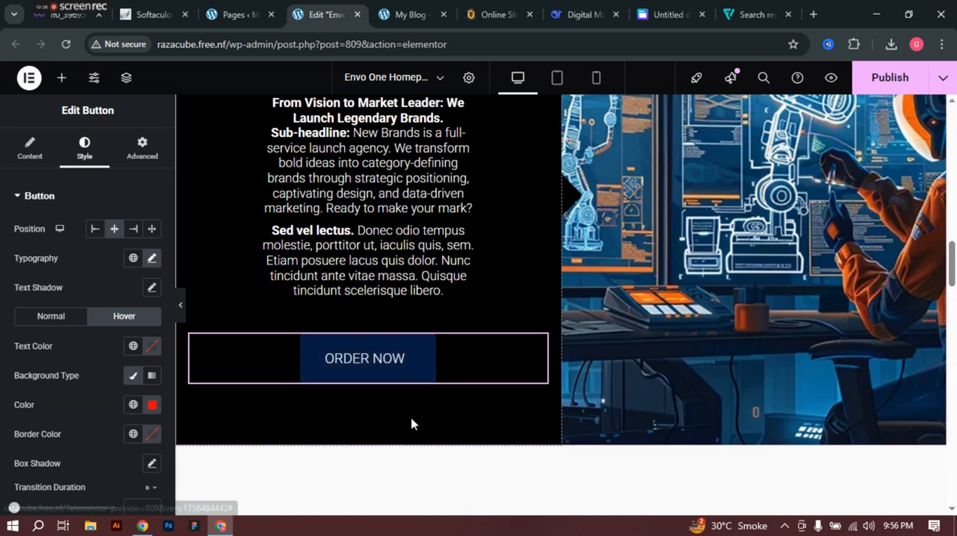
{"action": "left_click", "coordinate": [151, 404]}
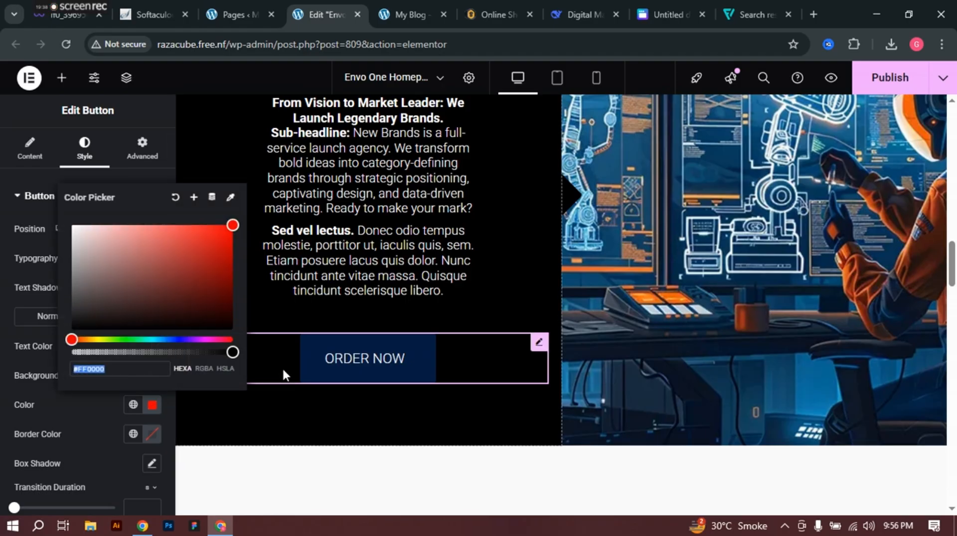
{"action": "left_click_drag", "start_coordinate": [130, 339], "coordinate": [126, 339]}
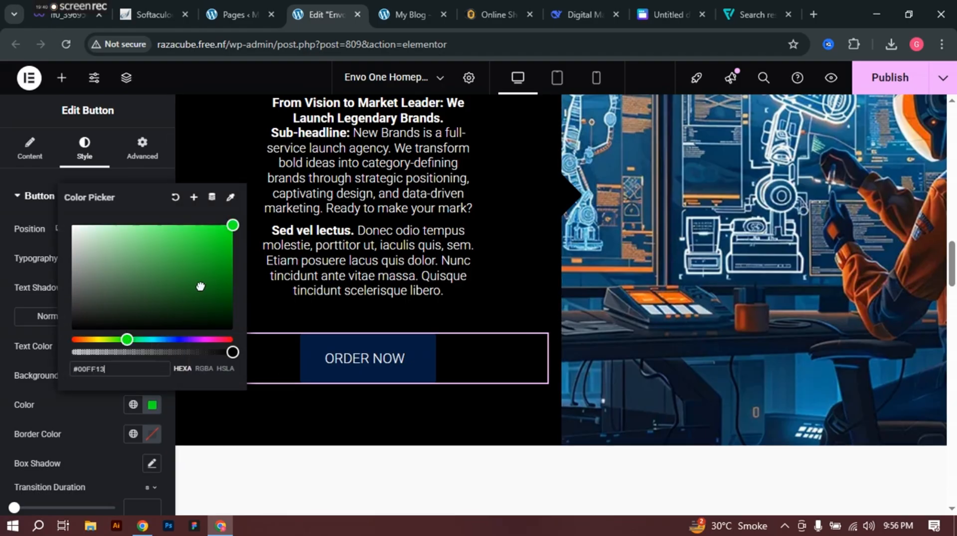
{"action": "left_click_drag", "start_coordinate": [222, 269], "coordinate": [232, 260]}
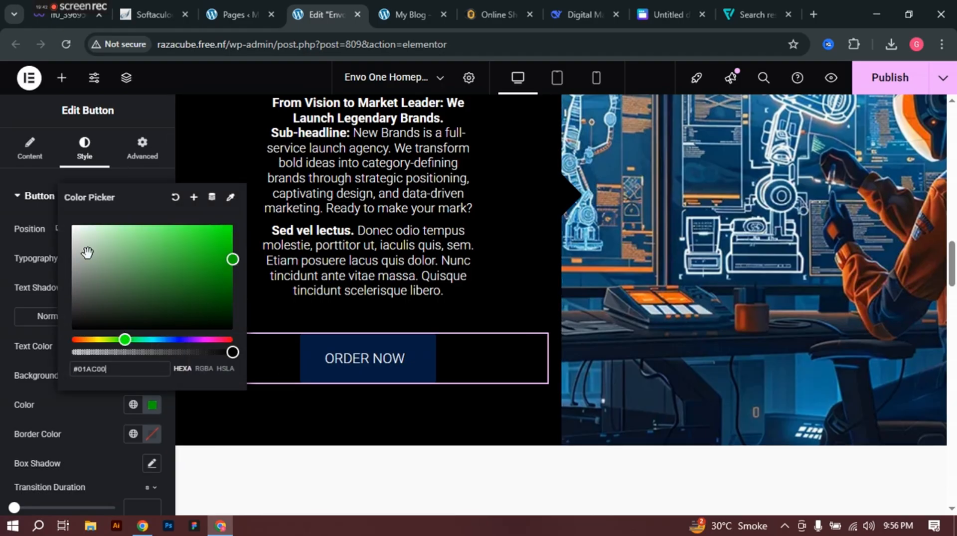
{"action": "left_click", "coordinate": [4, 268]}
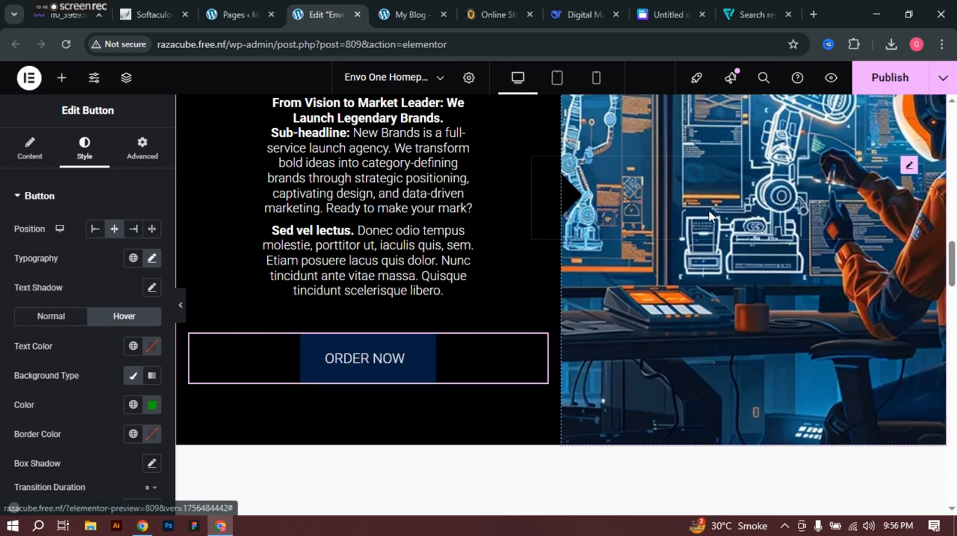
{"action": "scroll", "coordinate": [820, 191], "scroll_direction": "up", "scroll_amount": 1}
{"action": "scroll", "coordinate": [765, 172], "scroll_direction": "up", "scroll_amount": 2}
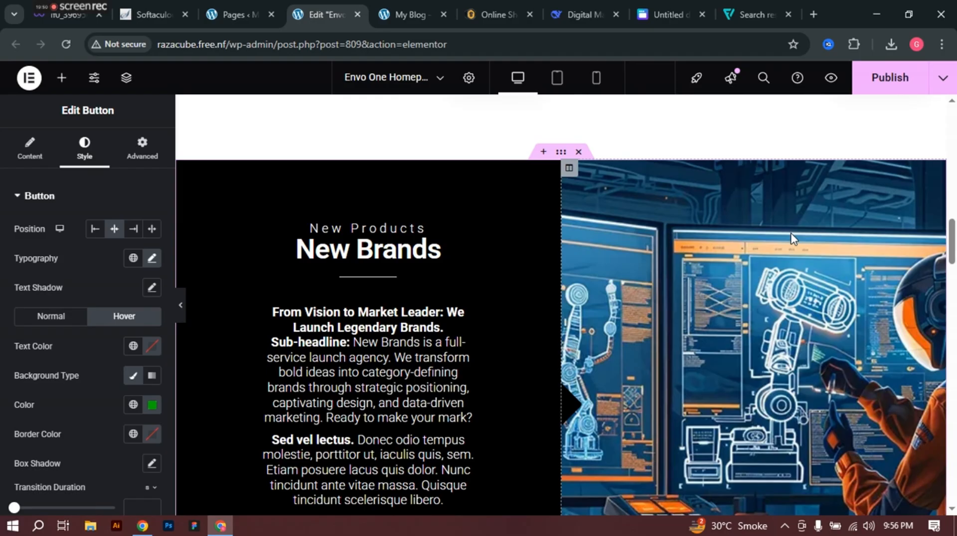
{"action": "scroll", "coordinate": [792, 238], "scroll_direction": "down", "scroll_amount": 1}
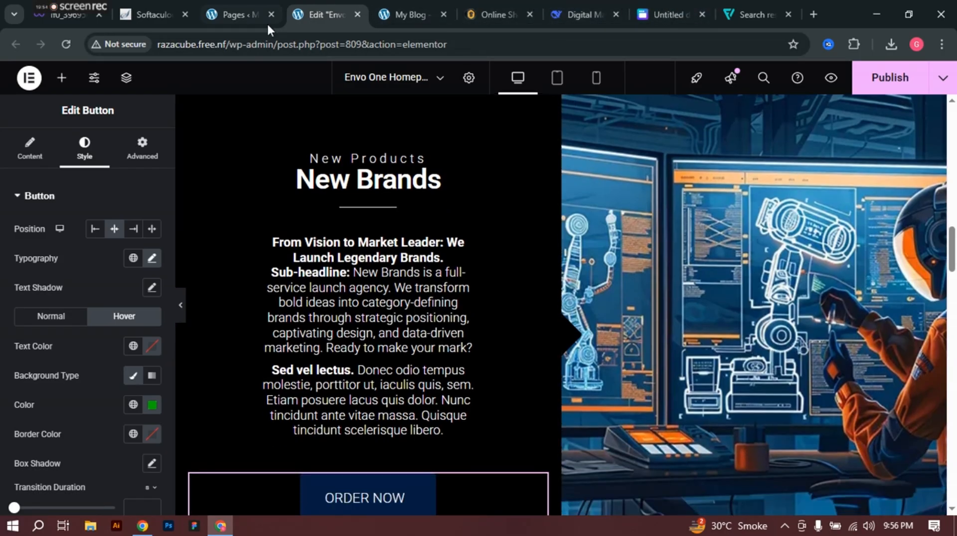
Step: In Pinterest, return to the laptops search results and open the HP 17 Laptop pin
{"action": "left_click", "coordinate": [143, 526]}
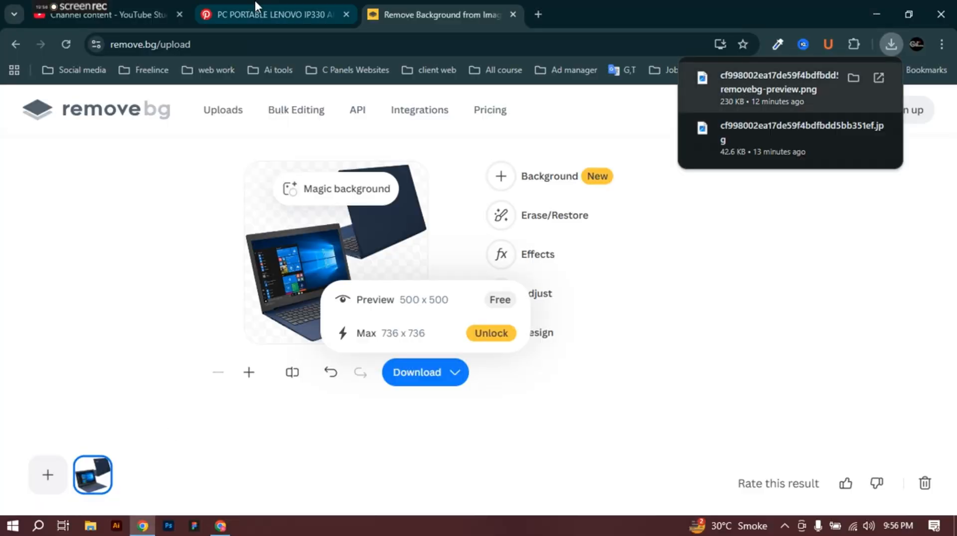
{"action": "left_click", "coordinate": [256, 6]}
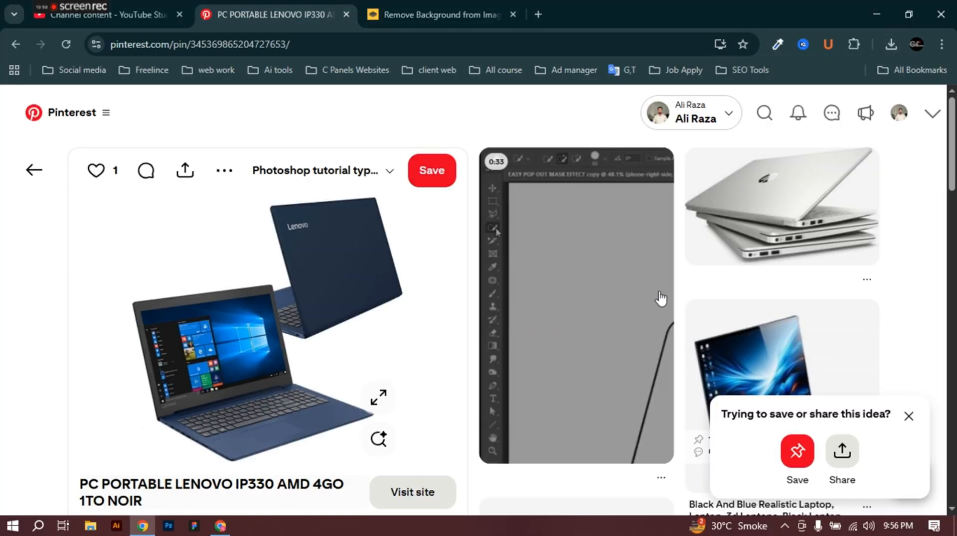
{"action": "scroll", "coordinate": [704, 298], "scroll_direction": "down", "scroll_amount": 3}
{"action": "scroll", "coordinate": [704, 297], "scroll_direction": "down", "scroll_amount": 15}
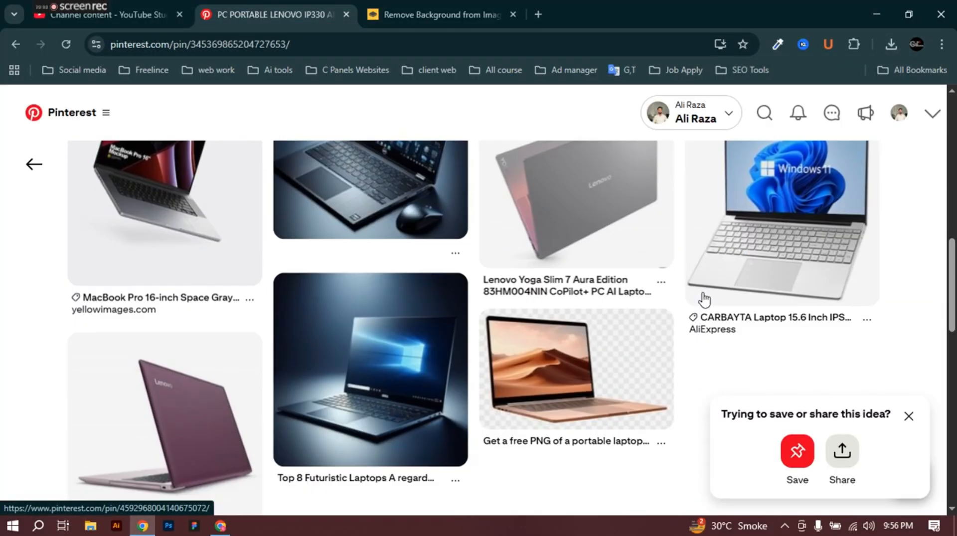
{"action": "scroll", "coordinate": [704, 298], "scroll_direction": "down", "scroll_amount": 12}
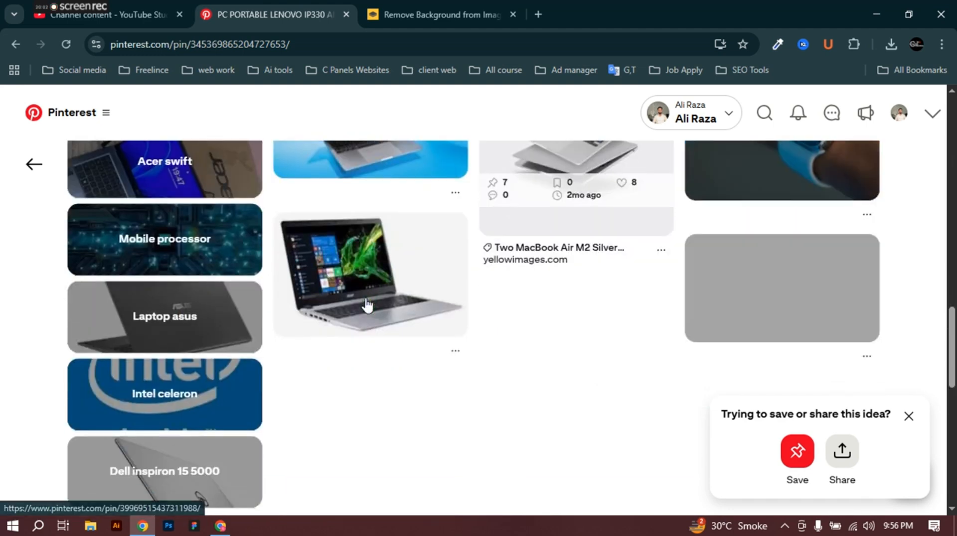
{"action": "scroll", "coordinate": [218, 346], "scroll_direction": "down", "scroll_amount": 5}
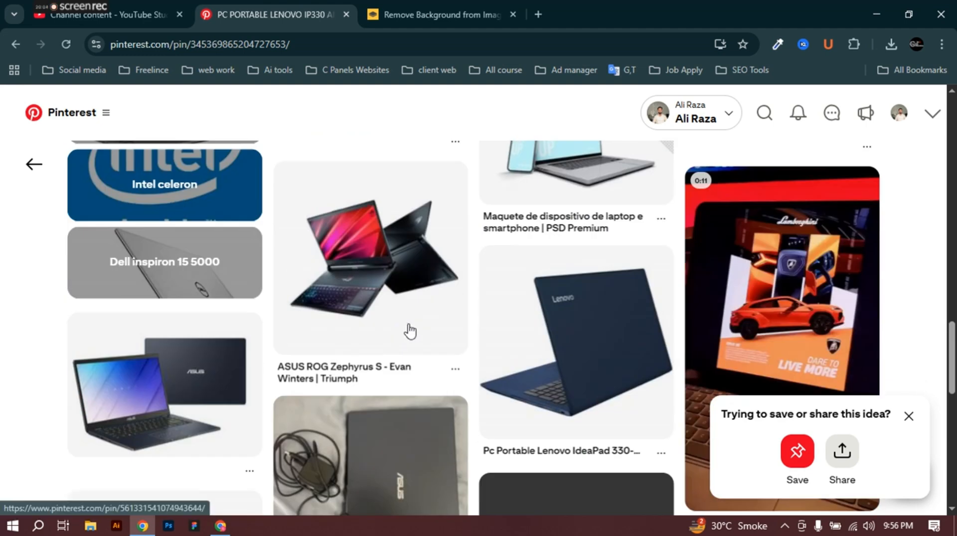
{"action": "scroll", "coordinate": [627, 302], "scroll_direction": "down", "scroll_amount": 8}
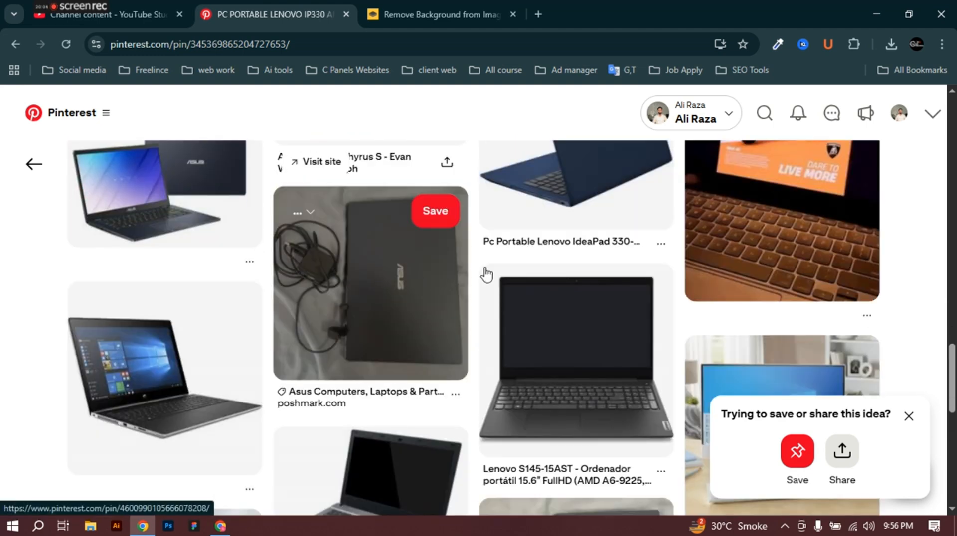
{"action": "scroll", "coordinate": [487, 273], "scroll_direction": "down", "scroll_amount": 5}
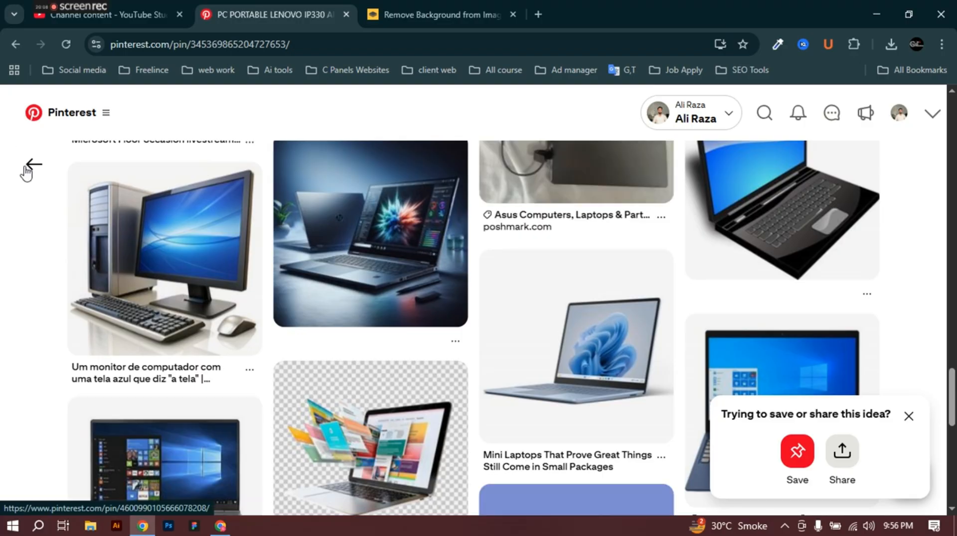
{"action": "left_click", "coordinate": [26, 169]}
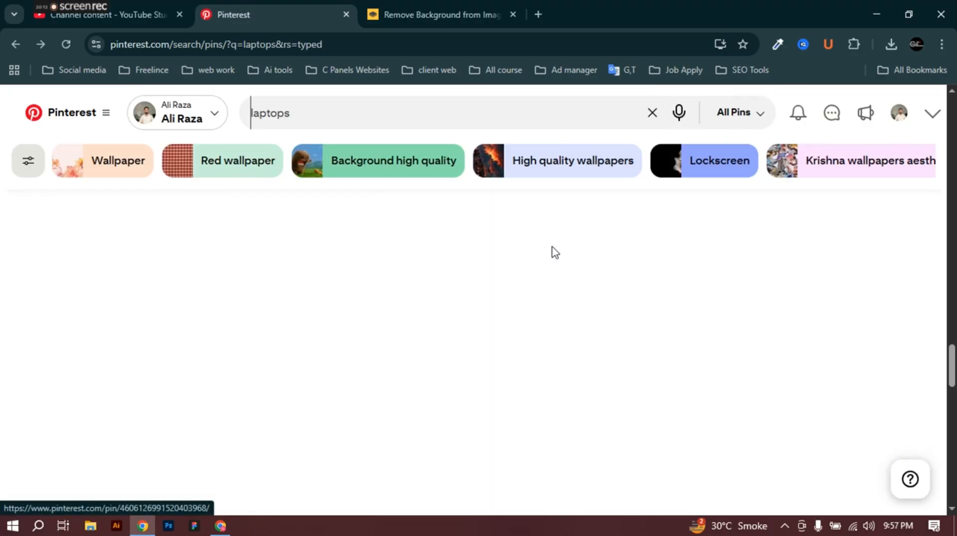
{"action": "scroll", "coordinate": [553, 254], "scroll_direction": "down", "scroll_amount": 10}
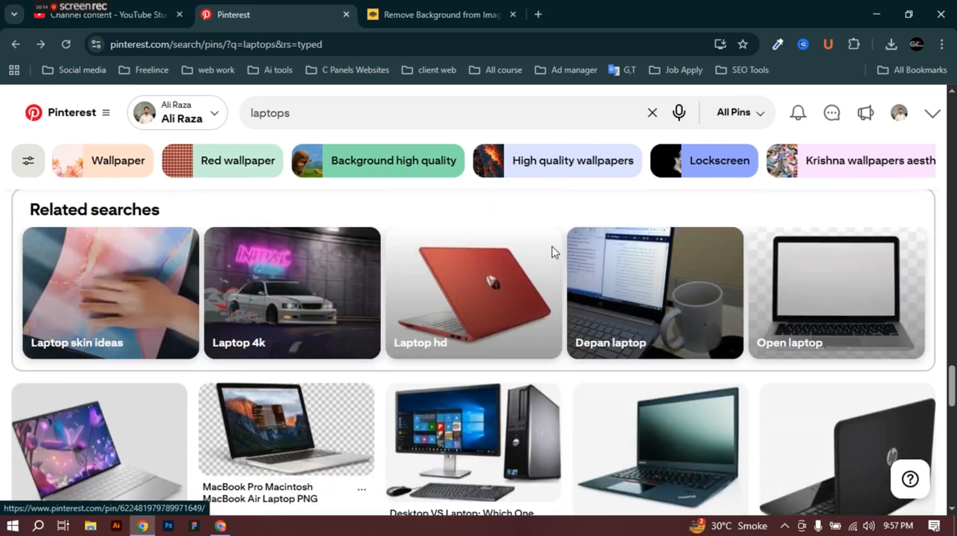
{"action": "scroll", "coordinate": [553, 254], "scroll_direction": "down", "scroll_amount": 10}
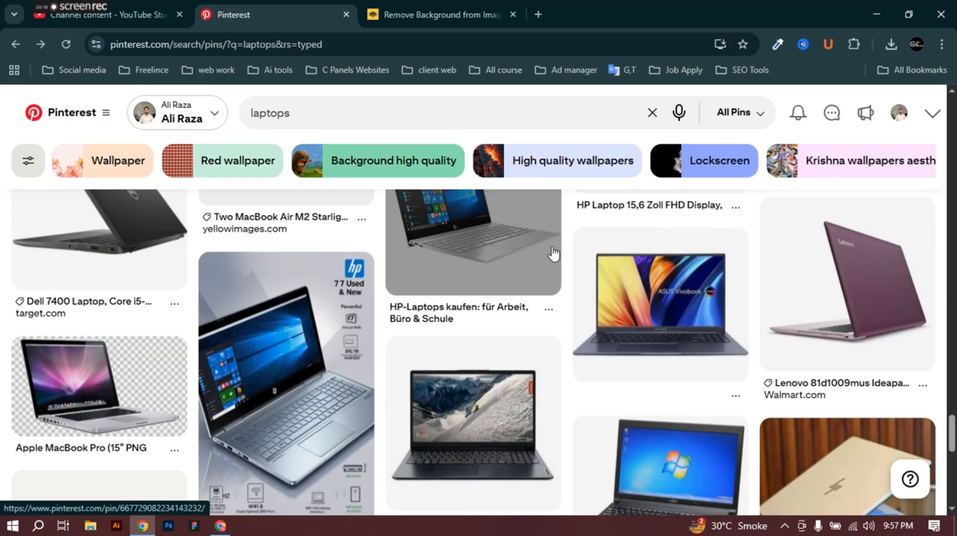
{"action": "scroll", "coordinate": [553, 254], "scroll_direction": "down", "scroll_amount": 3}
{"action": "left_click", "coordinate": [317, 264]}
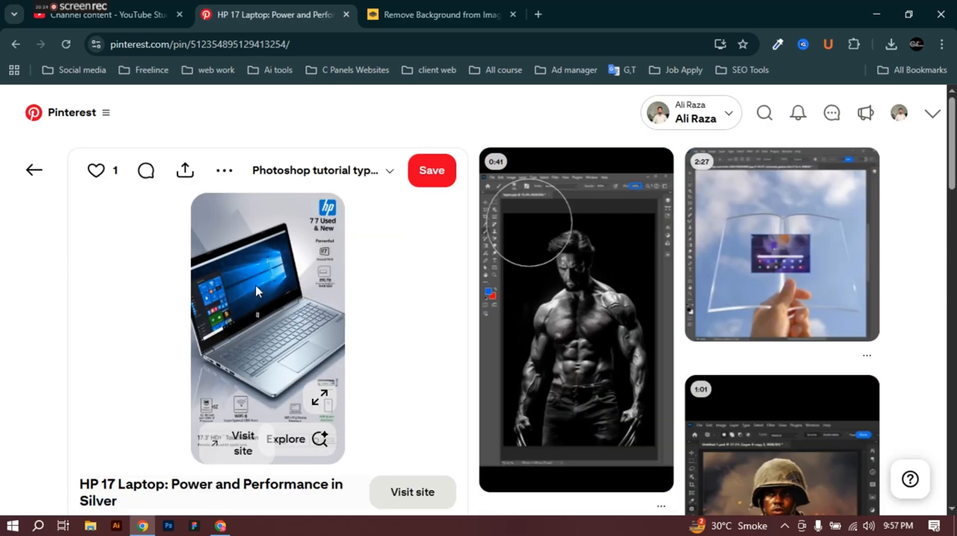
Step: Save the HP 17 Laptop image as a JPEG into the Downloads folder
{"action": "right_click", "coordinate": [255, 283]}
{"action": "left_click", "coordinate": [303, 321]}
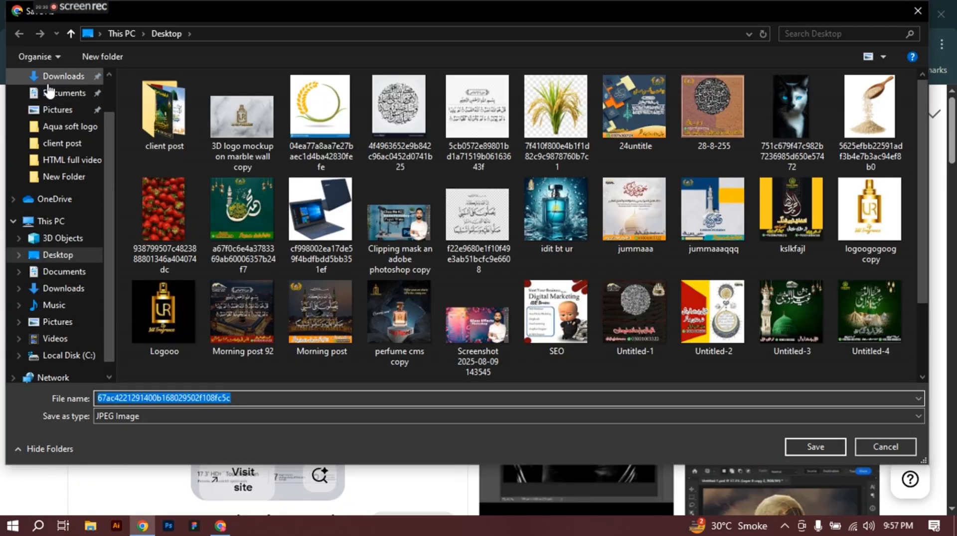
{"action": "left_click", "coordinate": [55, 76]}
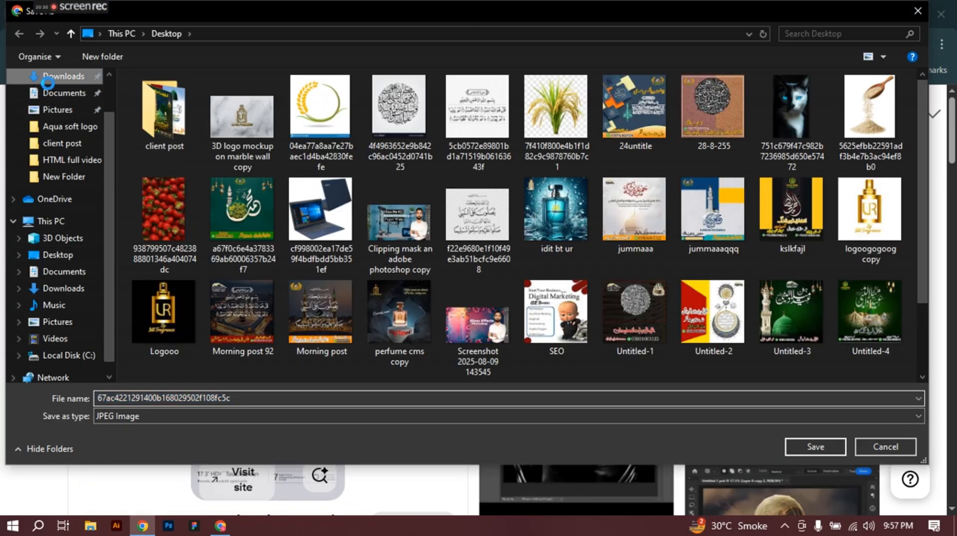
{"action": "left_click", "coordinate": [828, 447]}
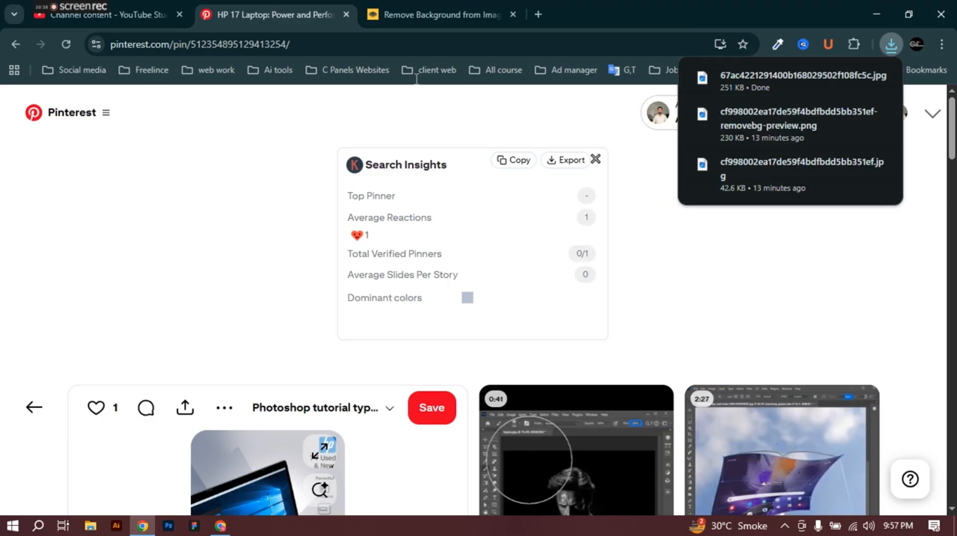
Step: Upload the downloaded HP laptop image and set it as the New Brands column background
{"action": "left_click", "coordinate": [221, 526]}
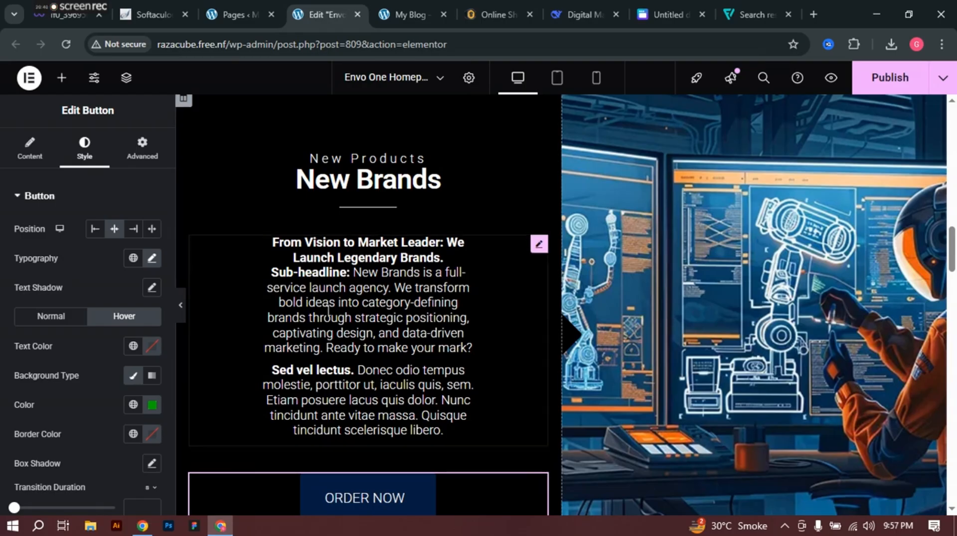
{"action": "scroll", "coordinate": [776, 220], "scroll_direction": "up", "scroll_amount": 1}
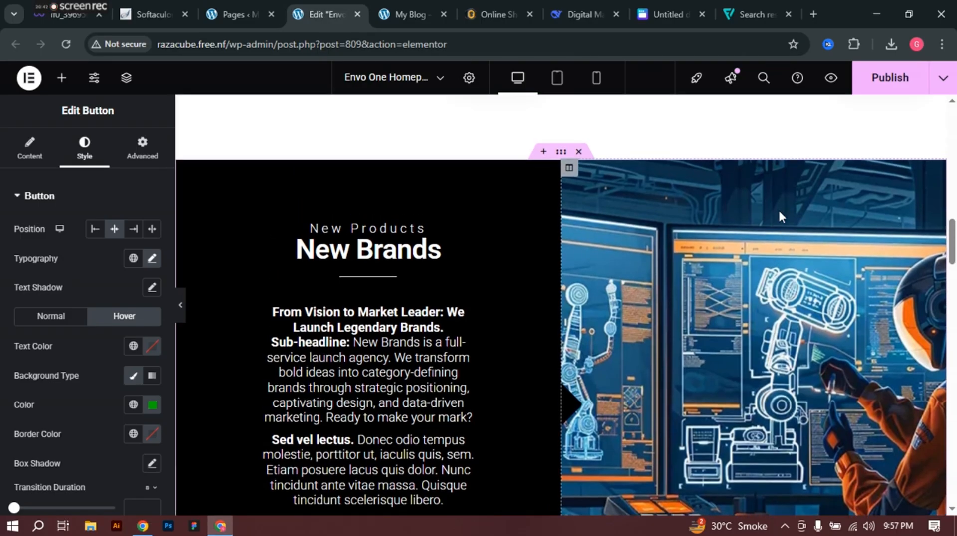
{"action": "left_click", "coordinate": [606, 184]}
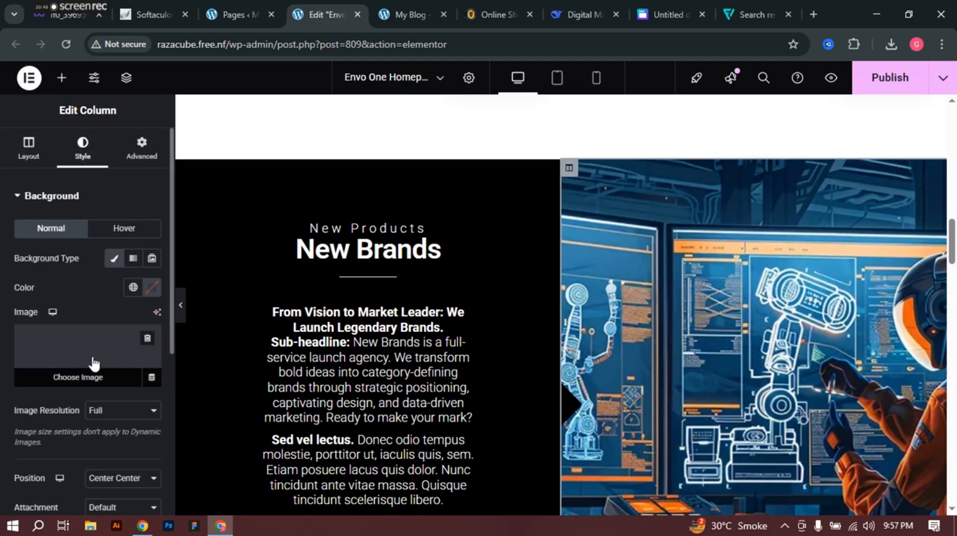
{"action": "left_click", "coordinate": [90, 342]}
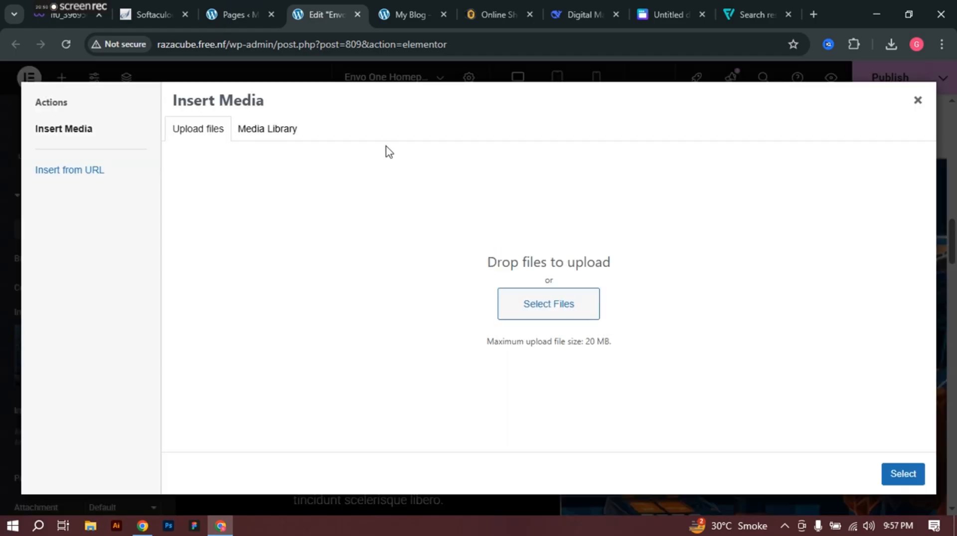
{"action": "left_click", "coordinate": [533, 299]}
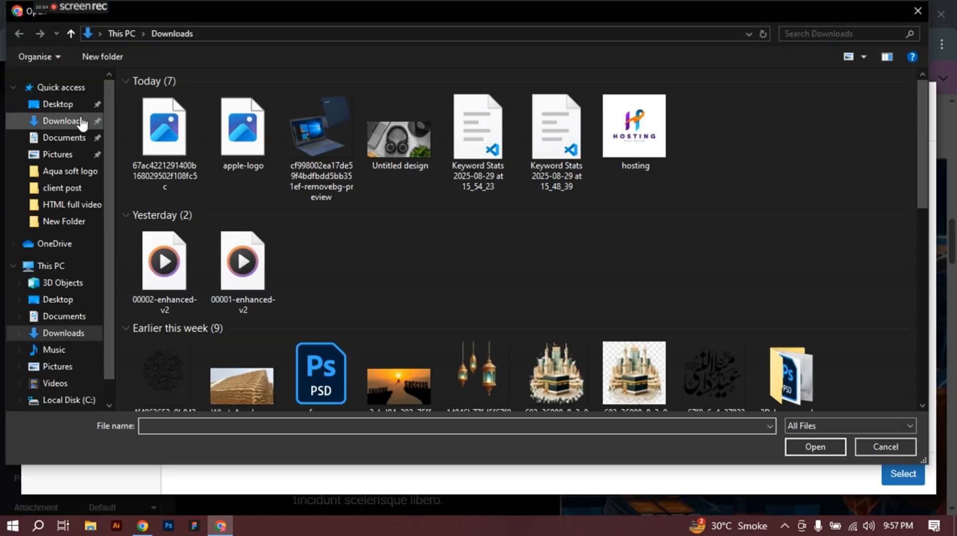
{"action": "left_click", "coordinate": [155, 145]}
{"action": "left_click", "coordinate": [823, 448]}
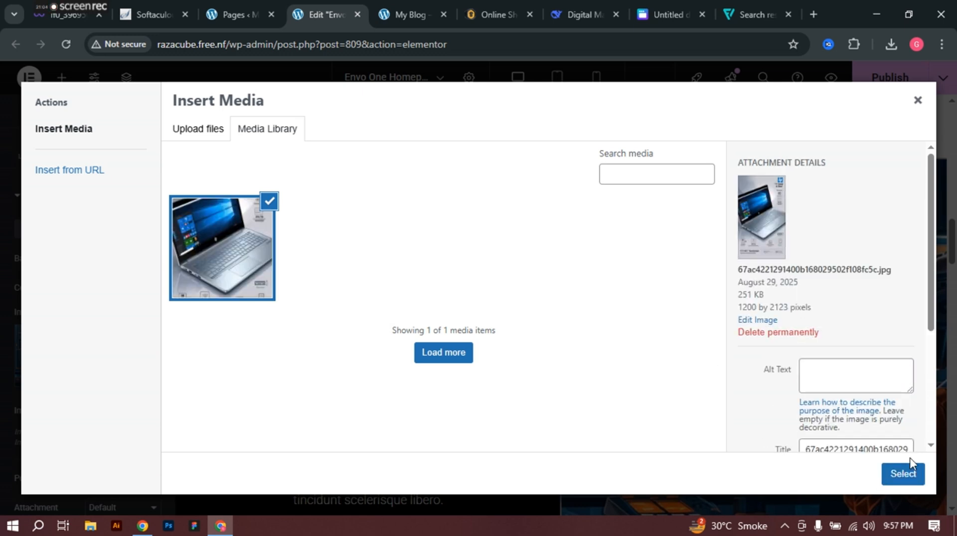
{"action": "left_click", "coordinate": [909, 466]}
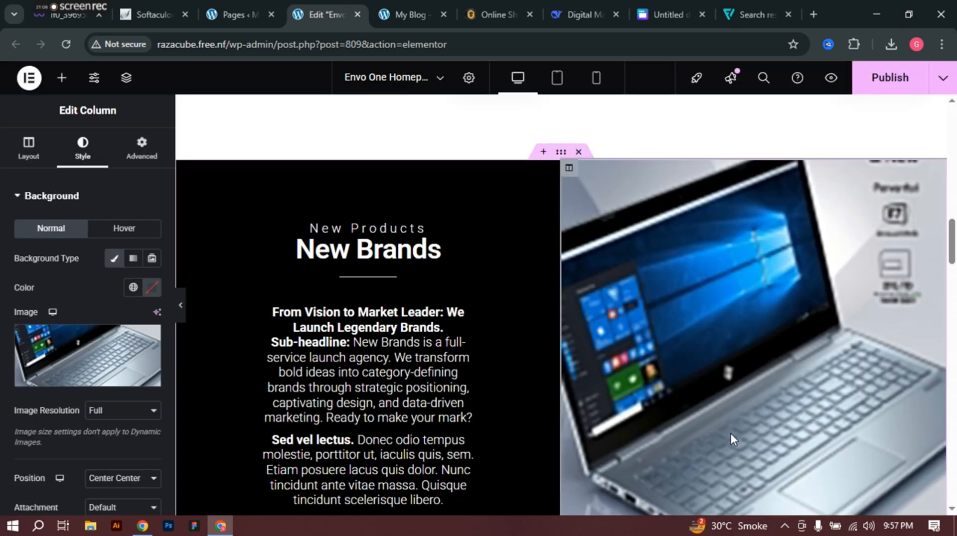
Step: Set the column background image resolution to 1536x1536
{"action": "scroll", "coordinate": [734, 318], "scroll_direction": "down", "scroll_amount": 3}
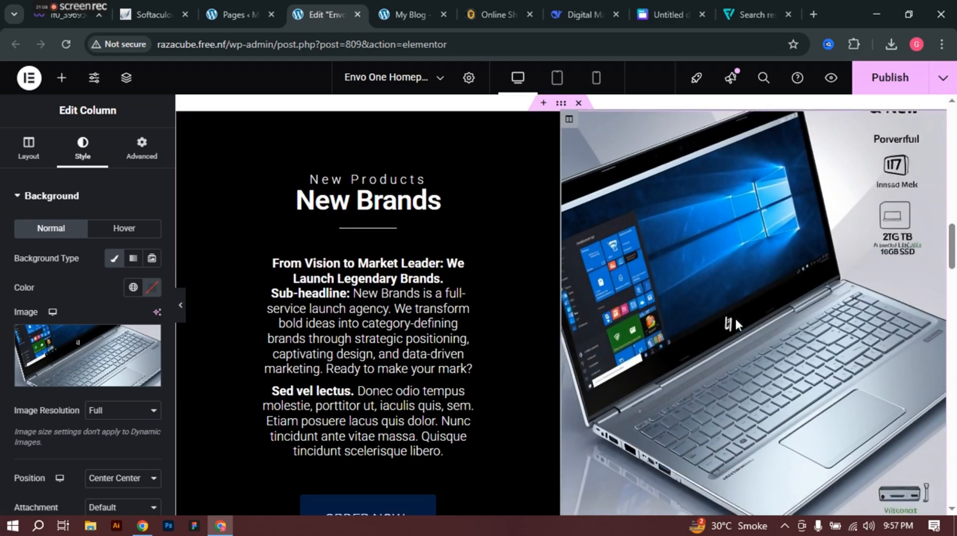
{"action": "scroll", "coordinate": [735, 319], "scroll_direction": "up", "scroll_amount": 5}
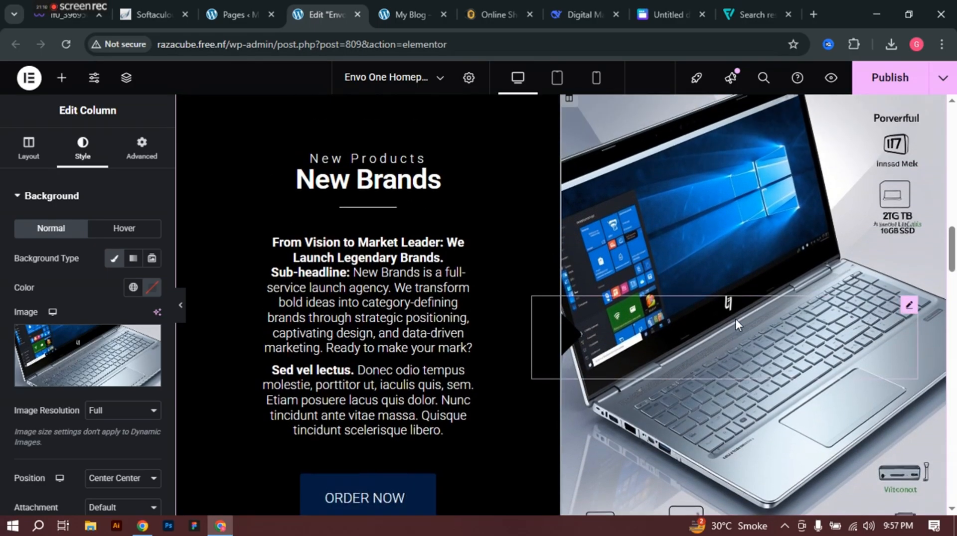
{"action": "scroll", "coordinate": [740, 322], "scroll_direction": "down", "scroll_amount": 3}
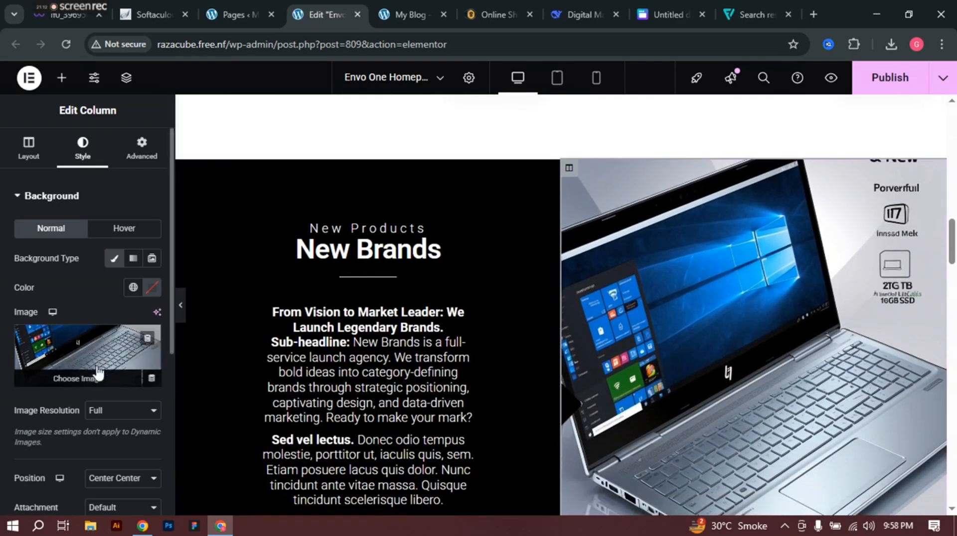
{"action": "scroll", "coordinate": [103, 354], "scroll_direction": "down", "scroll_amount": 3}
{"action": "left_click", "coordinate": [109, 273]}
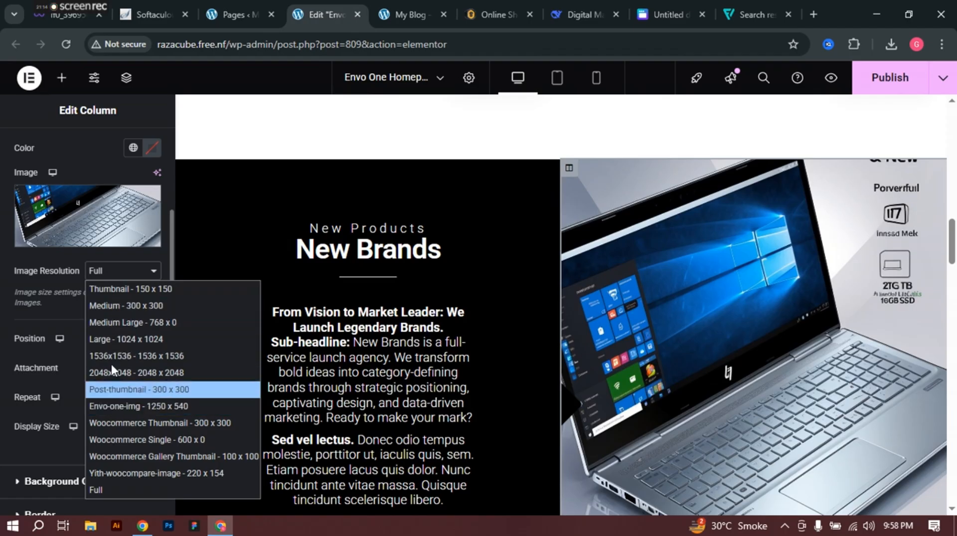
{"action": "left_click", "coordinate": [115, 325]}
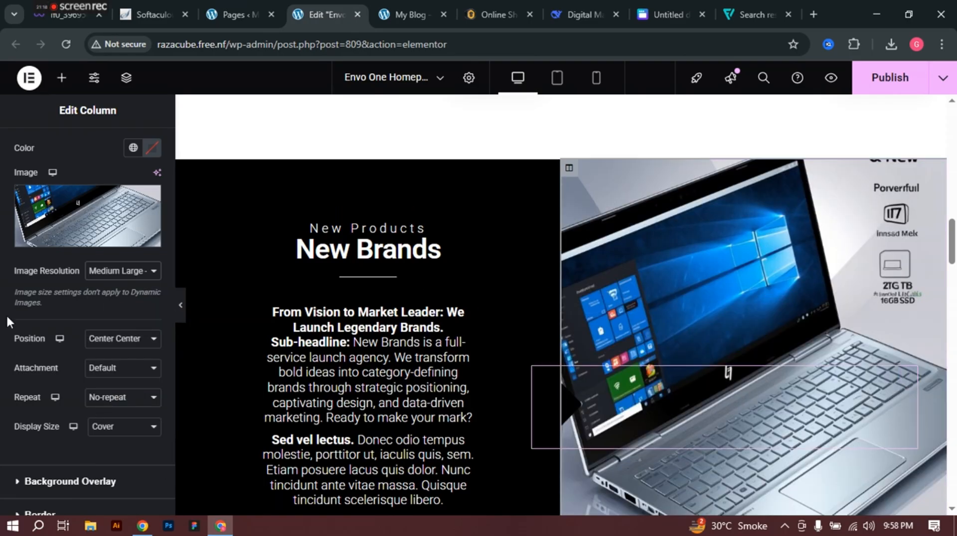
{"action": "scroll", "coordinate": [96, 254], "scroll_direction": "down", "scroll_amount": 2}
{"action": "left_click", "coordinate": [114, 206]}
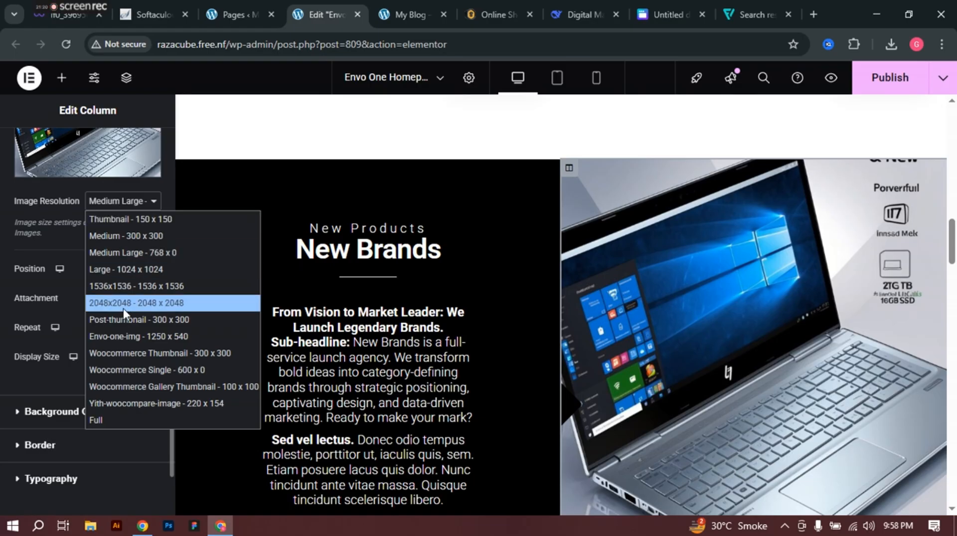
{"action": "left_click", "coordinate": [125, 288]}
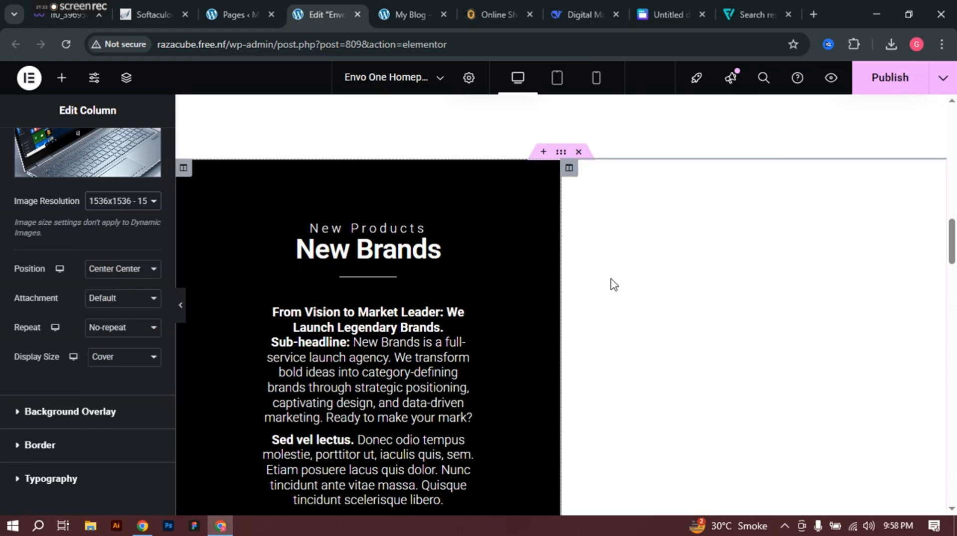
{"action": "scroll", "coordinate": [750, 291], "scroll_direction": "down", "scroll_amount": 7}
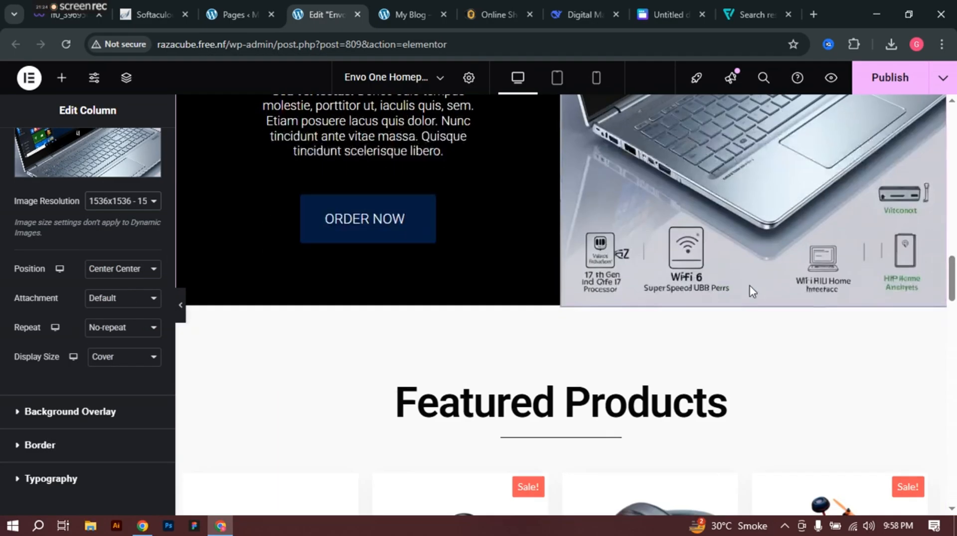
{"action": "scroll", "coordinate": [750, 288], "scroll_direction": "down", "scroll_amount": 4}
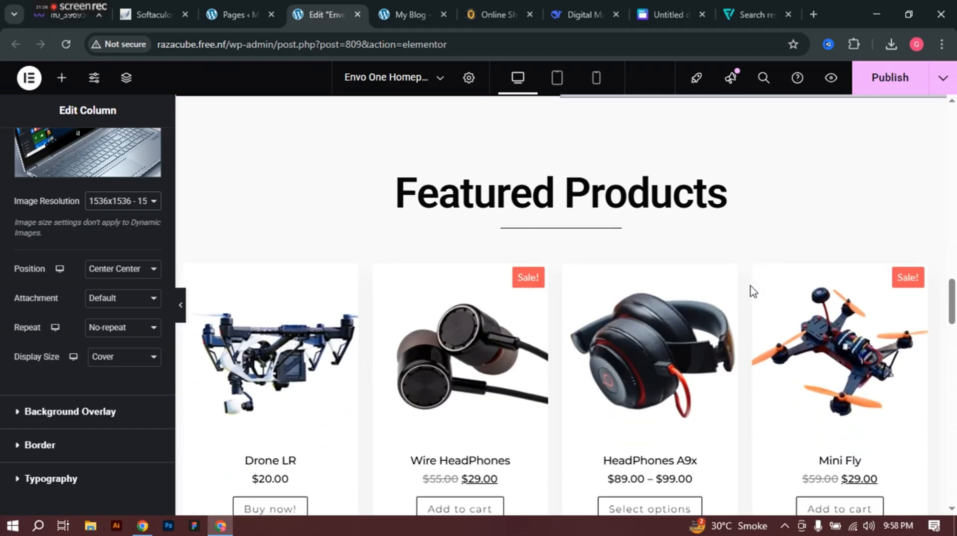
Step: Raise the Featured Products carousel's Products To Display from 4 to 5
{"action": "left_click", "coordinate": [289, 360]}
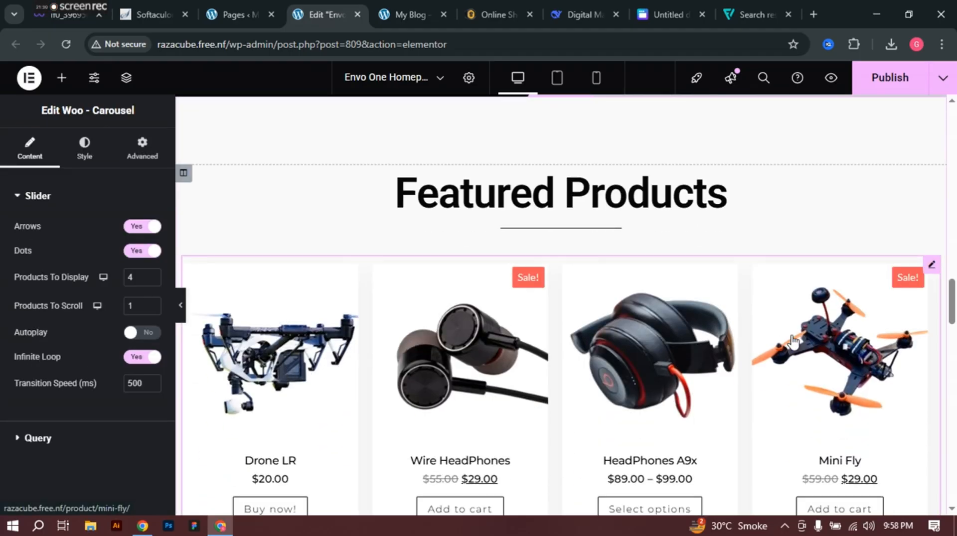
{"action": "scroll", "coordinate": [792, 341], "scroll_direction": "down", "scroll_amount": 1}
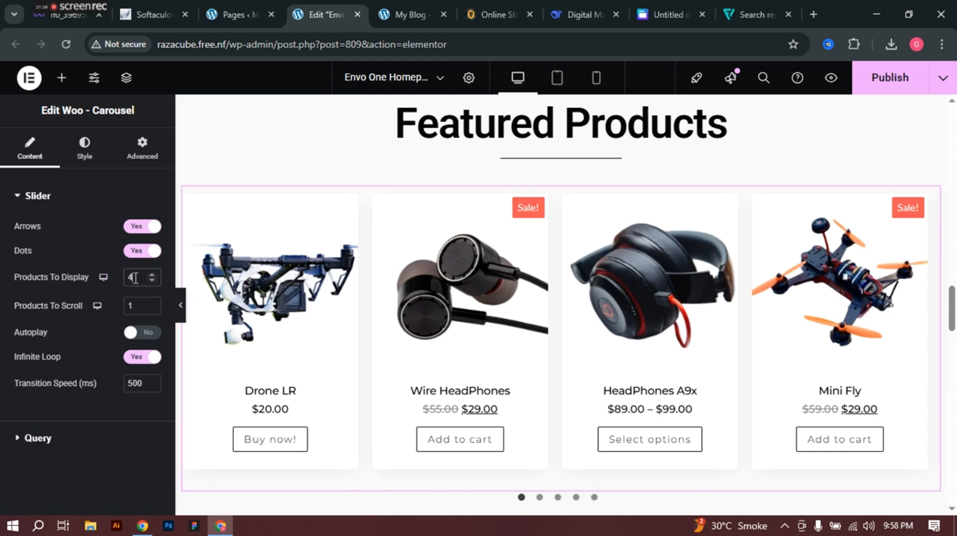
{"action": "left_click", "coordinate": [152, 275]}
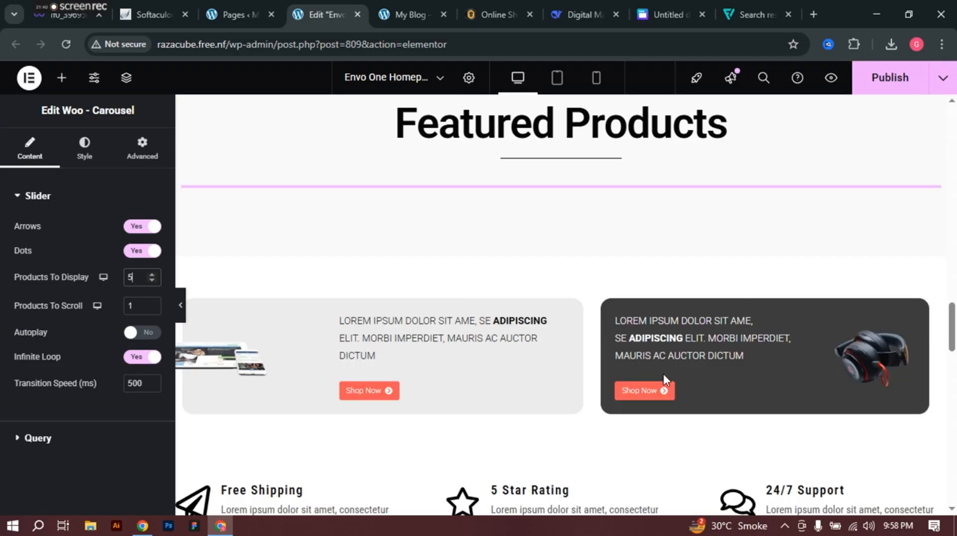
{"action": "scroll", "coordinate": [368, 301], "scroll_direction": "down", "scroll_amount": 4}
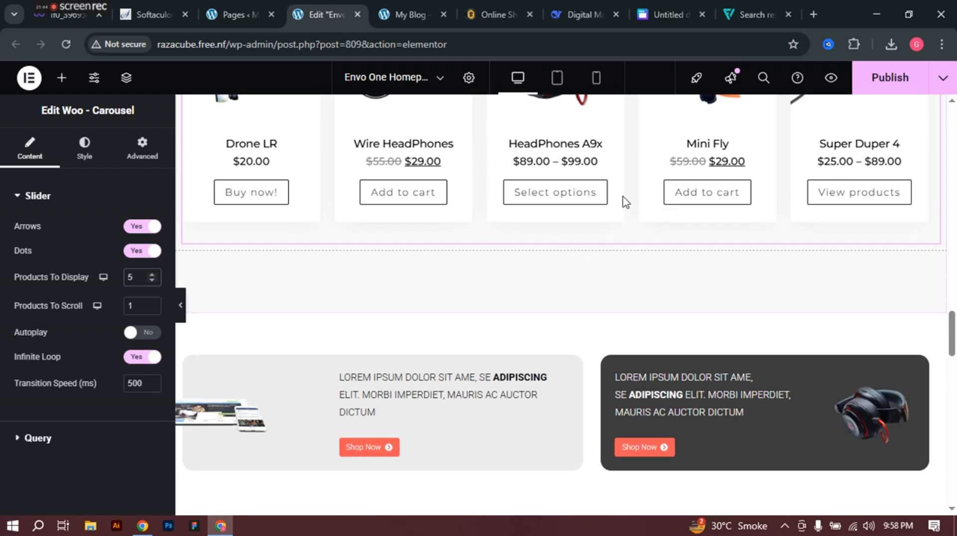
{"action": "scroll", "coordinate": [847, 225], "scroll_direction": "up", "scroll_amount": 3}
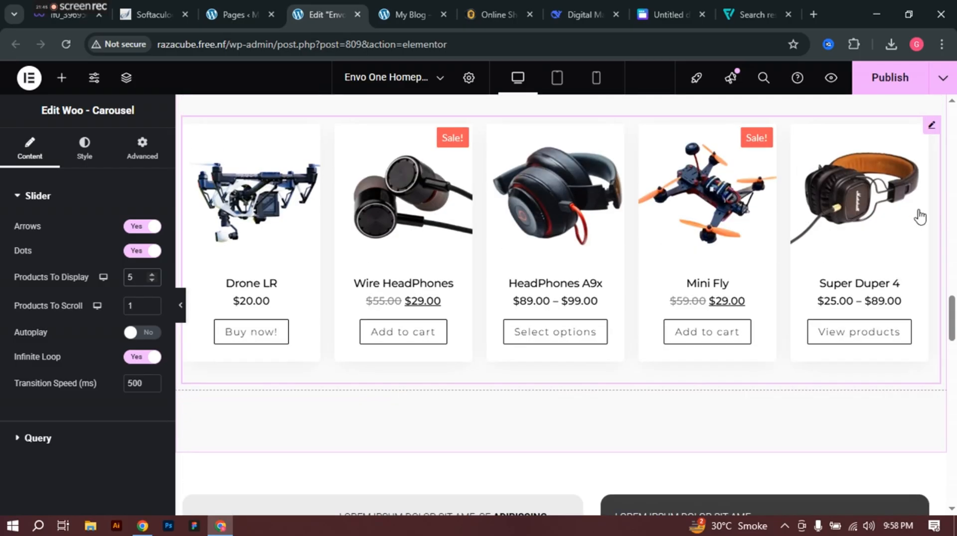
{"action": "left_click", "coordinate": [418, 10]}
{"action": "scroll", "coordinate": [717, 285], "scroll_direction": "down", "scroll_amount": 20}
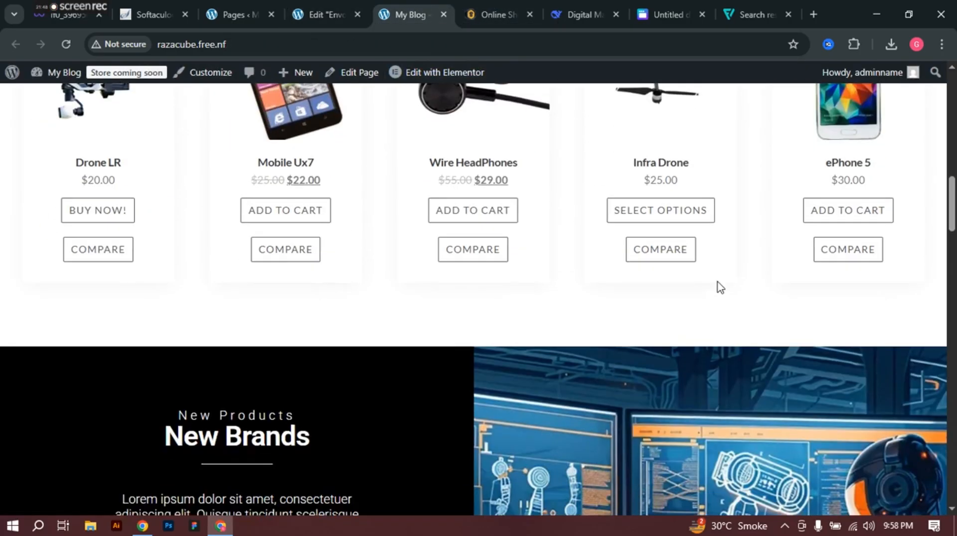
{"action": "scroll", "coordinate": [717, 284], "scroll_direction": "down", "scroll_amount": 6}
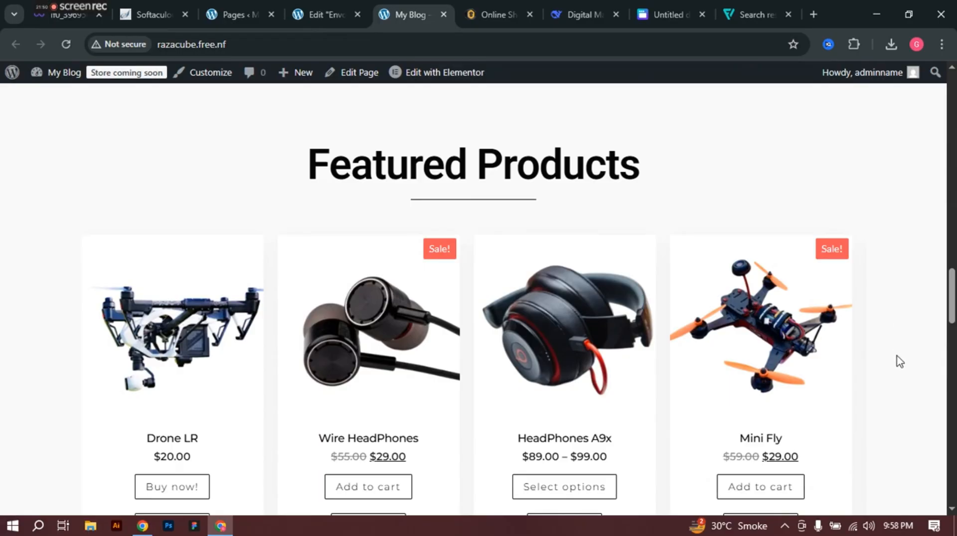
{"action": "scroll", "coordinate": [921, 347], "scroll_direction": "down", "scroll_amount": 4}
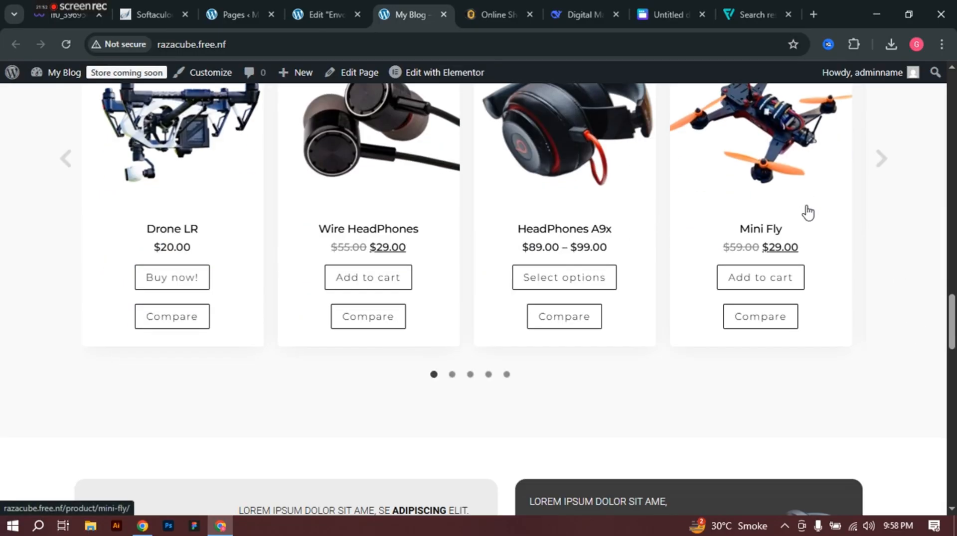
{"action": "left_click", "coordinate": [880, 168]}
{"action": "scroll", "coordinate": [880, 165], "scroll_direction": "up", "scroll_amount": 1}
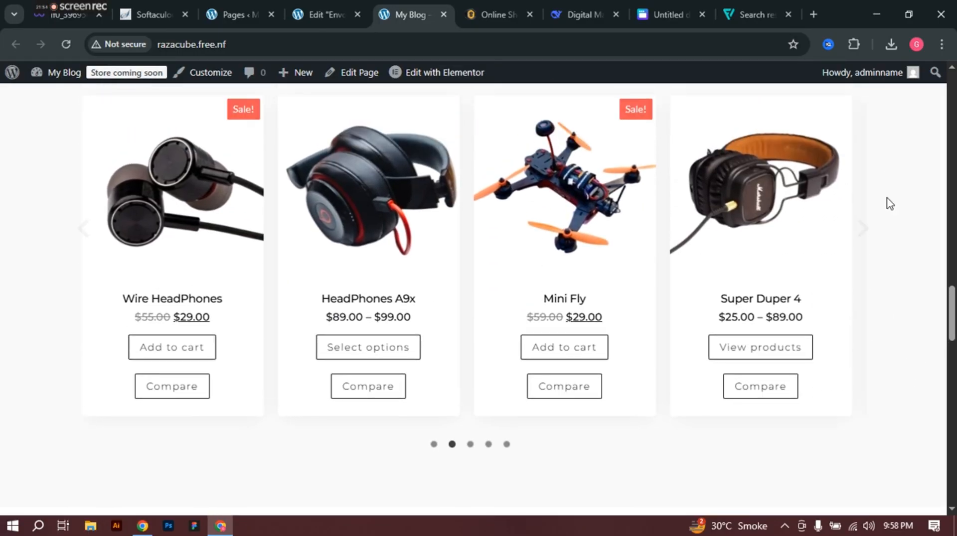
{"action": "left_click", "coordinate": [882, 230]}
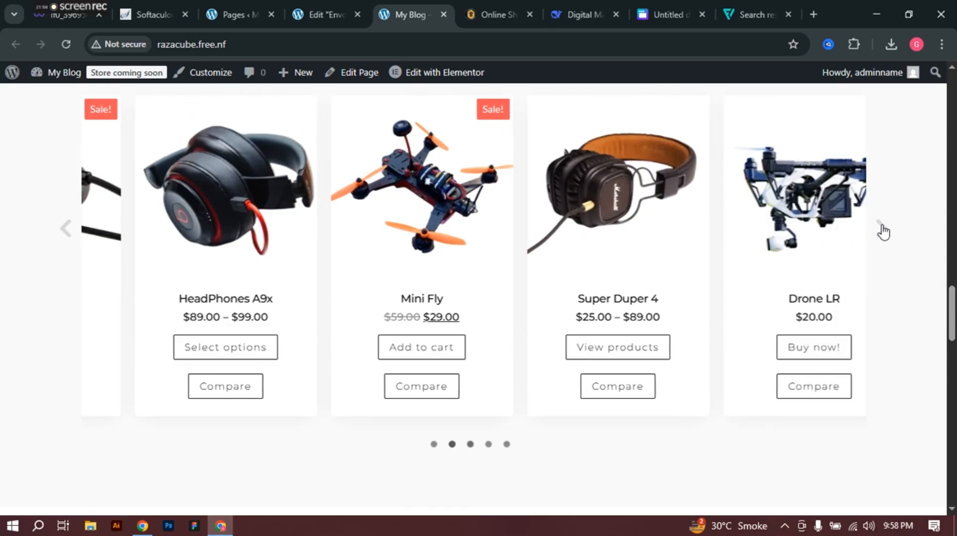
{"action": "left_click", "coordinate": [882, 230]}
{"action": "left_click", "coordinate": [883, 232]}
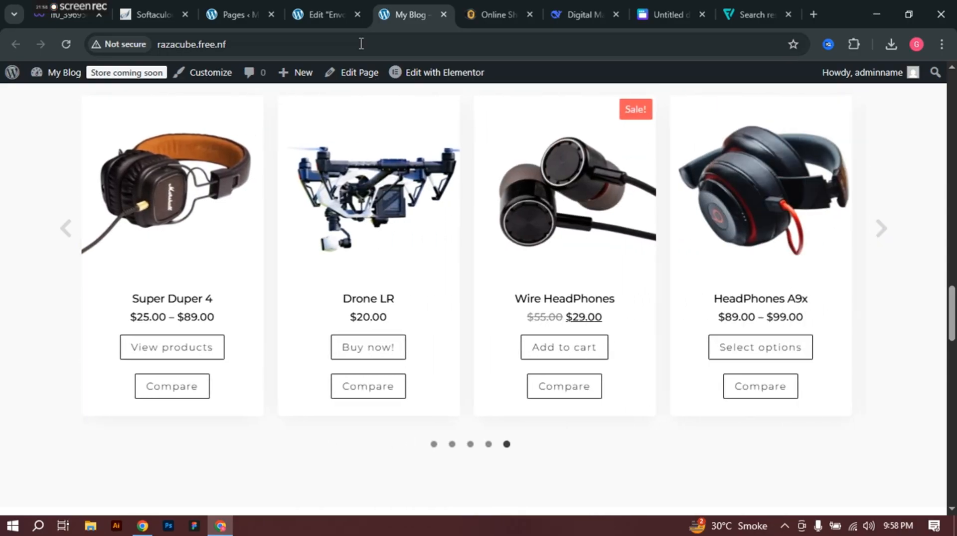
{"action": "left_click", "coordinate": [325, 10]}
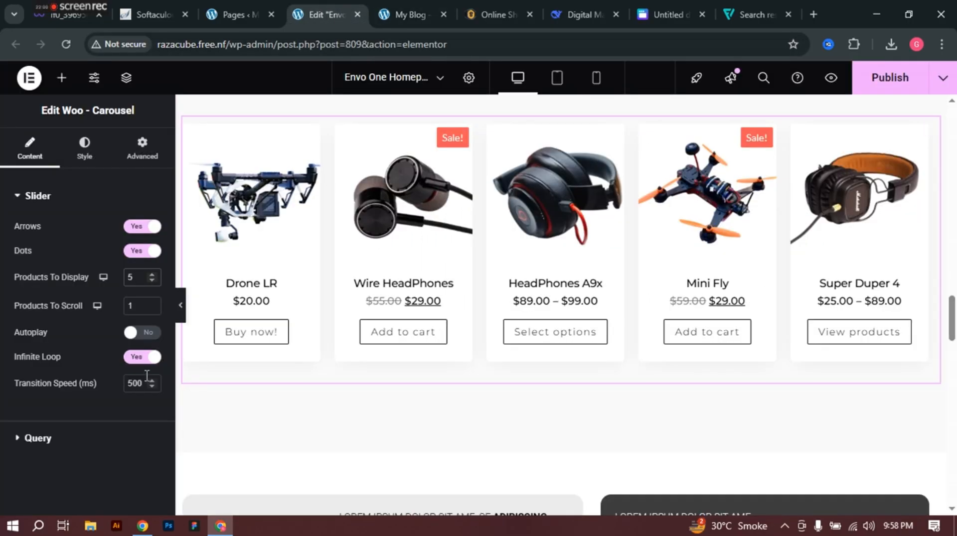
Step: Switch carousel Autoplay to Yes and lower Autoplay Speed from 5000 to 4992
{"action": "left_click", "coordinate": [144, 333]}
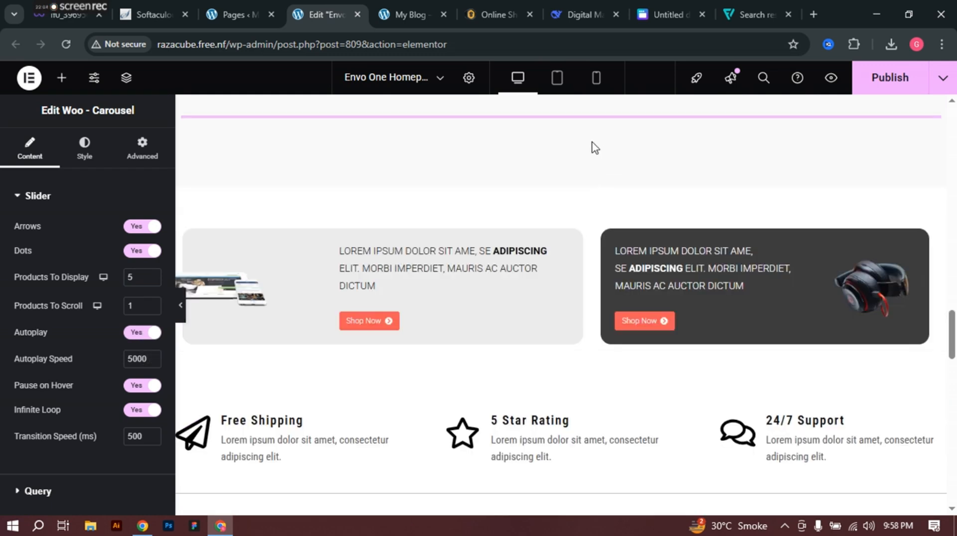
{"action": "scroll", "coordinate": [498, 359], "scroll_direction": "up", "scroll_amount": 1}
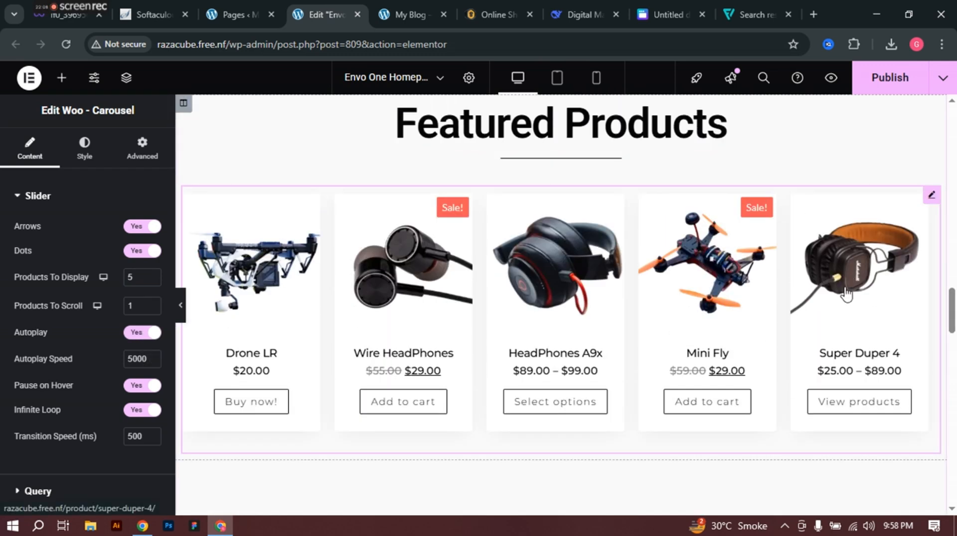
{"action": "left_click", "coordinate": [141, 361]}
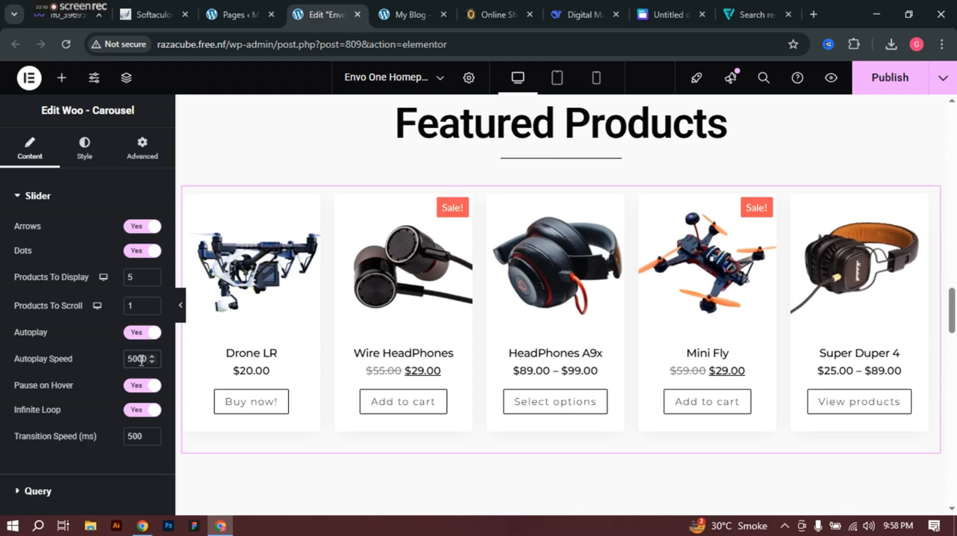
{"action": "scroll", "coordinate": [141, 361], "scroll_direction": "down", "scroll_amount": 1}
{"action": "scroll", "coordinate": [141, 361], "scroll_direction": "down", "scroll_amount": 1}
{"action": "scroll", "coordinate": [141, 359], "scroll_direction": "down", "scroll_amount": 2}
Step: In the carousel Query, search 'headpho' under Exclude and exclude Pink HeadPhones
{"action": "left_click", "coordinate": [22, 491]}
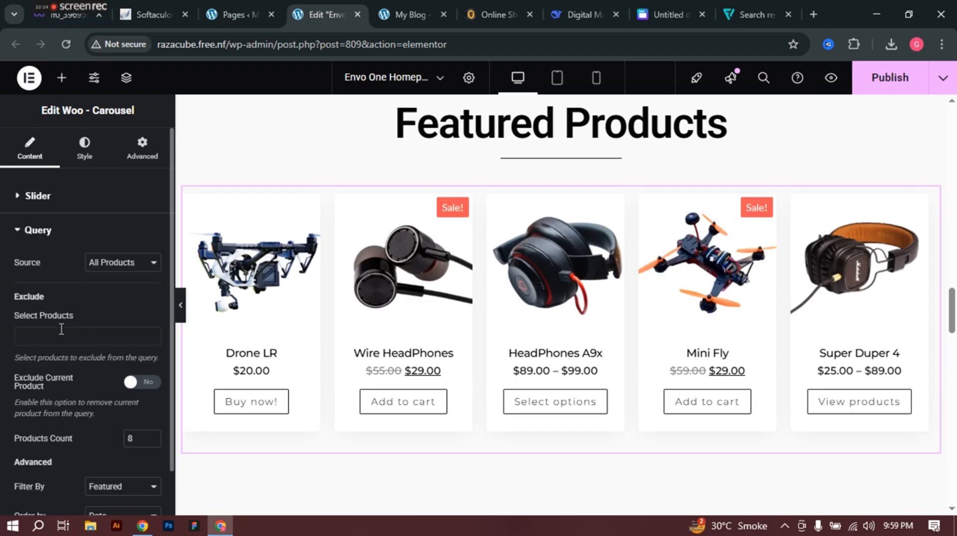
{"action": "left_click", "coordinate": [55, 342]}
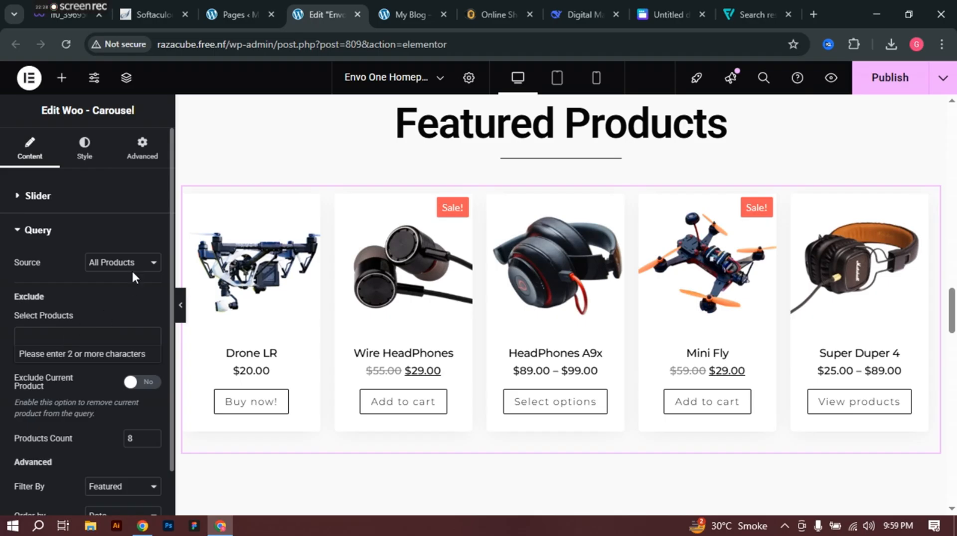
{"action": "scroll", "coordinate": [132, 272], "scroll_direction": "down", "scroll_amount": 1}
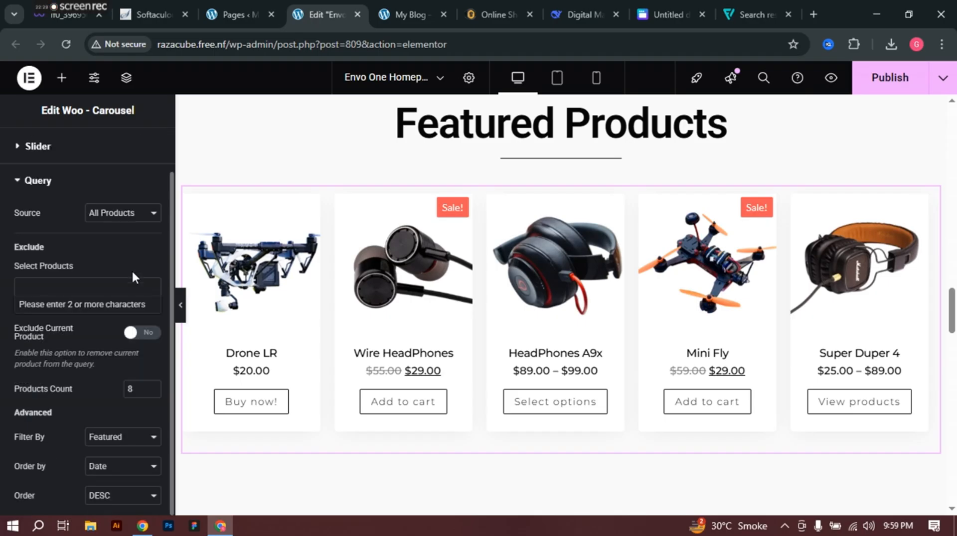
{"action": "left_click", "coordinate": [78, 285]}
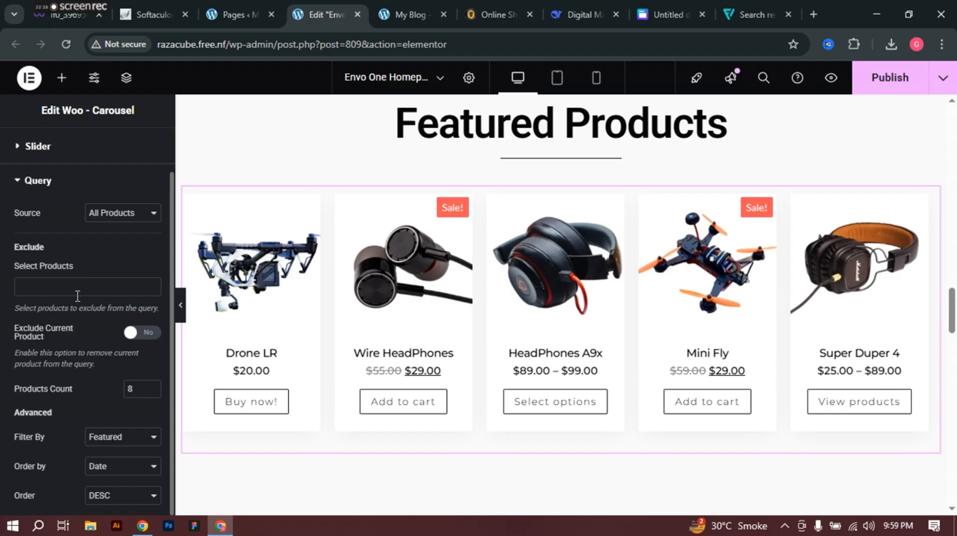
{"action": "left_click", "coordinate": [78, 291]}
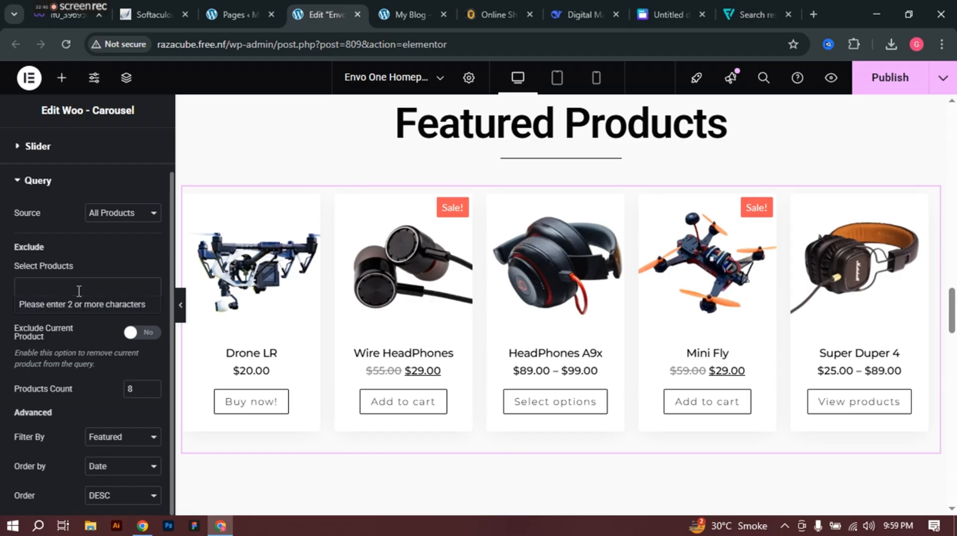
{"action": "type", "text": "head"}
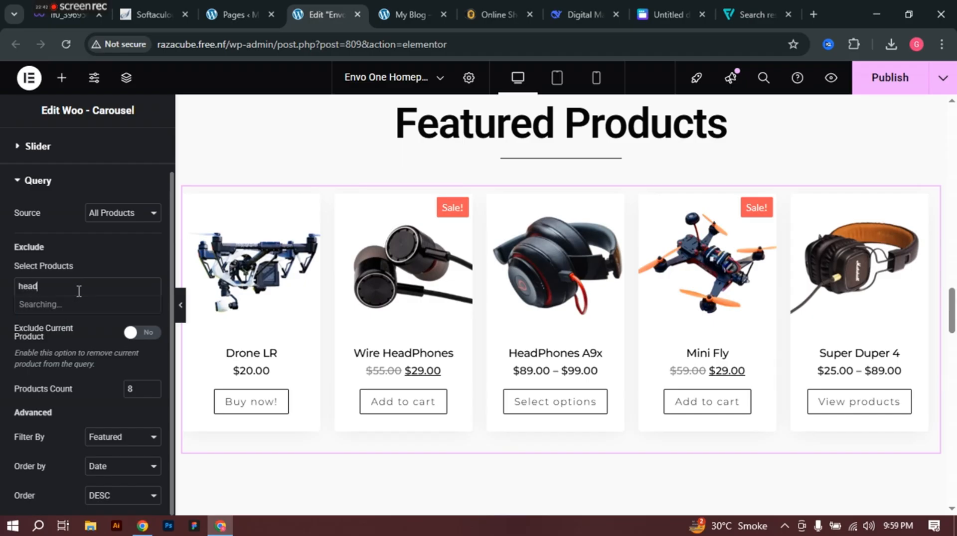
{"action": "type", "text": "pho"}
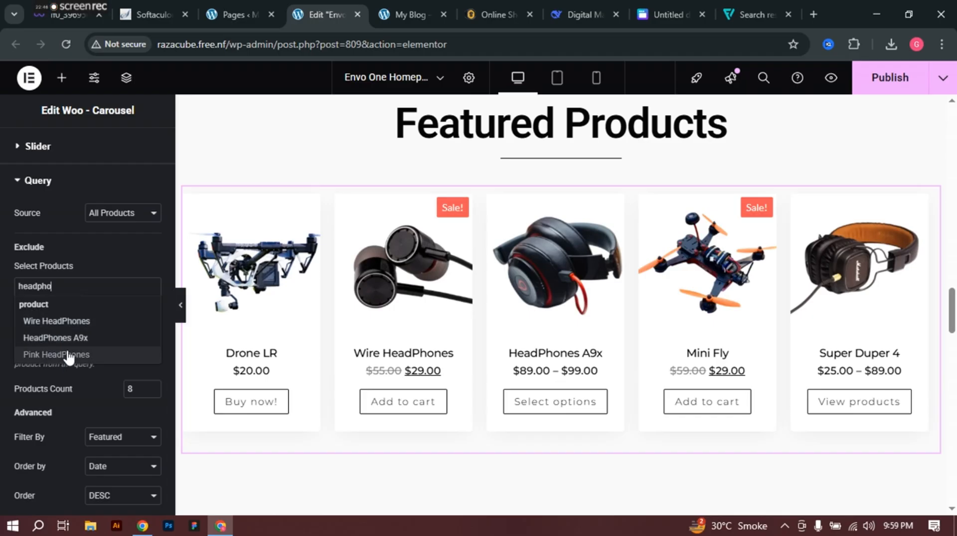
{"action": "left_click", "coordinate": [70, 354]}
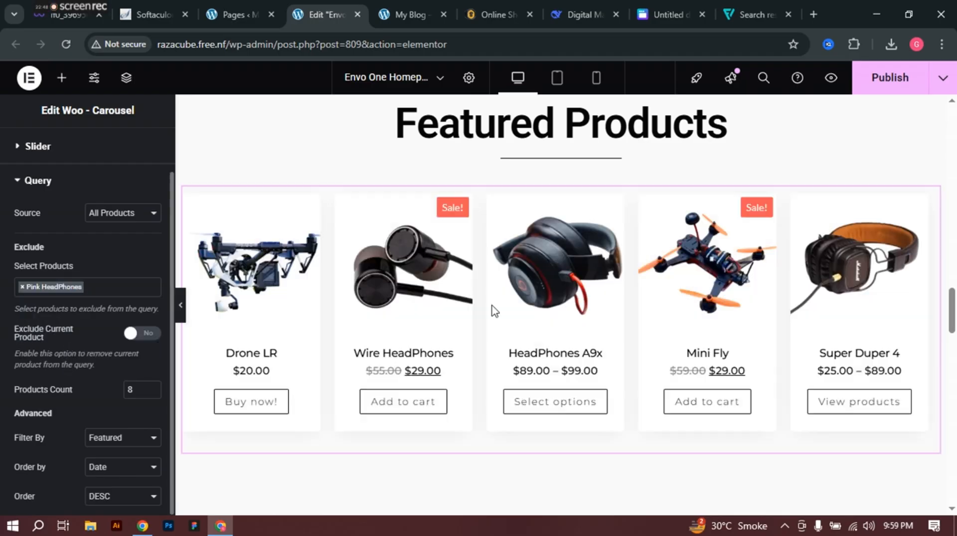
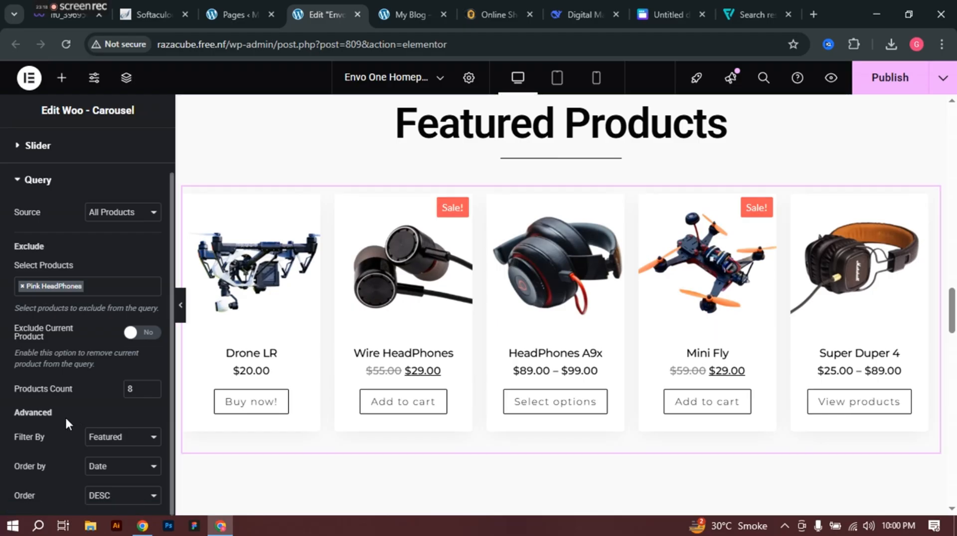
Step: Publish the Envo One homepage so the carousel excluding Pink HeadPhones goes live
{"action": "scroll", "coordinate": [69, 425], "scroll_direction": "up", "scroll_amount": 2}
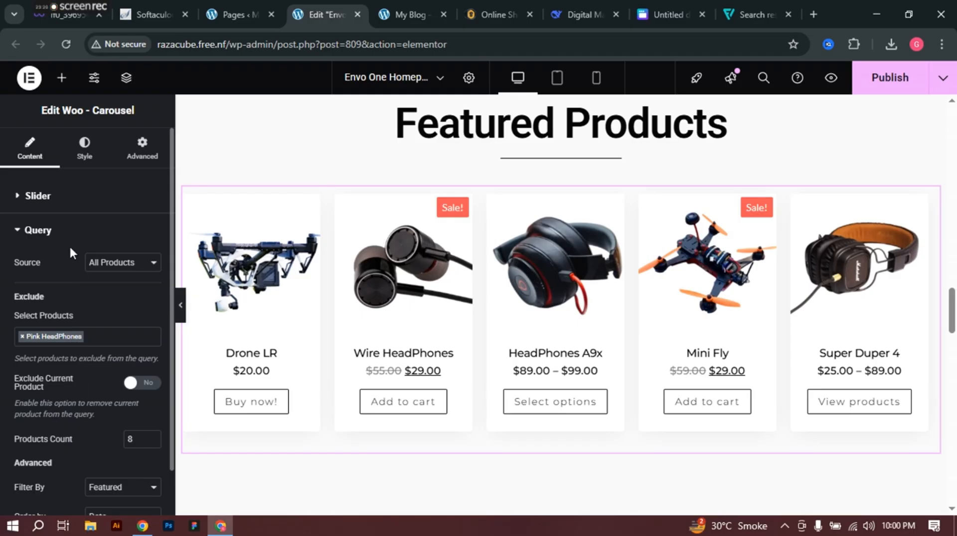
{"action": "left_click", "coordinate": [865, 88]}
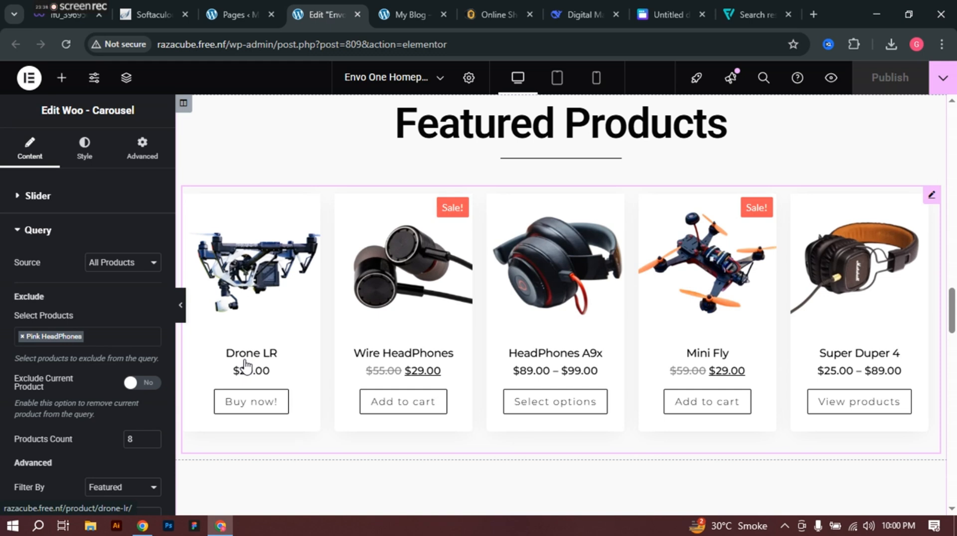
{"action": "scroll", "coordinate": [326, 343], "scroll_direction": "down", "scroll_amount": 4}
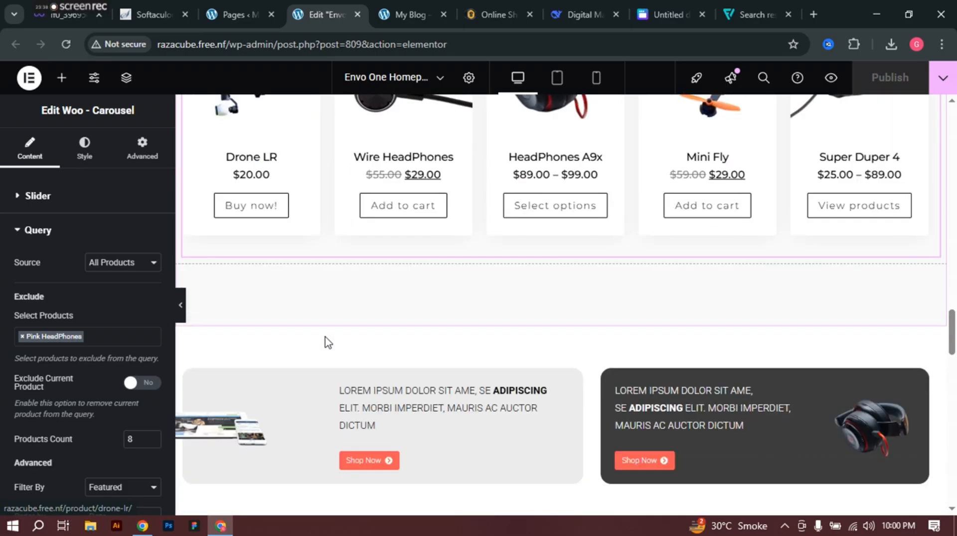
{"action": "scroll", "coordinate": [326, 343], "scroll_direction": "down", "scroll_amount": 2}
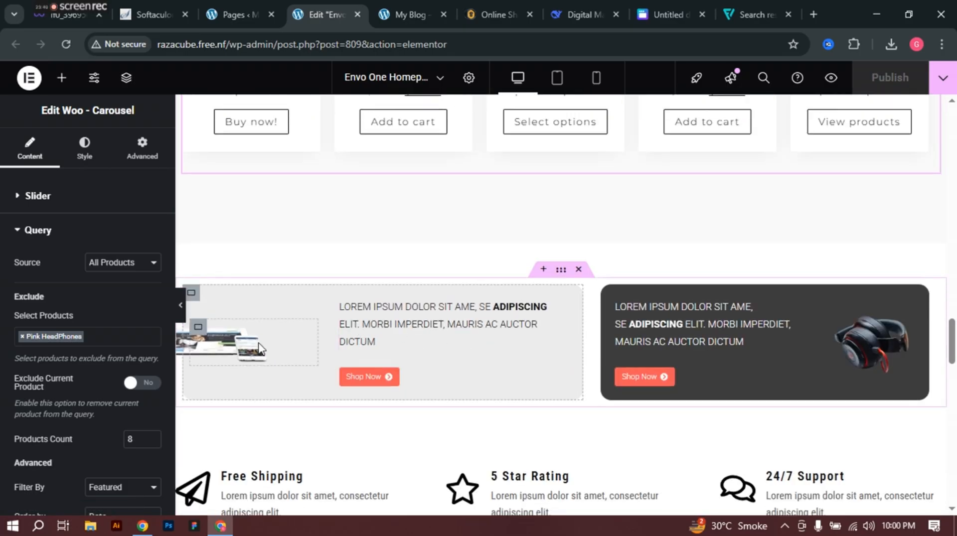
{"action": "scroll", "coordinate": [259, 349], "scroll_direction": "down", "scroll_amount": 1}
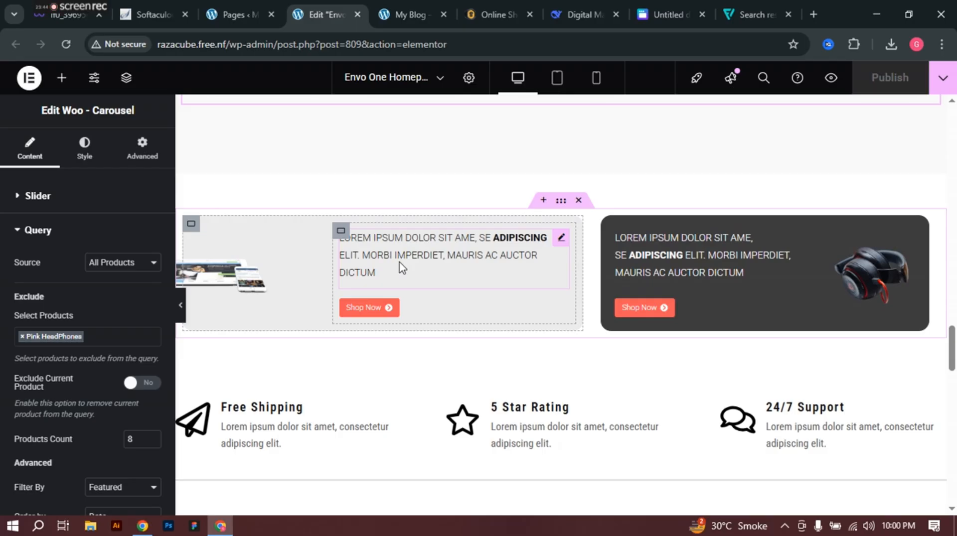
{"action": "scroll", "coordinate": [401, 268], "scroll_direction": "down", "scroll_amount": 3}
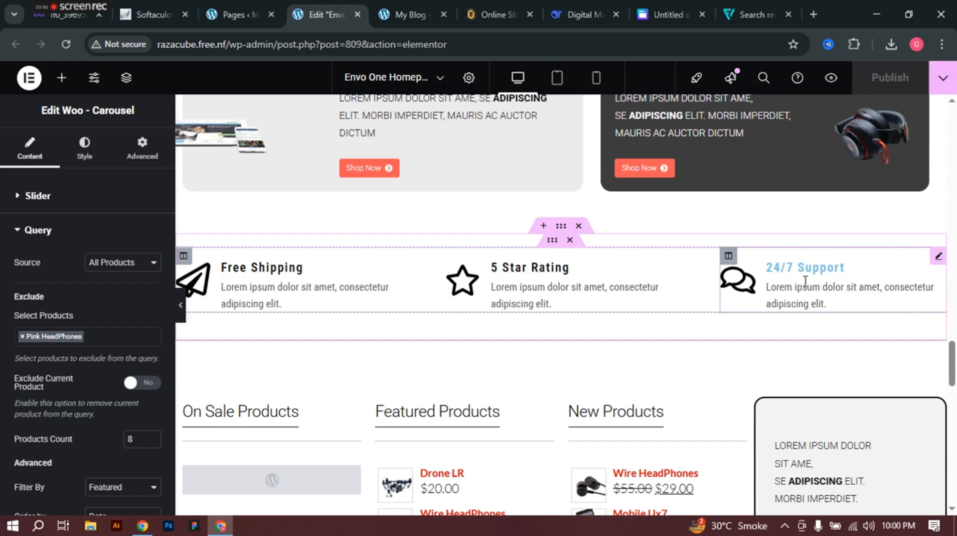
{"action": "scroll", "coordinate": [807, 284], "scroll_direction": "down", "scroll_amount": 4}
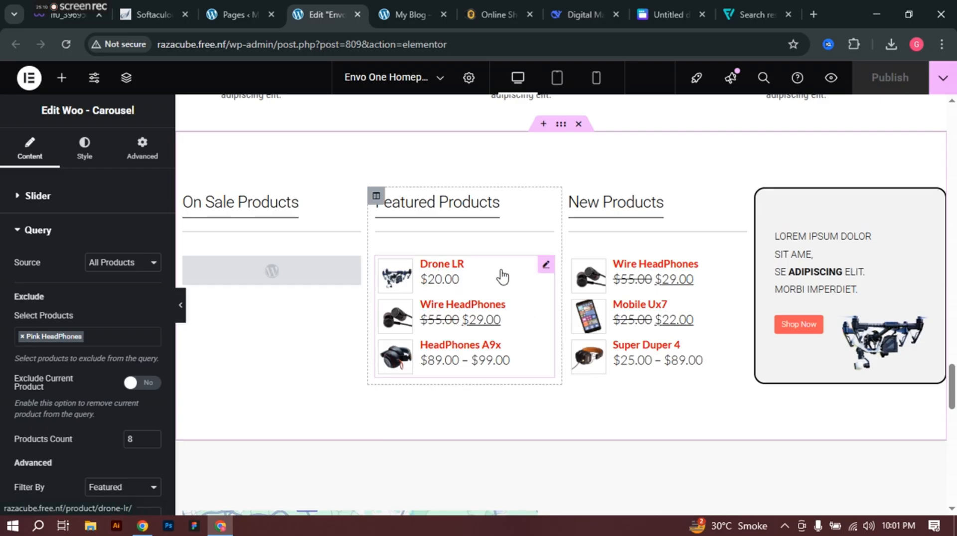
Step: Set the On Sale products list to show on-sale products, apply it, and begin editing its empty title
{"action": "left_click", "coordinate": [545, 267]}
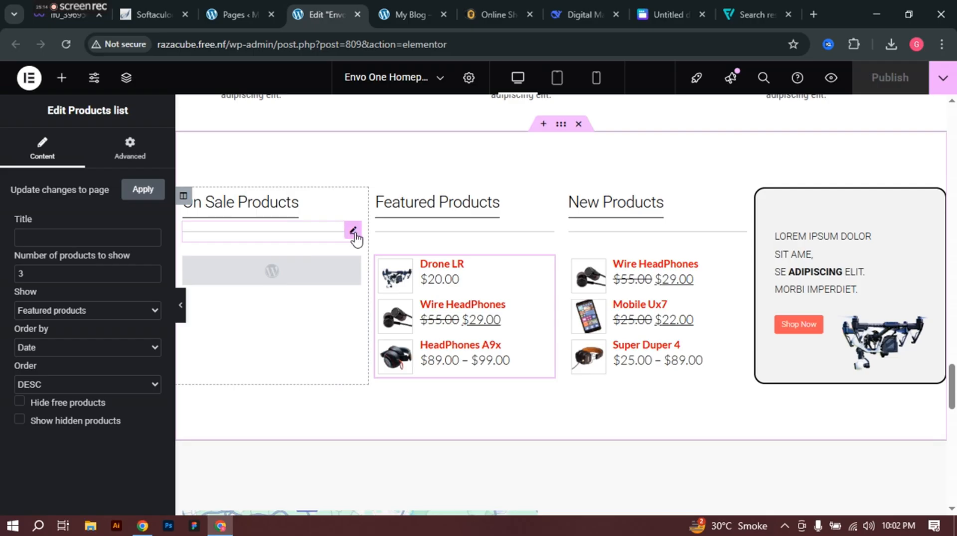
{"action": "left_click", "coordinate": [352, 232]}
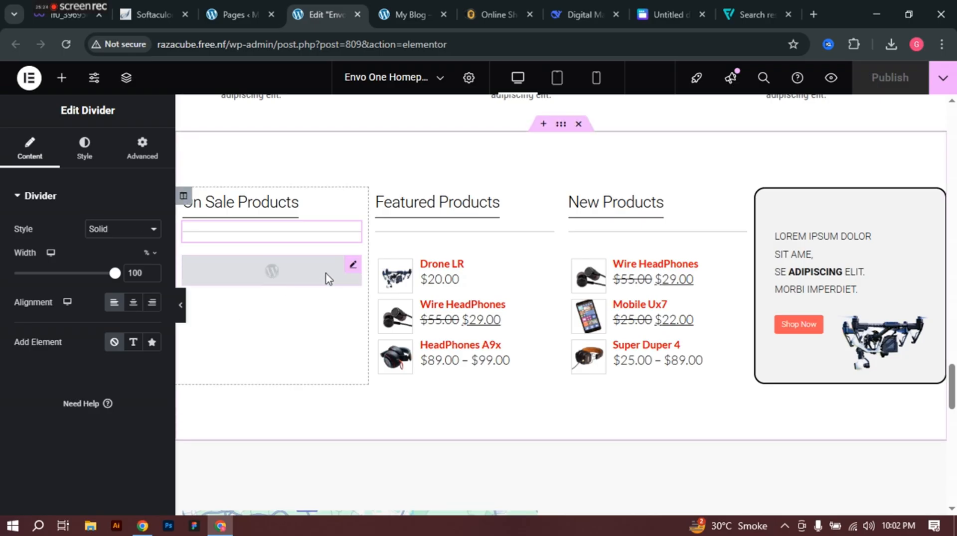
{"action": "left_click", "coordinate": [353, 268]}
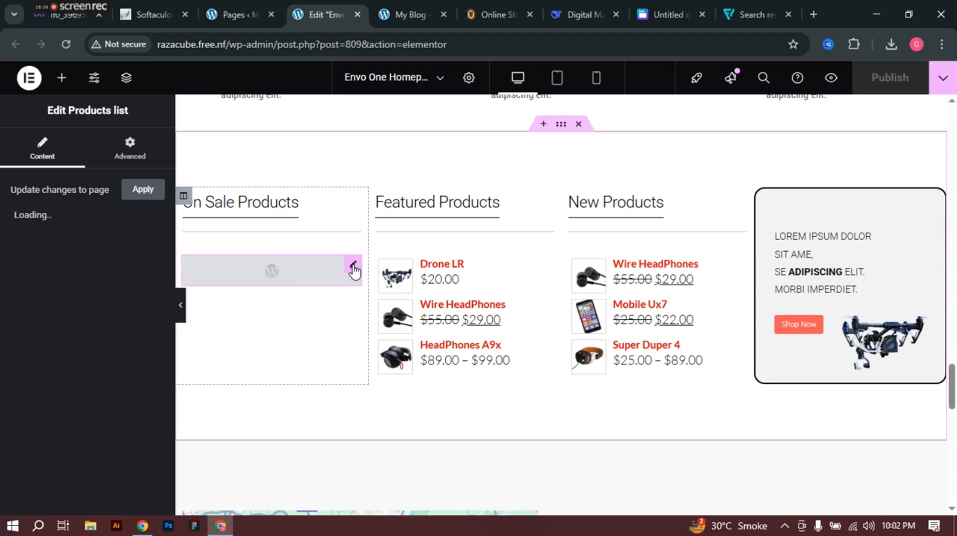
{"action": "left_click", "coordinate": [141, 195]}
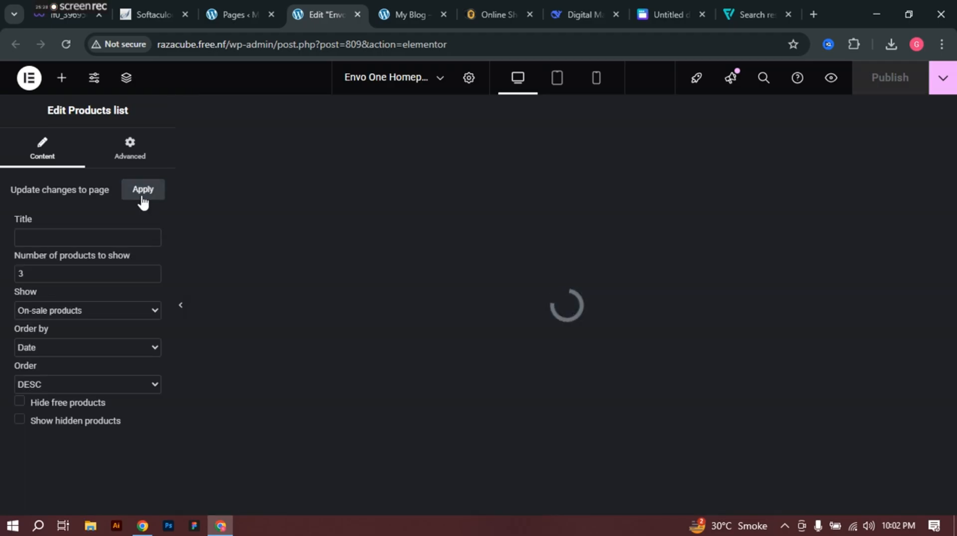
{"action": "left_click", "coordinate": [59, 236]}
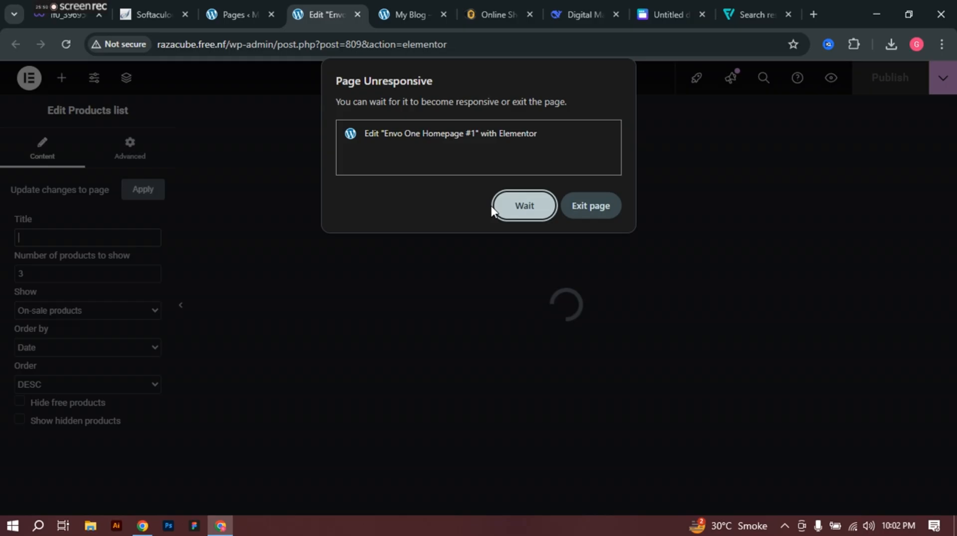
Step: Wait out the unresponsive editor and delete the empty container below the footer
{"action": "left_click", "coordinate": [518, 207]}
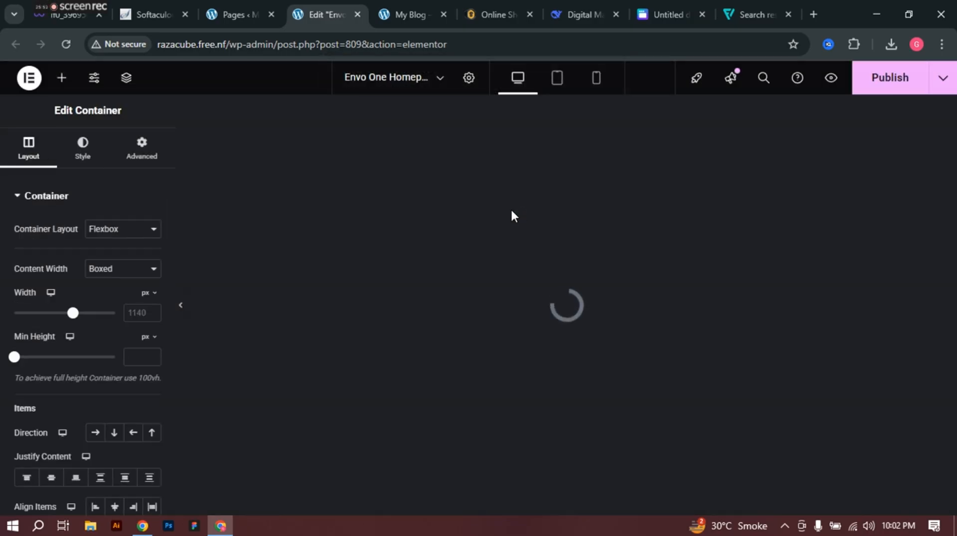
{"action": "scroll", "coordinate": [516, 217], "scroll_direction": "down", "scroll_amount": 5}
{"action": "scroll", "coordinate": [518, 216], "scroll_direction": "down", "scroll_amount": 10}
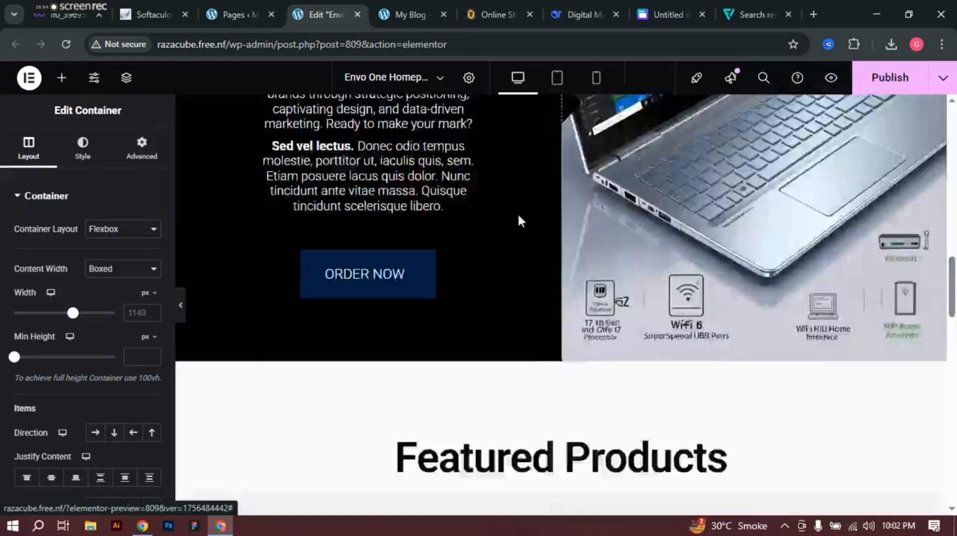
{"action": "scroll", "coordinate": [533, 243], "scroll_direction": "up", "scroll_amount": 6}
{"action": "scroll", "coordinate": [535, 238], "scroll_direction": "up", "scroll_amount": 10}
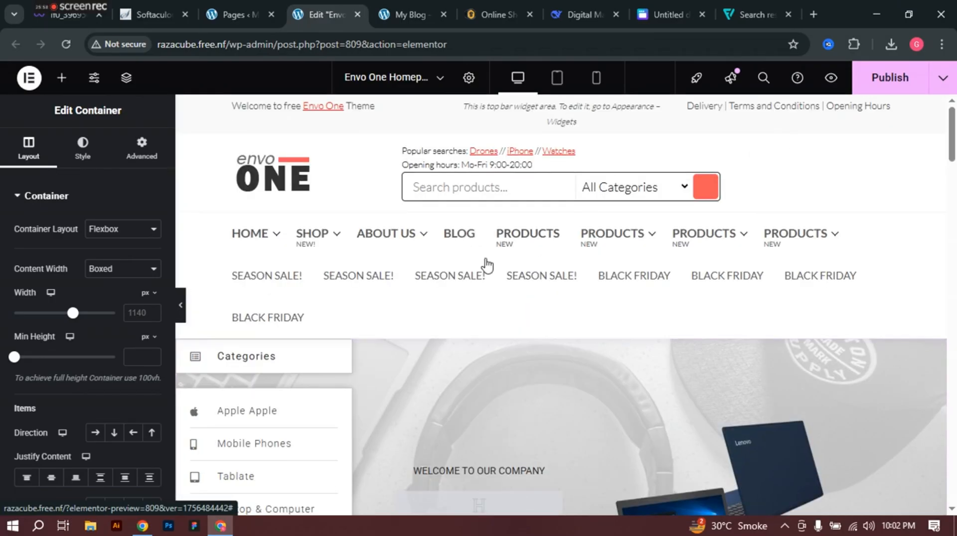
{"action": "scroll", "coordinate": [487, 269], "scroll_direction": "down", "scroll_amount": 8}
{"action": "scroll", "coordinate": [770, 254], "scroll_direction": "down", "scroll_amount": 10}
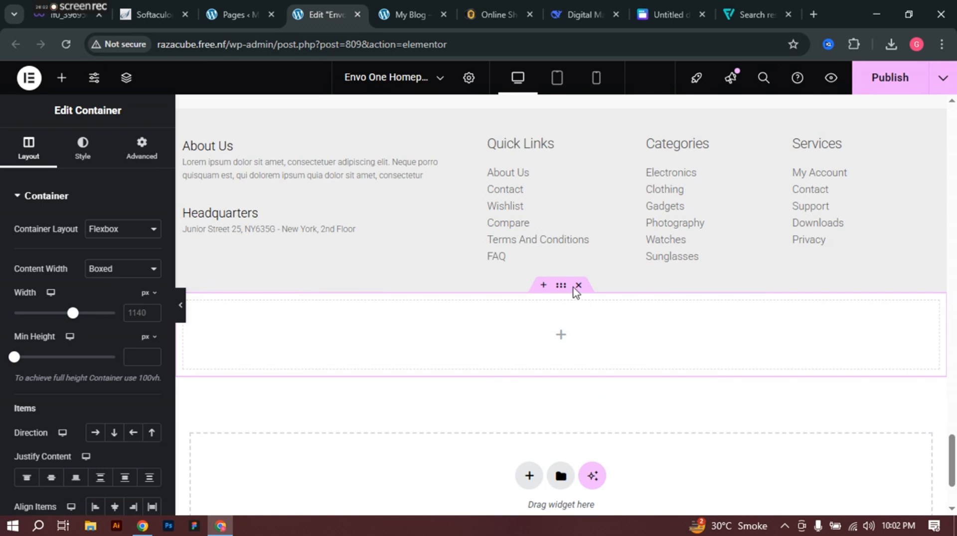
{"action": "key", "text": "Delete"}
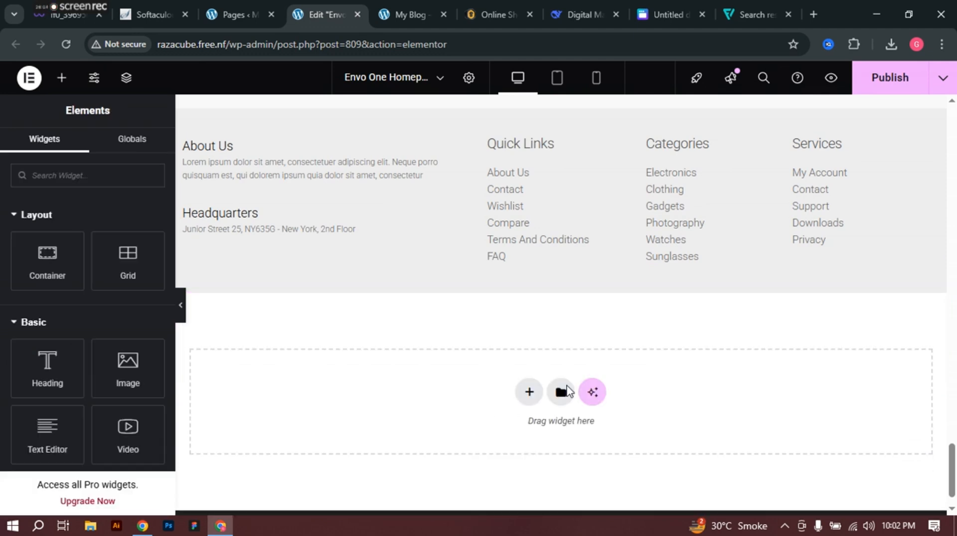
Step: Publish the Envo One homepage with the updated On Sale list
{"action": "scroll", "coordinate": [404, 305], "scroll_direction": "up", "scroll_amount": 4}
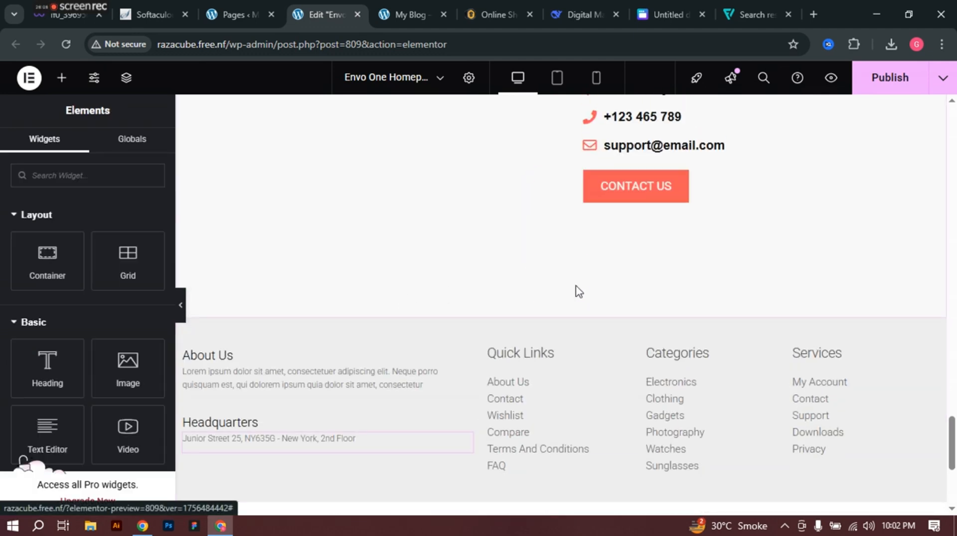
{"action": "scroll", "coordinate": [597, 274], "scroll_direction": "down", "scroll_amount": 5}
{"action": "left_click", "coordinate": [889, 78]}
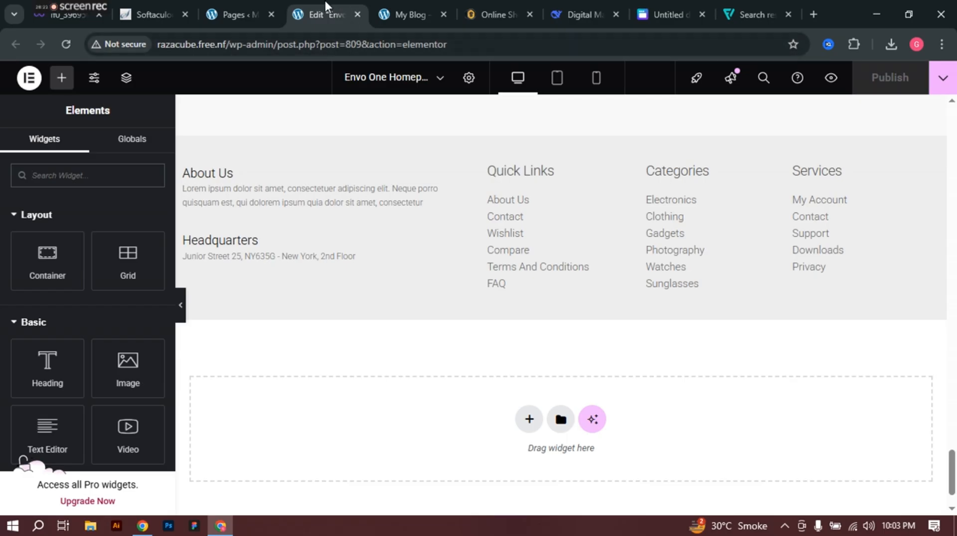
Step: Close the Envo One editor and view the live My Blog homepage with its Recent products
{"action": "left_click", "coordinate": [358, 15]}
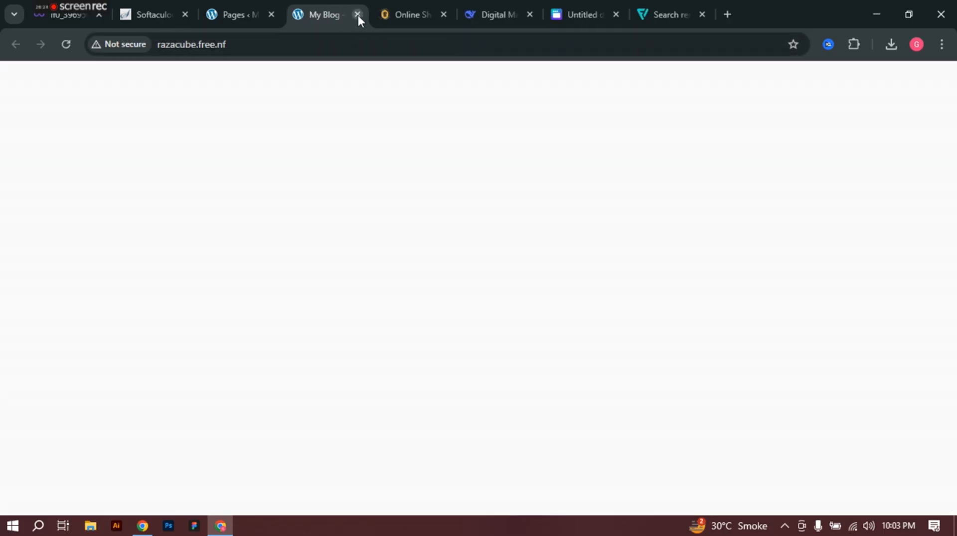
{"action": "left_click", "coordinate": [234, 2]}
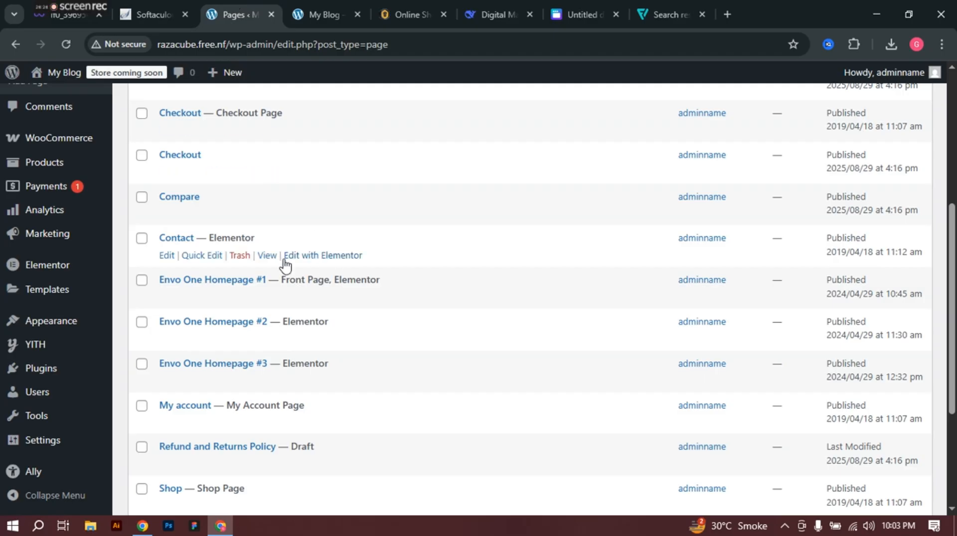
{"action": "scroll", "coordinate": [221, 268], "scroll_direction": "down", "scroll_amount": 1}
{"action": "scroll", "coordinate": [221, 268], "scroll_direction": "down", "scroll_amount": 3}
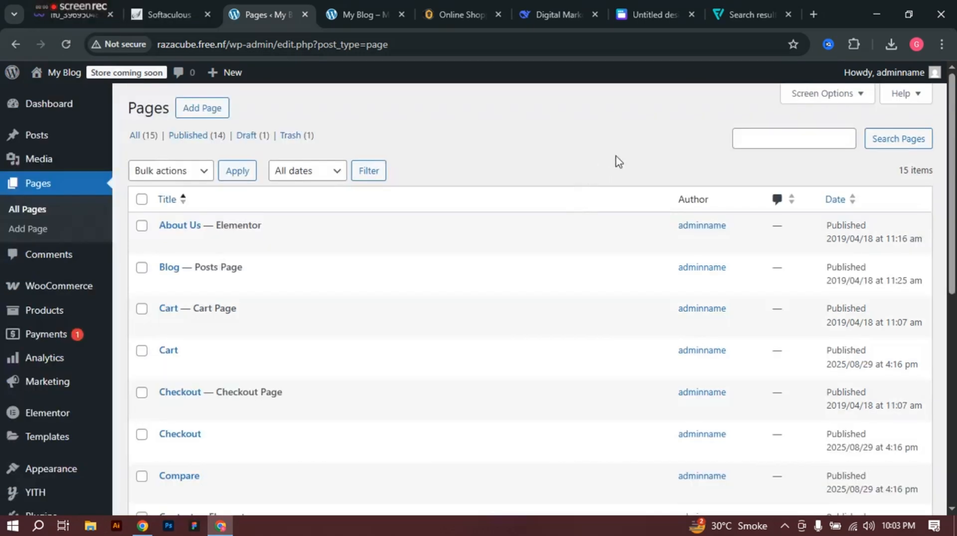
{"action": "scroll", "coordinate": [619, 159], "scroll_direction": "down", "scroll_amount": 3}
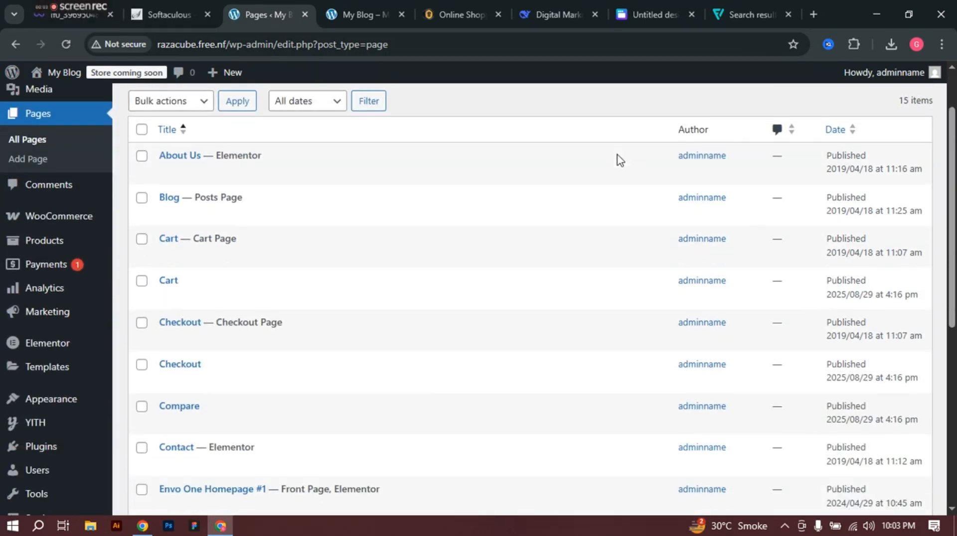
{"action": "scroll", "coordinate": [619, 160], "scroll_direction": "up", "scroll_amount": 3}
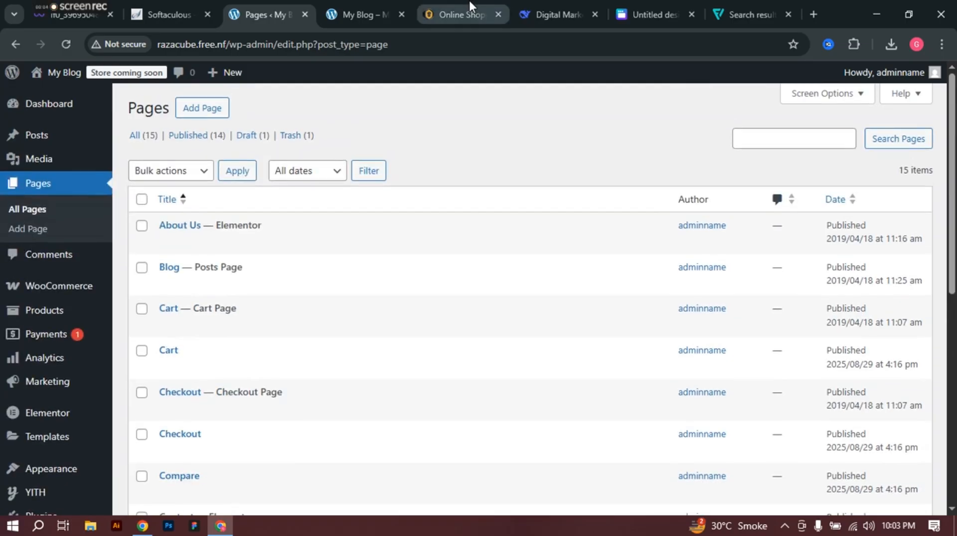
{"action": "left_click", "coordinate": [348, 4]}
{"action": "scroll", "coordinate": [435, 207], "scroll_direction": "up", "scroll_amount": 15}
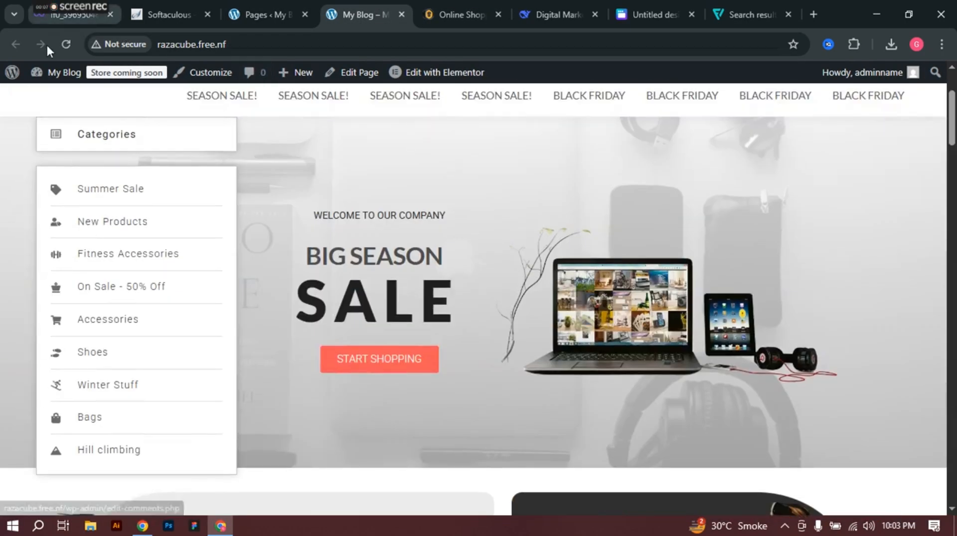
Step: Reload the live homepage, check the HOME and SHOP menus, and return to the admin Pages list
{"action": "left_click", "coordinate": [64, 45]}
{"action": "scroll", "coordinate": [440, 203], "scroll_direction": "up", "scroll_amount": 3}
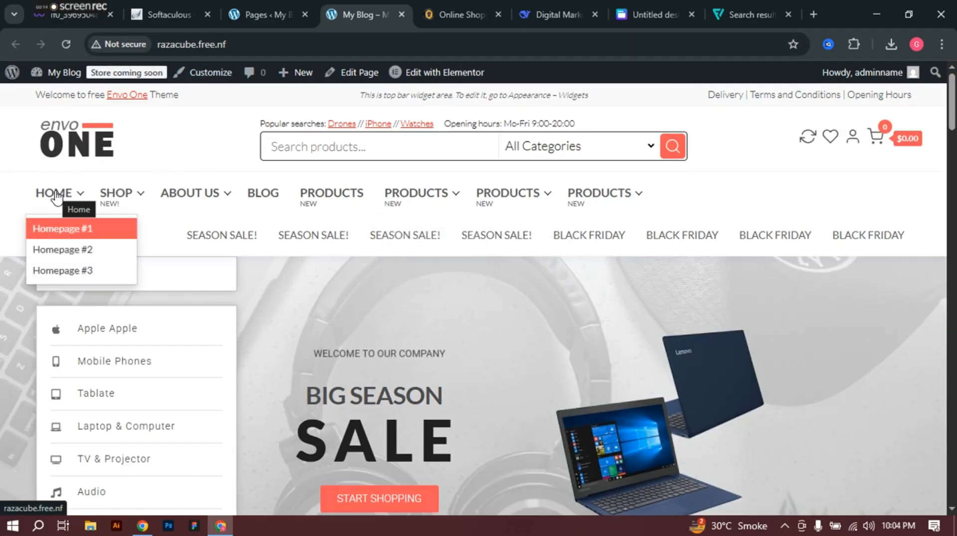
{"action": "mouse_move", "coordinate": [111, 202]}
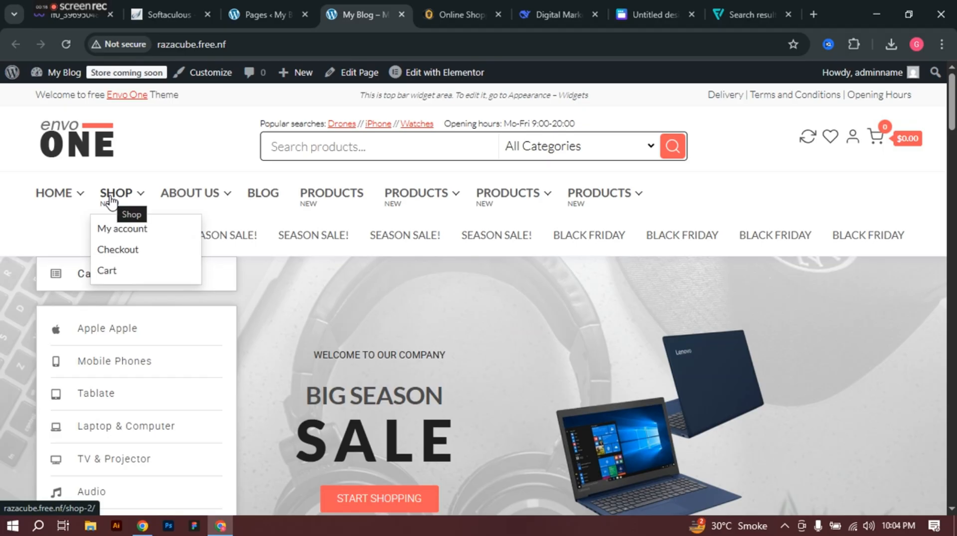
{"action": "mouse_move", "coordinate": [208, 199]}
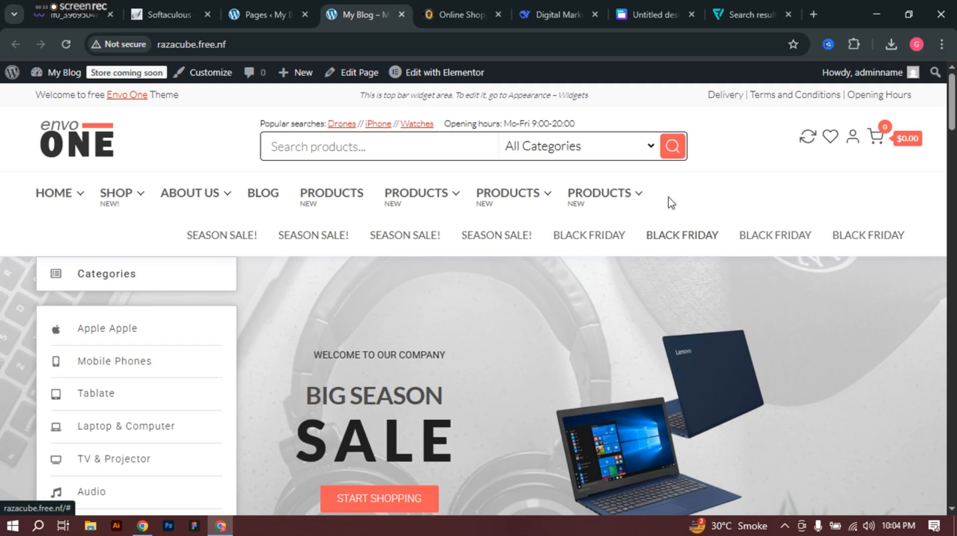
{"action": "left_click", "coordinate": [257, 4]}
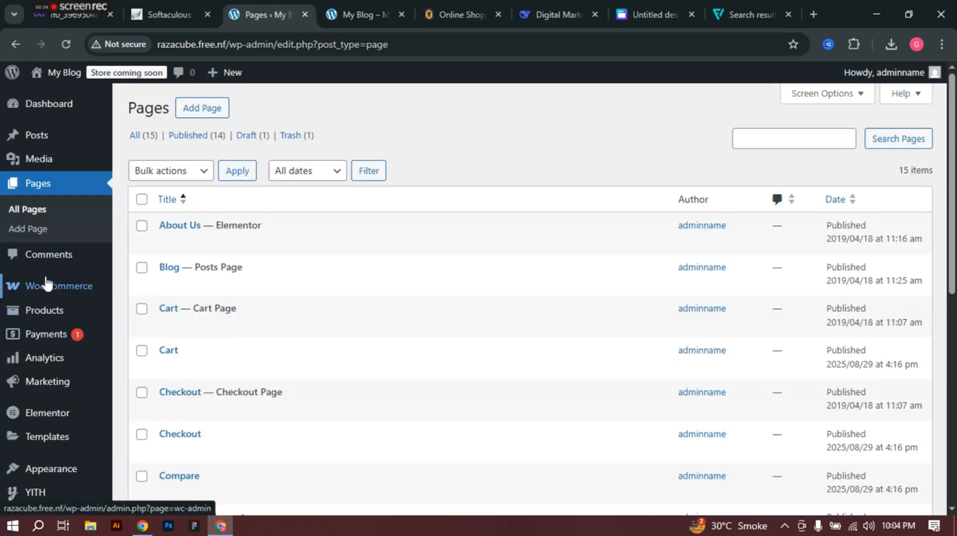
Step: Go to Appearance > Menus
{"action": "scroll", "coordinate": [46, 283], "scroll_direction": "down", "scroll_amount": 3}
{"action": "mouse_move", "coordinate": [47, 330]}
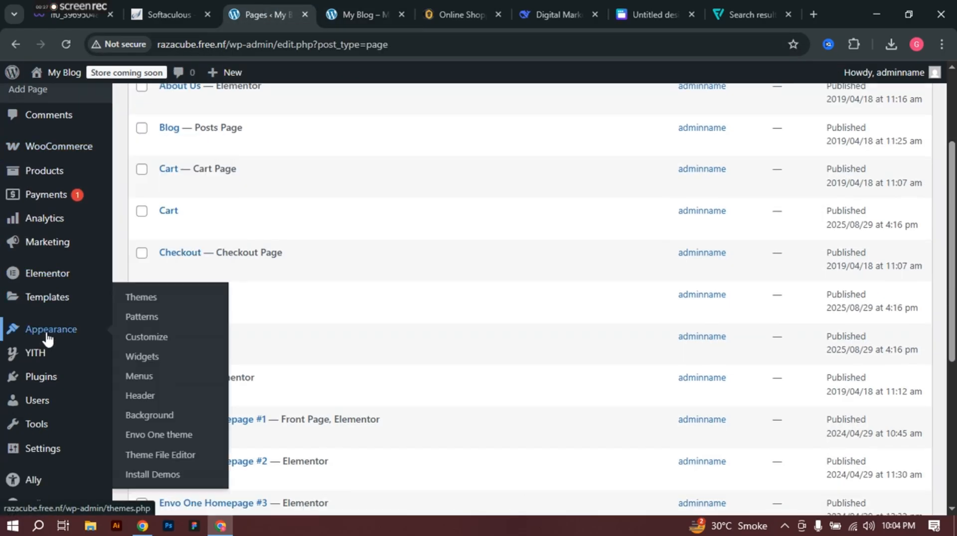
{"action": "left_click", "coordinate": [139, 377]}
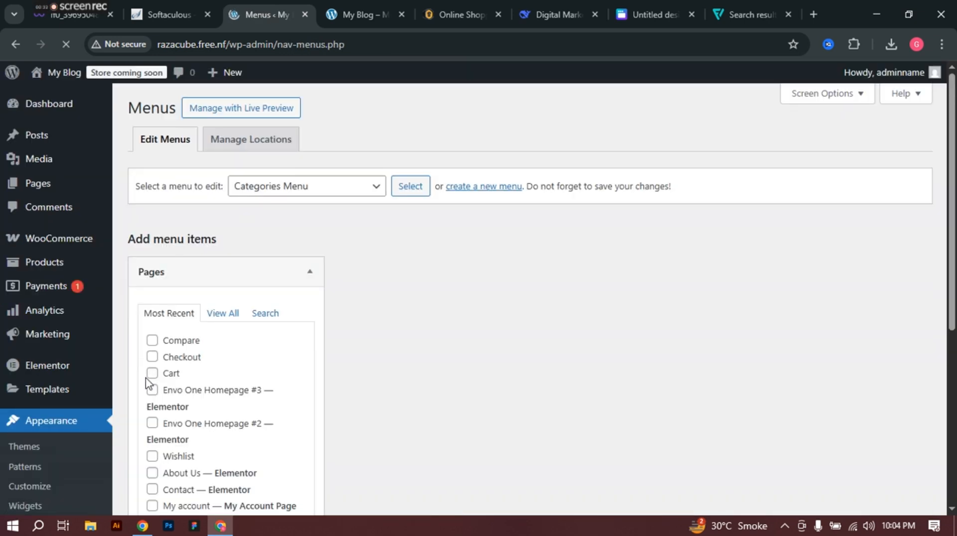
Step: Keep Categories Menu selected and retype its Menu Name as Home Menu
{"action": "scroll", "coordinate": [319, 354], "scroll_direction": "down", "scroll_amount": 4}
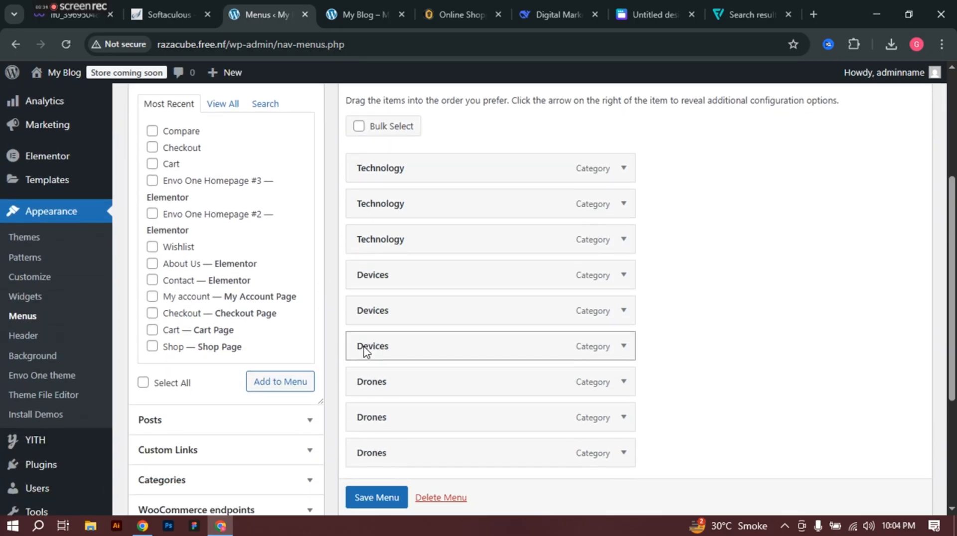
{"action": "scroll", "coordinate": [390, 344], "scroll_direction": "down", "scroll_amount": 2}
{"action": "scroll", "coordinate": [391, 343], "scroll_direction": "up", "scroll_amount": 5}
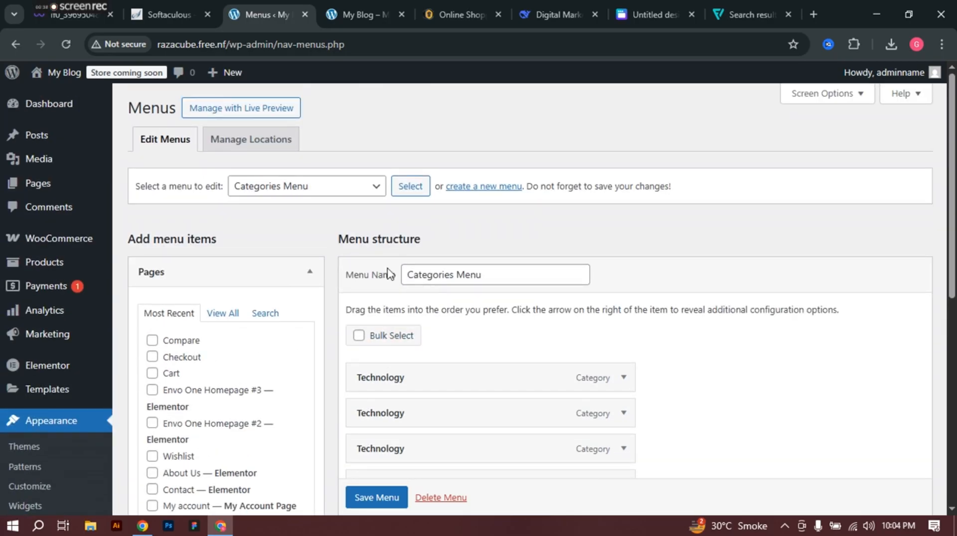
{"action": "left_click", "coordinate": [338, 197]}
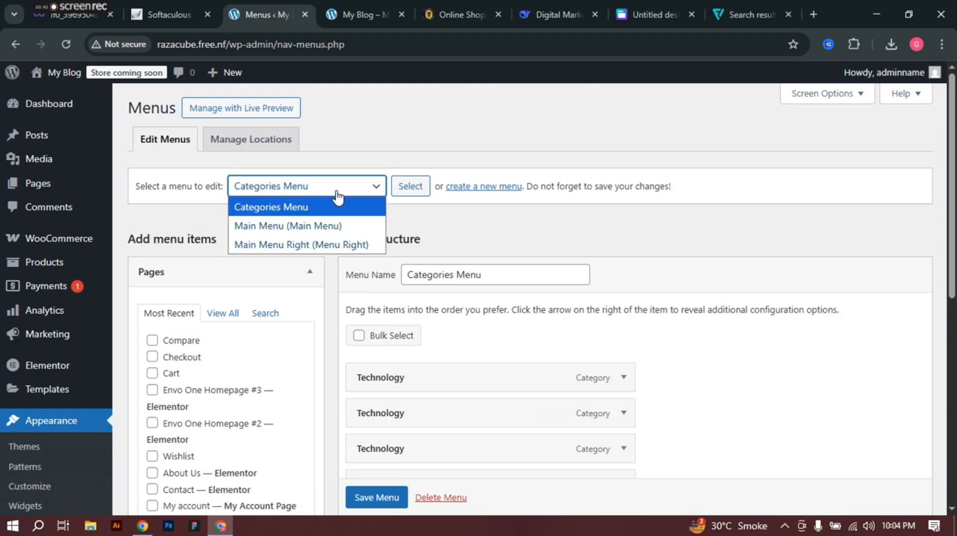
{"action": "left_click", "coordinate": [346, 205]}
{"action": "triple_click", "coordinate": [500, 278]}
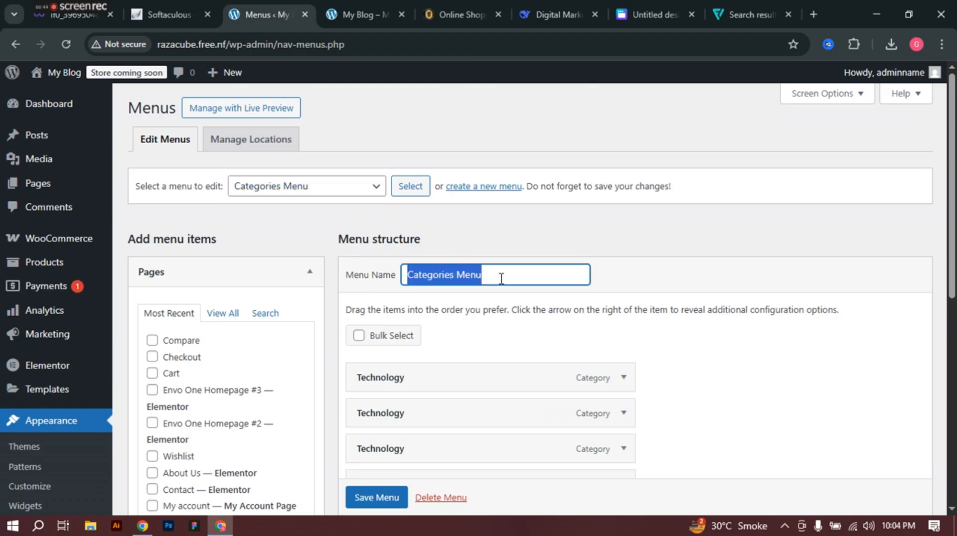
{"action": "type", "text": "Home"}
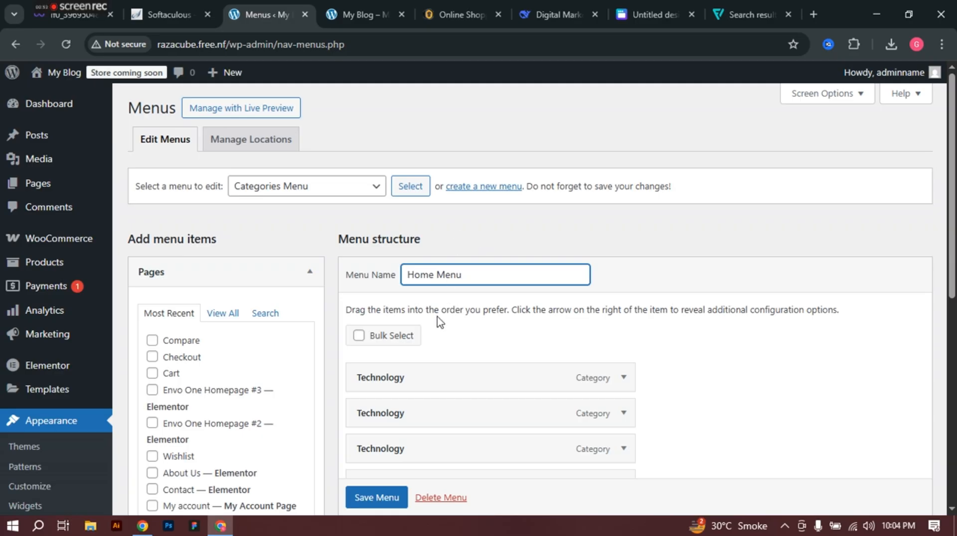
Step: Start a new menu, discarding the unsaved rename, and name it Home Menu
{"action": "left_click", "coordinate": [480, 187]}
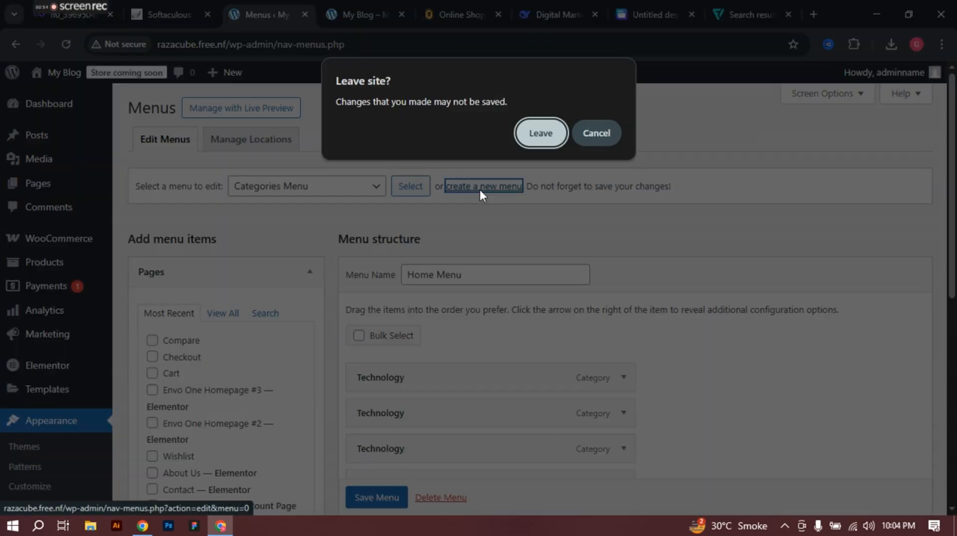
{"action": "left_click", "coordinate": [539, 133]}
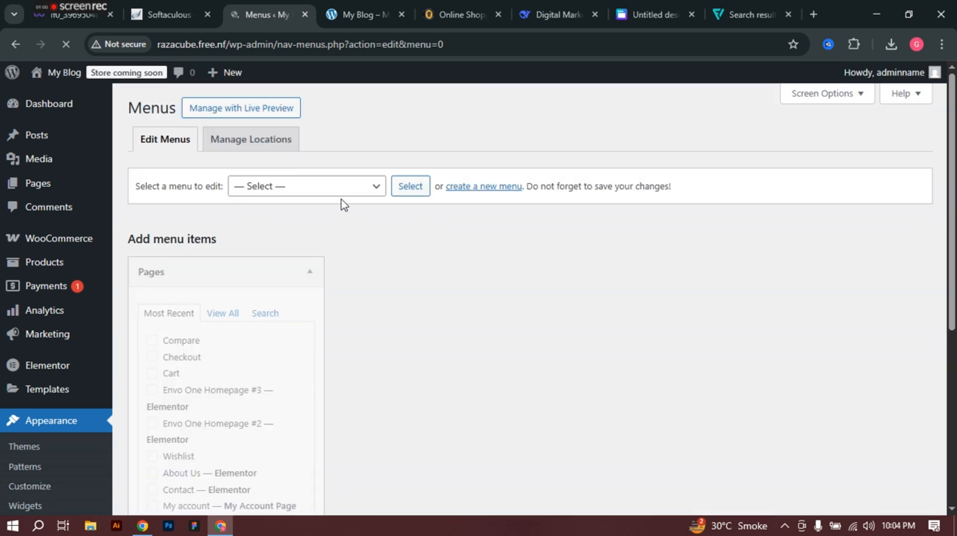
{"action": "left_click", "coordinate": [447, 275]}
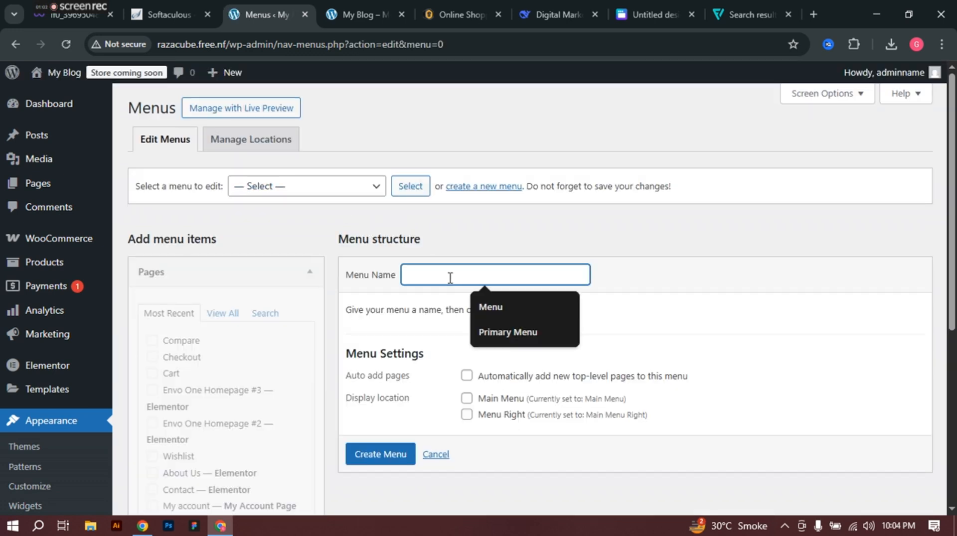
{"action": "left_click", "coordinate": [508, 328]}
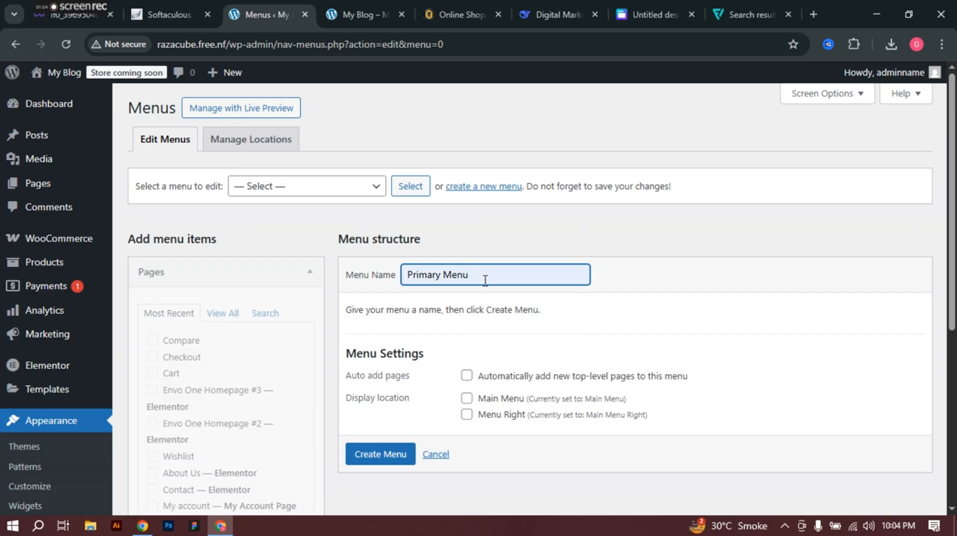
{"action": "triple_click", "coordinate": [487, 278]}
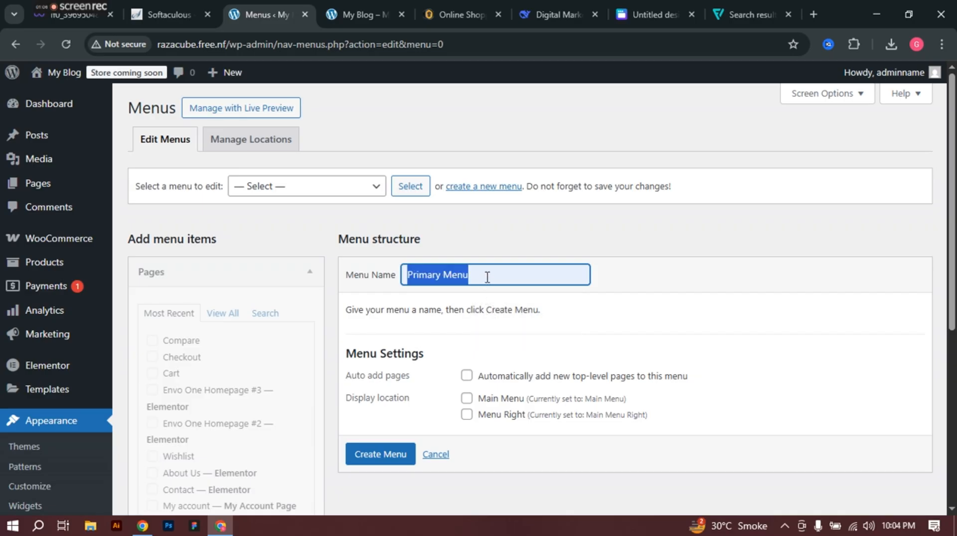
{"action": "type", "text": "Homw"}
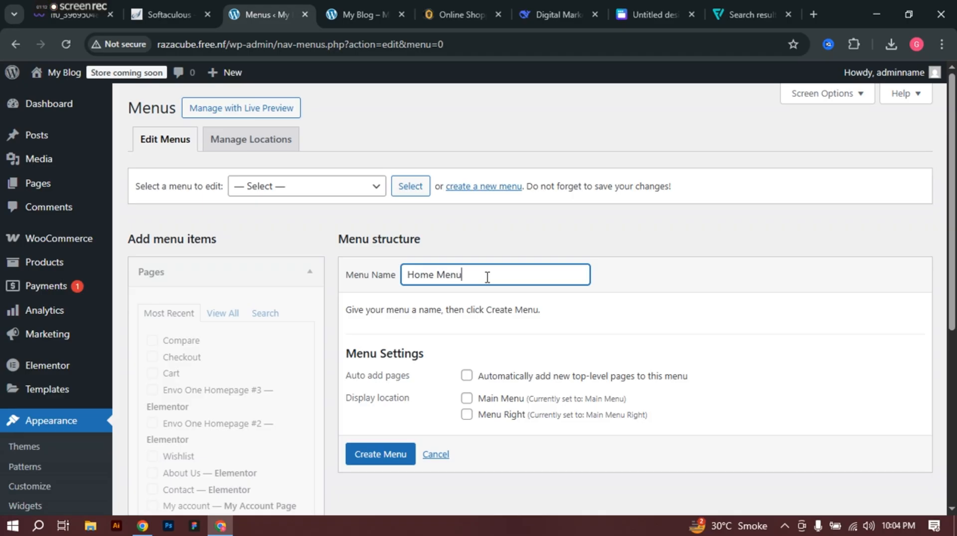
{"action": "left_click", "coordinate": [629, 263]}
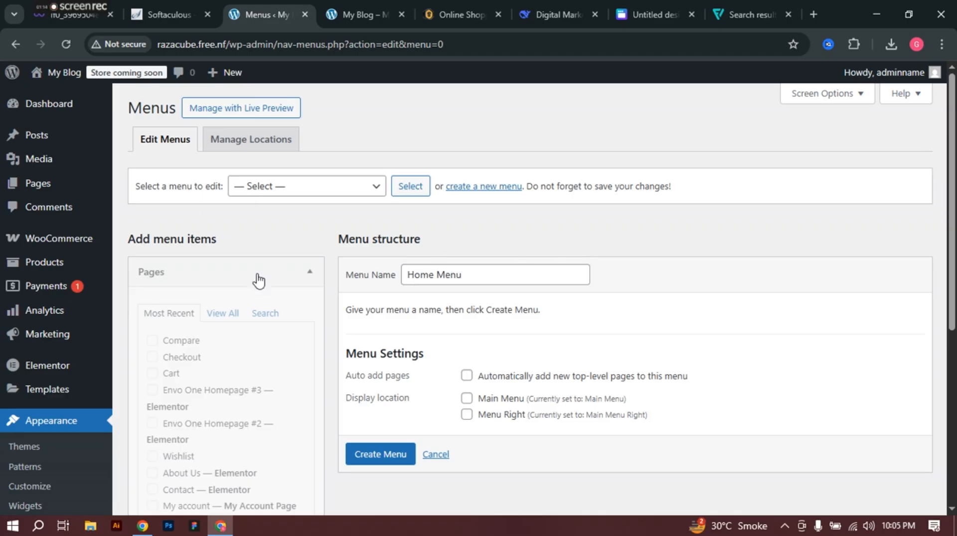
{"action": "scroll", "coordinate": [259, 280], "scroll_direction": "down", "scroll_amount": 1}
Step: Create Home Menu with auto-add of top-level pages and the Main Menu location enabled
{"action": "left_click", "coordinate": [279, 119]}
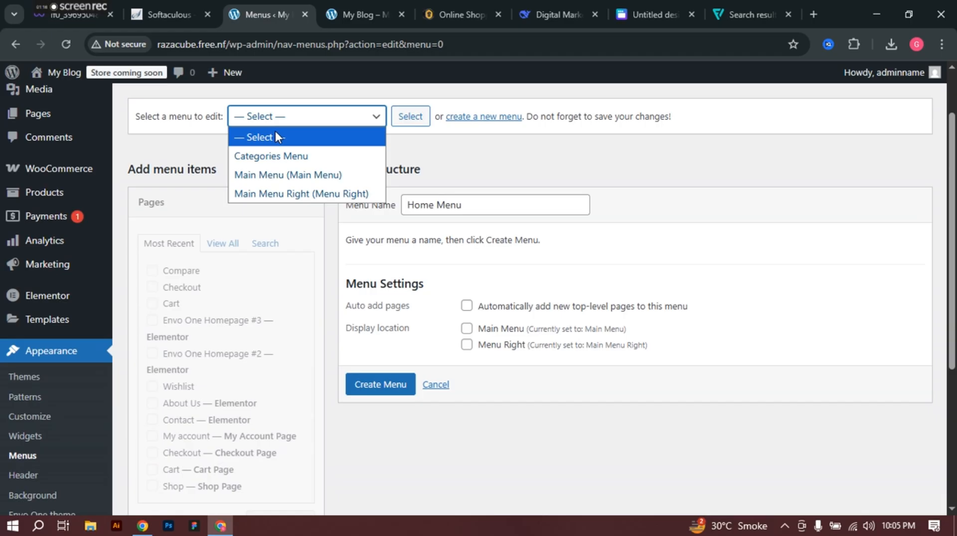
{"action": "left_click", "coordinate": [280, 157]}
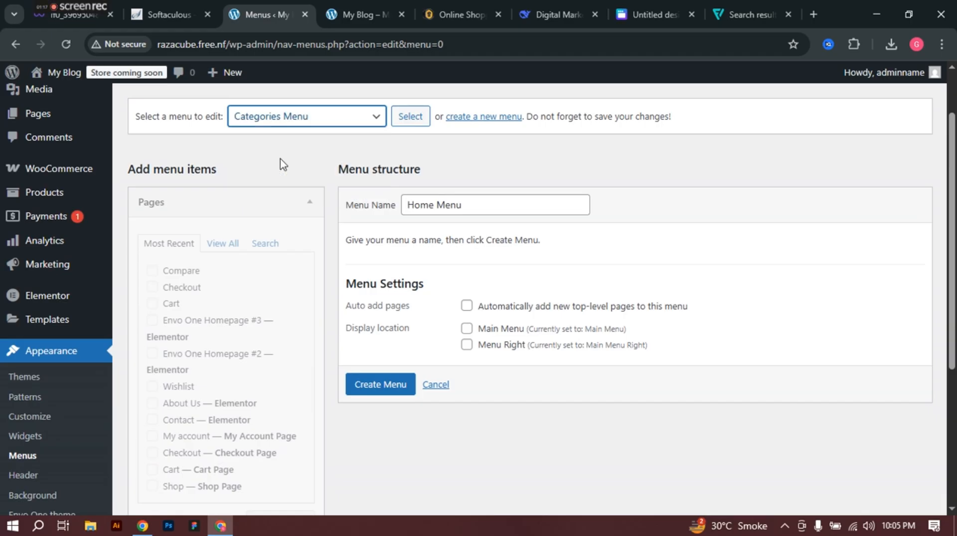
{"action": "left_click", "coordinate": [254, 217]}
{"action": "scroll", "coordinate": [224, 379], "scroll_direction": "down", "scroll_amount": 4}
{"action": "scroll", "coordinate": [222, 324], "scroll_direction": "up", "scroll_amount": 4}
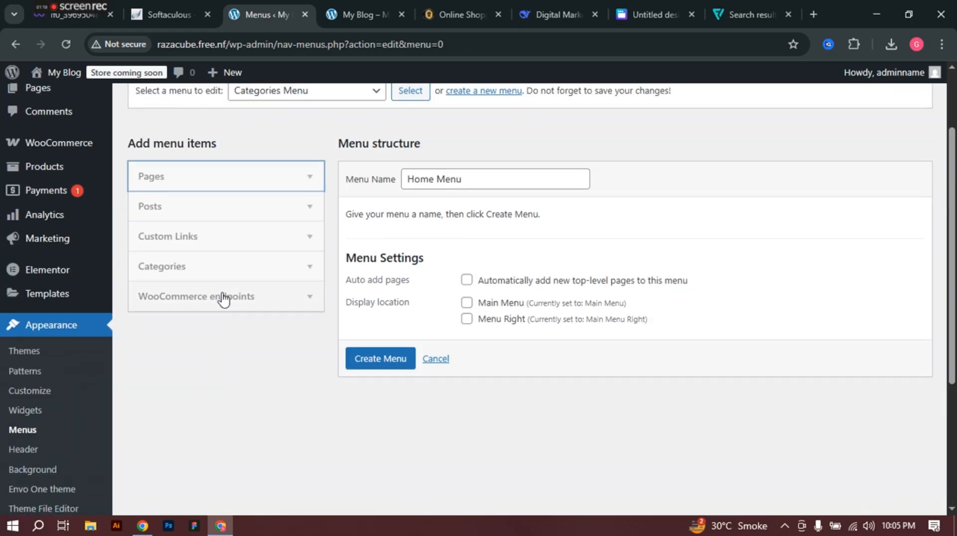
{"action": "left_click", "coordinate": [180, 188]}
{"action": "left_click", "coordinate": [217, 218]}
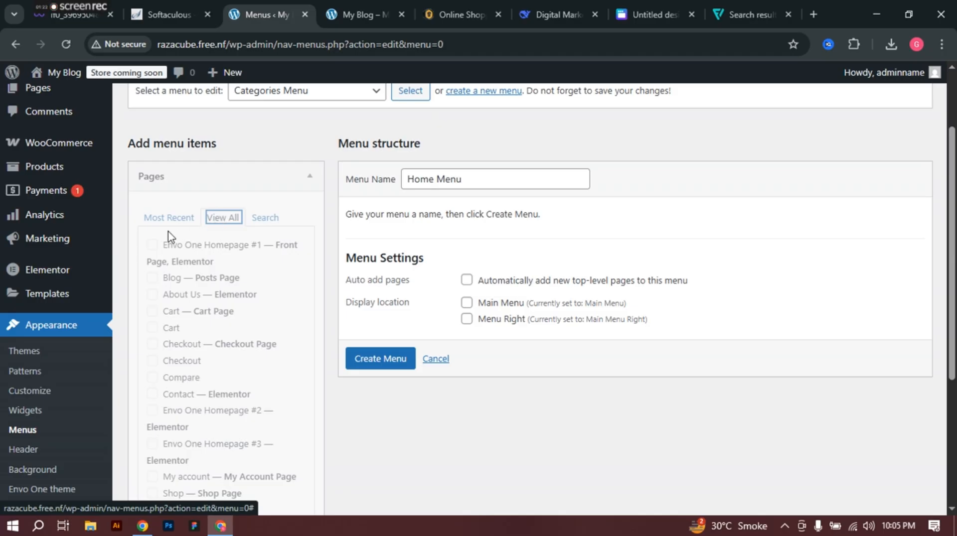
{"action": "left_click", "coordinate": [156, 254]}
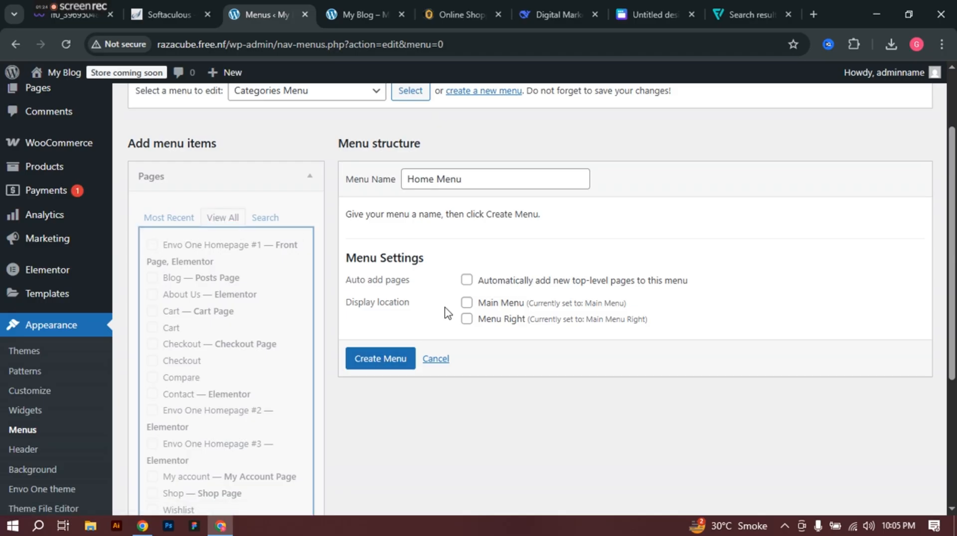
{"action": "left_click", "coordinate": [466, 280]}
{"action": "left_click", "coordinate": [467, 303]}
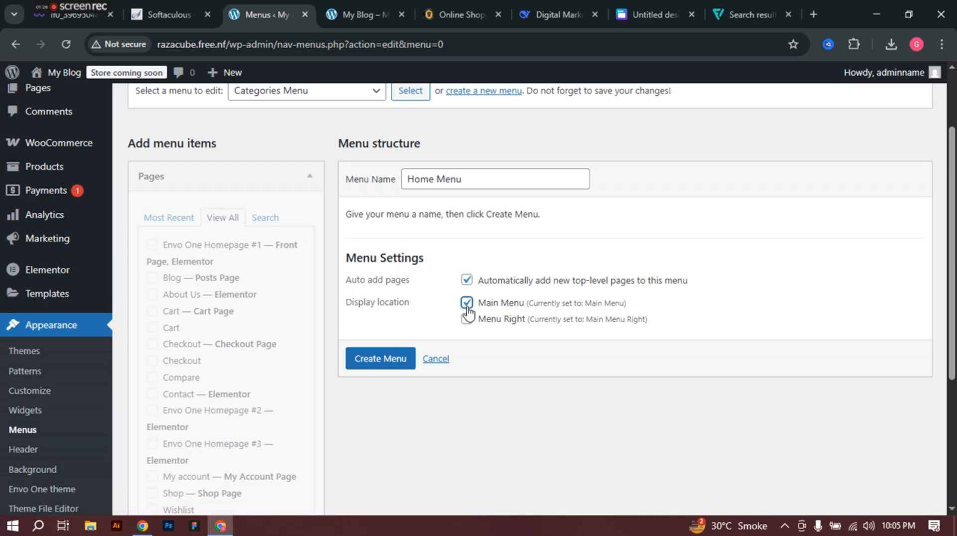
{"action": "left_click", "coordinate": [391, 362]}
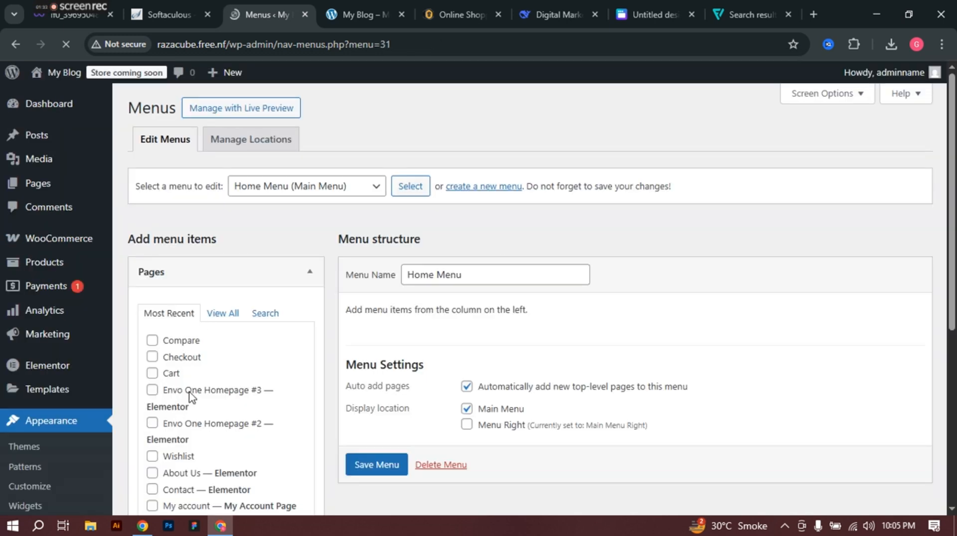
Step: Tick the Wishlist, Cart, Checkout, Blog, About Us and Contact pages
{"action": "scroll", "coordinate": [431, 355], "scroll_direction": "down", "scroll_amount": 3}
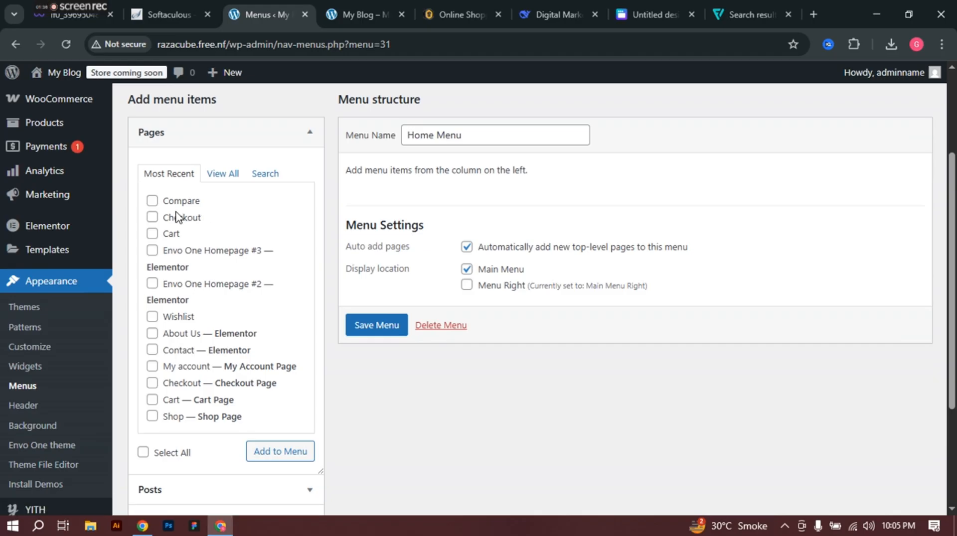
{"action": "left_click", "coordinate": [153, 318]}
{"action": "left_click", "coordinate": [152, 233]}
{"action": "left_click", "coordinate": [152, 218]}
{"action": "scroll", "coordinate": [165, 251], "scroll_direction": "down", "scroll_amount": 2}
{"action": "scroll", "coordinate": [199, 224], "scroll_direction": "up", "scroll_amount": 1}
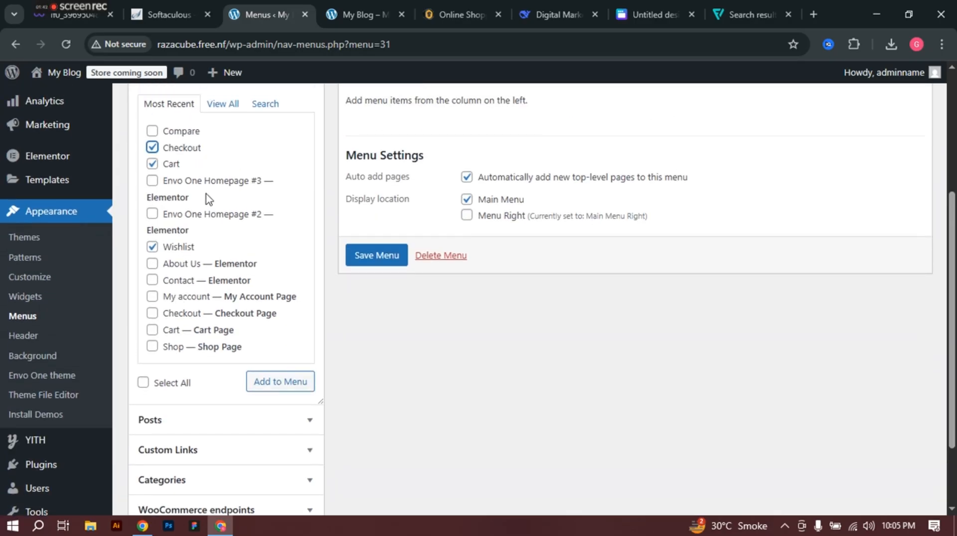
{"action": "left_click", "coordinate": [222, 104]}
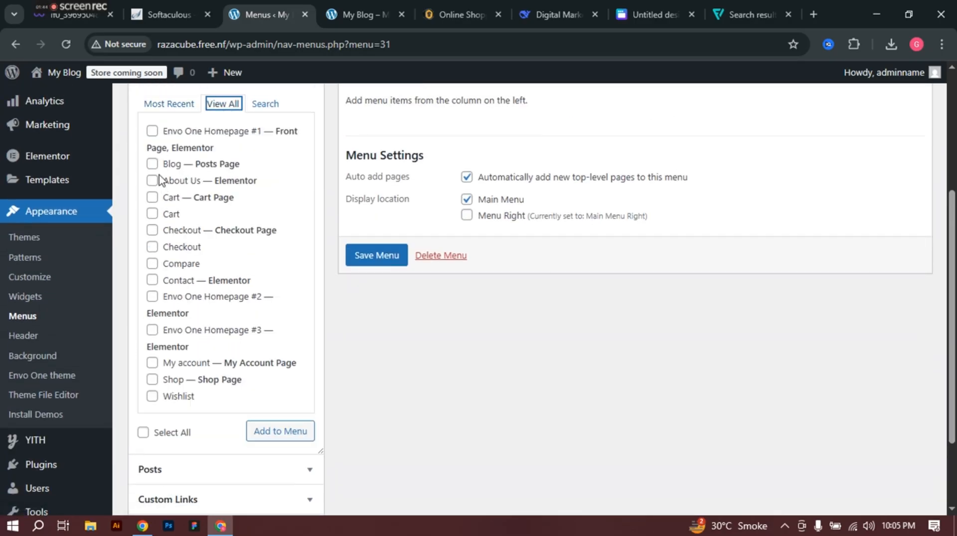
{"action": "left_click", "coordinate": [152, 165]}
{"action": "left_click", "coordinate": [152, 181]}
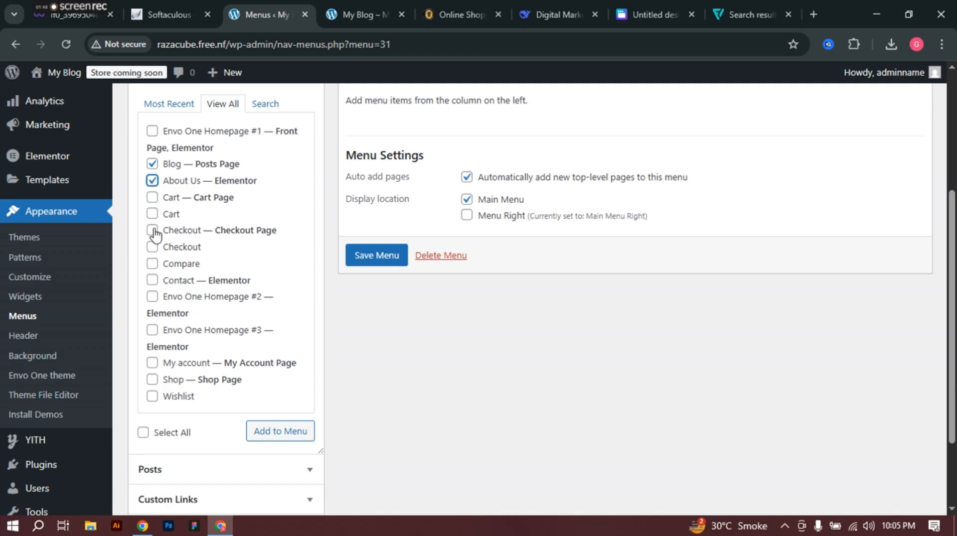
{"action": "left_click", "coordinate": [152, 197]}
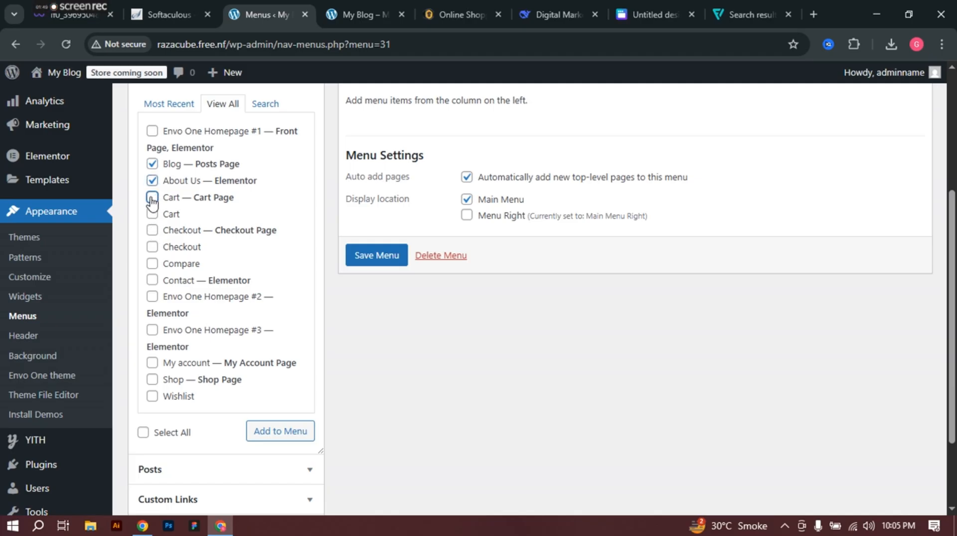
{"action": "left_click", "coordinate": [153, 231]}
{"action": "left_click", "coordinate": [153, 281]}
Step: Tick My account, Shop, Wishlist and Envo One Homepage #1, then add the ticked pages to the menu
{"action": "scroll", "coordinate": [161, 324], "scroll_direction": "down", "scroll_amount": 2}
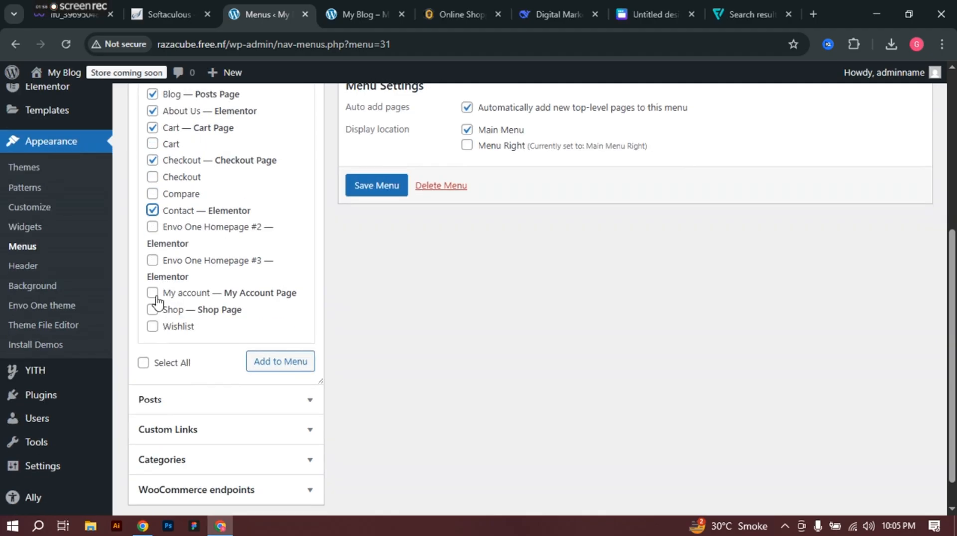
{"action": "left_click", "coordinate": [152, 293]}
{"action": "left_click", "coordinate": [152, 310]}
{"action": "left_click", "coordinate": [153, 326]}
{"action": "scroll", "coordinate": [165, 318], "scroll_direction": "up", "scroll_amount": 4}
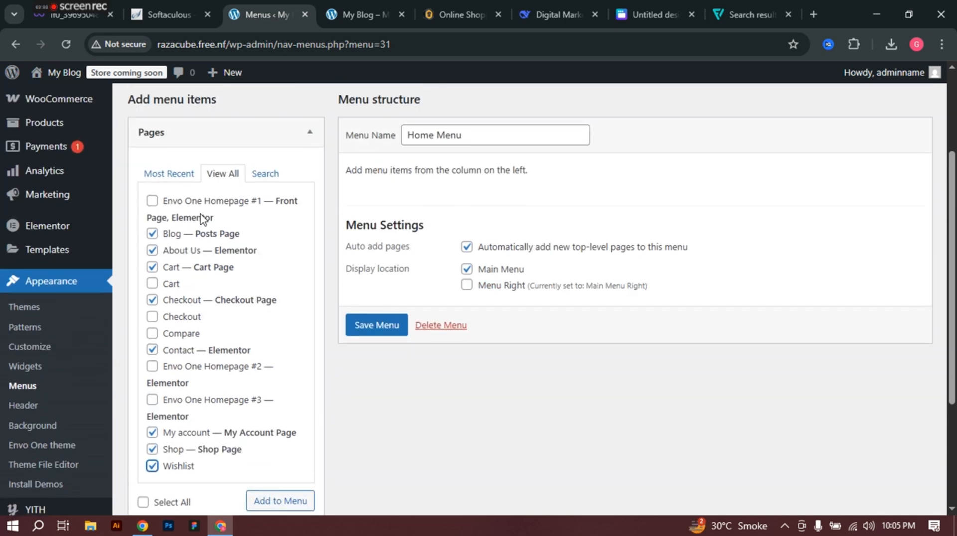
{"action": "left_click", "coordinate": [153, 200]}
{"action": "scroll", "coordinate": [288, 368], "scroll_direction": "down", "scroll_amount": 4}
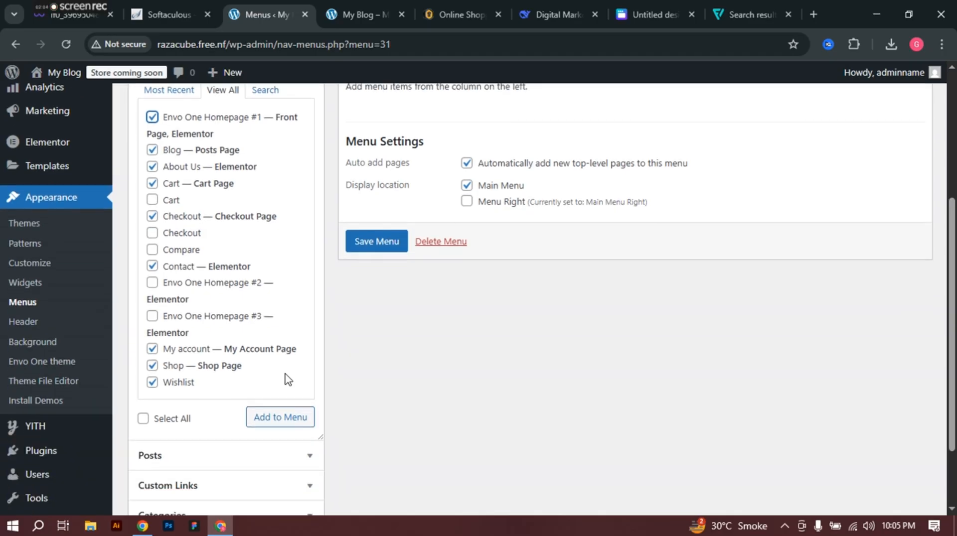
{"action": "left_click", "coordinate": [282, 370]}
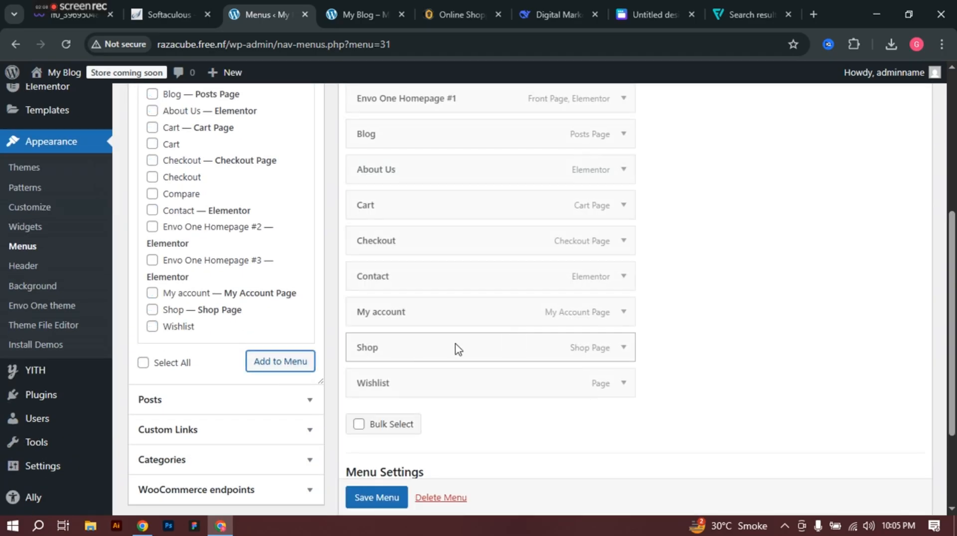
Step: Relabel the Envo One Homepage #1 menu item as Home
{"action": "scroll", "coordinate": [418, 369], "scroll_direction": "up", "scroll_amount": 4}
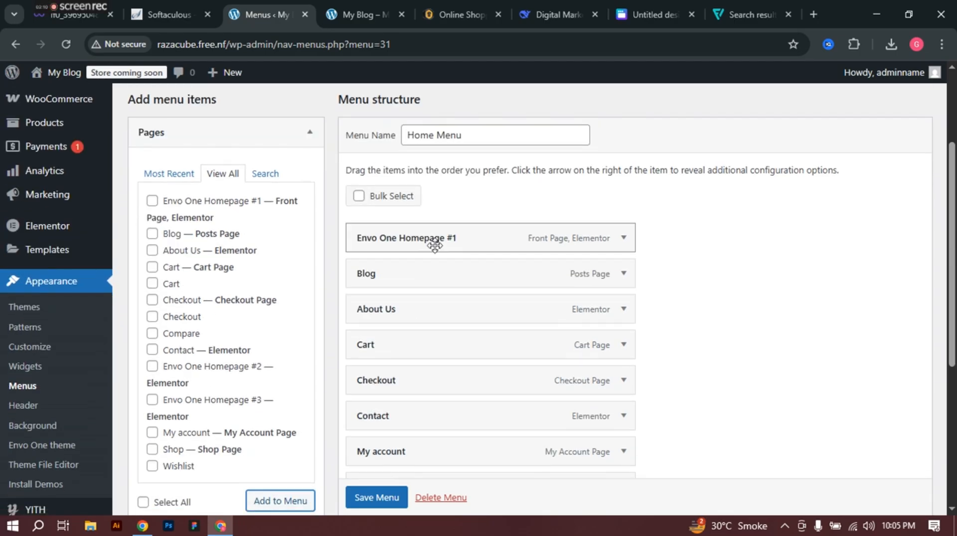
{"action": "left_click", "coordinate": [624, 238]}
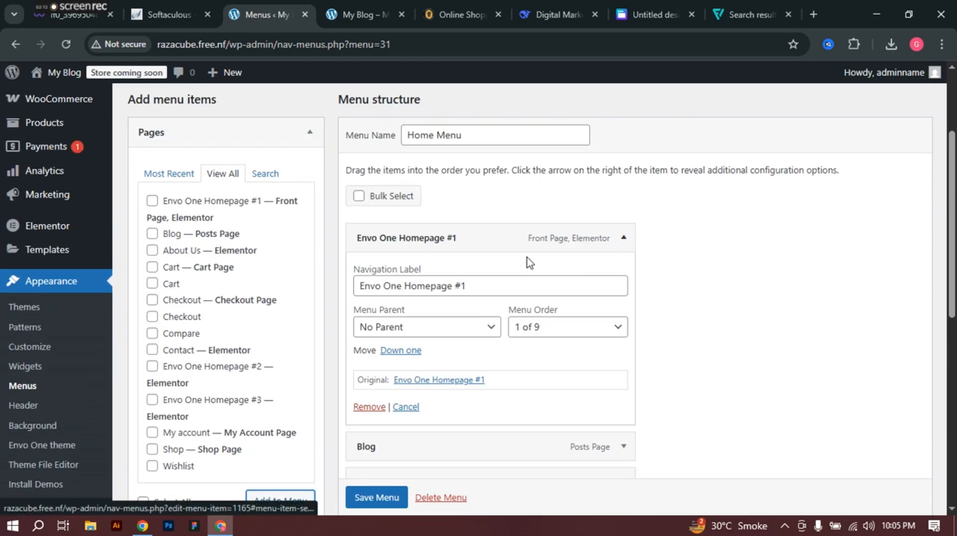
{"action": "left_click_drag", "start_coordinate": [408, 287], "coordinate": [356, 286]}
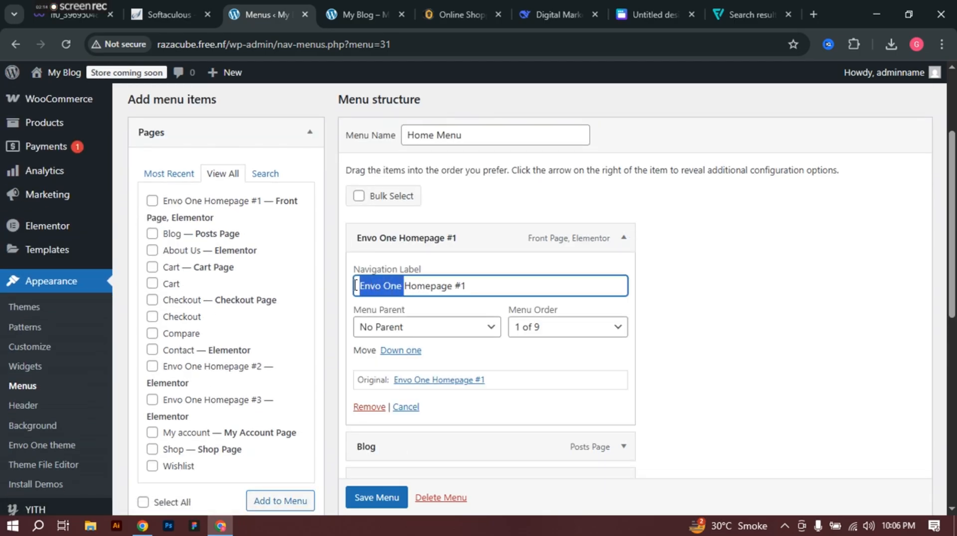
{"action": "key", "text": "BackSpace"}
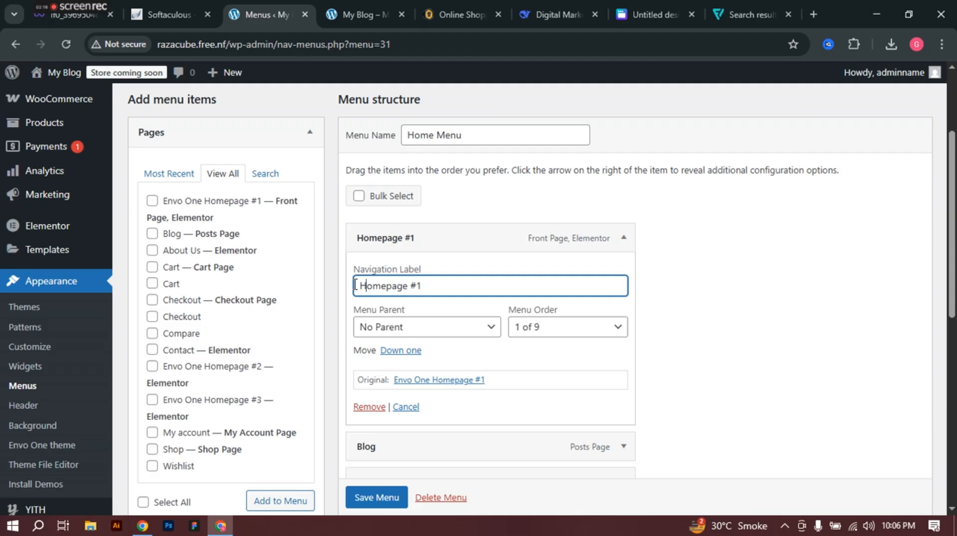
{"action": "scroll", "coordinate": [354, 284], "scroll_direction": "down", "scroll_amount": 8}
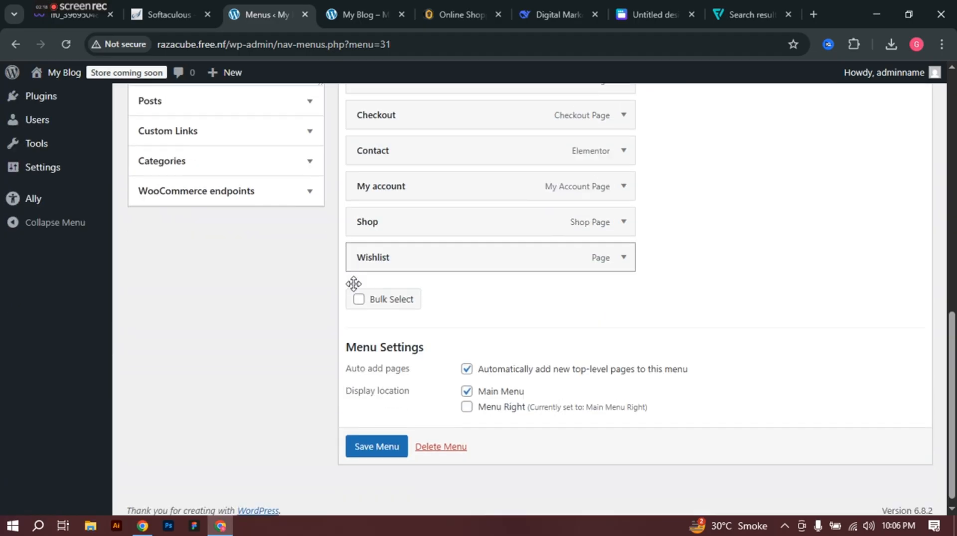
{"action": "scroll", "coordinate": [354, 283], "scroll_direction": "up", "scroll_amount": 7}
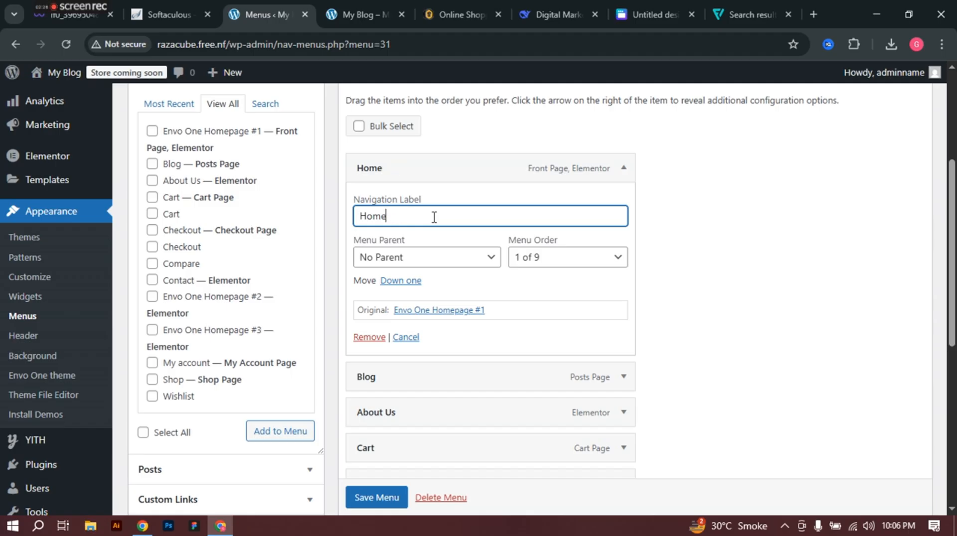
{"action": "left_click", "coordinate": [764, 267]}
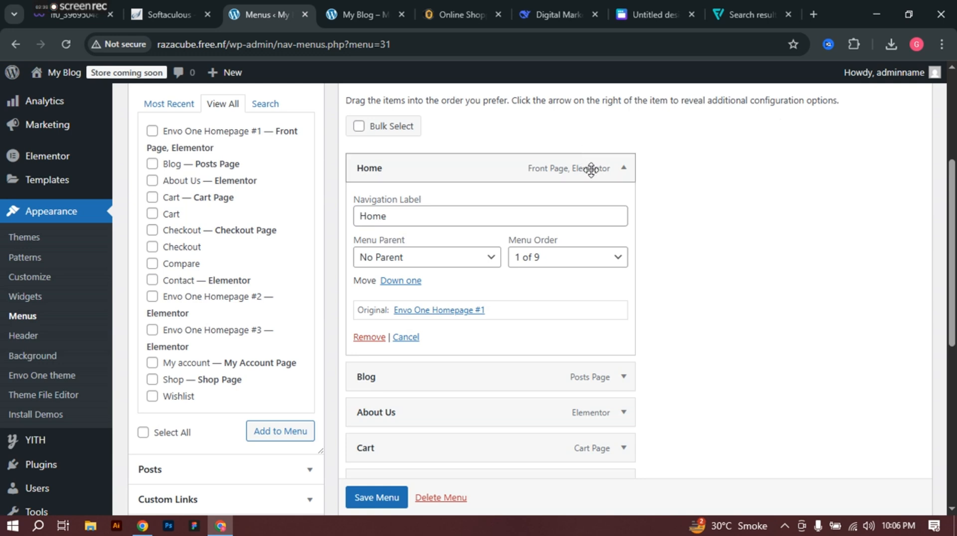
{"action": "left_click", "coordinate": [623, 171]}
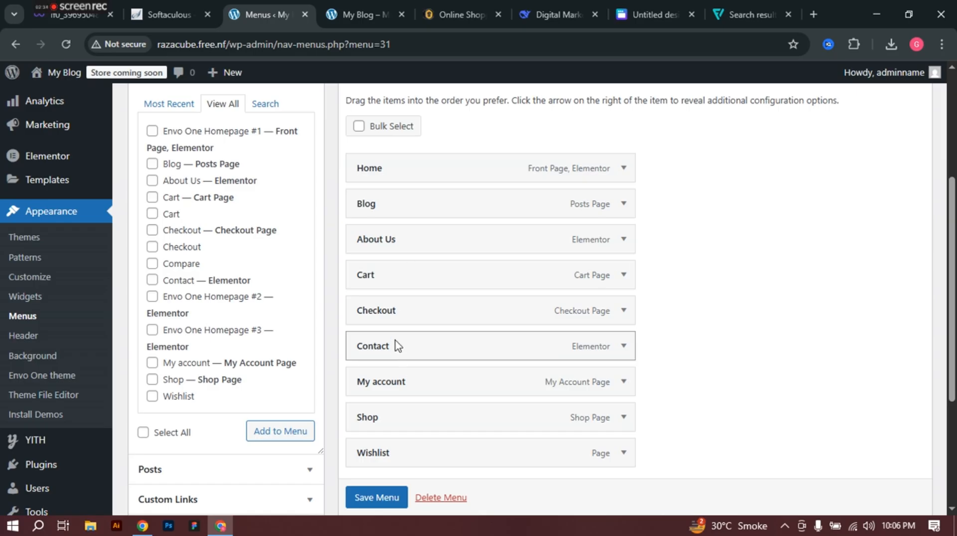
Step: Drag Shop below Home, About Us above Blog, and Contact just below Blog
{"action": "left_click_drag", "start_coordinate": [395, 418], "coordinate": [391, 213]}
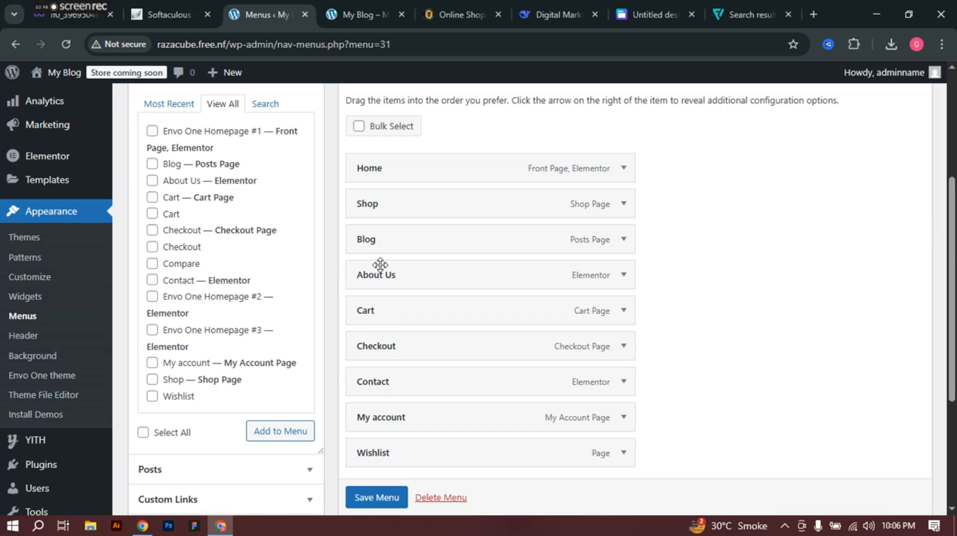
{"action": "left_click_drag", "start_coordinate": [385, 274], "coordinate": [381, 243]}
{"action": "scroll", "coordinate": [382, 248], "scroll_direction": "down", "scroll_amount": 1}
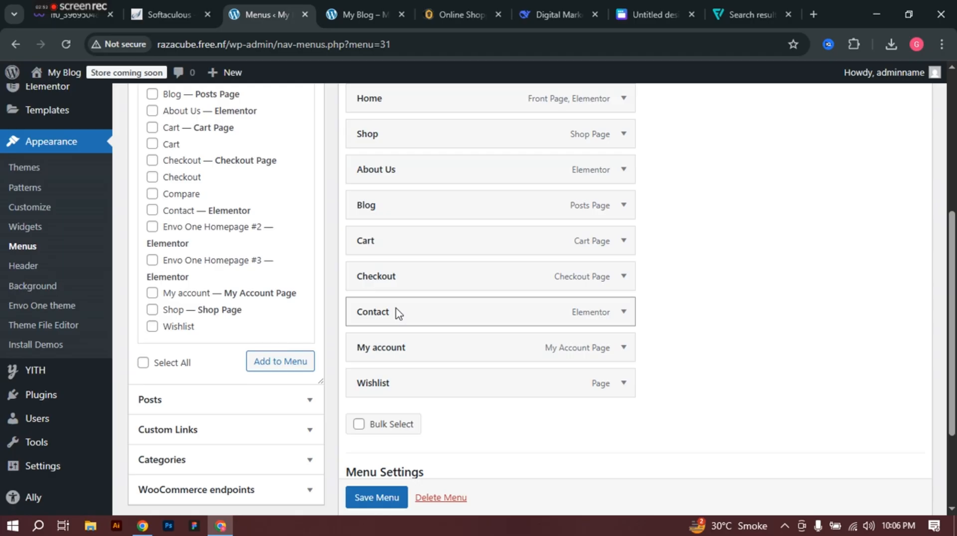
{"action": "left_click_drag", "start_coordinate": [394, 315], "coordinate": [372, 241]}
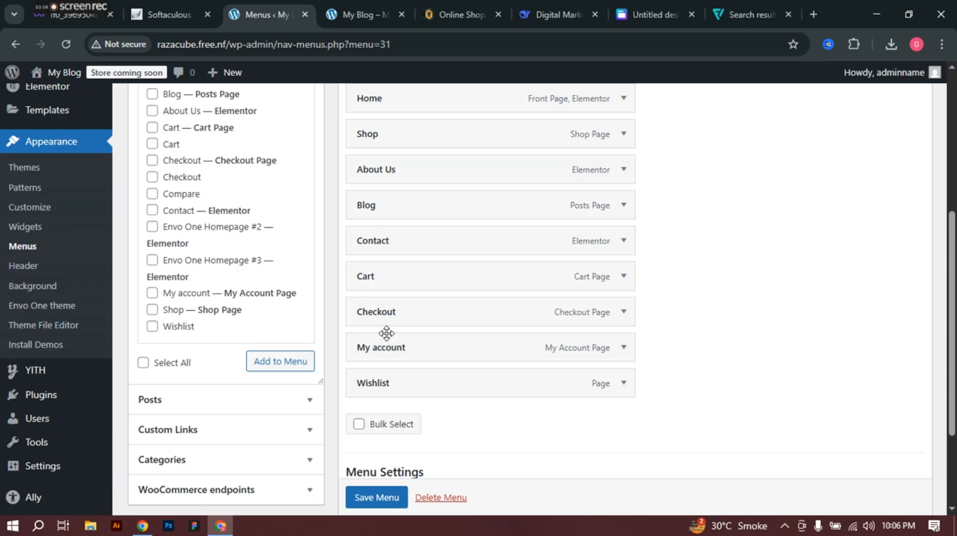
Step: Save the Home Menu and reload the live site to check the new navigation order
{"action": "scroll", "coordinate": [379, 499], "scroll_direction": "down", "scroll_amount": 1}
{"action": "left_click", "coordinate": [377, 498]}
{"action": "scroll", "coordinate": [433, 349], "scroll_direction": "down", "scroll_amount": 2}
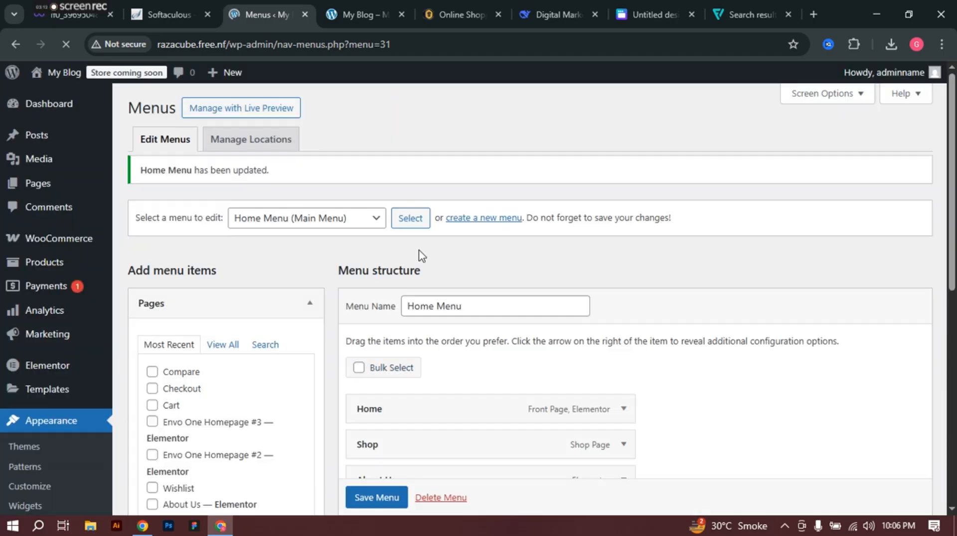
{"action": "left_click", "coordinate": [366, 3]}
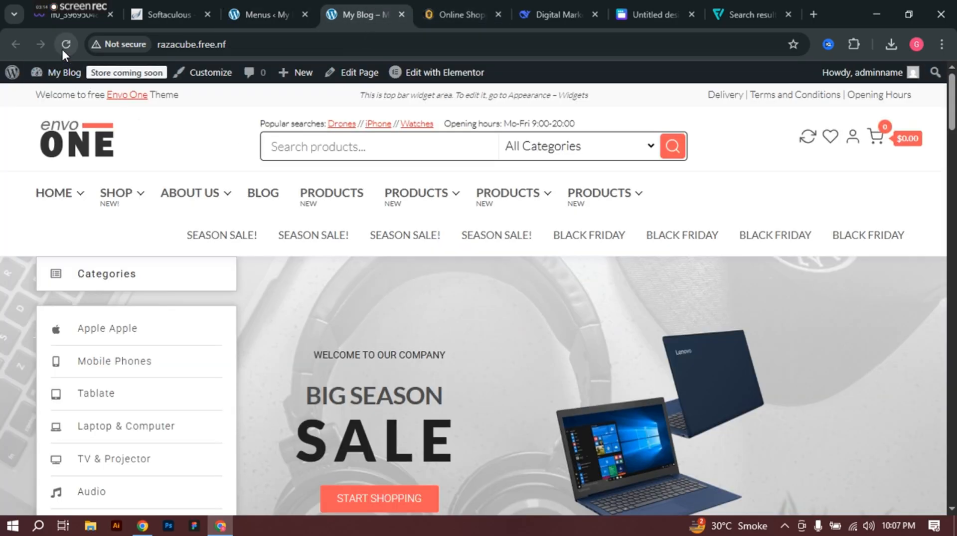
{"action": "left_click", "coordinate": [64, 43]}
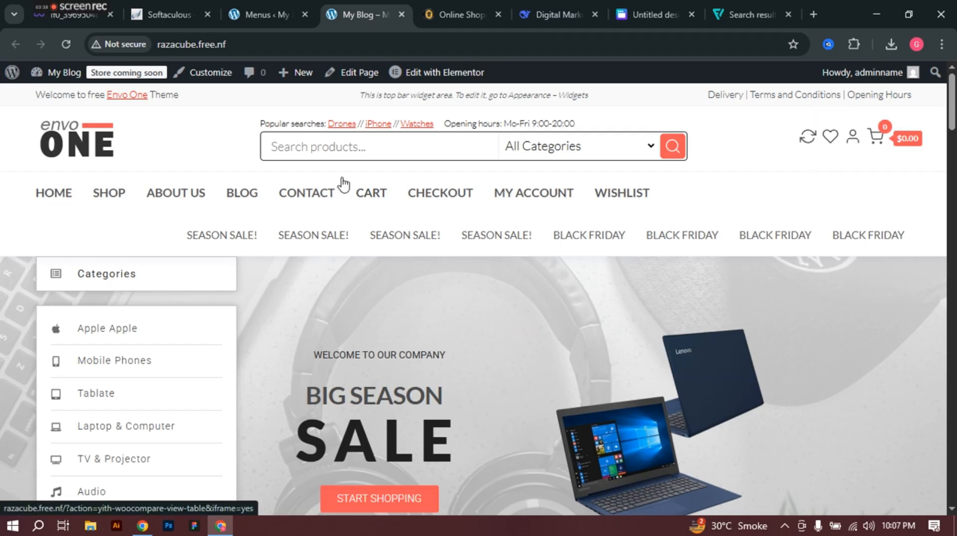
{"action": "left_click", "coordinate": [263, 1]}
{"action": "scroll", "coordinate": [435, 382], "scroll_direction": "down", "scroll_amount": 8}
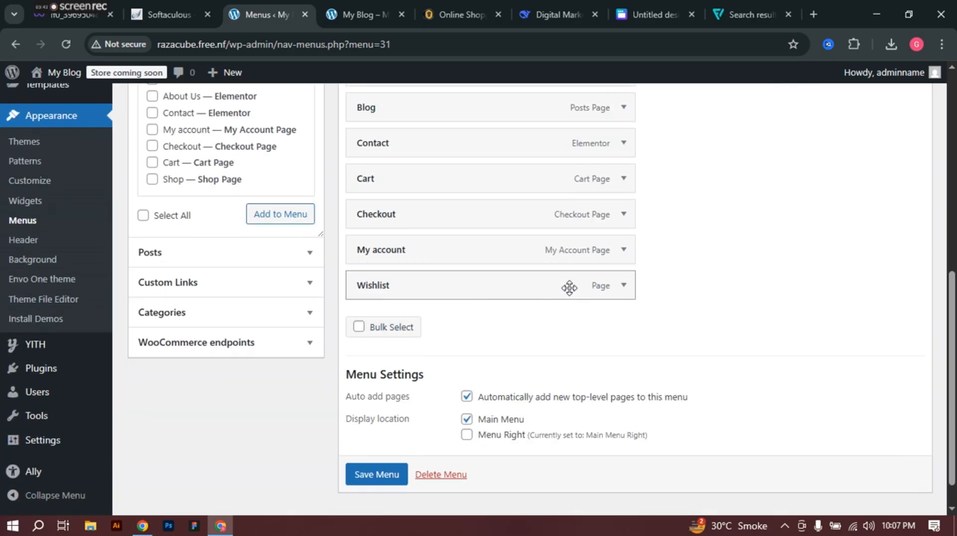
Step: Remove Wishlist, My account, Checkout and Cart from the menu
{"action": "left_click", "coordinate": [622, 285]}
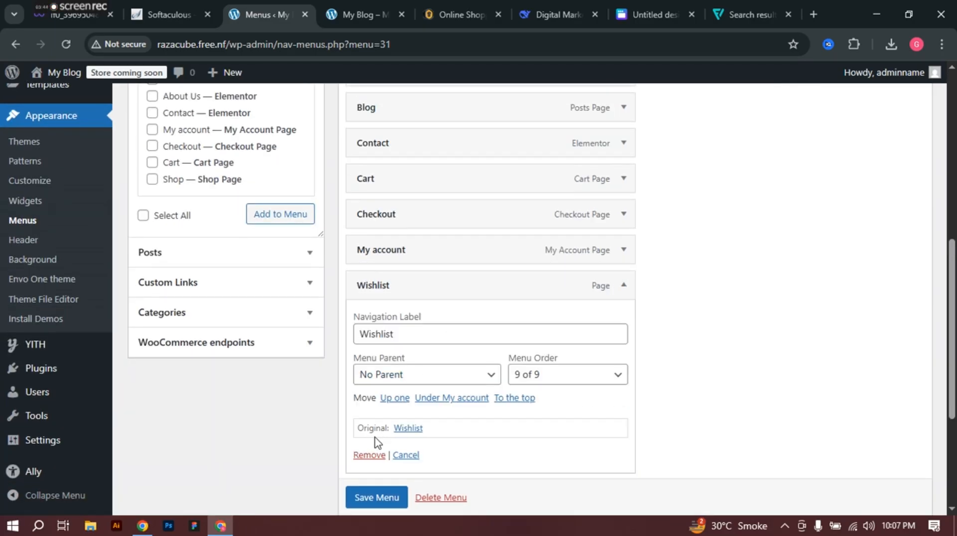
{"action": "left_click", "coordinate": [368, 455]}
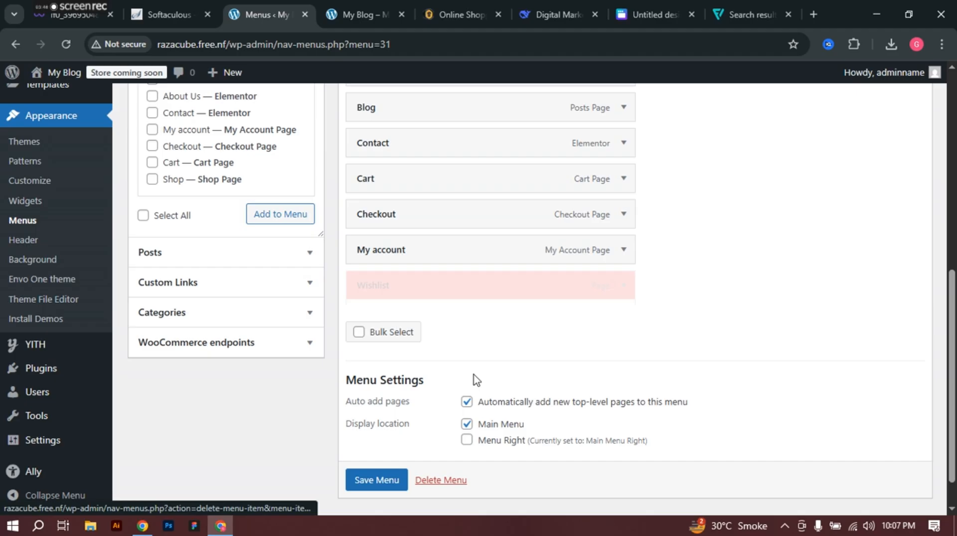
{"action": "left_click", "coordinate": [622, 251]}
{"action": "left_click", "coordinate": [368, 419]}
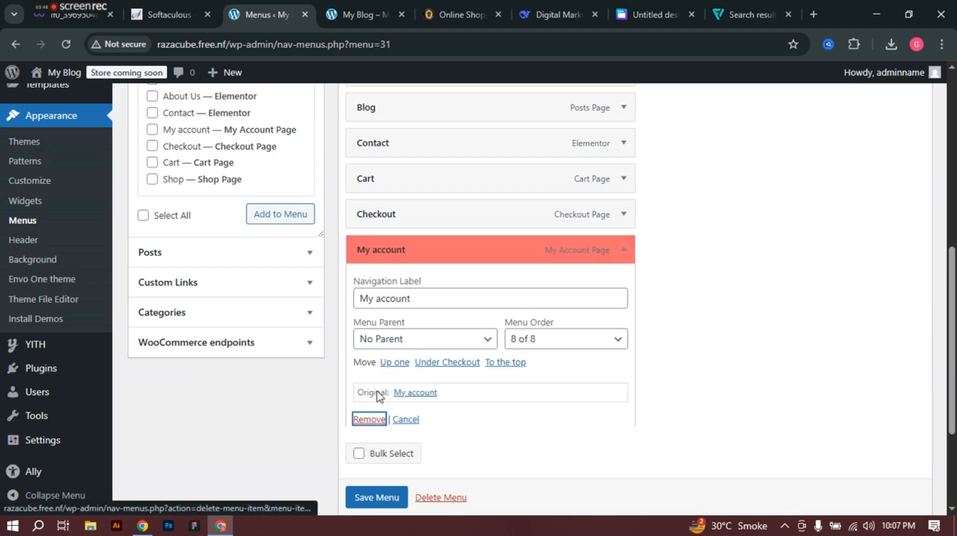
{"action": "left_click", "coordinate": [623, 249]}
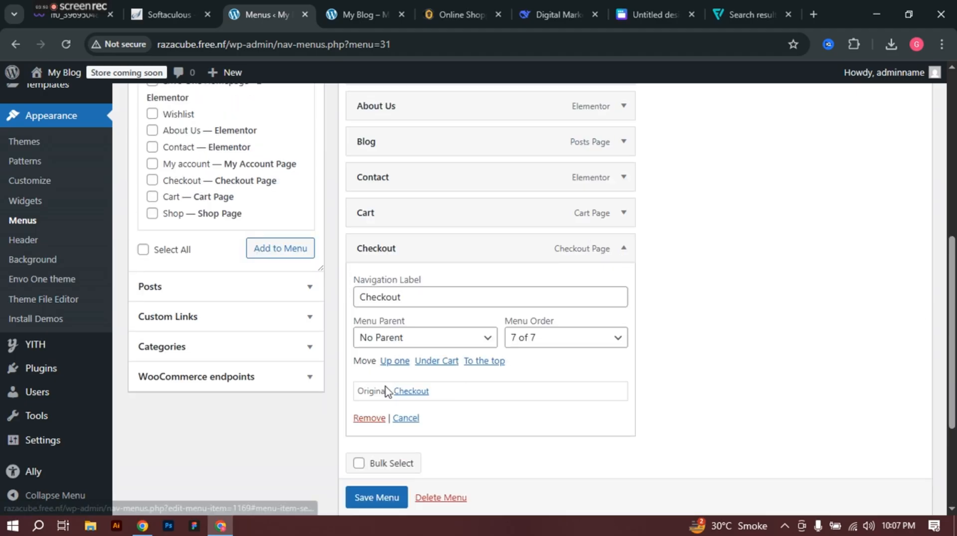
{"action": "left_click", "coordinate": [368, 418]}
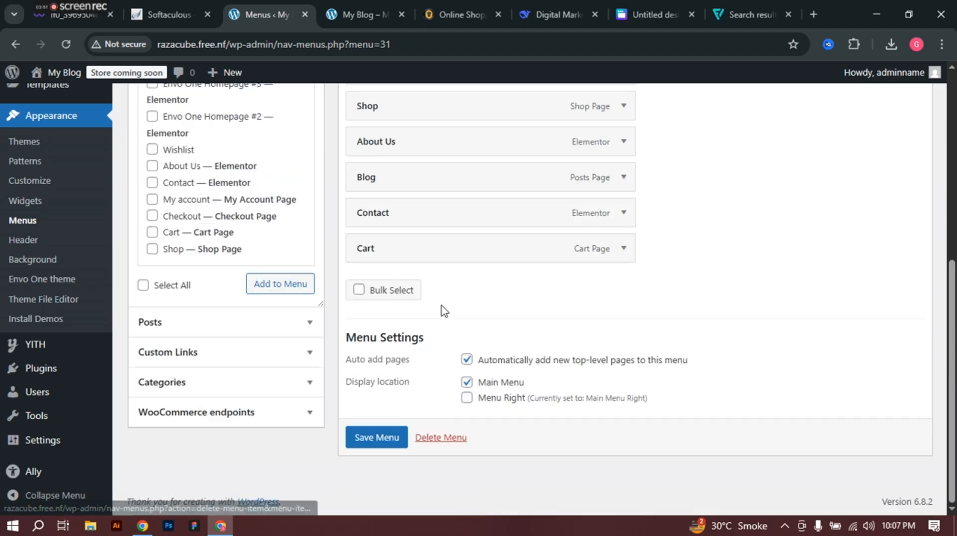
{"action": "left_click", "coordinate": [623, 248]}
{"action": "left_click", "coordinate": [367, 420]}
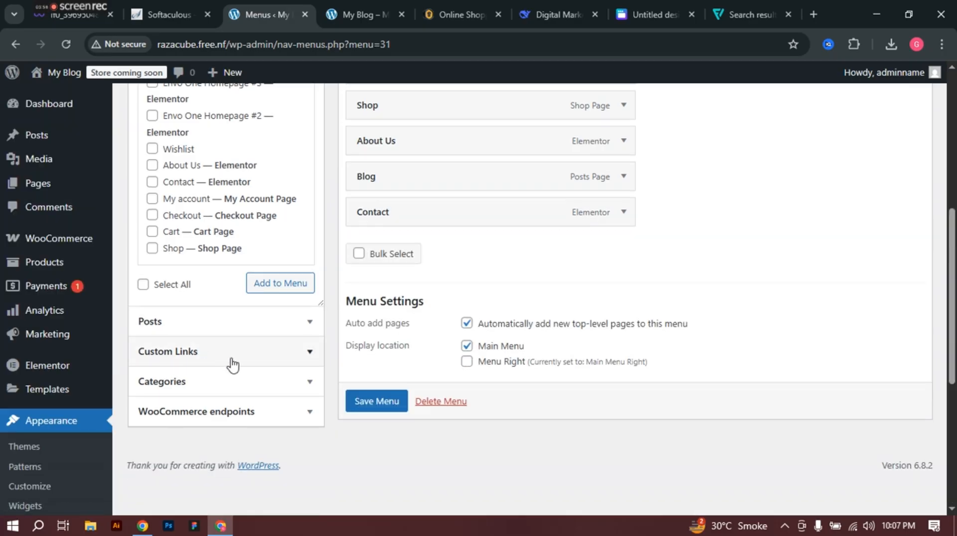
Step: Add Category #1 to the menu and relabel it All Products
{"action": "left_click", "coordinate": [232, 382]}
{"action": "scroll", "coordinate": [228, 311], "scroll_direction": "up", "scroll_amount": 3}
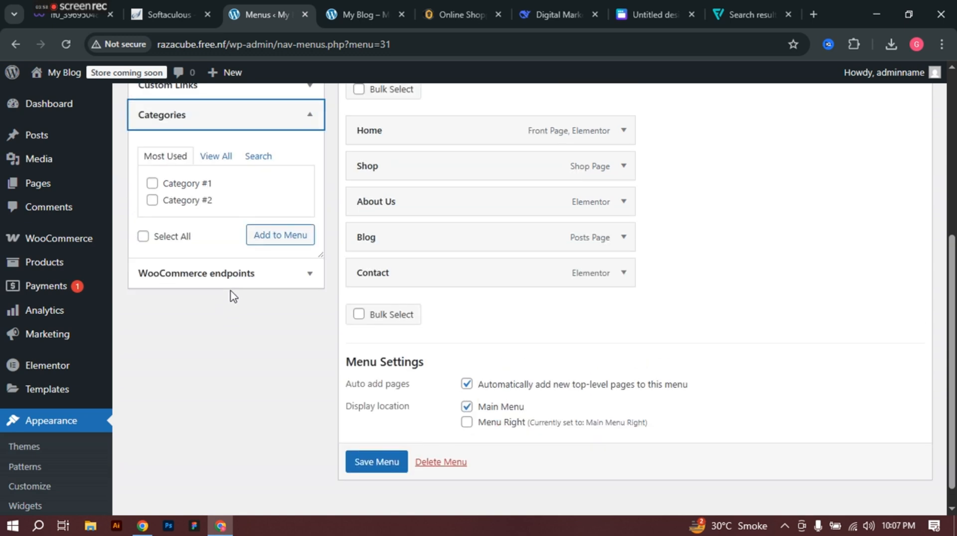
{"action": "left_click", "coordinate": [152, 299]}
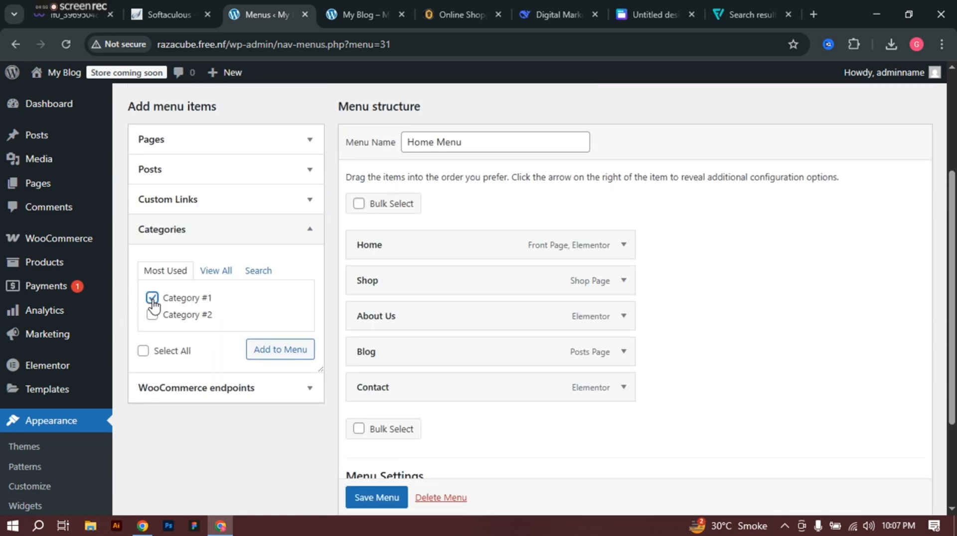
{"action": "left_click", "coordinate": [273, 355]}
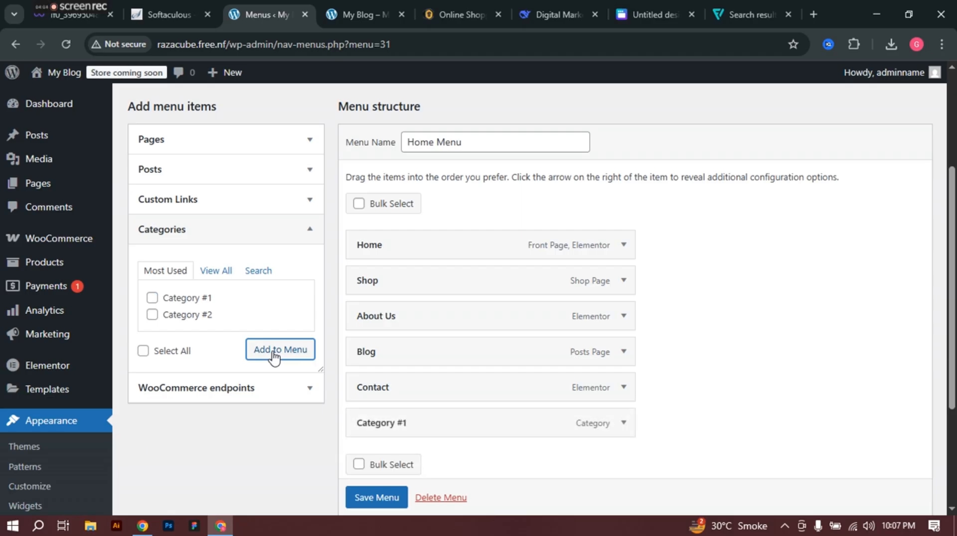
{"action": "scroll", "coordinate": [548, 376], "scroll_direction": "down", "scroll_amount": 3}
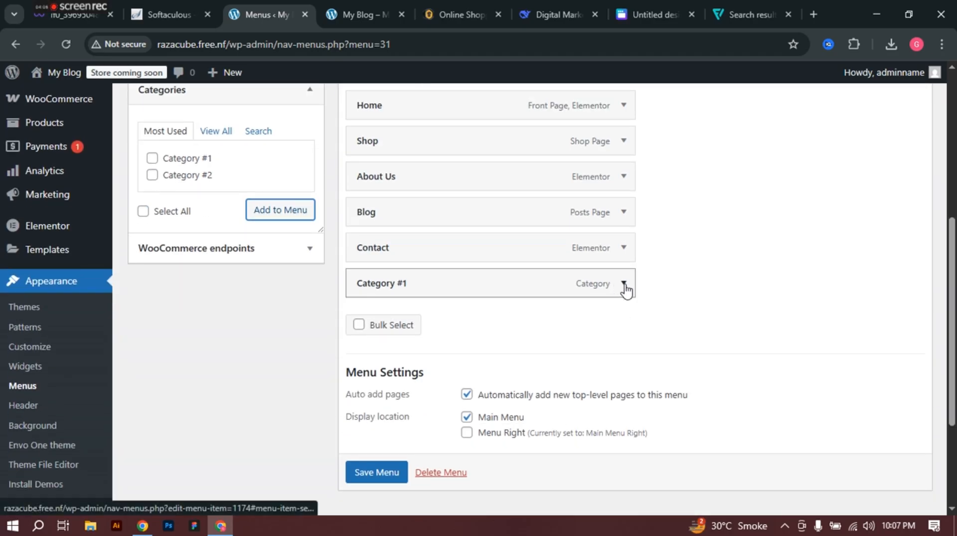
{"action": "left_click", "coordinate": [620, 287]}
{"action": "triple_click", "coordinate": [446, 333]}
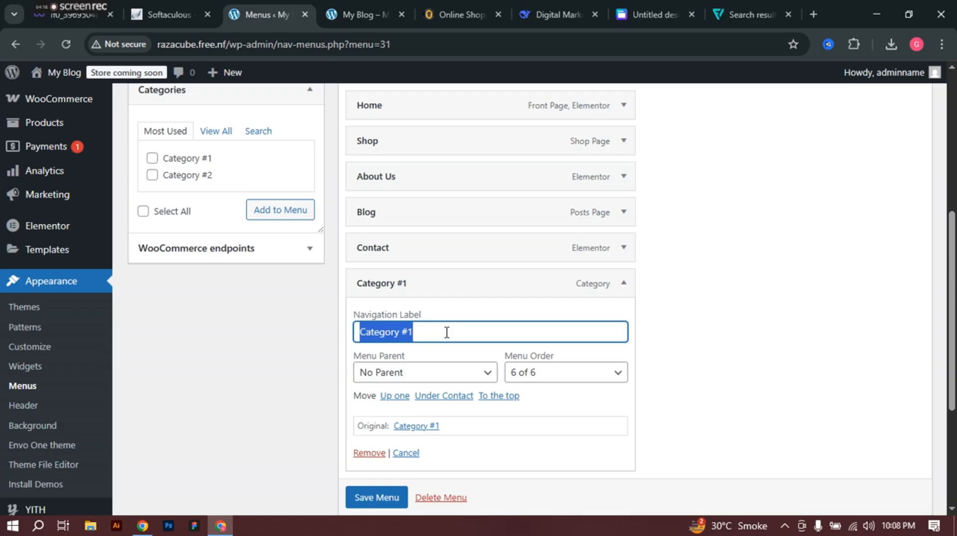
{"action": "type", "text": "New"}
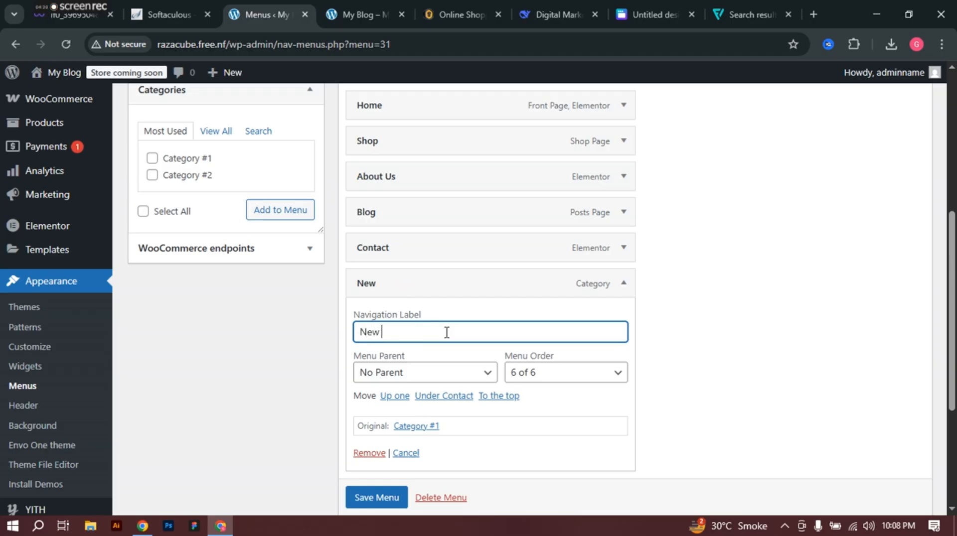
{"action": "key", "text": "BackSpace"}
{"action": "key", "text": "BackSpace"}
{"action": "key", "text": "BackSpace"}
{"action": "key", "text": "BackSpace"}
{"action": "key", "text": "BackSpace"}
{"action": "key", "text": "BackSpace"}
{"action": "type", "text": "AI"}
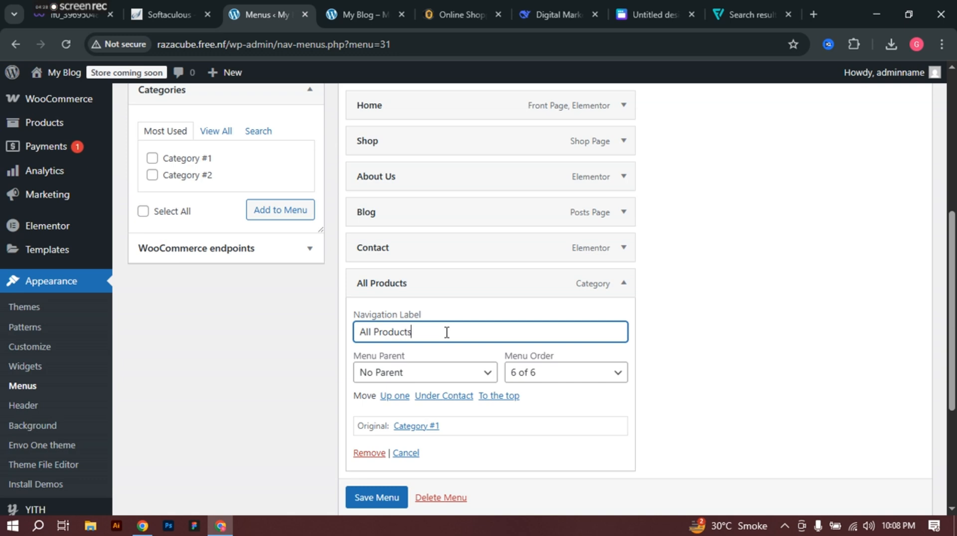
Step: Save the updated main menu and reload the storefront in the My Blog tab
{"action": "scroll", "coordinate": [377, 496], "scroll_direction": "down", "scroll_amount": 1}
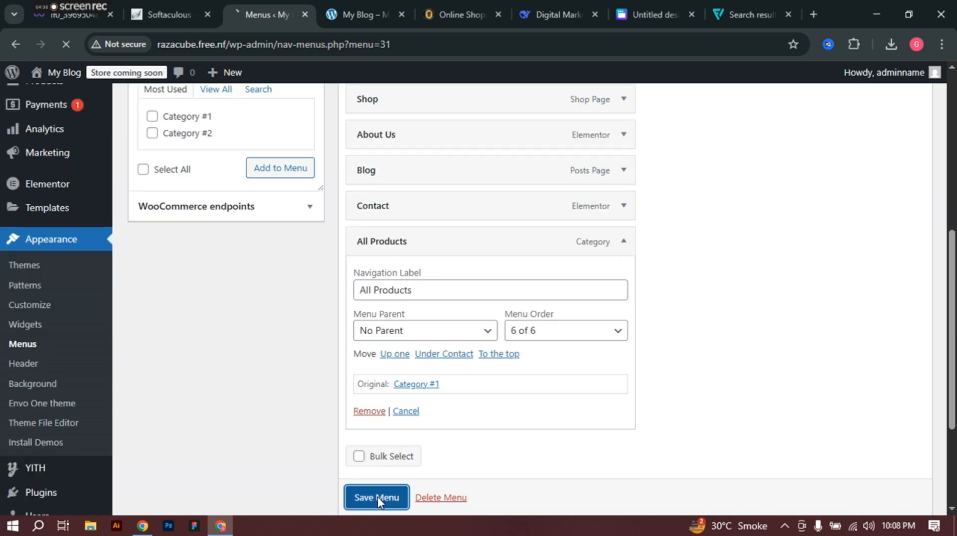
{"action": "left_click", "coordinate": [377, 496]}
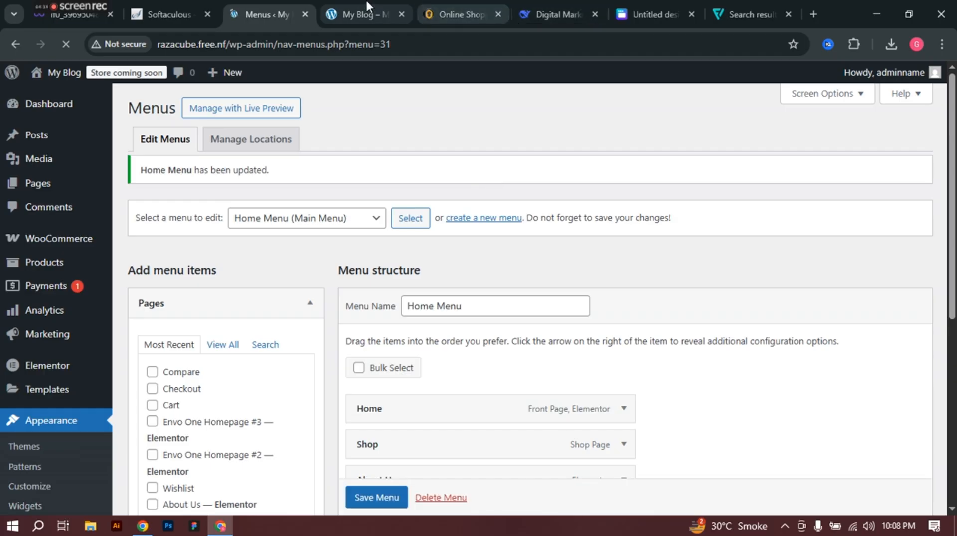
{"action": "left_click", "coordinate": [364, 4]}
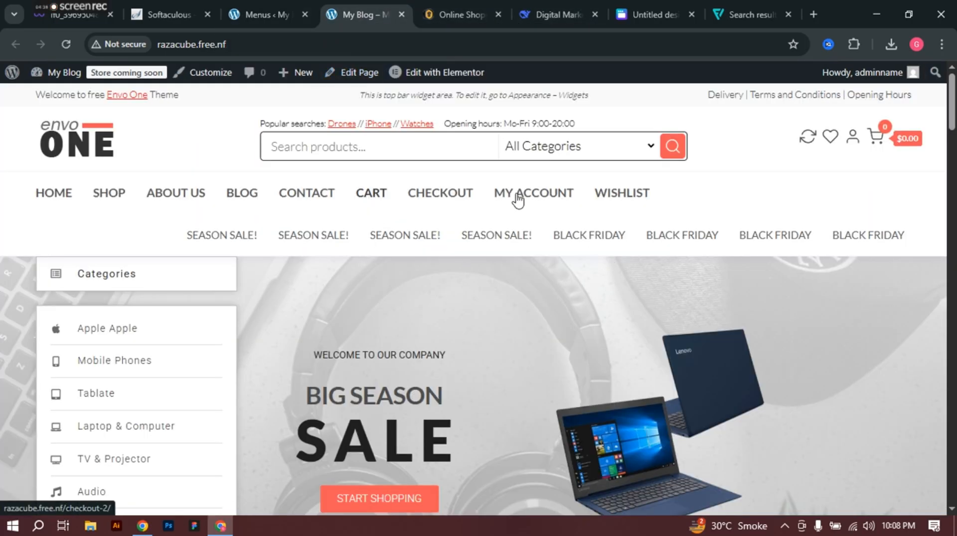
{"action": "left_click", "coordinate": [68, 44]}
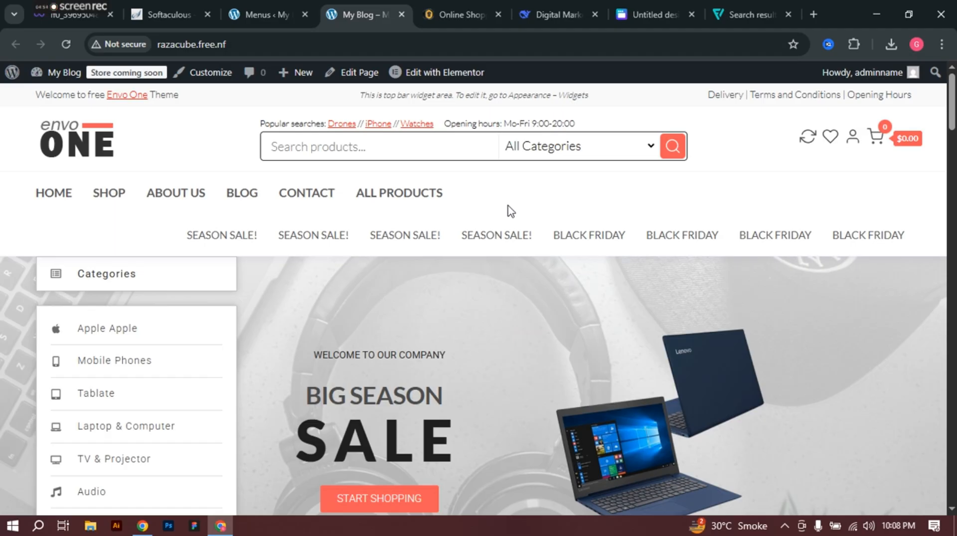
Step: Scroll the storefront to confirm the menu reads Home, Shop, About Us, Blog, Contact, All Products
{"action": "scroll", "coordinate": [513, 211], "scroll_direction": "down", "scroll_amount": 5}
{"action": "scroll", "coordinate": [515, 209], "scroll_direction": "down", "scroll_amount": 8}
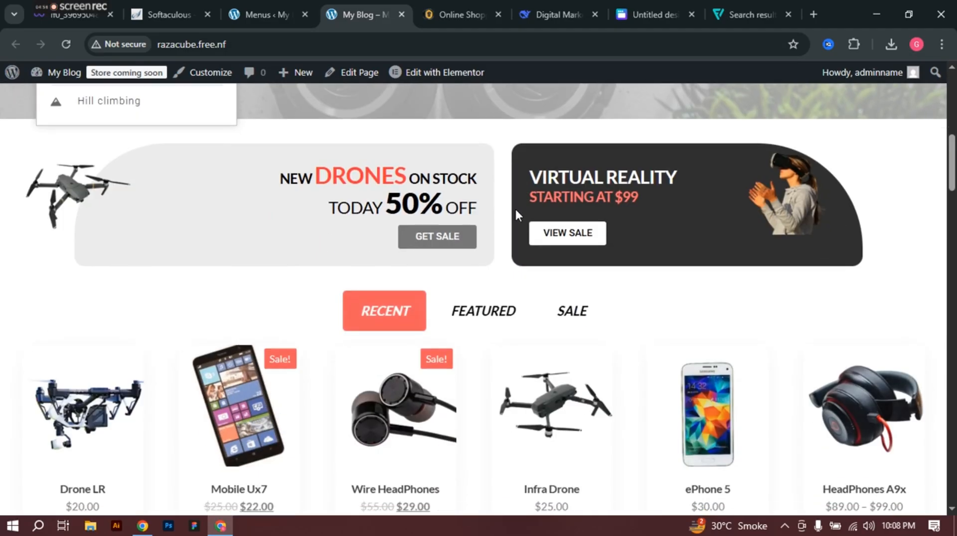
{"action": "scroll", "coordinate": [516, 216], "scroll_direction": "down", "scroll_amount": 3}
{"action": "scroll", "coordinate": [516, 216], "scroll_direction": "down", "scroll_amount": 11}
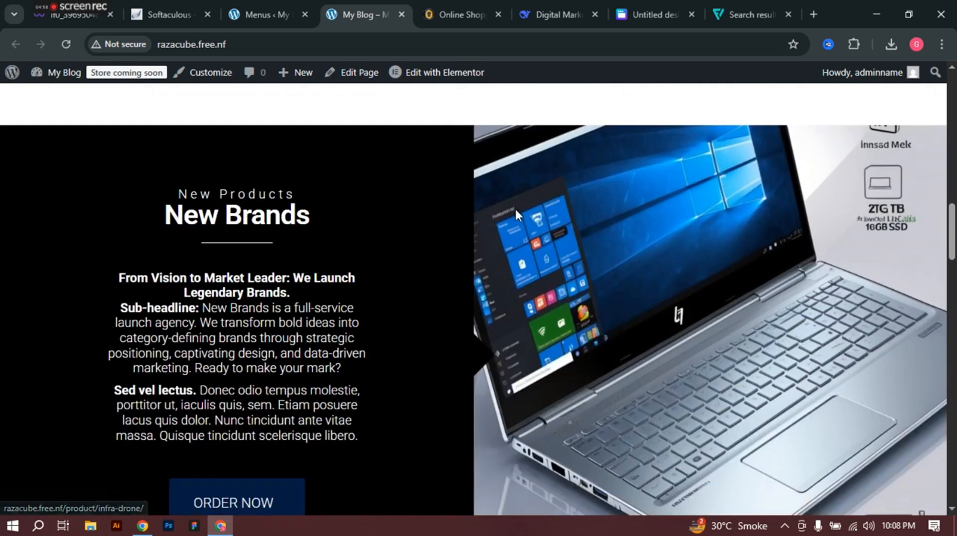
{"action": "scroll", "coordinate": [515, 215], "scroll_direction": "down", "scroll_amount": 2}
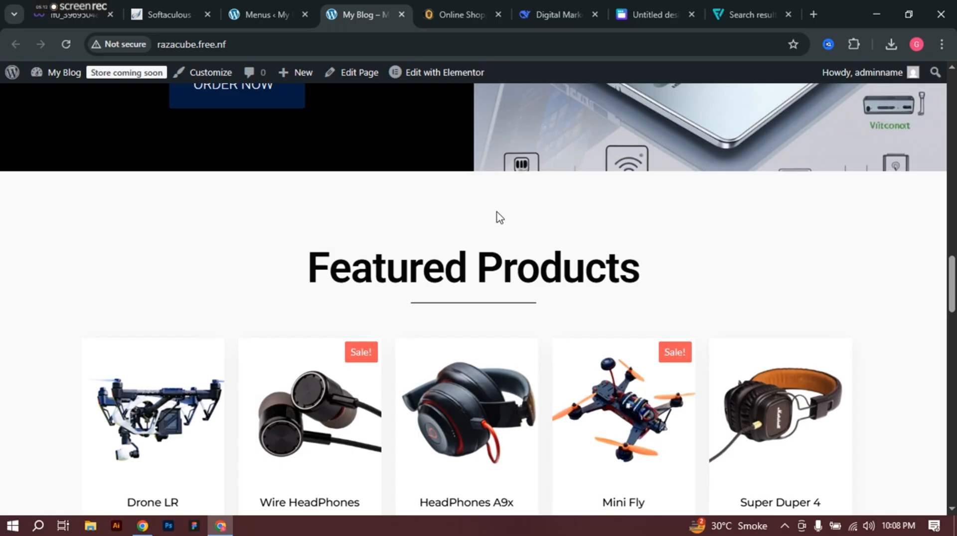
{"action": "scroll", "coordinate": [450, 288], "scroll_direction": "down", "scroll_amount": 15}
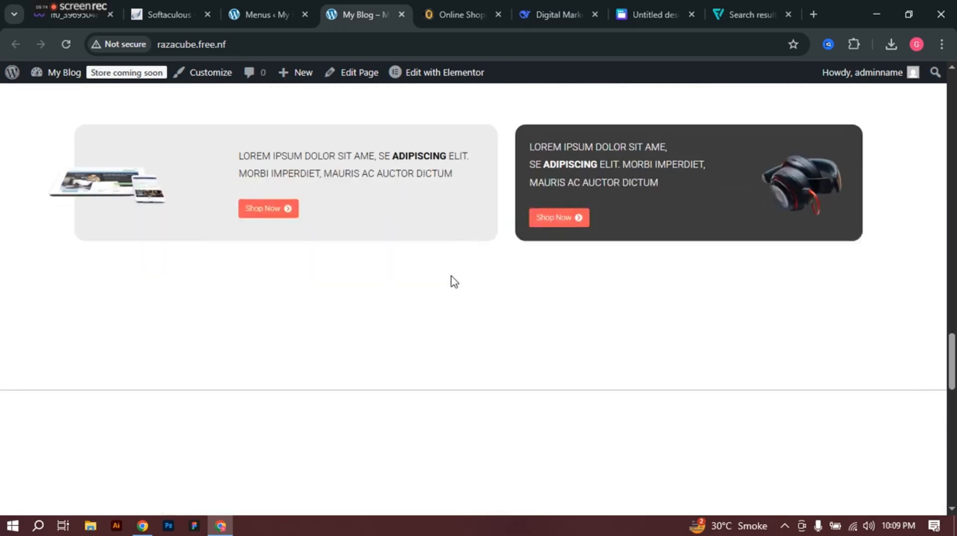
{"action": "scroll", "coordinate": [380, 277], "scroll_direction": "down", "scroll_amount": 10}
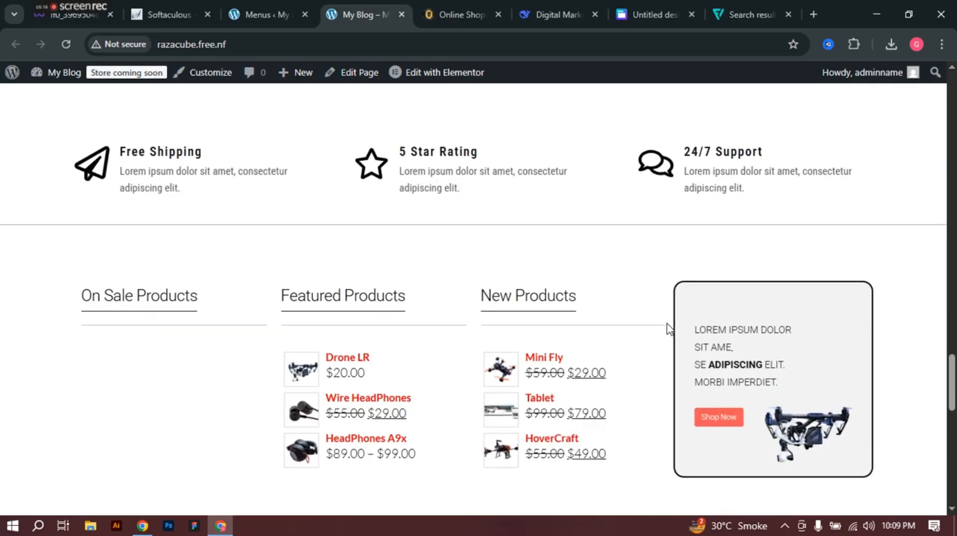
{"action": "scroll", "coordinate": [380, 278], "scroll_direction": "down", "scroll_amount": 5}
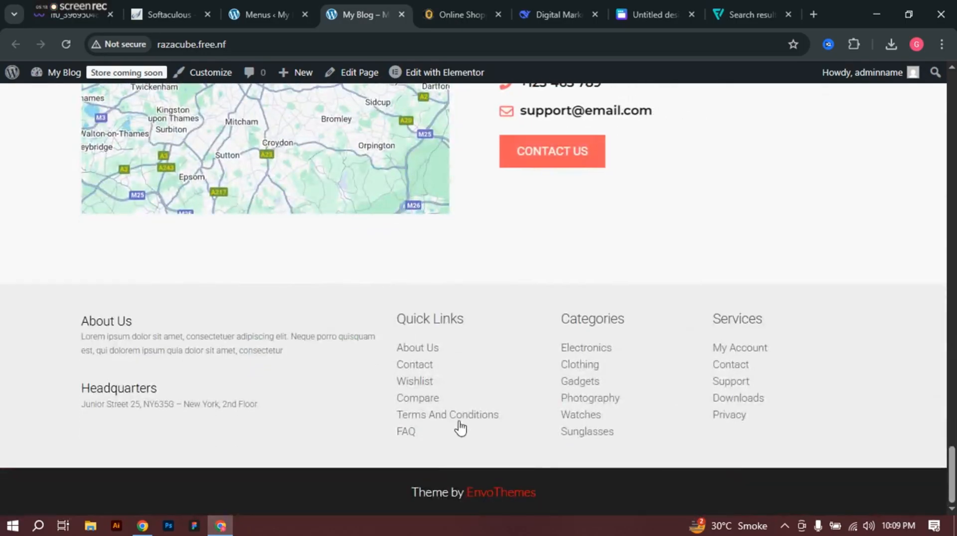
{"action": "scroll", "coordinate": [492, 358], "scroll_direction": "up", "scroll_amount": 15}
{"action": "scroll", "coordinate": [491, 352], "scroll_direction": "up", "scroll_amount": 20}
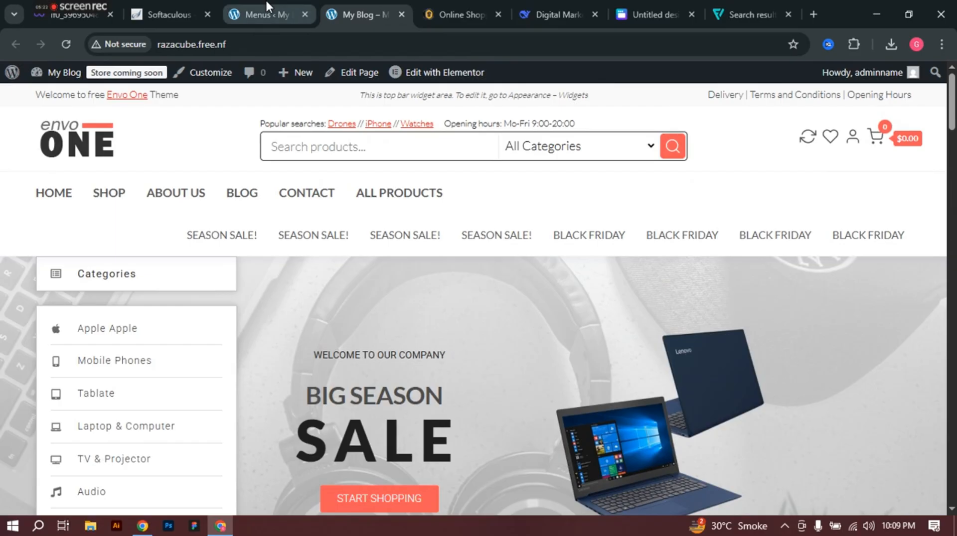
Step: Open the WordPress admin product list, then switch to the Shophive store
{"action": "left_click", "coordinate": [266, 4]}
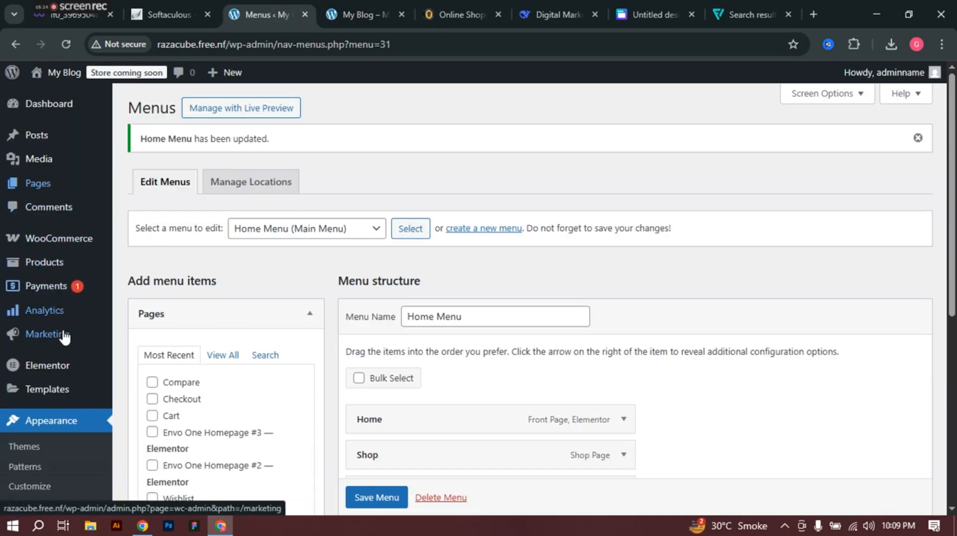
{"action": "left_click", "coordinate": [51, 269]}
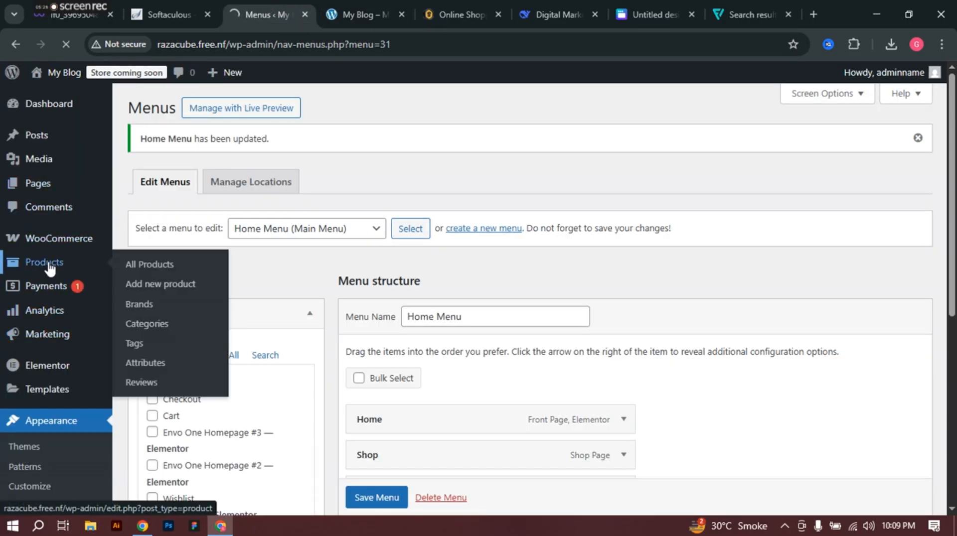
{"action": "left_click", "coordinate": [445, 7]}
{"action": "scroll", "coordinate": [400, 294], "scroll_direction": "down", "scroll_amount": 7}
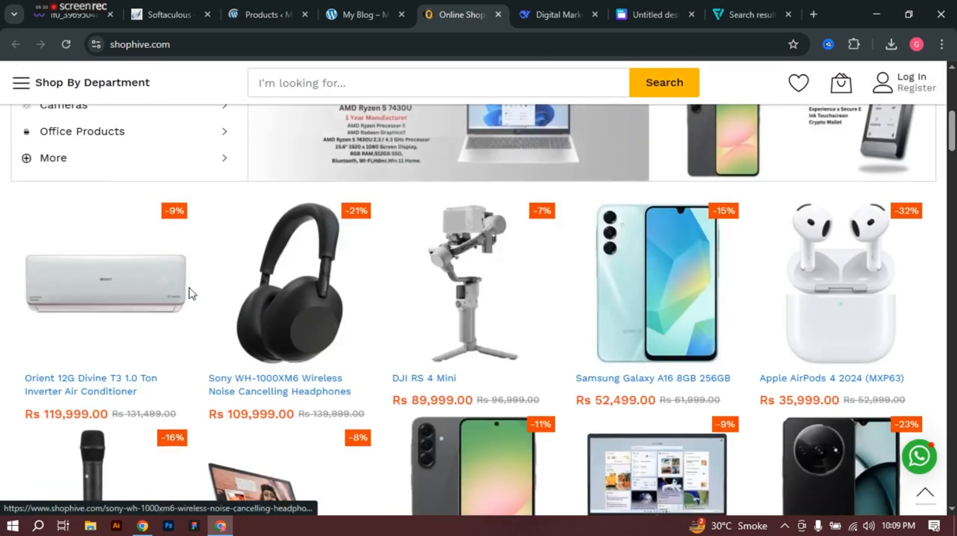
{"action": "scroll", "coordinate": [191, 293], "scroll_direction": "up", "scroll_amount": 8}
Step: Open Shophive's Apple category and browse its 425 products under the iPhone 17 Series banner
{"action": "left_click", "coordinate": [59, 234]}
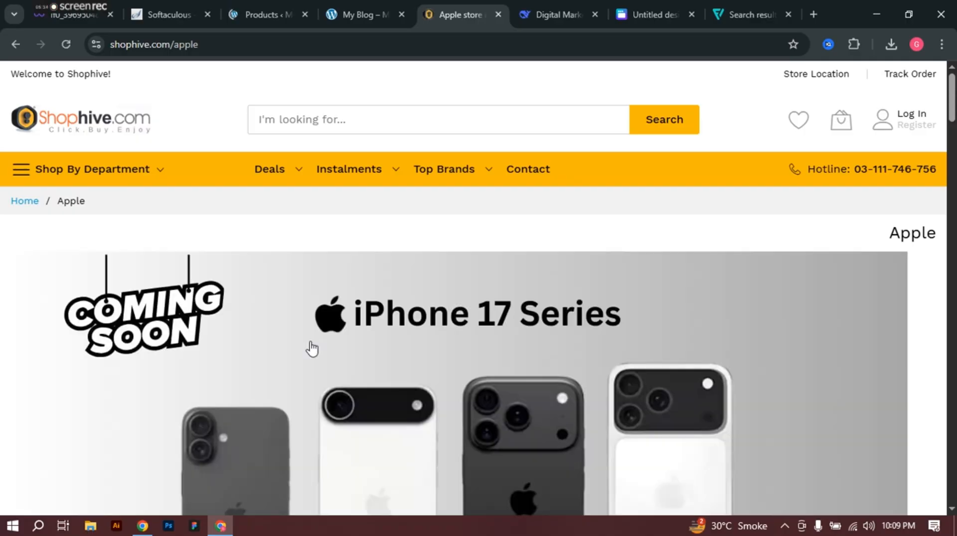
{"action": "scroll", "coordinate": [606, 390], "scroll_direction": "down", "scroll_amount": 2}
{"action": "scroll", "coordinate": [606, 390], "scroll_direction": "down", "scroll_amount": 6}
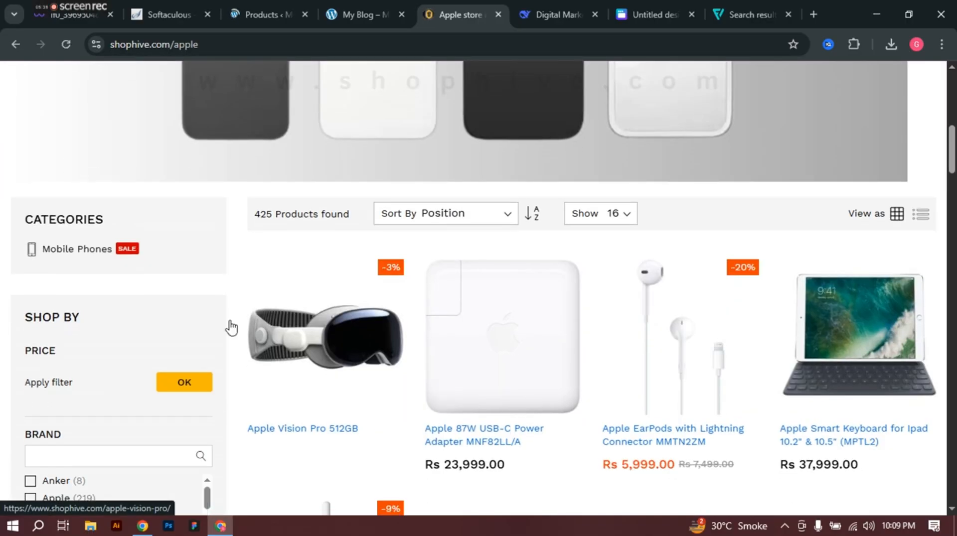
{"action": "scroll", "coordinate": [527, 300], "scroll_direction": "down", "scroll_amount": 3}
{"action": "scroll", "coordinate": [527, 300], "scroll_direction": "up", "scroll_amount": 8}
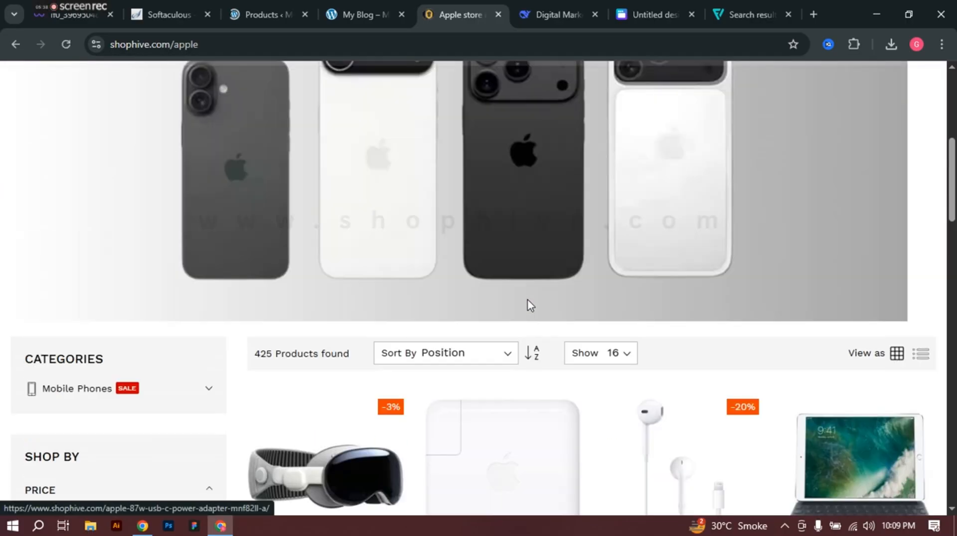
{"action": "scroll", "coordinate": [514, 264], "scroll_direction": "up", "scroll_amount": 4}
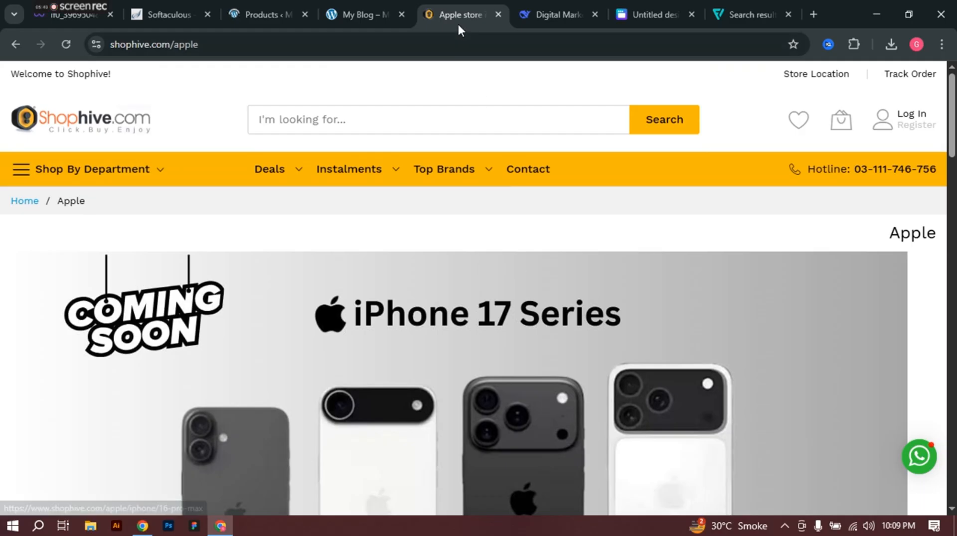
Step: Go to Products > Categories, dismiss the Elementor notice, and edit the Technology category
{"action": "left_click", "coordinate": [265, 12]}
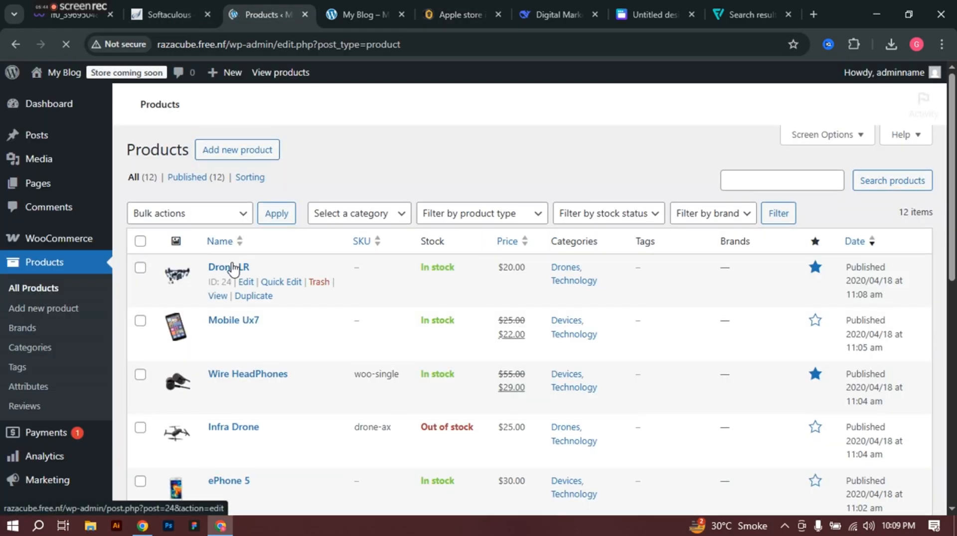
{"action": "scroll", "coordinate": [235, 272], "scroll_direction": "down", "scroll_amount": 4}
{"action": "scroll", "coordinate": [232, 264], "scroll_direction": "up", "scroll_amount": 4}
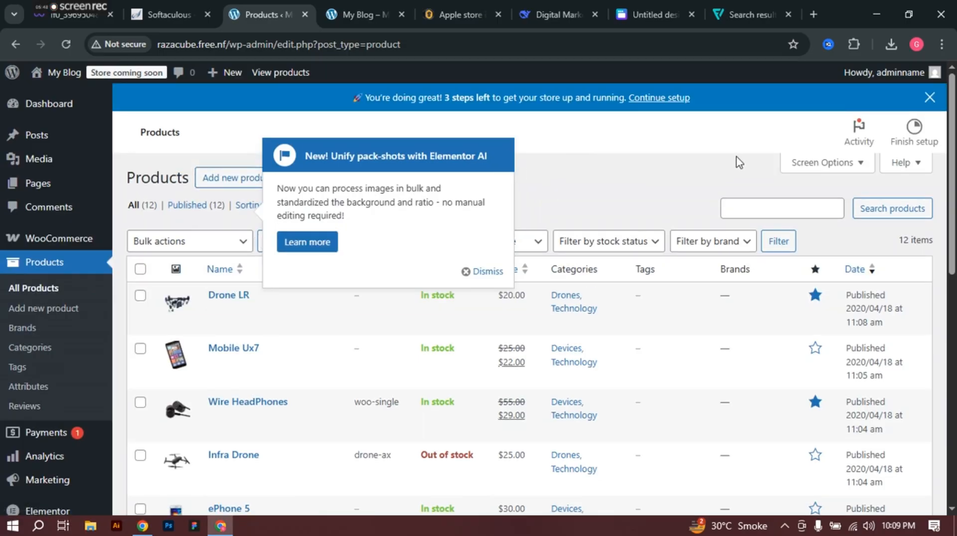
{"action": "left_click", "coordinate": [44, 348]}
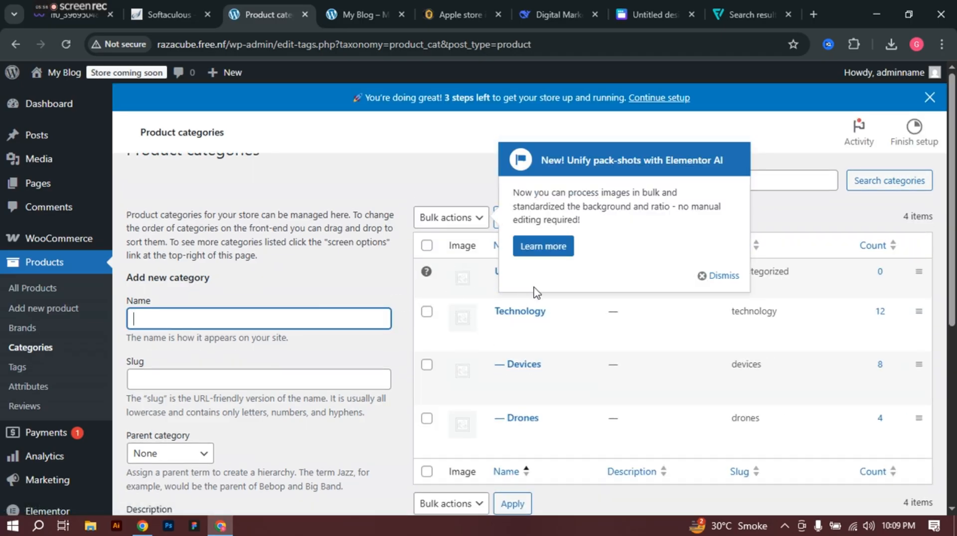
{"action": "left_click", "coordinate": [718, 275]}
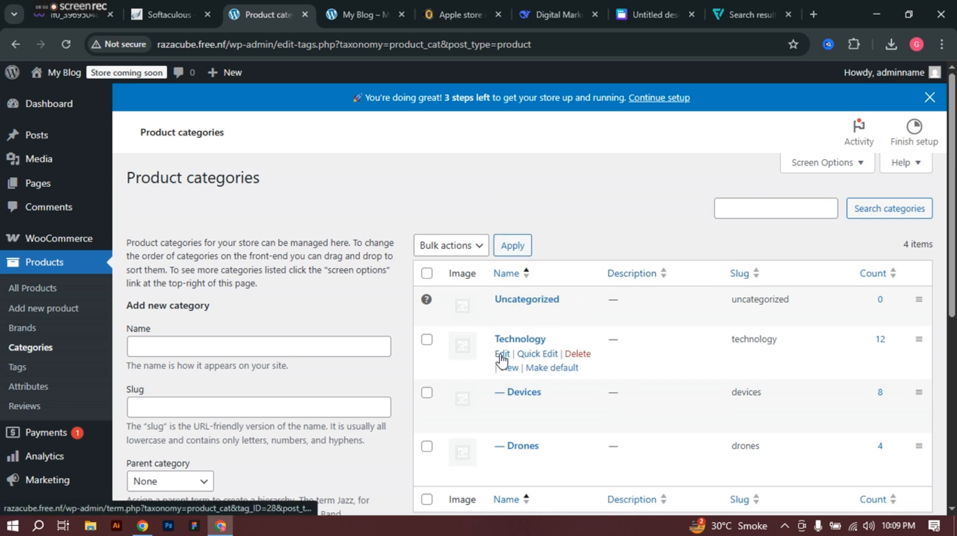
{"action": "left_click", "coordinate": [500, 354]}
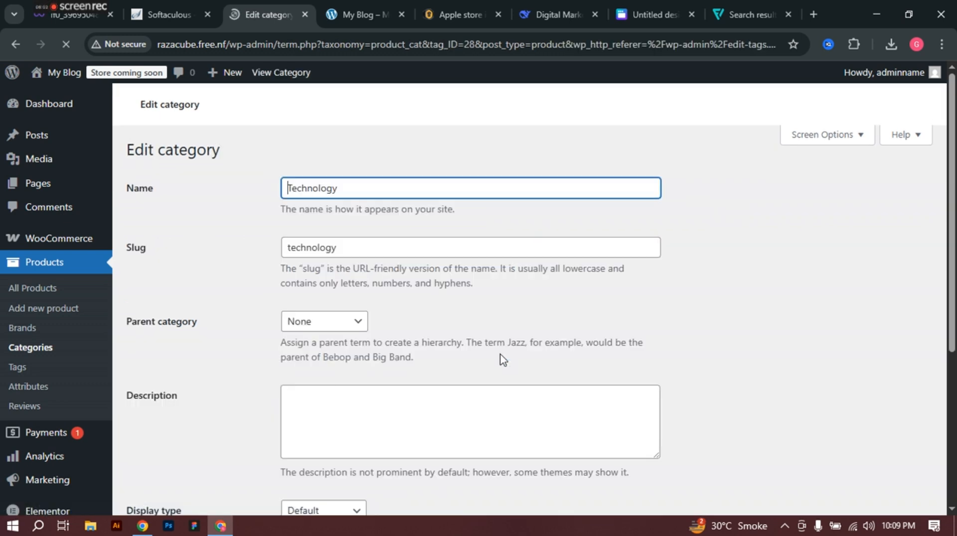
Step: Rename the Technology category to 'Apple Mobile' with slug 'apple-mobile'
{"action": "double_click", "coordinate": [349, 191]}
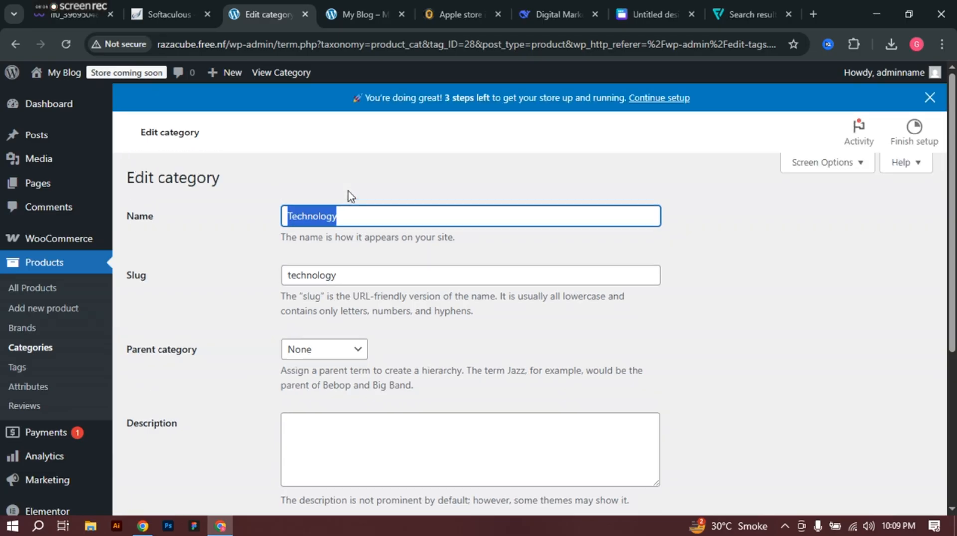
{"action": "type", "text": "A"}
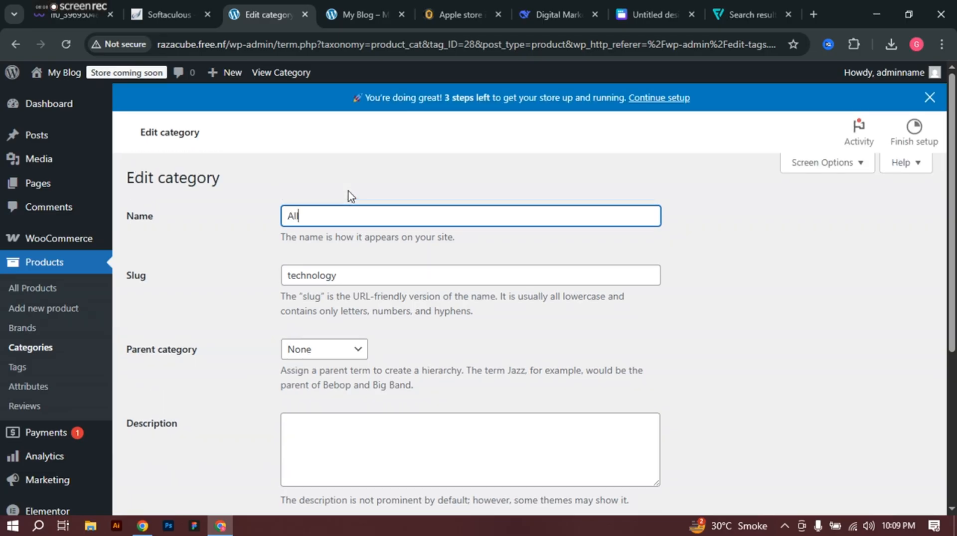
{"action": "type", "text": "pple M"}
{"action": "key", "text": "ctrl+shift+Left"}
{"action": "key", "text": "ctrl+shift+Left"}
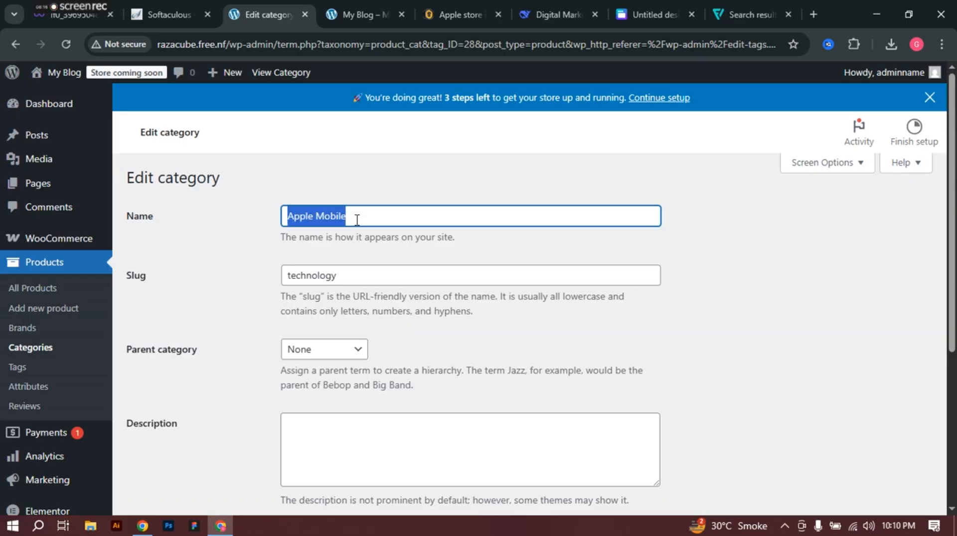
{"action": "key", "text": "ctrl+c"}
{"action": "double_click", "coordinate": [340, 277]}
{"action": "key", "text": "ctrl+v"}
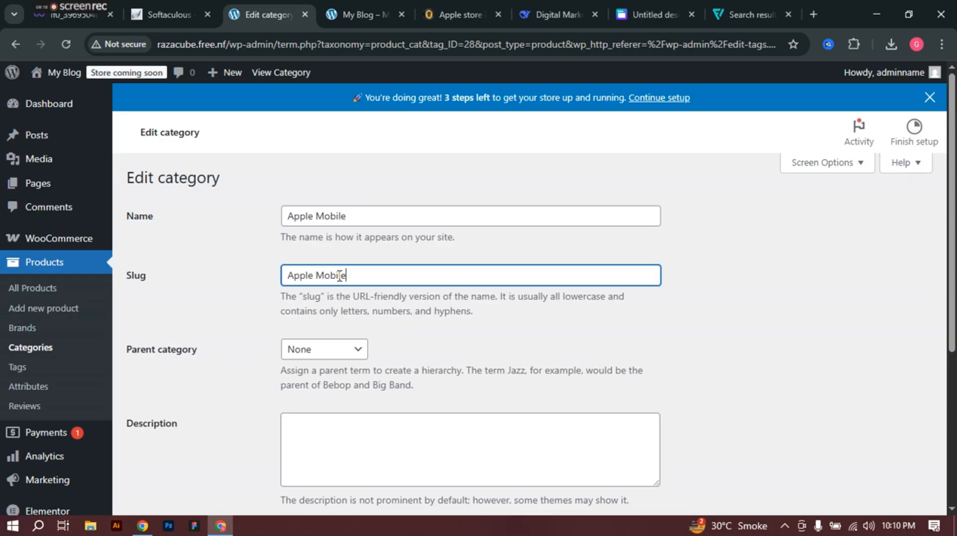
Step: Keep parent None, set Display type to Products, update, and return to the categories list
{"action": "scroll", "coordinate": [328, 344], "scroll_direction": "down", "scroll_amount": 3}
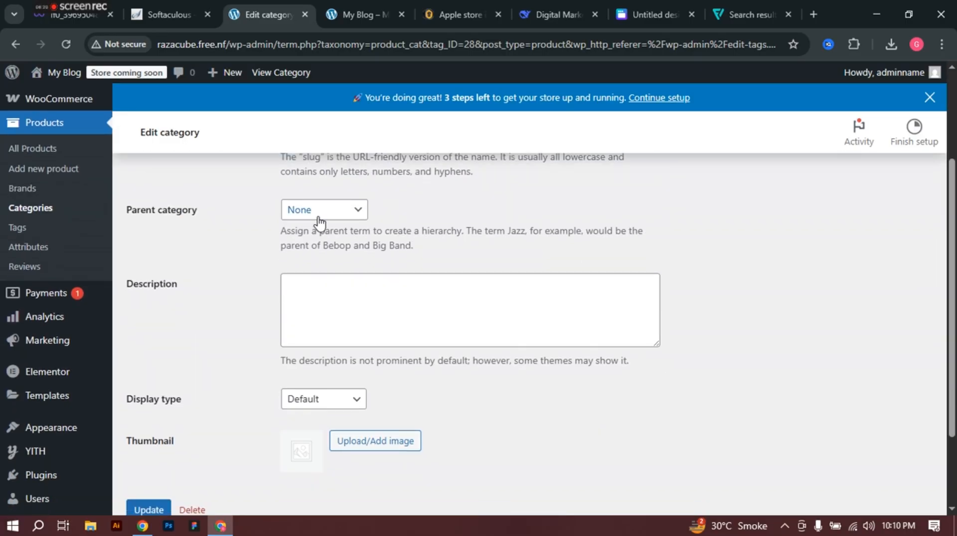
{"action": "left_click", "coordinate": [318, 216]}
{"action": "left_click", "coordinate": [318, 215]}
{"action": "left_click", "coordinate": [318, 215]}
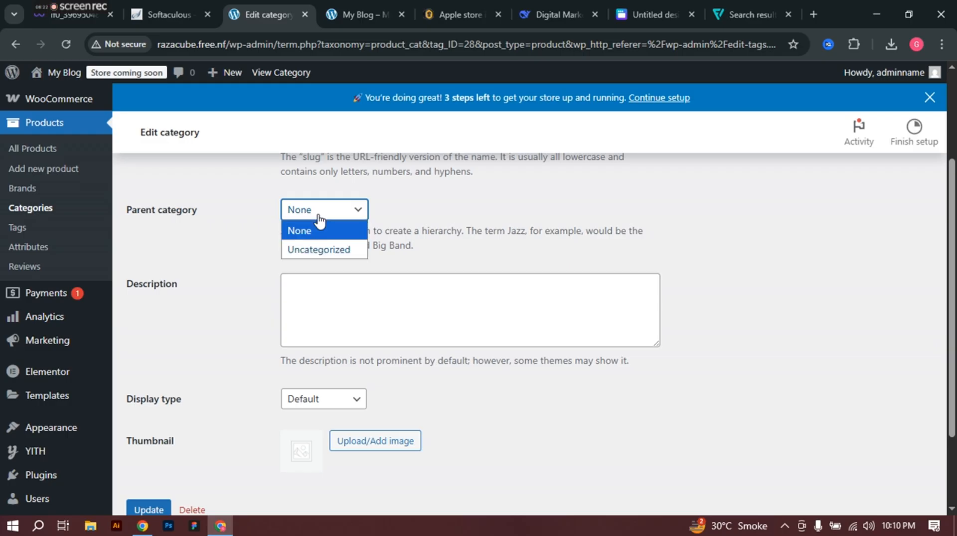
{"action": "left_click", "coordinate": [319, 219]}
{"action": "scroll", "coordinate": [328, 309], "scroll_direction": "down", "scroll_amount": 2}
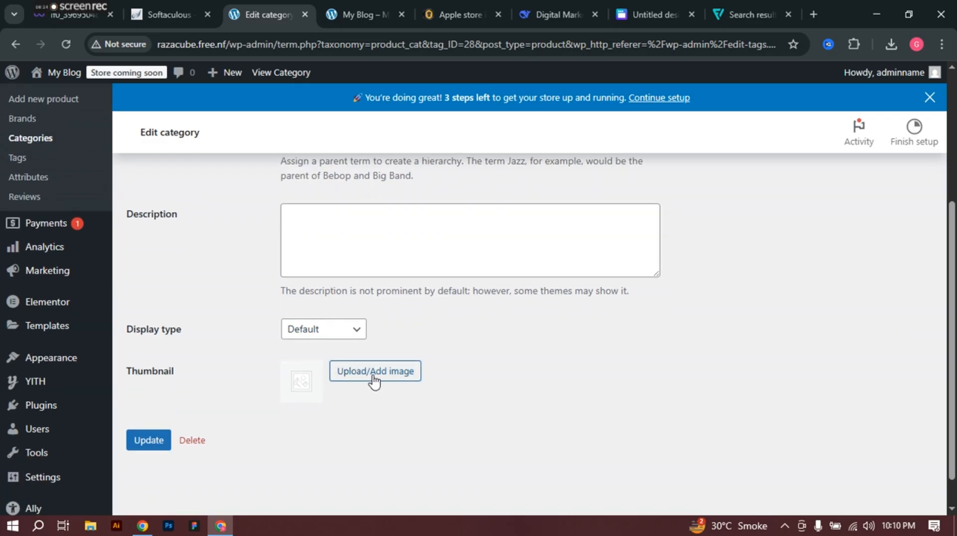
{"action": "left_click", "coordinate": [327, 331]}
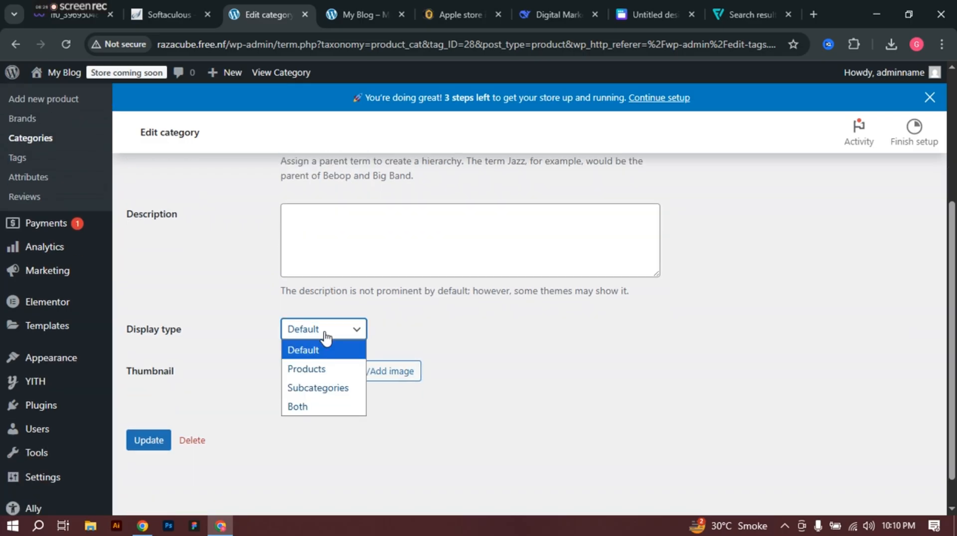
{"action": "left_click", "coordinate": [308, 369]}
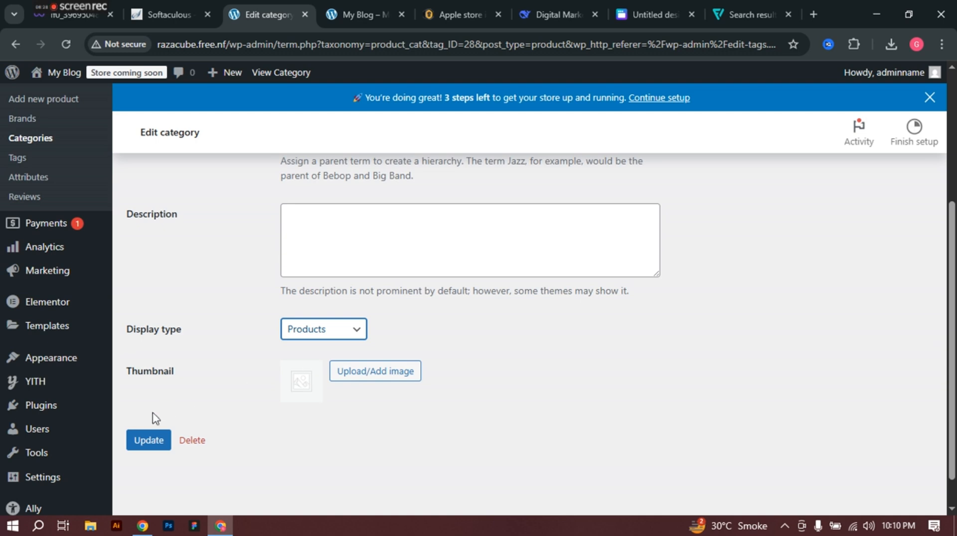
{"action": "left_click", "coordinate": [147, 445]}
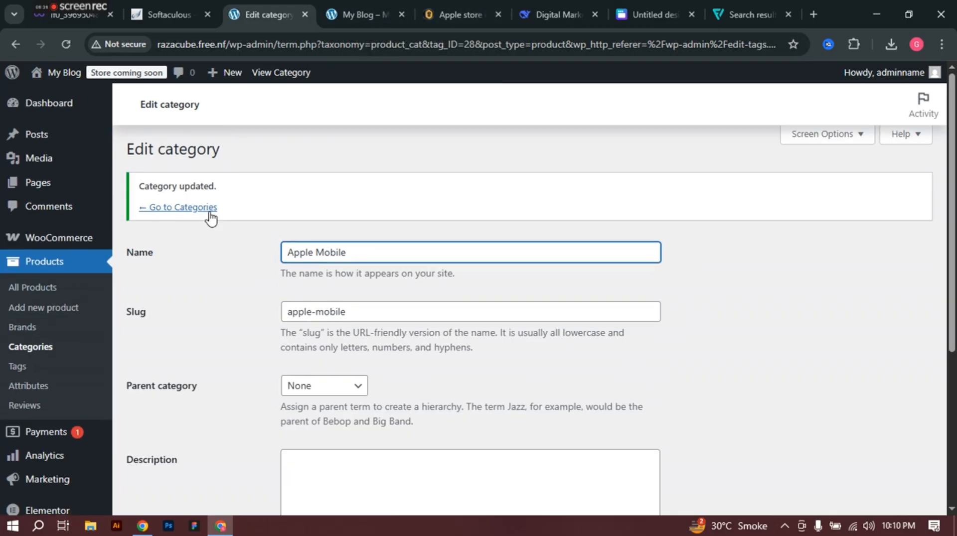
{"action": "left_click", "coordinate": [210, 215]}
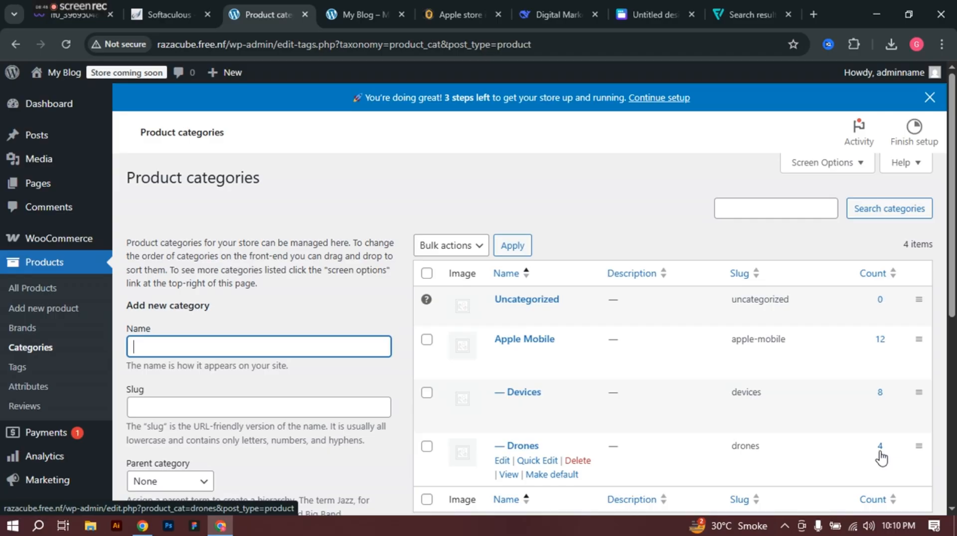
Step: Filter All Products by the Apple Mobile category (12 items), then start a new product
{"action": "left_click", "coordinate": [40, 292]}
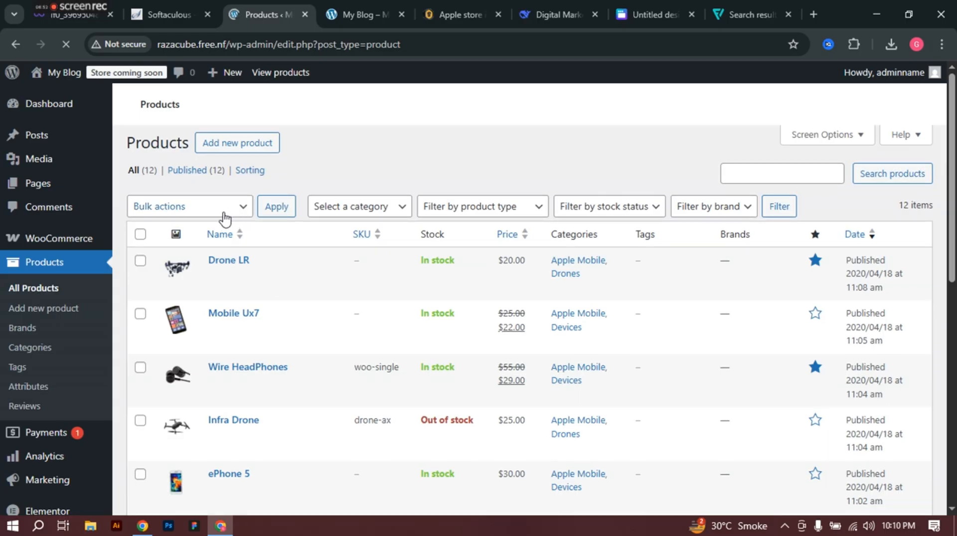
{"action": "left_click", "coordinate": [370, 214]}
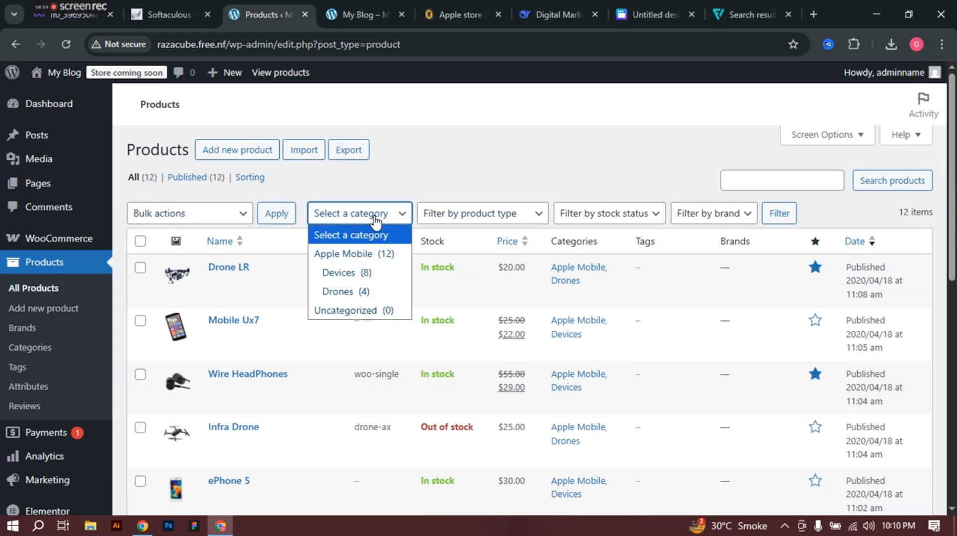
{"action": "left_click", "coordinate": [348, 255]}
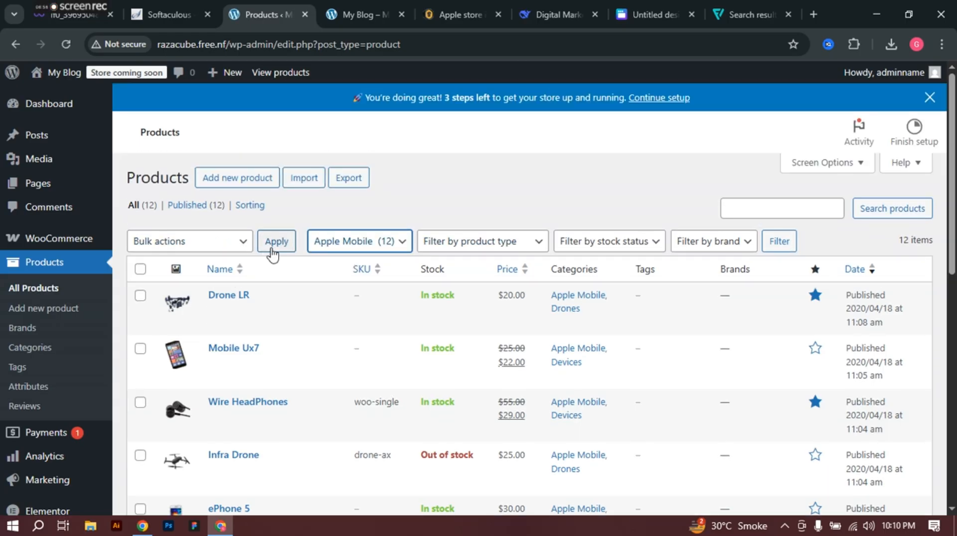
{"action": "left_click", "coordinate": [273, 244]}
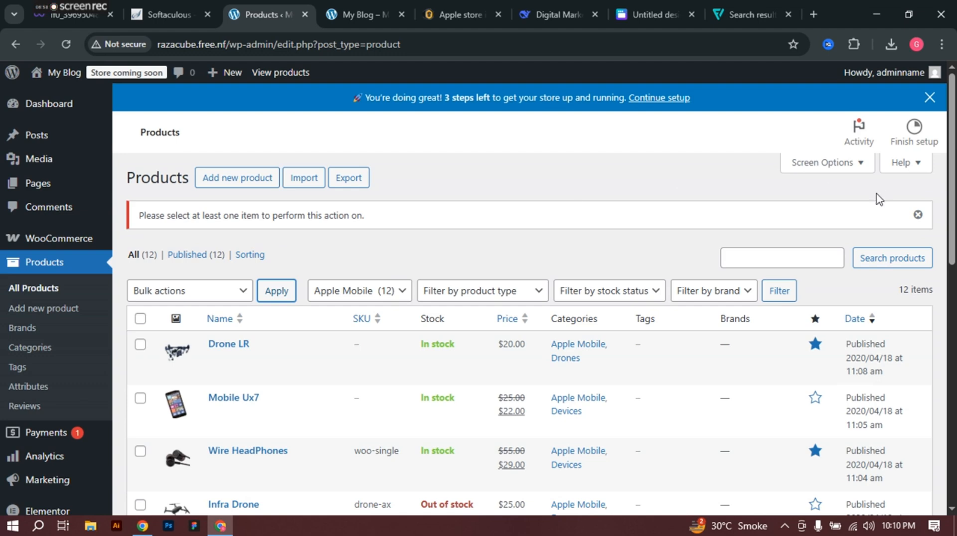
{"action": "scroll", "coordinate": [260, 309], "scroll_direction": "down", "scroll_amount": 7}
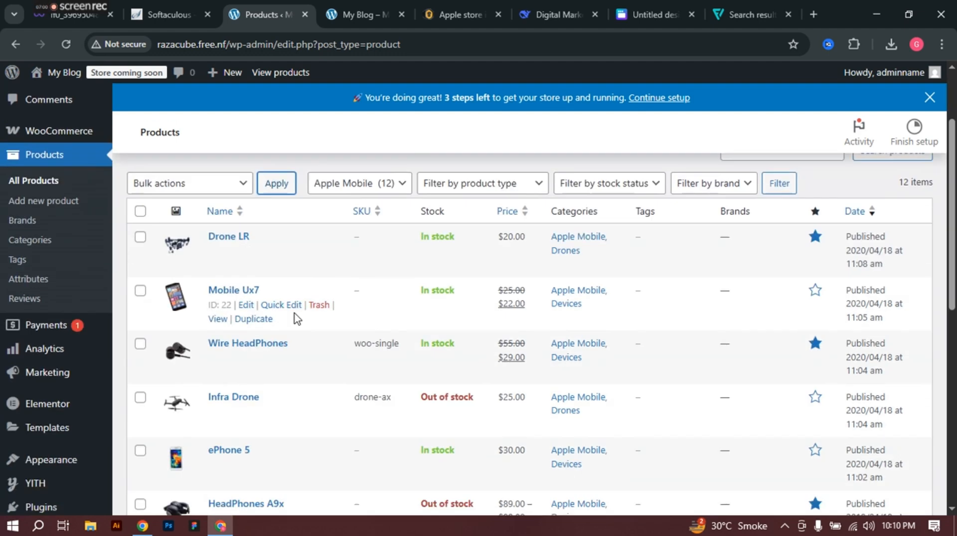
{"action": "scroll", "coordinate": [386, 345], "scroll_direction": "down", "scroll_amount": 5}
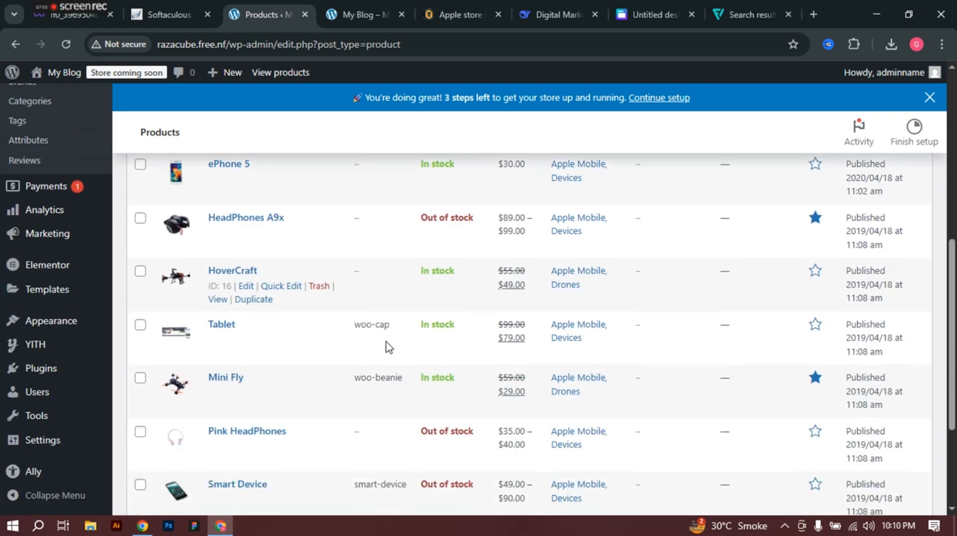
{"action": "scroll", "coordinate": [379, 324], "scroll_direction": "up", "scroll_amount": 7}
{"action": "scroll", "coordinate": [349, 299], "scroll_direction": "up", "scroll_amount": 4}
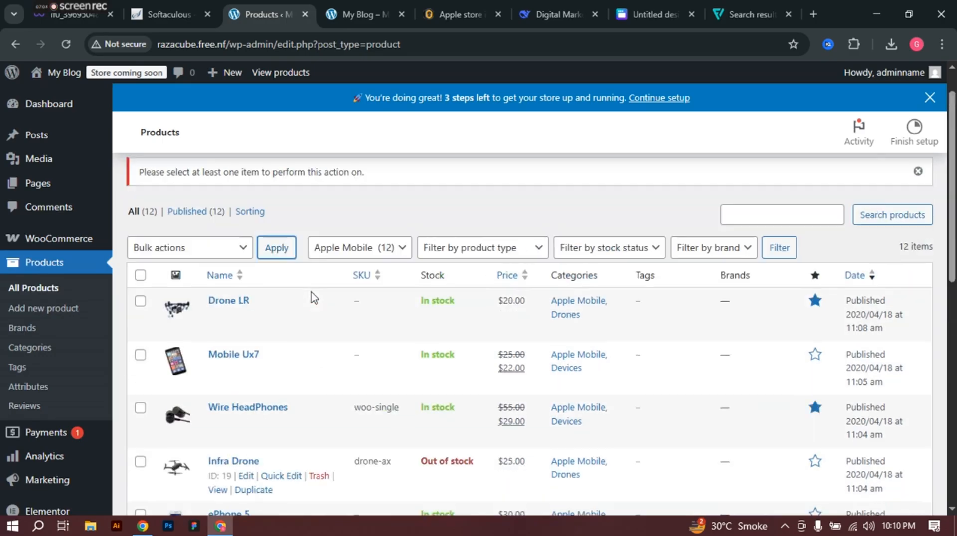
{"action": "left_click", "coordinate": [246, 178]}
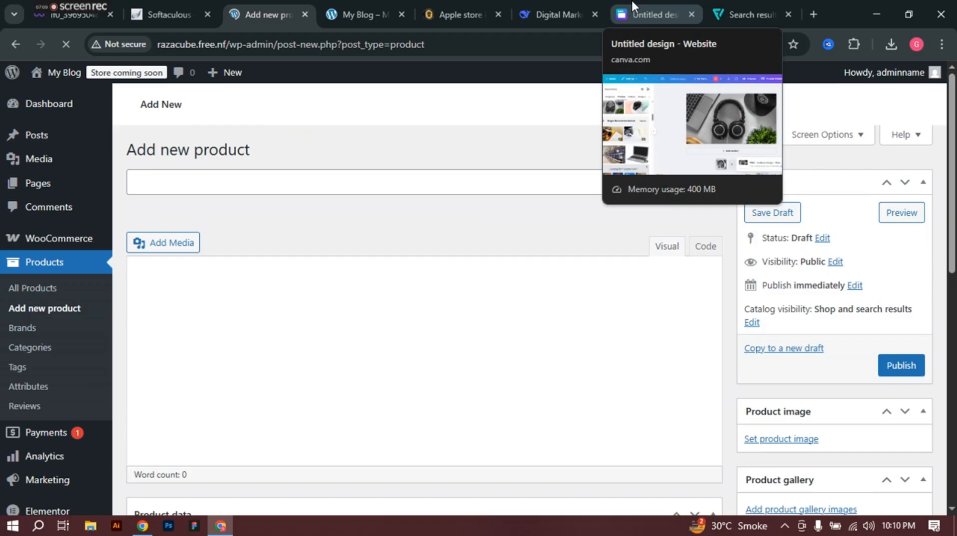
Step: In the DeepSeek chat, send a request for short page descriptions of the agency website
{"action": "left_click", "coordinate": [632, 1]}
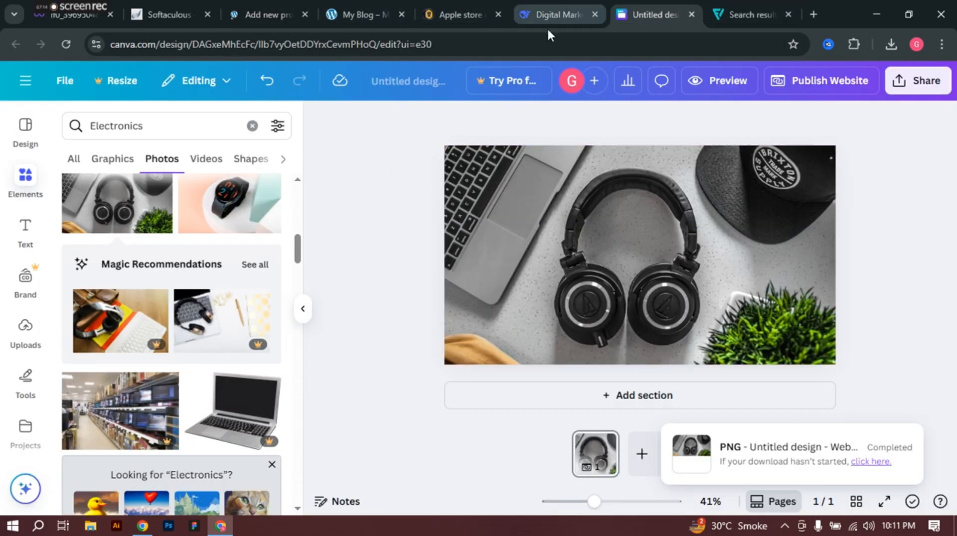
{"action": "left_click", "coordinate": [553, 1]}
{"action": "left_click", "coordinate": [375, 437]}
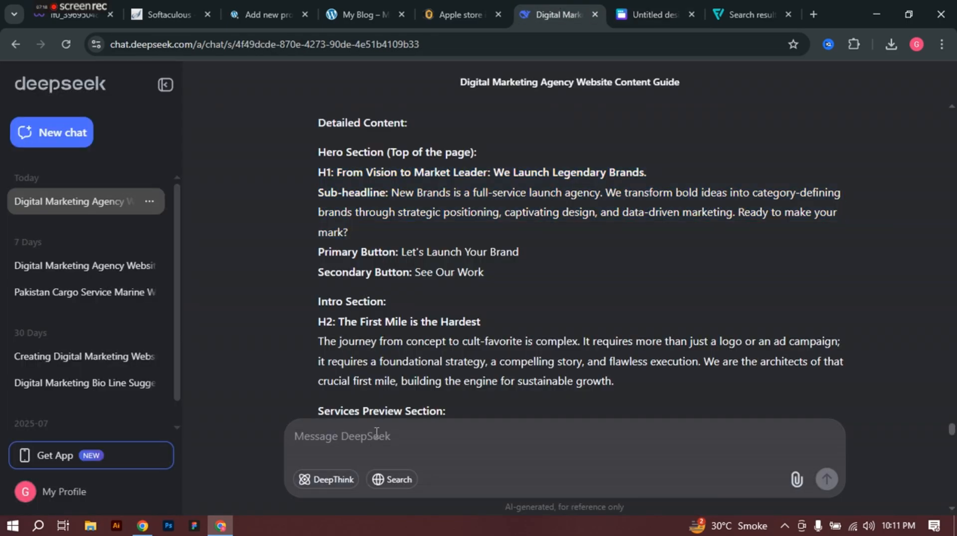
{"action": "type", "text": "pro"}
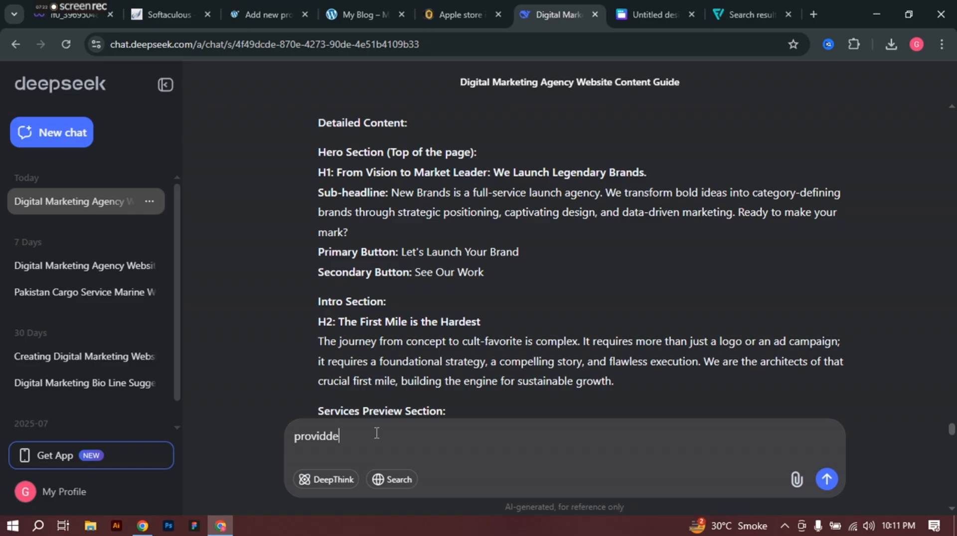
{"action": "type", "text": "vidde"}
{"action": "key", "text": "BackSpace"}
{"action": "key", "text": "BackSpace"}
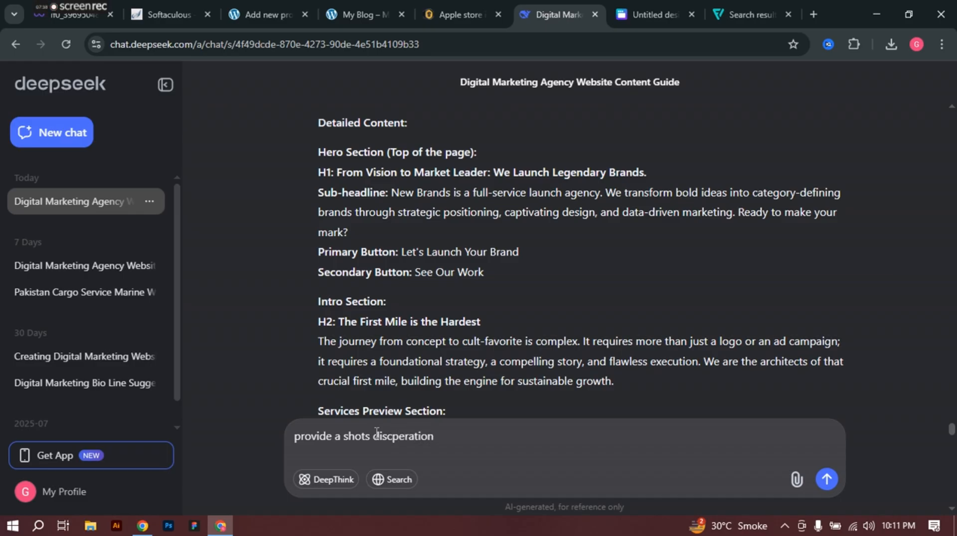
{"action": "key", "text": "Return"}
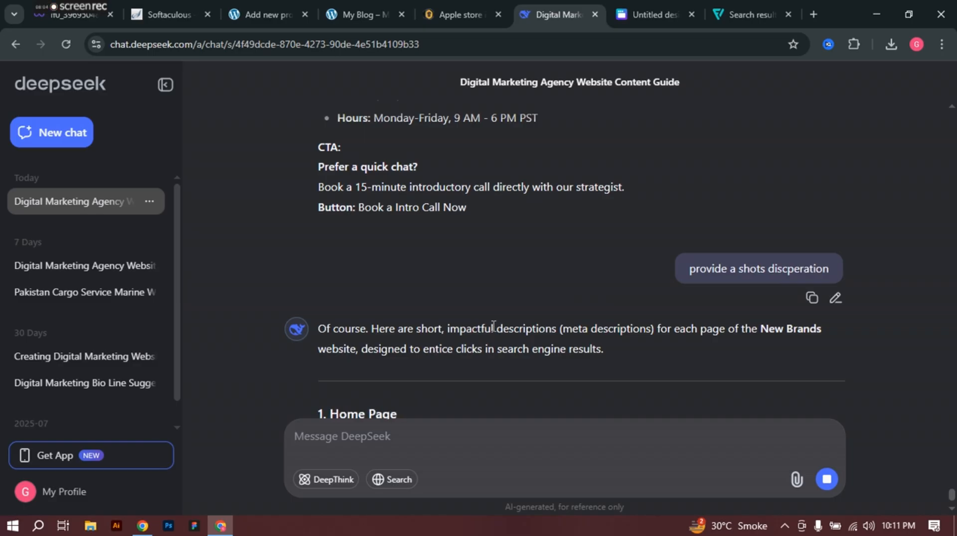
Step: Copy the phrase 'New Brands is a full-service launch agency' and return to the new product
{"action": "scroll", "coordinate": [493, 328], "scroll_direction": "down", "scroll_amount": 3}
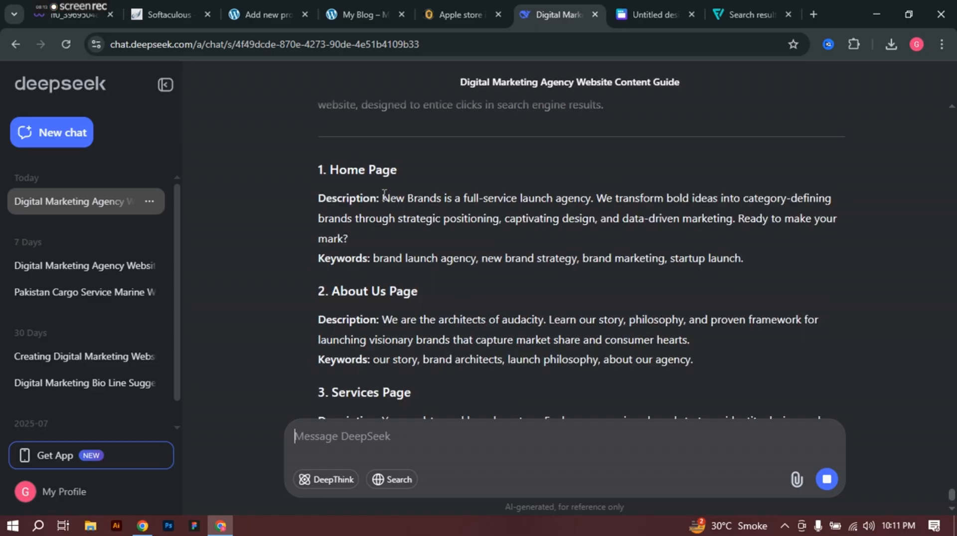
{"action": "left_click_drag", "start_coordinate": [383, 195], "coordinate": [373, 242]}
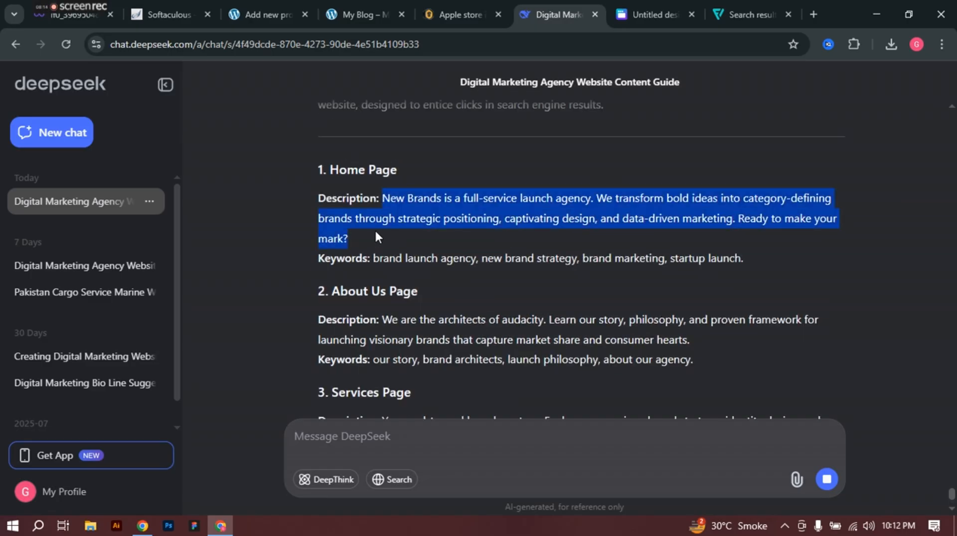
{"action": "left_click", "coordinate": [268, 10]}
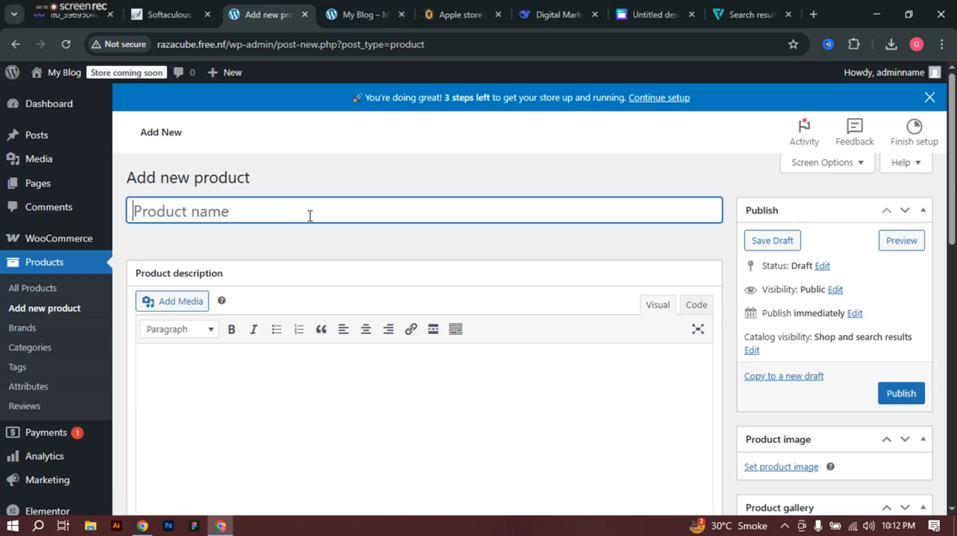
{"action": "left_click", "coordinate": [545, 11]}
{"action": "scroll", "coordinate": [403, 186], "scroll_direction": "up", "scroll_amount": 2}
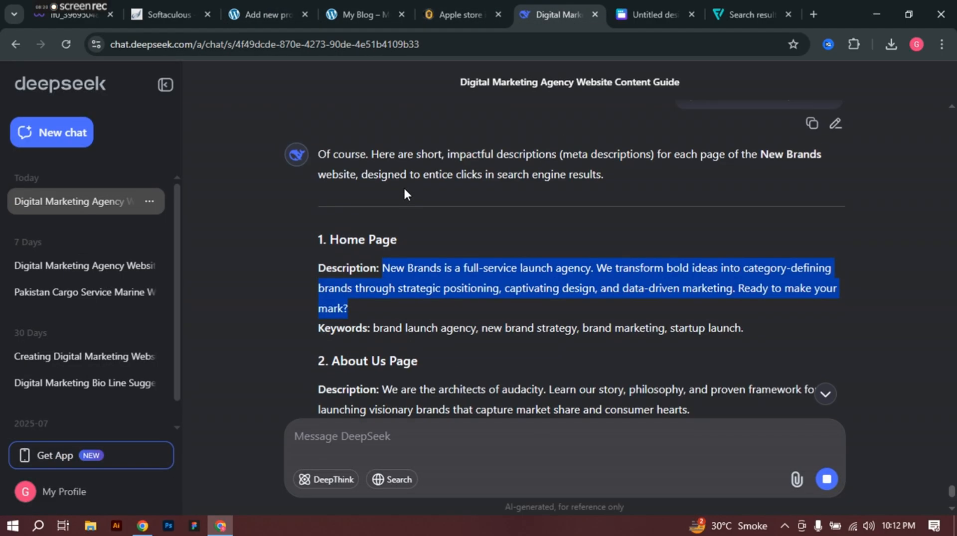
{"action": "scroll", "coordinate": [404, 193], "scroll_direction": "up", "scroll_amount": 2}
{"action": "scroll", "coordinate": [406, 247], "scroll_direction": "down", "scroll_amount": 2}
{"action": "scroll", "coordinate": [412, 240], "scroll_direction": "down", "scroll_amount": 3}
{"action": "left_click", "coordinate": [498, 220]}
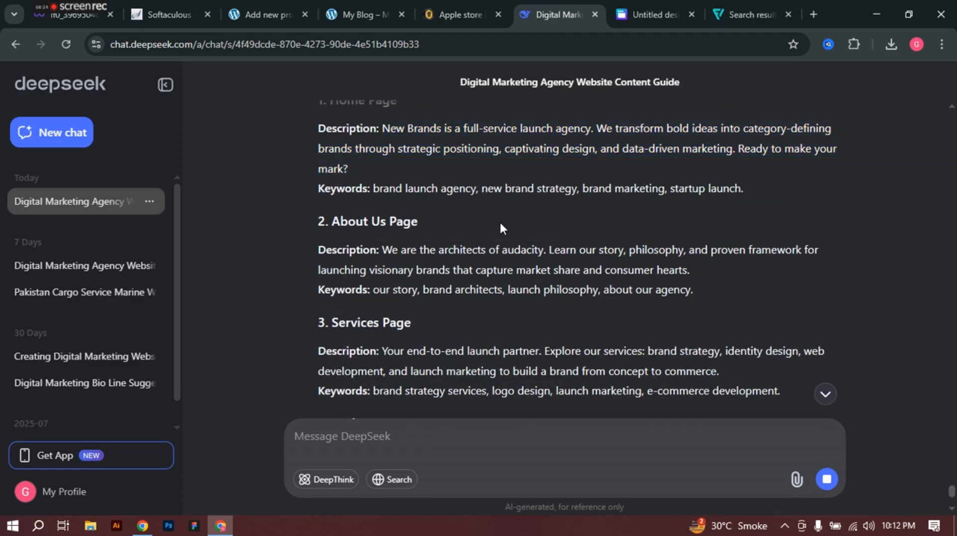
{"action": "left_click_drag", "start_coordinate": [380, 128], "coordinate": [589, 135]}
{"action": "key", "text": "ctrl+c"}
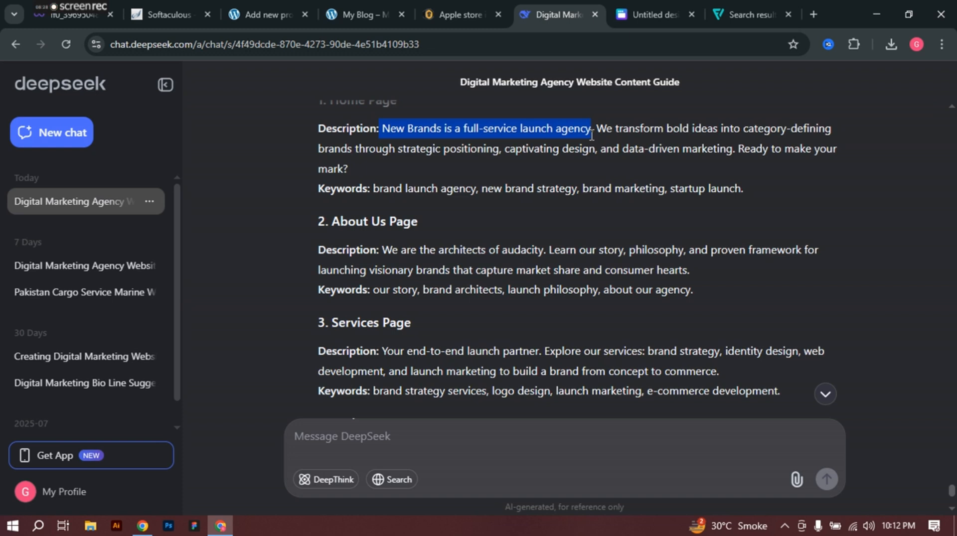
{"action": "left_click", "coordinate": [254, 14]}
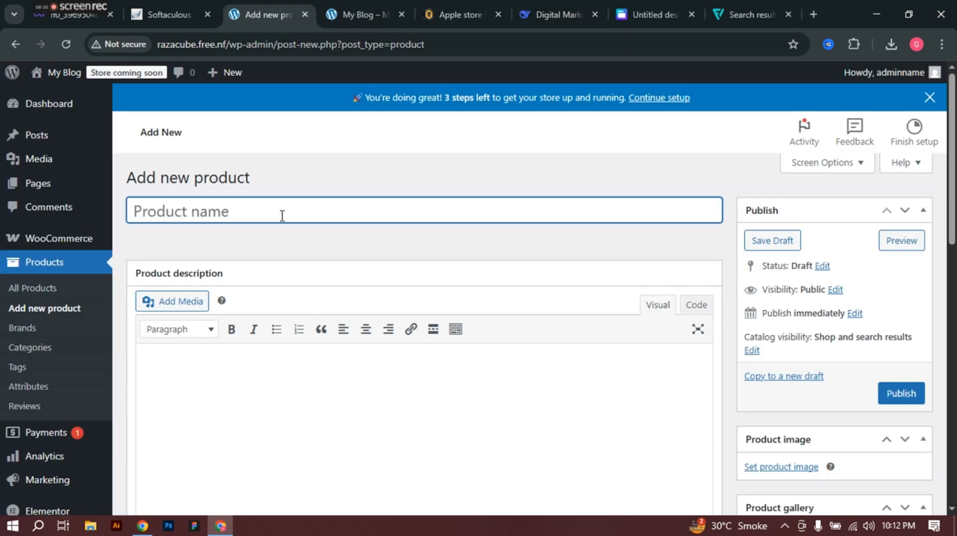
Step: Paste 'New Brands is a full-service launch agency' as the product name and open a Google tab
{"action": "key", "text": "ctrl+v"}
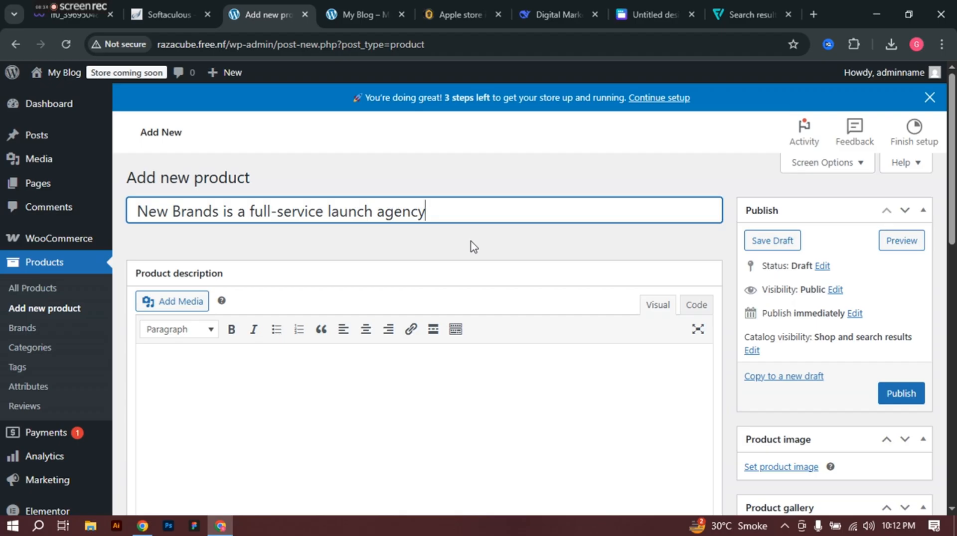
{"action": "scroll", "coordinate": [472, 246], "scroll_direction": "down", "scroll_amount": 1}
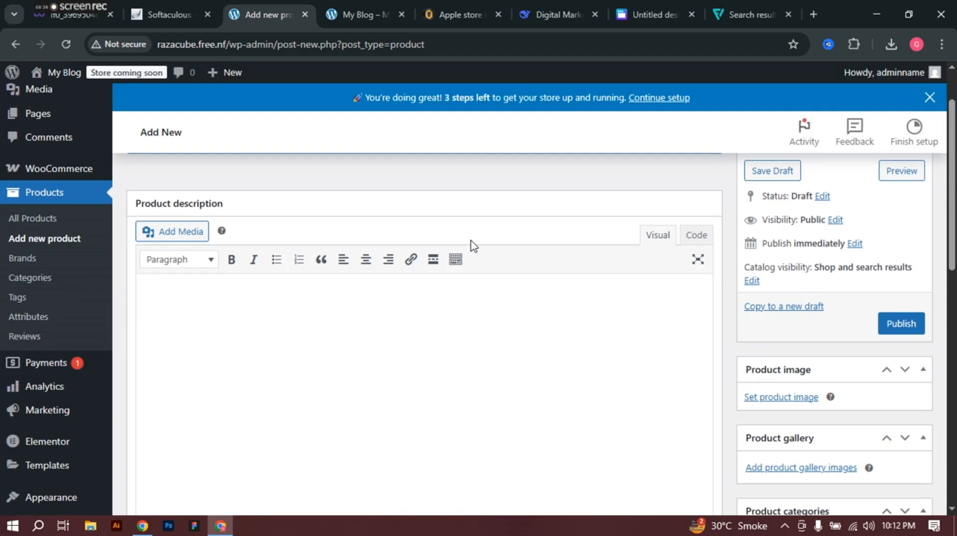
{"action": "scroll", "coordinate": [473, 245], "scroll_direction": "up", "scroll_amount": 1}
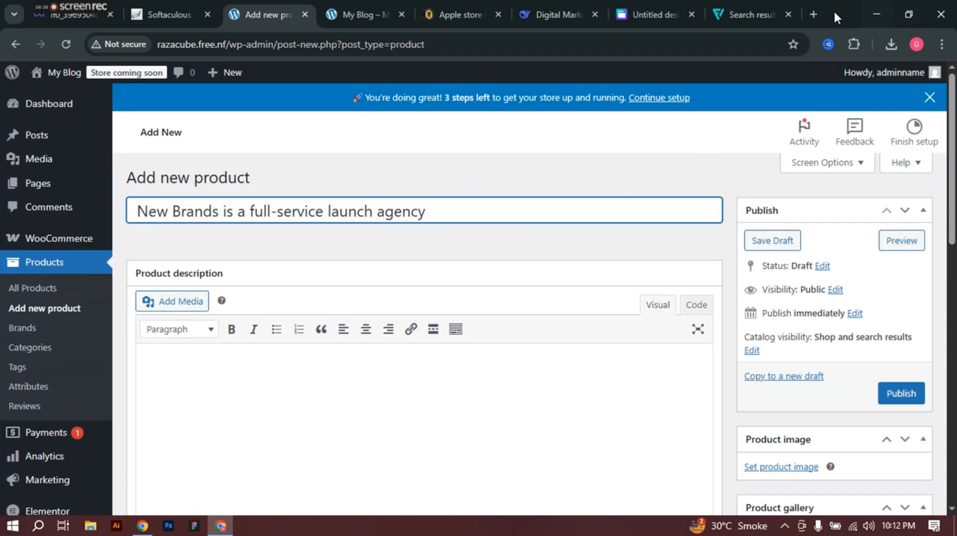
{"action": "left_click", "coordinate": [814, 14]}
{"action": "left_click", "coordinate": [343, 276]}
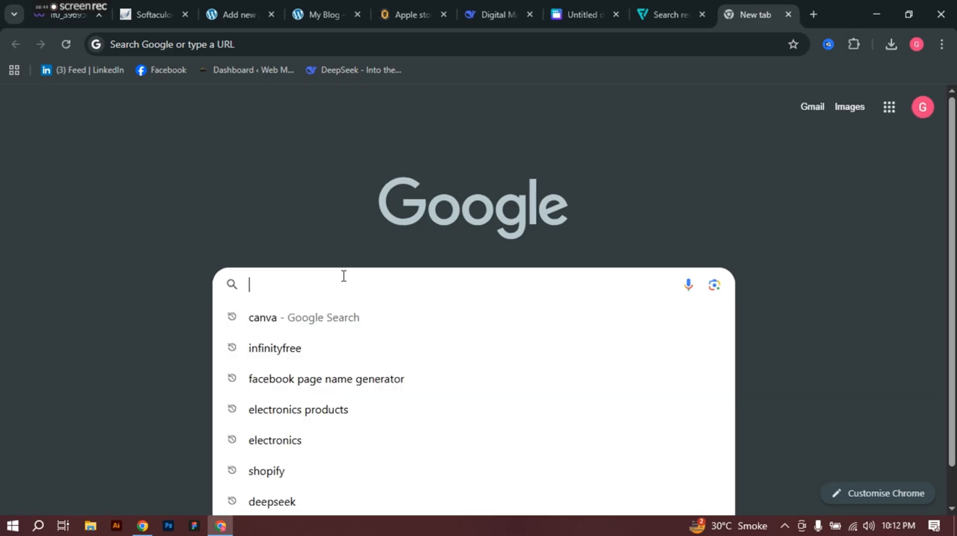
Step: Search Google for 'markaz' and open the Markaz UAE dropshipping site at markaz.app/uae
{"action": "type", "text": "marz"}
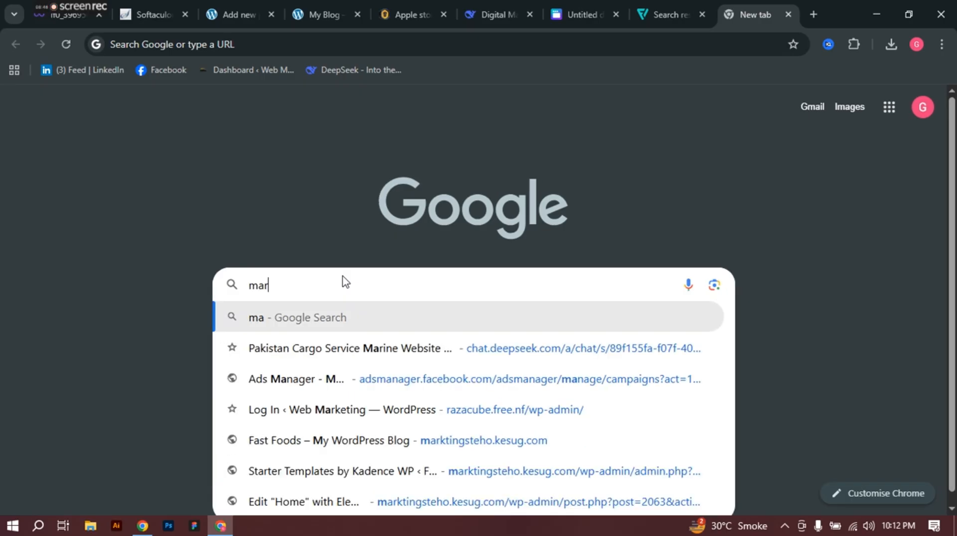
{"action": "key", "text": "Down"}
{"action": "key", "text": "Down"}
{"action": "key", "text": "Down"}
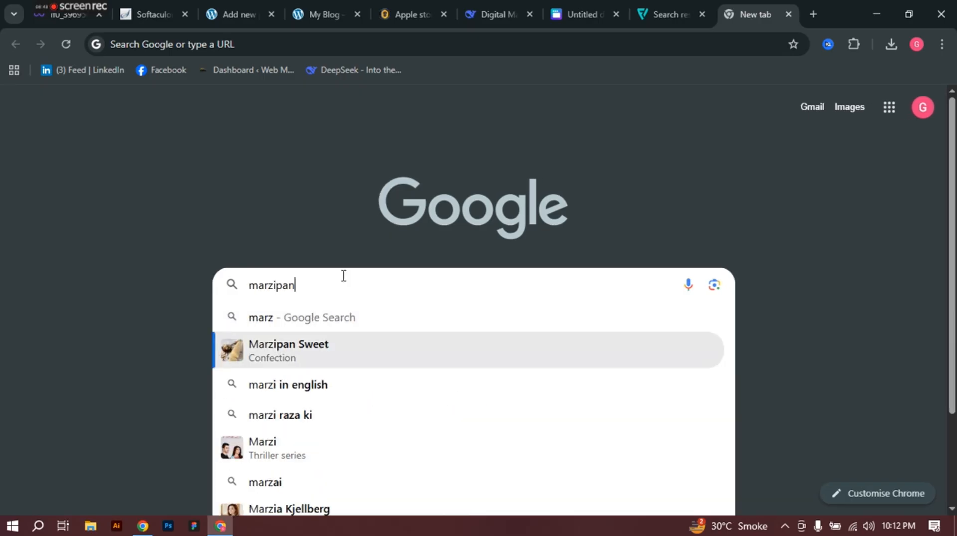
{"action": "key", "text": "BackSpace"}
{"action": "key", "text": "BackSpace"}
{"action": "key", "text": "BackSpace"}
{"action": "key", "text": "BackSpace"}
{"action": "key", "text": "BackSpace"}
{"action": "key", "text": "BackSpace"}
{"action": "key", "text": "BackSpace"}
{"action": "key", "text": "BackSpace"}
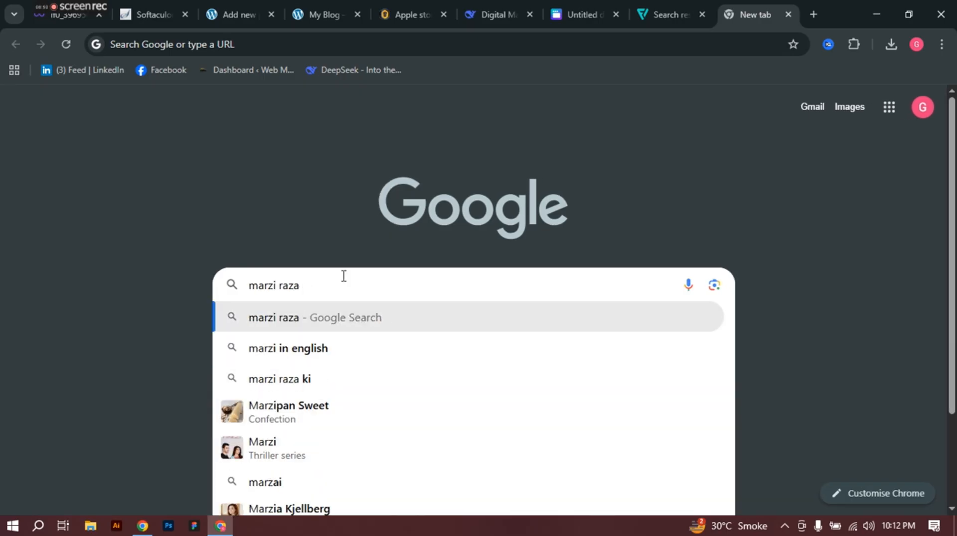
{"action": "key", "text": "BackSpace"}
{"action": "key", "text": "BackSpace"}
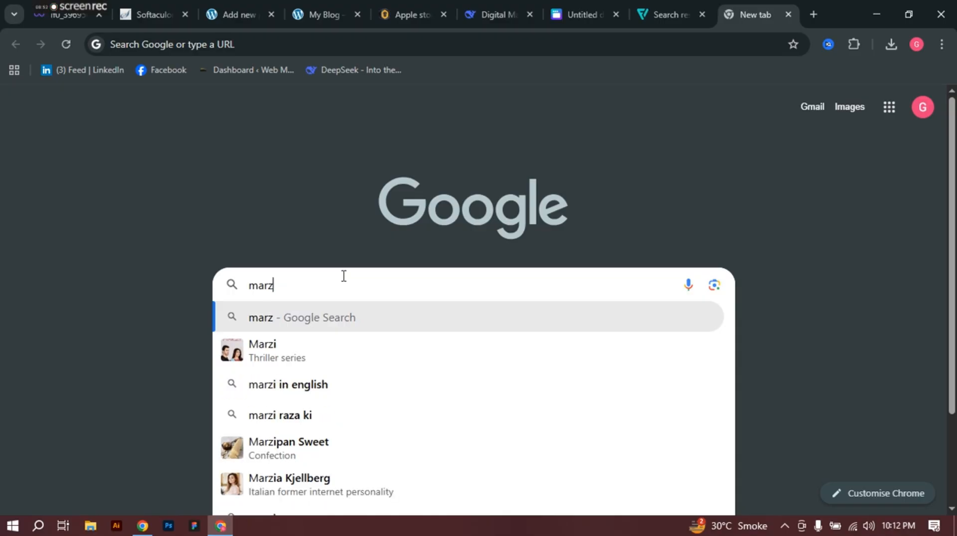
{"action": "key", "text": "Down"}
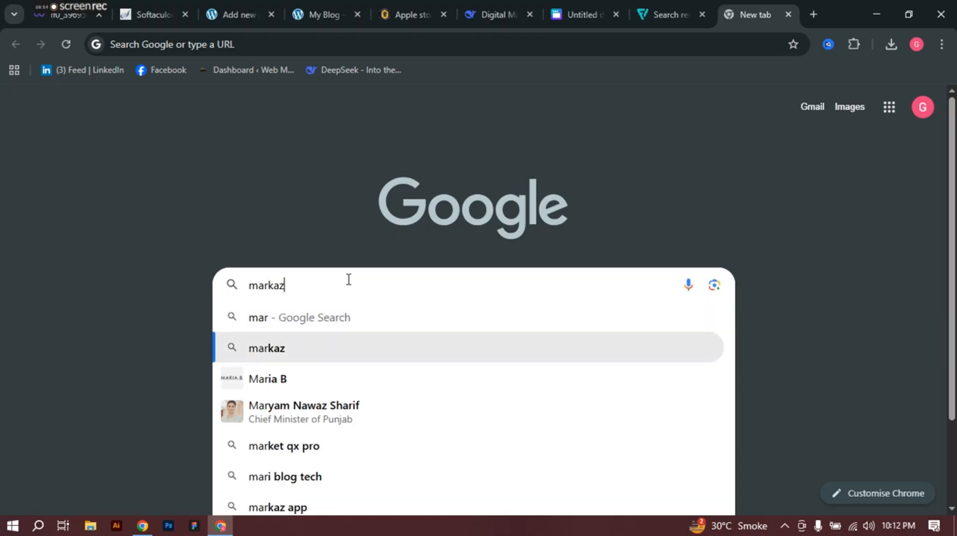
{"action": "key", "text": "Return"}
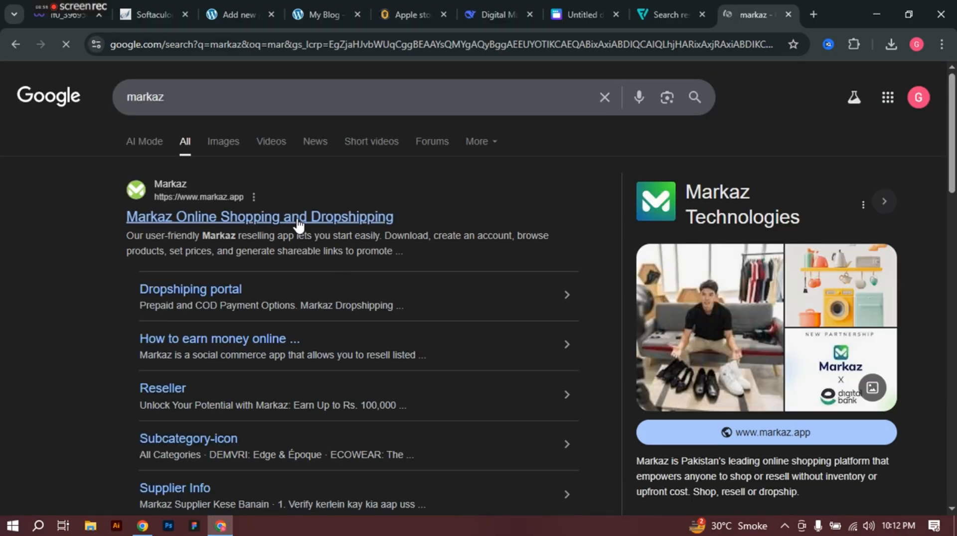
{"action": "left_click", "coordinate": [296, 218]}
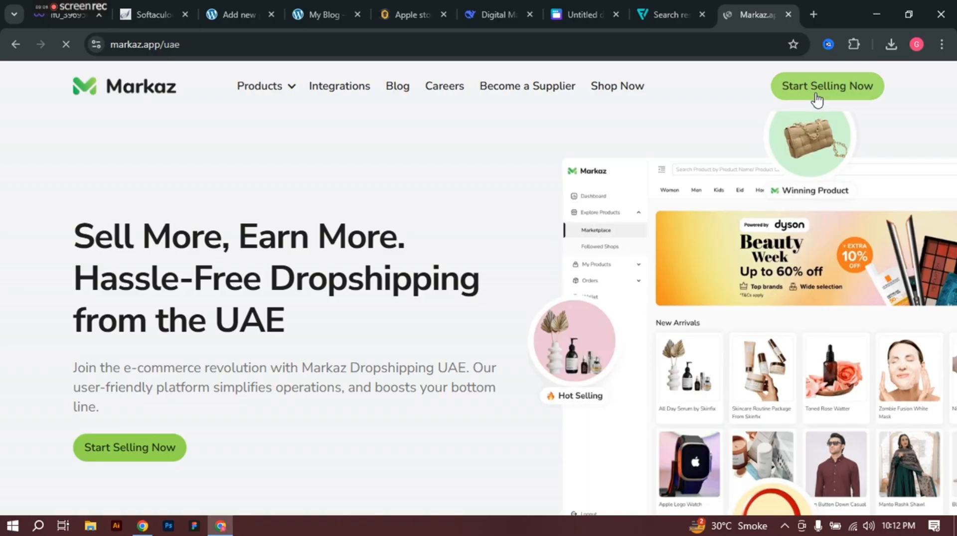
Step: Open the Markaz shop and browse the Home Essentials and Home Decor sub-categories
{"action": "left_click", "coordinate": [632, 89]}
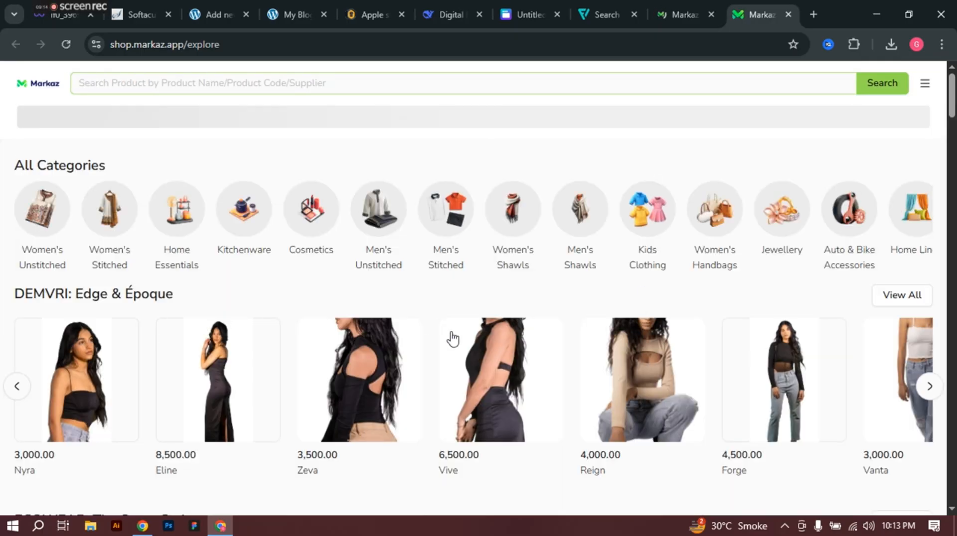
{"action": "scroll", "coordinate": [214, 296], "scroll_direction": "down", "scroll_amount": 10}
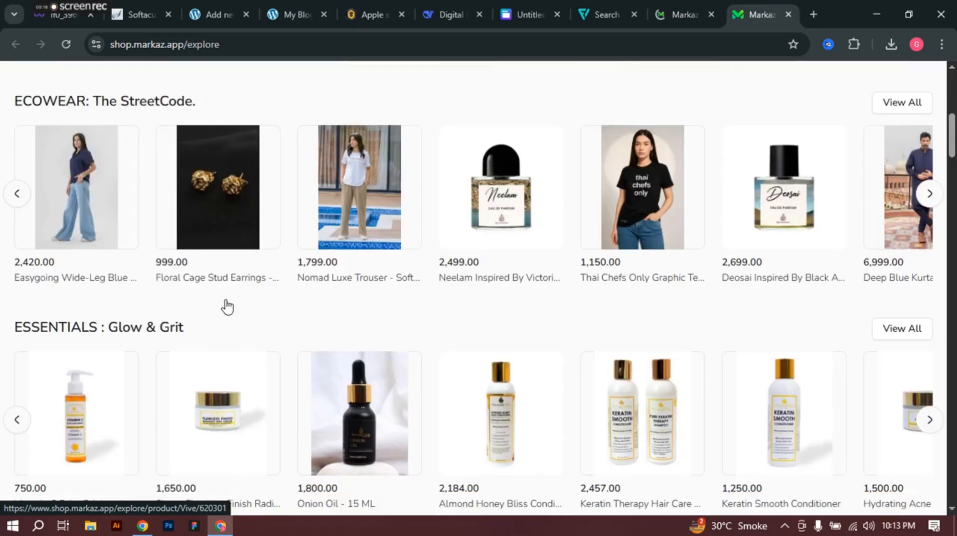
{"action": "scroll", "coordinate": [239, 305], "scroll_direction": "down", "scroll_amount": 10}
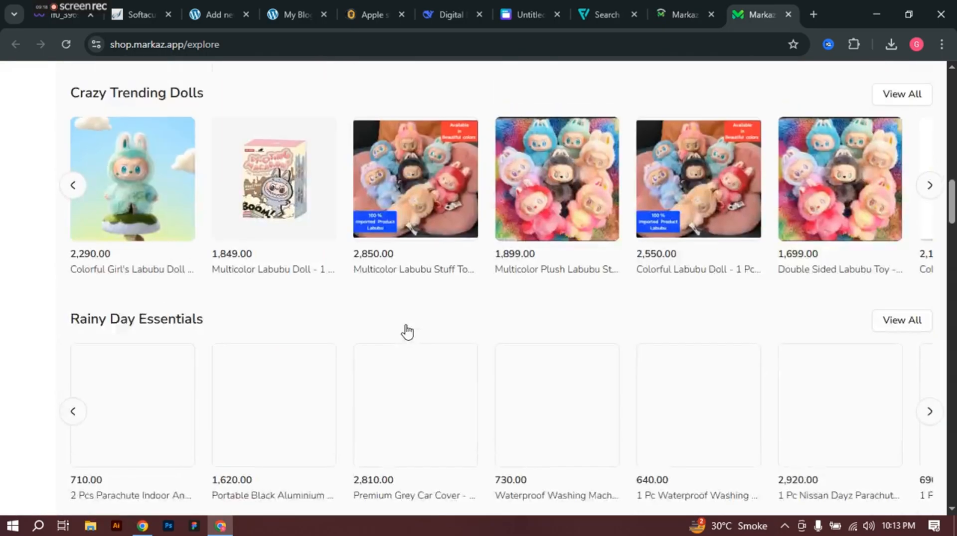
{"action": "scroll", "coordinate": [301, 310], "scroll_direction": "up", "scroll_amount": 15}
{"action": "scroll", "coordinate": [301, 311], "scroll_direction": "up", "scroll_amount": 2}
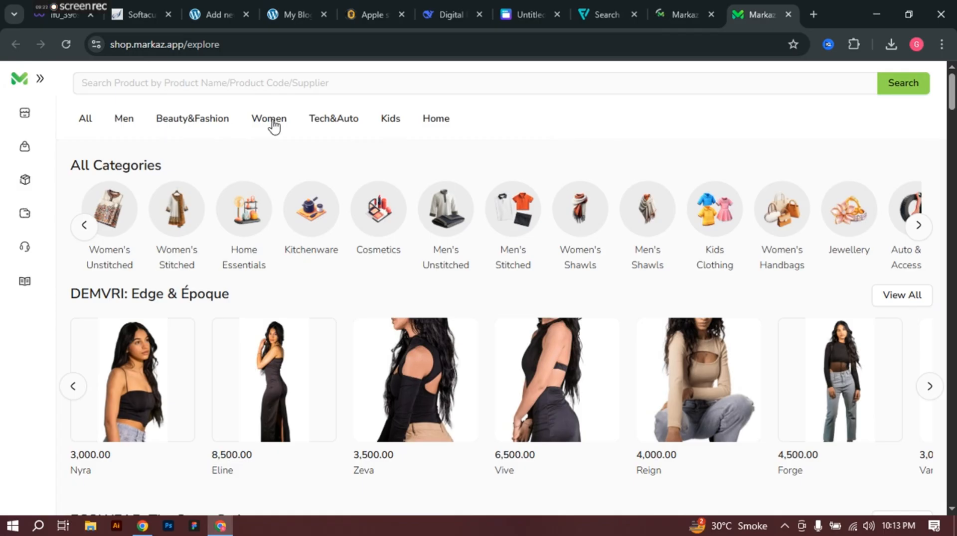
{"action": "left_click", "coordinate": [440, 123]}
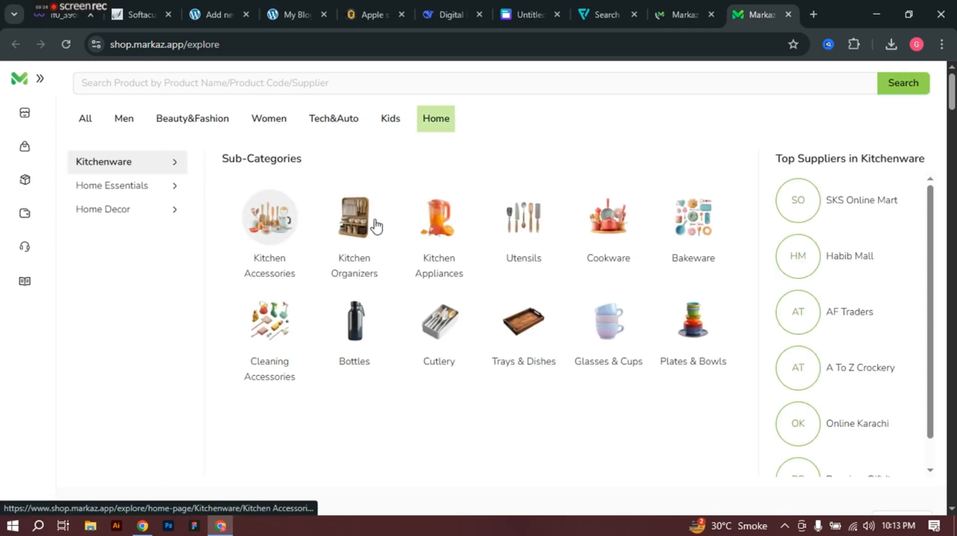
{"action": "left_click", "coordinate": [124, 187]}
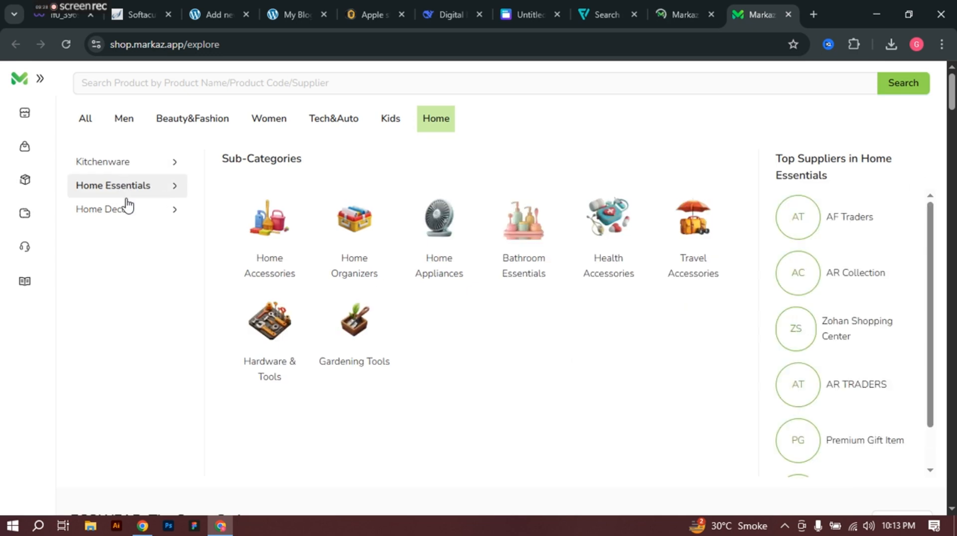
{"action": "left_click", "coordinate": [128, 205]}
{"action": "left_click", "coordinate": [158, 191]}
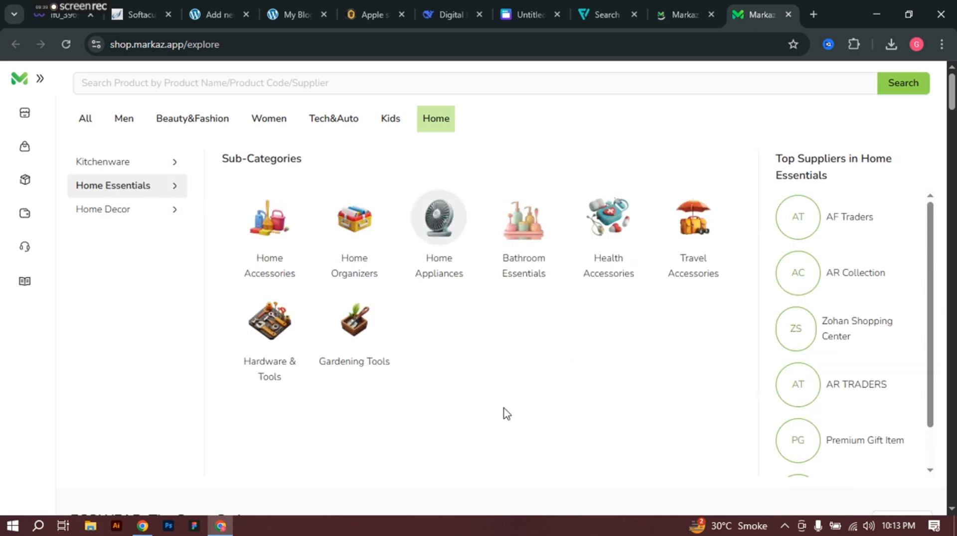
{"action": "left_click", "coordinate": [121, 215]}
{"action": "left_click", "coordinate": [29, 181]}
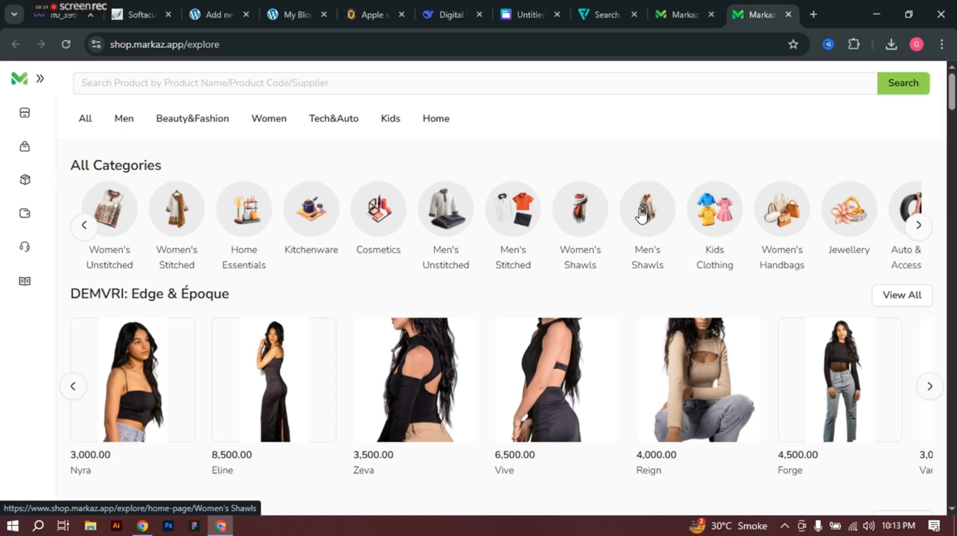
Step: Open the Electronics category and the Mini LED Flashlight product page (Rs. 450.00)
{"action": "left_click", "coordinate": [918, 232]}
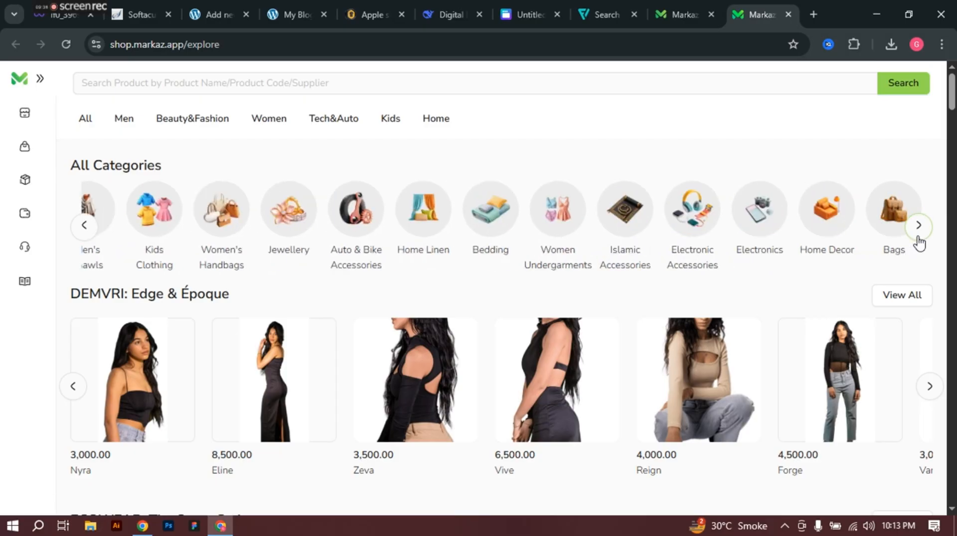
{"action": "left_click", "coordinate": [771, 225]}
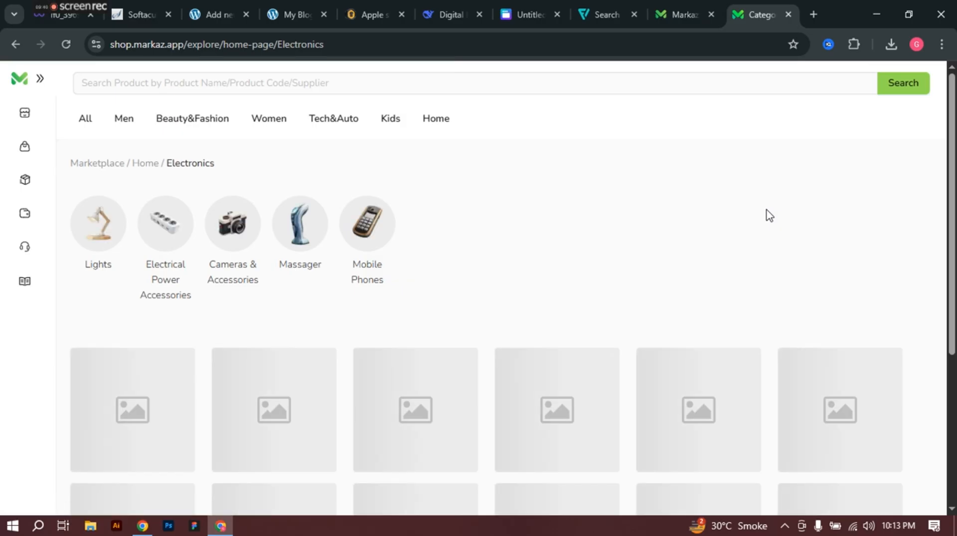
{"action": "scroll", "coordinate": [182, 376], "scroll_direction": "down", "scroll_amount": 4}
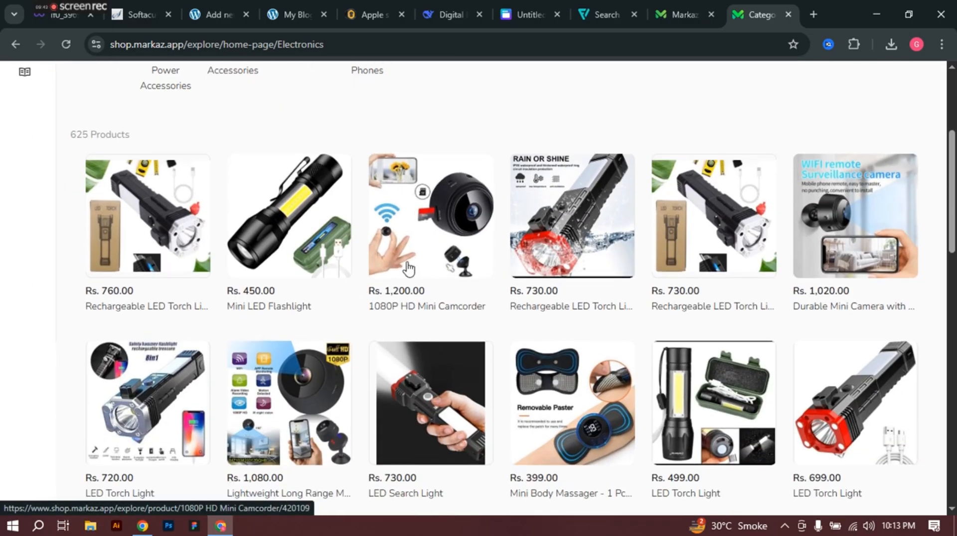
{"action": "left_click", "coordinate": [280, 217]}
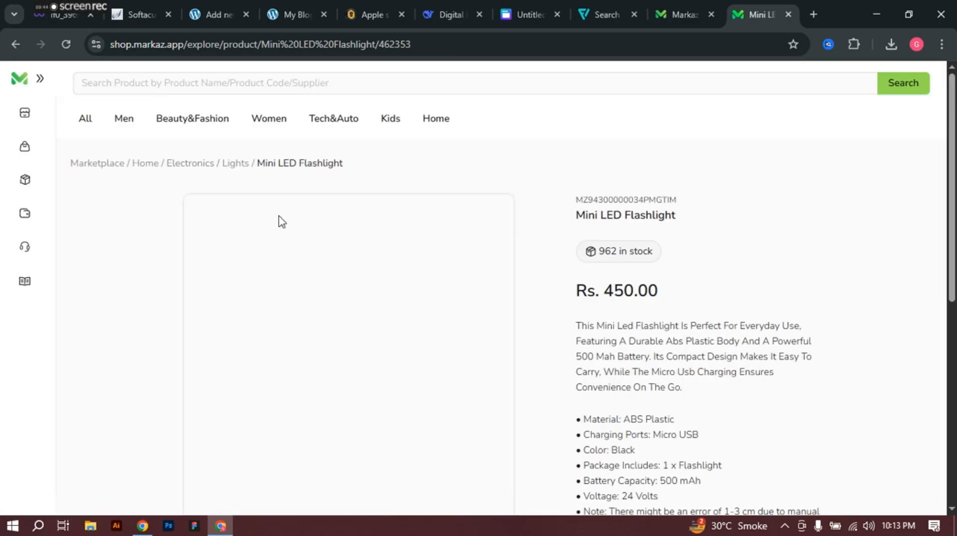
Step: Copy the Markaz title 'Mini LED Flashlight' into the WordPress product title
{"action": "triple_click", "coordinate": [623, 219]}
{"action": "key", "text": "ctrl+c"}
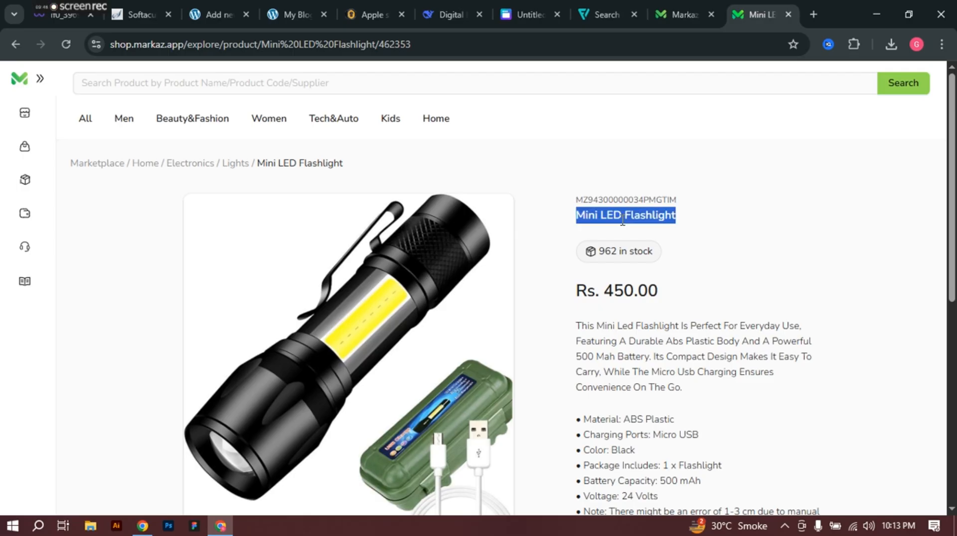
{"action": "left_click", "coordinate": [234, 1]}
{"action": "triple_click", "coordinate": [435, 215]}
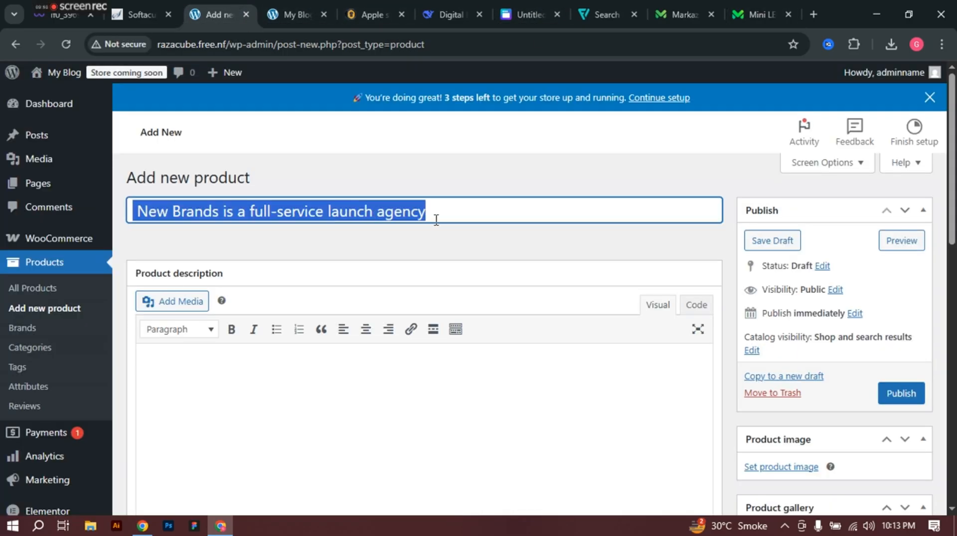
{"action": "key", "text": "ctrl+v"}
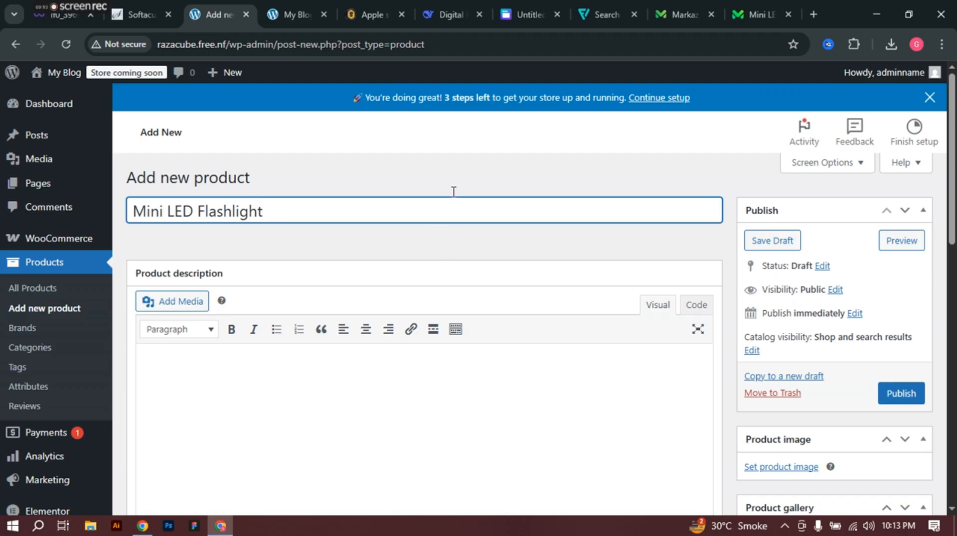
Step: Copy the full Markaz description and specifications into the WordPress product description
{"action": "left_click", "coordinate": [743, 1]}
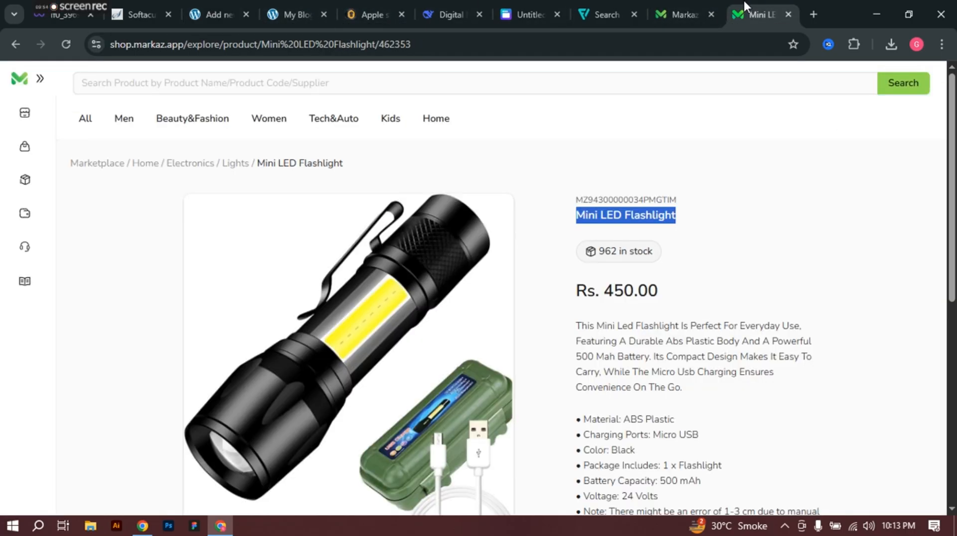
{"action": "scroll", "coordinate": [747, 207], "scroll_direction": "down", "scroll_amount": 3}
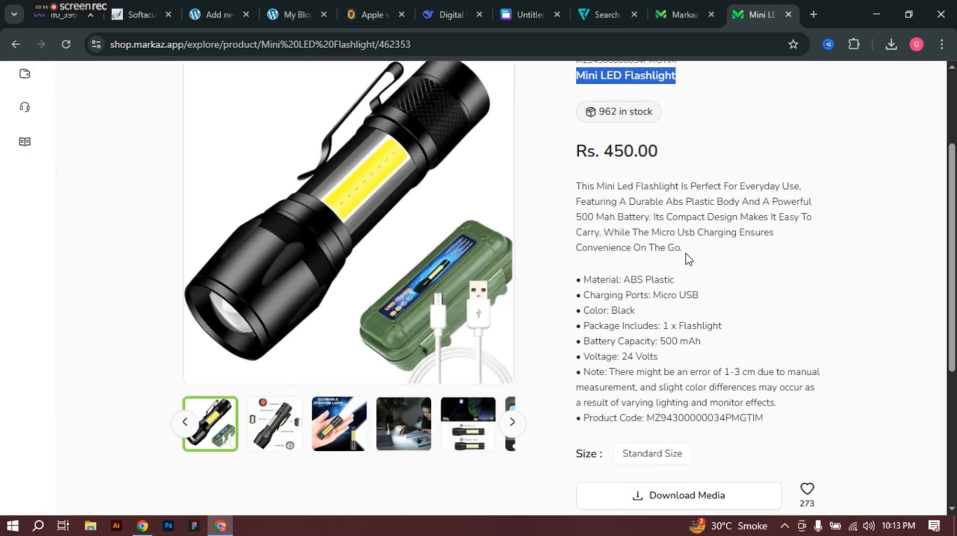
{"action": "left_click_drag", "start_coordinate": [772, 425], "coordinate": [572, 194]}
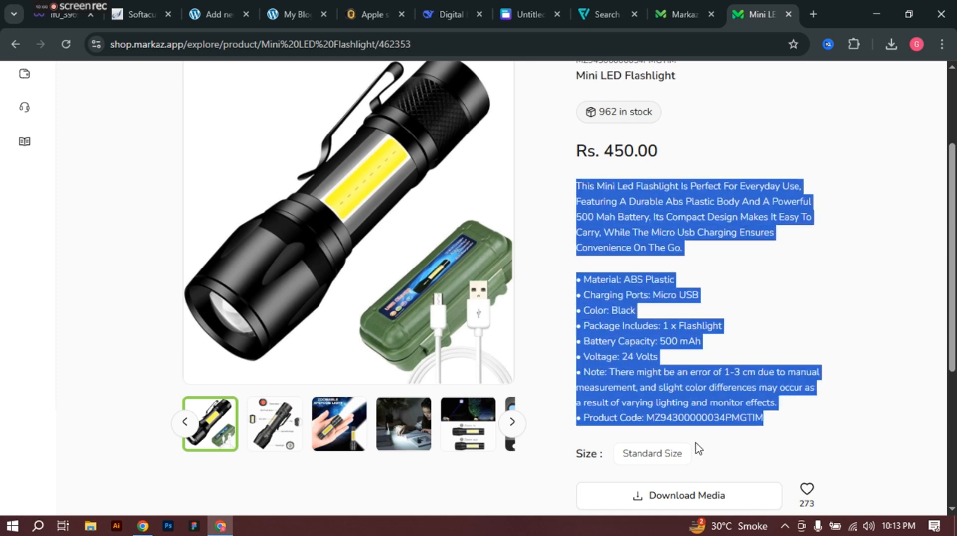
{"action": "left_click", "coordinate": [615, 278]}
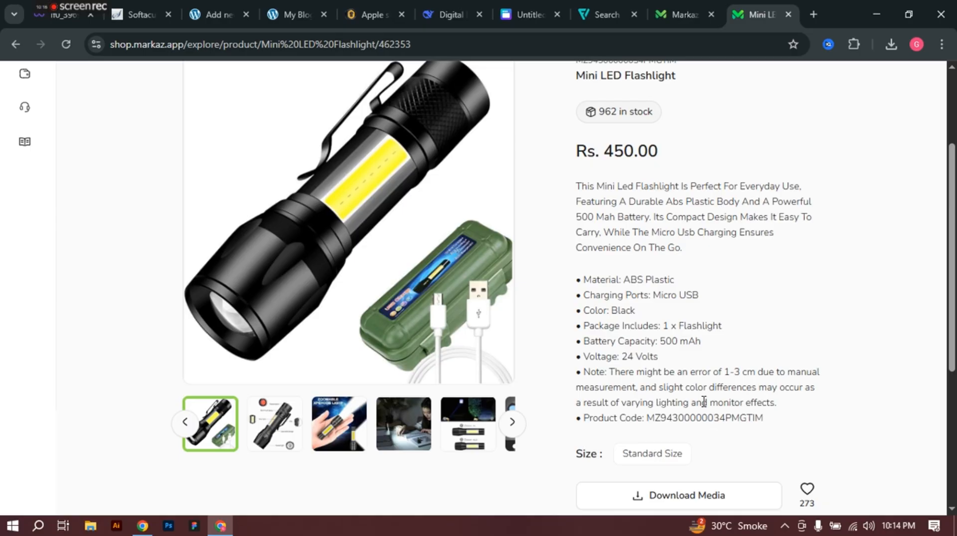
{"action": "left_click", "coordinate": [213, 1]}
{"action": "left_click", "coordinate": [294, 1]}
{"action": "left_click", "coordinate": [227, 1]}
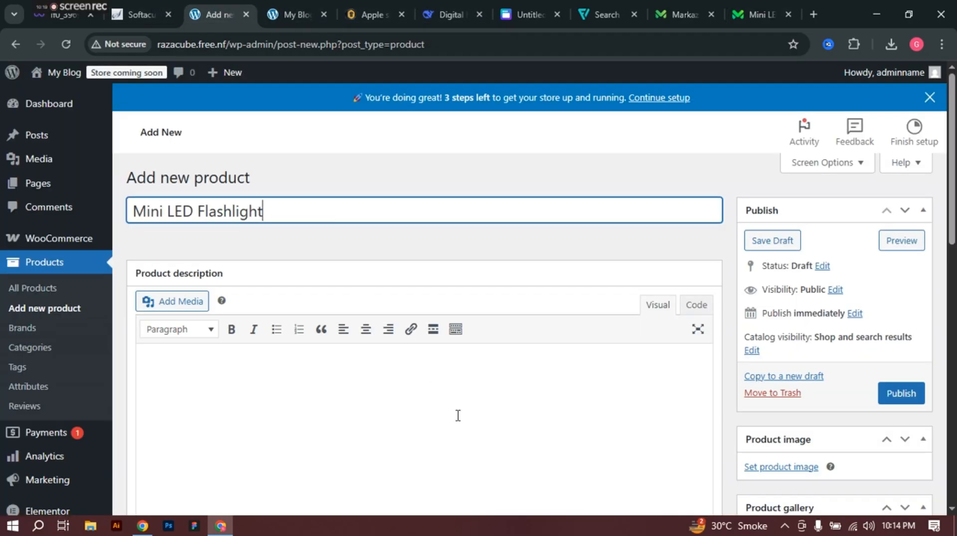
{"action": "left_click", "coordinate": [438, 437]}
{"action": "key", "text": "ctrl+v"}
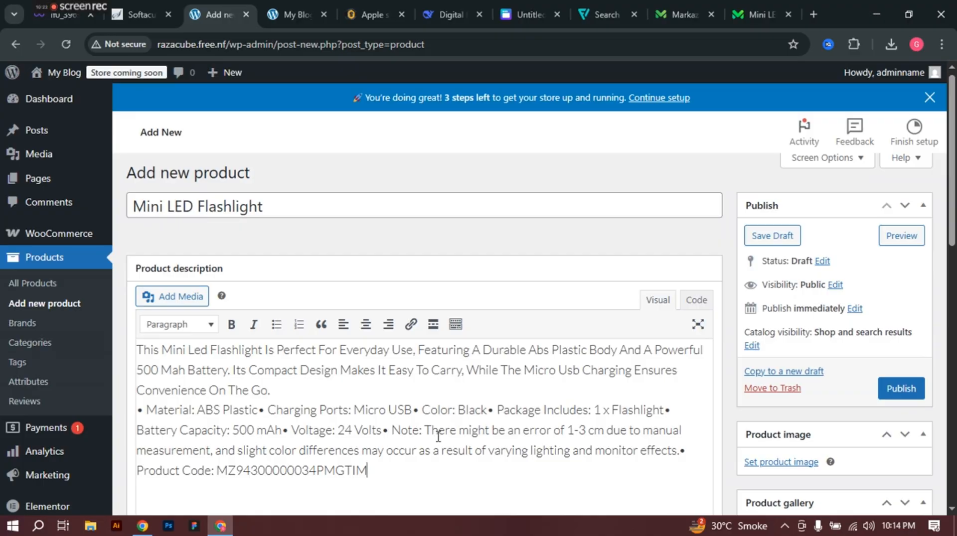
{"action": "scroll", "coordinate": [449, 423], "scroll_direction": "down", "scroll_amount": 3}
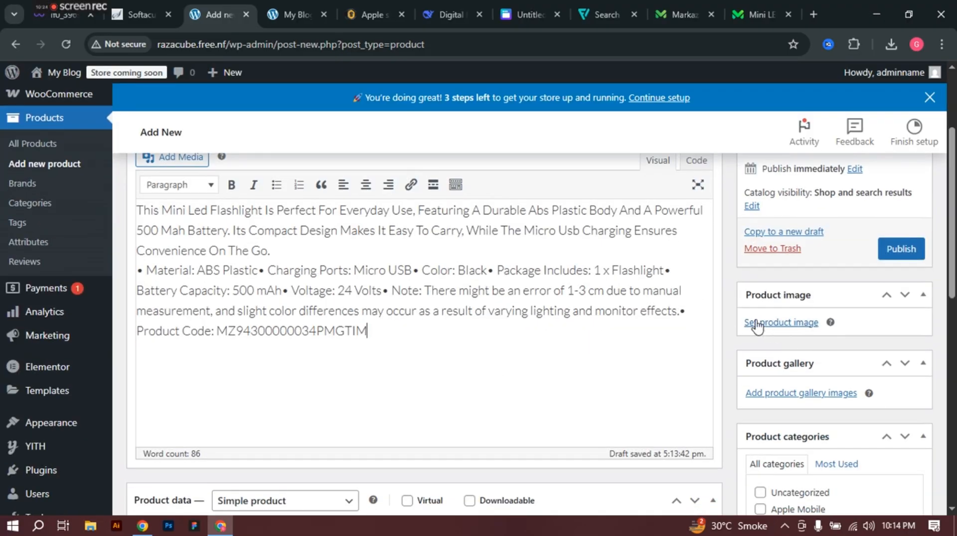
{"action": "left_click", "coordinate": [674, 2]}
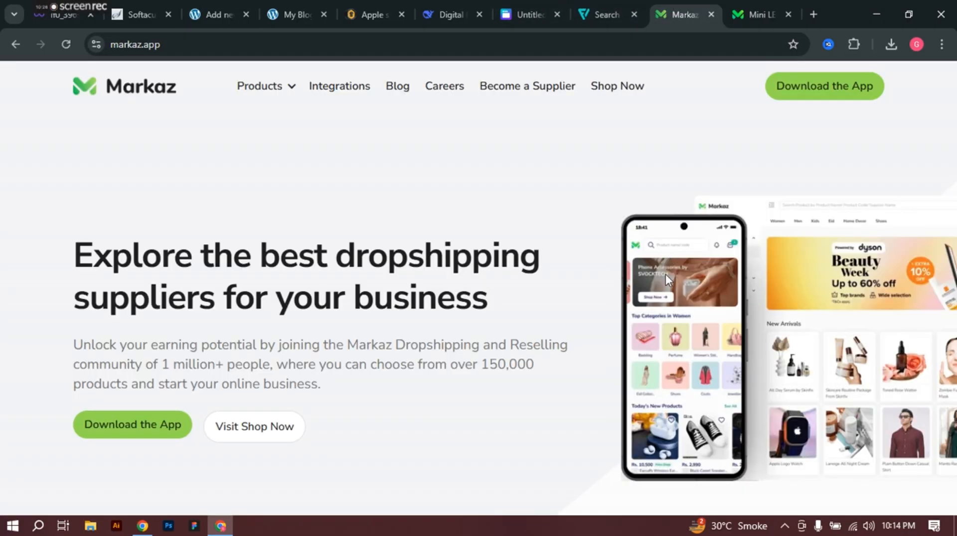
{"action": "left_click", "coordinate": [750, 5]}
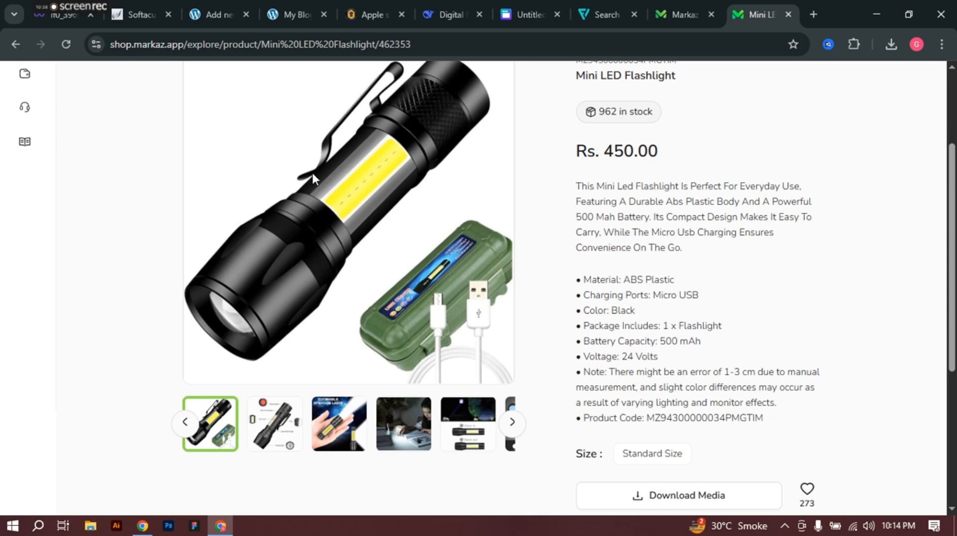
{"action": "scroll", "coordinate": [402, 318], "scroll_direction": "down", "scroll_amount": 2}
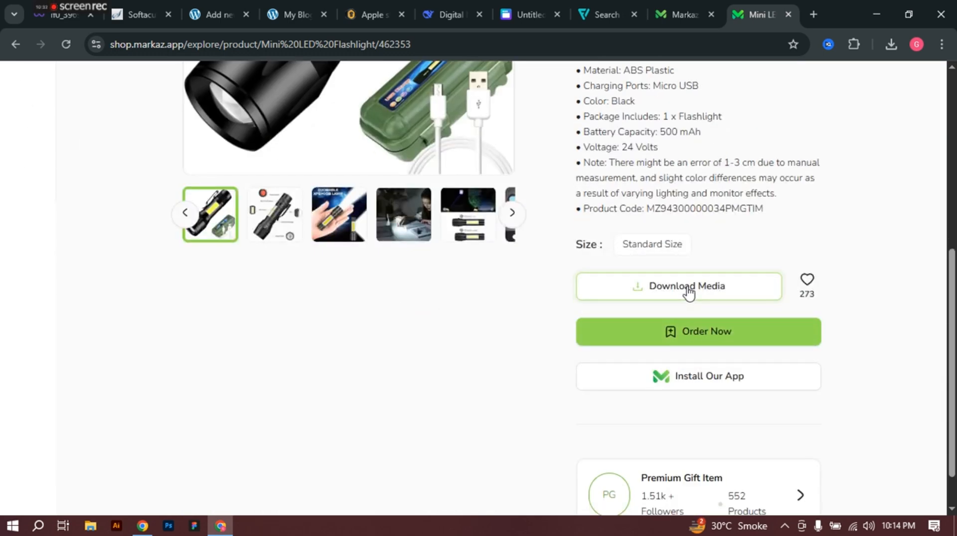
{"action": "left_click", "coordinate": [688, 291]}
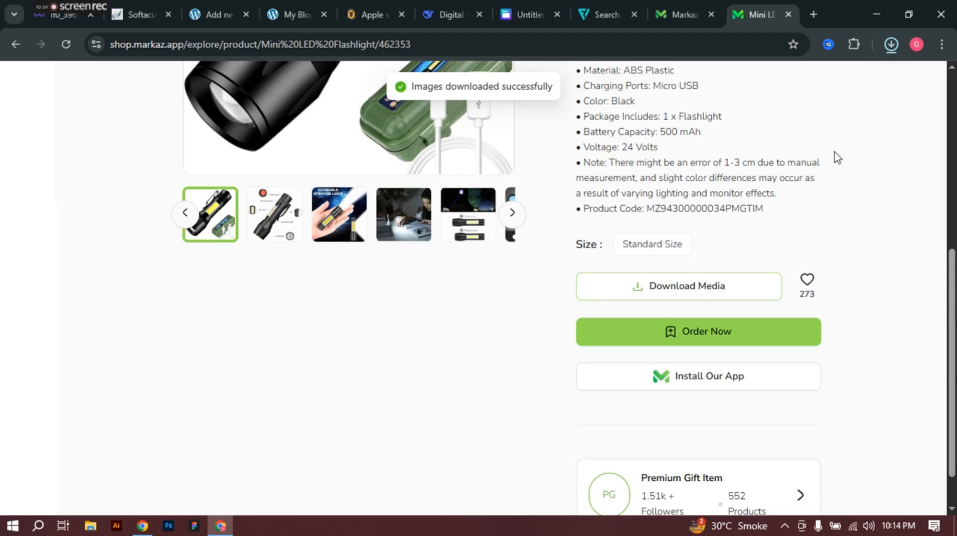
Step: Open the downloaded 413 KB media zip from the downloads list in WinRAR
{"action": "left_click", "coordinate": [891, 44]}
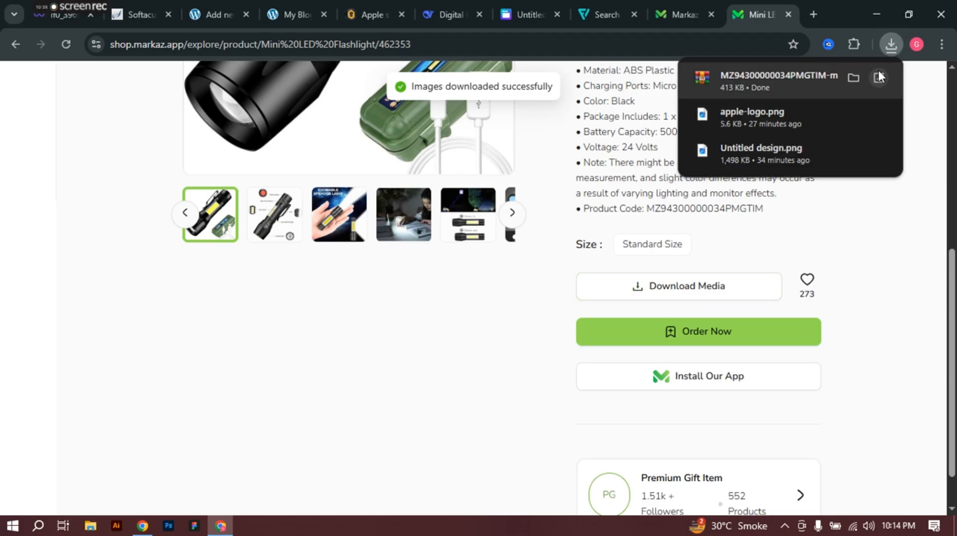
{"action": "right_click", "coordinate": [757, 79]}
{"action": "left_click", "coordinate": [795, 97]}
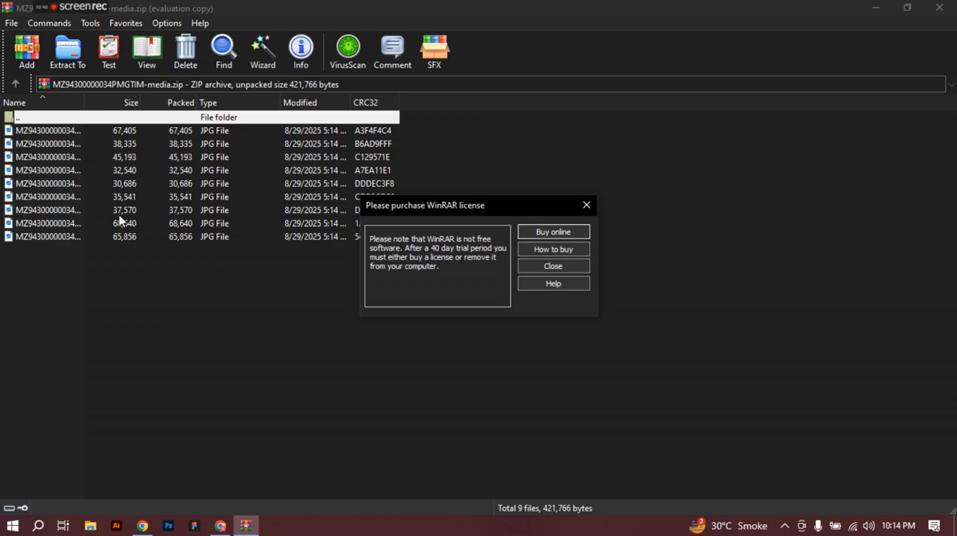
Step: Dismiss WinRAR's licence reminder and copy all nine flashlight JPGs to the clipboard
{"action": "left_click", "coordinate": [553, 266]}
{"action": "left_click_drag", "start_coordinate": [63, 319], "coordinate": [52, 130]}
{"action": "right_click", "coordinate": [52, 129]}
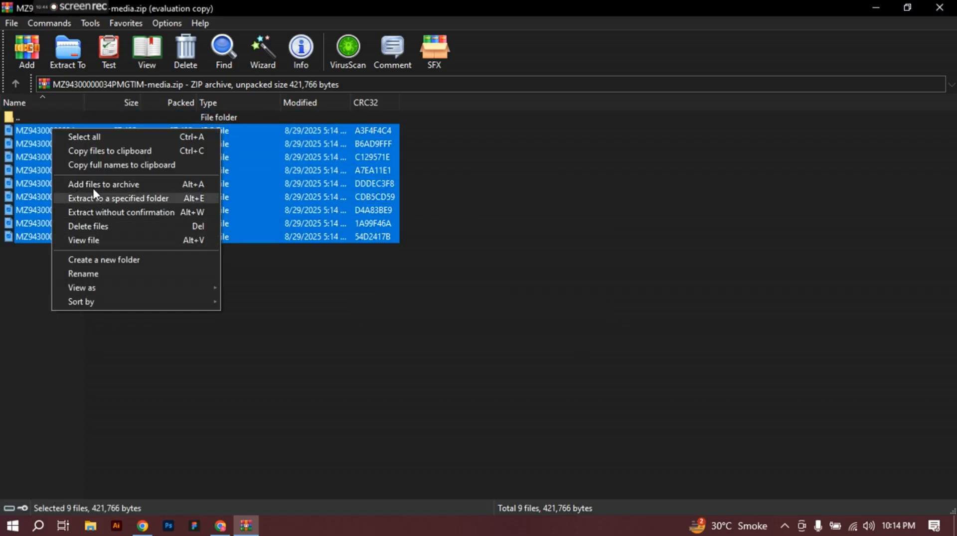
{"action": "left_click", "coordinate": [97, 151]}
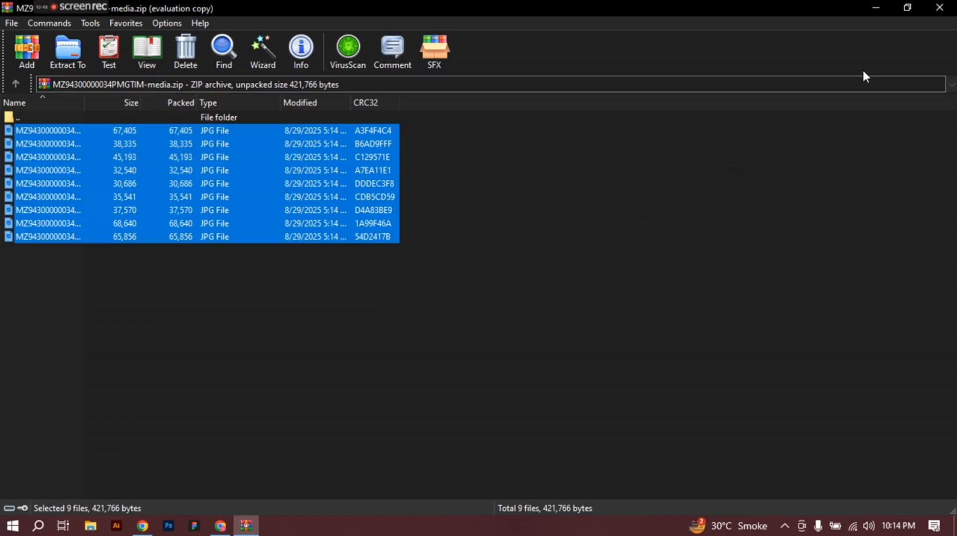
Step: Paste the nine JPGs onto the Windows desktop, then bring back the Markaz product page
{"action": "left_click", "coordinate": [875, 9]}
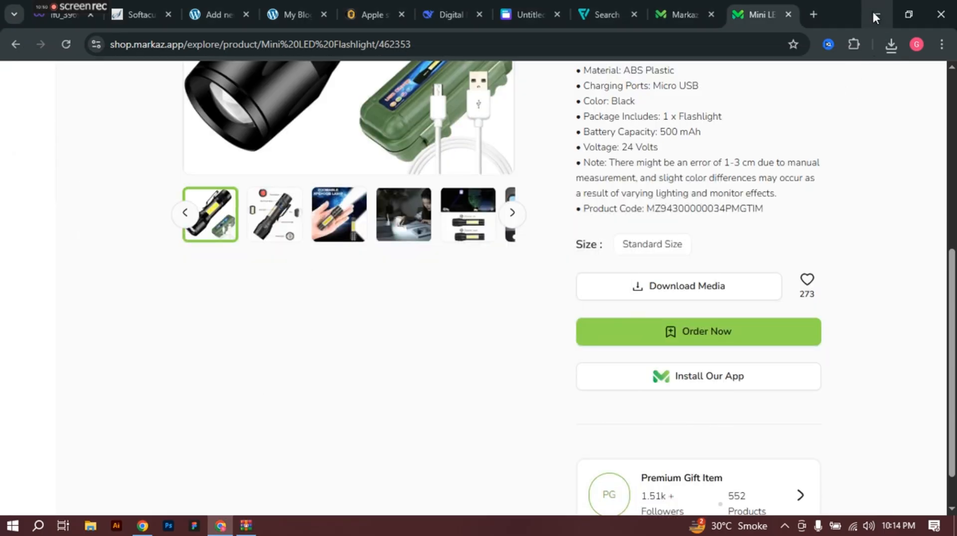
{"action": "left_click", "coordinate": [873, 16]}
{"action": "left_click", "coordinate": [873, 15]}
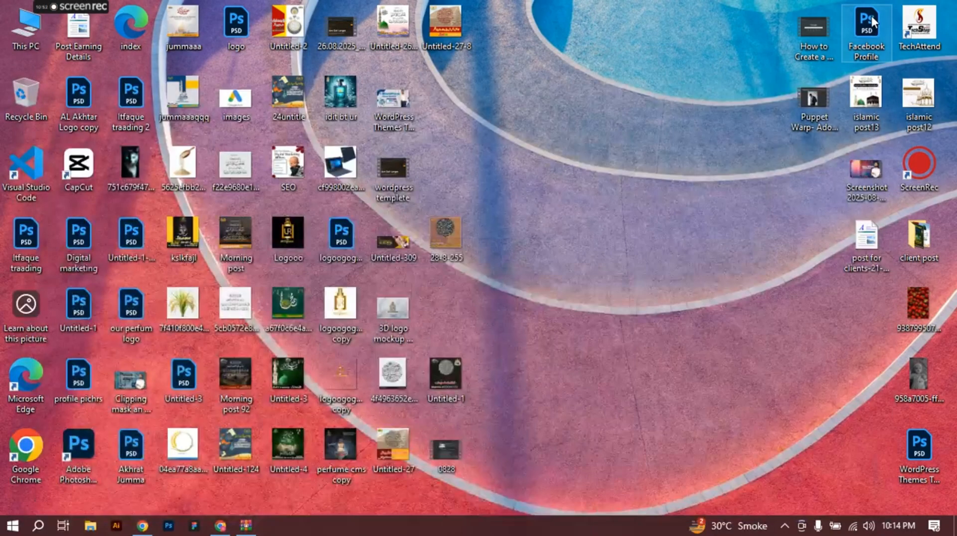
{"action": "right_click", "coordinate": [543, 111]}
{"action": "left_click", "coordinate": [587, 169]}
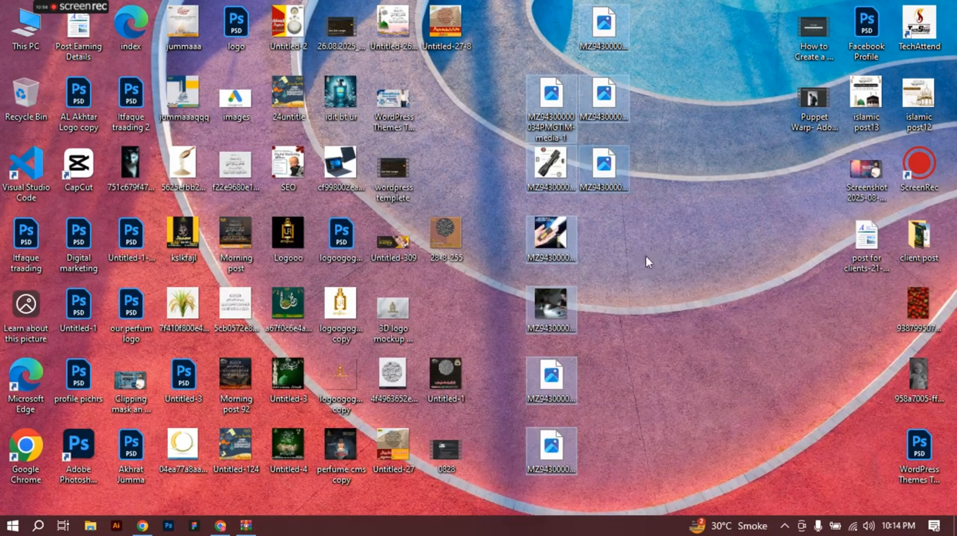
{"action": "left_click", "coordinate": [722, 214]}
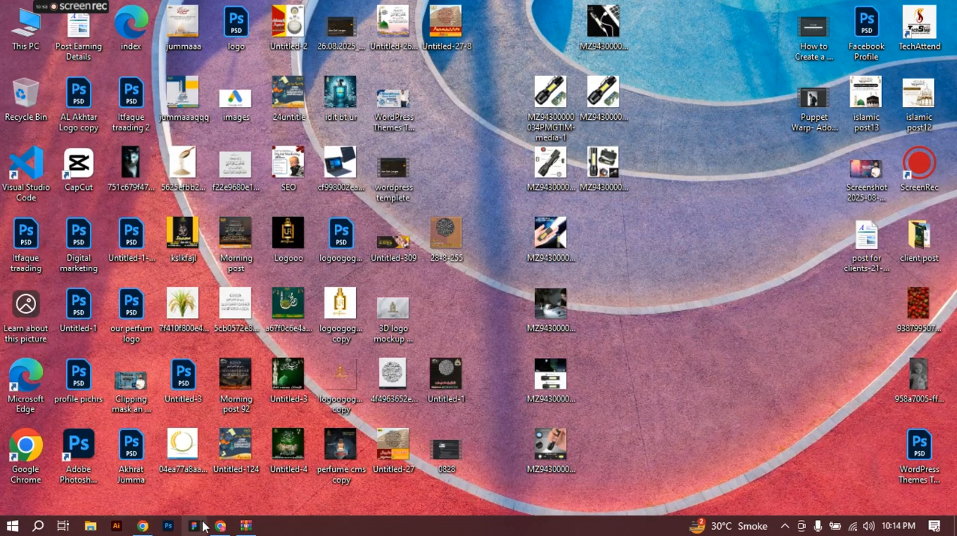
{"action": "left_click", "coordinate": [219, 525]}
{"action": "scroll", "coordinate": [512, 320], "scroll_direction": "up", "scroll_amount": 5}
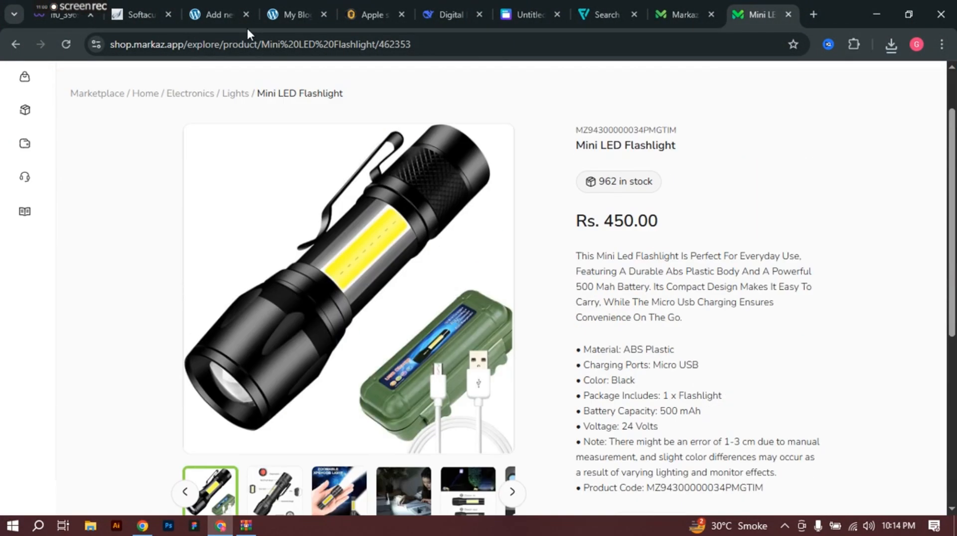
{"action": "left_click", "coordinate": [222, 11]}
{"action": "scroll", "coordinate": [813, 334], "scroll_direction": "down", "scroll_amount": 3}
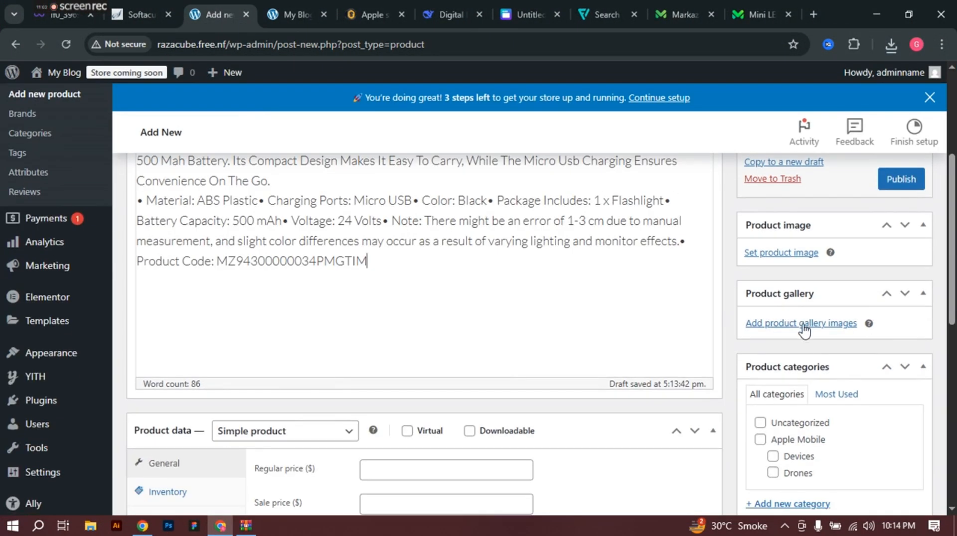
{"action": "left_click", "coordinate": [803, 324]}
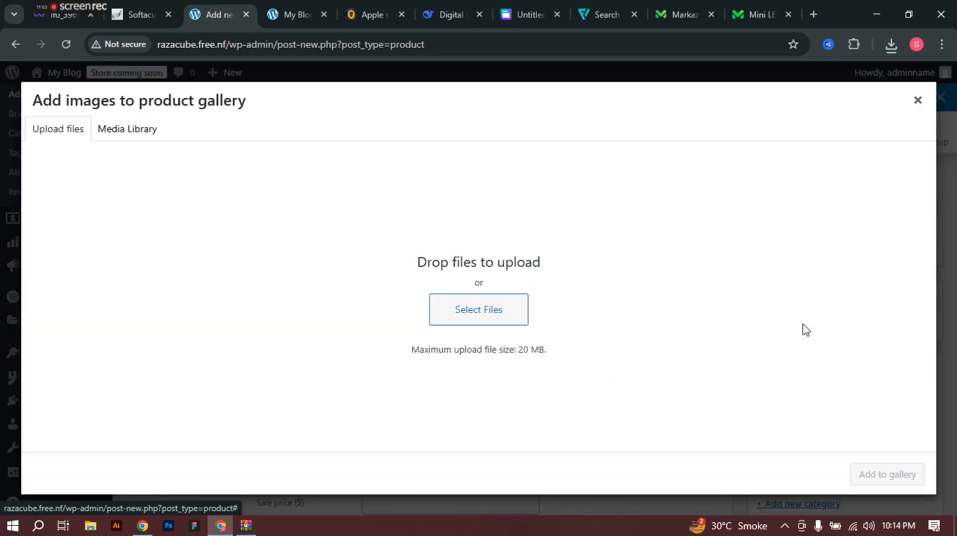
{"action": "left_click", "coordinate": [132, 140]}
{"action": "left_click", "coordinate": [49, 134]}
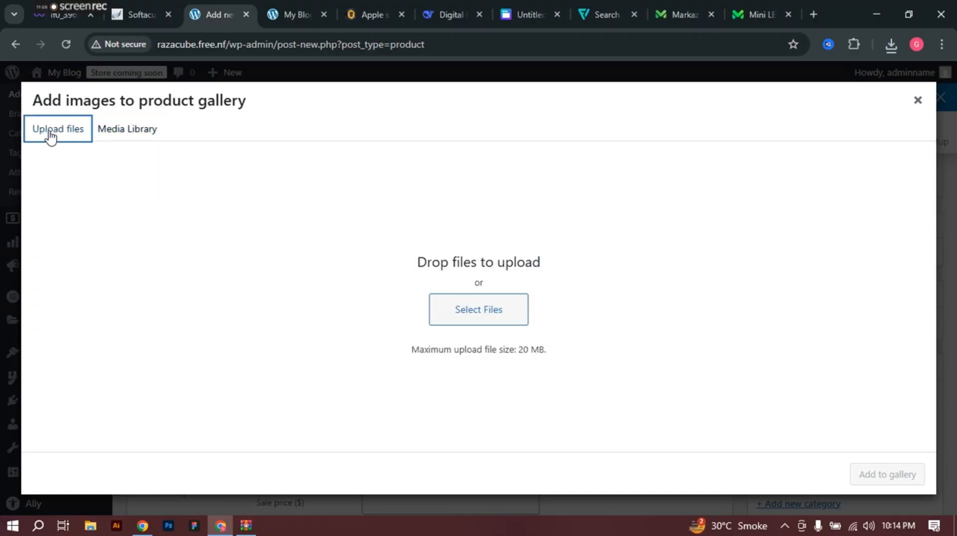
{"action": "left_click", "coordinate": [449, 314]}
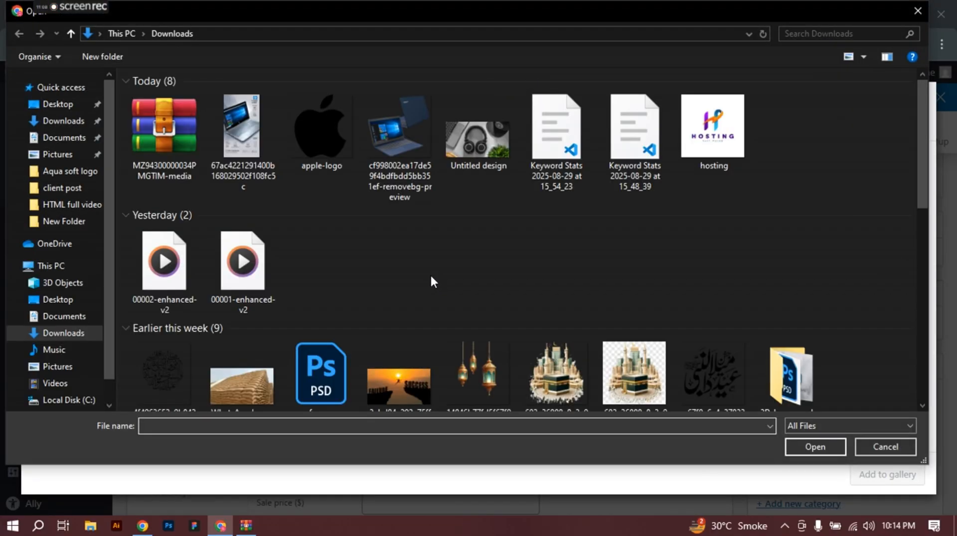
{"action": "left_click", "coordinate": [49, 107]}
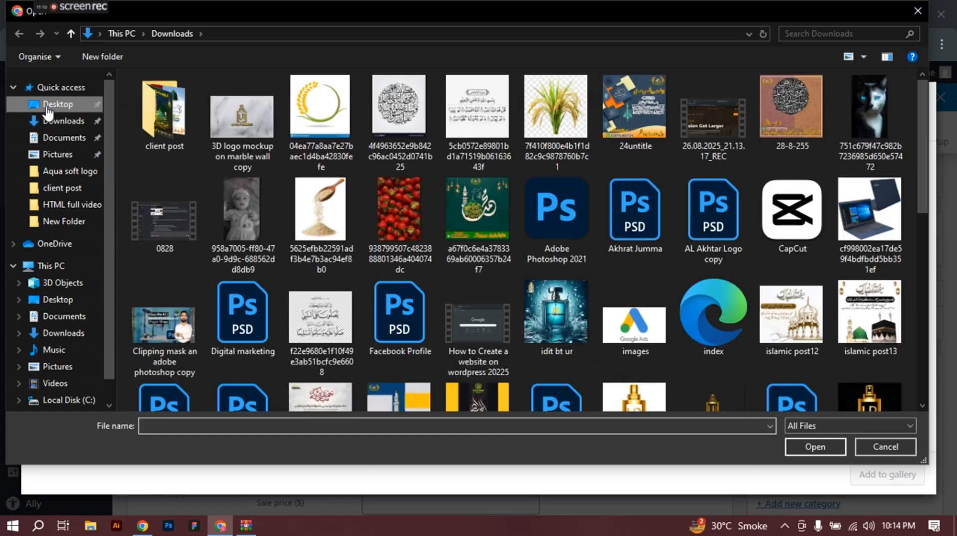
{"action": "scroll", "coordinate": [475, 157], "scroll_direction": "down", "scroll_amount": 5}
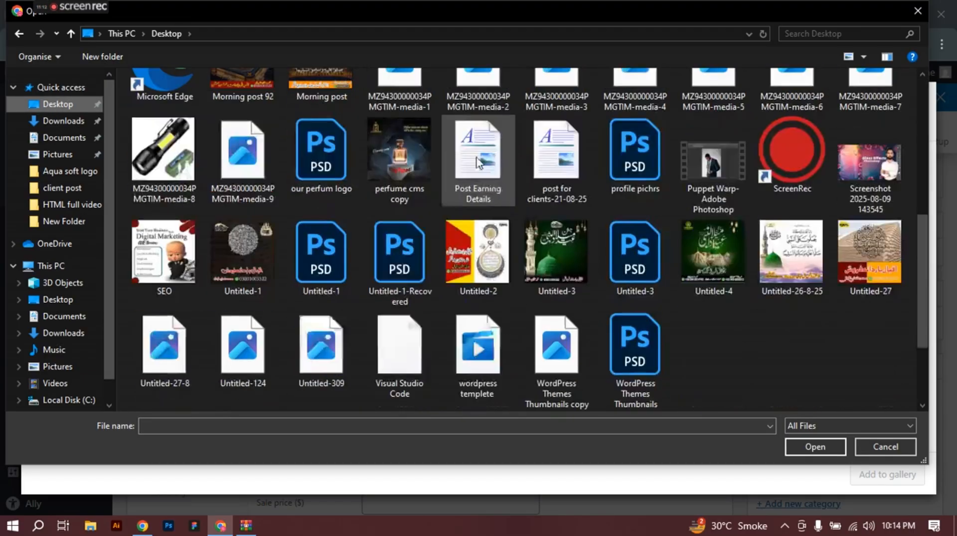
{"action": "scroll", "coordinate": [567, 214], "scroll_direction": "up", "scroll_amount": 3}
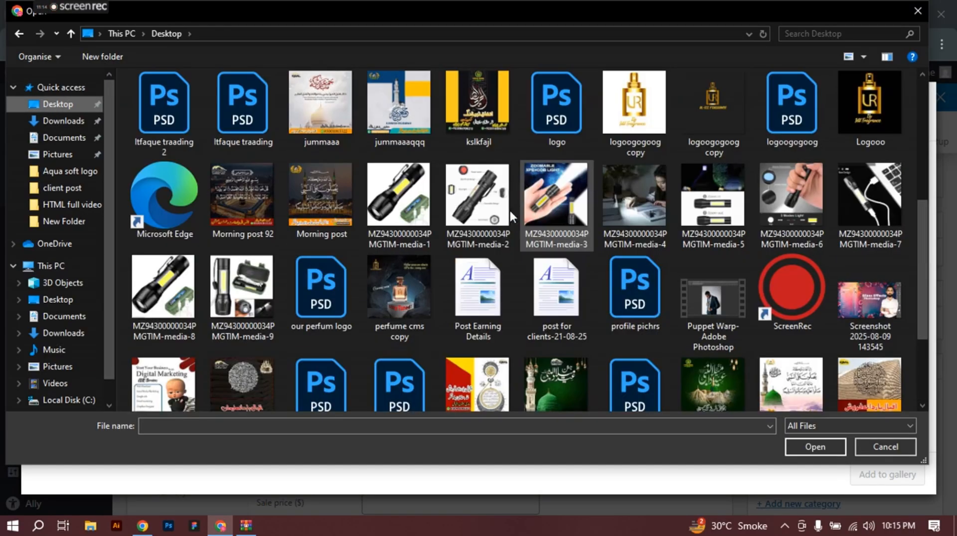
{"action": "left_click", "coordinate": [395, 174]}
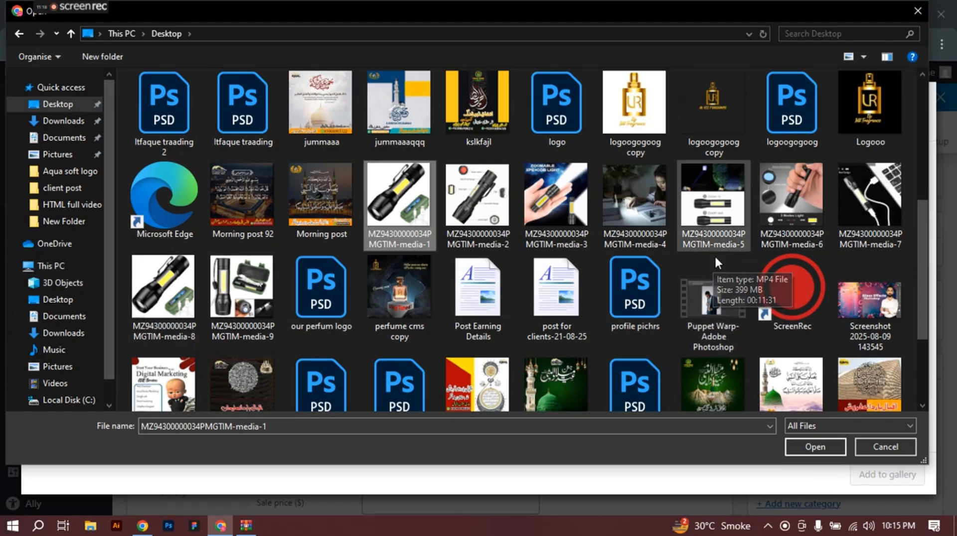
{"action": "left_click", "coordinate": [817, 446]}
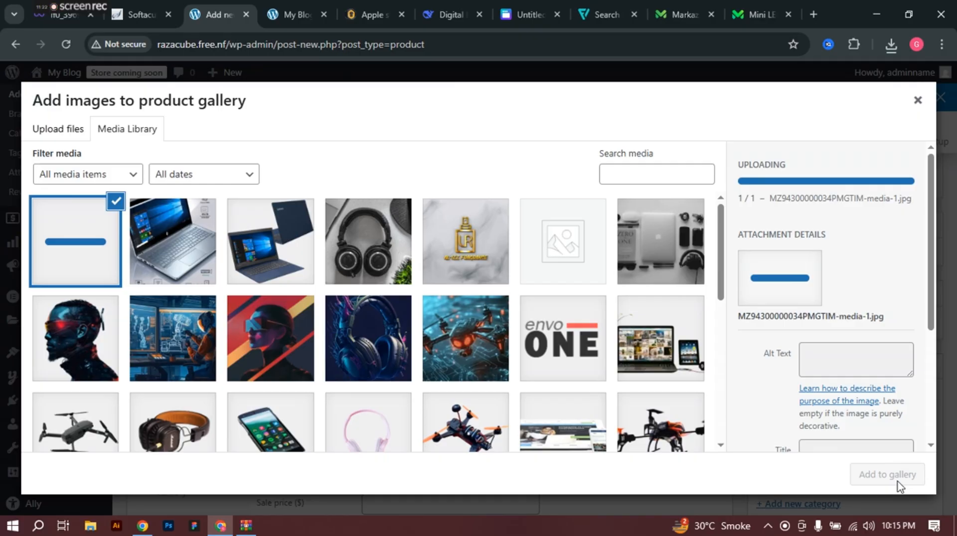
Step: Add the uploaded flashlight photo to the product gallery
{"action": "left_click", "coordinate": [884, 480]}
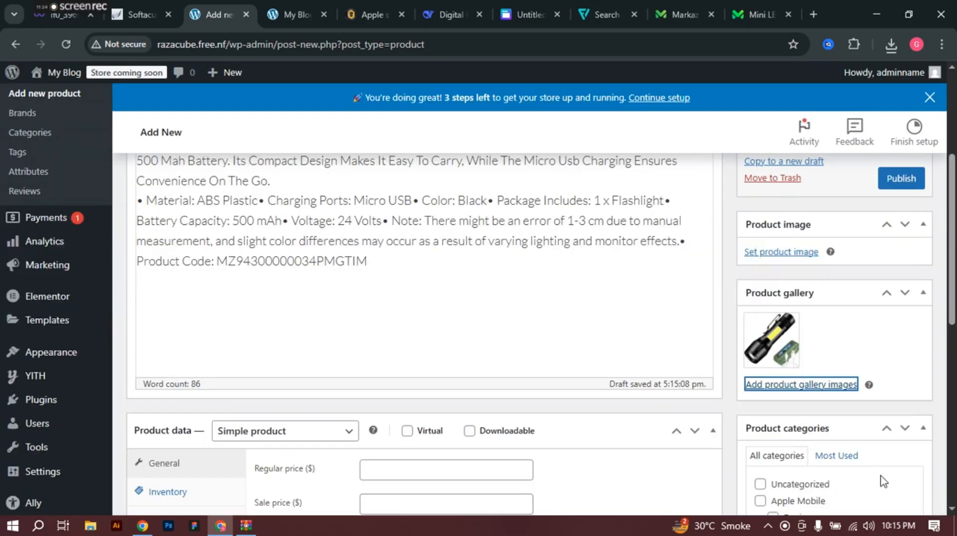
{"action": "scroll", "coordinate": [331, 232], "scroll_direction": "down", "scroll_amount": 5}
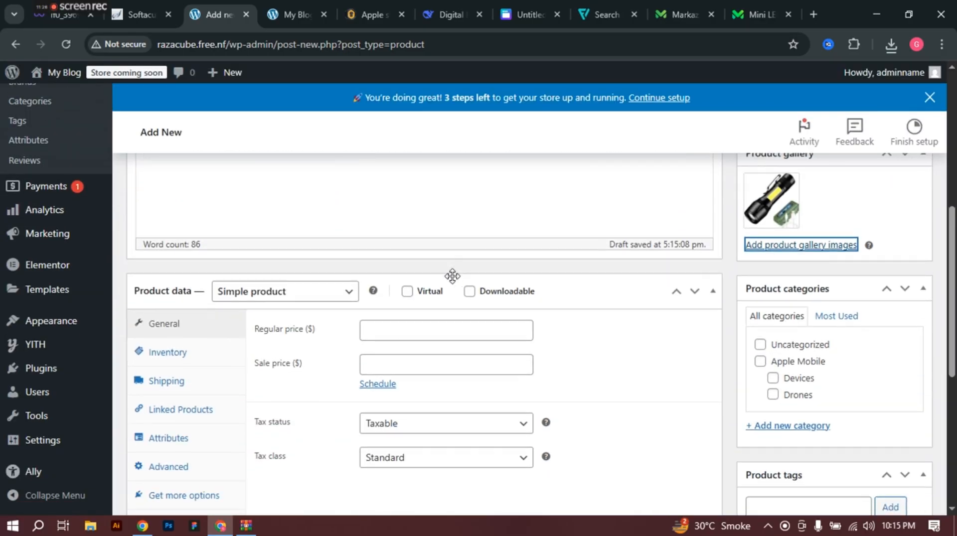
{"action": "scroll", "coordinate": [392, 210], "scroll_direction": "up", "scroll_amount": 1}
Step: Set $20 regular and $15 sale prices, Shipping only tax status, Zero rate class, Apple Mobile category
{"action": "left_click", "coordinate": [404, 263]}
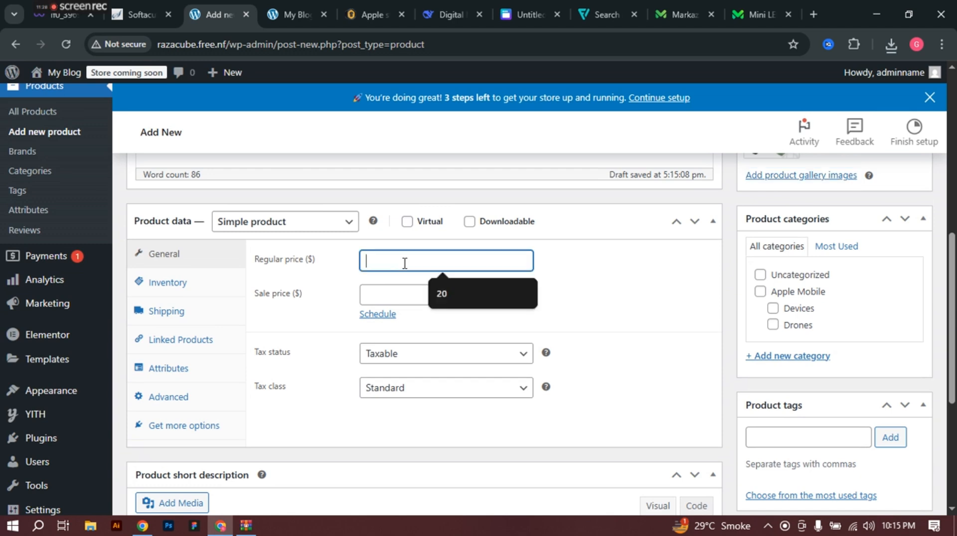
{"action": "left_click", "coordinate": [401, 294]}
{"action": "left_click", "coordinate": [441, 333]}
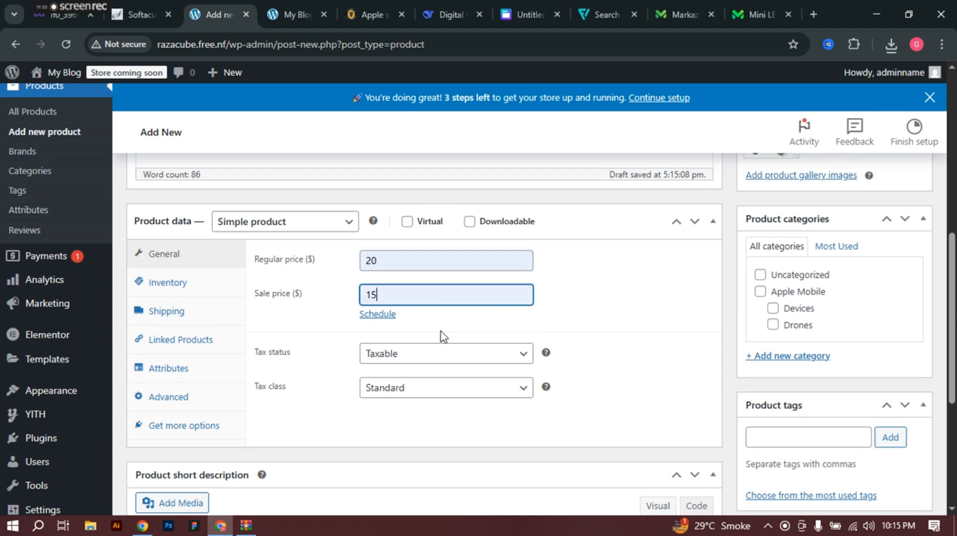
{"action": "left_click", "coordinate": [413, 356]}
{"action": "left_click", "coordinate": [410, 394]}
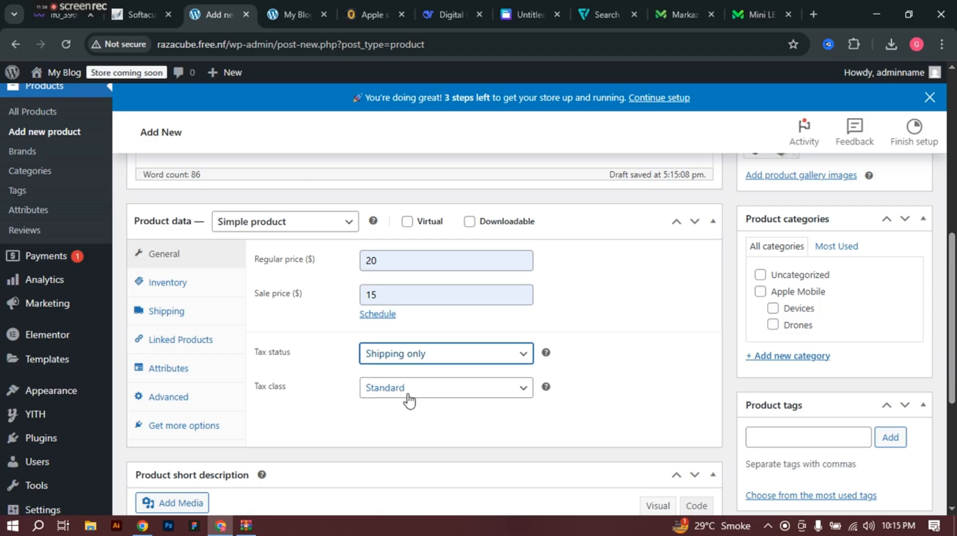
{"action": "left_click", "coordinate": [404, 392]}
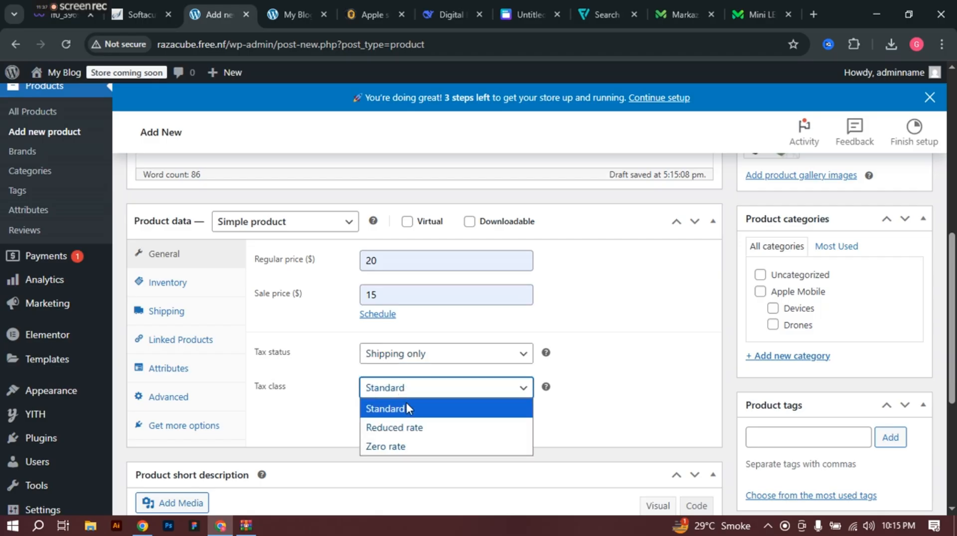
{"action": "left_click", "coordinate": [393, 448]}
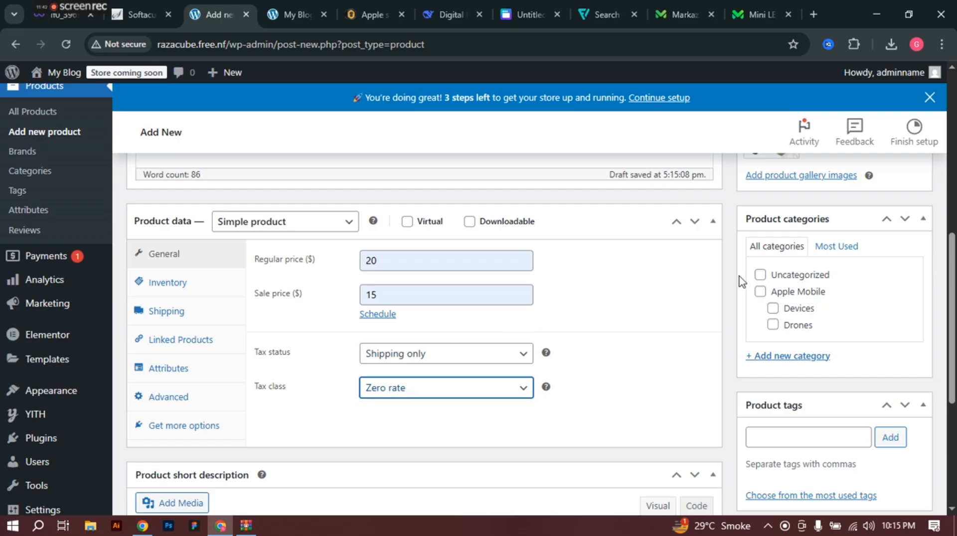
{"action": "left_click", "coordinate": [758, 295]}
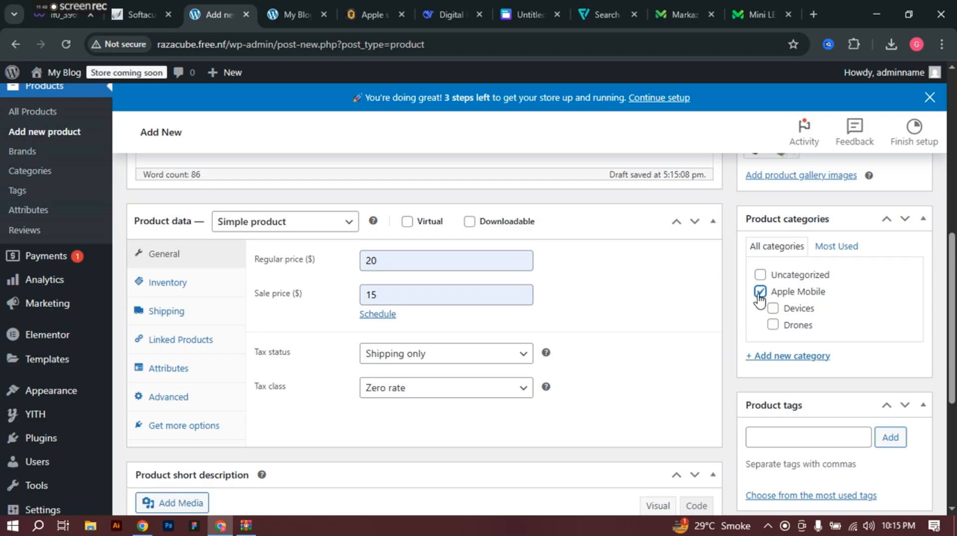
{"action": "scroll", "coordinate": [770, 309], "scroll_direction": "up", "scroll_amount": 3}
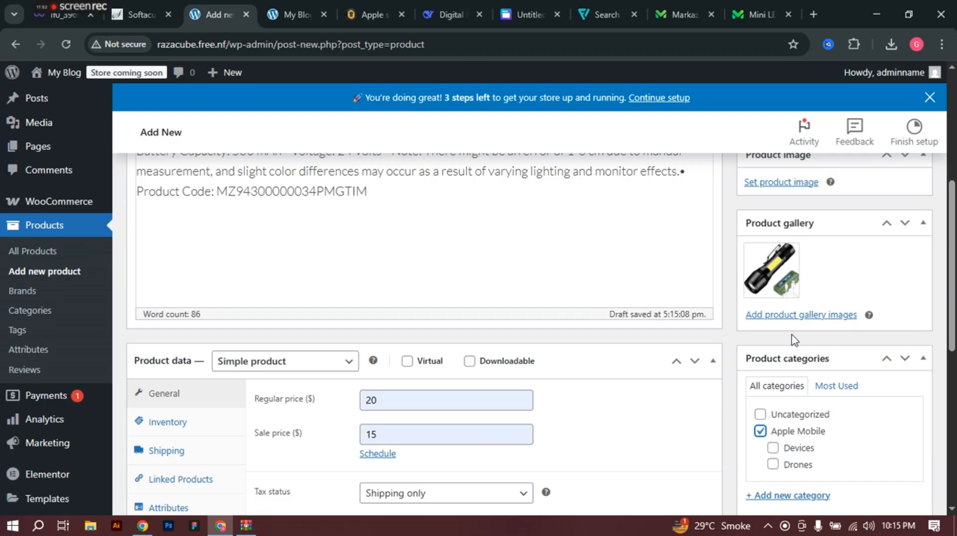
Step: Add the silver laptop, headphones and grey gadgets Media Library images to the gallery one by one
{"action": "left_click", "coordinate": [797, 315]}
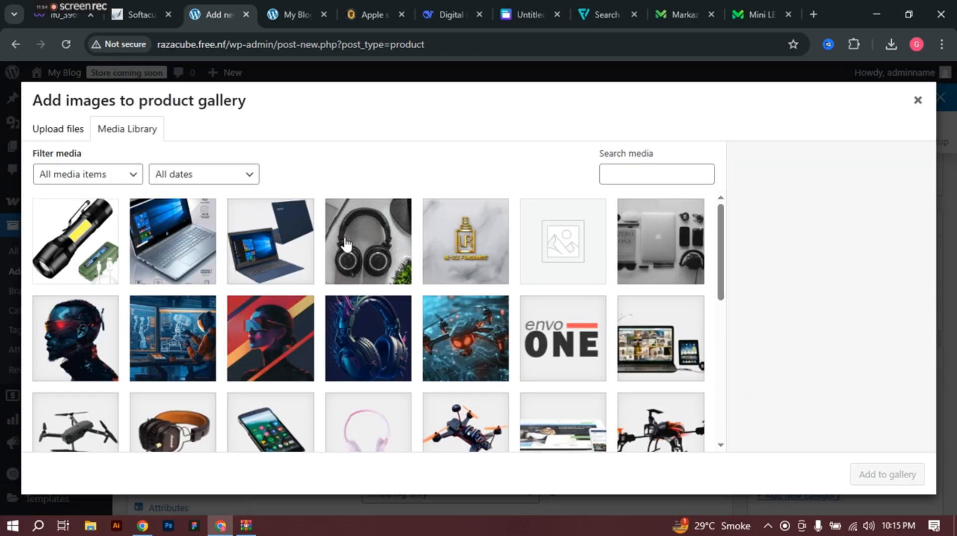
{"action": "left_click", "coordinate": [167, 264]}
{"action": "left_click", "coordinate": [263, 260]}
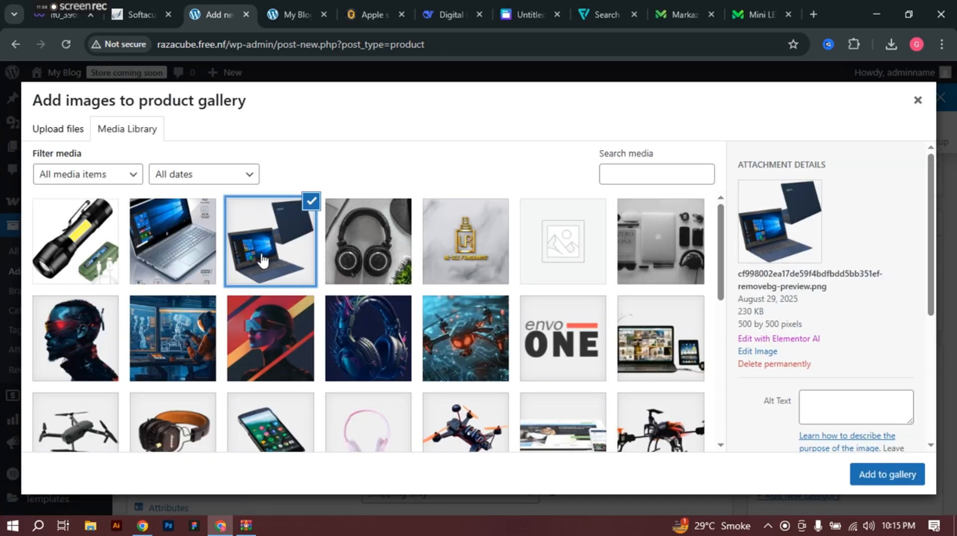
{"action": "left_click", "coordinate": [165, 259]}
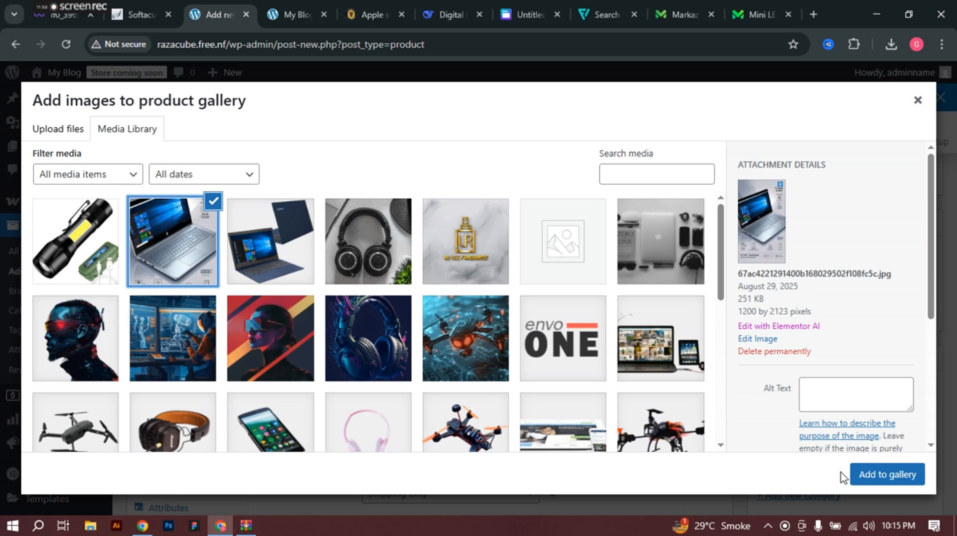
{"action": "left_click", "coordinate": [862, 478]}
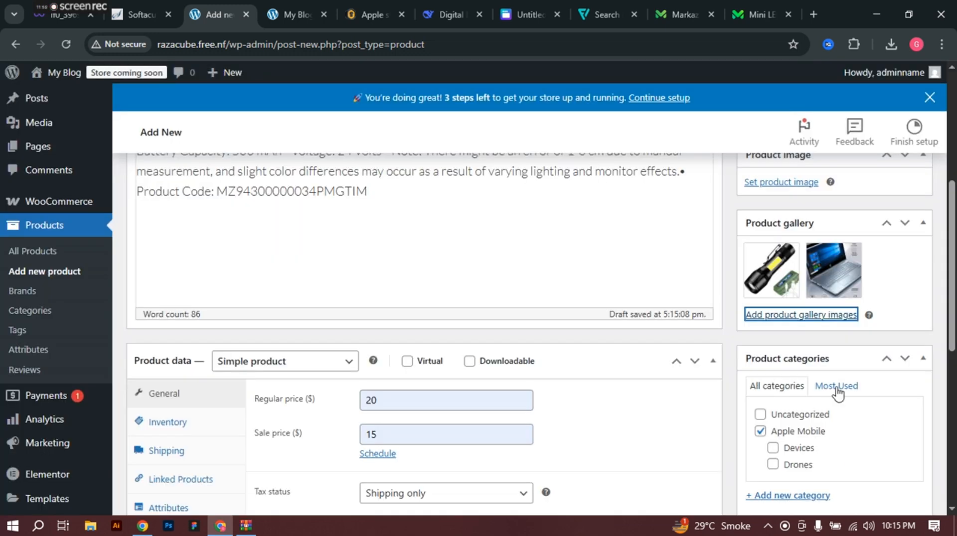
{"action": "left_click", "coordinate": [818, 316]}
{"action": "left_click", "coordinate": [369, 254]}
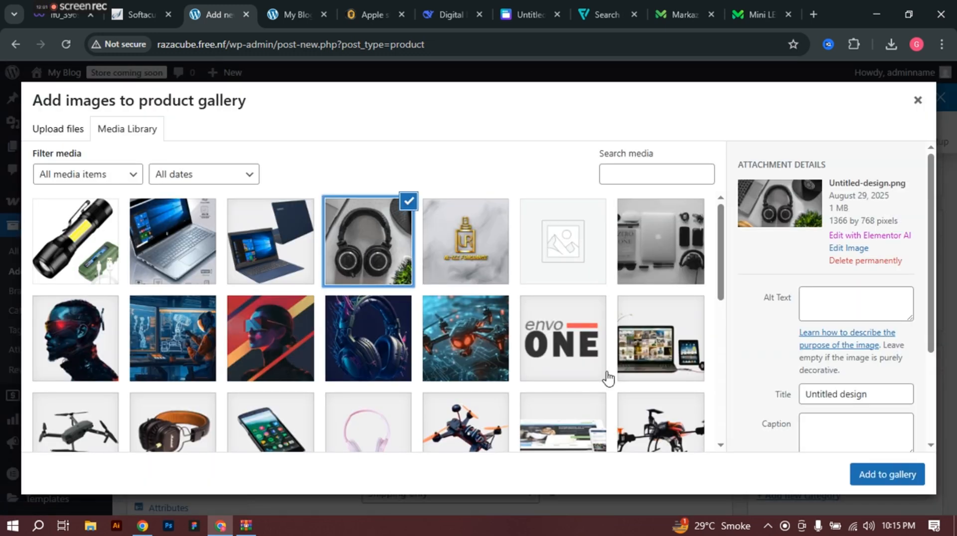
{"action": "left_click", "coordinate": [864, 478]}
{"action": "left_click", "coordinate": [764, 318]}
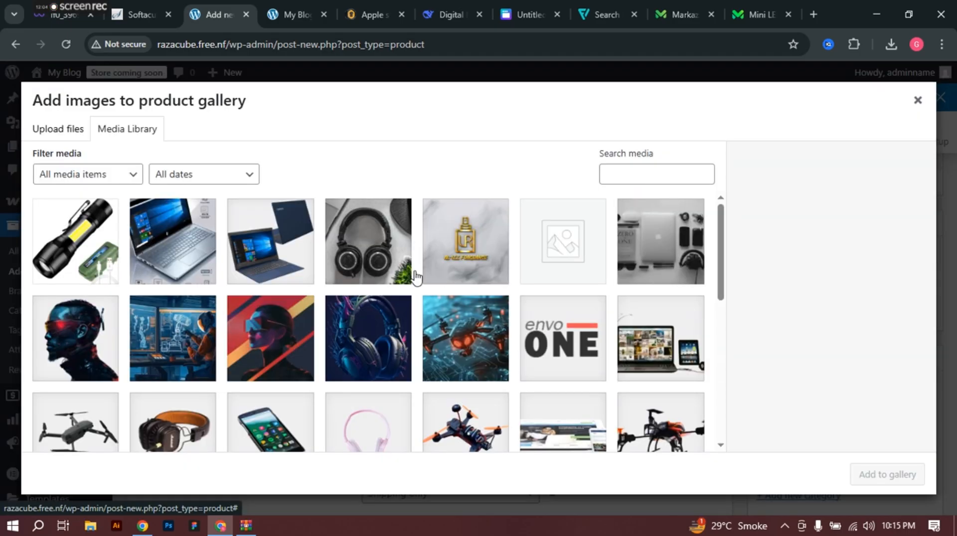
{"action": "left_click", "coordinate": [676, 255]}
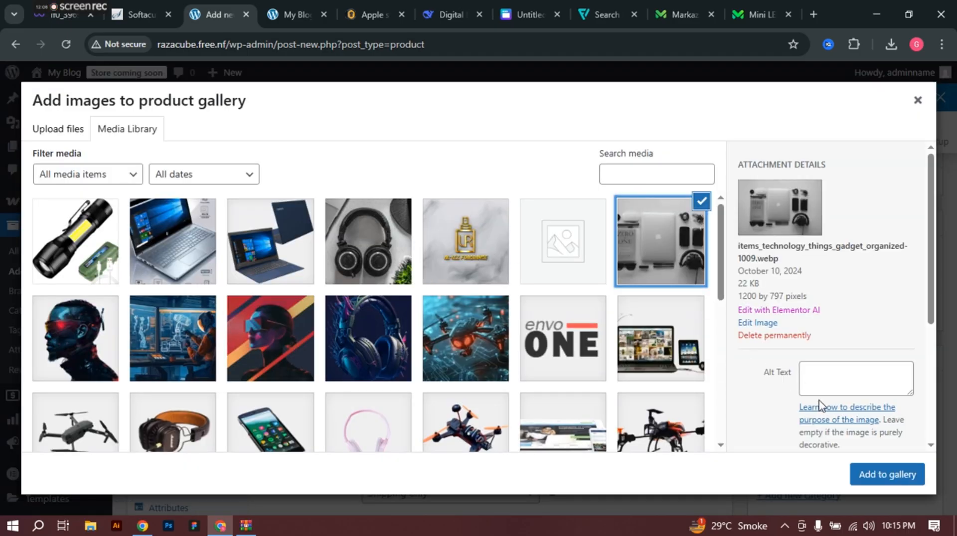
{"action": "left_click", "coordinate": [867, 475]}
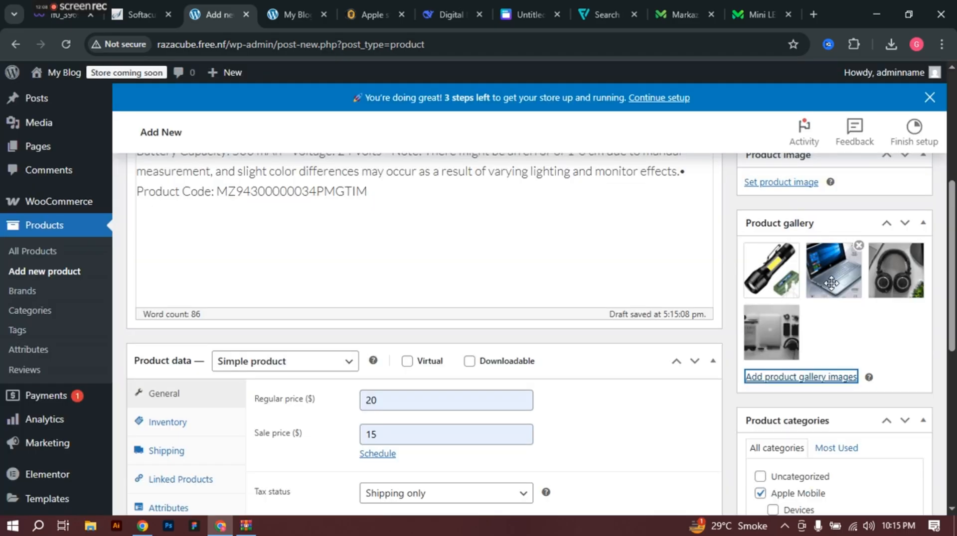
{"action": "scroll", "coordinate": [830, 289], "scroll_direction": "up", "scroll_amount": 4}
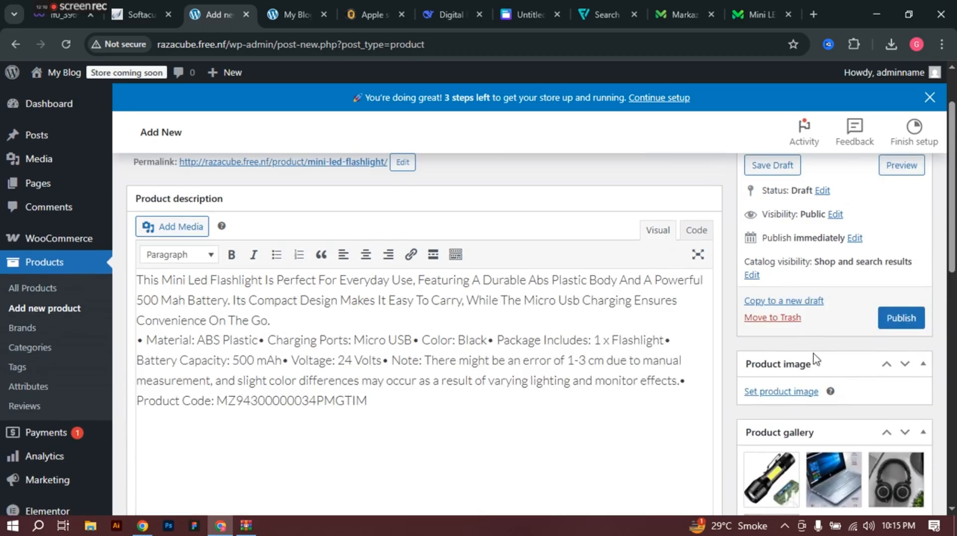
Step: Set the flashlight photo from the Media Library as the main product image
{"action": "left_click", "coordinate": [794, 392]}
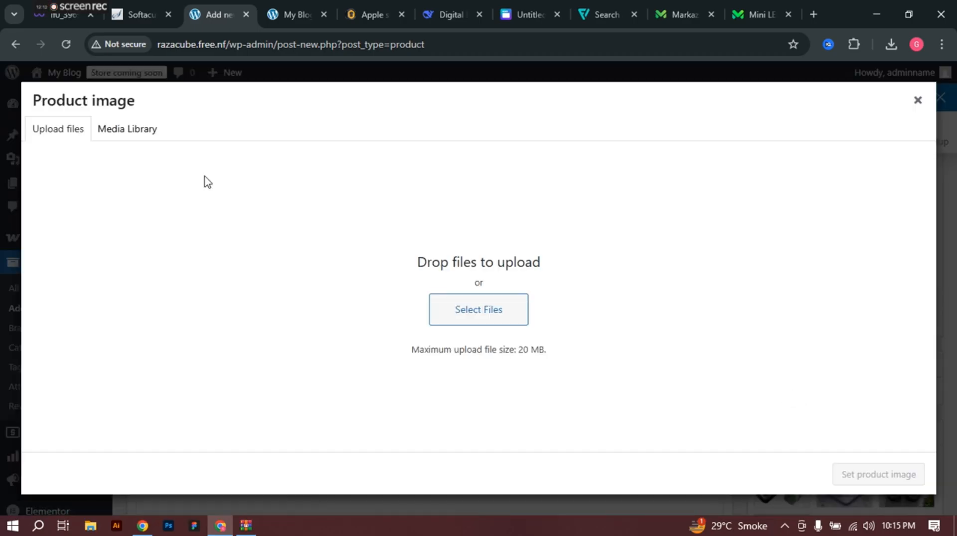
{"action": "left_click", "coordinate": [106, 132]}
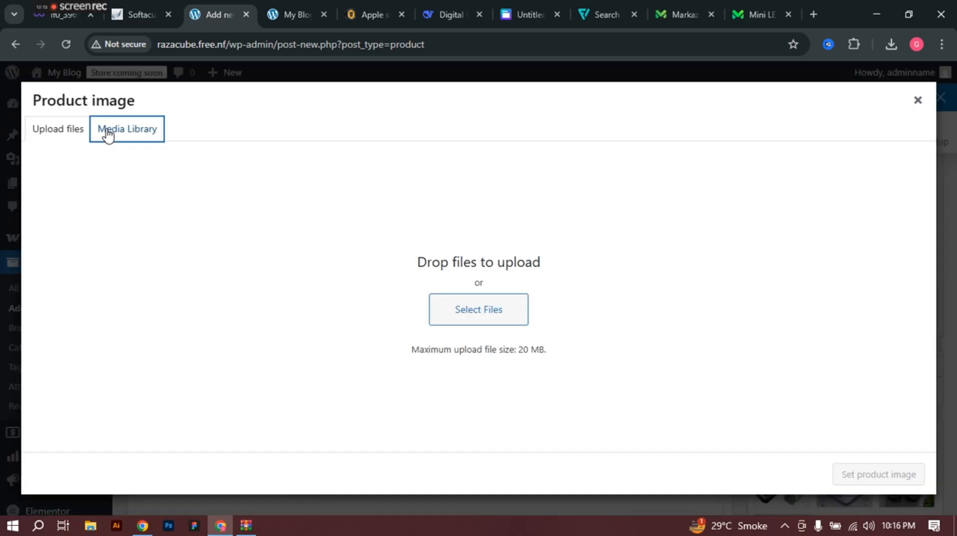
{"action": "left_click", "coordinate": [92, 266]}
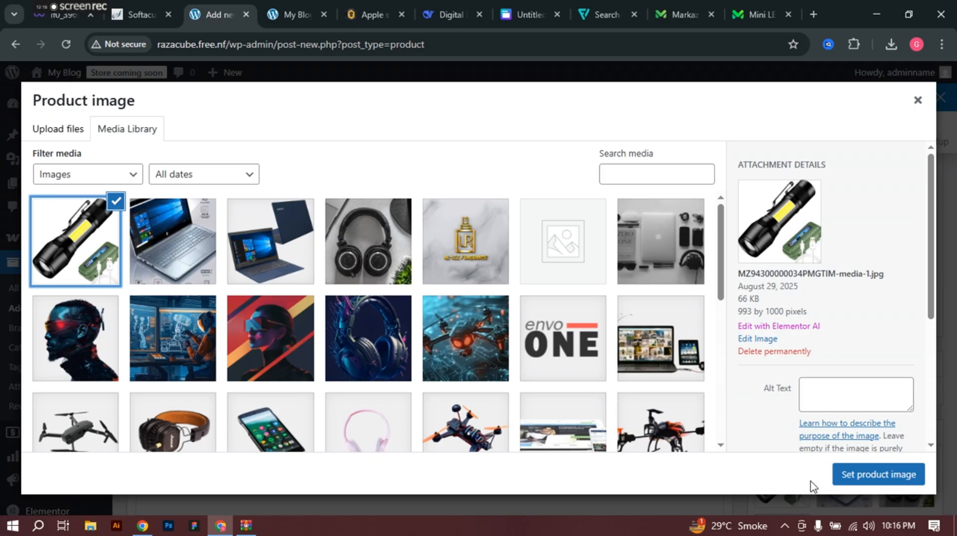
{"action": "left_click", "coordinate": [892, 476]}
Step: Remove the laptop image from the product gallery
{"action": "scroll", "coordinate": [812, 368], "scroll_direction": "down", "scroll_amount": 2}
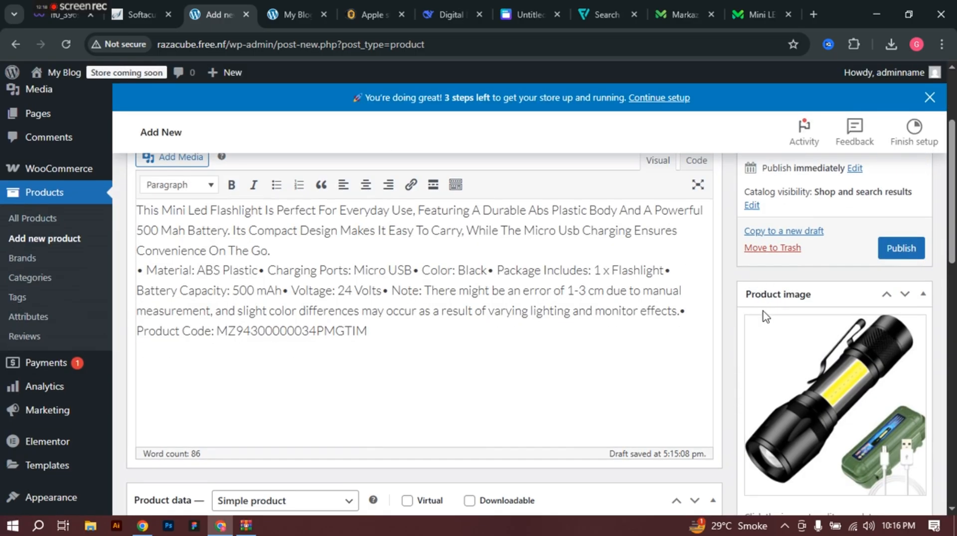
{"action": "scroll", "coordinate": [767, 301], "scroll_direction": "down", "scroll_amount": 5}
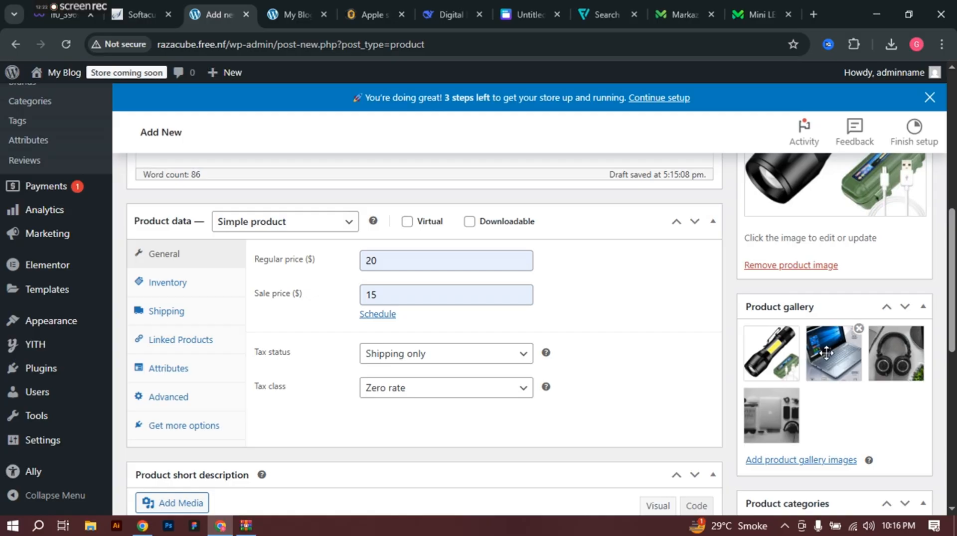
{"action": "left_click", "coordinate": [858, 329]}
Step: Remove the headphones, gadgets and flashlight images, leaving the gallery empty
{"action": "left_click", "coordinate": [858, 328]}
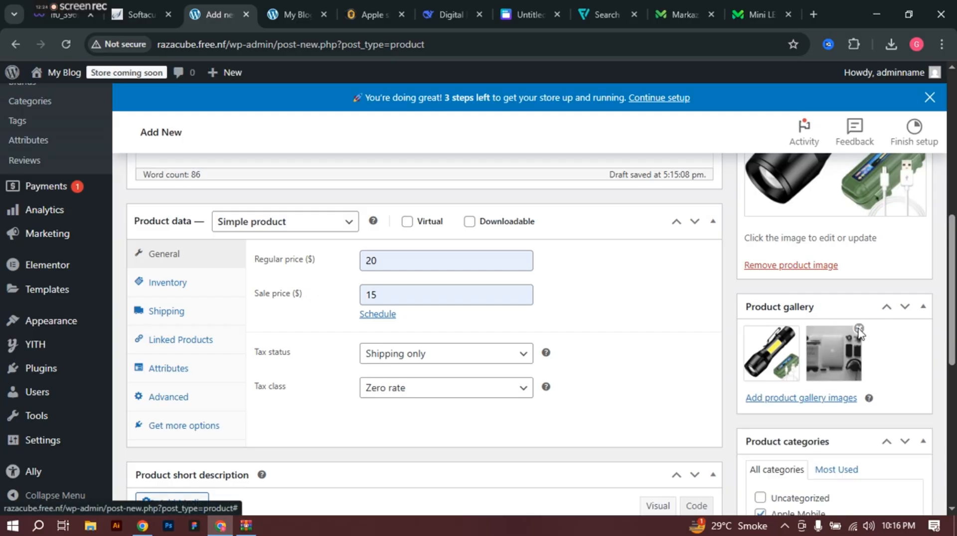
{"action": "left_click", "coordinate": [858, 329]}
{"action": "left_click", "coordinate": [797, 329]}
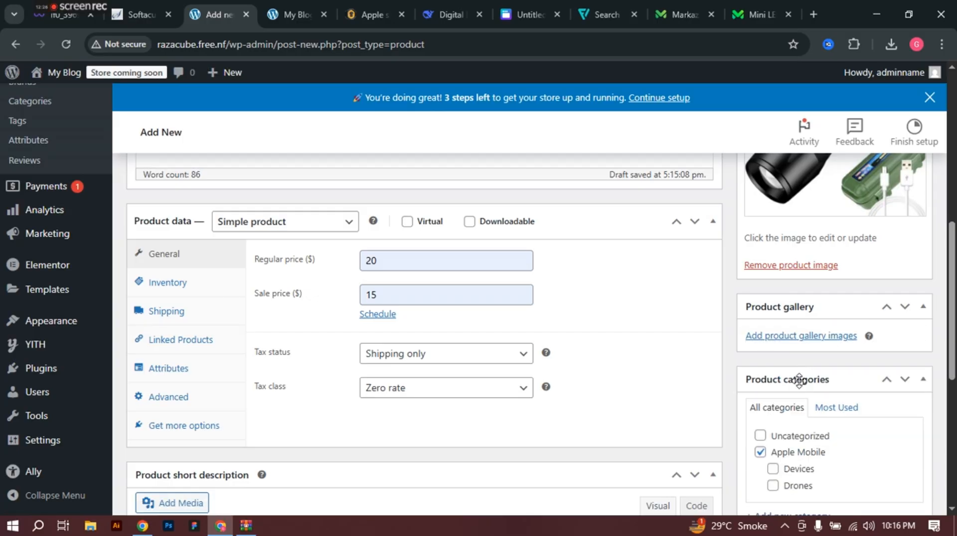
{"action": "left_click", "coordinate": [794, 338]}
{"action": "left_click", "coordinate": [65, 129]}
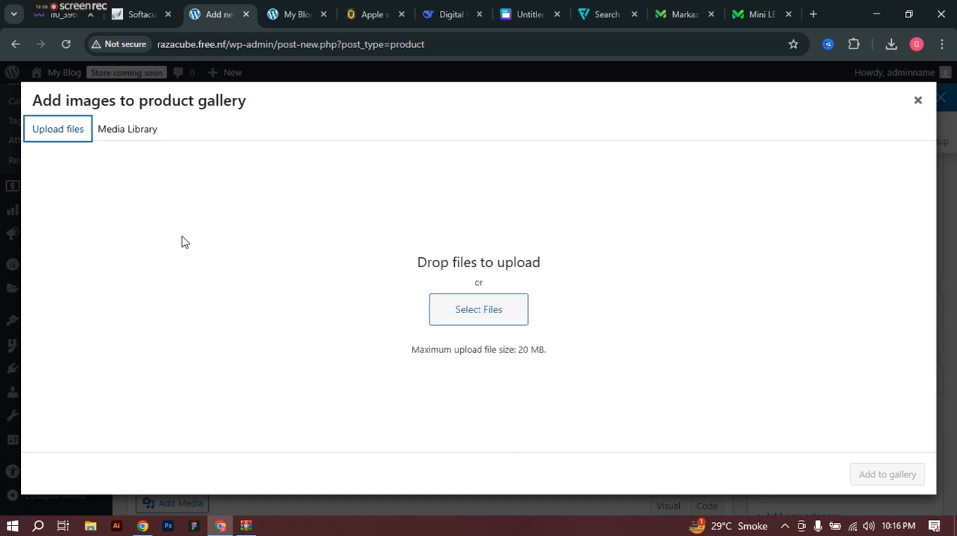
{"action": "left_click", "coordinate": [472, 319]}
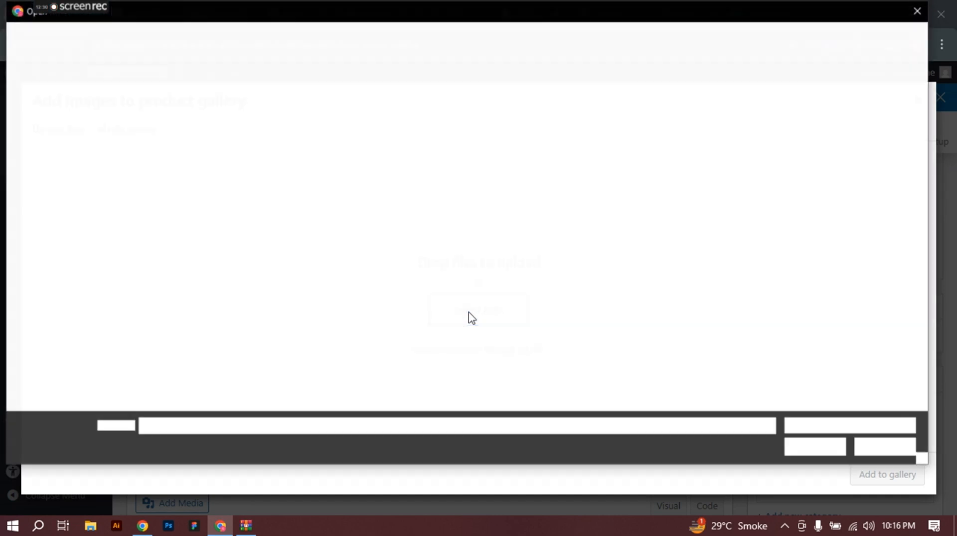
{"action": "scroll", "coordinate": [469, 317], "scroll_direction": "down", "scroll_amount": 6}
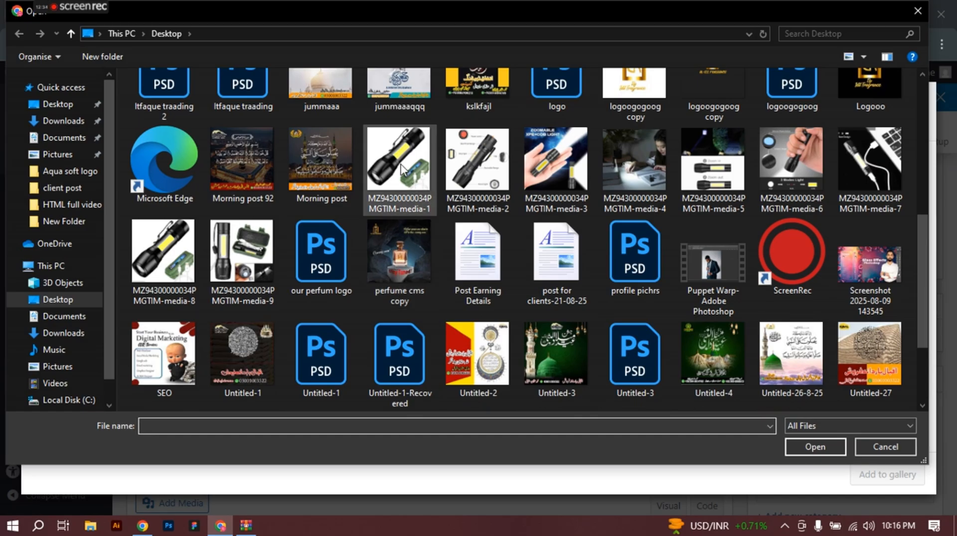
{"action": "left_click", "coordinate": [466, 186]}
{"action": "left_click", "coordinate": [554, 172], "text": "ctrl"}
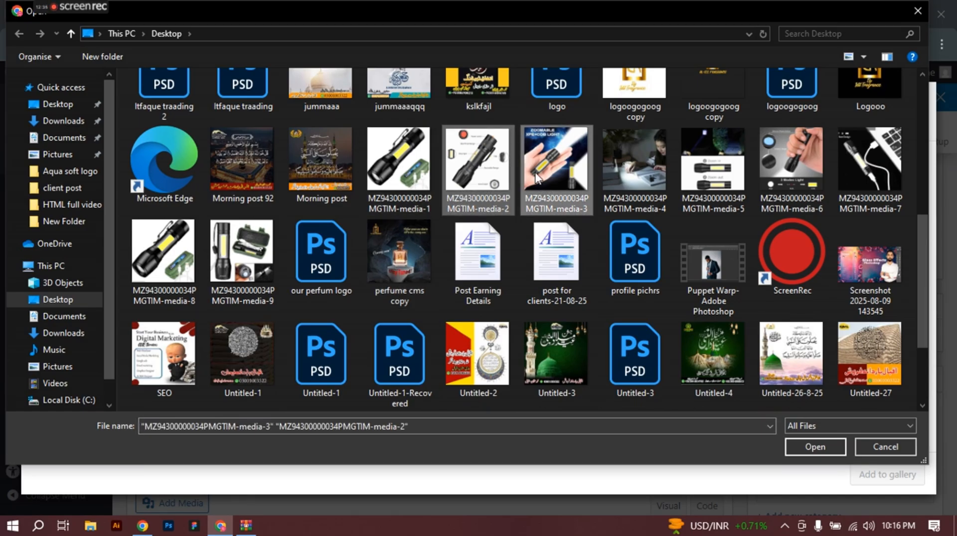
{"action": "left_click", "coordinate": [615, 179], "text": "ctrl"}
{"action": "left_click", "coordinate": [732, 183], "text": "ctrl"}
{"action": "left_click", "coordinate": [780, 175], "text": "ctrl"}
{"action": "left_click", "coordinate": [857, 172], "text": "ctrl"}
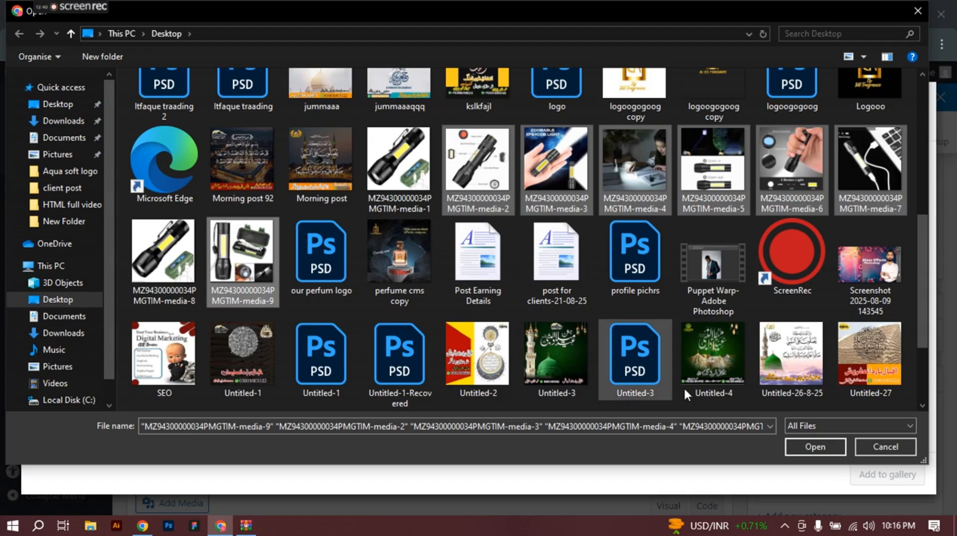
{"action": "left_click", "coordinate": [815, 446]}
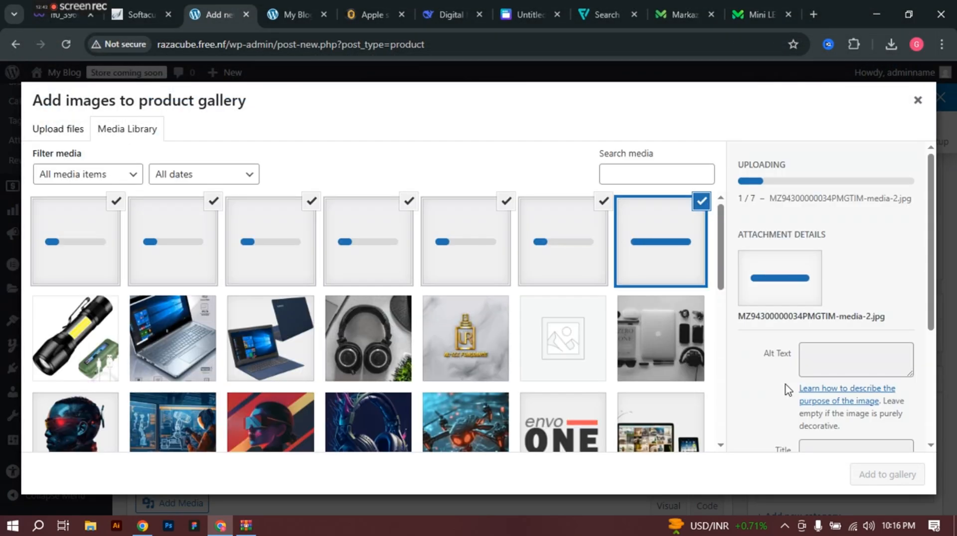
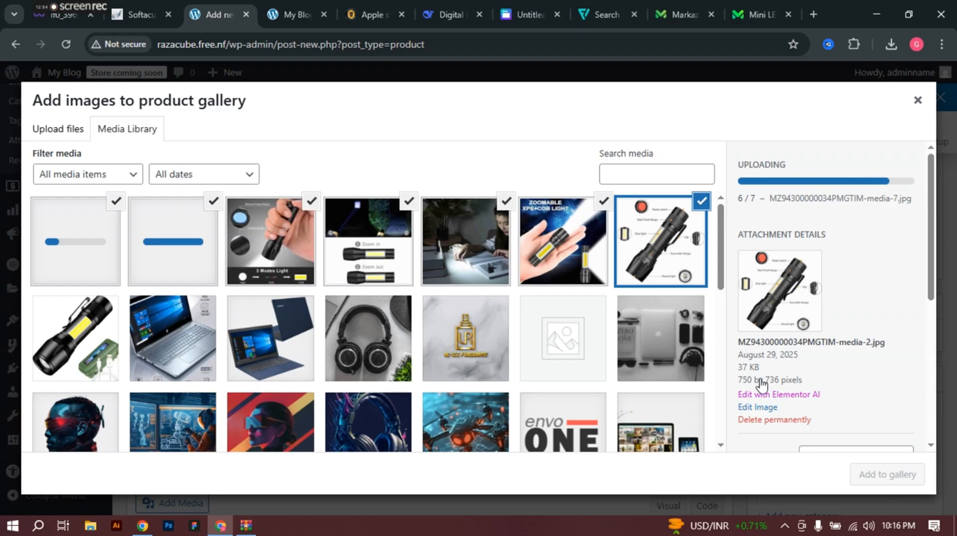
Step: After checking the Shophive Apple page, add the seven selected flashlight photos to the Mini LED Flashlight gallery
{"action": "left_click", "coordinate": [376, 10]}
{"action": "mouse_move", "coordinate": [55, 220]}
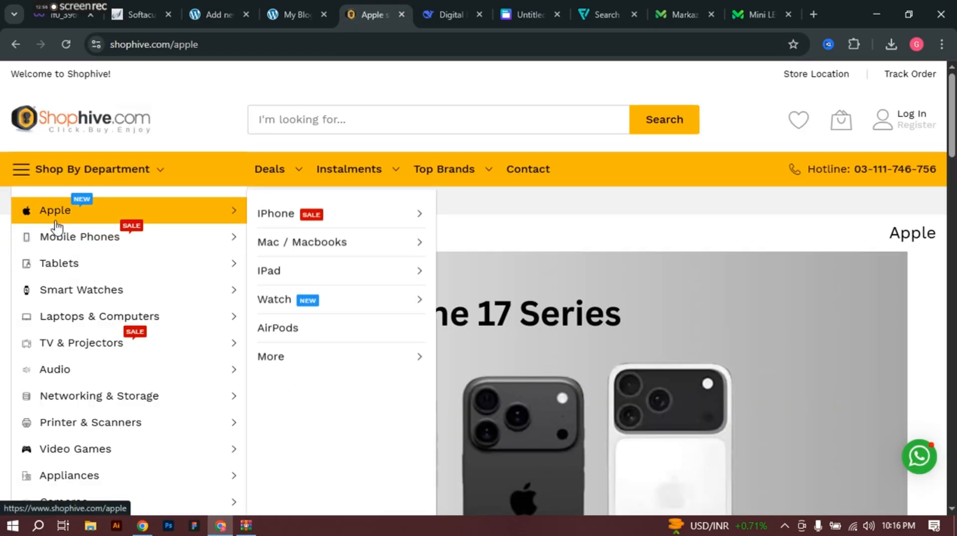
{"action": "mouse_move", "coordinate": [66, 244]}
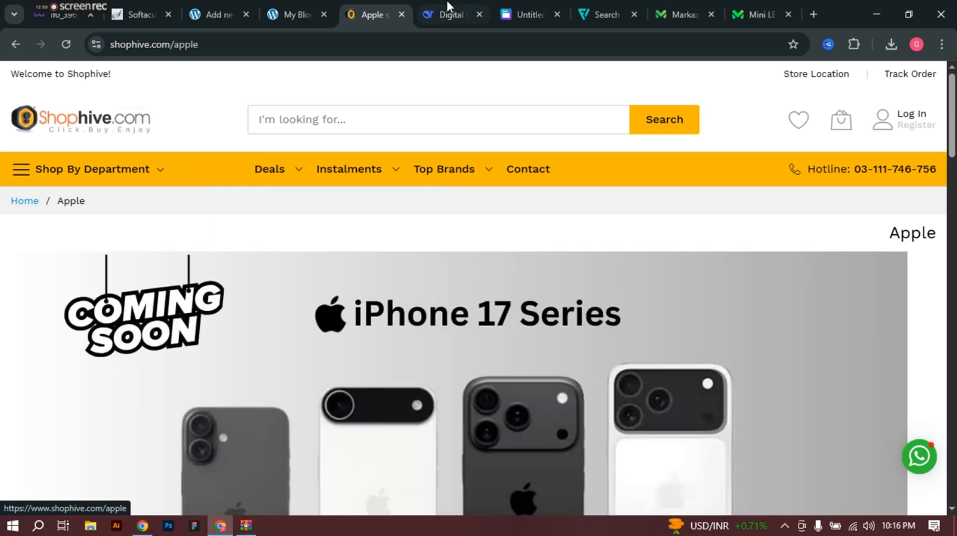
{"action": "left_click", "coordinate": [225, 2]}
{"action": "left_click", "coordinate": [874, 483]}
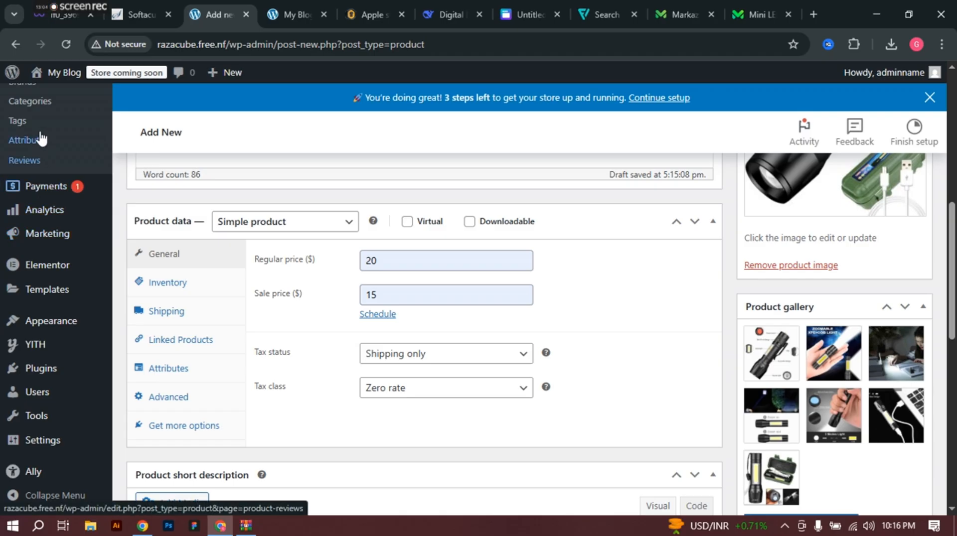
Step: Copy the full flashlight description into the Product short description field
{"action": "scroll", "coordinate": [50, 104], "scroll_direction": "up", "scroll_amount": 3}
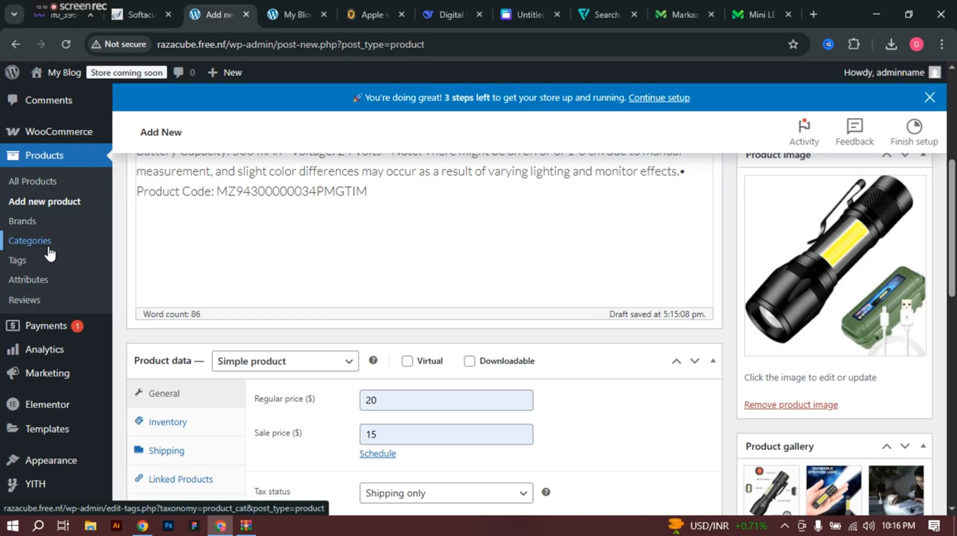
{"action": "scroll", "coordinate": [391, 250], "scroll_direction": "down", "scroll_amount": 10}
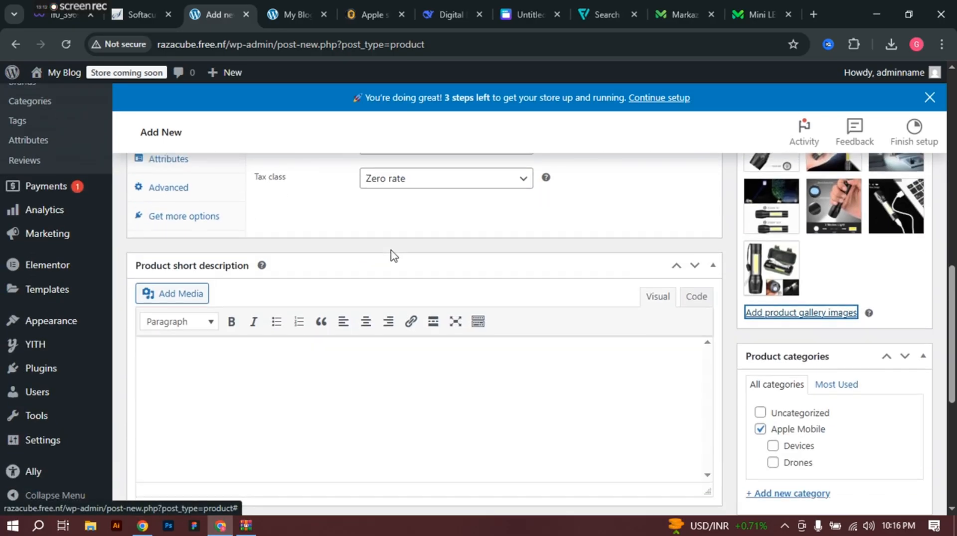
{"action": "scroll", "coordinate": [338, 239], "scroll_direction": "up", "scroll_amount": 3}
{"action": "left_click", "coordinate": [295, 316]}
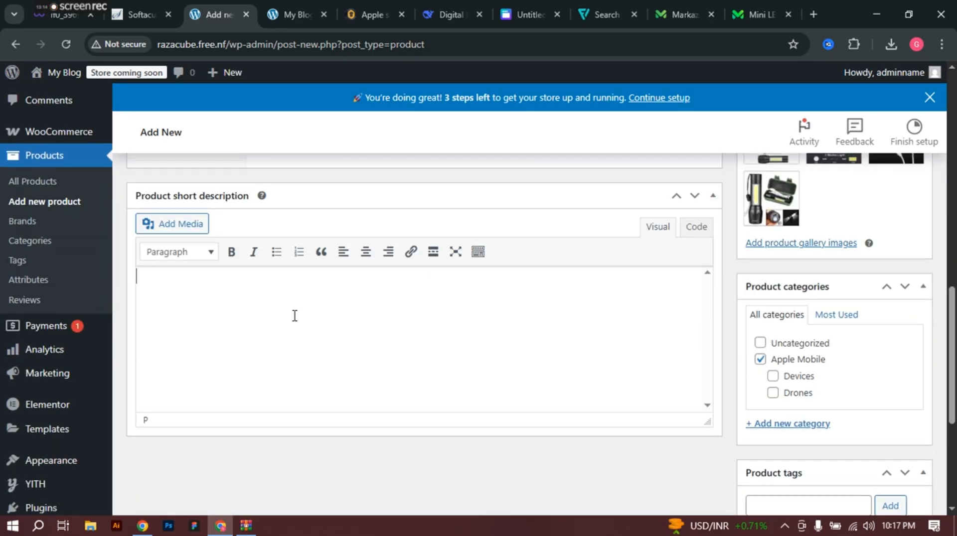
{"action": "scroll", "coordinate": [420, 227], "scroll_direction": "up", "scroll_amount": 12}
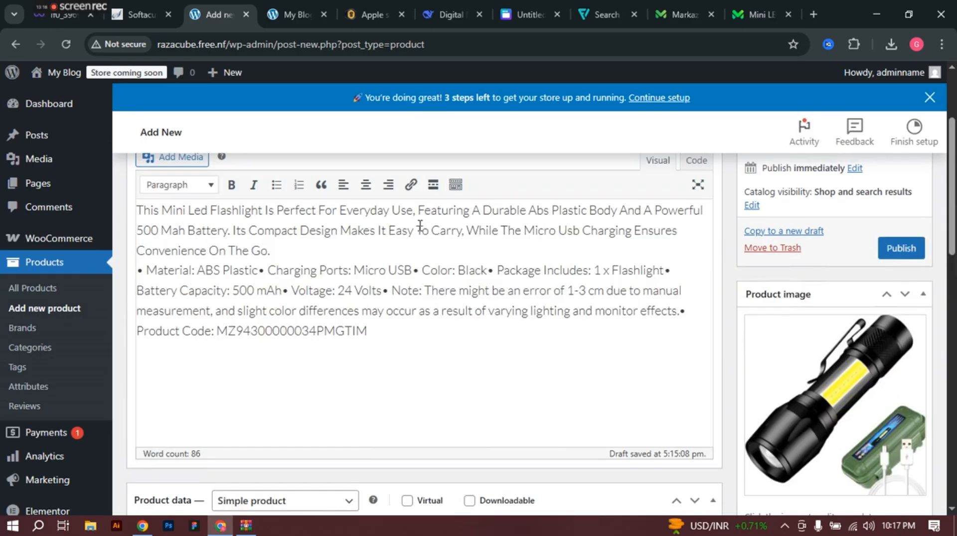
{"action": "left_click_drag", "start_coordinate": [383, 338], "coordinate": [141, 211]}
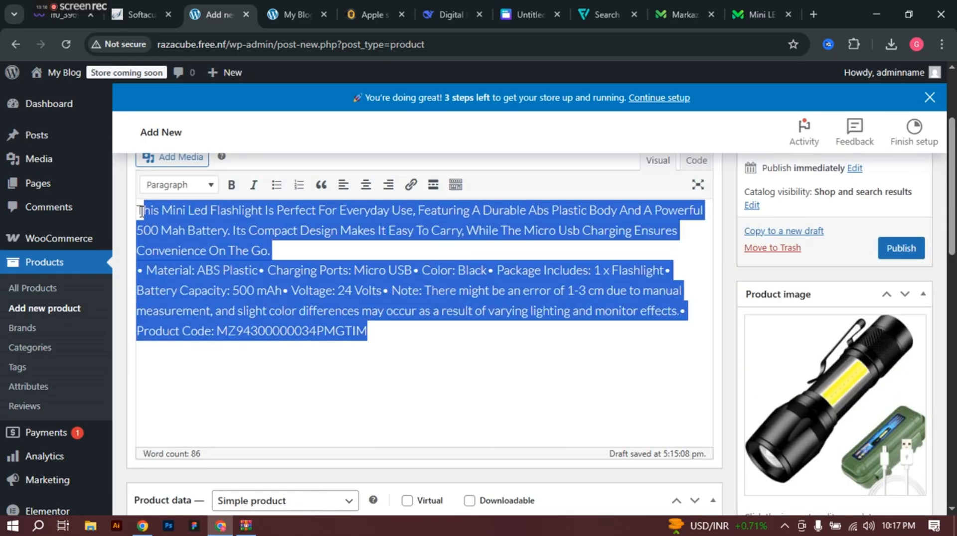
{"action": "left_click", "coordinate": [141, 211]}
{"action": "key", "text": "ctrl+a"}
{"action": "key", "text": "ctrl+c"}
{"action": "scroll", "coordinate": [299, 379], "scroll_direction": "down", "scroll_amount": 10}
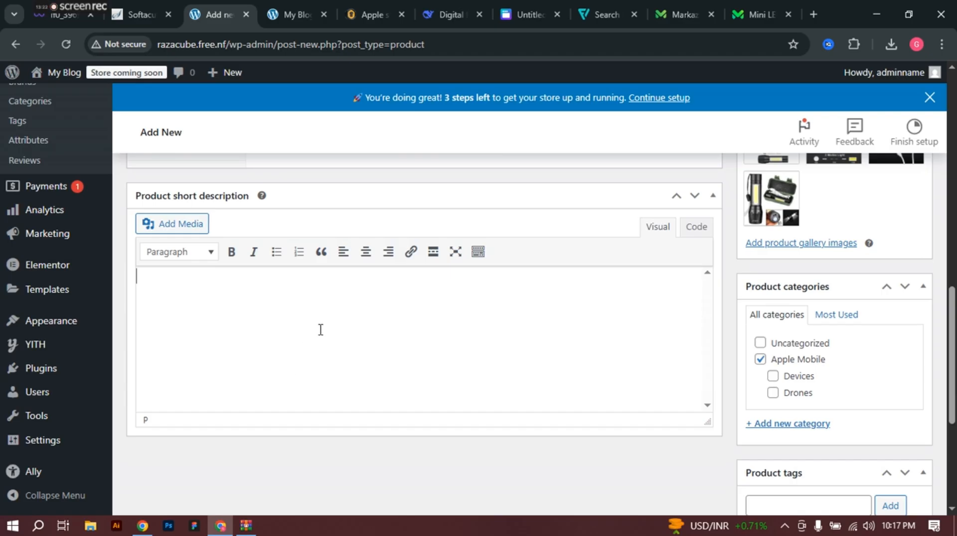
{"action": "key", "text": "ctrl+v"}
Step: Publish the Mini LED Flashlight product
{"action": "scroll", "coordinate": [802, 301], "scroll_direction": "up", "scroll_amount": 1}
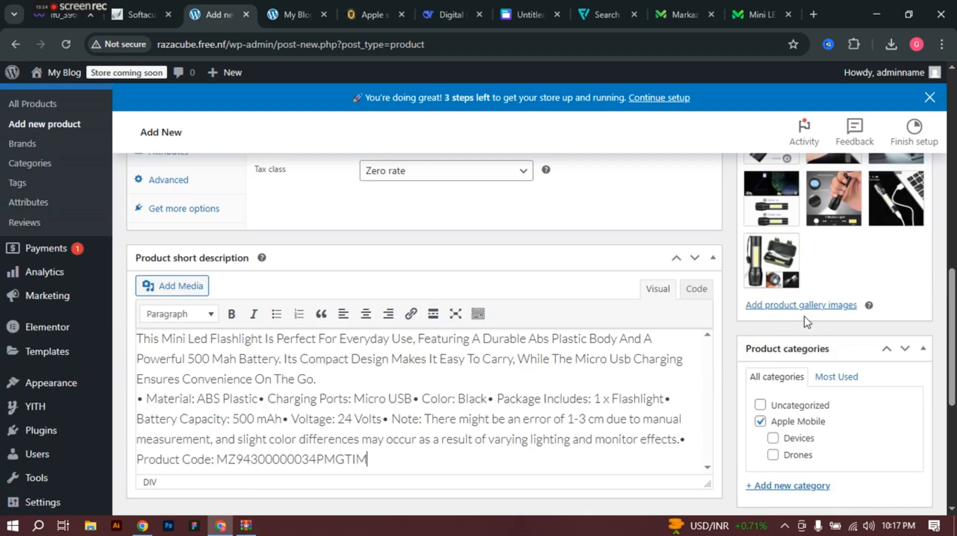
{"action": "scroll", "coordinate": [807, 323], "scroll_direction": "down", "scroll_amount": 5}
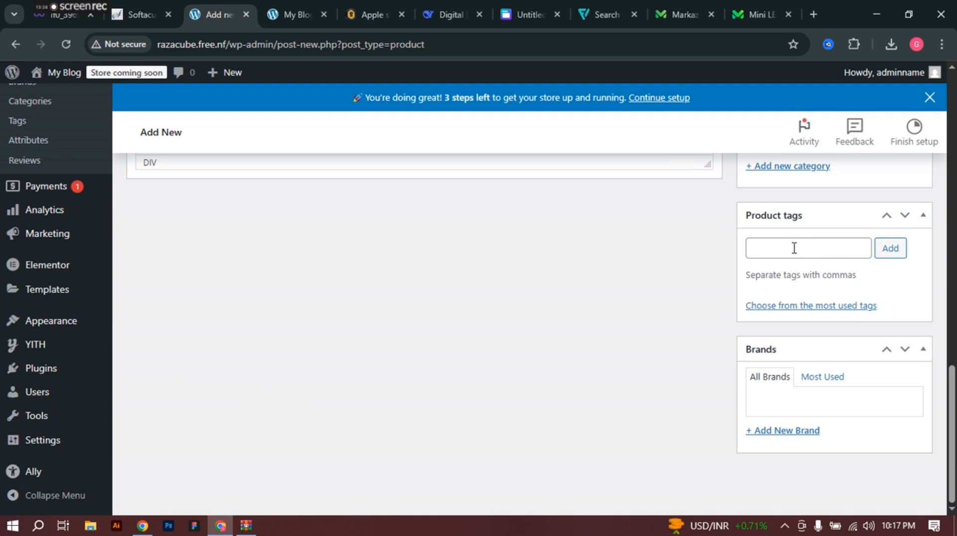
{"action": "scroll", "coordinate": [796, 252], "scroll_direction": "up", "scroll_amount": 4}
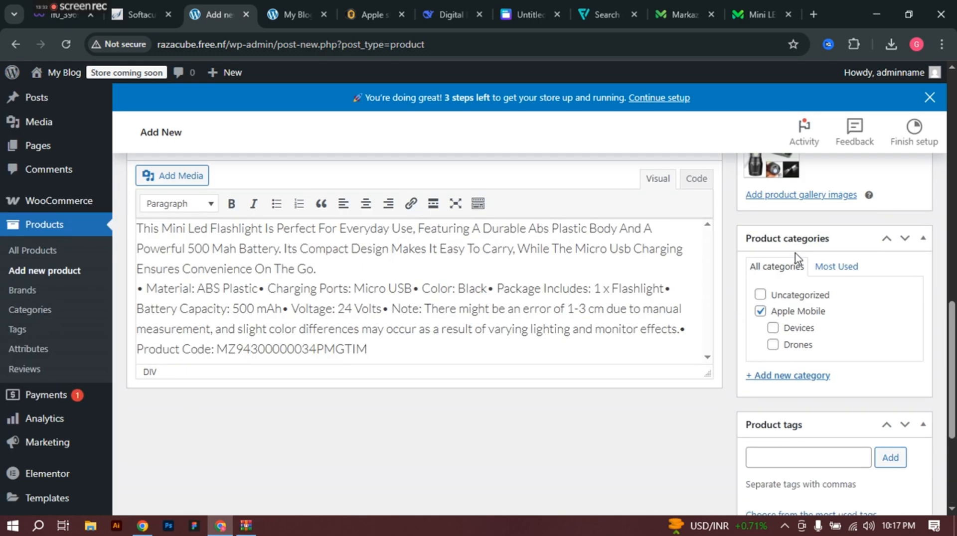
{"action": "scroll", "coordinate": [796, 259], "scroll_direction": "up", "scroll_amount": 11}
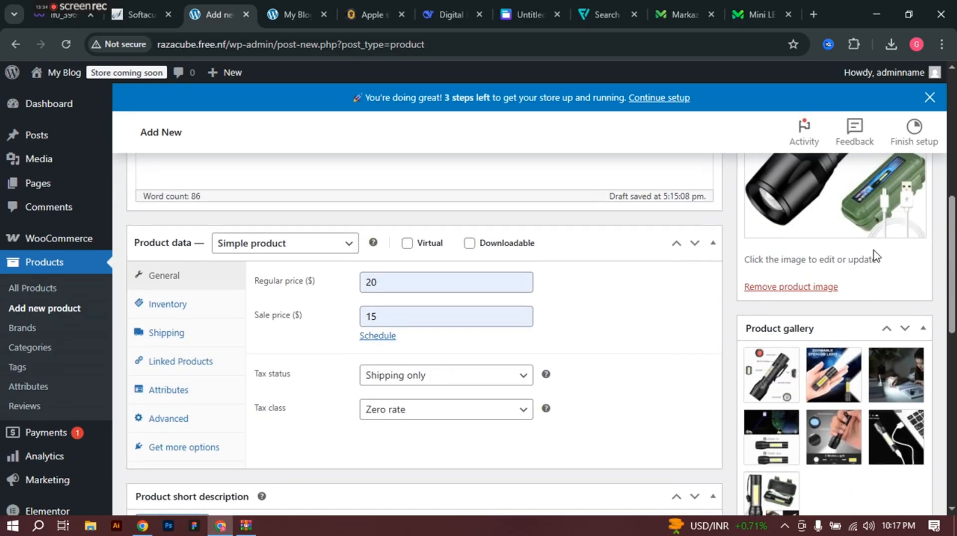
{"action": "scroll", "coordinate": [876, 255], "scroll_direction": "up", "scroll_amount": 4}
{"action": "left_click", "coordinate": [896, 397]}
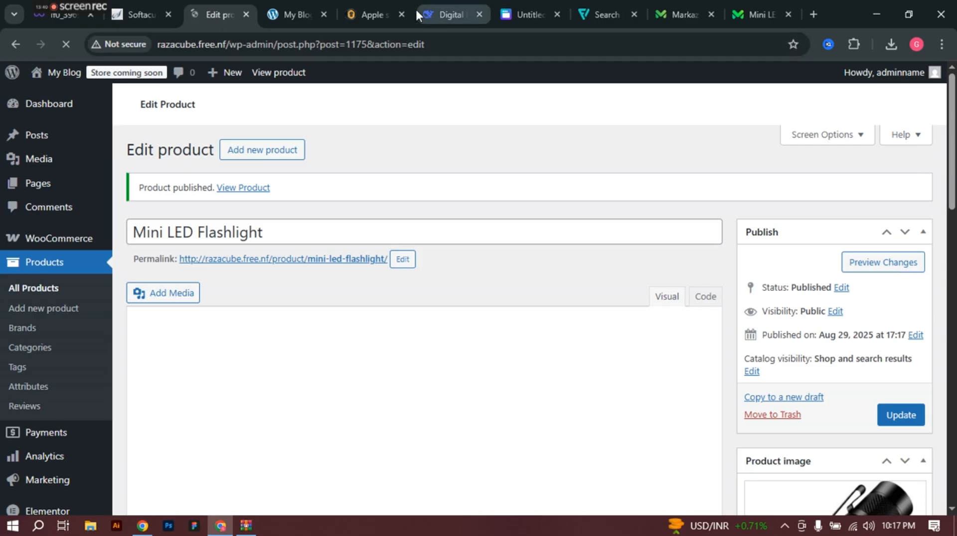
Step: Reload the My Blog storefront and open its Shop page
{"action": "left_click", "coordinate": [294, 1]}
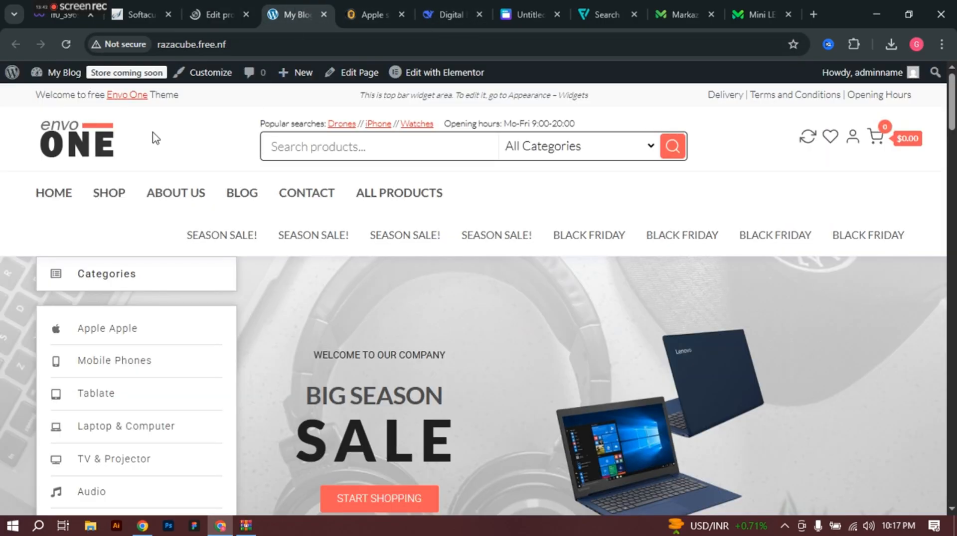
{"action": "left_click", "coordinate": [62, 45]}
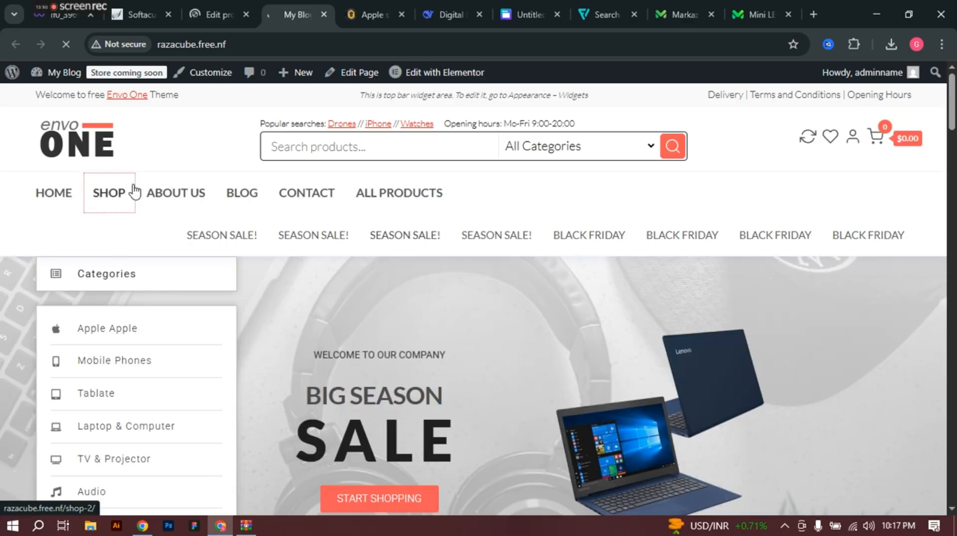
{"action": "left_click", "coordinate": [119, 195]}
{"action": "scroll", "coordinate": [311, 357], "scroll_direction": "down", "scroll_amount": 3}
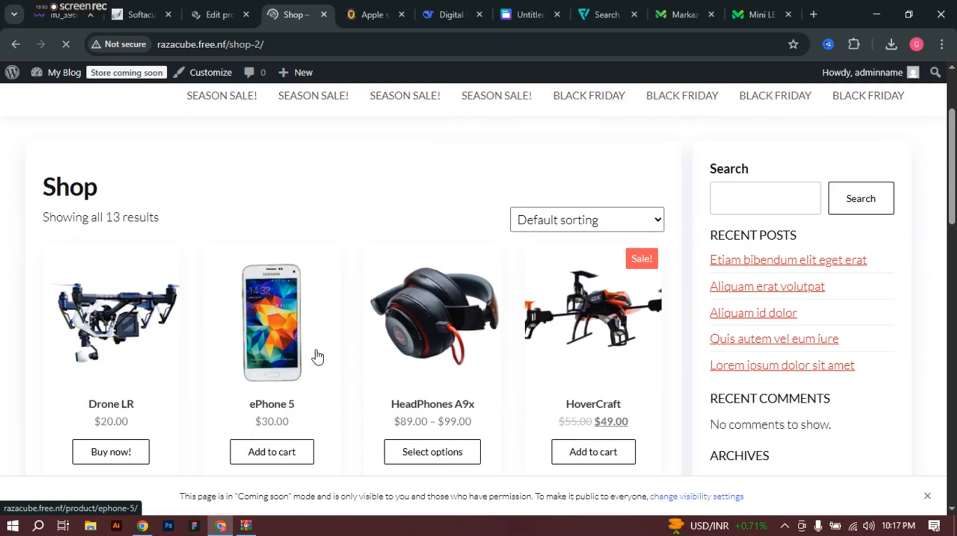
{"action": "scroll", "coordinate": [797, 324], "scroll_direction": "down", "scroll_amount": 3}
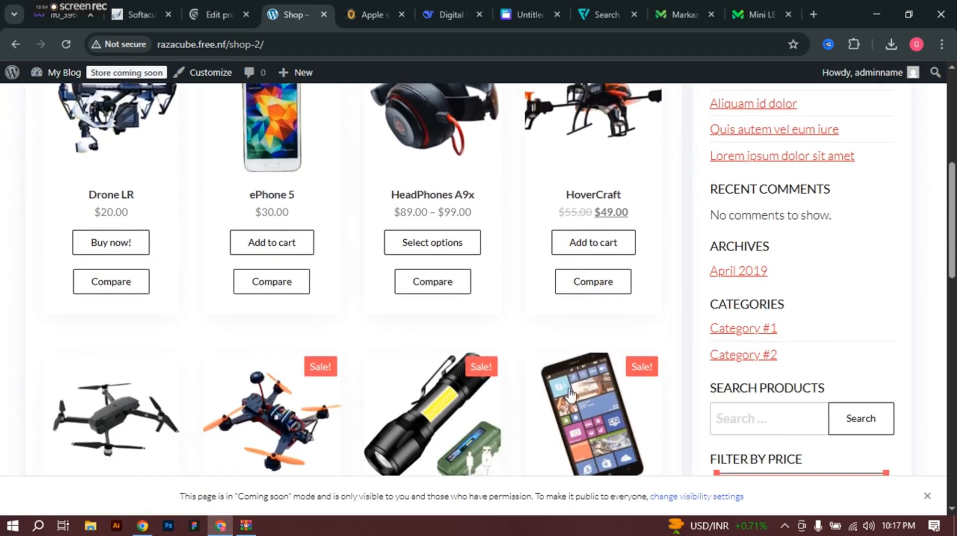
{"action": "scroll", "coordinate": [343, 357], "scroll_direction": "down", "scroll_amount": 5}
{"action": "scroll", "coordinate": [343, 357], "scroll_direction": "down", "scroll_amount": 6}
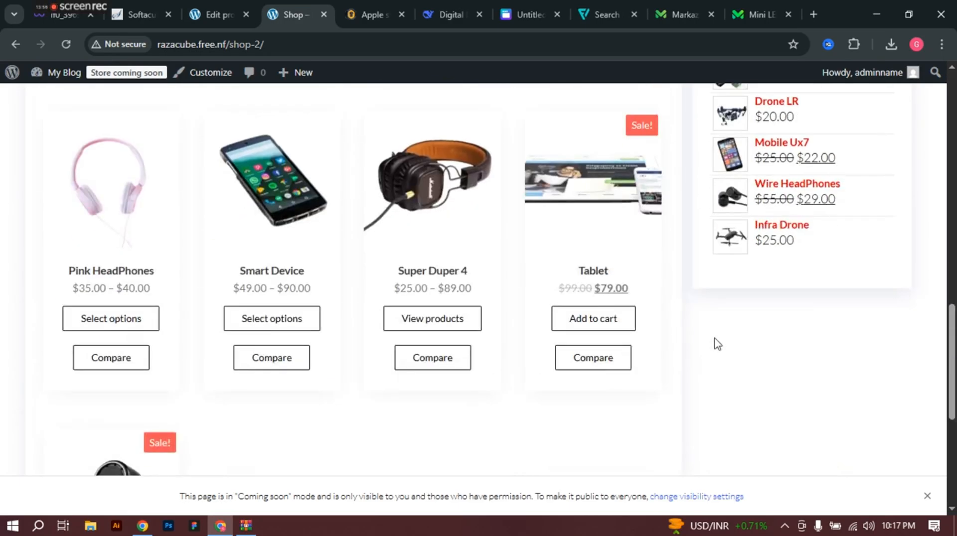
Step: Browse the Shop grid to find the Mini LED Flashlight at $15.00, then return to its edit screen
{"action": "scroll", "coordinate": [715, 340], "scroll_direction": "up", "scroll_amount": 15}
{"action": "scroll", "coordinate": [715, 341], "scroll_direction": "up", "scroll_amount": 1}
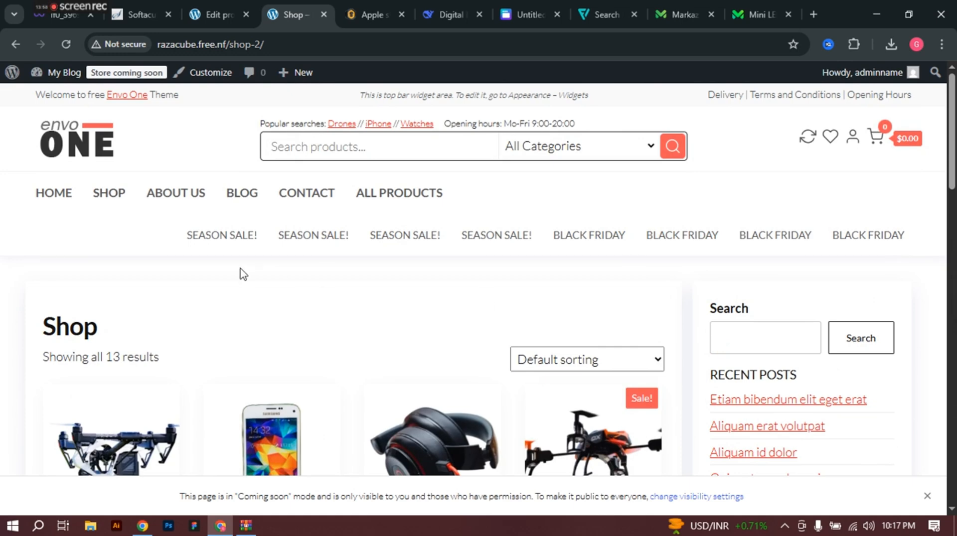
{"action": "scroll", "coordinate": [231, 309], "scroll_direction": "down", "scroll_amount": 4}
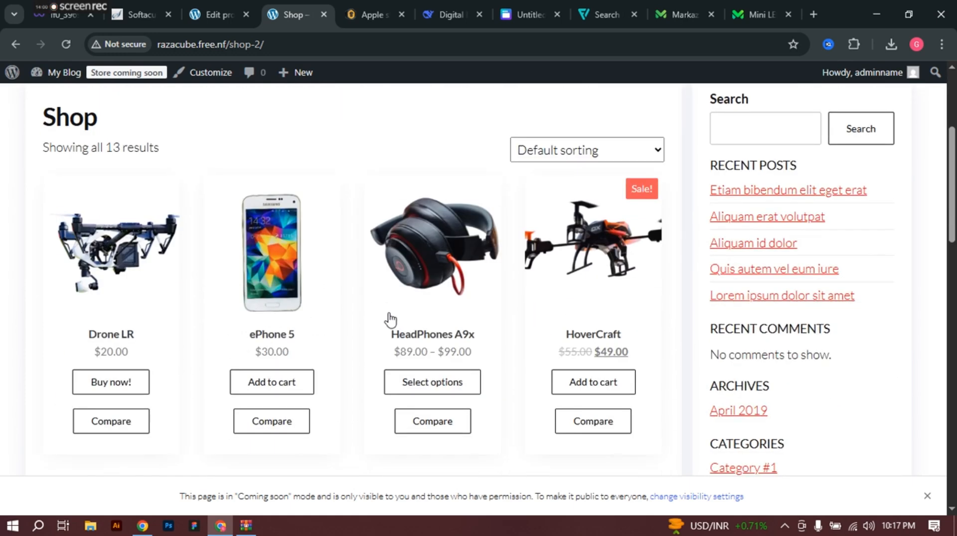
{"action": "scroll", "coordinate": [204, 349], "scroll_direction": "down", "scroll_amount": 10}
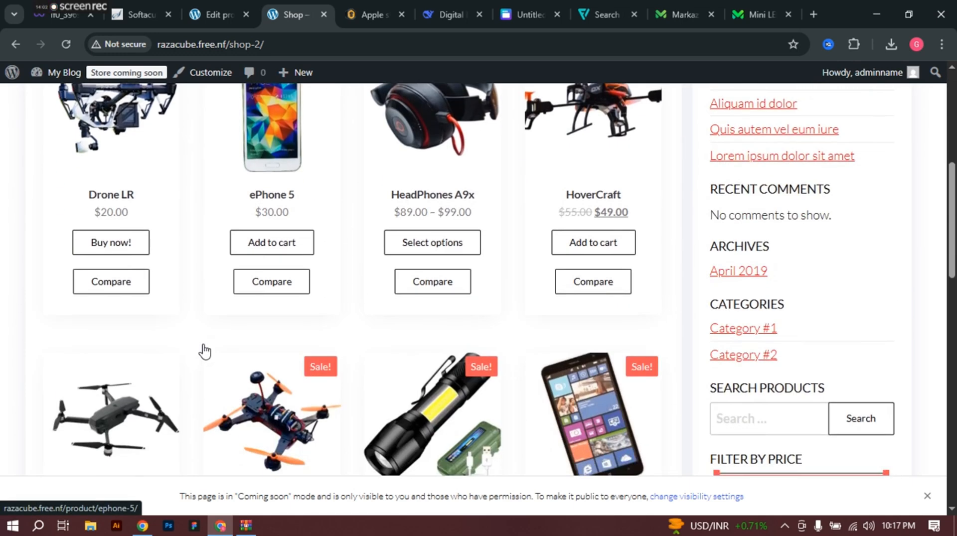
{"action": "scroll", "coordinate": [204, 351], "scroll_direction": "down", "scroll_amount": 6}
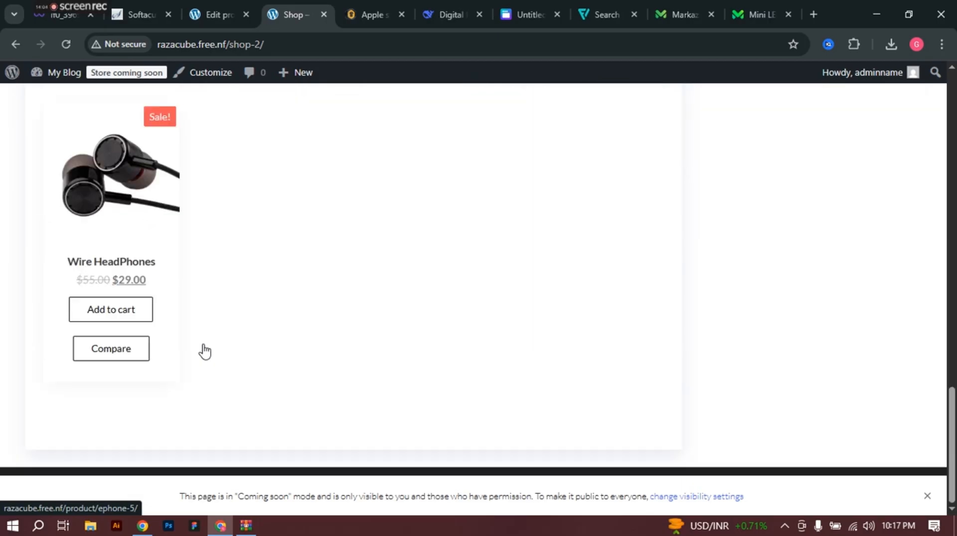
{"action": "scroll", "coordinate": [728, 365], "scroll_direction": "up", "scroll_amount": 10}
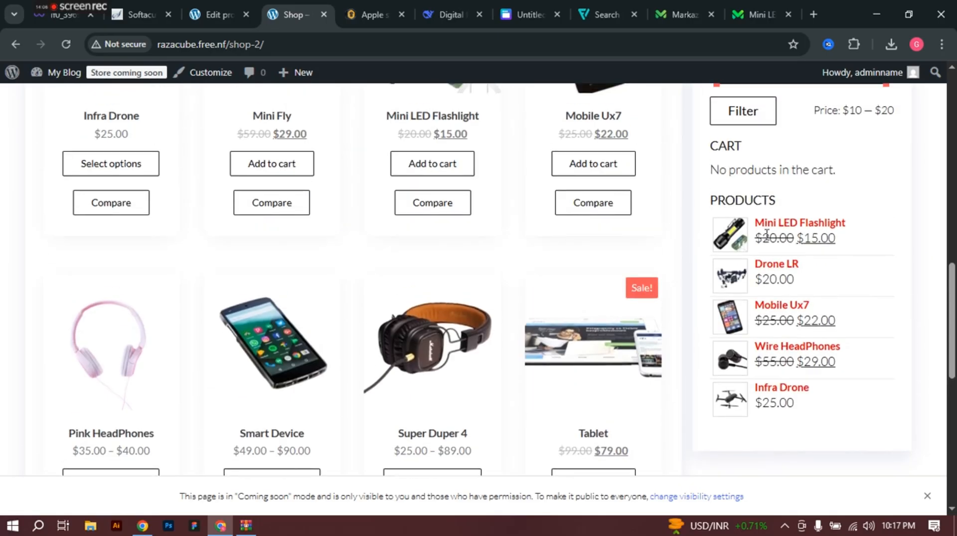
{"action": "scroll", "coordinate": [767, 309], "scroll_direction": "up", "scroll_amount": 6}
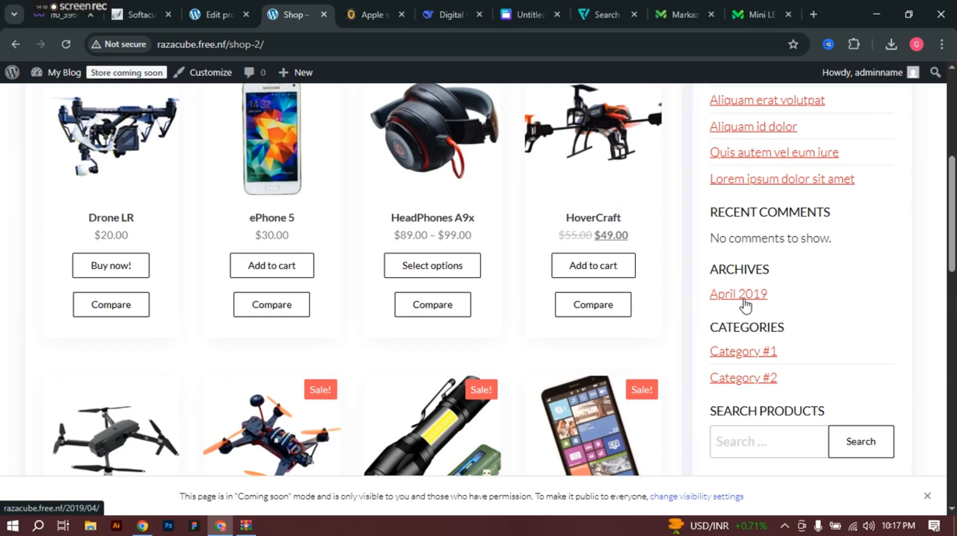
{"action": "scroll", "coordinate": [741, 267], "scroll_direction": "up", "scroll_amount": 6}
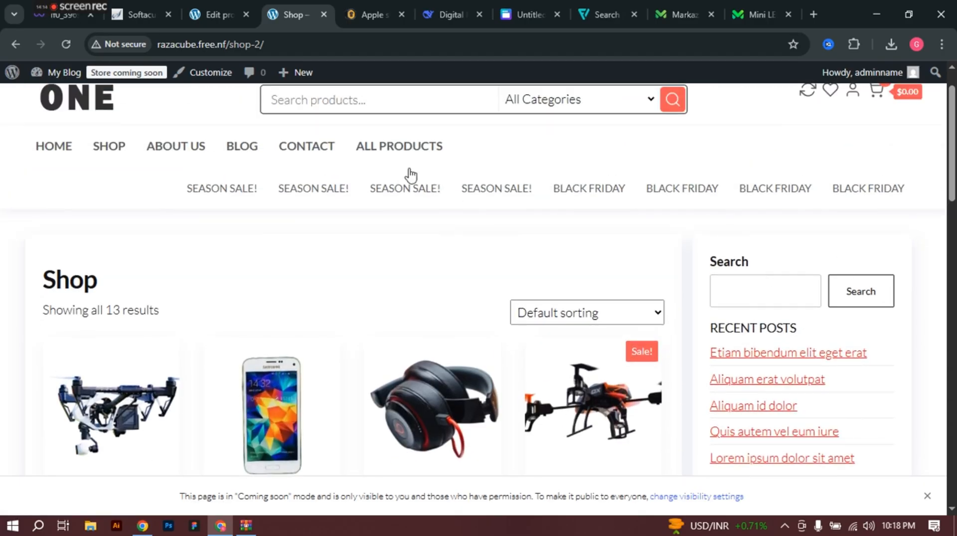
{"action": "left_click", "coordinate": [212, 7]}
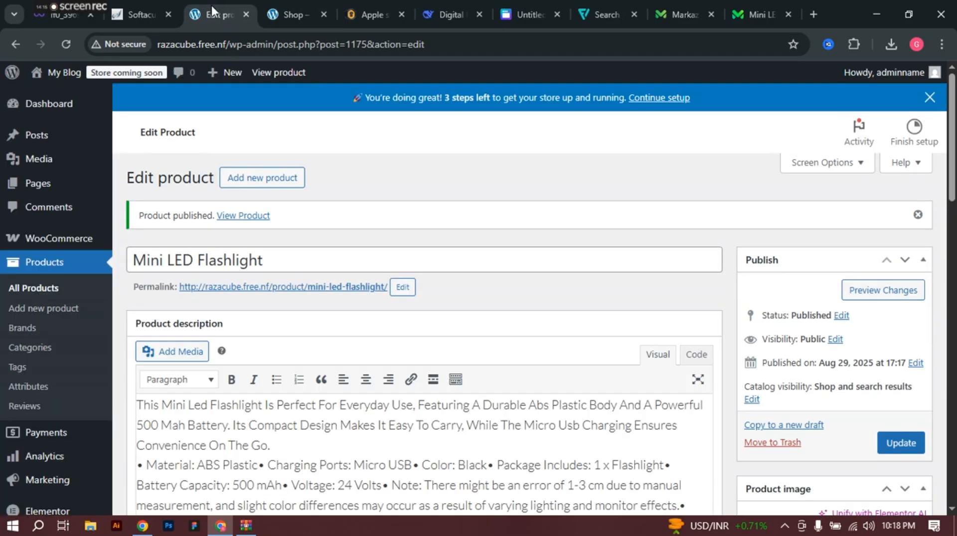
Step: Open the published Mini LED Flashlight product page in a new browser tab
{"action": "right_click", "coordinate": [238, 225]}
{"action": "left_click", "coordinate": [299, 232]}
{"action": "left_click", "coordinate": [268, 15]}
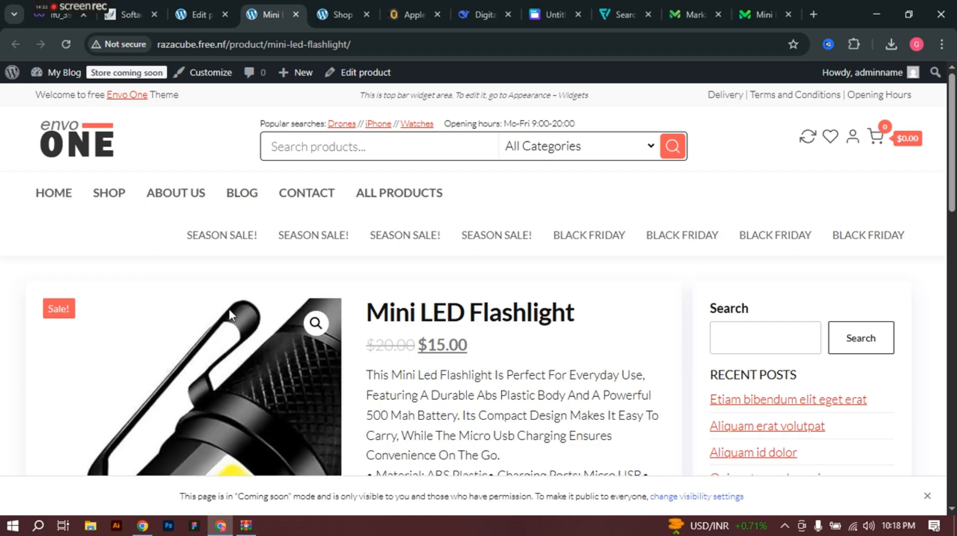
{"action": "scroll", "coordinate": [229, 304], "scroll_direction": "down", "scroll_amount": 3}
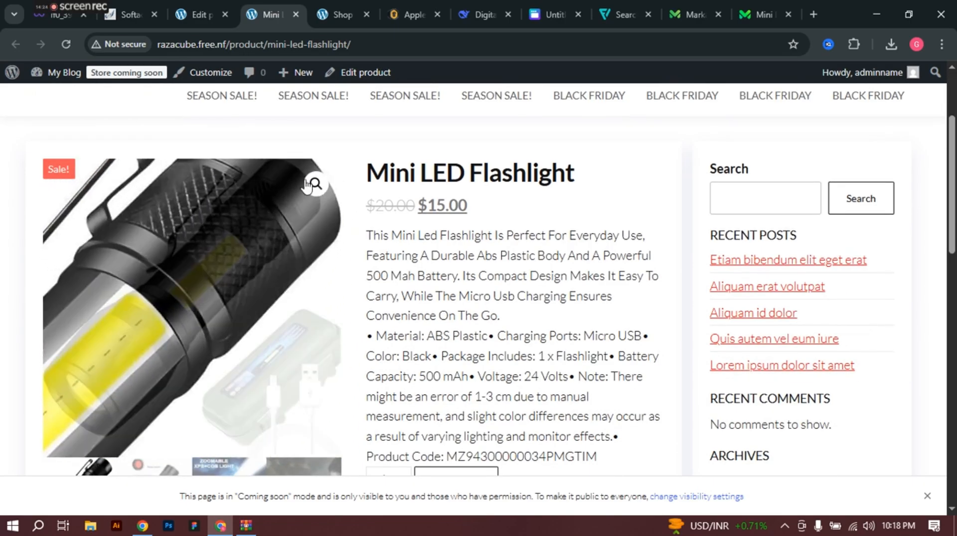
{"action": "scroll", "coordinate": [146, 311], "scroll_direction": "down", "scroll_amount": 4}
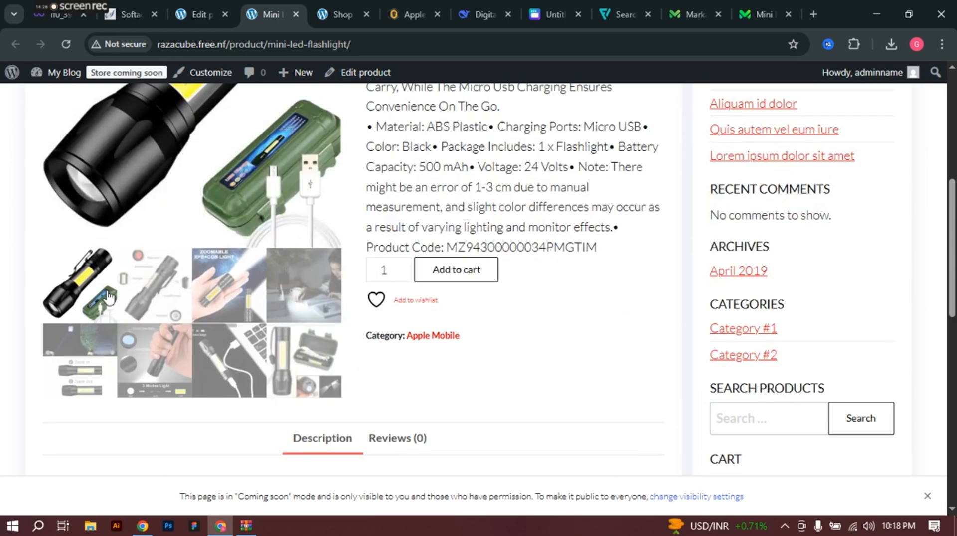
{"action": "scroll", "coordinate": [109, 297], "scroll_direction": "up", "scroll_amount": 2}
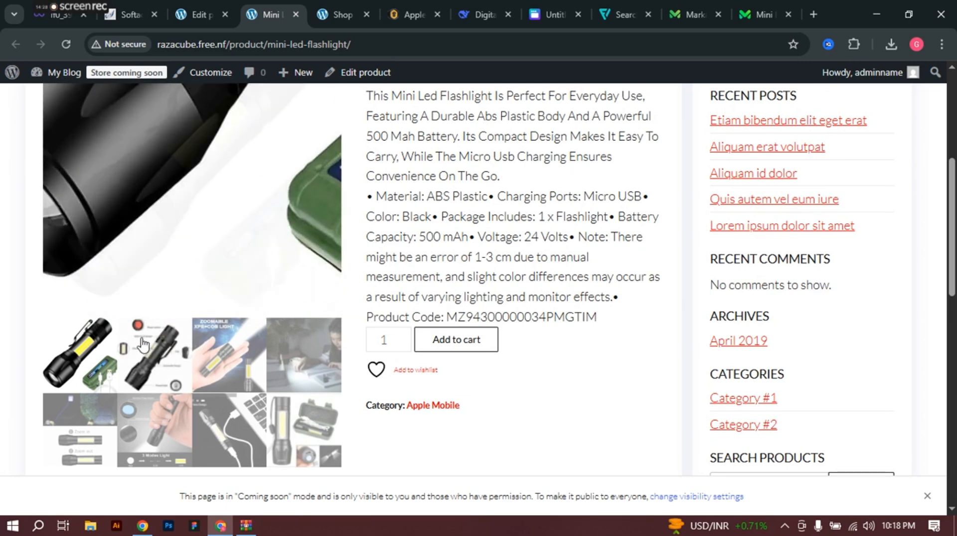
Step: Browse the second, third and fourth photos in the product's gallery
{"action": "left_click", "coordinate": [162, 368]}
{"action": "left_click", "coordinate": [237, 349]}
{"action": "scroll", "coordinate": [395, 277], "scroll_direction": "up", "scroll_amount": 2}
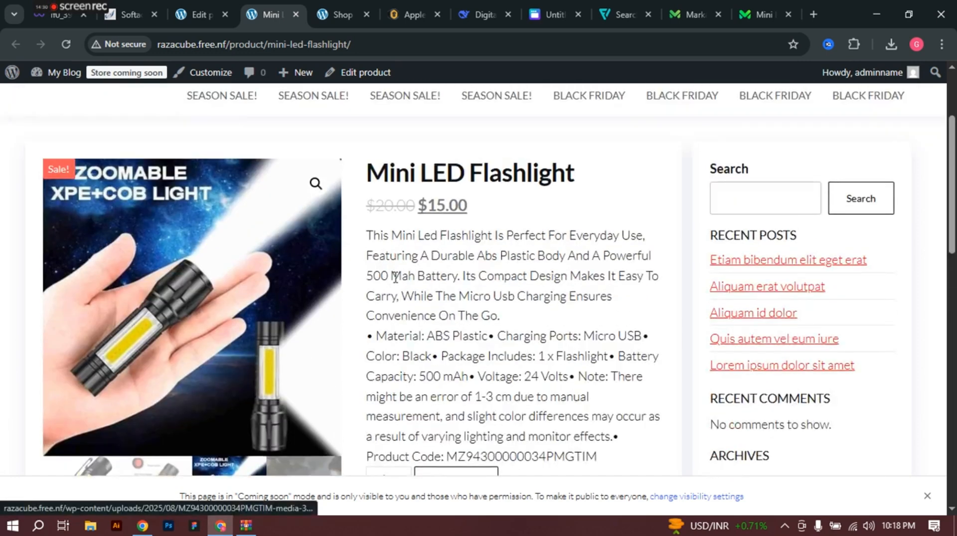
{"action": "scroll", "coordinate": [244, 357], "scroll_direction": "up", "scroll_amount": 1}
{"action": "scroll", "coordinate": [165, 176], "scroll_direction": "down", "scroll_amount": 3}
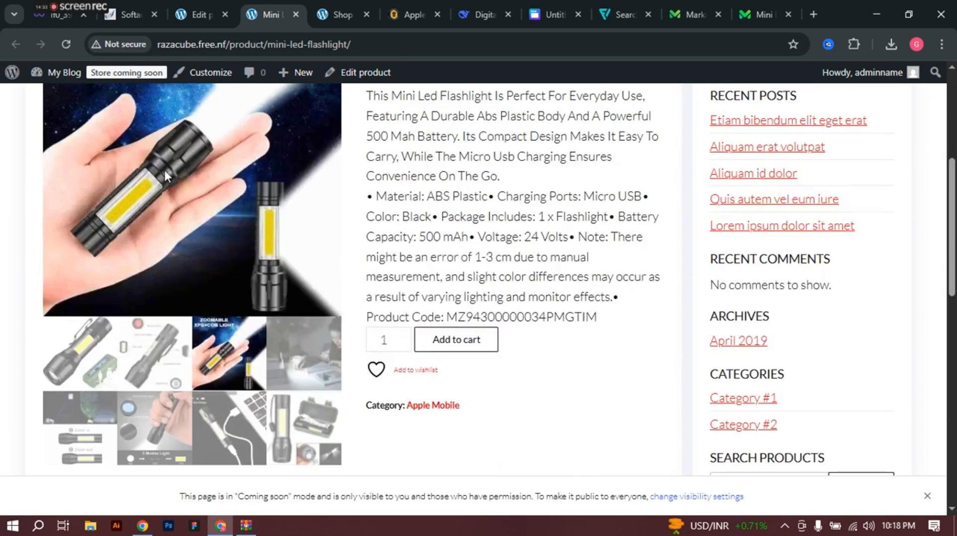
{"action": "left_click", "coordinate": [307, 358]}
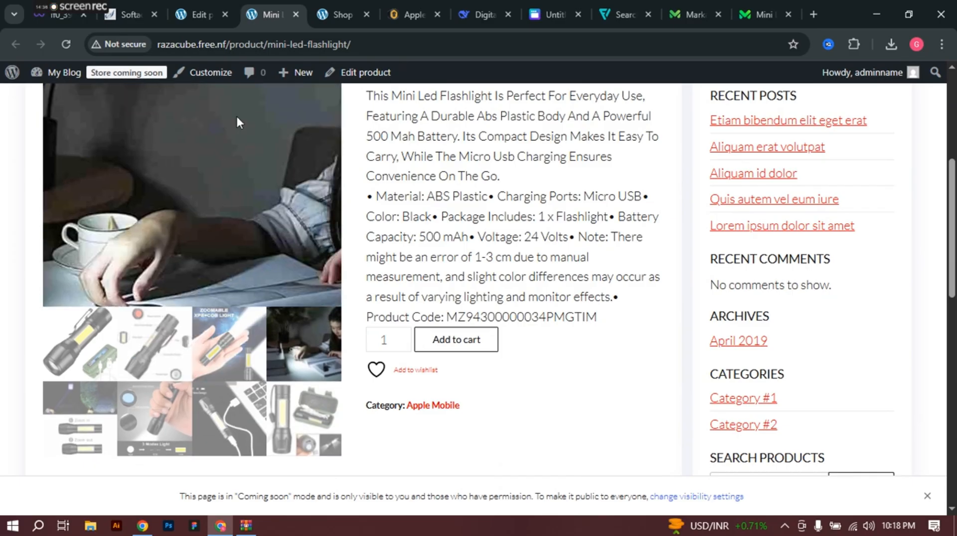
{"action": "scroll", "coordinate": [279, 215], "scroll_direction": "up", "scroll_amount": 2}
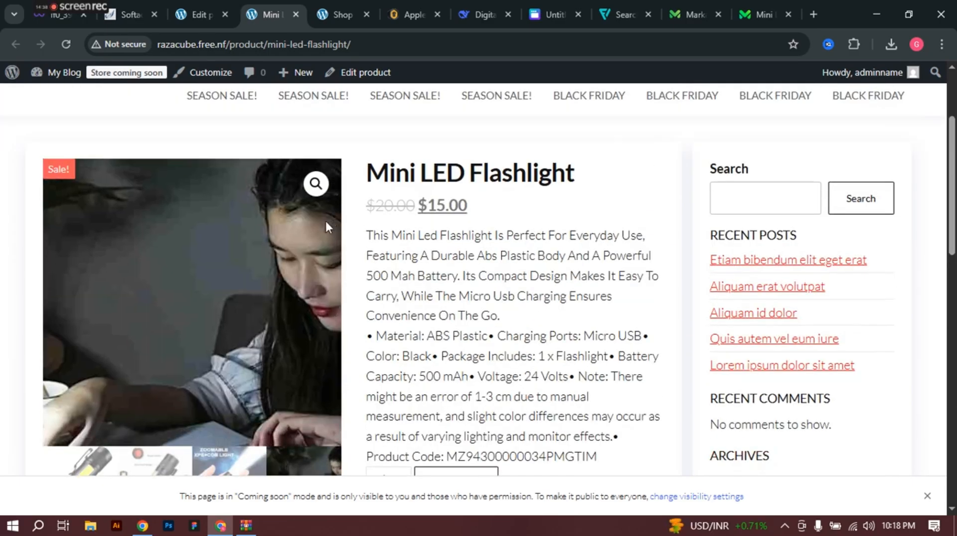
{"action": "scroll", "coordinate": [474, 216], "scroll_direction": "down", "scroll_amount": 5}
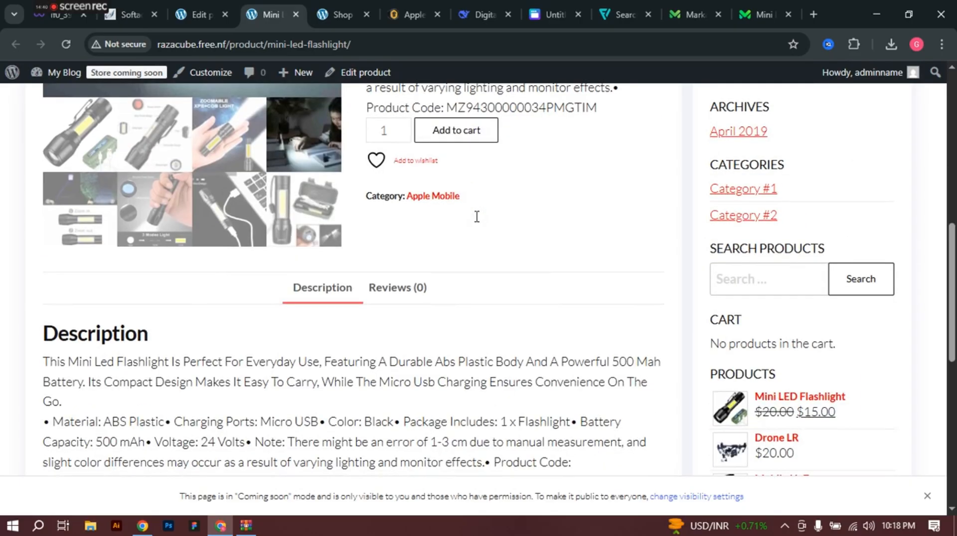
{"action": "scroll", "coordinate": [623, 247], "scroll_direction": "up", "scroll_amount": 8}
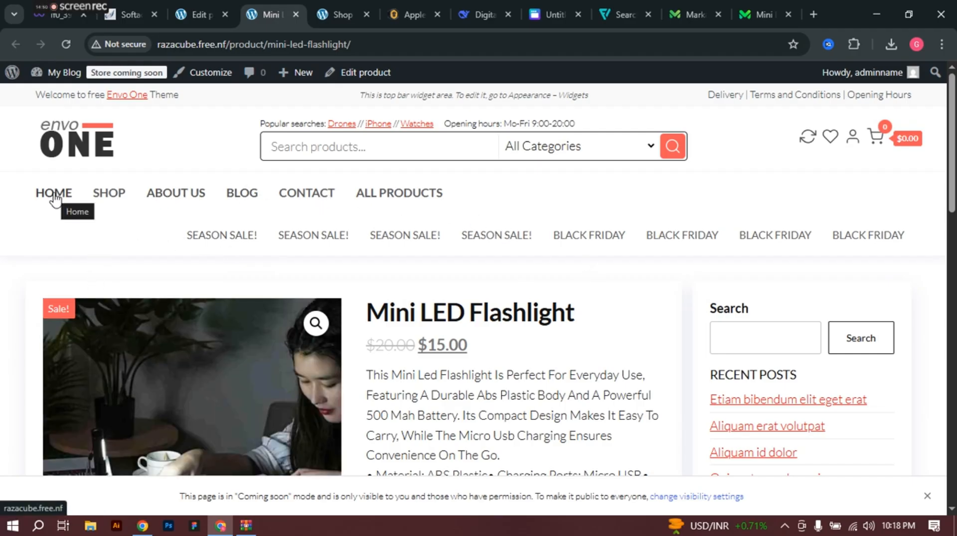
Step: Browse the ALL PRODUCTS listing on the Category #1 page
{"action": "left_click", "coordinate": [398, 193]}
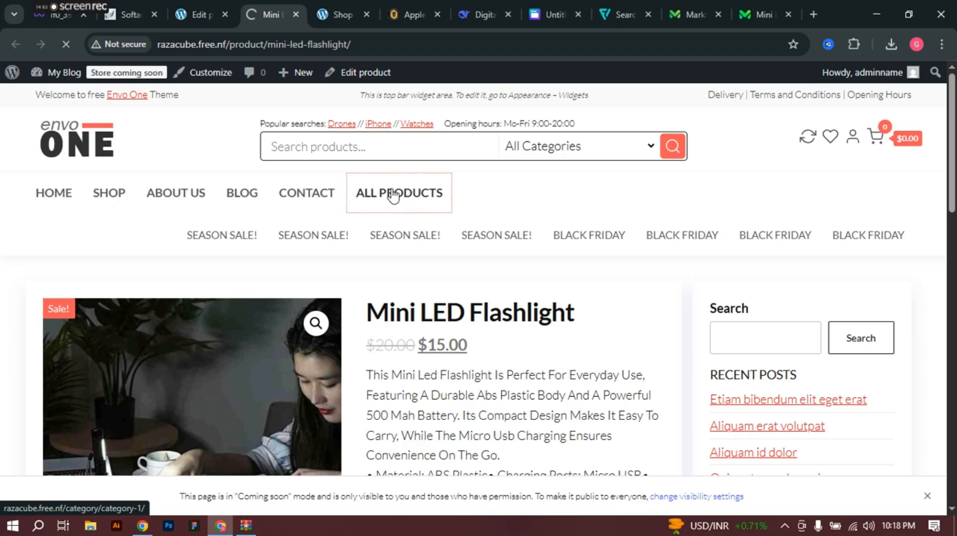
{"action": "scroll", "coordinate": [384, 257], "scroll_direction": "down", "scroll_amount": 6}
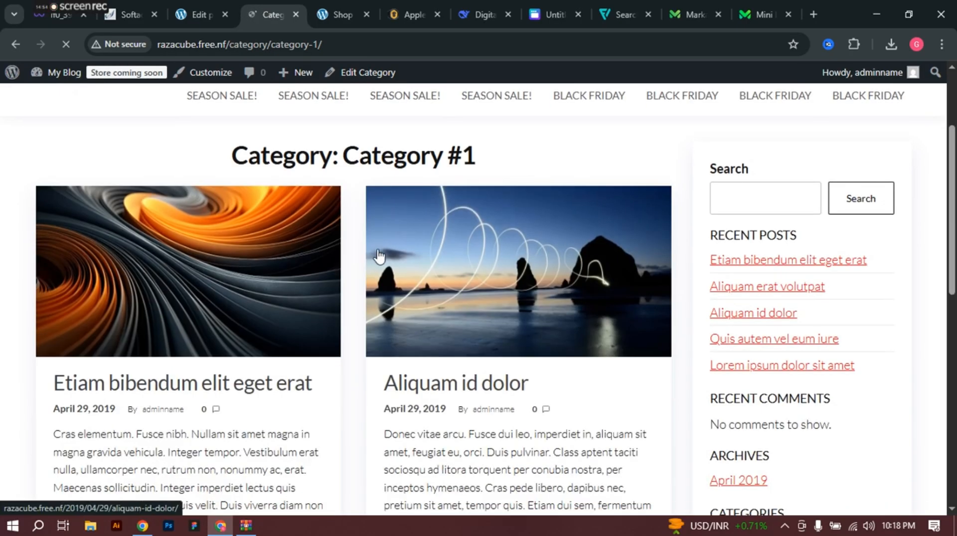
{"action": "scroll", "coordinate": [390, 258], "scroll_direction": "down", "scroll_amount": 4}
{"action": "scroll", "coordinate": [391, 259], "scroll_direction": "up", "scroll_amount": 7}
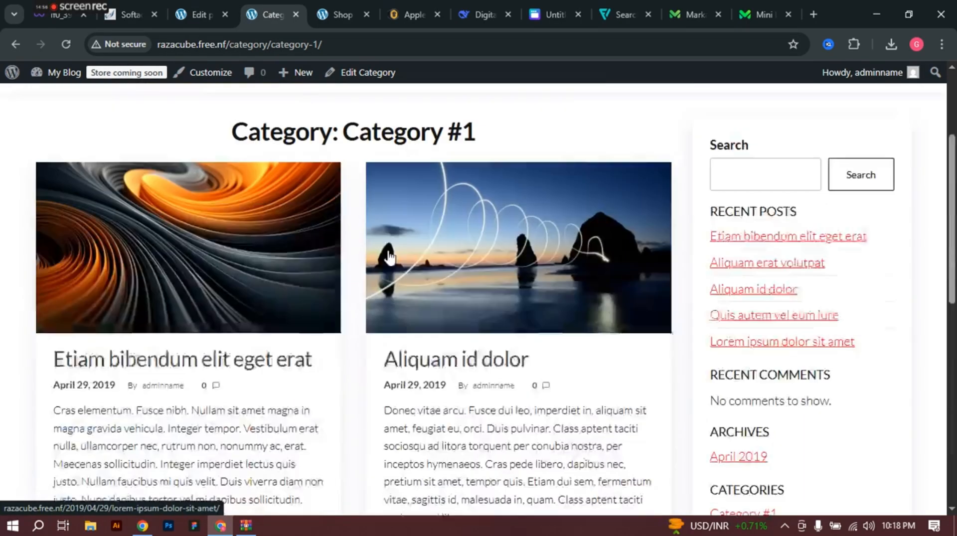
{"action": "scroll", "coordinate": [772, 199], "scroll_direction": "down", "scroll_amount": 1}
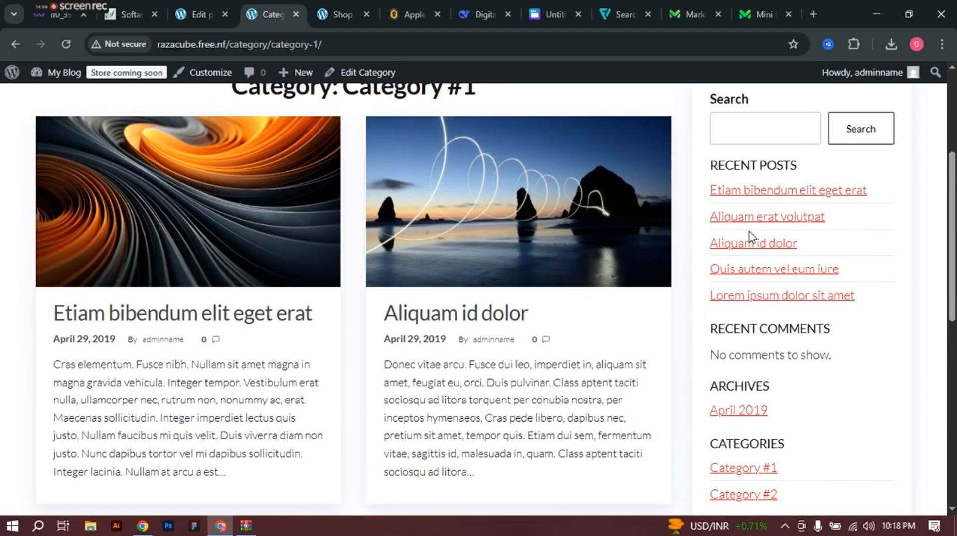
{"action": "scroll", "coordinate": [751, 237], "scroll_direction": "down", "scroll_amount": 3}
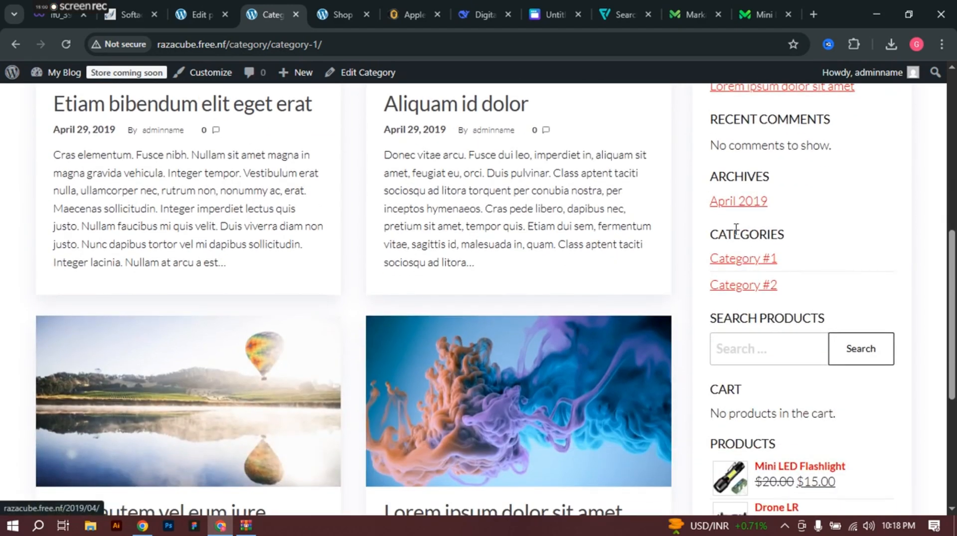
{"action": "scroll", "coordinate": [737, 267], "scroll_direction": "down", "scroll_amount": 5}
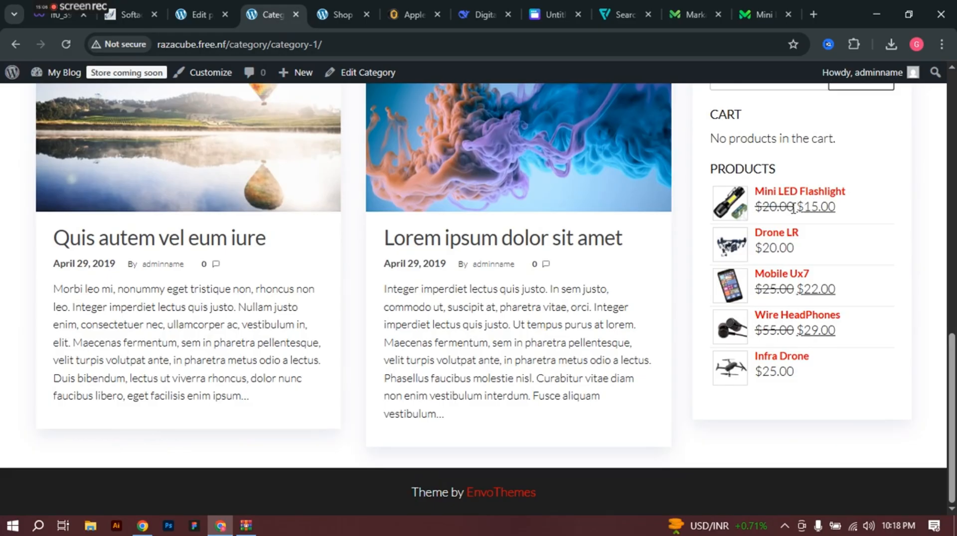
{"action": "scroll", "coordinate": [779, 213], "scroll_direction": "up", "scroll_amount": 10}
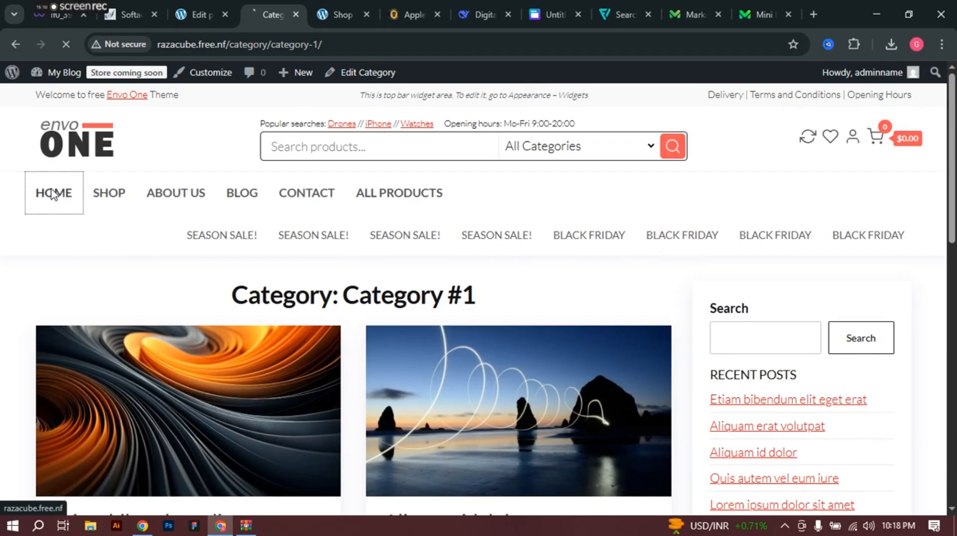
Step: Open SHOP and scroll to the Mini LED Flashlight with its Sale badge at $15.00
{"action": "left_click", "coordinate": [114, 195]}
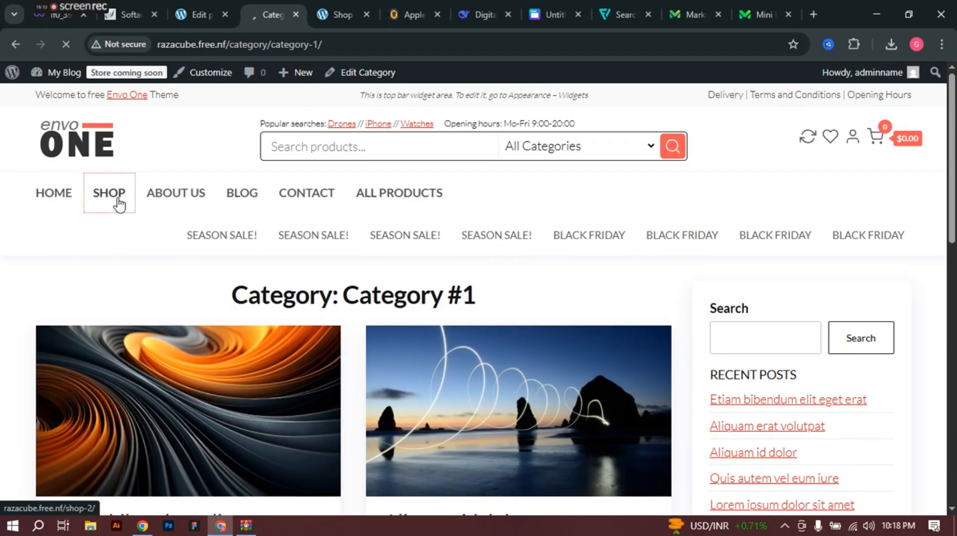
{"action": "scroll", "coordinate": [886, 312], "scroll_direction": "down", "scroll_amount": 6}
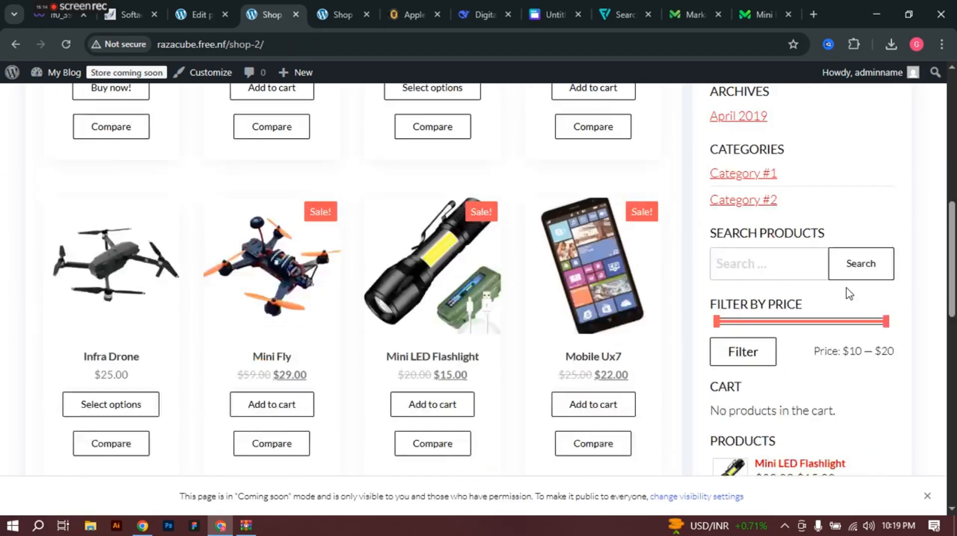
{"action": "scroll", "coordinate": [850, 294], "scroll_direction": "down", "scroll_amount": 2}
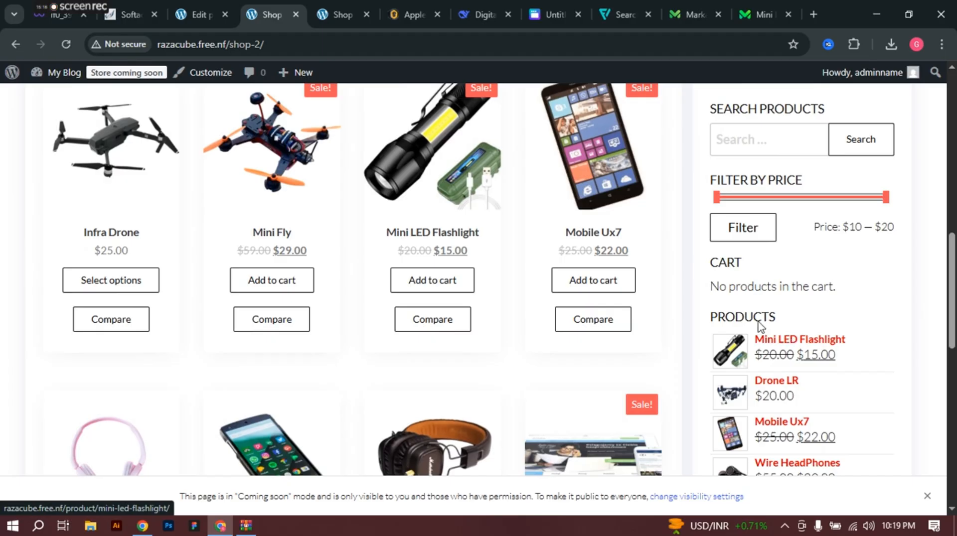
Step: Open the Mini LED Flashlight product page from the Shop grid and scroll through it
{"action": "left_click", "coordinate": [800, 341]}
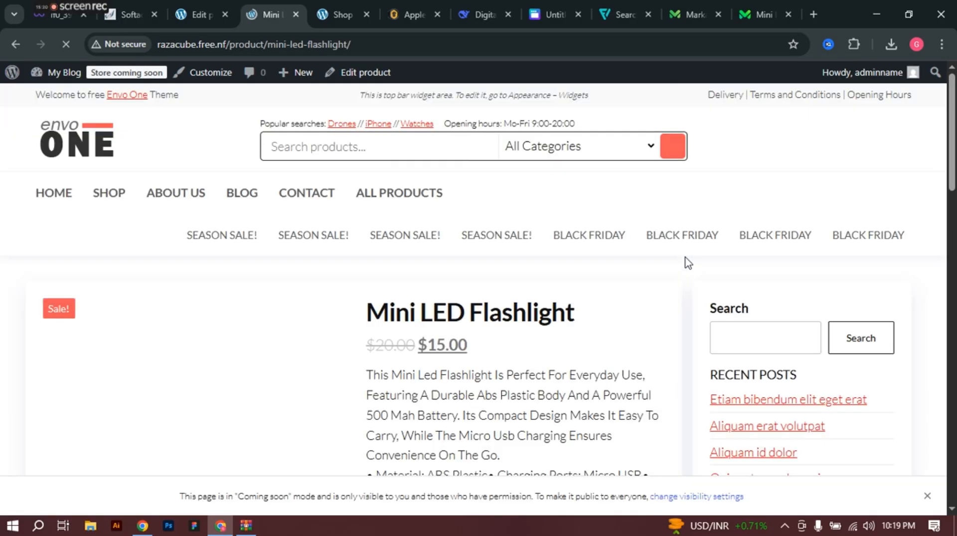
{"action": "scroll", "coordinate": [299, 288], "scroll_direction": "down", "scroll_amount": 3}
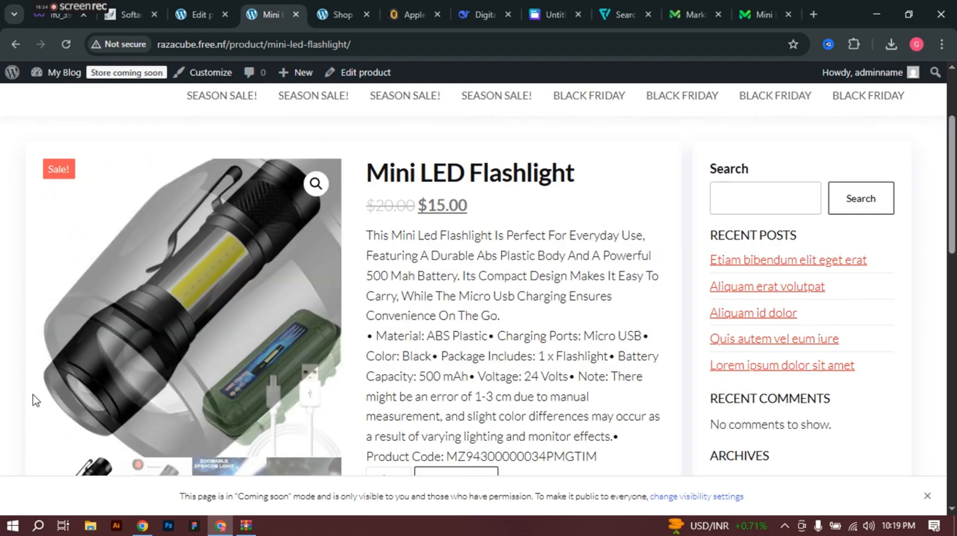
{"action": "scroll", "coordinate": [280, 299], "scroll_direction": "down", "scroll_amount": 4}
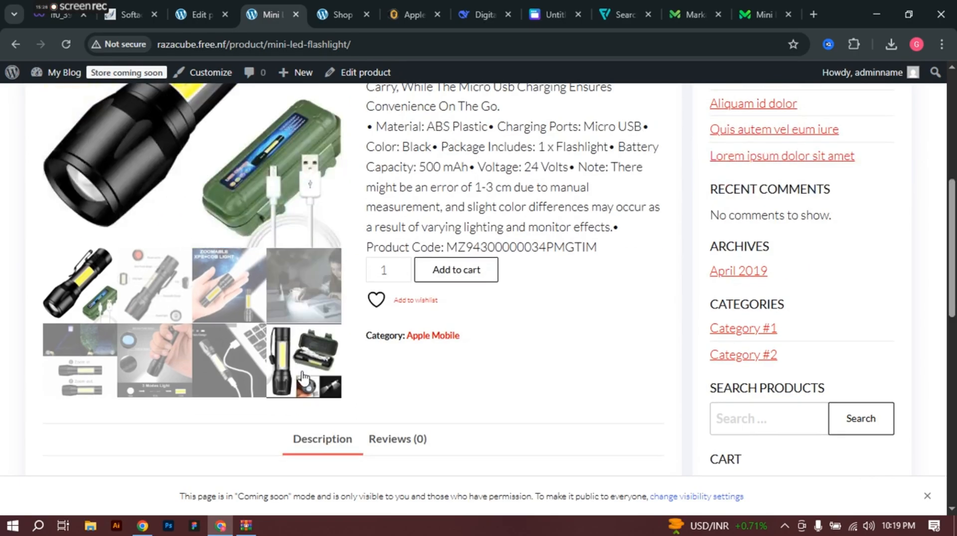
{"action": "scroll", "coordinate": [304, 276], "scroll_direction": "up", "scroll_amount": 3}
{"action": "scroll", "coordinate": [304, 277], "scroll_direction": "up", "scroll_amount": 1}
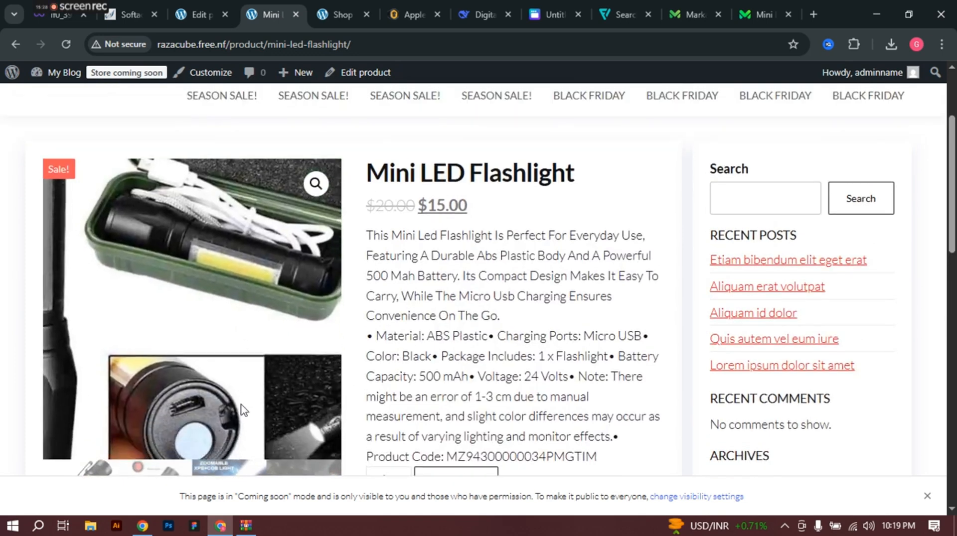
{"action": "scroll", "coordinate": [513, 362], "scroll_direction": "down", "scroll_amount": 2}
{"action": "scroll", "coordinate": [514, 362], "scroll_direction": "down", "scroll_amount": 3}
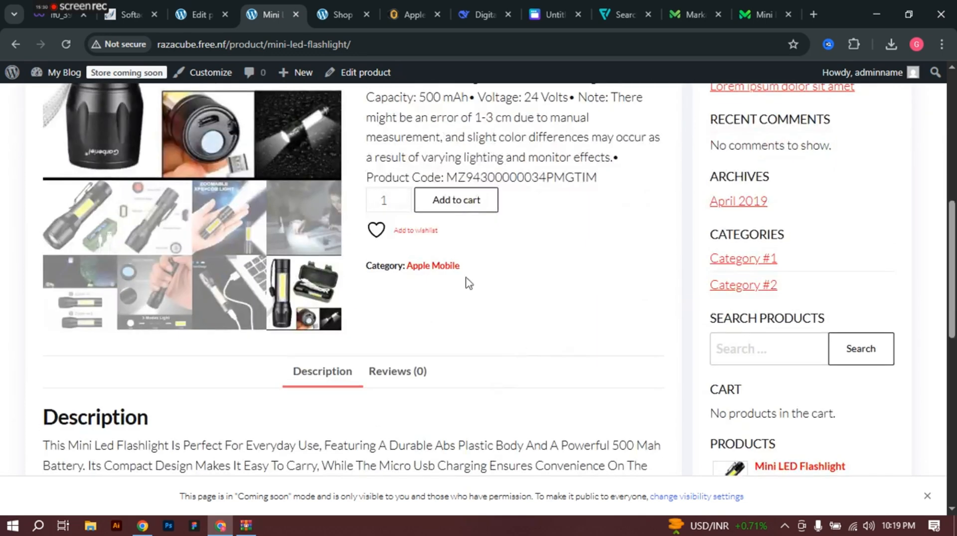
{"action": "scroll", "coordinate": [463, 213], "scroll_direction": "down", "scroll_amount": 3}
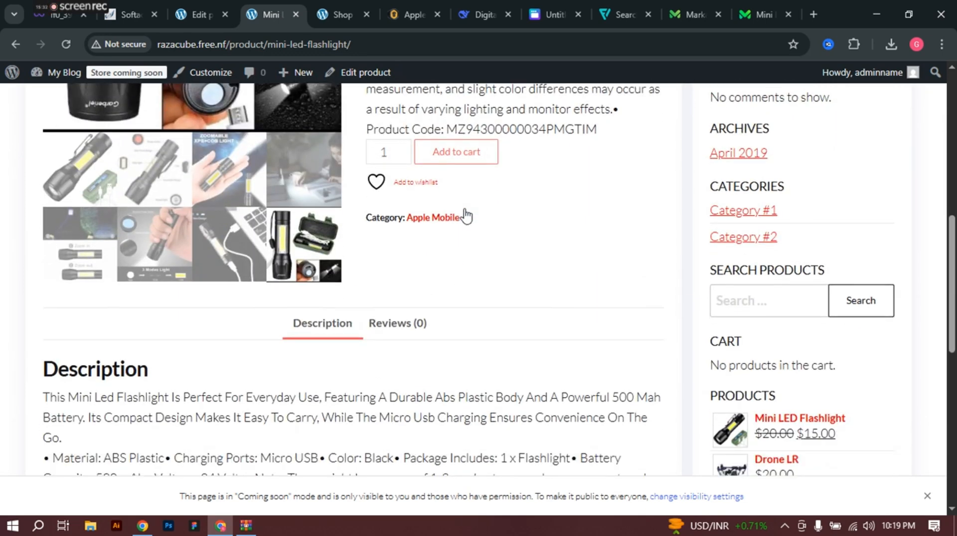
Step: On the Reviews (0) tab, select a five-star rating in the review form
{"action": "left_click", "coordinate": [404, 238]}
{"action": "scroll", "coordinate": [388, 248], "scroll_direction": "down", "scroll_amount": 3}
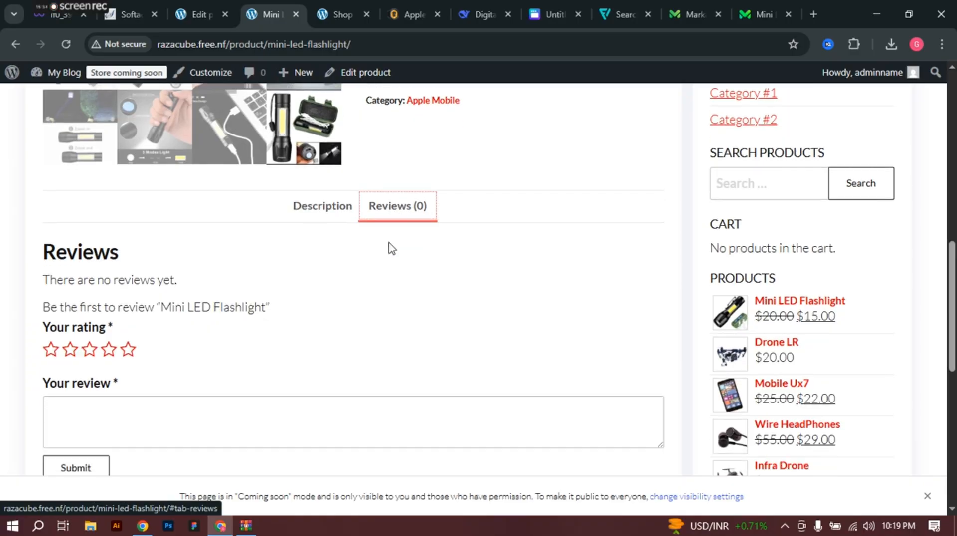
{"action": "left_click", "coordinate": [129, 235]}
{"action": "left_click", "coordinate": [128, 240]}
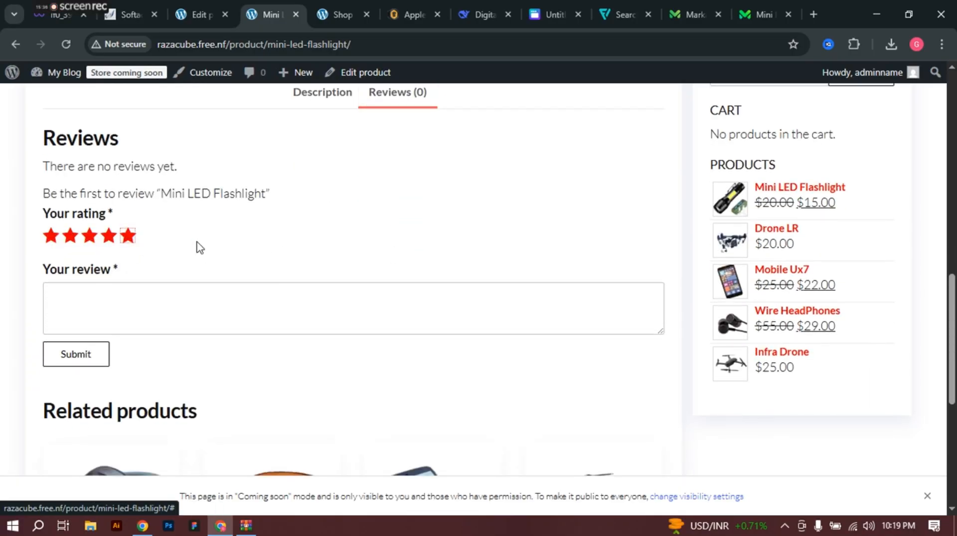
{"action": "scroll", "coordinate": [250, 303], "scroll_direction": "down", "scroll_amount": 7}
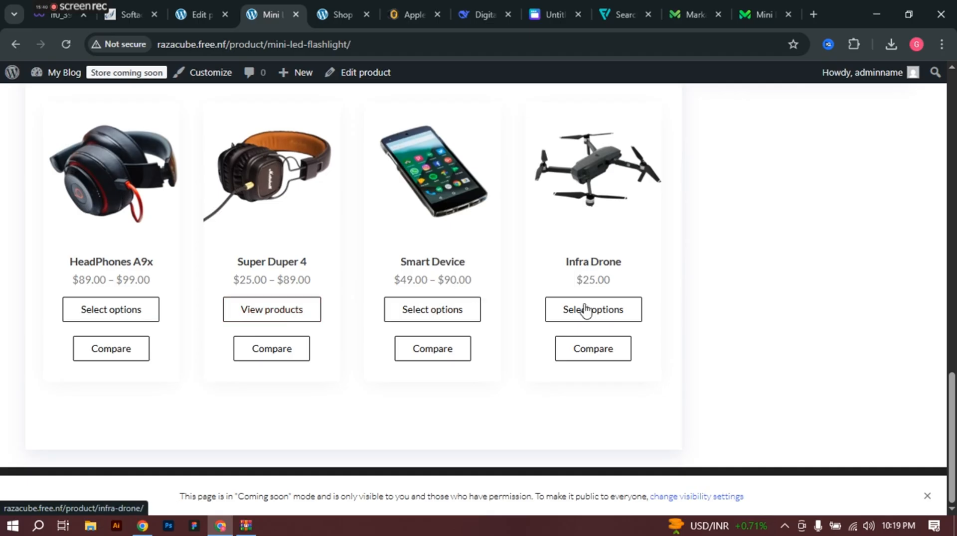
{"action": "scroll", "coordinate": [395, 331], "scroll_direction": "up", "scroll_amount": 15}
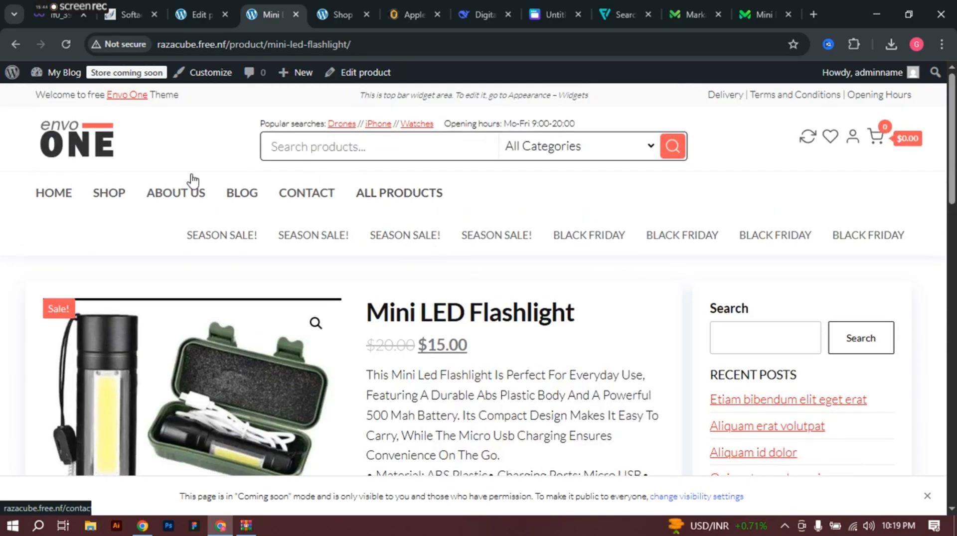
Step: Go to the store's HOME page and scroll through it
{"action": "left_click", "coordinate": [56, 198]}
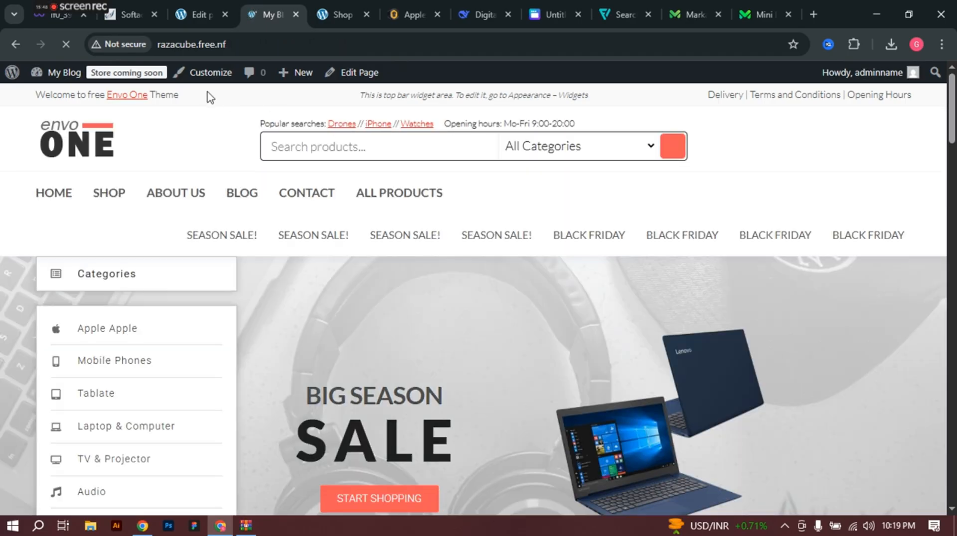
{"action": "scroll", "coordinate": [539, 329], "scroll_direction": "down", "scroll_amount": 15}
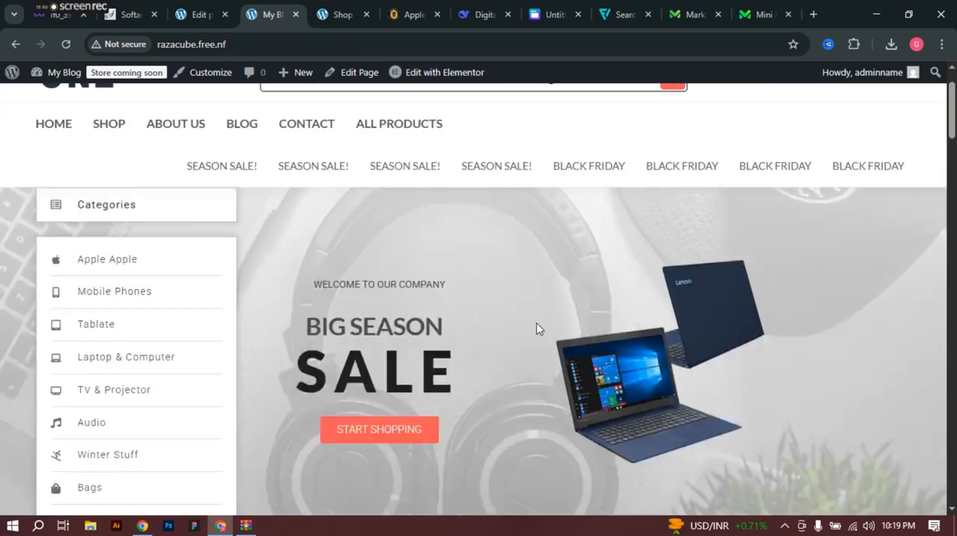
{"action": "scroll", "coordinate": [483, 463], "scroll_direction": "down", "scroll_amount": 15}
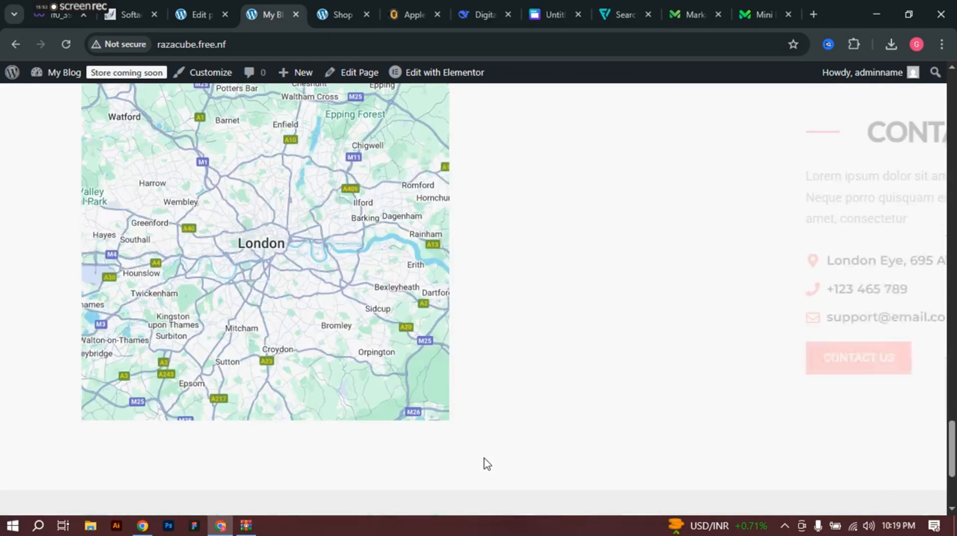
{"action": "scroll", "coordinate": [486, 463], "scroll_direction": "up", "scroll_amount": 20}
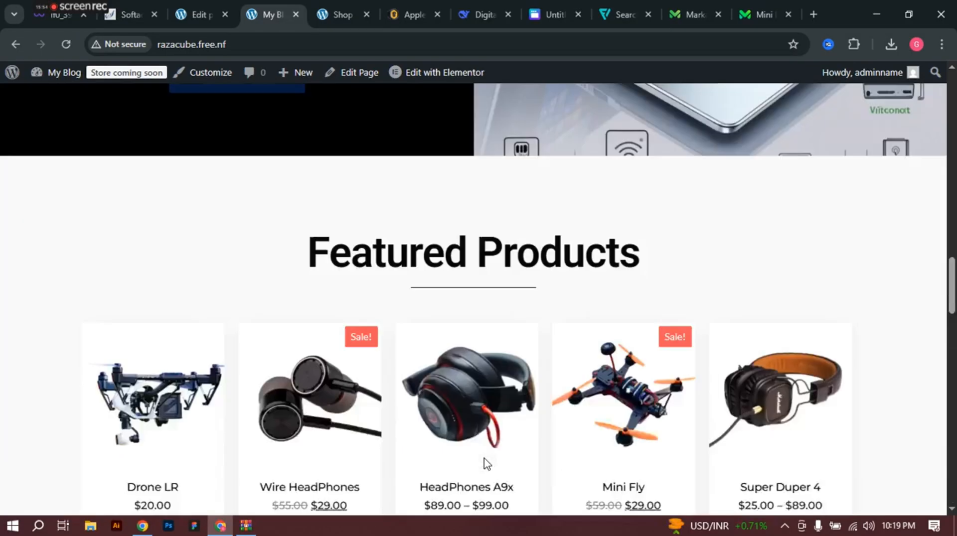
{"action": "scroll", "coordinate": [486, 464], "scroll_direction": "up", "scroll_amount": 2}
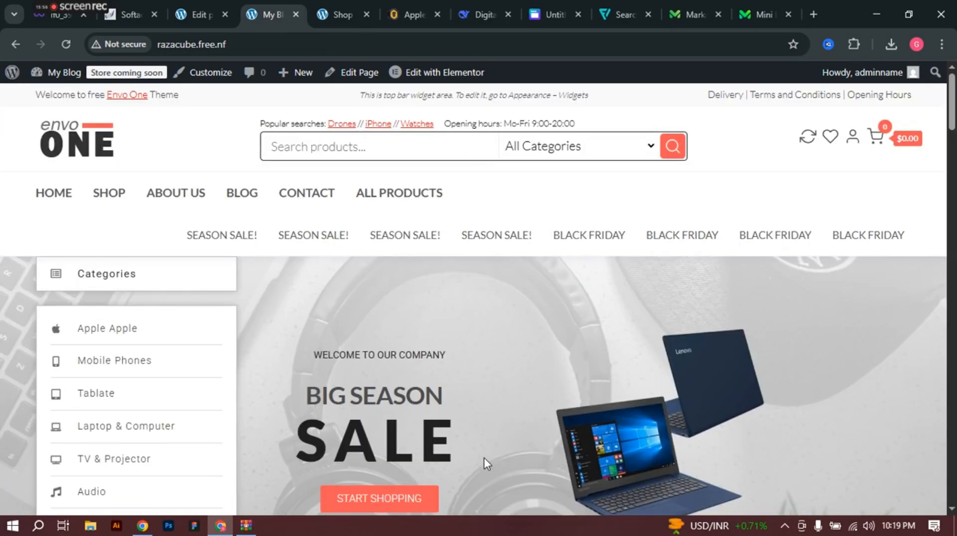
Step: Open the admin bar's Customize link in a new tab to view the theme Customizer
{"action": "right_click", "coordinate": [205, 77]}
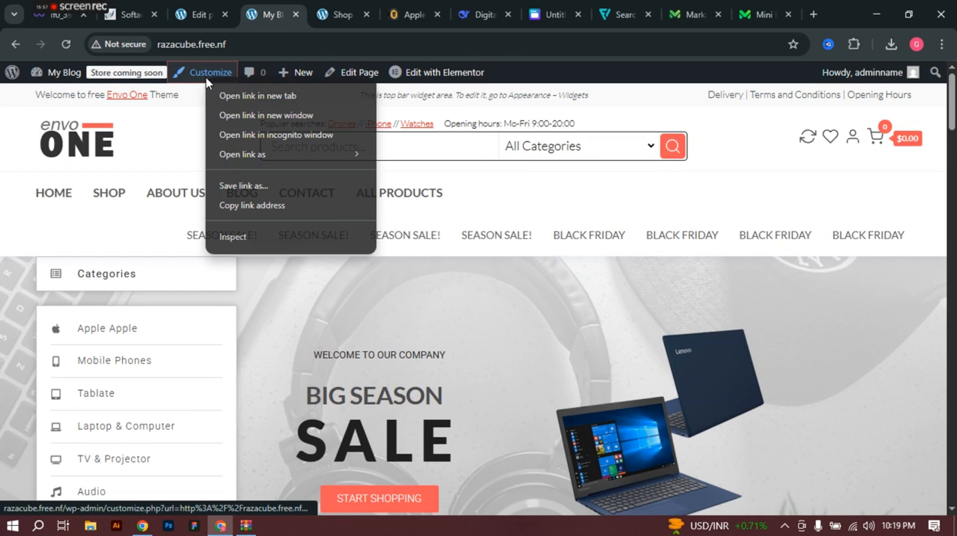
{"action": "left_click", "coordinate": [234, 91]}
{"action": "left_click", "coordinate": [325, 4]}
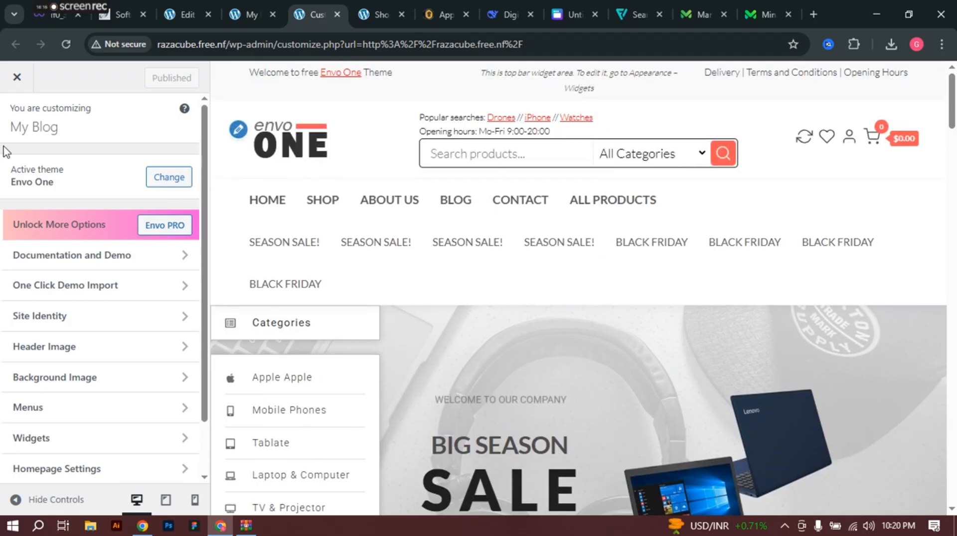
Step: From the product edit tab, open Appearance > Menus and view all available Categories
{"action": "left_click", "coordinate": [253, 7]}
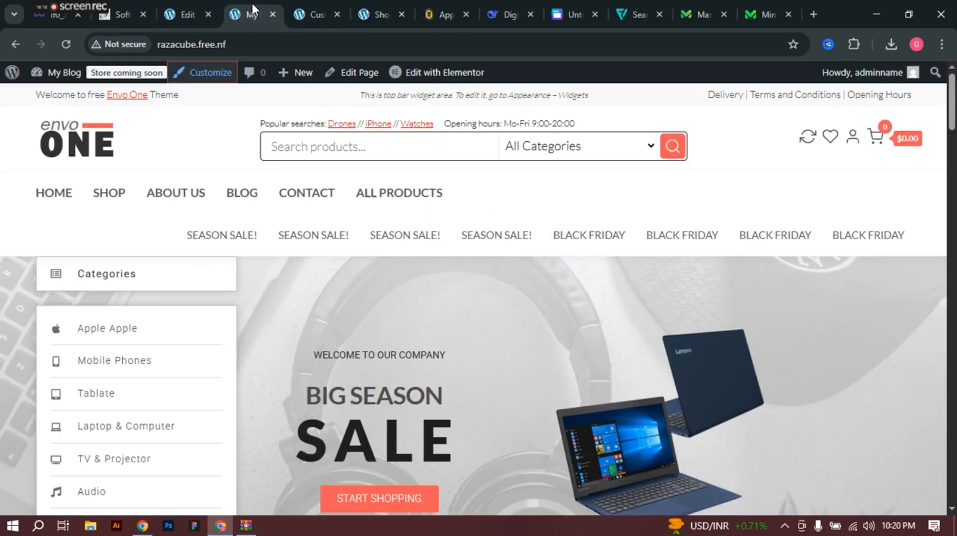
{"action": "left_click", "coordinate": [187, 14]}
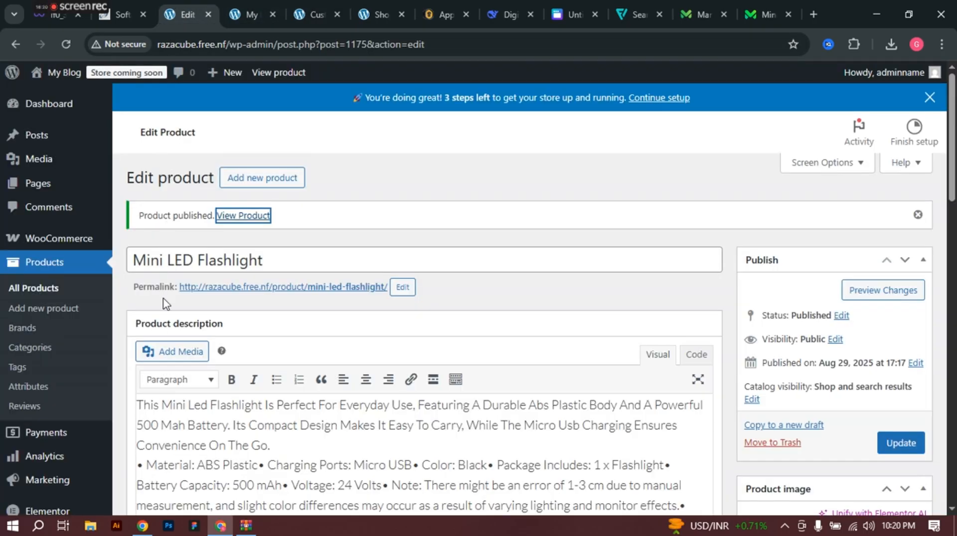
{"action": "scroll", "coordinate": [78, 369], "scroll_direction": "down", "scroll_amount": 10}
{"action": "mouse_move", "coordinate": [64, 325]}
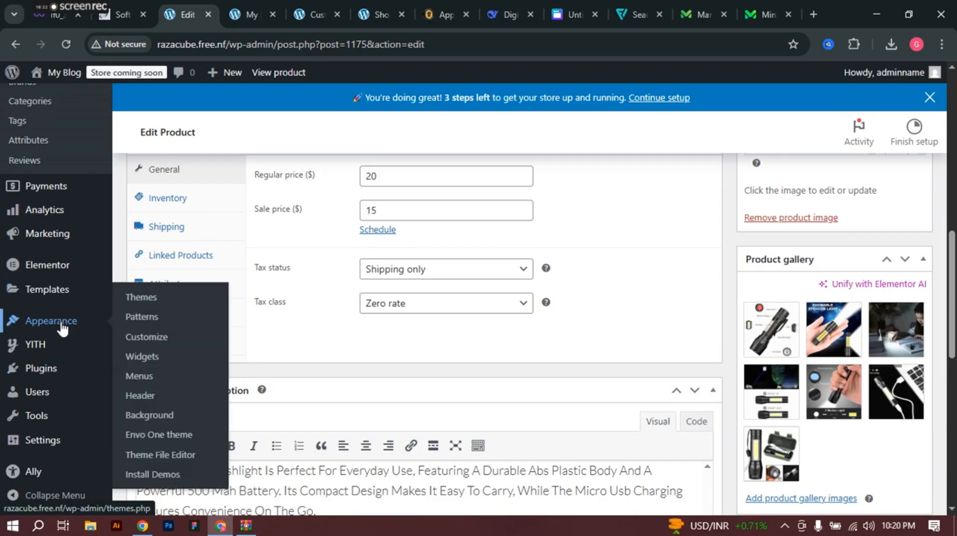
{"action": "left_click", "coordinate": [139, 378]}
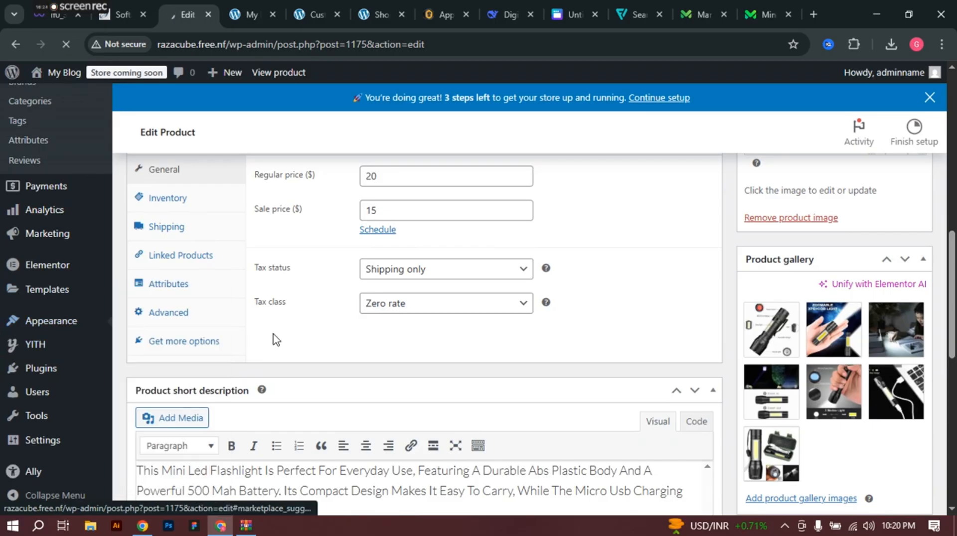
{"action": "scroll", "coordinate": [264, 349], "scroll_direction": "down", "scroll_amount": 6}
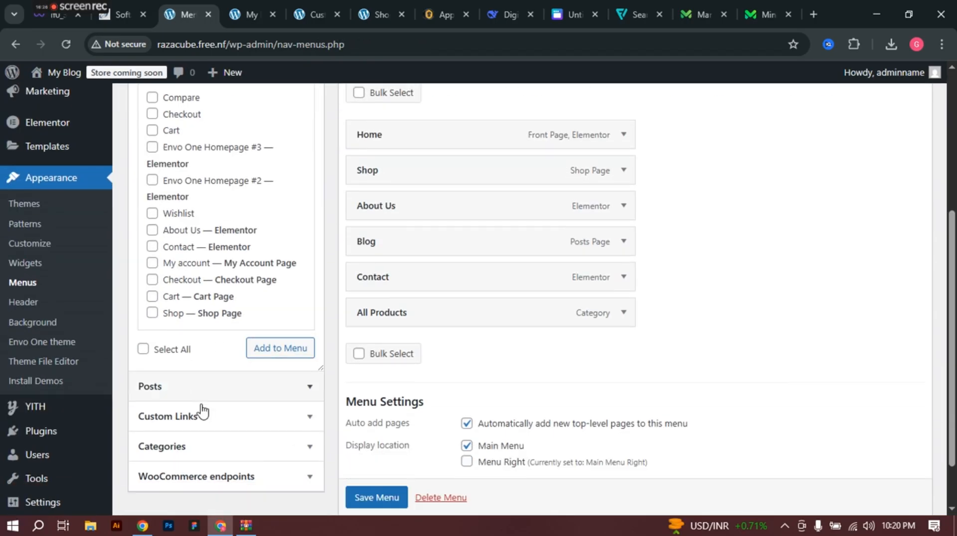
{"action": "left_click", "coordinate": [216, 387]}
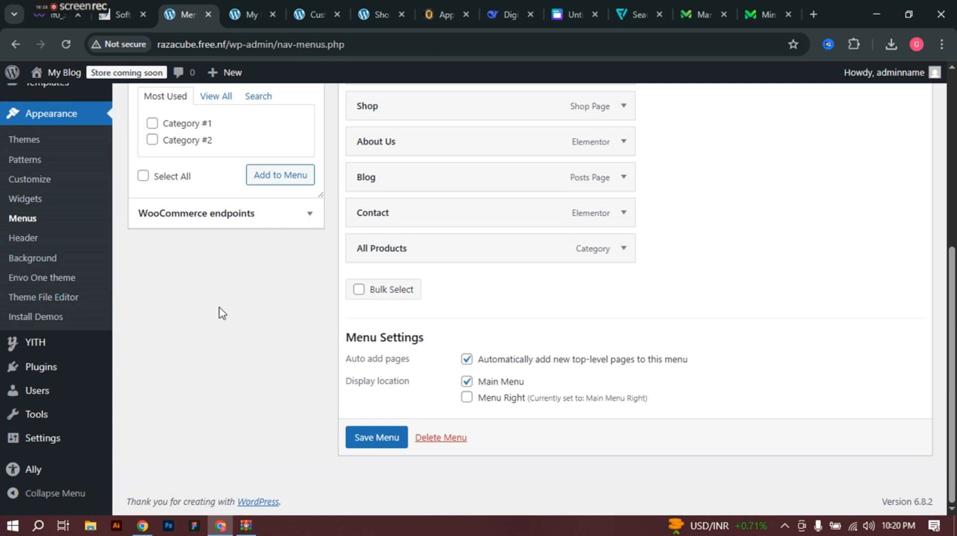
{"action": "scroll", "coordinate": [218, 299], "scroll_direction": "up", "scroll_amount": 2}
{"action": "left_click", "coordinate": [212, 168]}
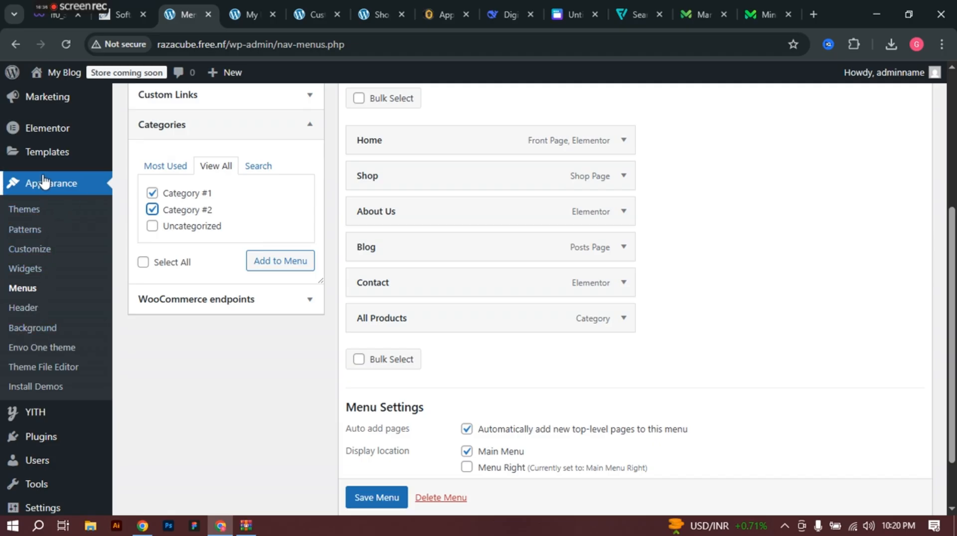
Step: Go to the Products > Categories page
{"action": "scroll", "coordinate": [44, 182], "scroll_direction": "up", "scroll_amount": 2}
{"action": "mouse_move", "coordinate": [59, 103]}
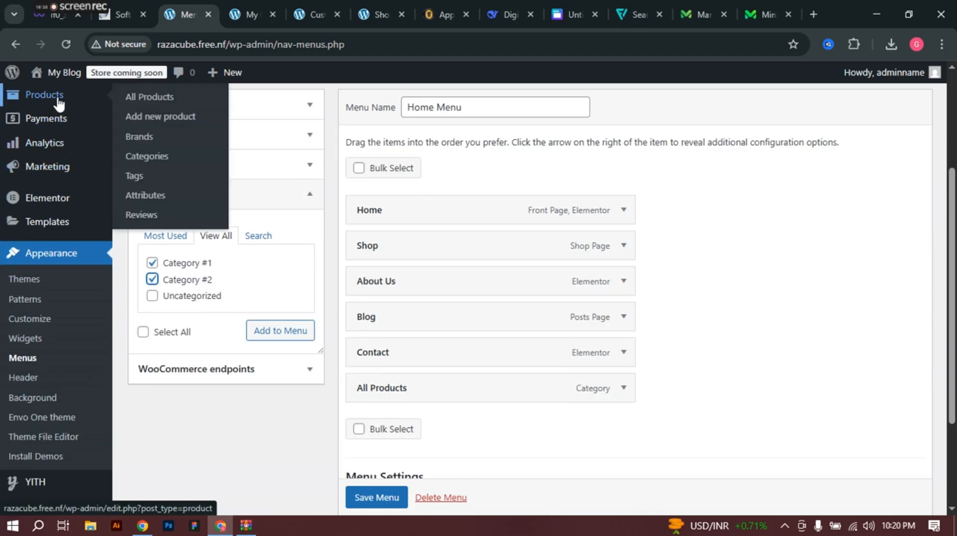
{"action": "left_click", "coordinate": [158, 159]}
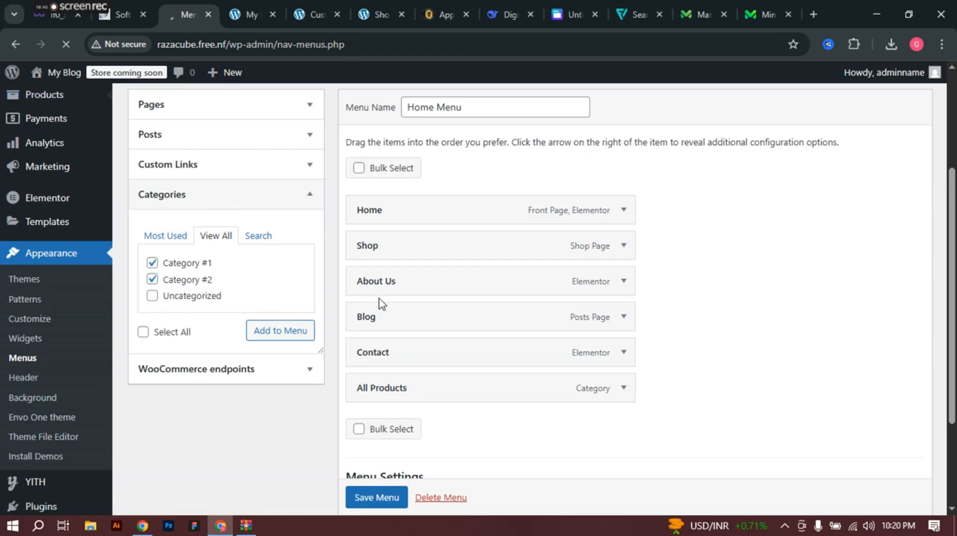
Step: Edit Apple Mobile with parent Uncategorized and display type Default, then update it
{"action": "scroll", "coordinate": [643, 319], "scroll_direction": "down", "scroll_amount": 3}
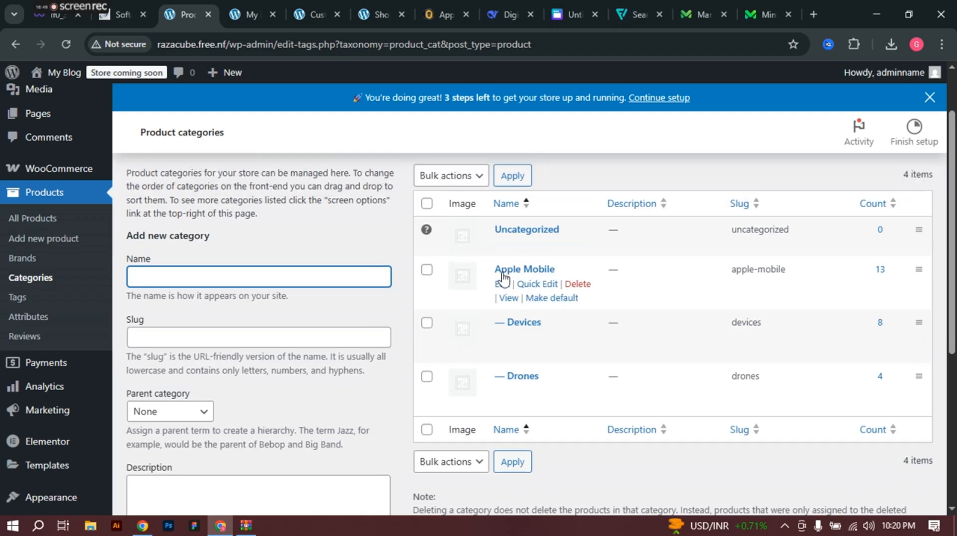
{"action": "left_click", "coordinate": [502, 284]}
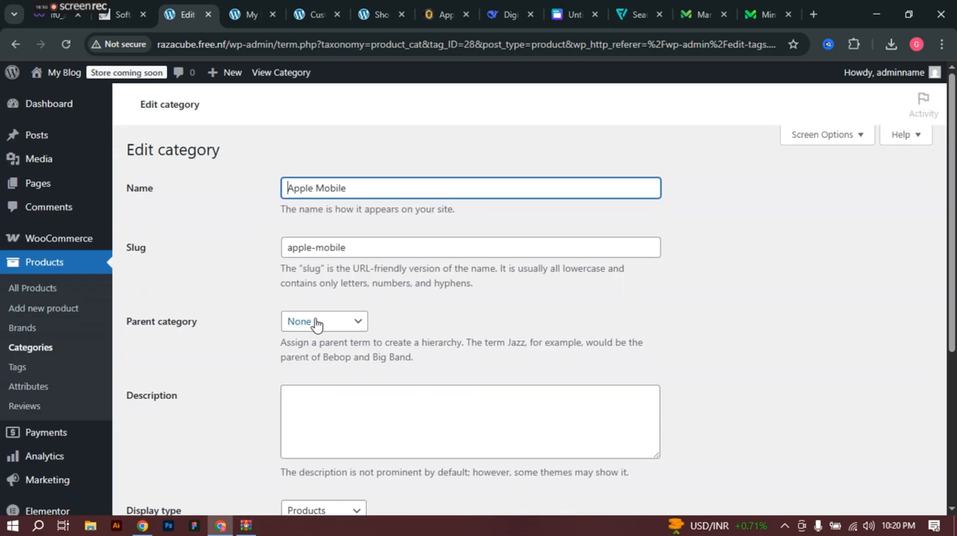
{"action": "left_click", "coordinate": [317, 324]}
{"action": "left_click", "coordinate": [318, 360]}
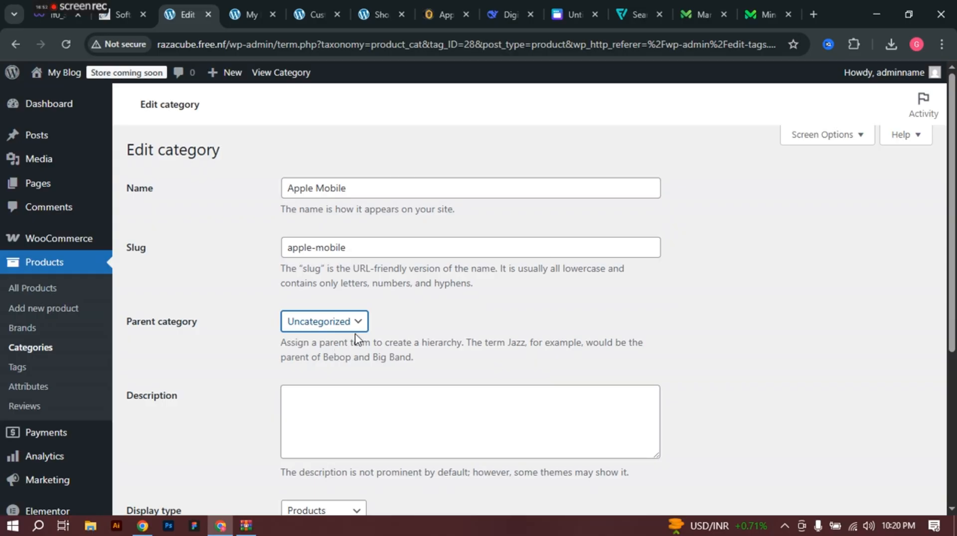
{"action": "scroll", "coordinate": [357, 341], "scroll_direction": "down", "scroll_amount": 3}
{"action": "scroll", "coordinate": [348, 312], "scroll_direction": "up", "scroll_amount": 2}
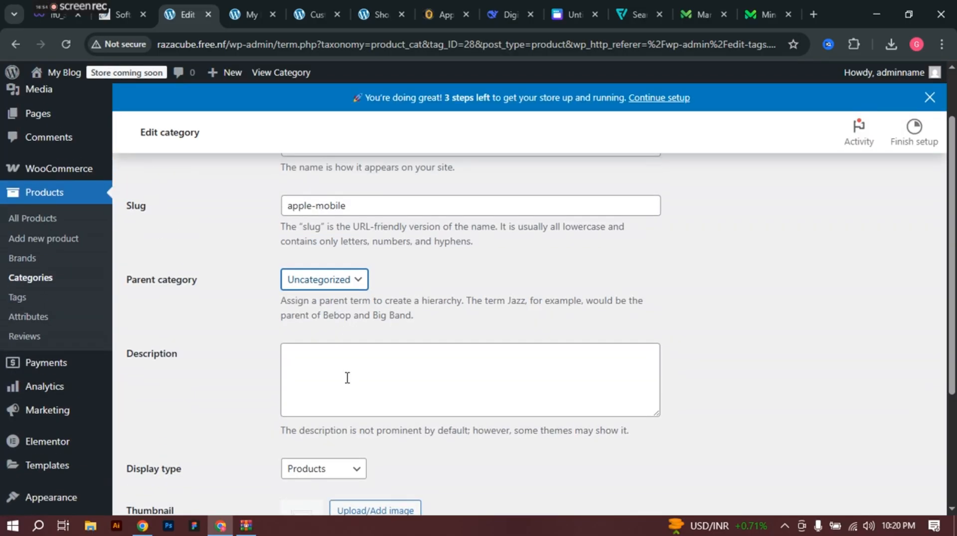
{"action": "scroll", "coordinate": [348, 378], "scroll_direction": "down", "scroll_amount": 3}
{"action": "left_click", "coordinate": [318, 331]}
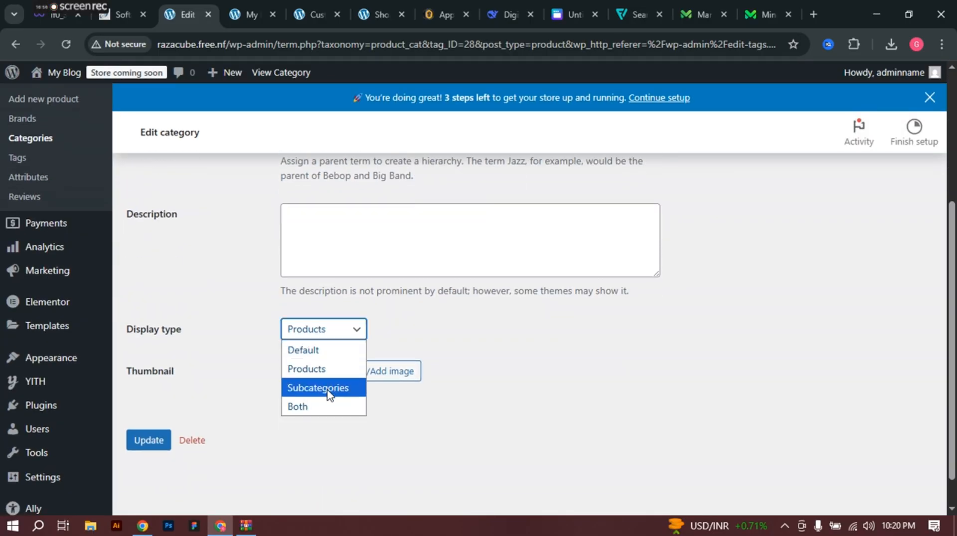
{"action": "left_click", "coordinate": [312, 351]}
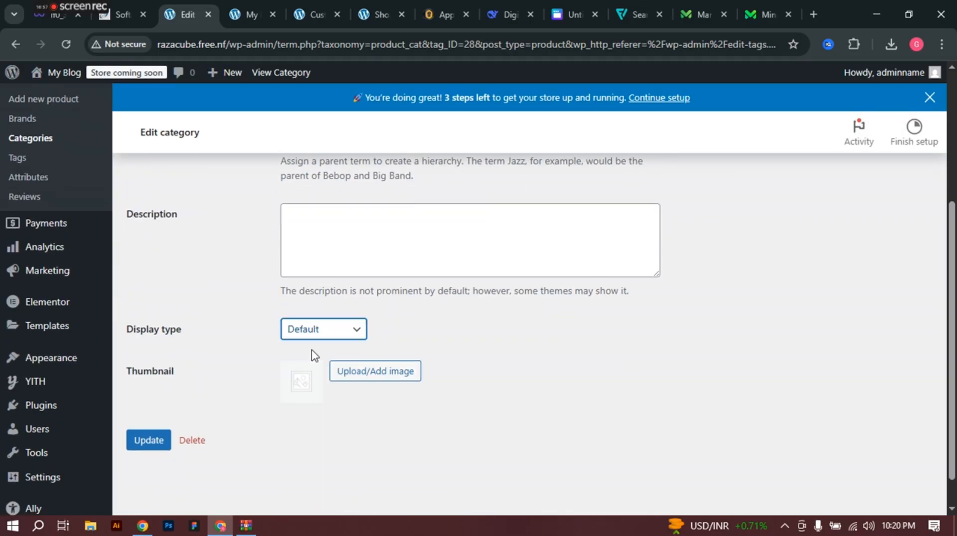
{"action": "left_click", "coordinate": [158, 441]}
Step: Change Apple Mobile's parent category to None and update again
{"action": "scroll", "coordinate": [317, 274], "scroll_direction": "up", "scroll_amount": 3}
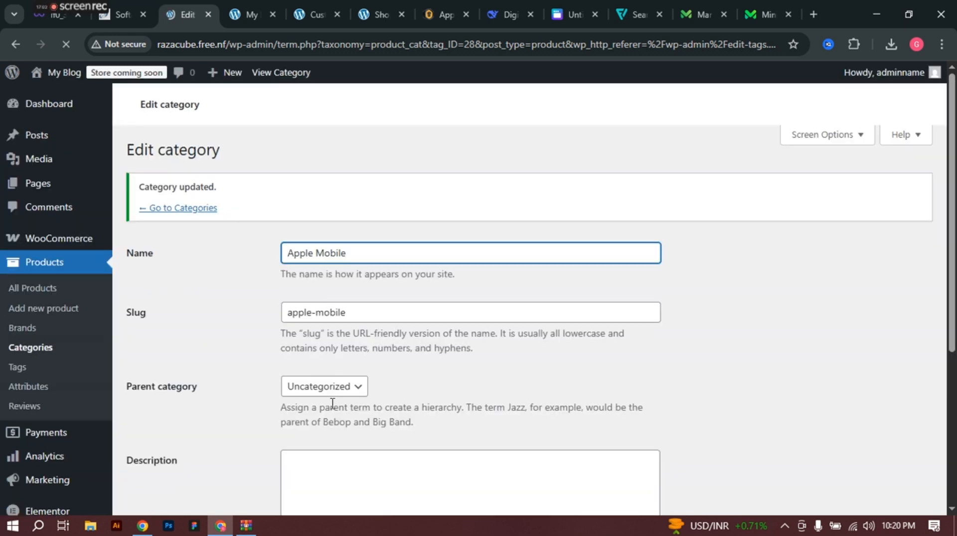
{"action": "left_click", "coordinate": [331, 393]}
{"action": "left_click", "coordinate": [323, 406]}
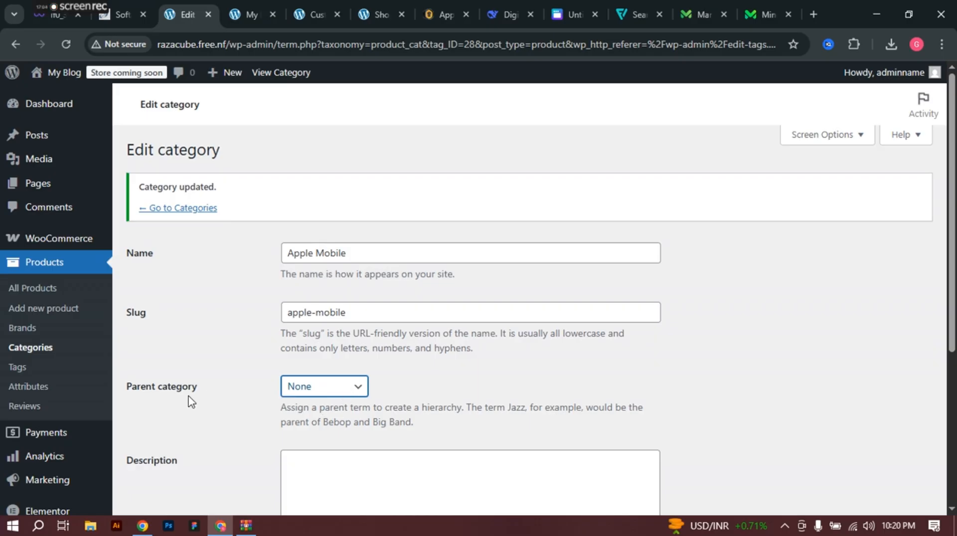
{"action": "scroll", "coordinate": [189, 401], "scroll_direction": "down", "scroll_amount": 5}
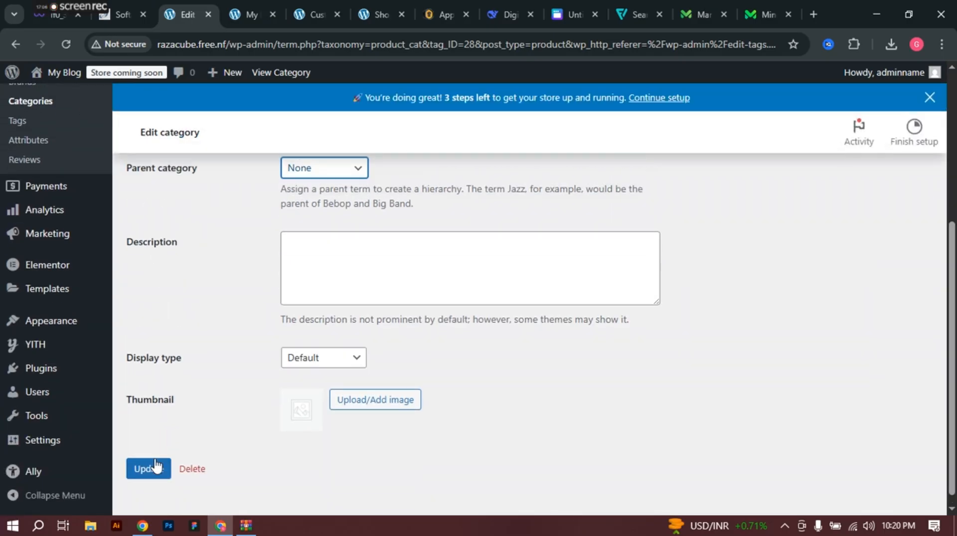
{"action": "left_click", "coordinate": [155, 469]}
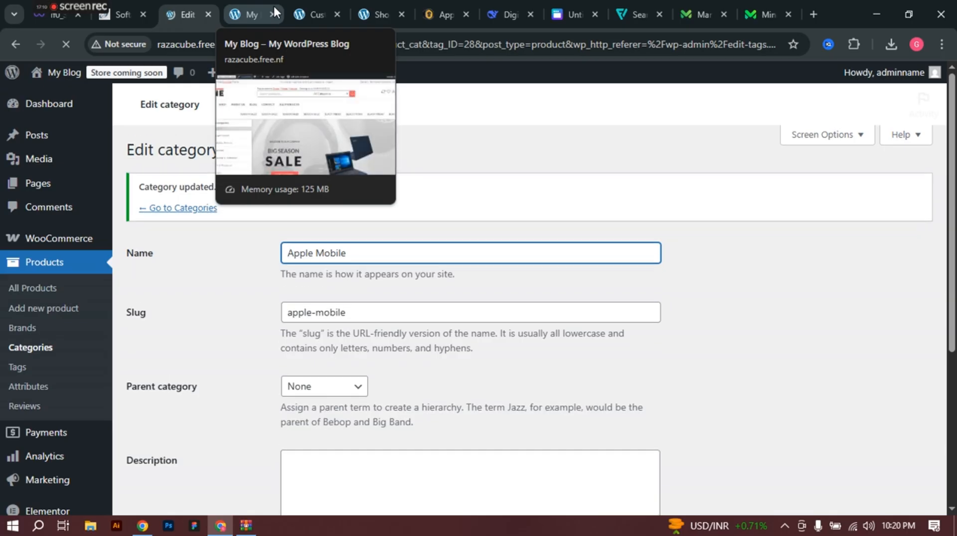
{"action": "scroll", "coordinate": [60, 389], "scroll_direction": "down", "scroll_amount": 4}
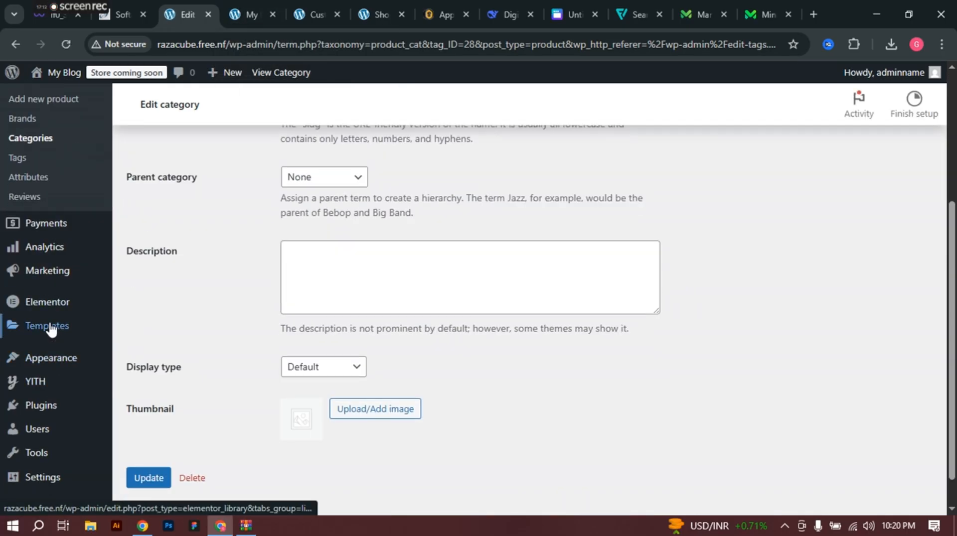
{"action": "mouse_move", "coordinate": [74, 364]}
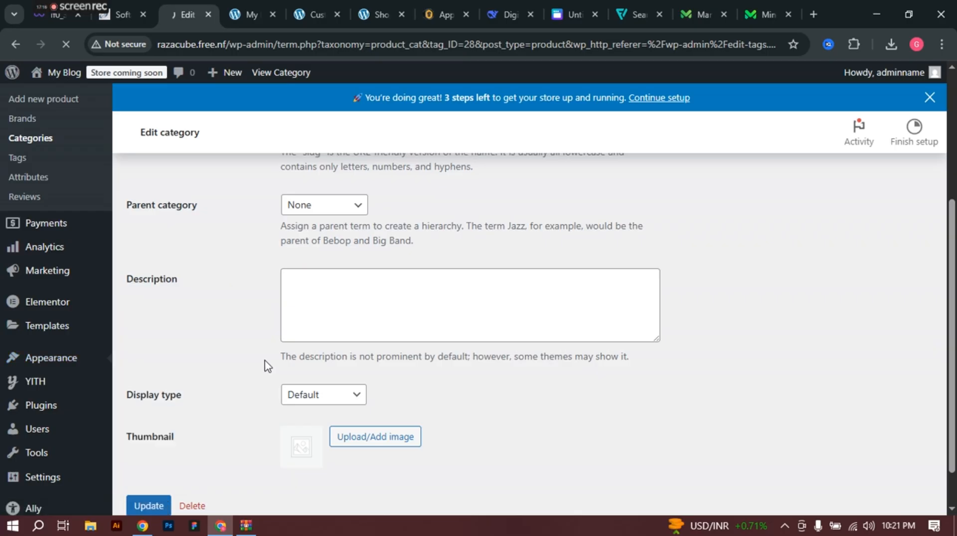
Step: List all Categories in the Add menu items panel and try its search
{"action": "scroll", "coordinate": [244, 344], "scroll_direction": "down", "scroll_amount": 5}
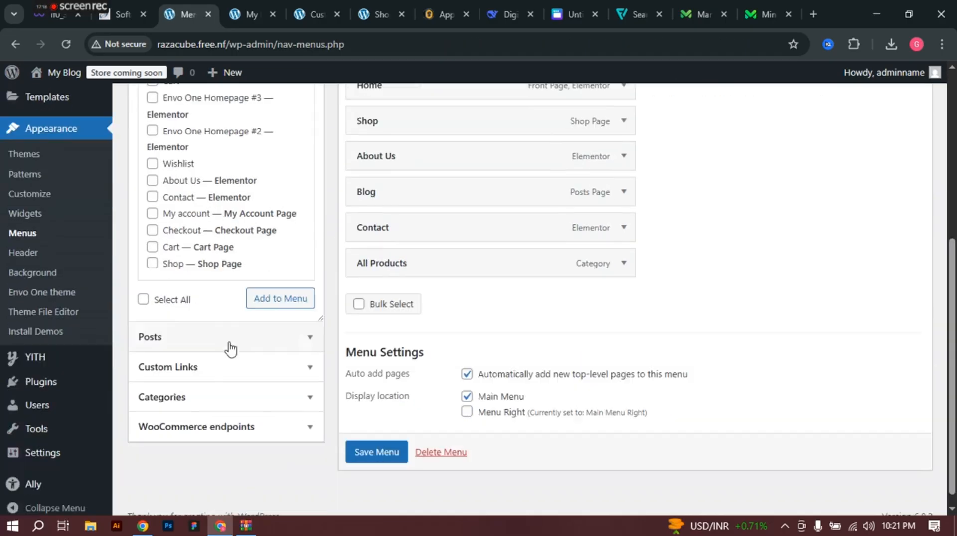
{"action": "left_click", "coordinate": [209, 380]}
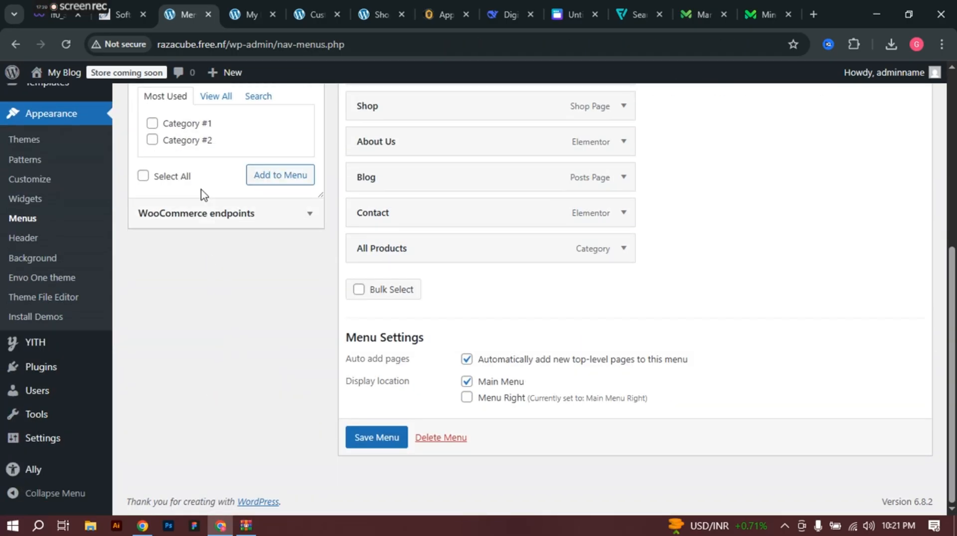
{"action": "left_click", "coordinate": [217, 98]}
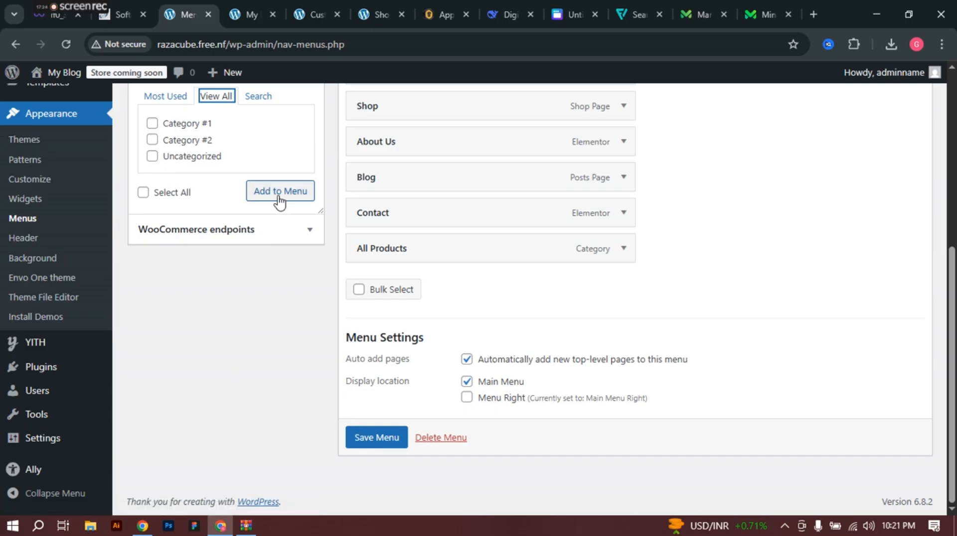
{"action": "scroll", "coordinate": [246, 202], "scroll_direction": "up", "scroll_amount": 2}
{"action": "left_click", "coordinate": [259, 168]}
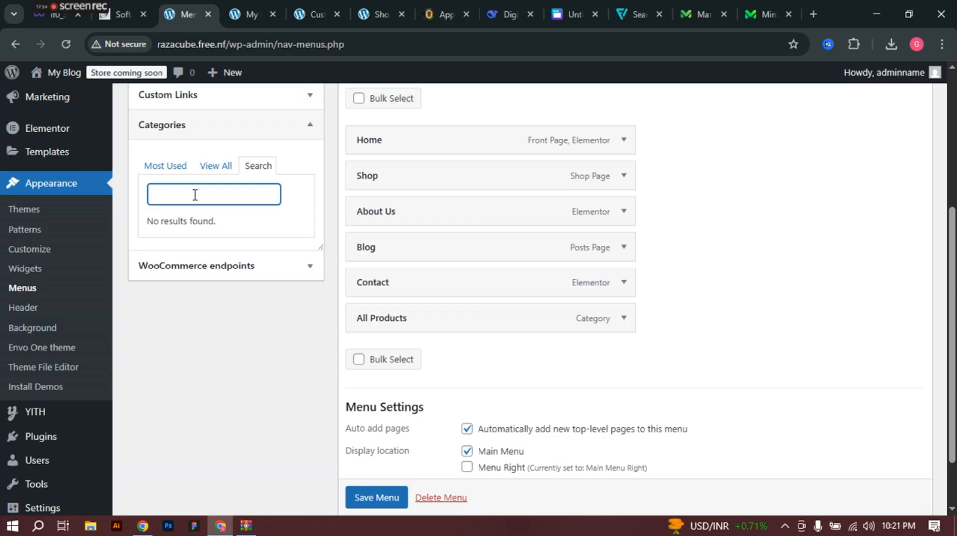
{"action": "scroll", "coordinate": [195, 195], "scroll_direction": "up", "scroll_amount": 3}
Step: Expand the Posts and Custom Links panels to see what they offer
{"action": "left_click", "coordinate": [243, 211]}
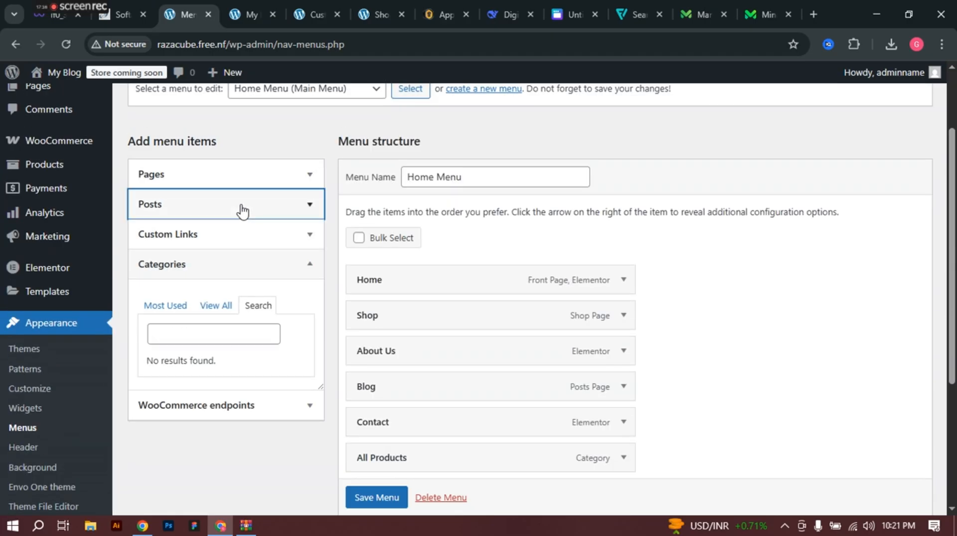
{"action": "scroll", "coordinate": [234, 286], "scroll_direction": "down", "scroll_amount": 2}
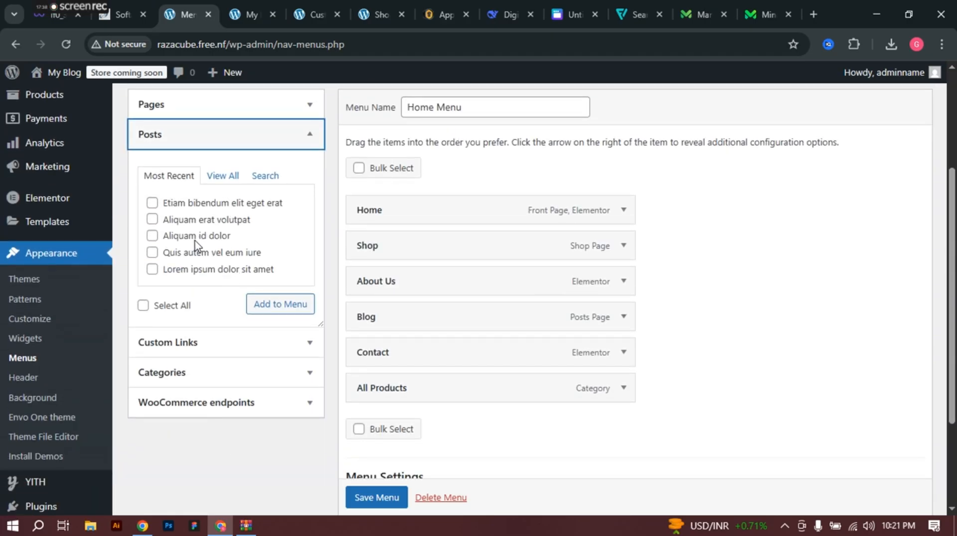
{"action": "scroll", "coordinate": [189, 233], "scroll_direction": "down", "scroll_amount": 2}
{"action": "left_click", "coordinate": [204, 274]}
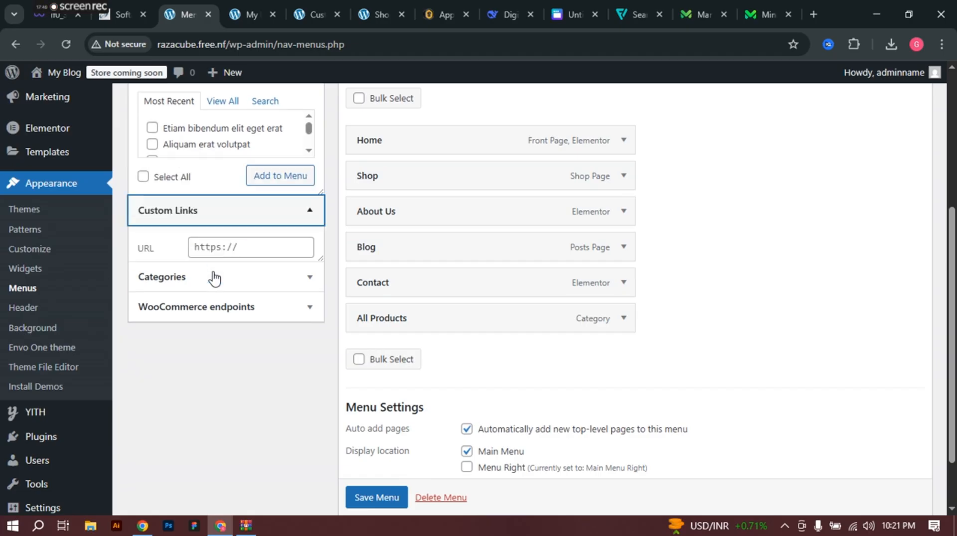
{"action": "scroll", "coordinate": [230, 202], "scroll_direction": "down", "scroll_amount": 2}
Step: Review the Categories panel again and the WooCommerce endpoints available for the menu
{"action": "left_click", "coordinate": [228, 177]}
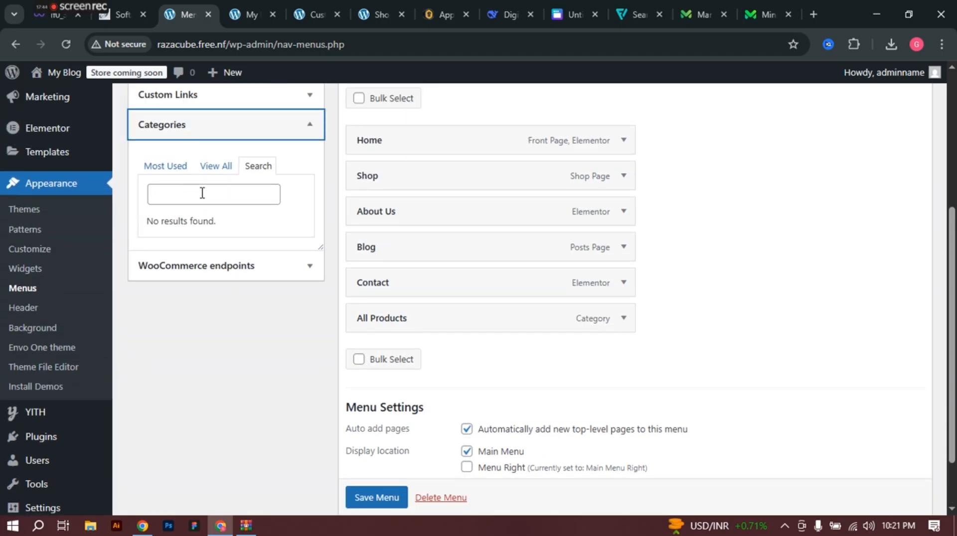
{"action": "scroll", "coordinate": [224, 254], "scroll_direction": "down", "scroll_amount": 2}
{"action": "left_click", "coordinate": [217, 191]}
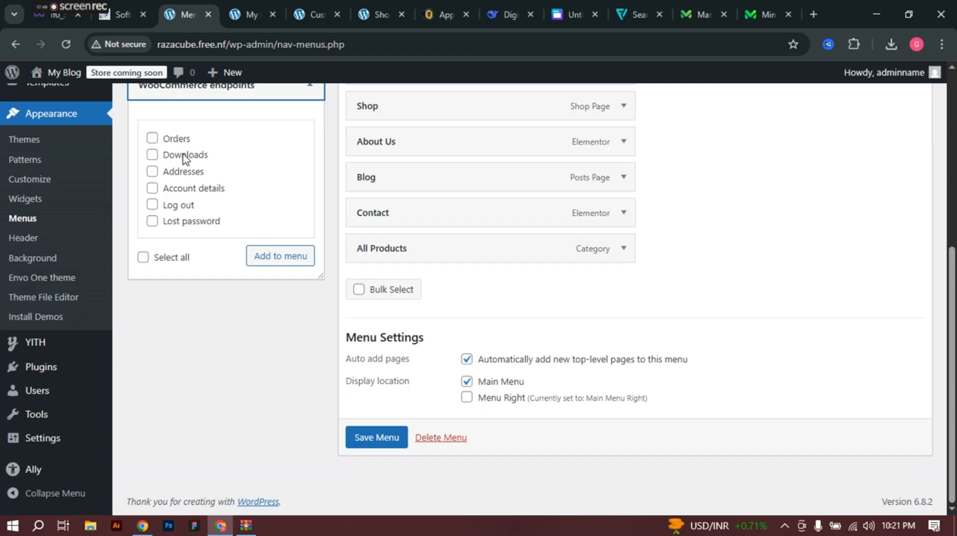
{"action": "scroll", "coordinate": [172, 248], "scroll_direction": "up", "scroll_amount": 6}
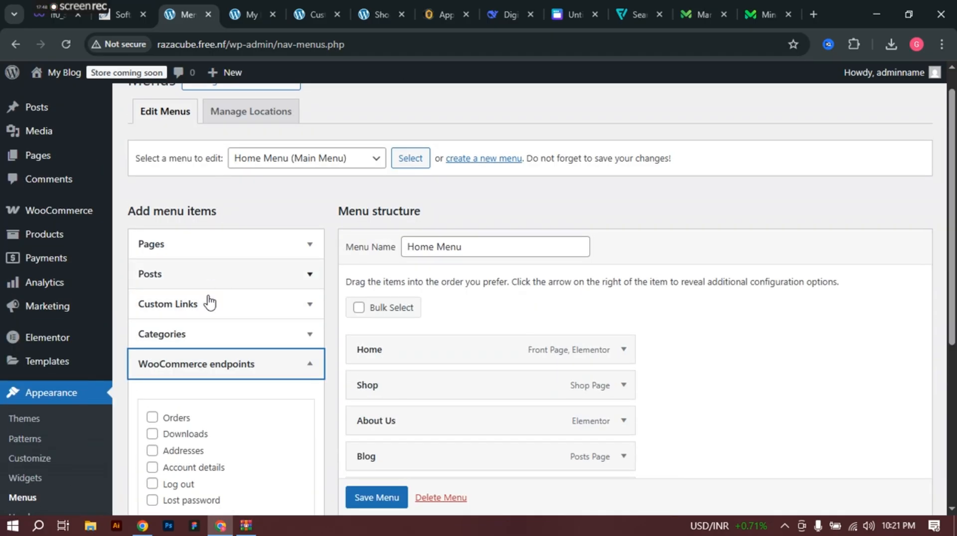
{"action": "scroll", "coordinate": [210, 301], "scroll_direction": "down", "scroll_amount": 2}
{"action": "left_click", "coordinate": [201, 268]}
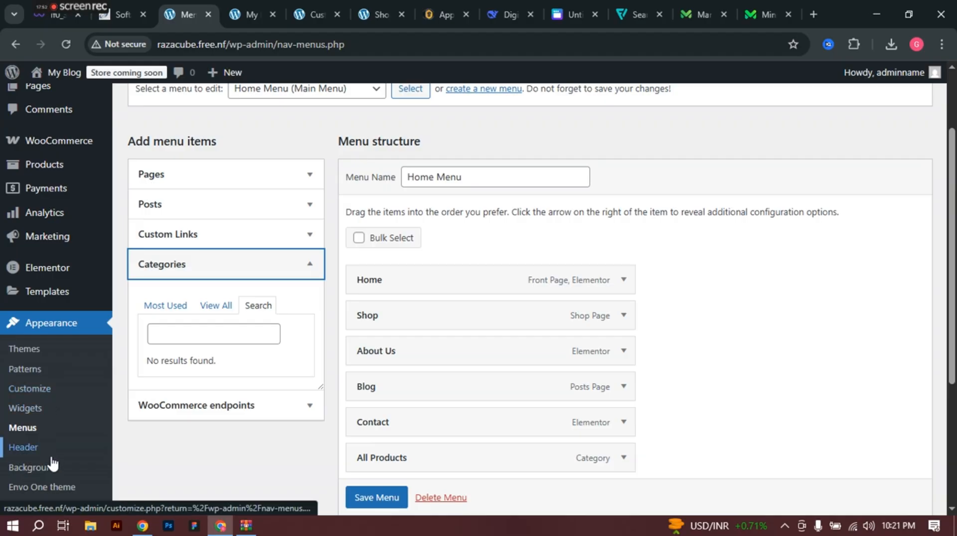
{"action": "scroll", "coordinate": [21, 284], "scroll_direction": "up", "scroll_amount": 1}
{"action": "scroll", "coordinate": [21, 284], "scroll_direction": "up", "scroll_amount": 1}
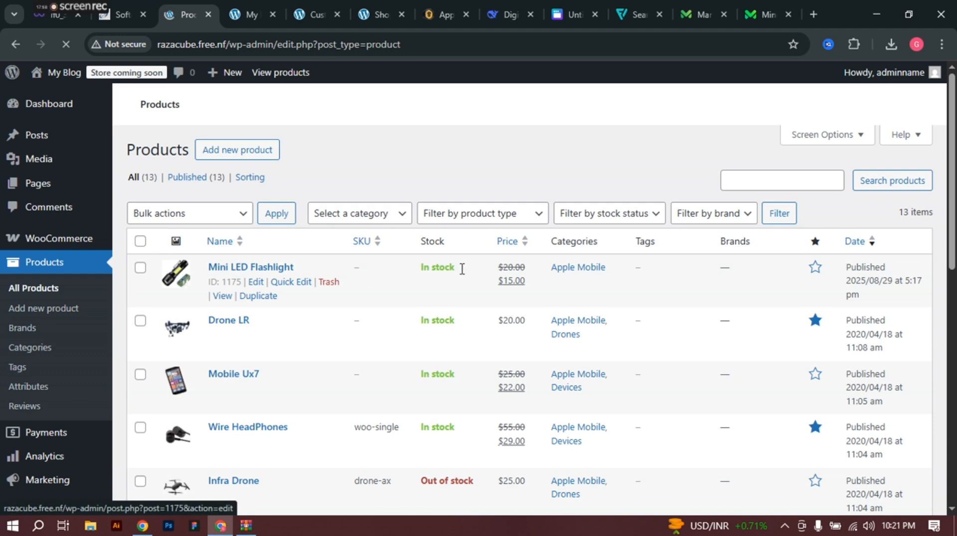
Step: Open the Quick Edit form for the Apple Mobile category, then close it without changes
{"action": "scroll", "coordinate": [521, 310], "scroll_direction": "down", "scroll_amount": 4}
{"action": "scroll", "coordinate": [520, 310], "scroll_direction": "up", "scroll_amount": 4}
{"action": "scroll", "coordinate": [52, 297], "scroll_direction": "down", "scroll_amount": 1}
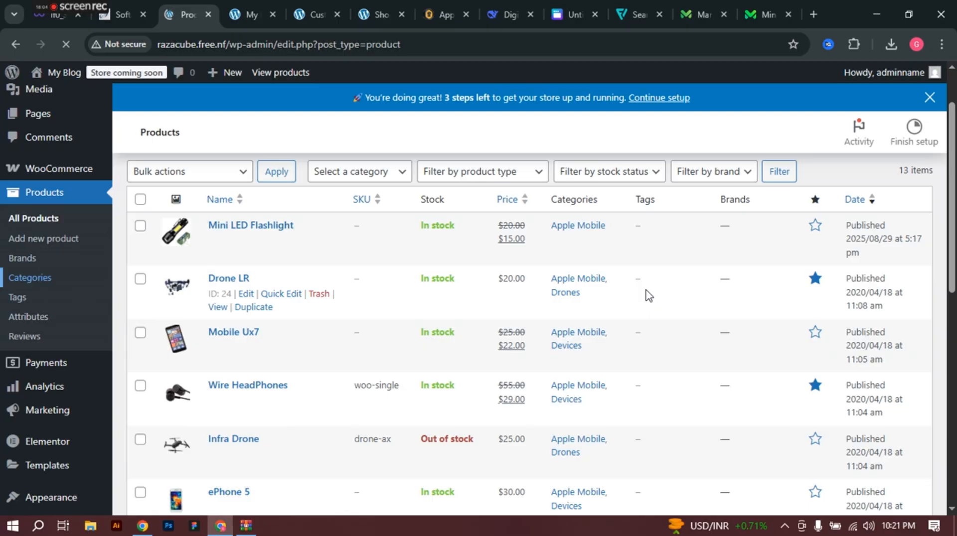
{"action": "scroll", "coordinate": [504, 315], "scroll_direction": "down", "scroll_amount": 2}
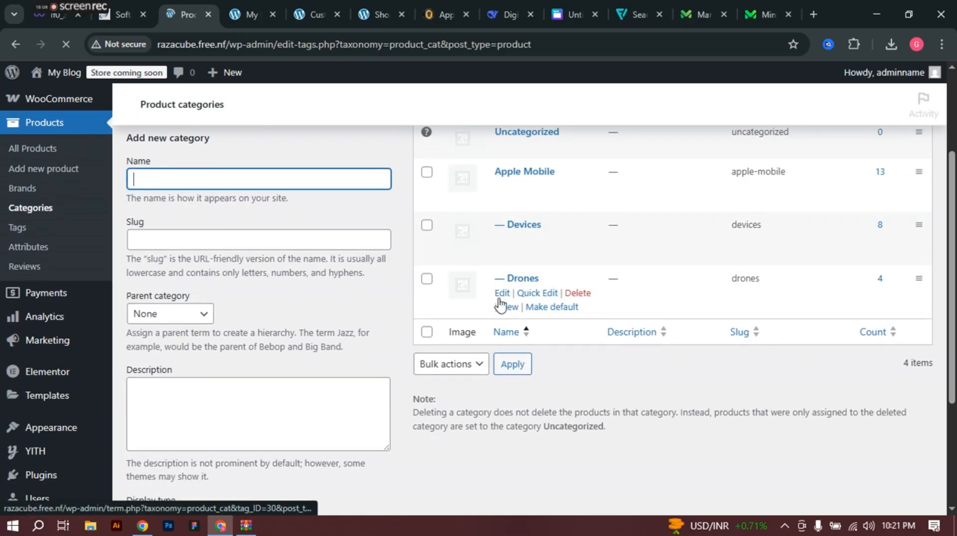
{"action": "scroll", "coordinate": [517, 314], "scroll_direction": "up", "scroll_amount": 2}
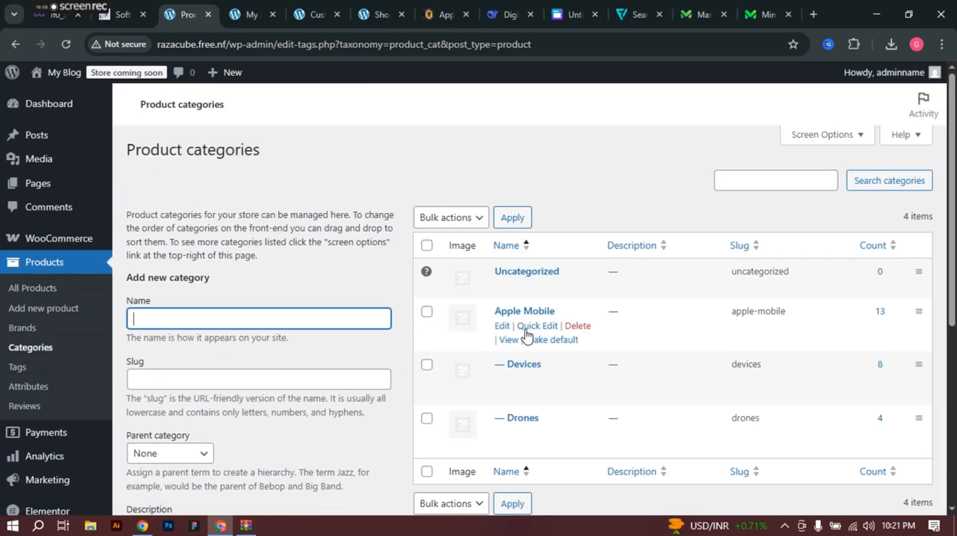
{"action": "left_click", "coordinate": [537, 327]}
{"action": "scroll", "coordinate": [545, 367], "scroll_direction": "down", "scroll_amount": 1}
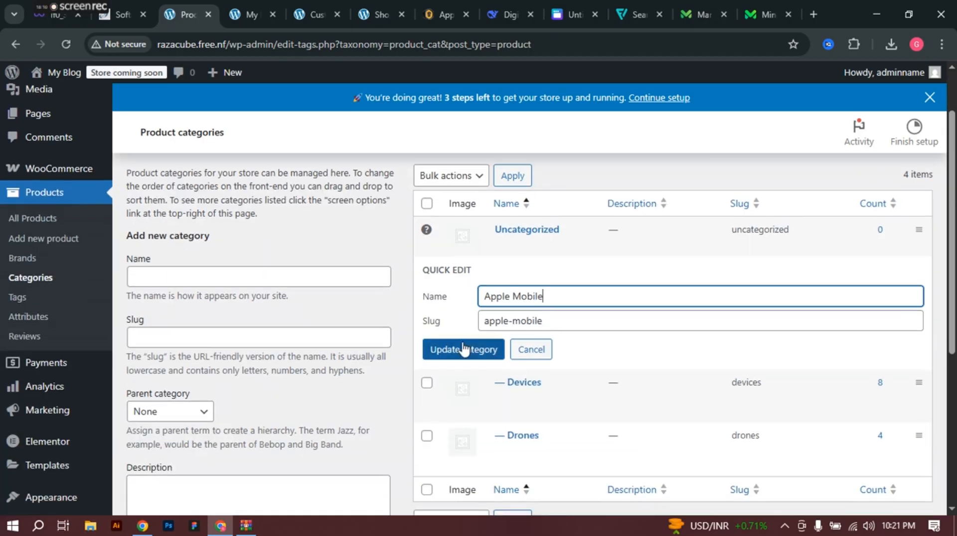
{"action": "left_click", "coordinate": [532, 351]}
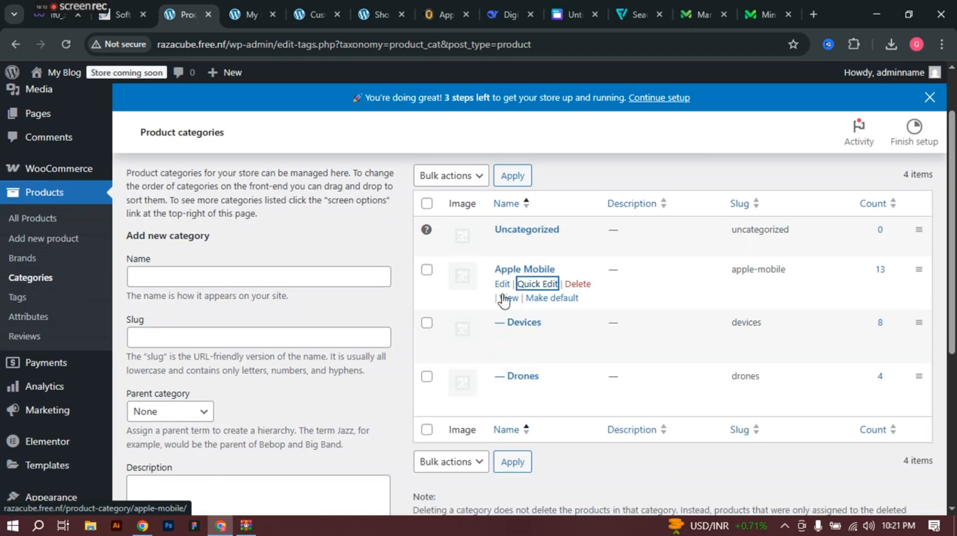
Step: Make Apple Mobile the default product category via its Make default link in a new tab
{"action": "right_click", "coordinate": [550, 305]}
{"action": "left_click", "coordinate": [576, 317]}
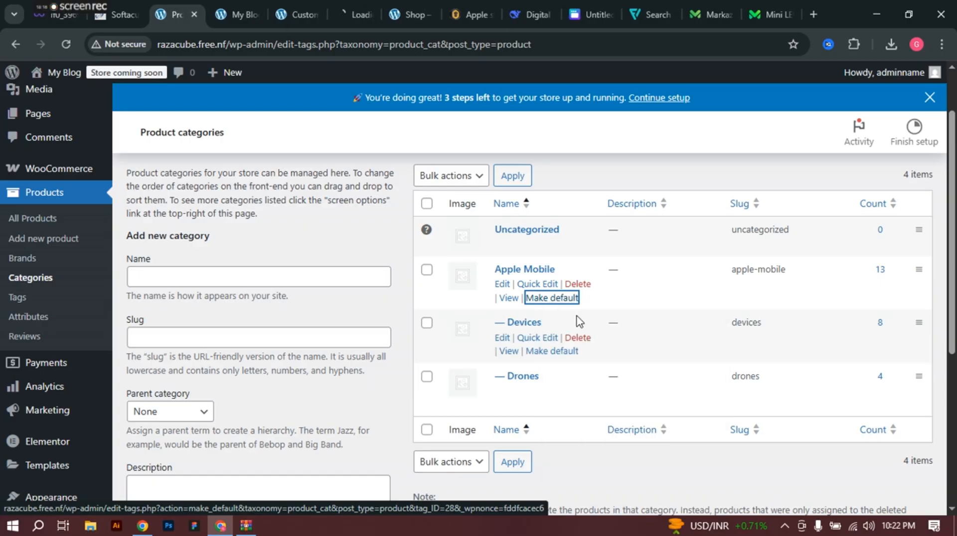
{"action": "left_click", "coordinate": [345, 8]}
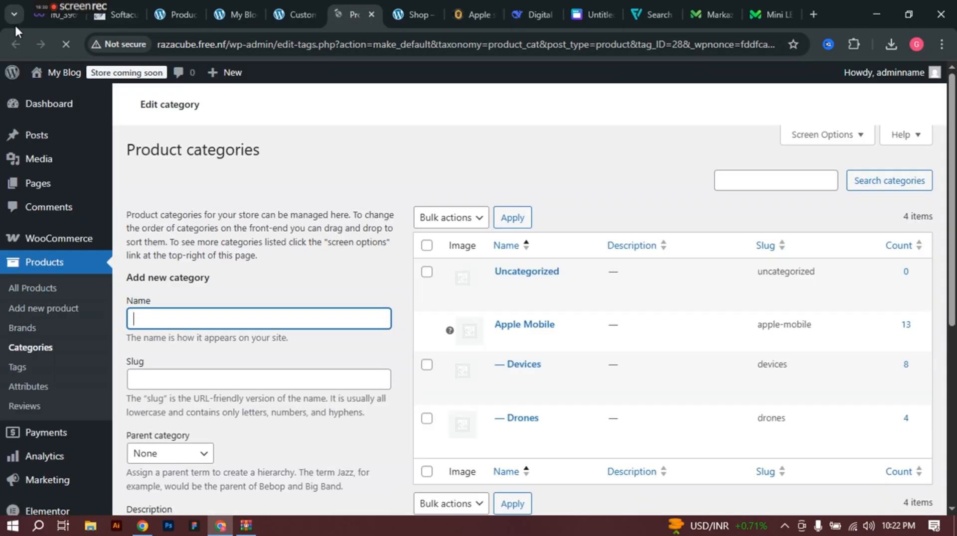
{"action": "scroll", "coordinate": [369, 215], "scroll_direction": "down", "scroll_amount": 2}
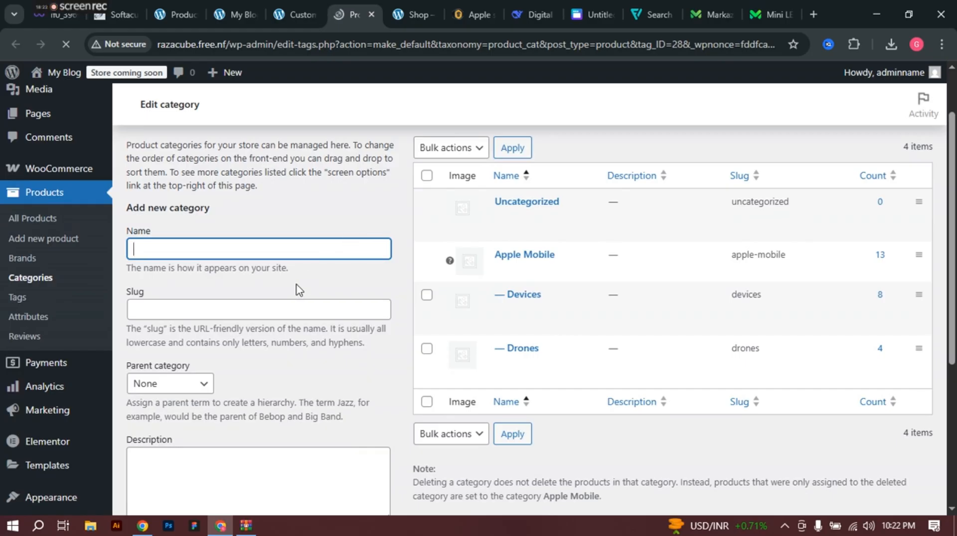
{"action": "scroll", "coordinate": [149, 282], "scroll_direction": "down", "scroll_amount": 3}
{"action": "left_click", "coordinate": [159, 247]}
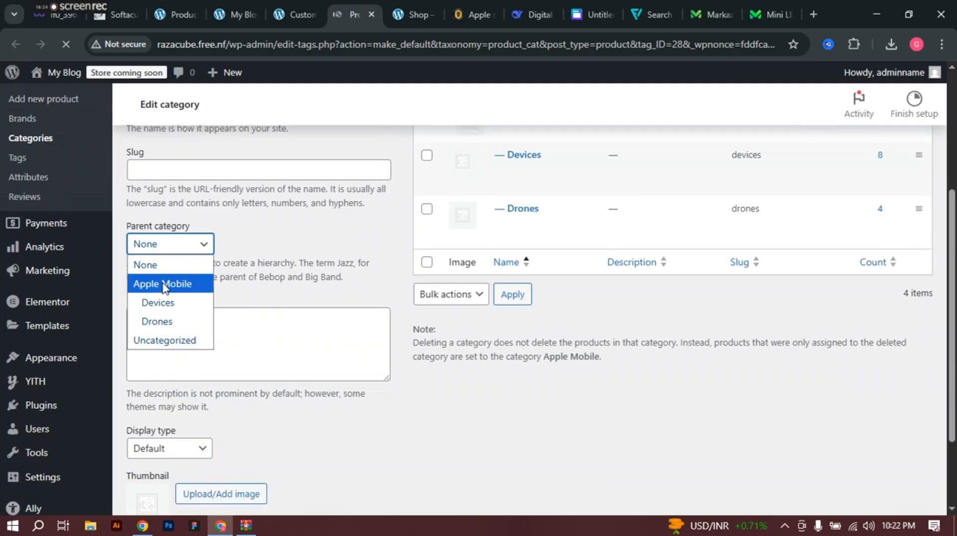
{"action": "left_click", "coordinate": [186, 313]}
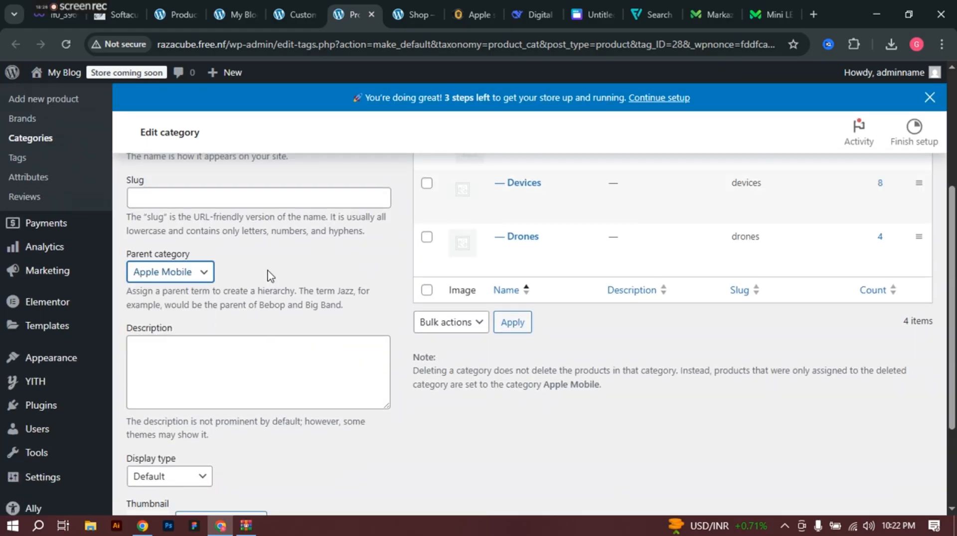
{"action": "scroll", "coordinate": [272, 277], "scroll_direction": "up", "scroll_amount": 3}
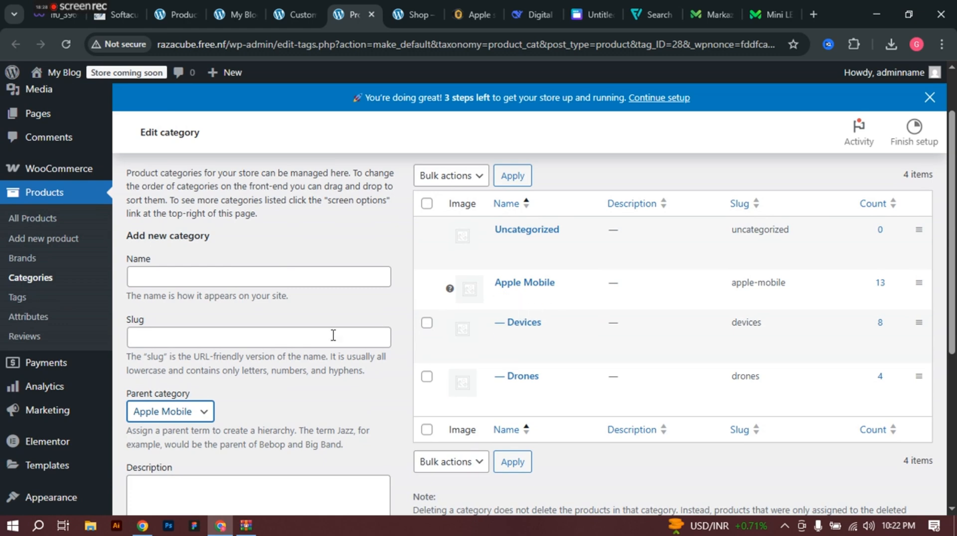
{"action": "scroll", "coordinate": [198, 341], "scroll_direction": "down", "scroll_amount": 2}
{"action": "scroll", "coordinate": [213, 212], "scroll_direction": "down", "scroll_amount": 3}
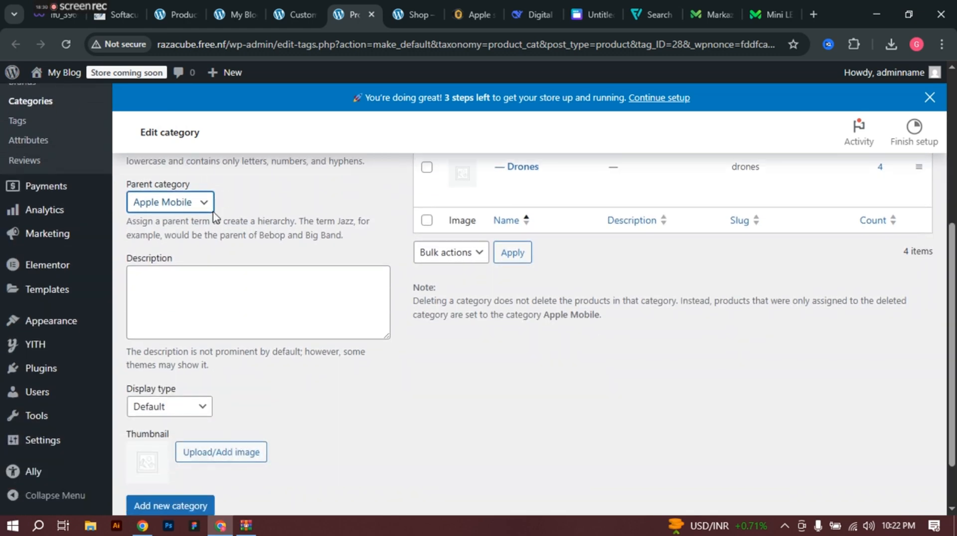
{"action": "scroll", "coordinate": [269, 254], "scroll_direction": "up", "scroll_amount": 5}
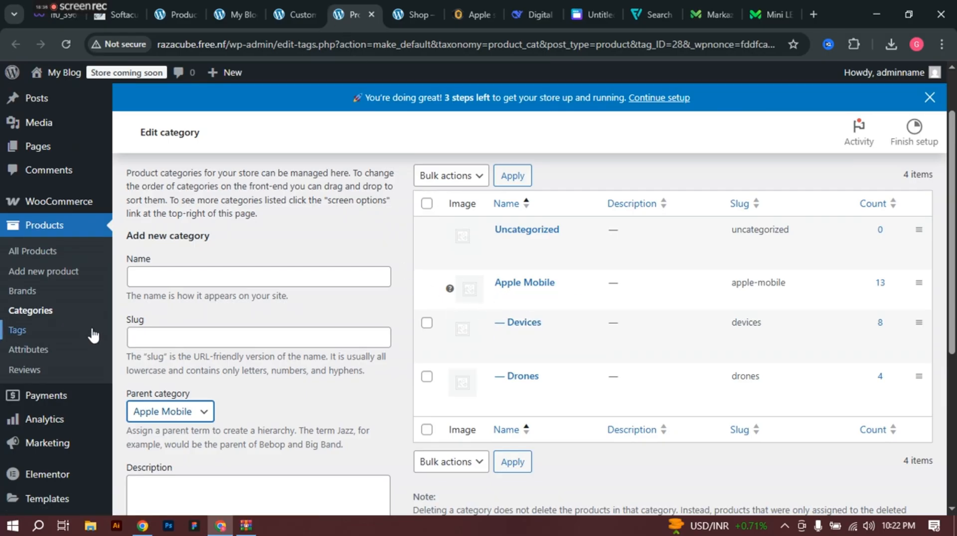
{"action": "scroll", "coordinate": [199, 373], "scroll_direction": "down", "scroll_amount": 1}
{"action": "scroll", "coordinate": [329, 234], "scroll_direction": "down", "scroll_amount": 3}
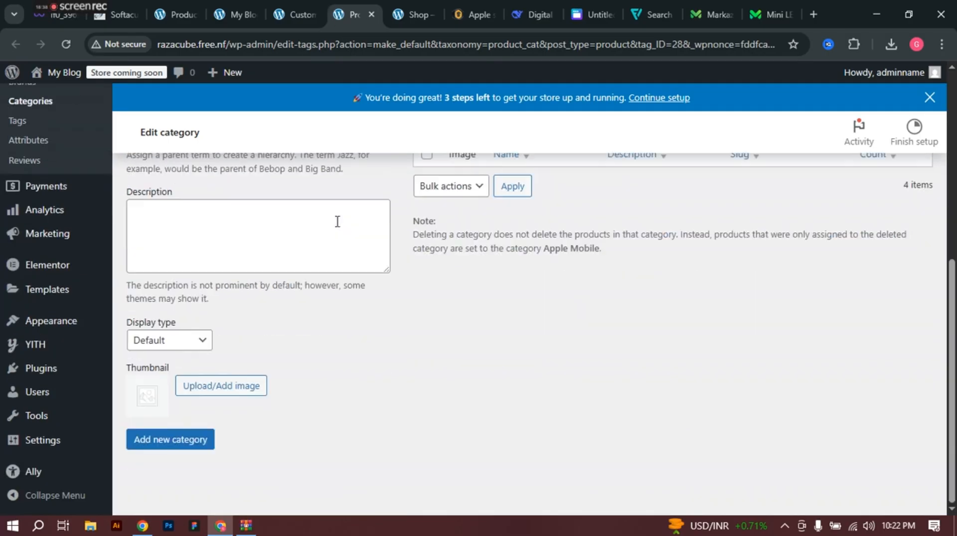
{"action": "scroll", "coordinate": [336, 221], "scroll_direction": "up", "scroll_amount": 3}
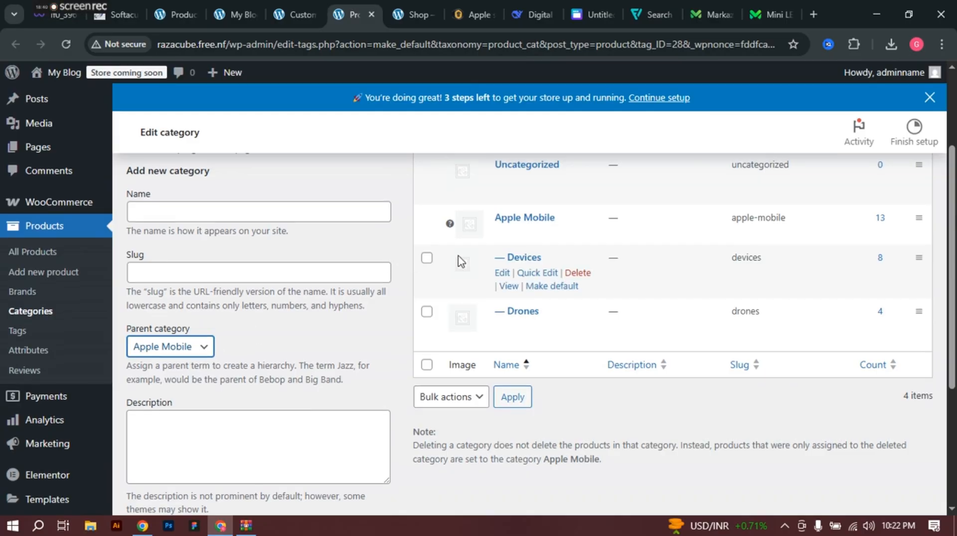
{"action": "scroll", "coordinate": [548, 259], "scroll_direction": "up", "scroll_amount": 1}
{"action": "scroll", "coordinate": [611, 199], "scroll_direction": "down", "scroll_amount": 5}
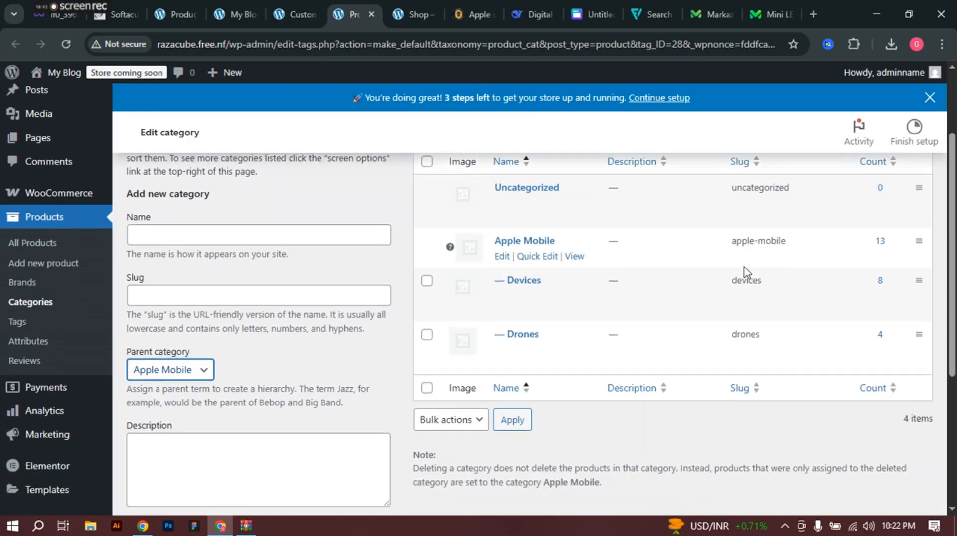
{"action": "scroll", "coordinate": [494, 333], "scroll_direction": "up", "scroll_amount": 4}
{"action": "scroll", "coordinate": [361, 254], "scroll_direction": "up", "scroll_amount": 3}
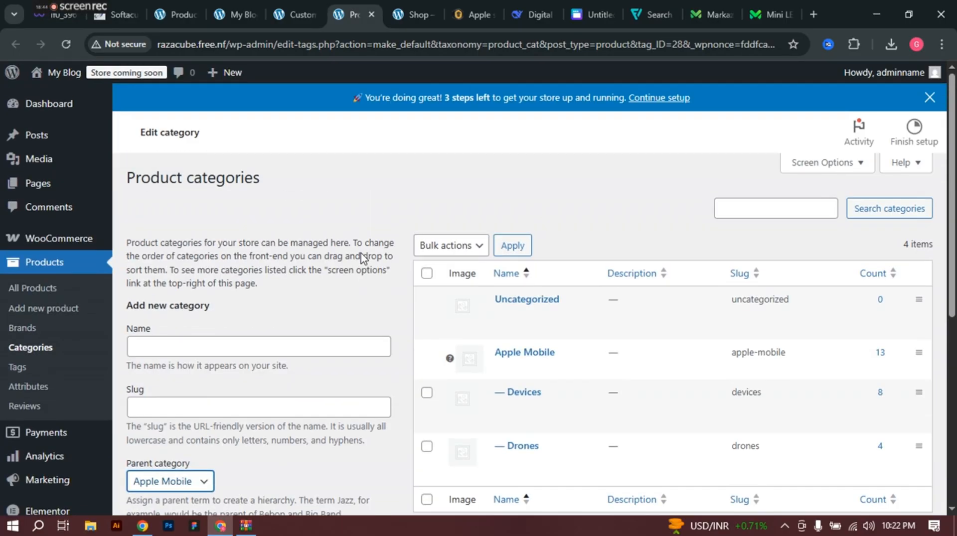
{"action": "mouse_move", "coordinate": [533, 328]}
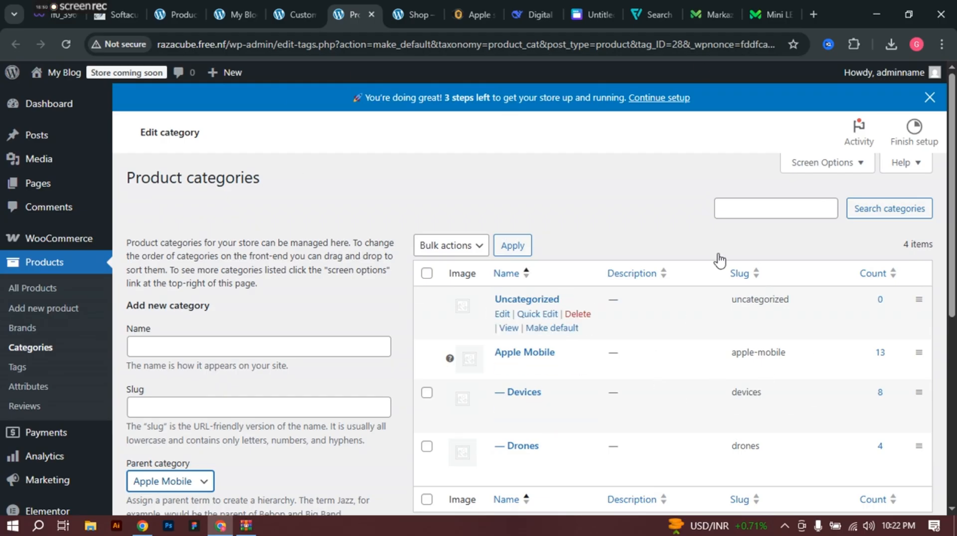
{"action": "mouse_move", "coordinate": [780, 313]}
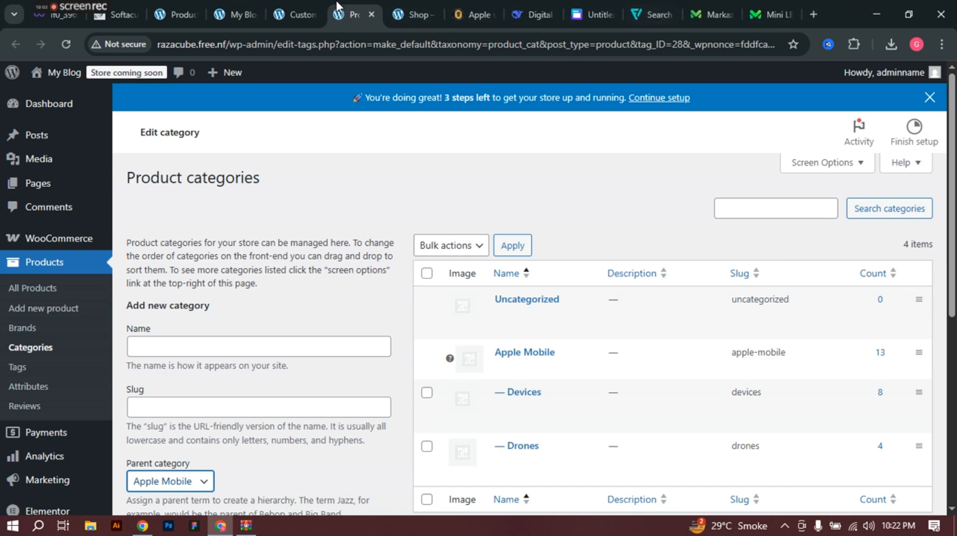
Step: In the Envo One Customizer, review the Homepage Settings and Header Image sections
{"action": "left_click", "coordinate": [296, 15]}
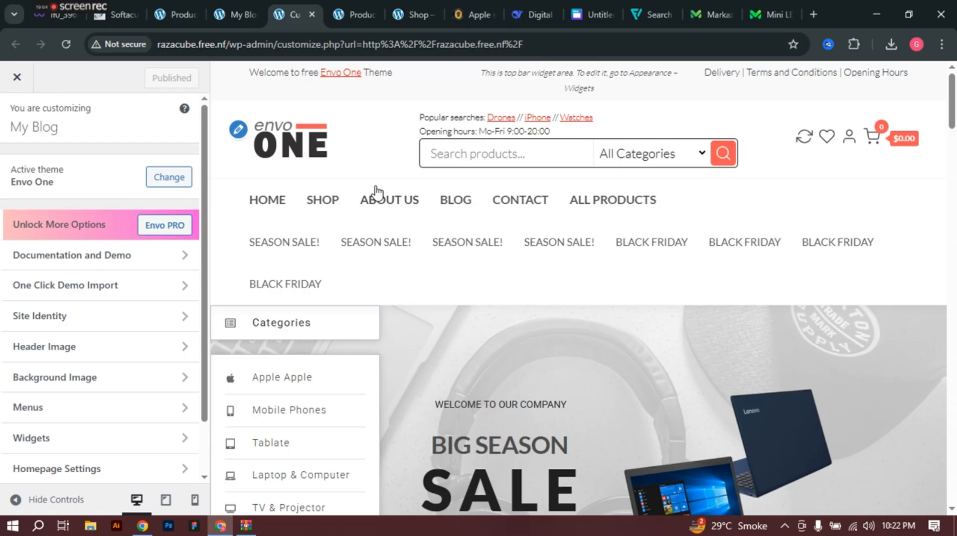
{"action": "scroll", "coordinate": [377, 193], "scroll_direction": "down", "scroll_amount": 4}
{"action": "scroll", "coordinate": [378, 193], "scroll_direction": "up", "scroll_amount": 4}
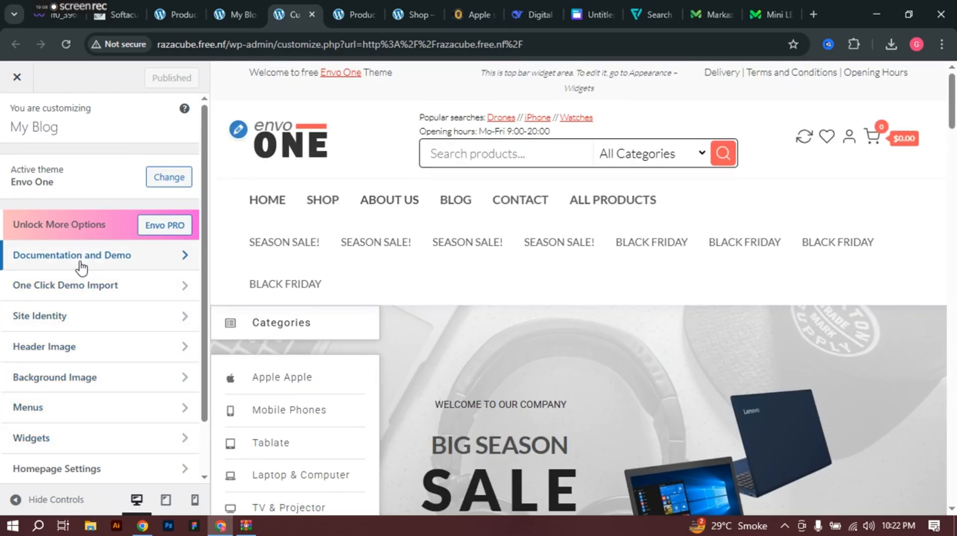
{"action": "scroll", "coordinate": [83, 289], "scroll_direction": "down", "scroll_amount": 2}
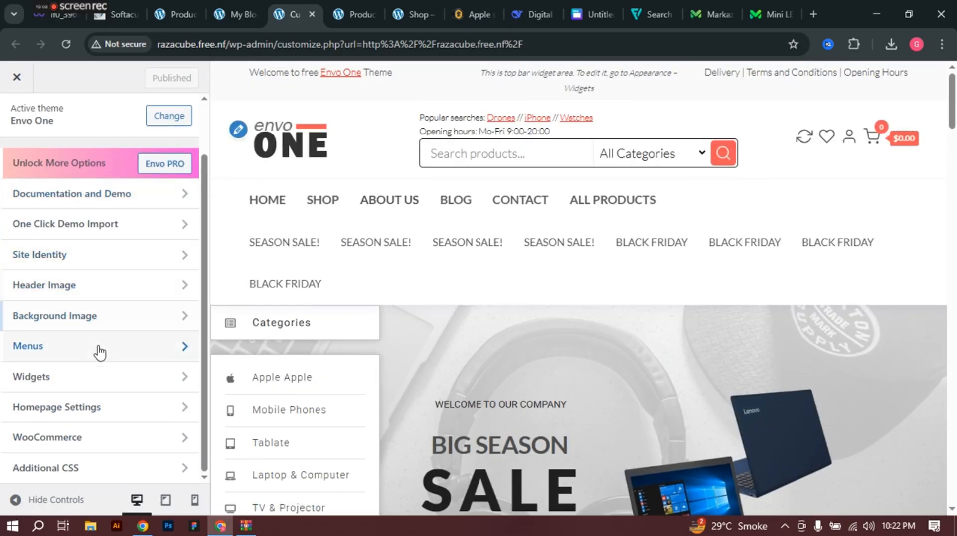
{"action": "left_click", "coordinate": [116, 418]}
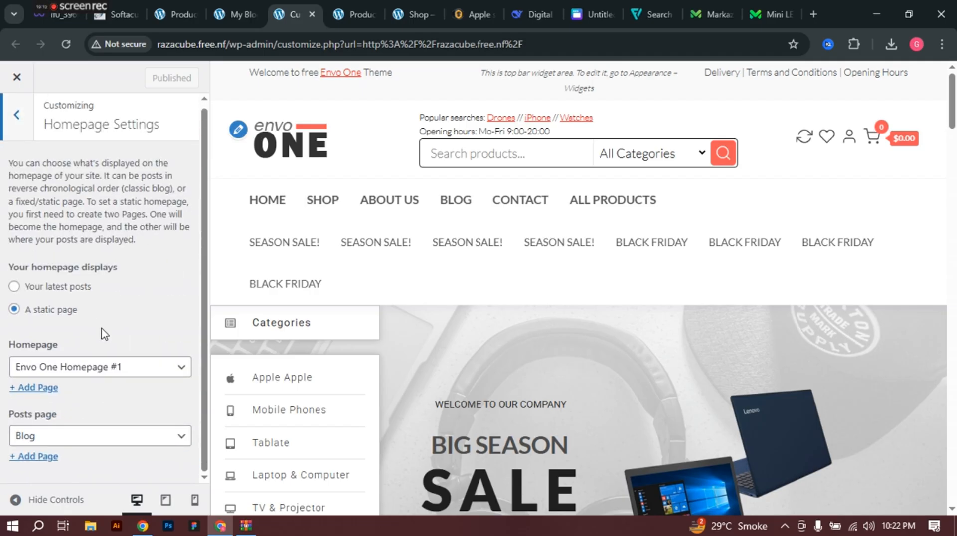
{"action": "left_click", "coordinate": [18, 122]}
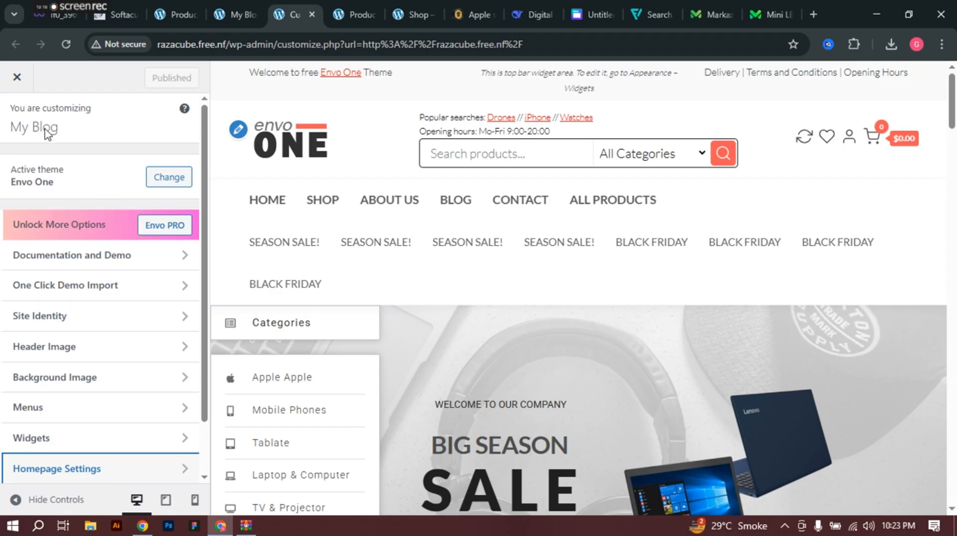
{"action": "scroll", "coordinate": [100, 185], "scroll_direction": "down", "scroll_amount": 1}
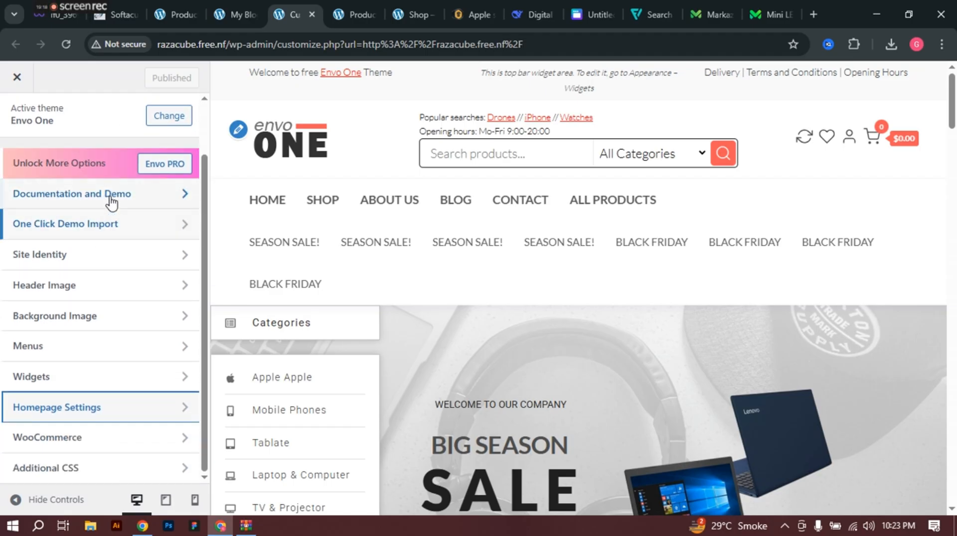
{"action": "left_click", "coordinate": [91, 293]}
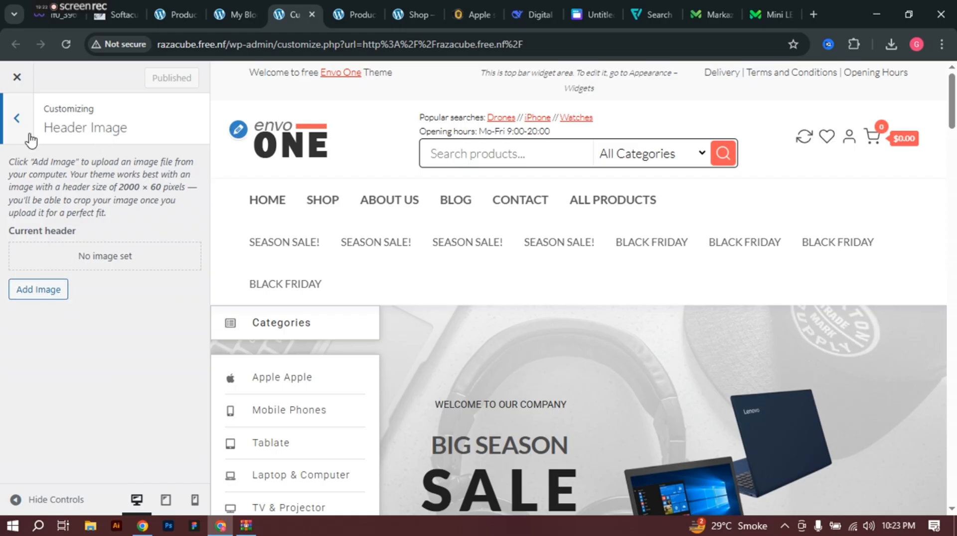
{"action": "left_click", "coordinate": [17, 122]}
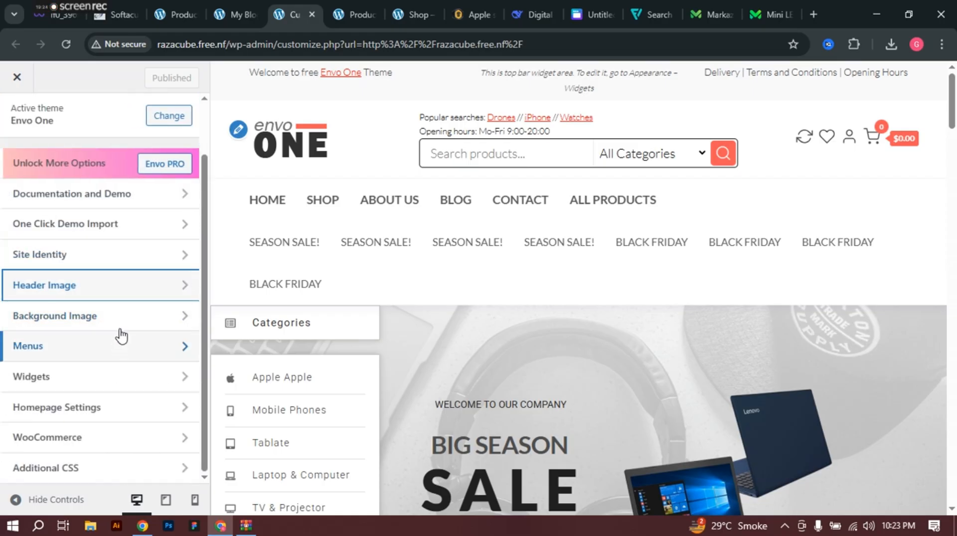
Step: Look over WooCommerce options and installed themes, then show Site Identity's logo, title and tagline
{"action": "left_click", "coordinate": [111, 440]}
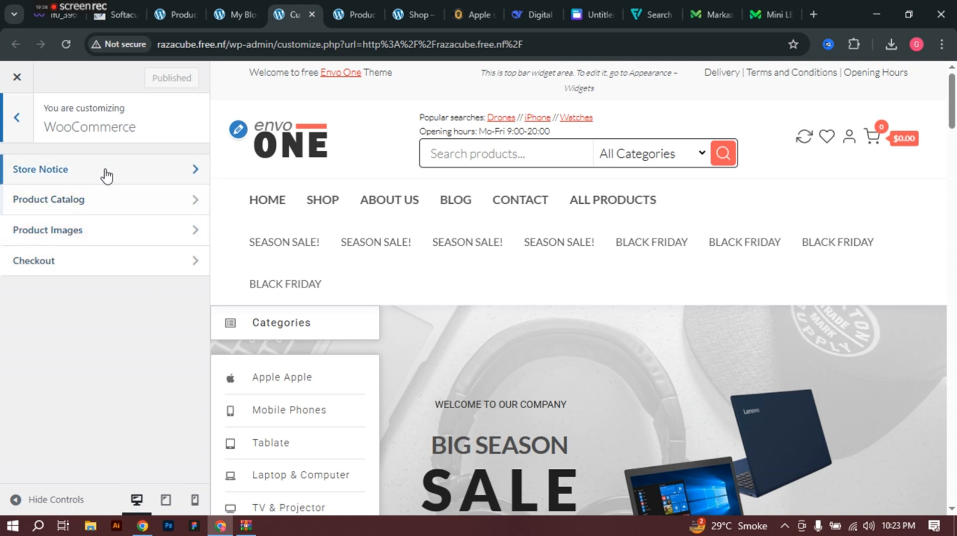
{"action": "left_click", "coordinate": [22, 121]}
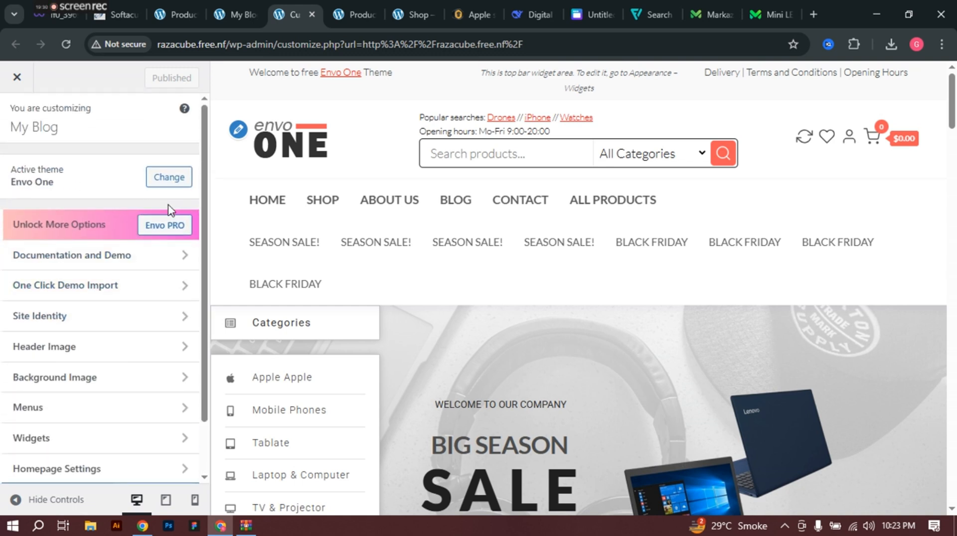
{"action": "left_click", "coordinate": [165, 177]}
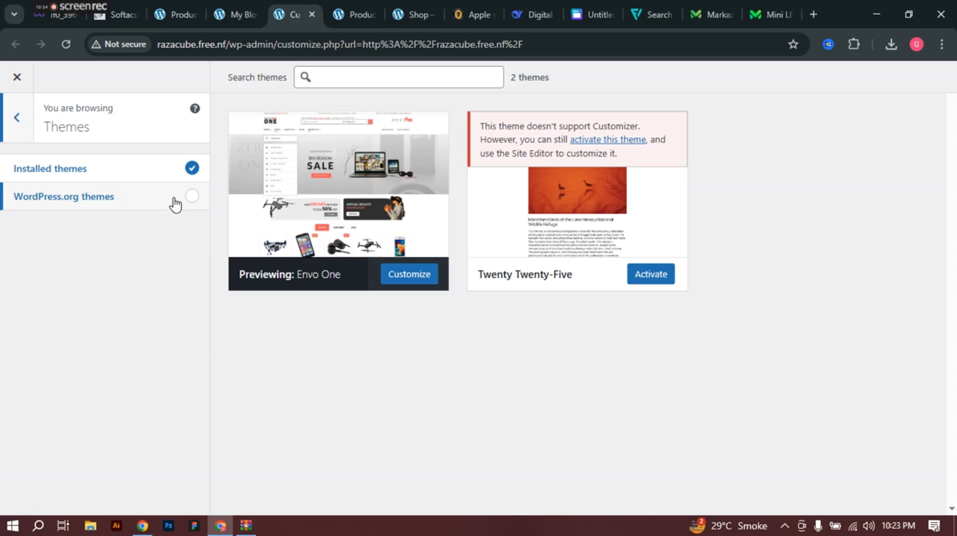
{"action": "left_click", "coordinate": [20, 135]}
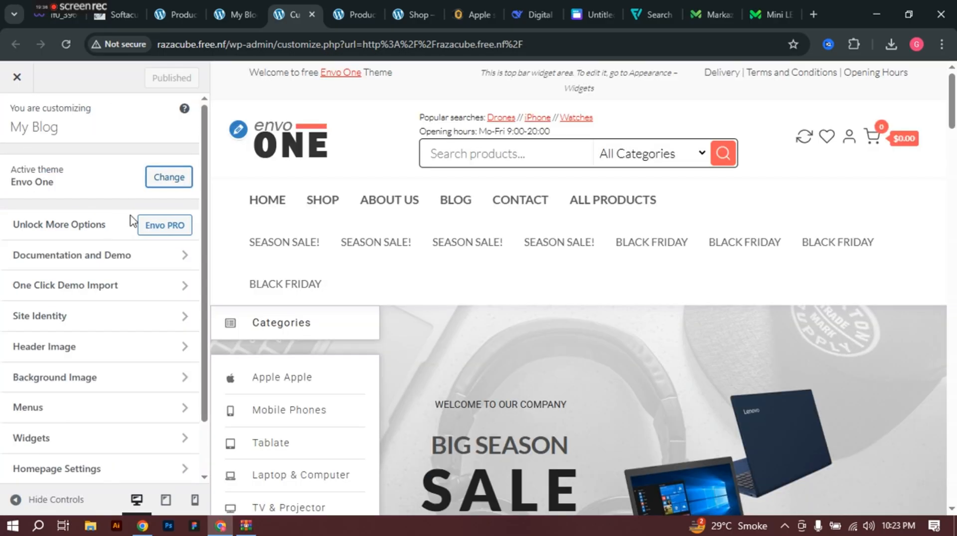
{"action": "left_click", "coordinate": [239, 131]}
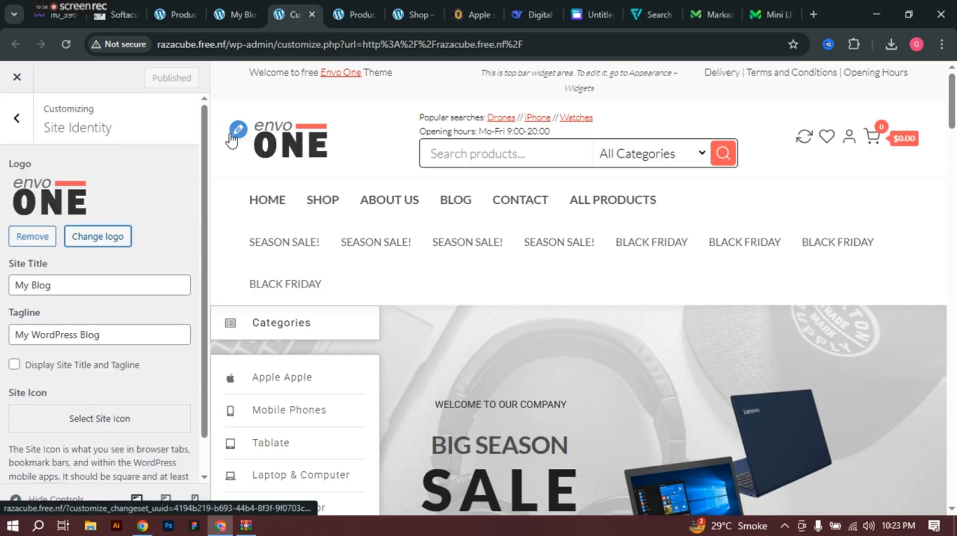
{"action": "scroll", "coordinate": [109, 198], "scroll_direction": "down", "scroll_amount": 1}
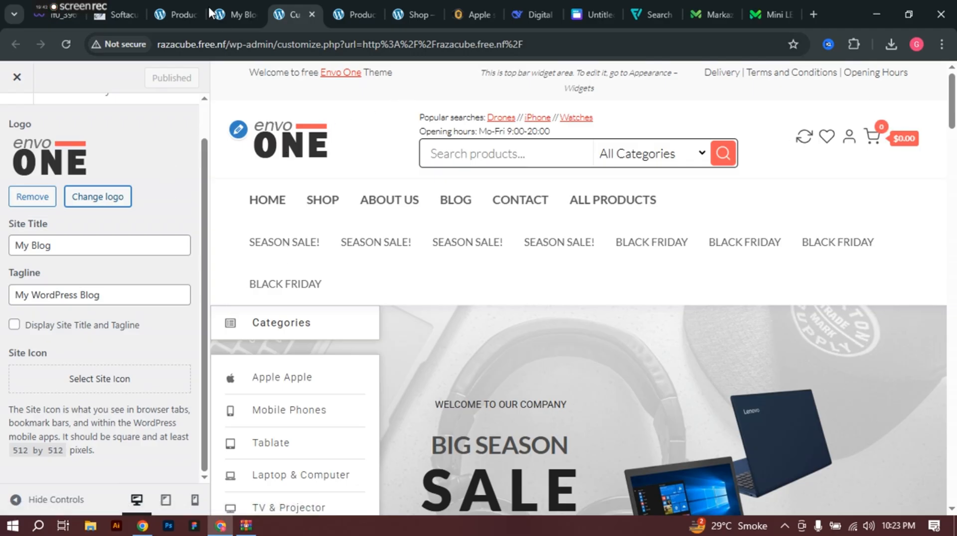
Step: Return to the Product categories page and launch Appearance > Header in the Customizer
{"action": "left_click", "coordinate": [237, 8]}
{"action": "left_click", "coordinate": [175, 14]}
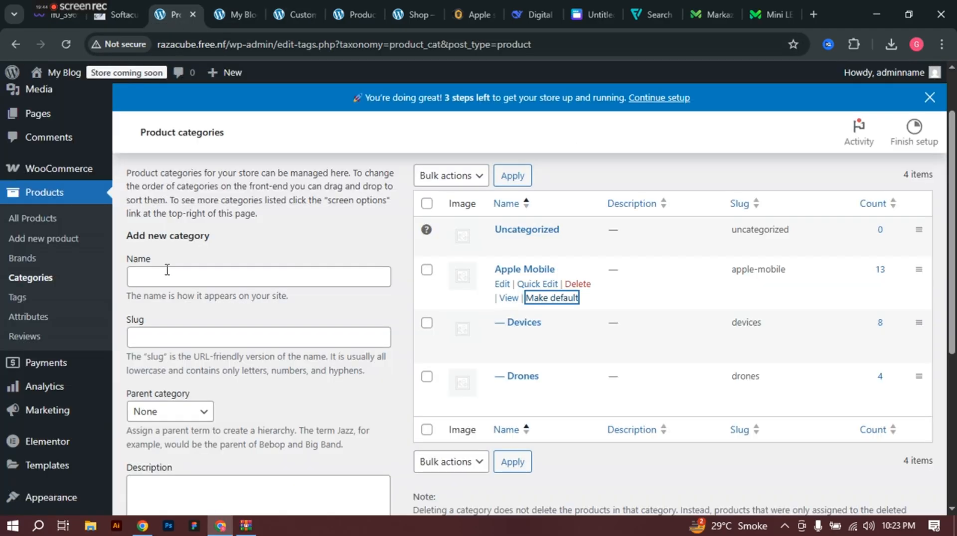
{"action": "scroll", "coordinate": [89, 304], "scroll_direction": "down", "scroll_amount": 1}
{"action": "scroll", "coordinate": [88, 289], "scroll_direction": "down", "scroll_amount": 2}
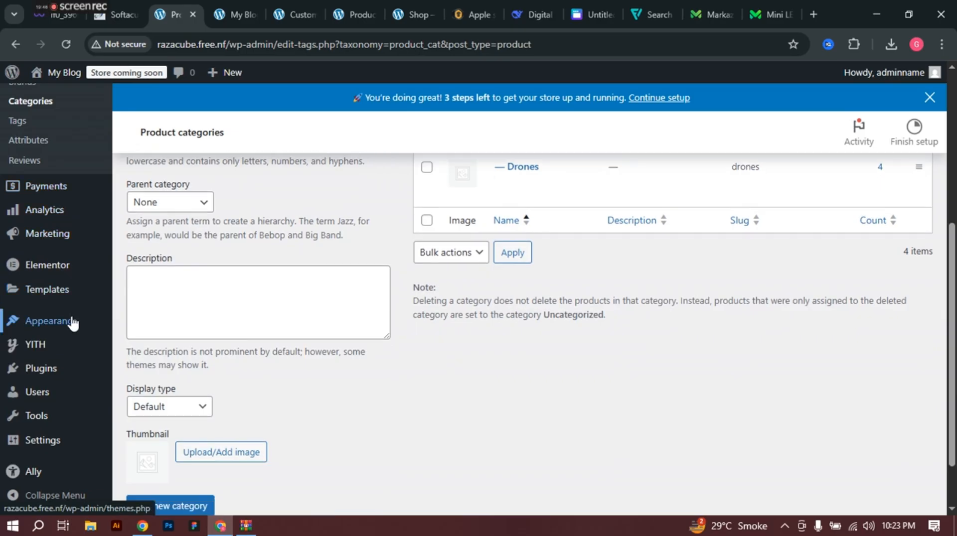
{"action": "mouse_move", "coordinate": [70, 327]}
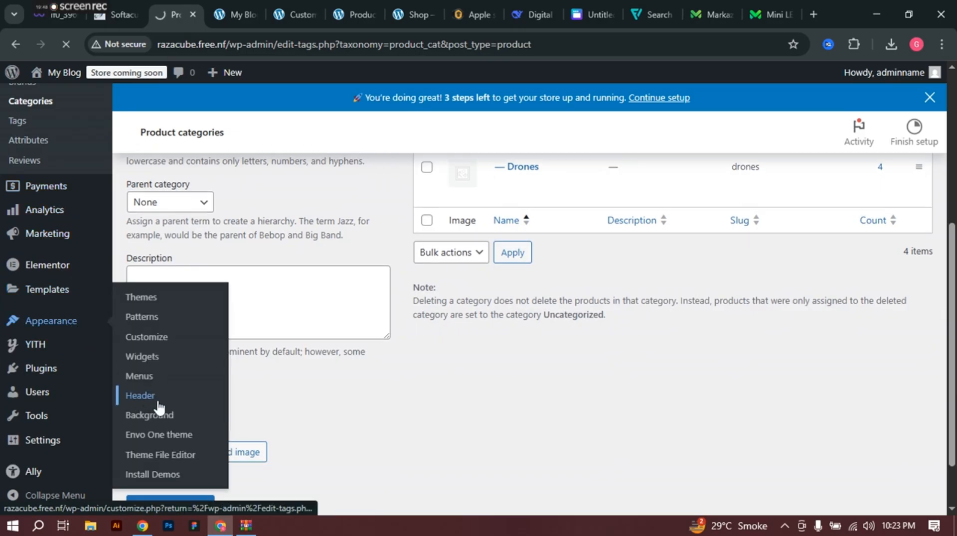
{"action": "left_click", "coordinate": [132, 399]}
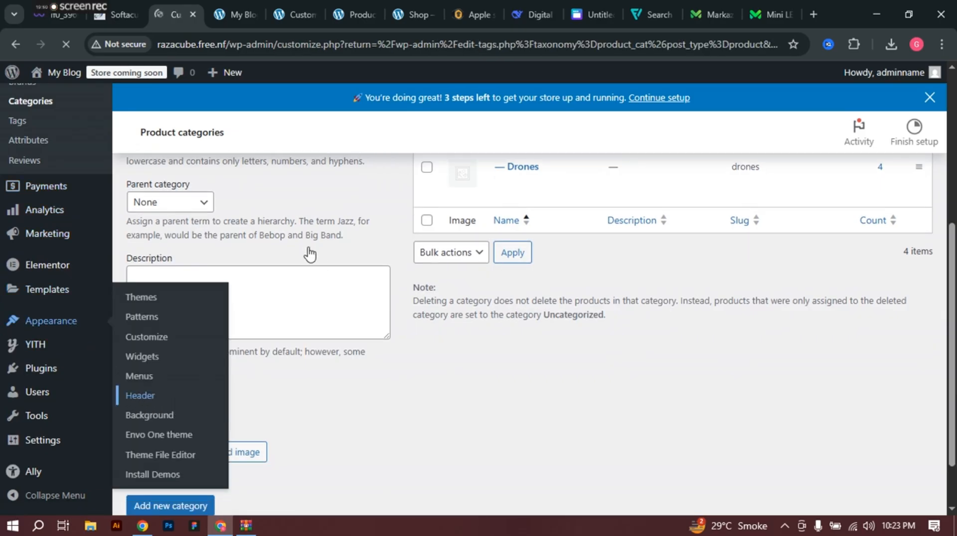